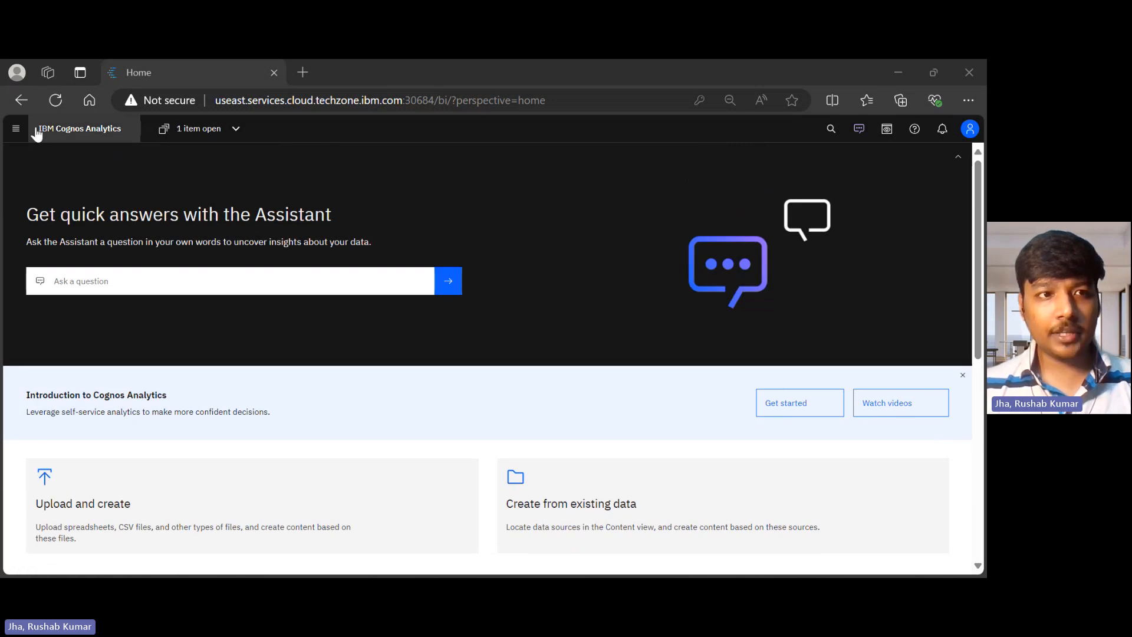
Look over the main navigation options, the home page's content creation choices and the recently accessed content.
{"action": "left_click", "coordinate": [17, 130]}
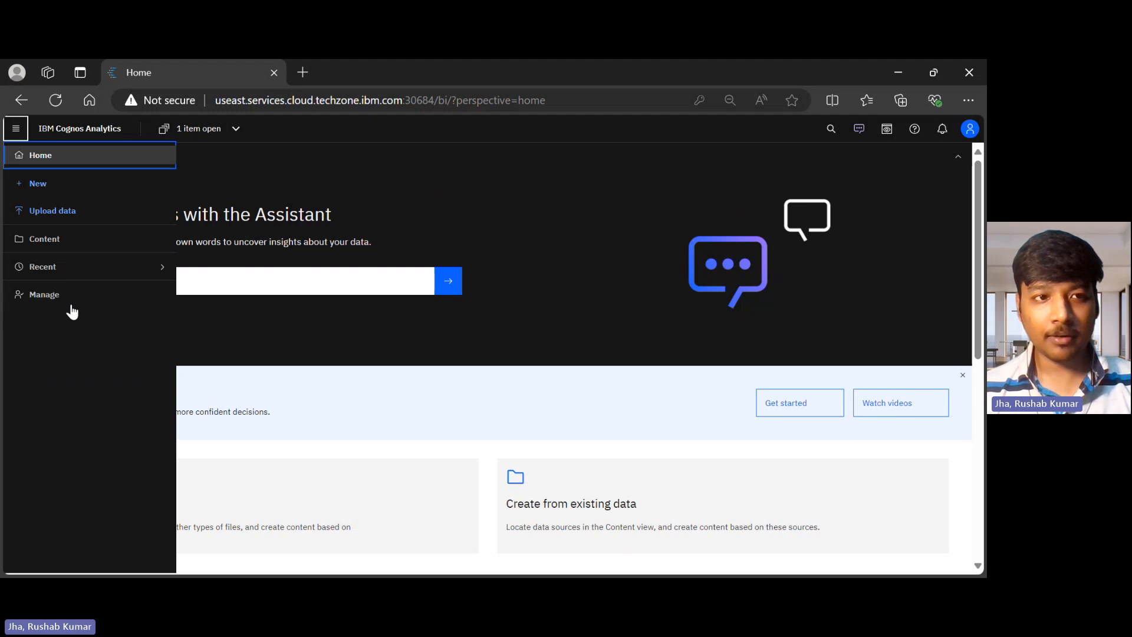
{"action": "left_click", "coordinate": [472, 154]}
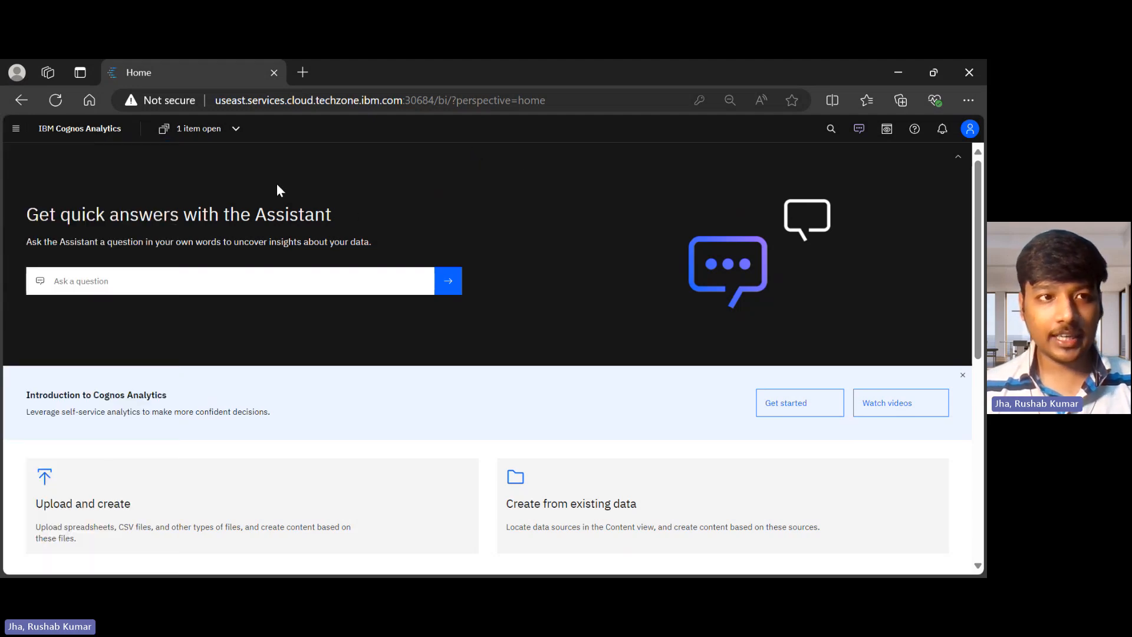
{"action": "left_click", "coordinate": [16, 130]}
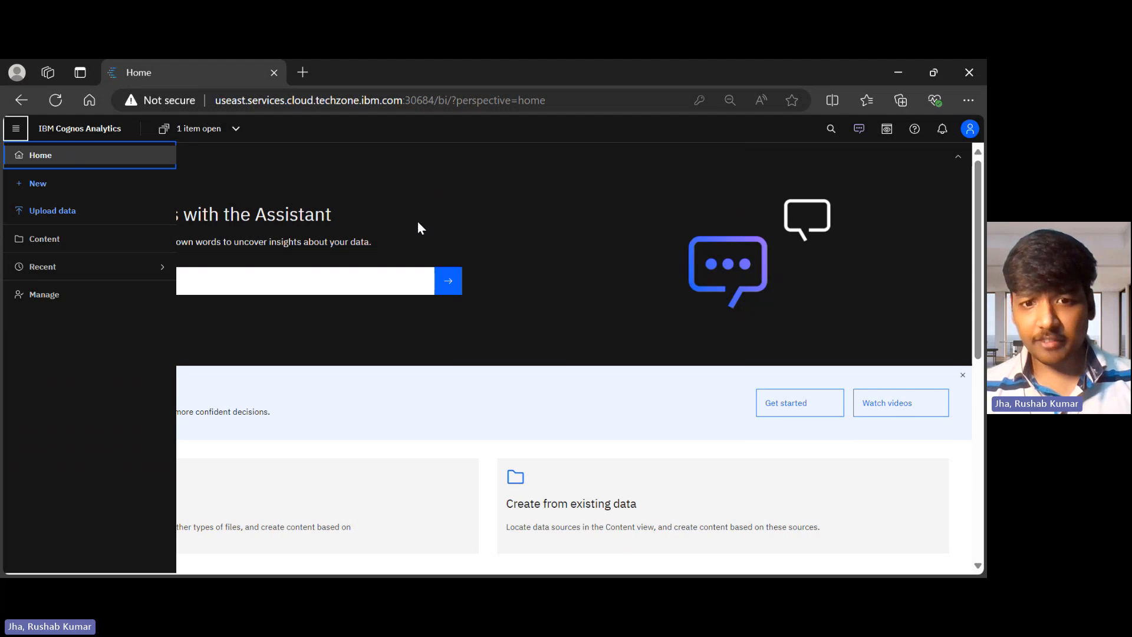
{"action": "left_click", "coordinate": [582, 383]}
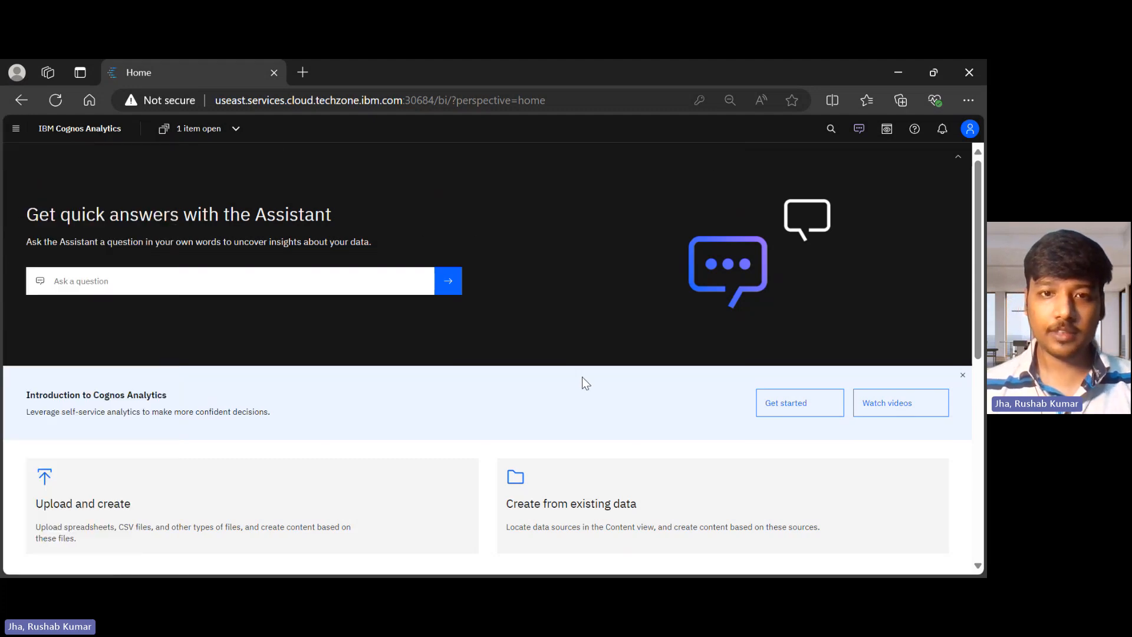
{"action": "scroll", "coordinate": [463, 231], "scroll_direction": "down", "scroll_amount": 1}
{"action": "scroll", "coordinate": [463, 231], "scroll_direction": "up", "scroll_amount": 1}
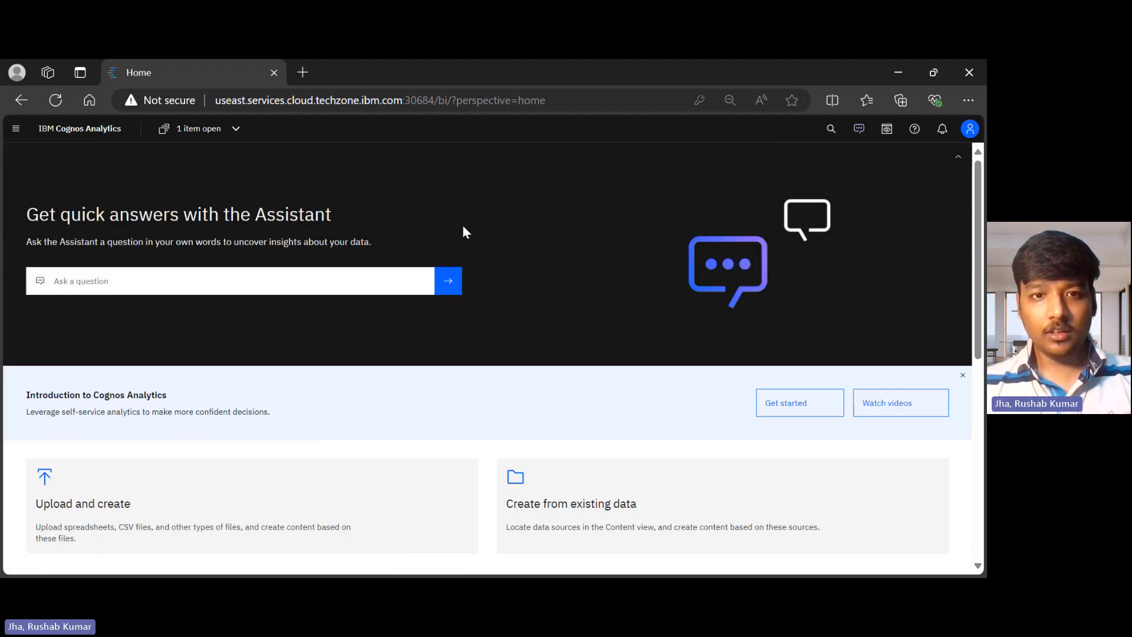
{"action": "scroll", "coordinate": [548, 264], "scroll_direction": "down", "scroll_amount": 5}
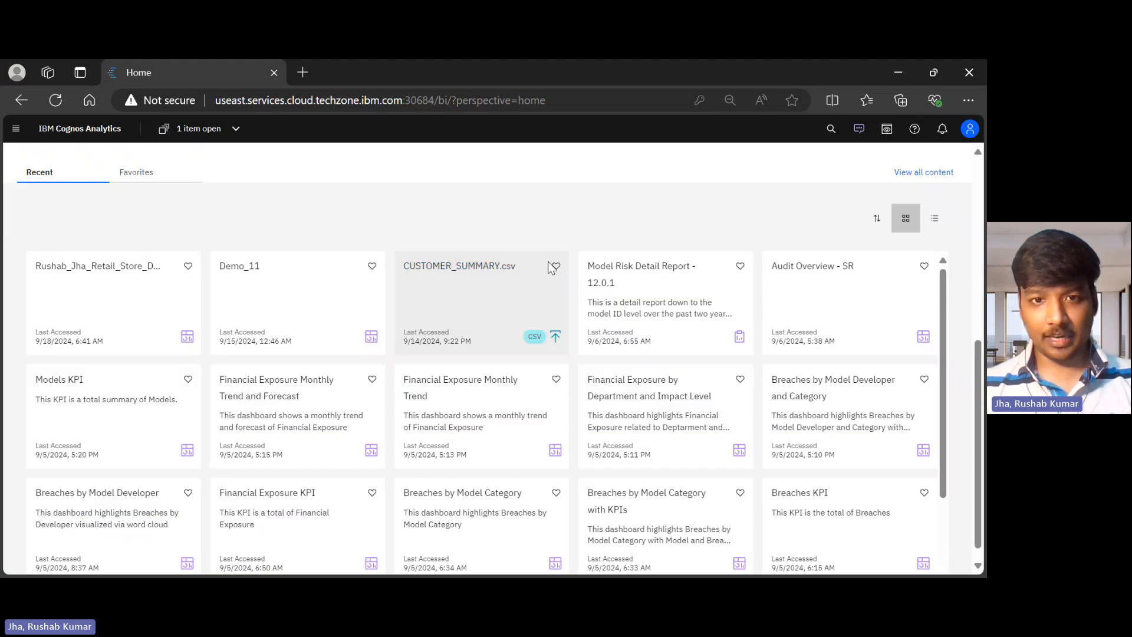
{"action": "scroll", "coordinate": [548, 265], "scroll_direction": "down", "scroll_amount": 2}
{"action": "scroll", "coordinate": [548, 266], "scroll_direction": "up", "scroll_amount": 2}
{"action": "scroll", "coordinate": [548, 266], "scroll_direction": "up", "scroll_amount": 5}
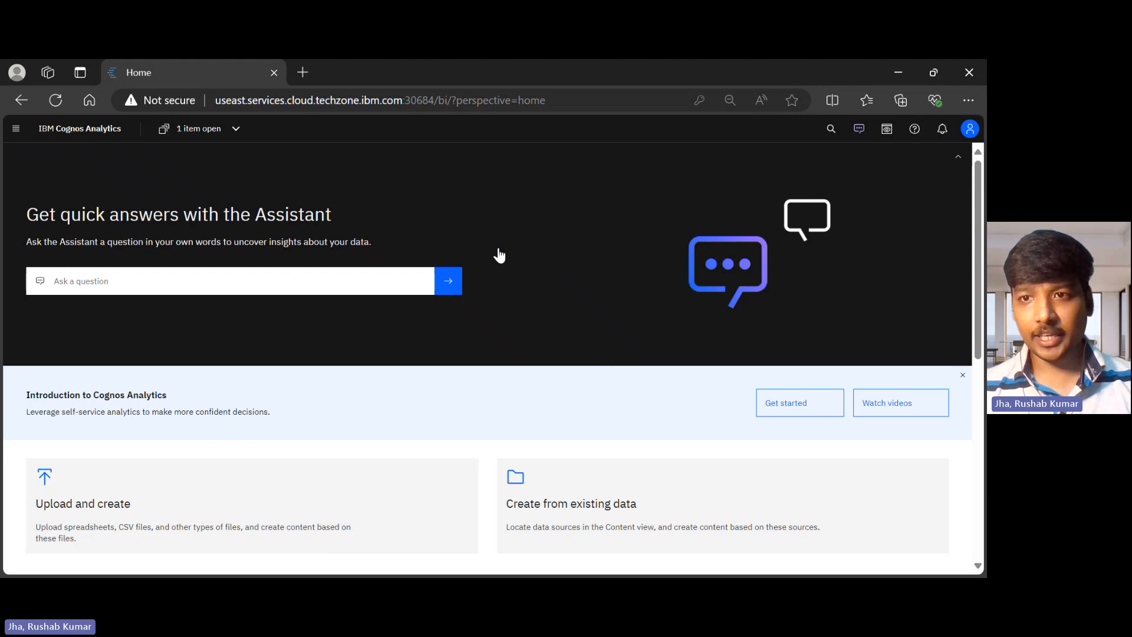
{"action": "scroll", "coordinate": [624, 240], "scroll_direction": "down", "scroll_amount": 7}
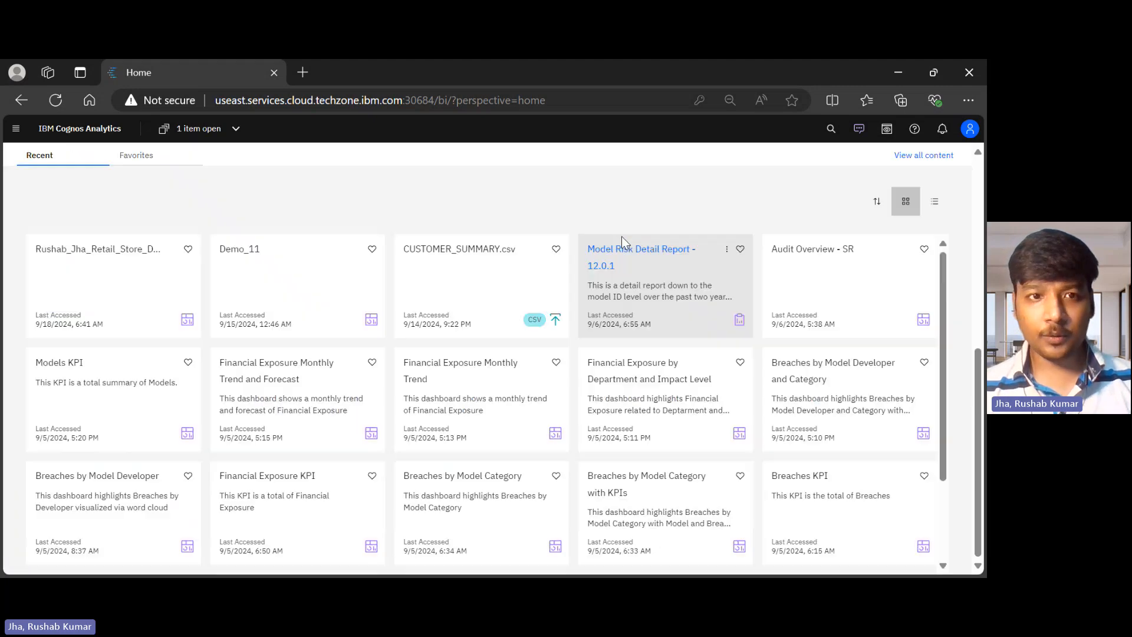
{"action": "scroll", "coordinate": [621, 242], "scroll_direction": "up", "scroll_amount": 7}
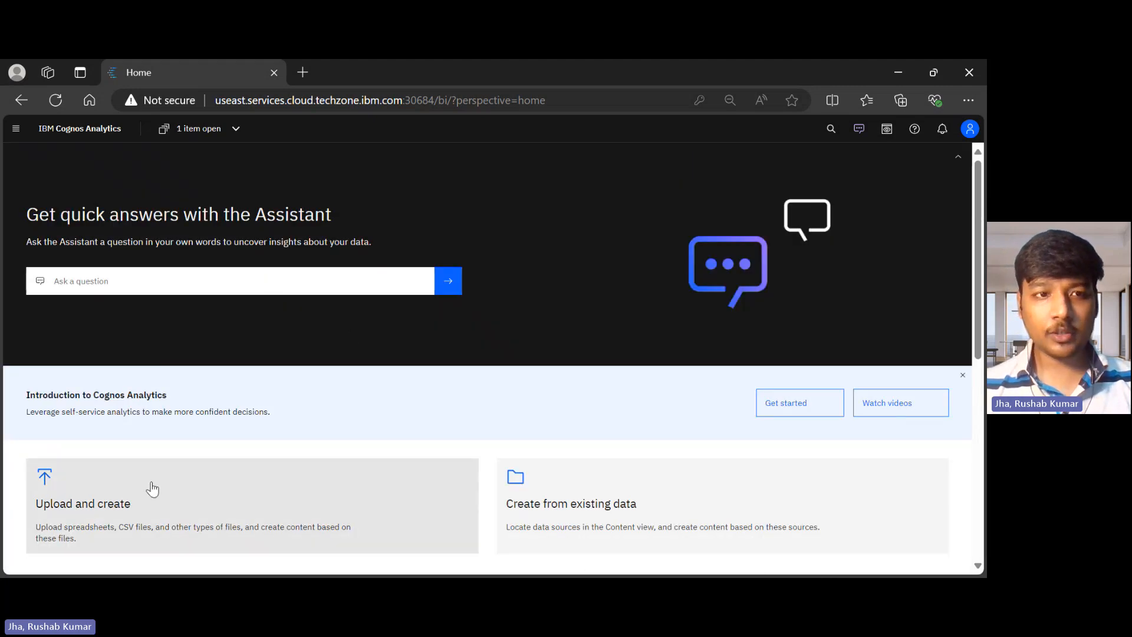
{"action": "scroll", "coordinate": [149, 488], "scroll_direction": "down", "scroll_amount": 4}
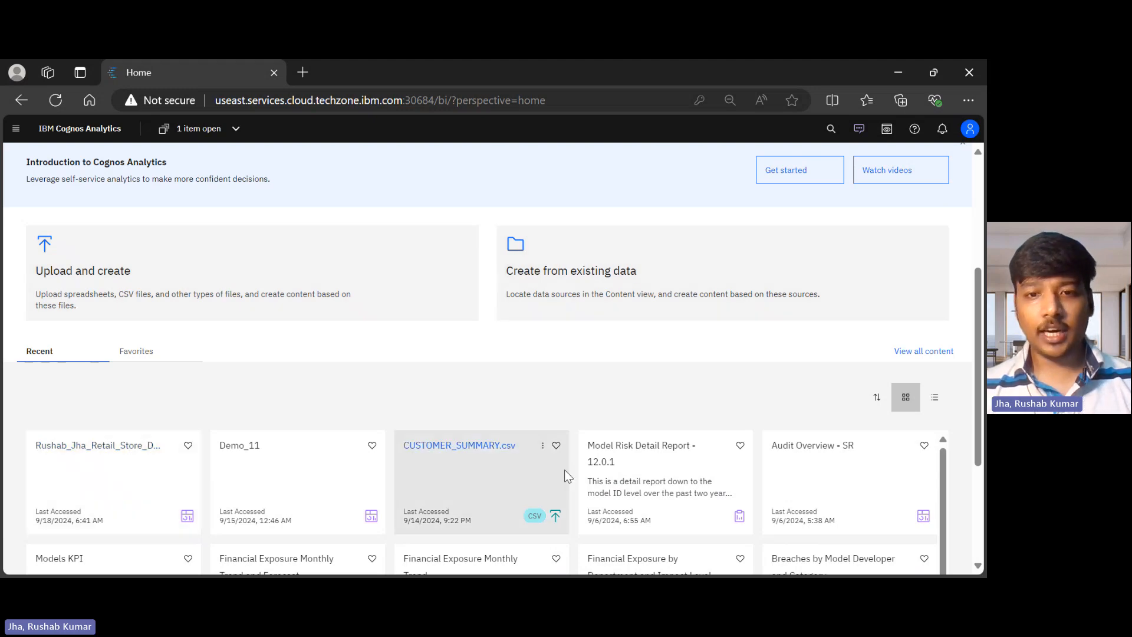
{"action": "scroll", "coordinate": [564, 469], "scroll_direction": "down", "scroll_amount": 2}
{"action": "scroll", "coordinate": [565, 470], "scroll_direction": "up", "scroll_amount": 2}
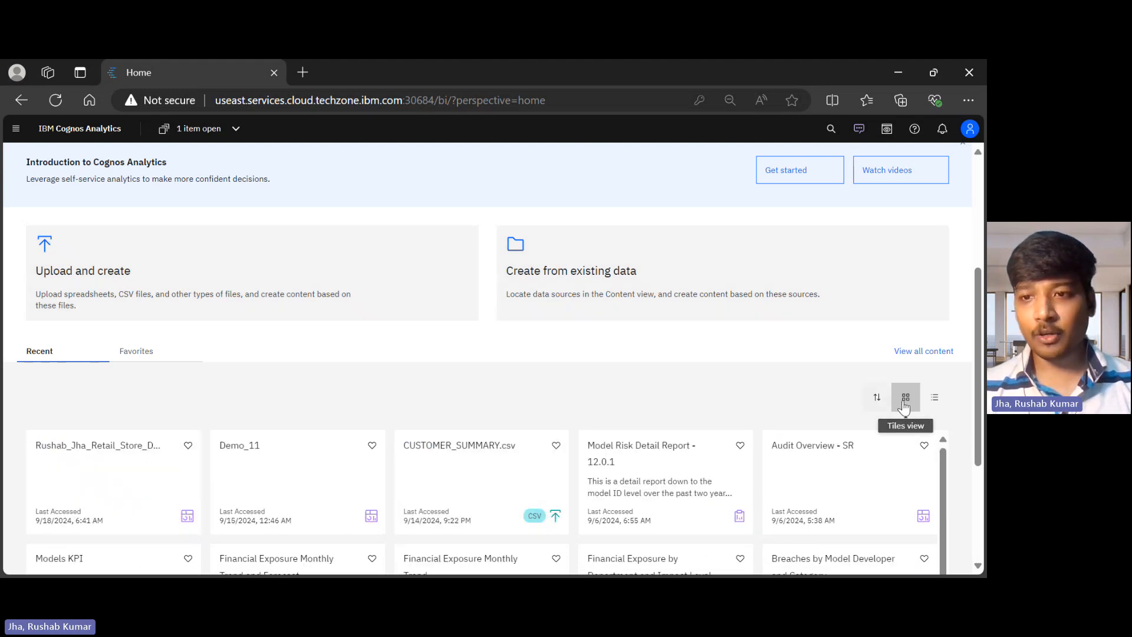
{"action": "scroll", "coordinate": [952, 403], "scroll_direction": "down", "scroll_amount": 3}
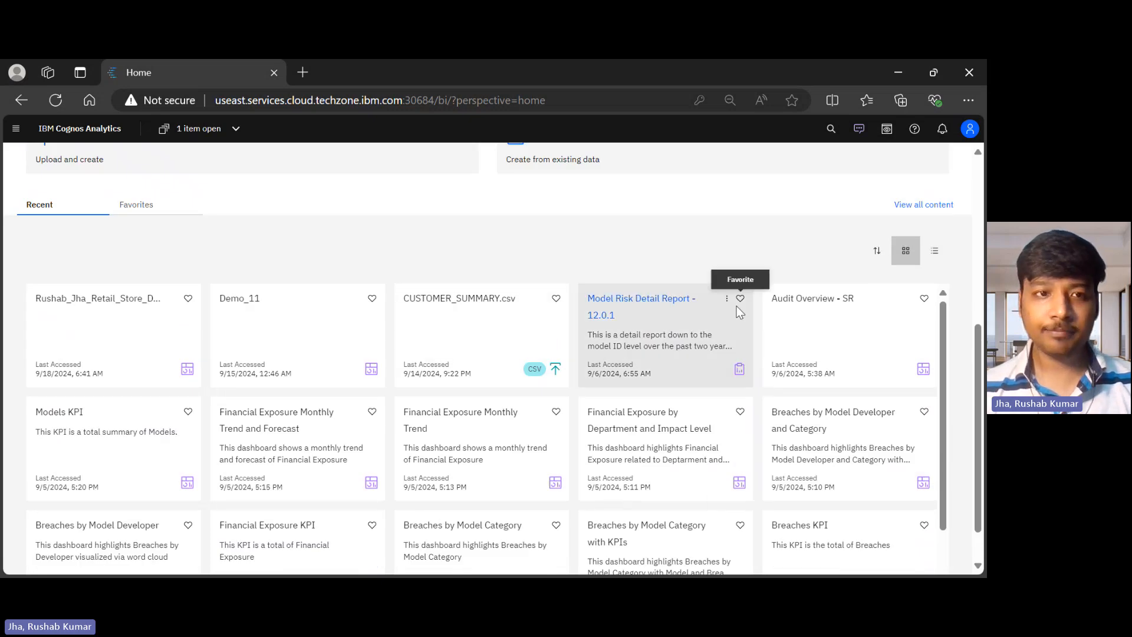
{"action": "scroll", "coordinate": [736, 306], "scroll_direction": "up", "scroll_amount": 5}
{"action": "scroll", "coordinate": [601, 300], "scroll_direction": "down", "scroll_amount": 4}
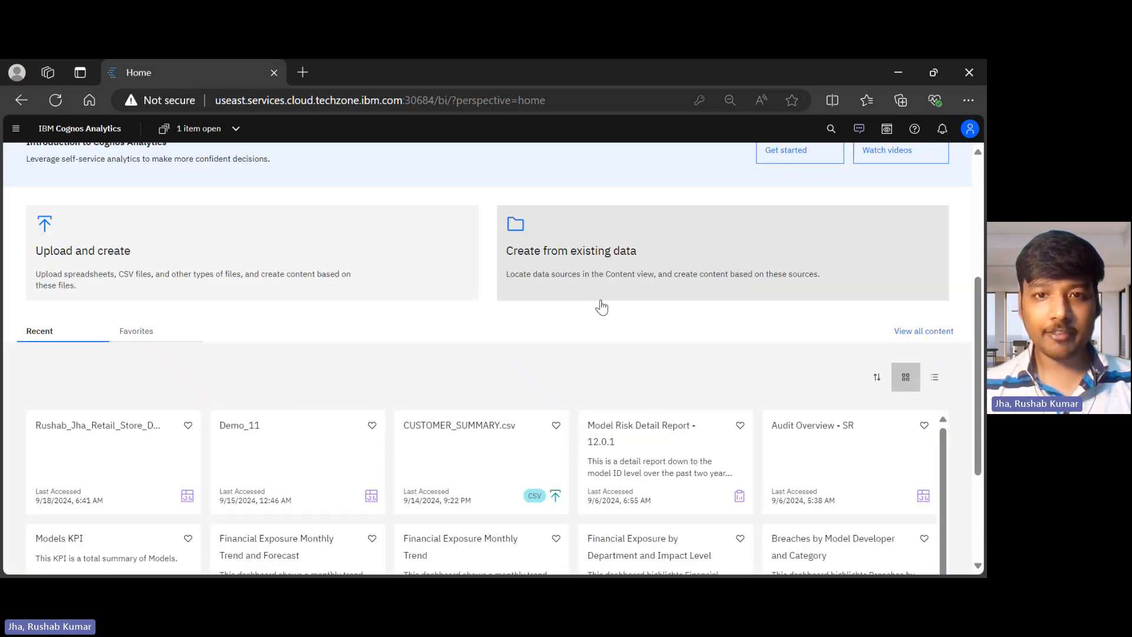
{"action": "scroll", "coordinate": [601, 306], "scroll_direction": "up", "scroll_amount": 1}
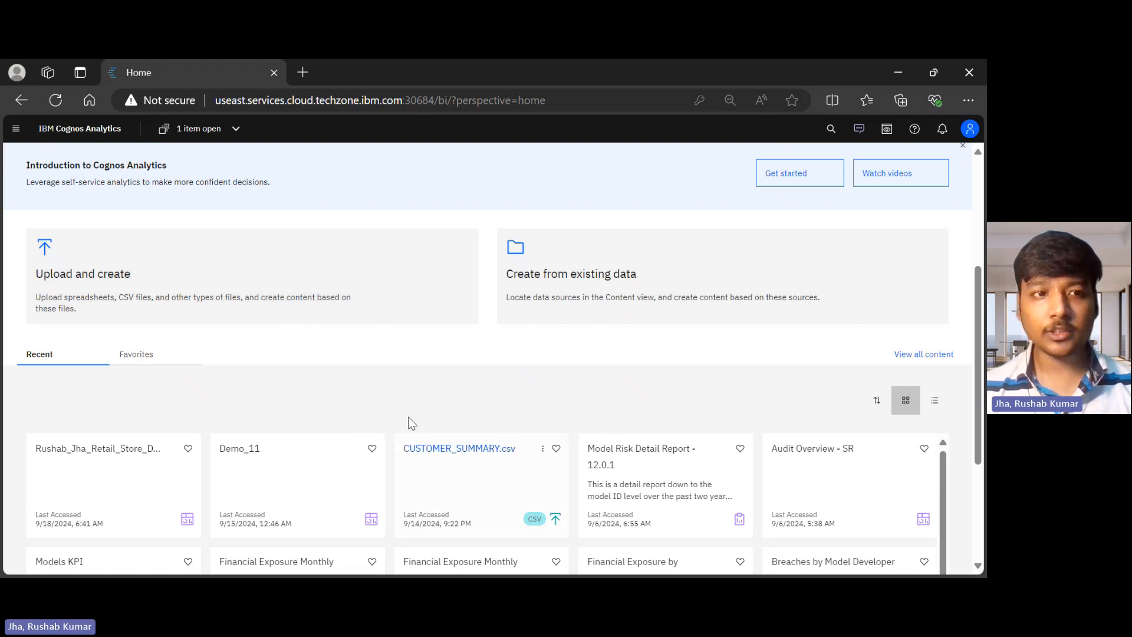
{"action": "scroll", "coordinate": [408, 418], "scroll_direction": "up", "scroll_amount": 2}
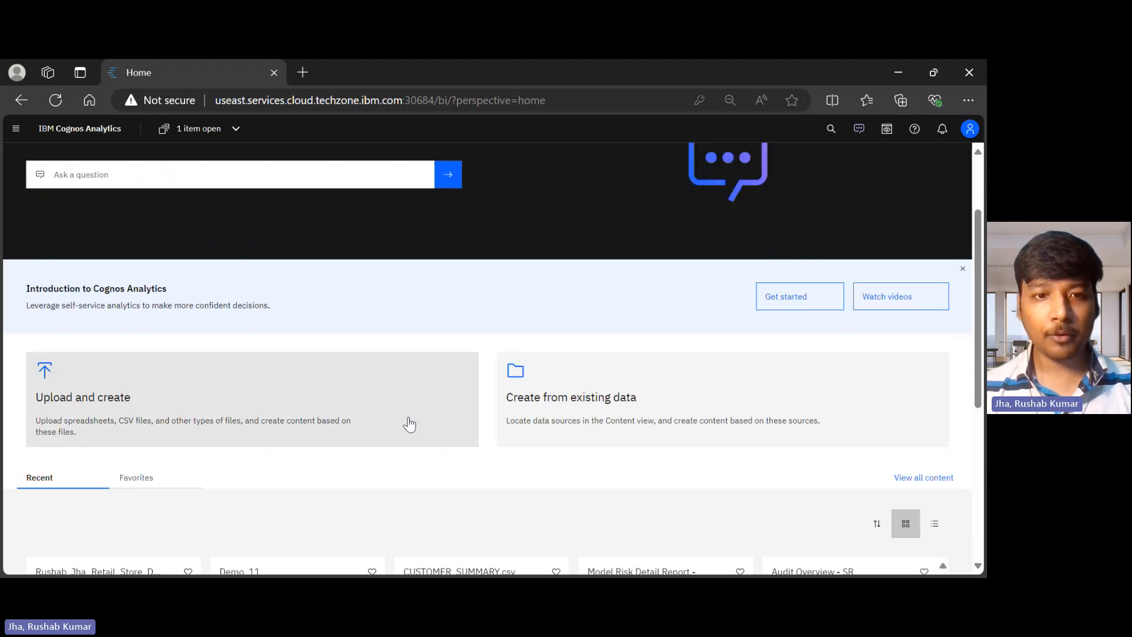
Try to upload CUSTOMER_SUMMARY.csv from the Downloads folder for creating content, and cancel the upload.
{"action": "left_click", "coordinate": [238, 403]}
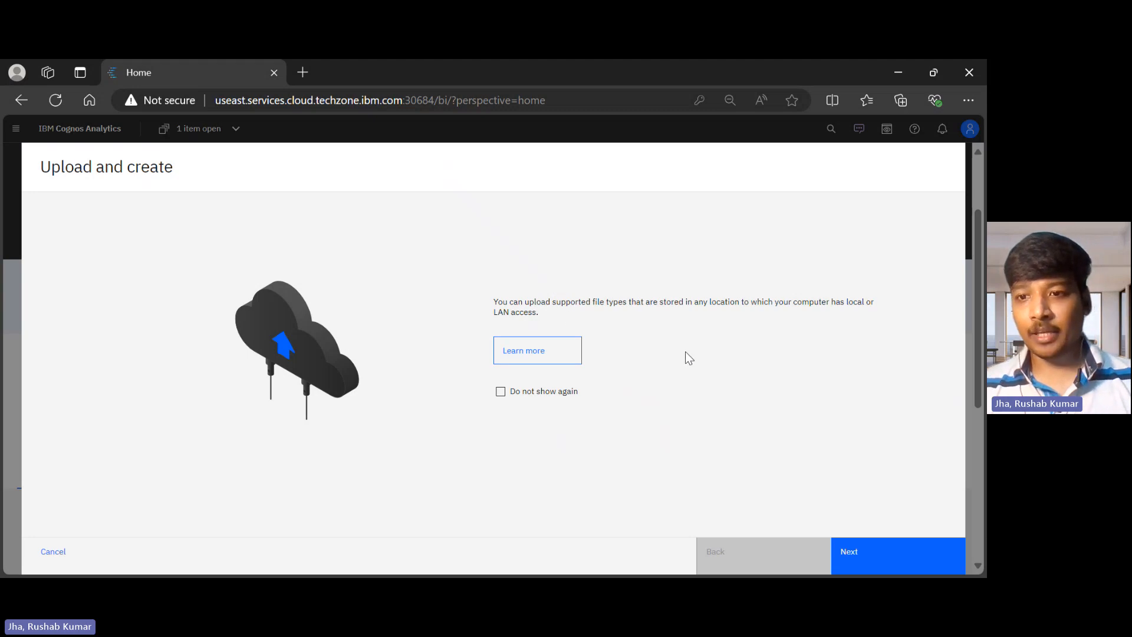
{"action": "left_click", "coordinate": [931, 565]}
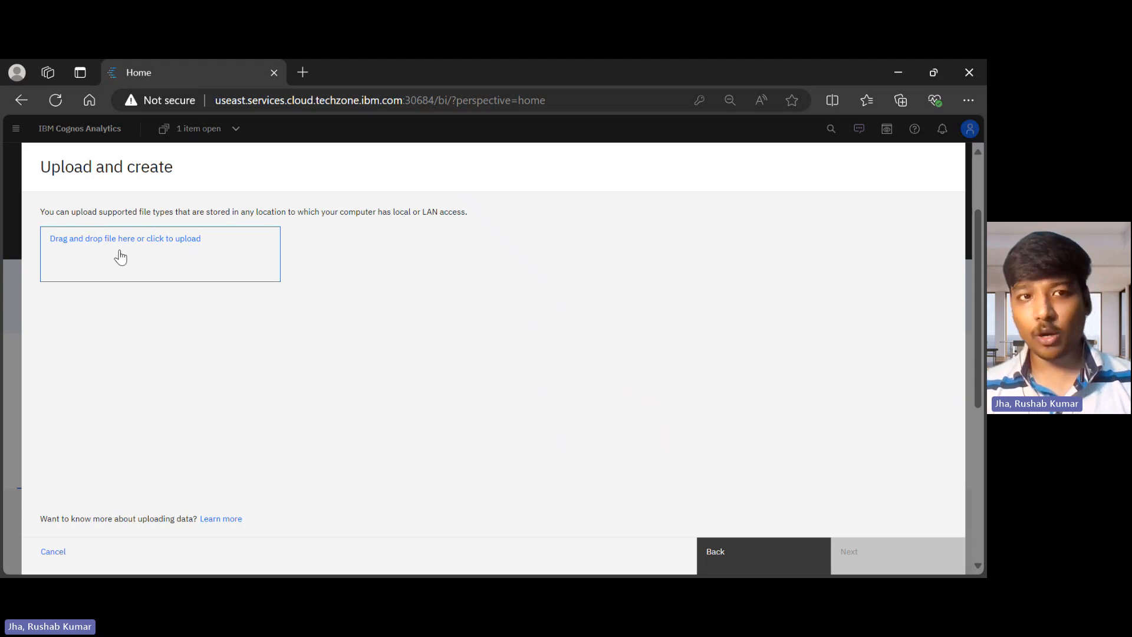
{"action": "left_click", "coordinate": [175, 241]}
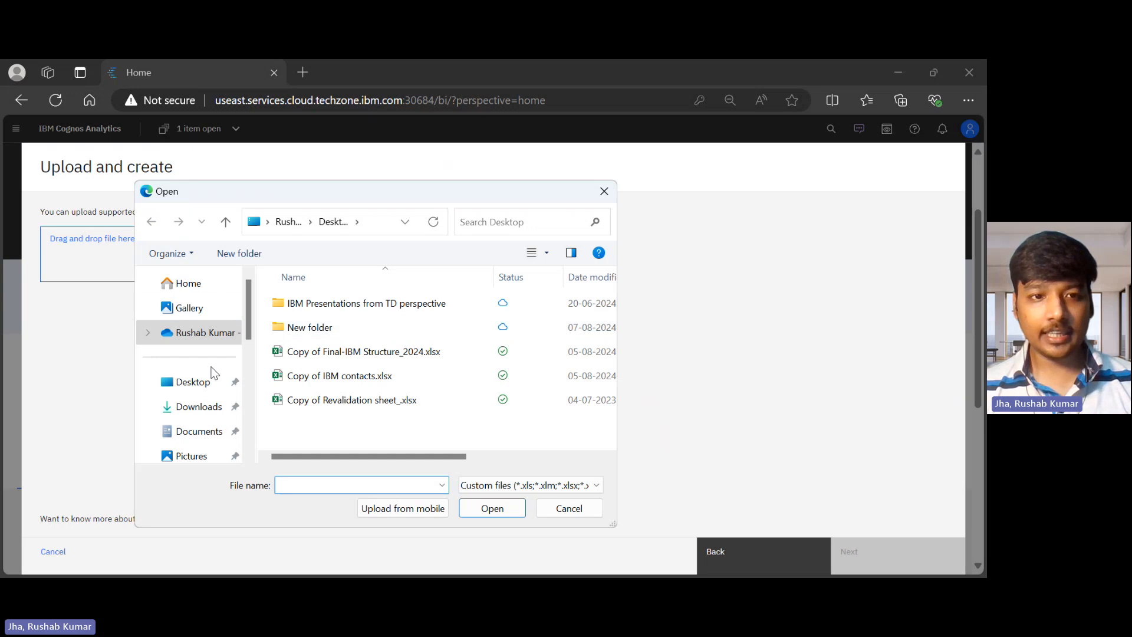
{"action": "left_click", "coordinate": [189, 413]}
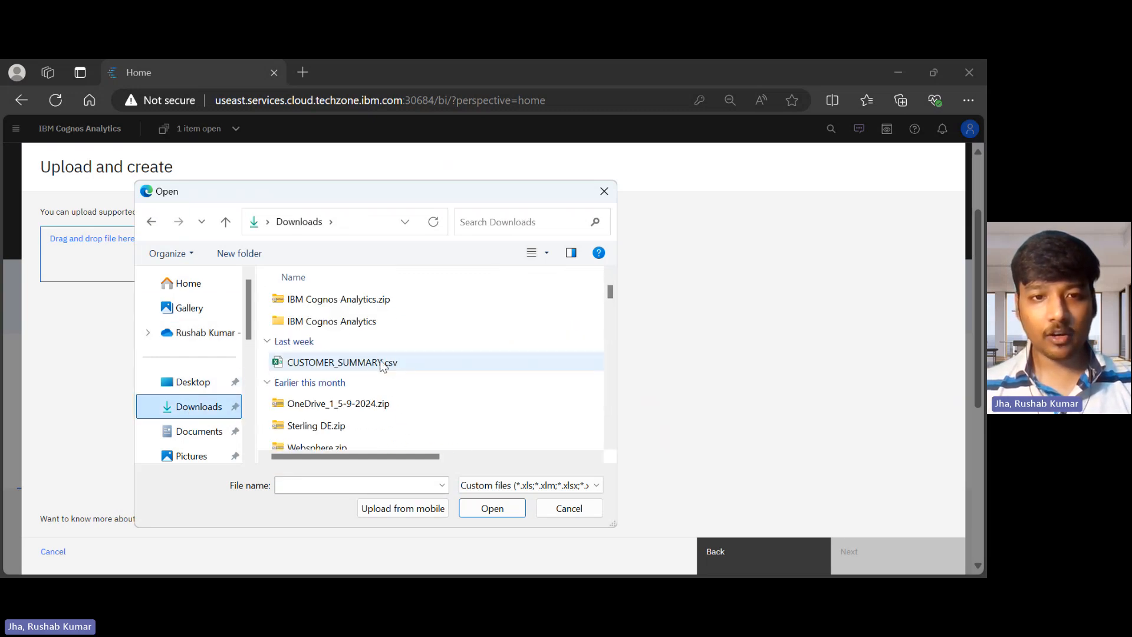
{"action": "left_click", "coordinate": [381, 362]}
{"action": "left_click", "coordinate": [505, 512]}
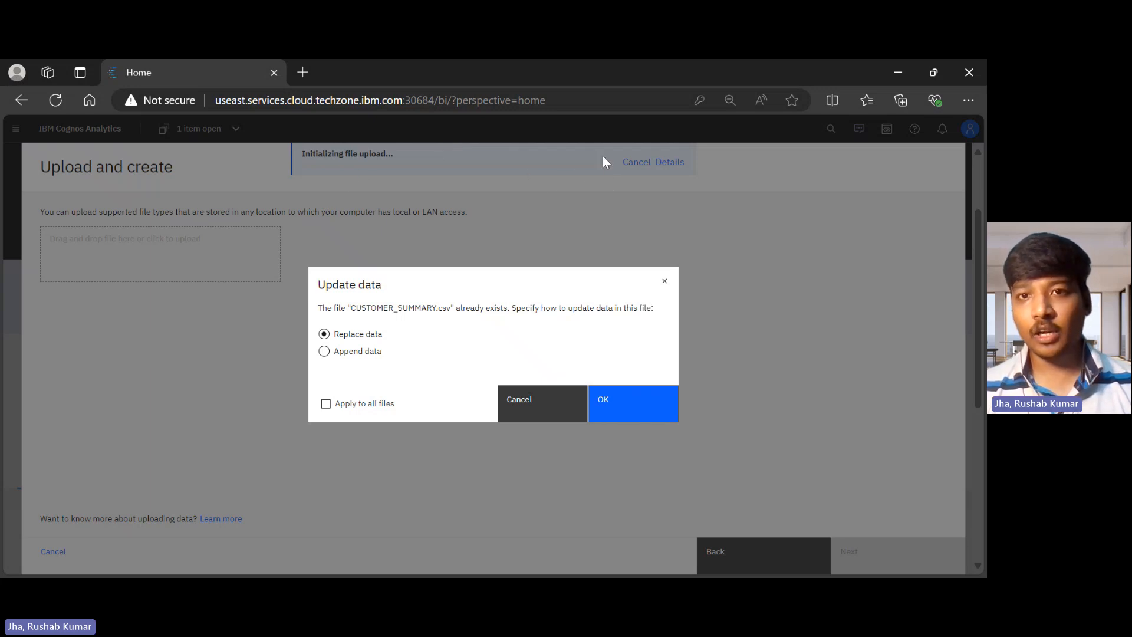
{"action": "left_click", "coordinate": [665, 281]}
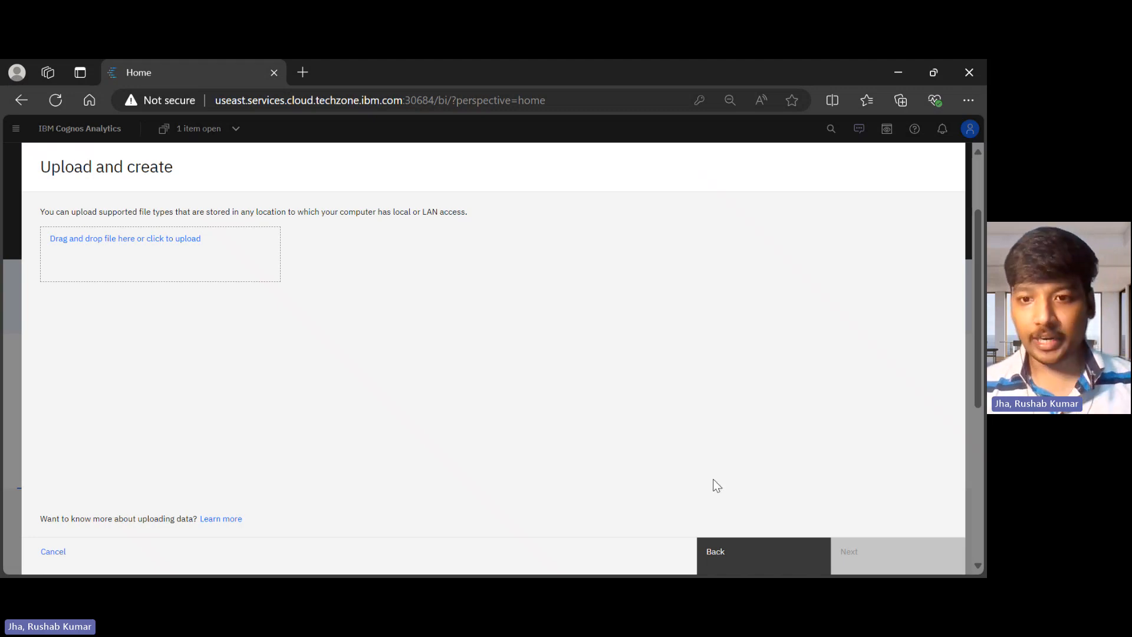
{"action": "left_click", "coordinate": [746, 560]}
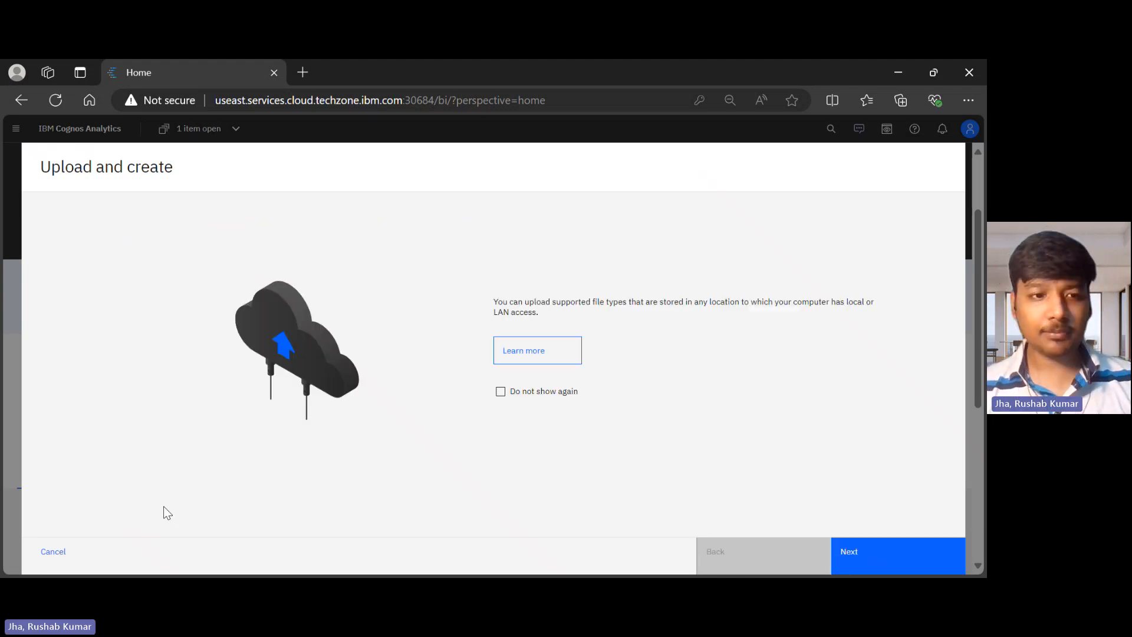
{"action": "left_click", "coordinate": [46, 559]}
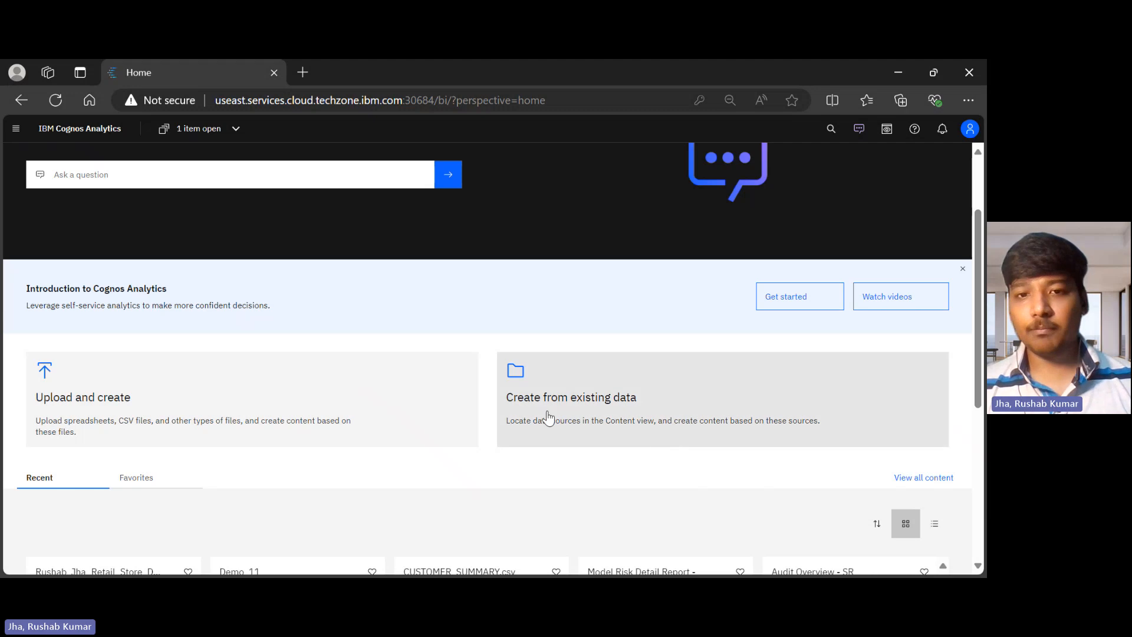
Start creating content from existing data, using the uploaded file CUSTOMER_SUMMARY.csv in My content as the data source.
{"action": "scroll", "coordinate": [529, 476], "scroll_direction": "down", "scroll_amount": 2}
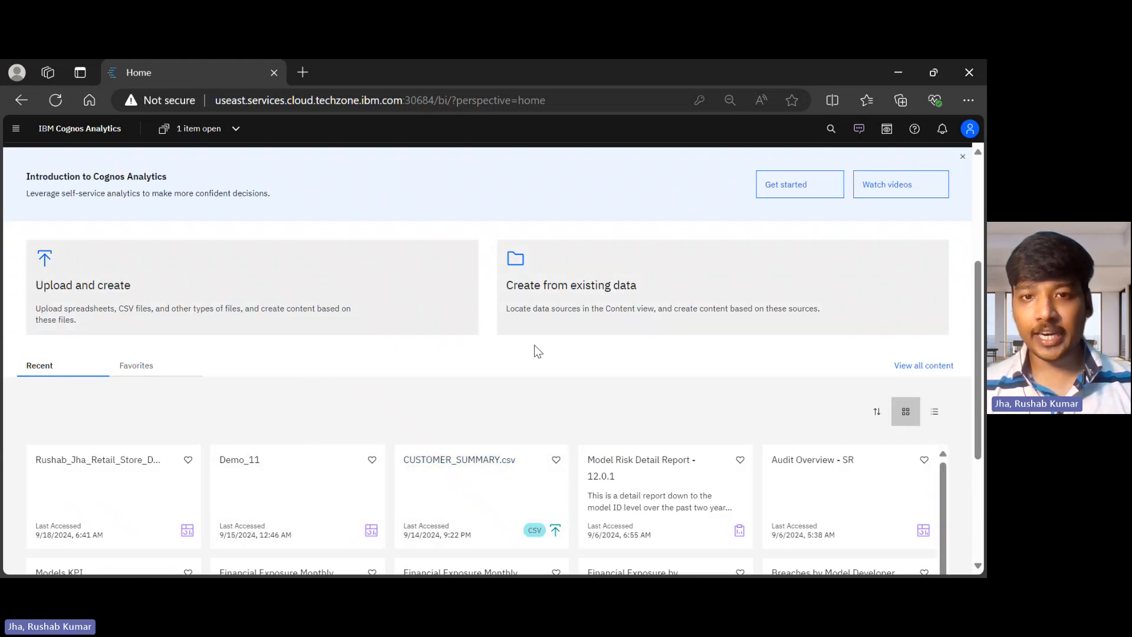
{"action": "scroll", "coordinate": [539, 357], "scroll_direction": "up", "scroll_amount": 3}
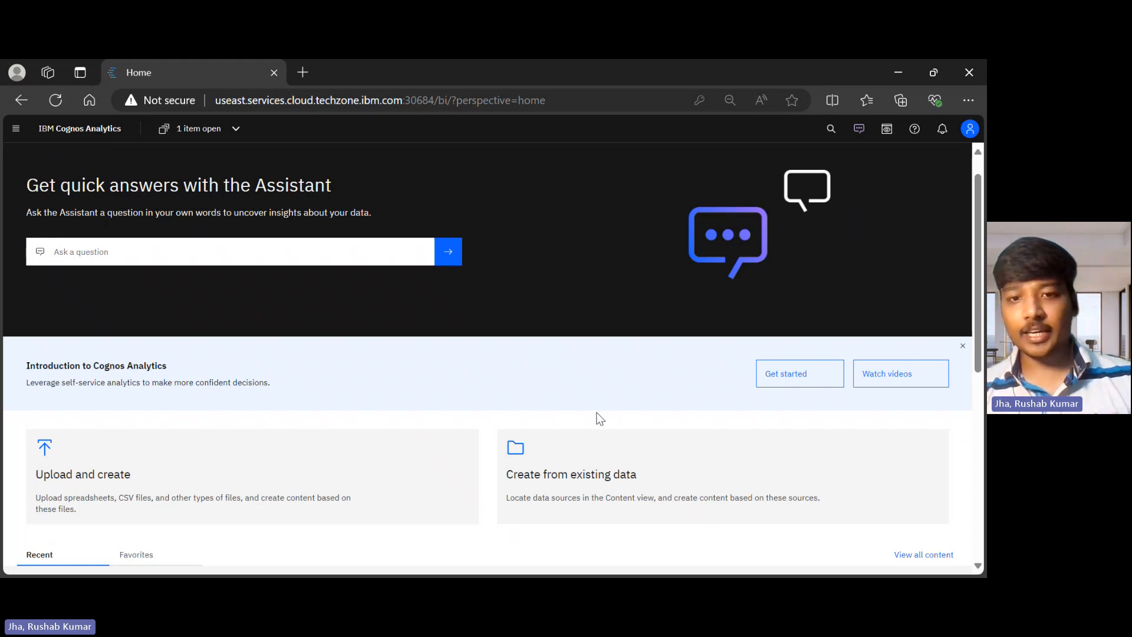
{"action": "scroll", "coordinate": [373, 543], "scroll_direction": "down", "scroll_amount": 2}
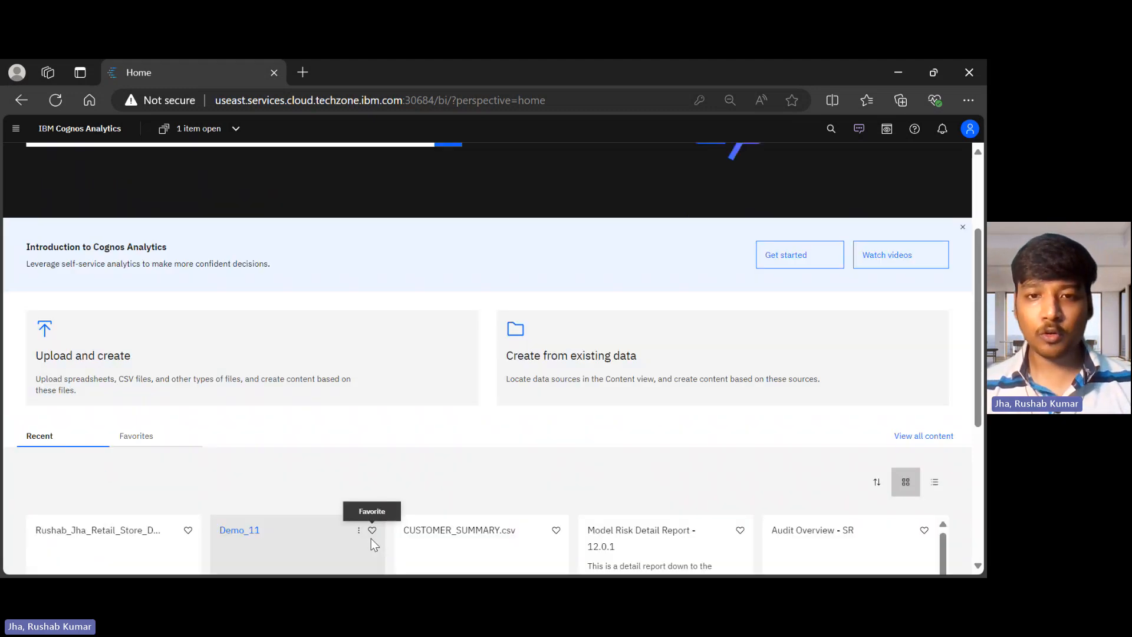
{"action": "left_click", "coordinate": [560, 364]}
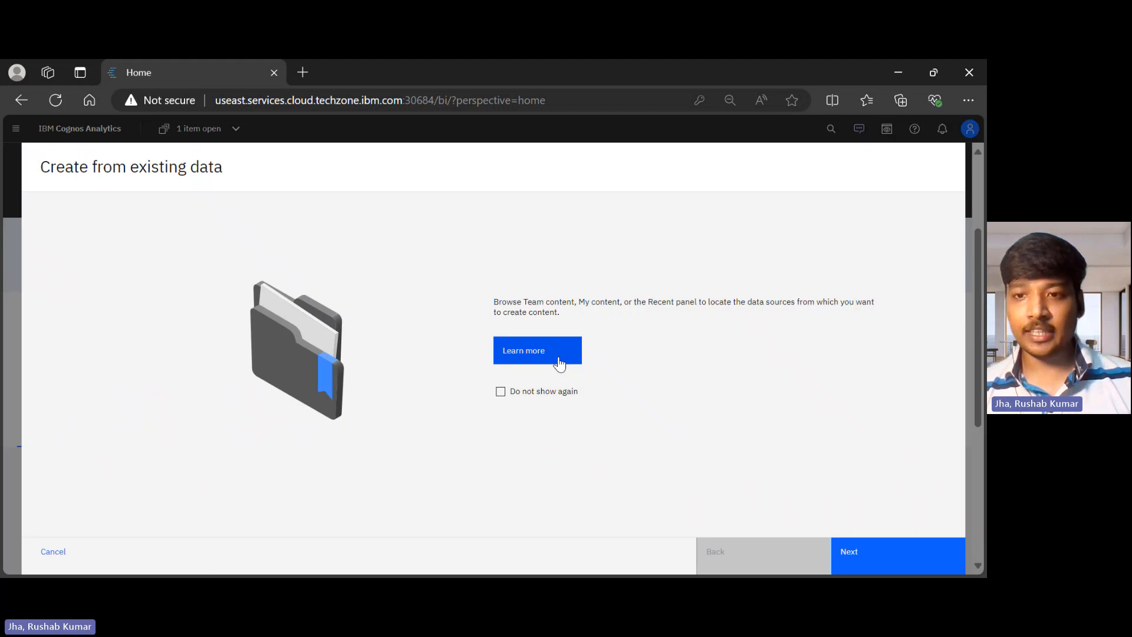
{"action": "left_click", "coordinate": [914, 568]}
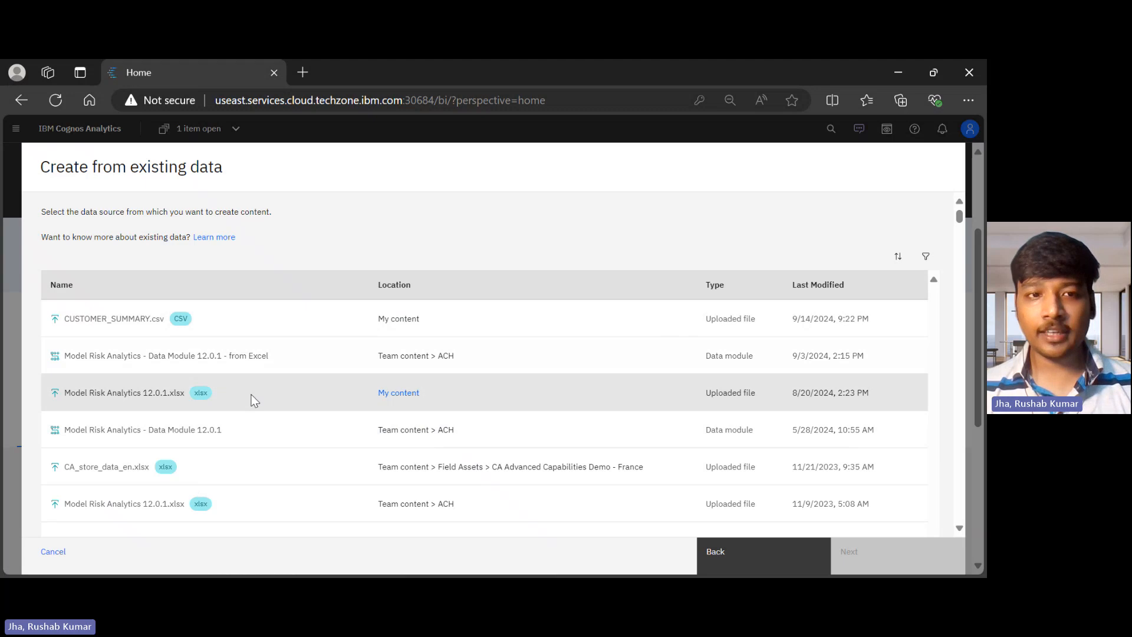
{"action": "left_click", "coordinate": [115, 315]}
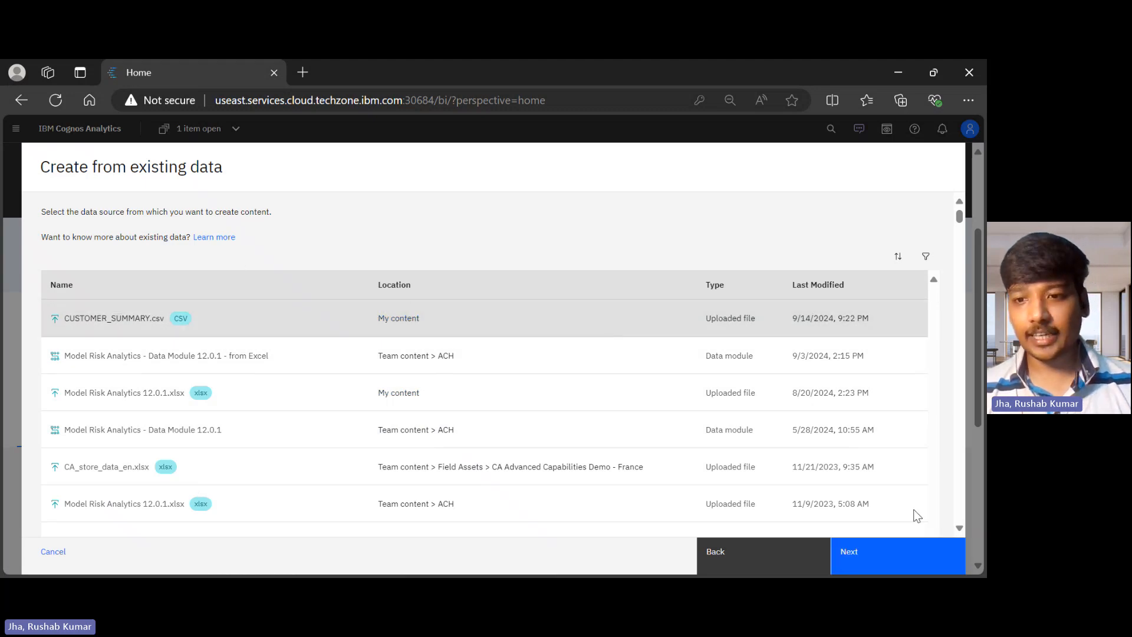
{"action": "left_click", "coordinate": [882, 552]}
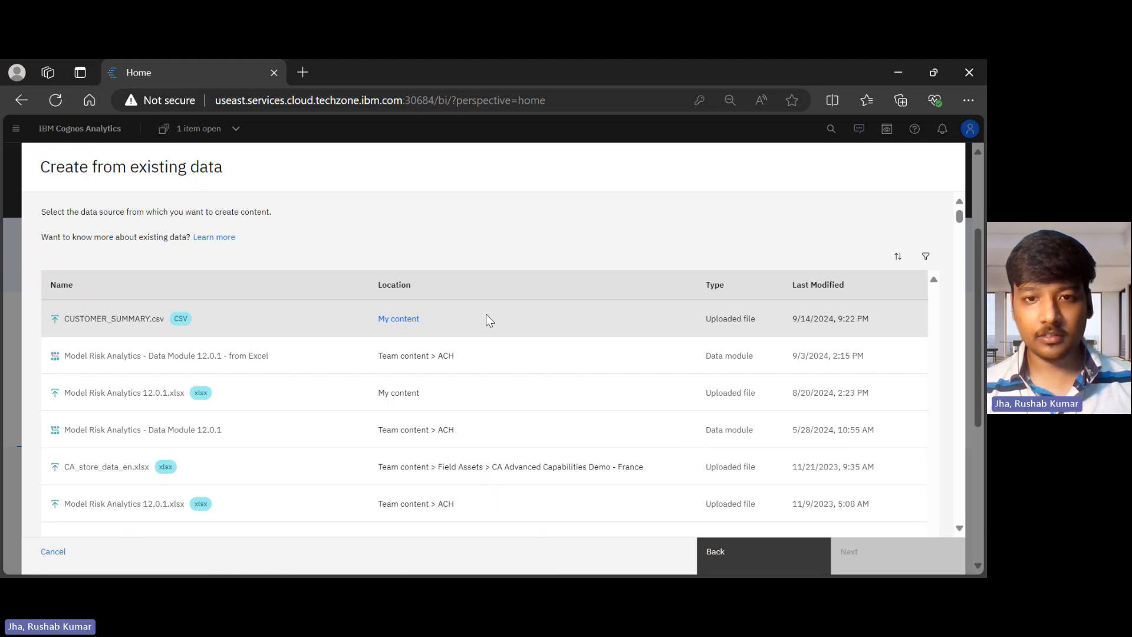
{"action": "left_click", "coordinate": [453, 313]}
{"action": "left_click", "coordinate": [848, 565]}
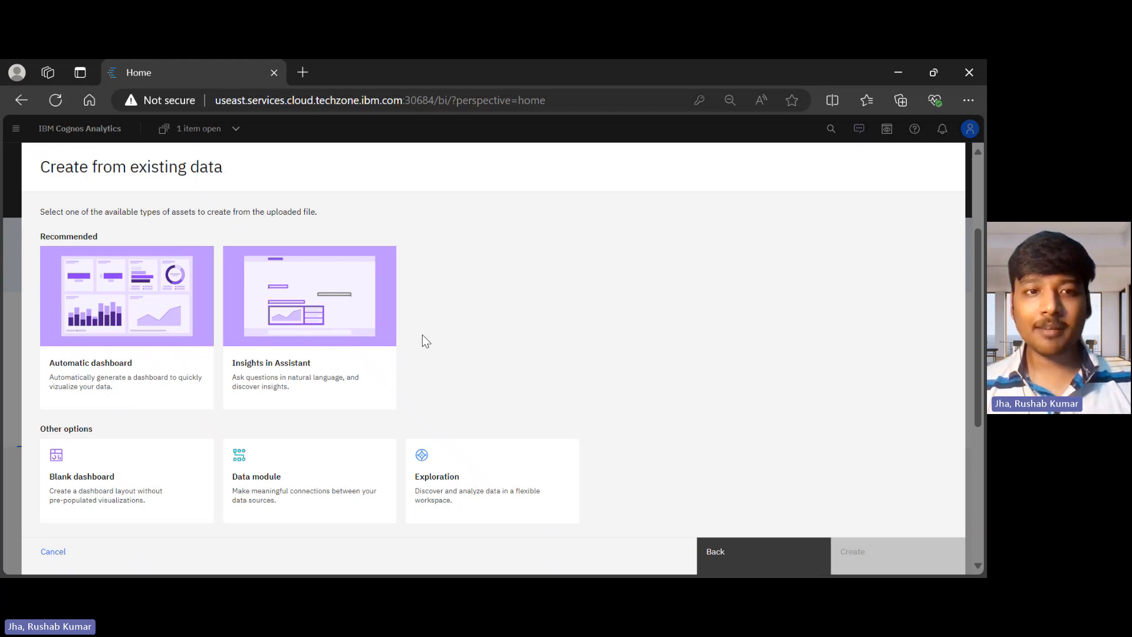
Create a blank dashboard from the data source, using the tabbed template with four equal panels in a two-by-two grid.
{"action": "left_click", "coordinate": [153, 472]}
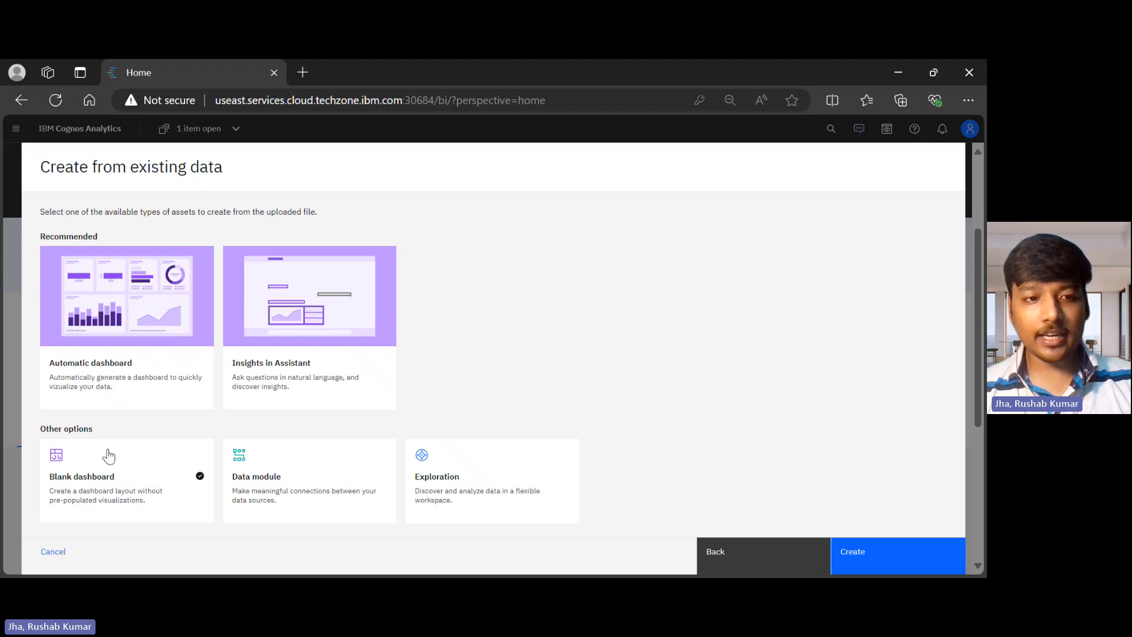
{"action": "left_click", "coordinate": [885, 564]}
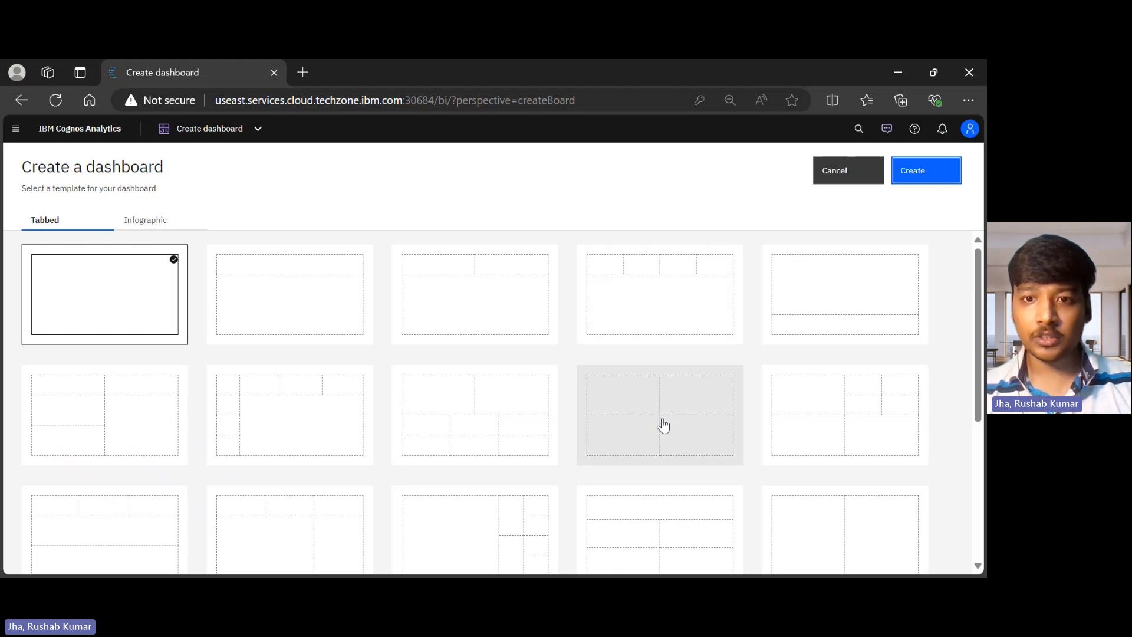
{"action": "left_click", "coordinate": [663, 425]}
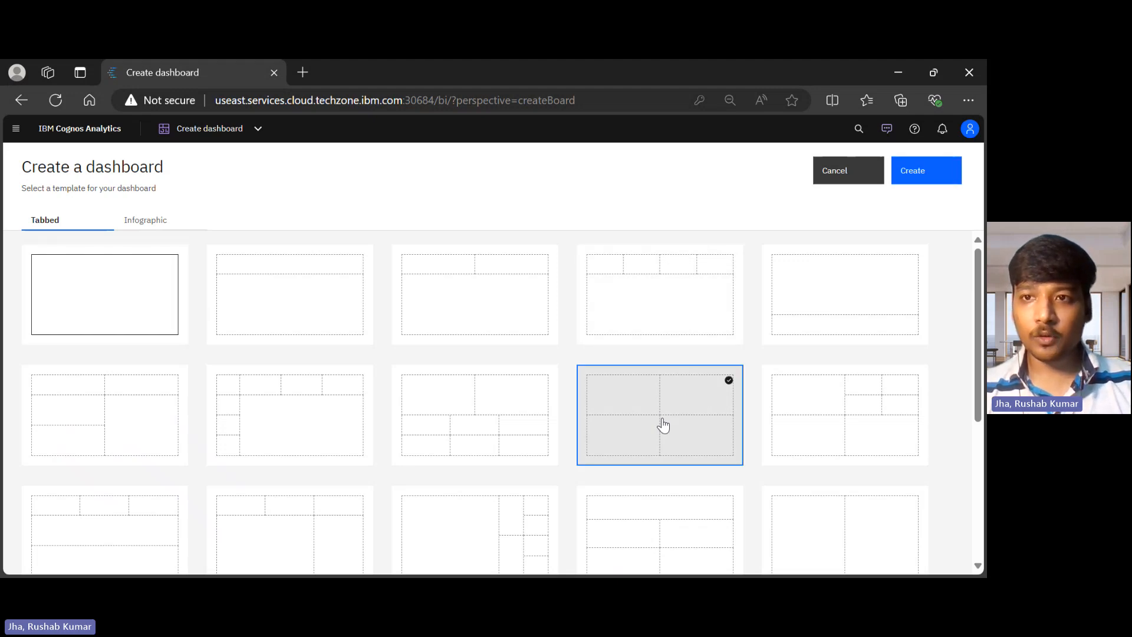
{"action": "left_click", "coordinate": [923, 174]}
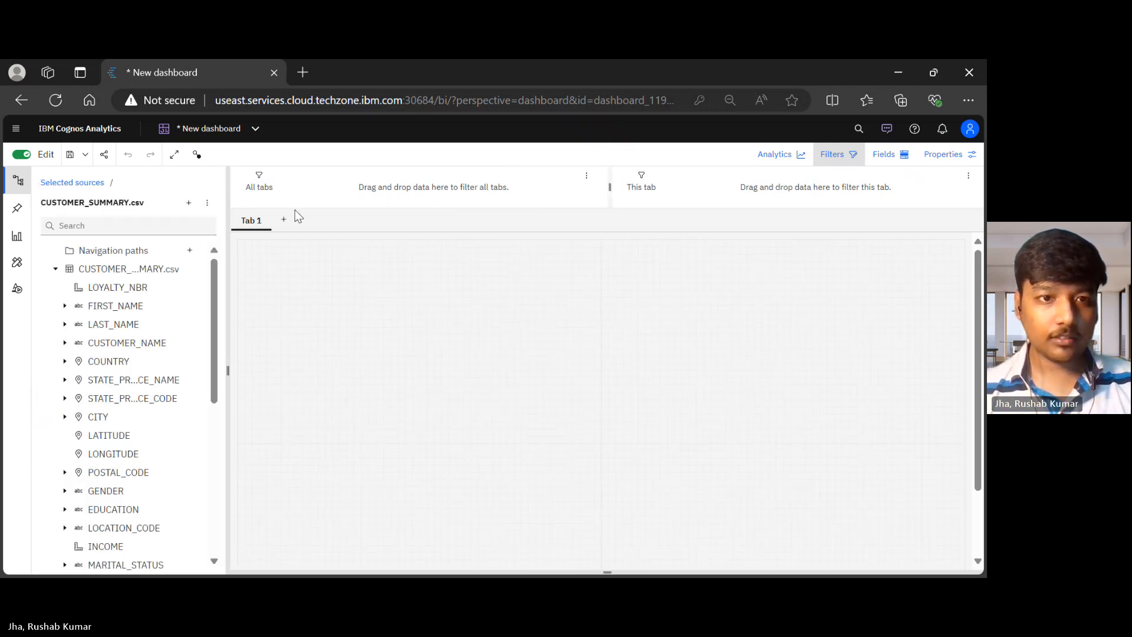
Look over the CUSTOMER_SUMMARY.csv source and its list of columns, collapsing and expanding the table.
{"action": "left_click", "coordinate": [17, 180]}
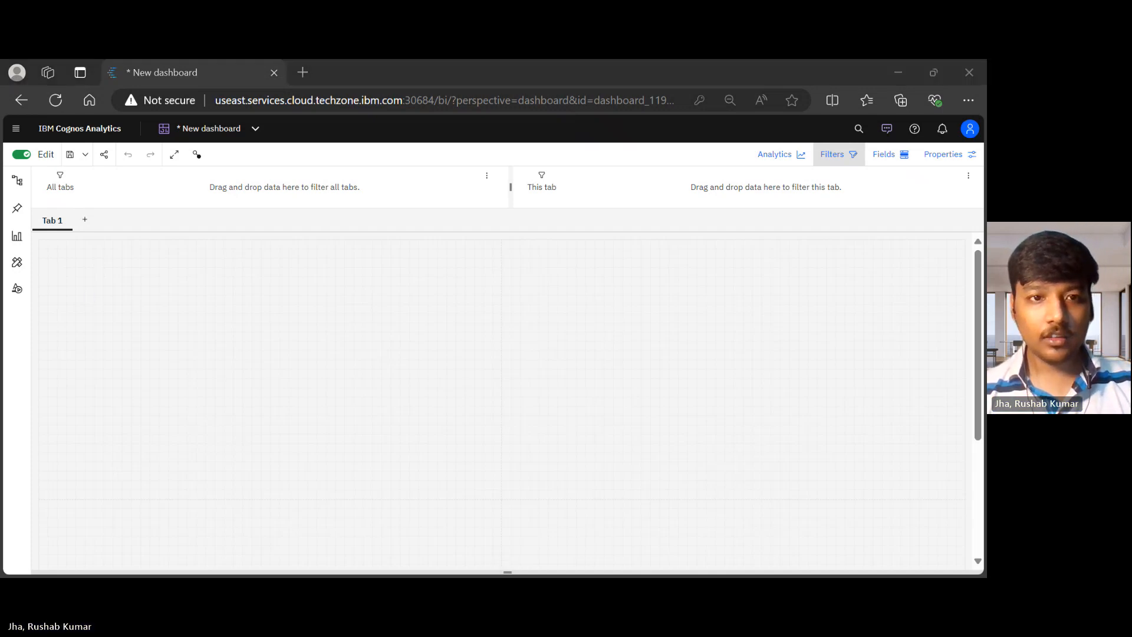
{"action": "left_click", "coordinate": [72, 378]}
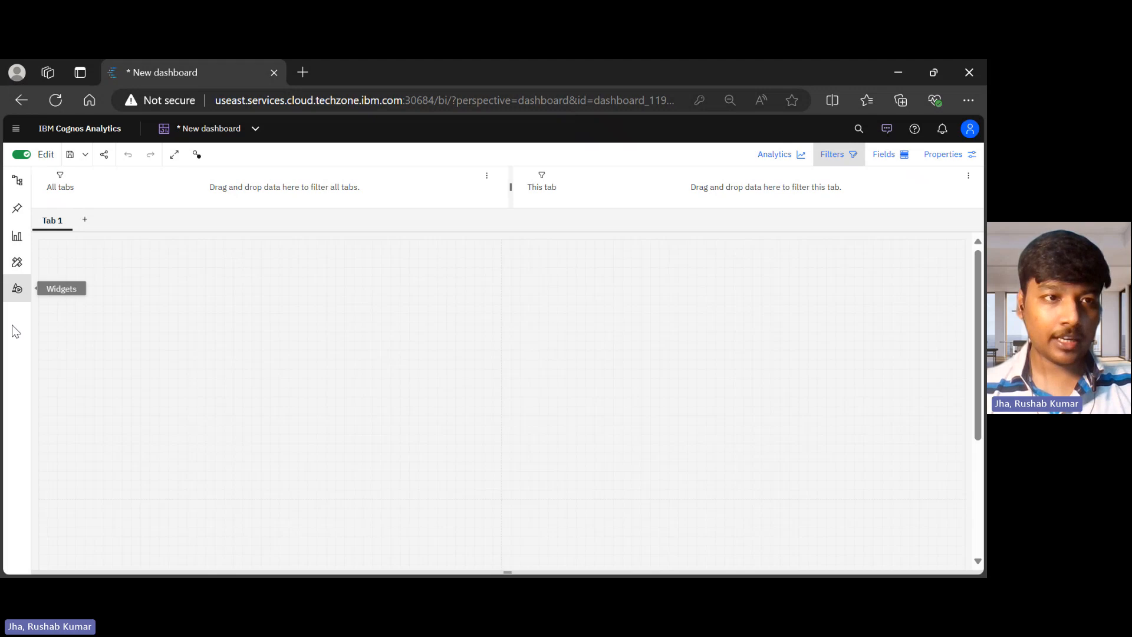
{"action": "left_click", "coordinate": [16, 183]}
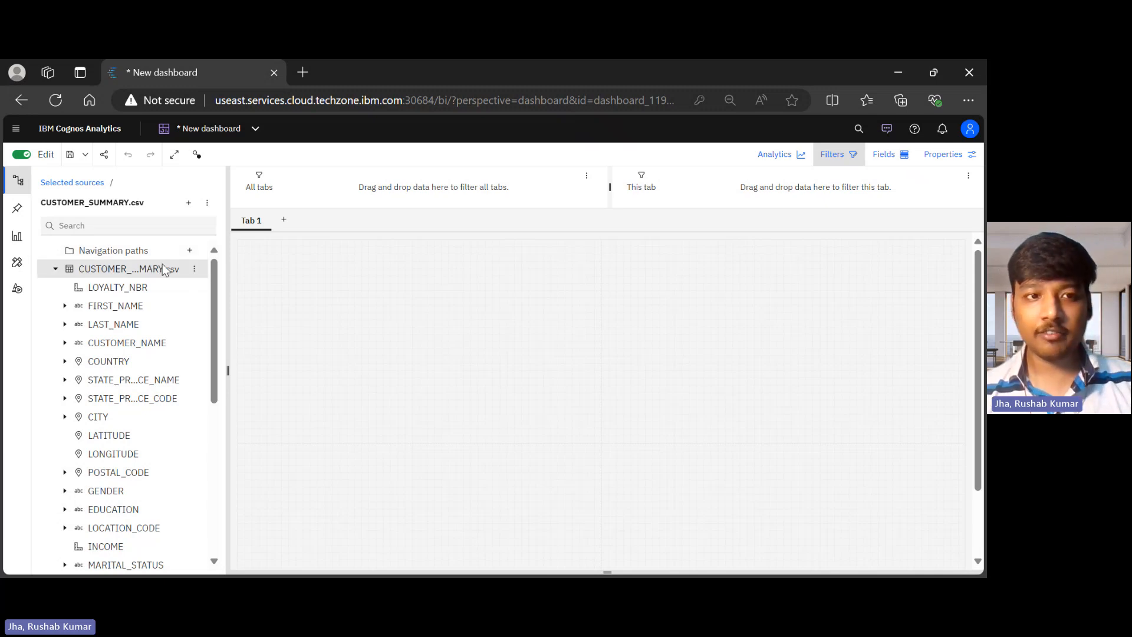
{"action": "left_click_drag", "start_coordinate": [220, 282], "coordinate": [217, 249]}
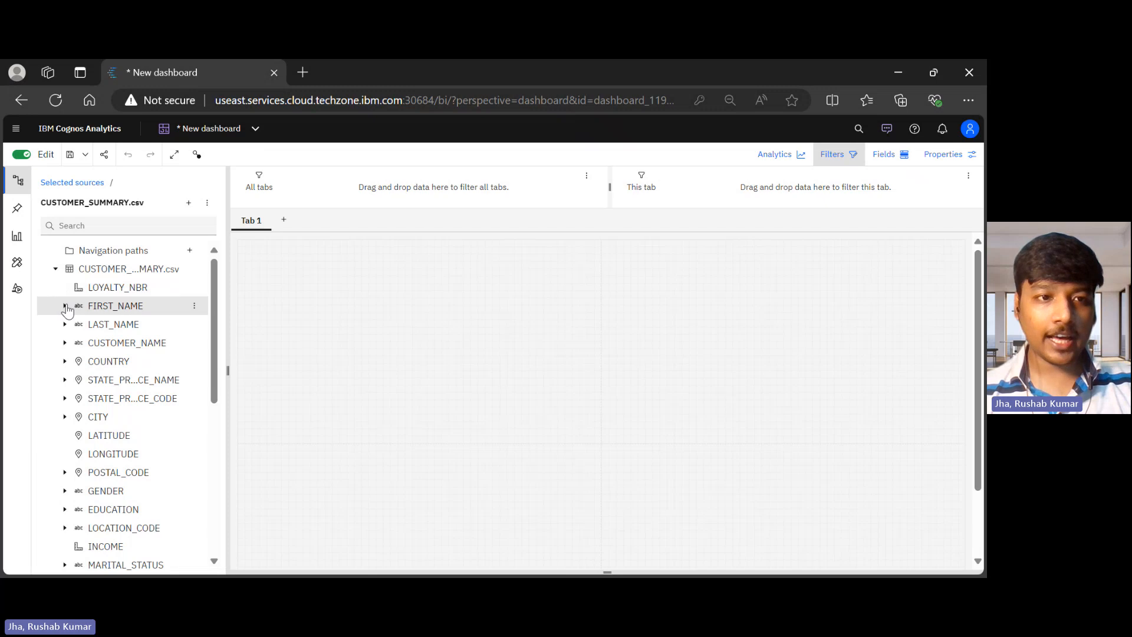
{"action": "left_click", "coordinate": [55, 273]}
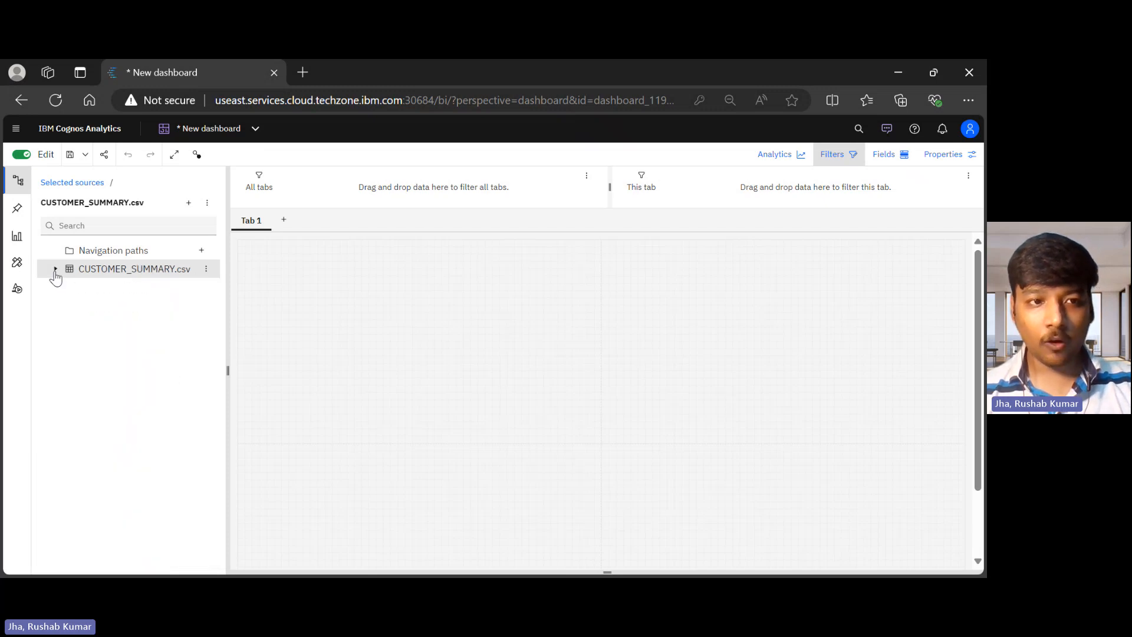
{"action": "left_click", "coordinate": [55, 273]}
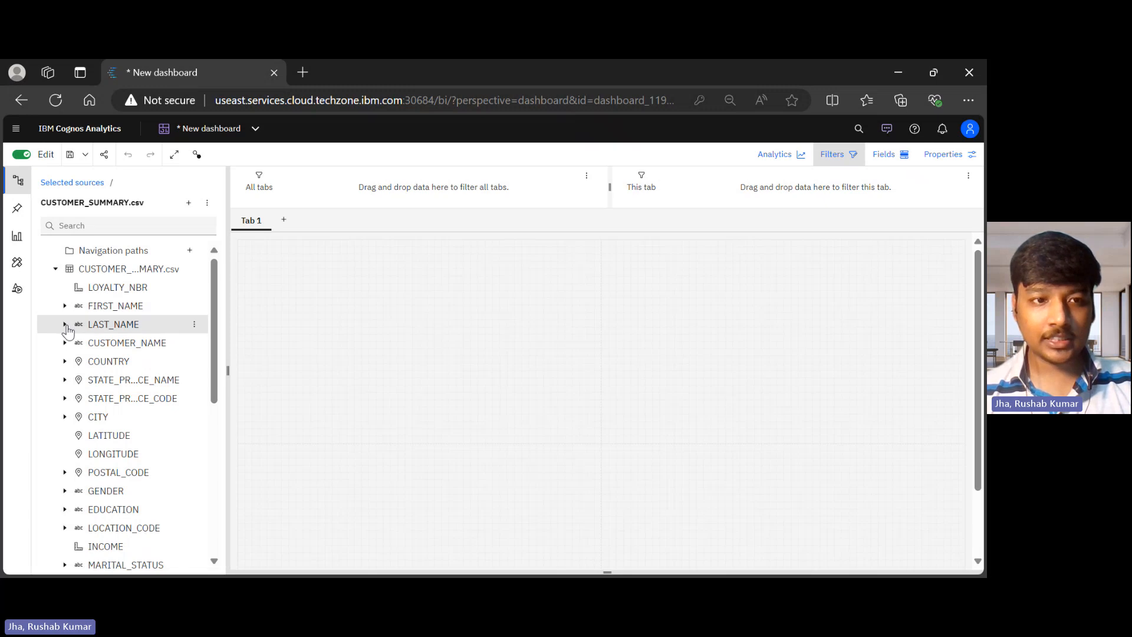
Examine the city values listed under the CITY column, and collapse the column again.
{"action": "left_click", "coordinate": [65, 417]}
{"action": "scroll", "coordinate": [66, 419], "scroll_direction": "down", "scroll_amount": 2}
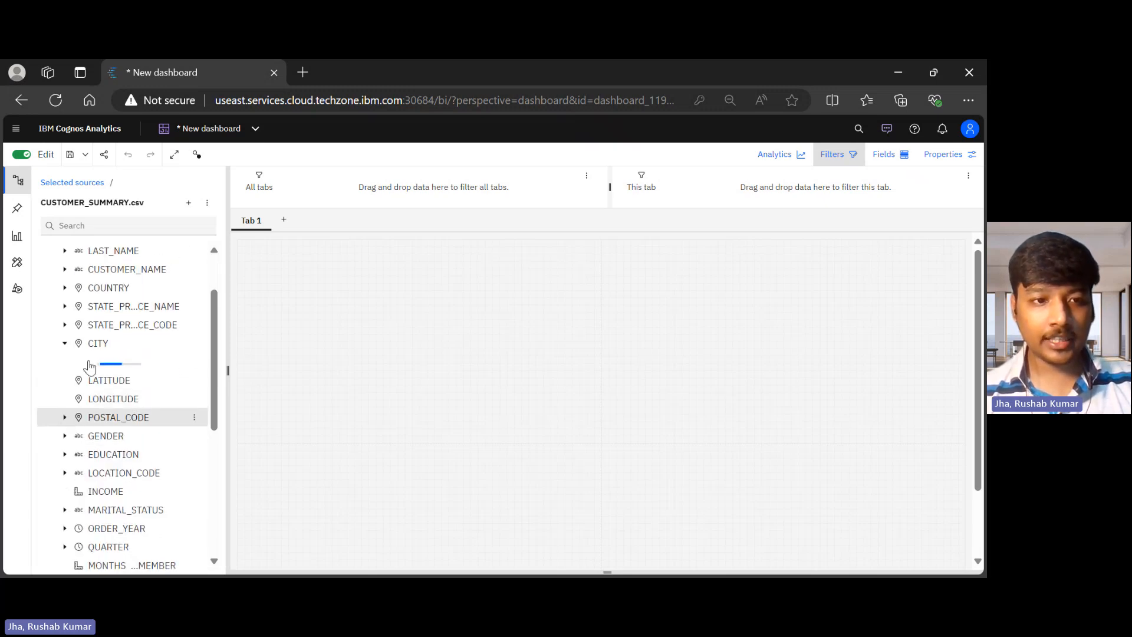
{"action": "scroll", "coordinate": [140, 466], "scroll_direction": "down", "scroll_amount": 5}
{"action": "scroll", "coordinate": [140, 465], "scroll_direction": "up", "scroll_amount": 4}
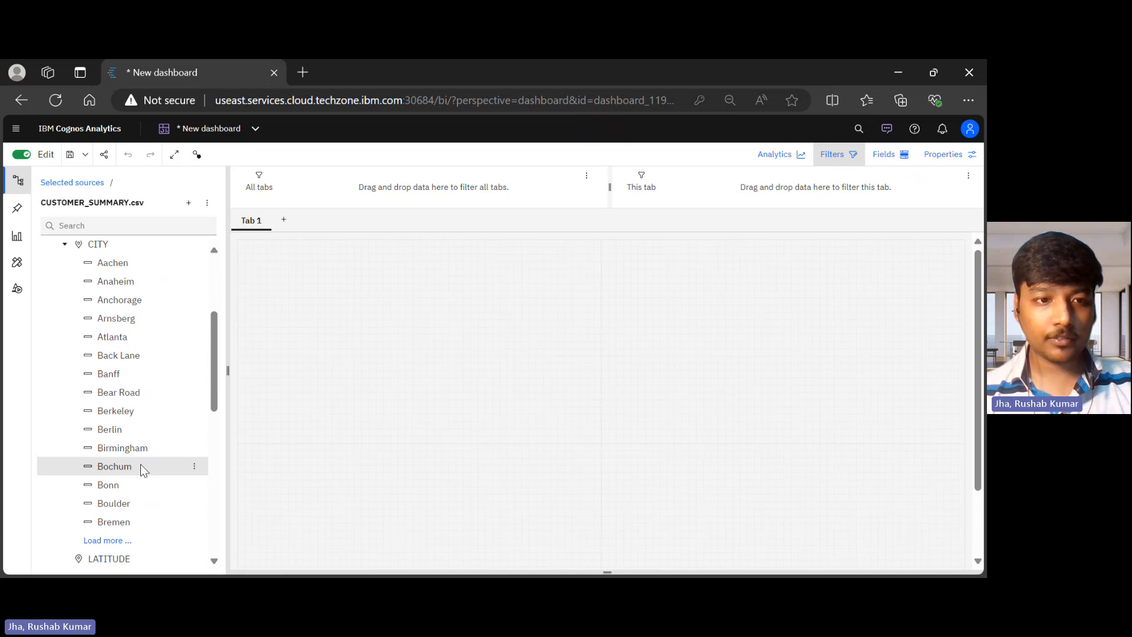
{"action": "scroll", "coordinate": [140, 465], "scroll_direction": "down", "scroll_amount": 3}
{"action": "scroll", "coordinate": [140, 464], "scroll_direction": "up", "scroll_amount": 5}
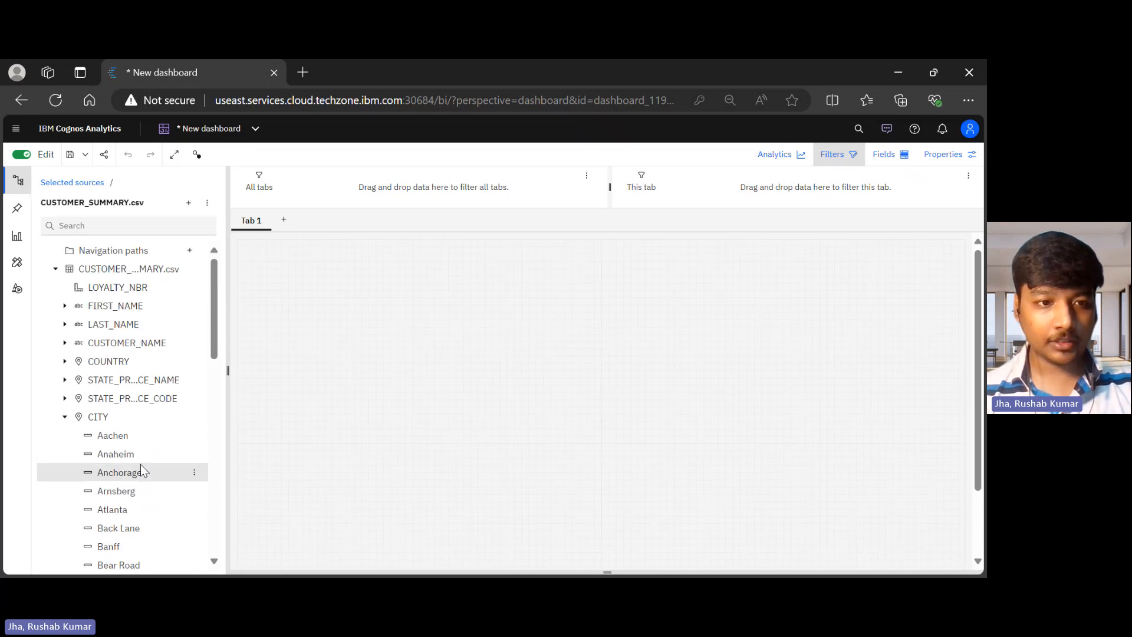
{"action": "left_click", "coordinate": [63, 419]}
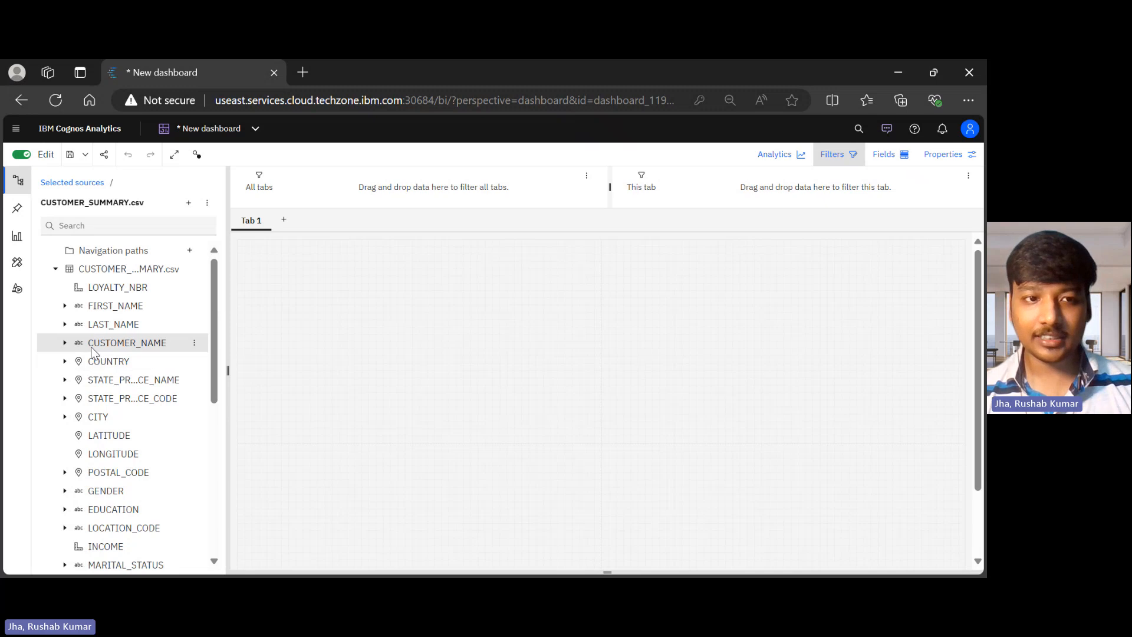
Expand the PRODUCT_LINE column and examine its product line values.
{"action": "scroll", "coordinate": [129, 420], "scroll_direction": "down", "scroll_amount": 3}
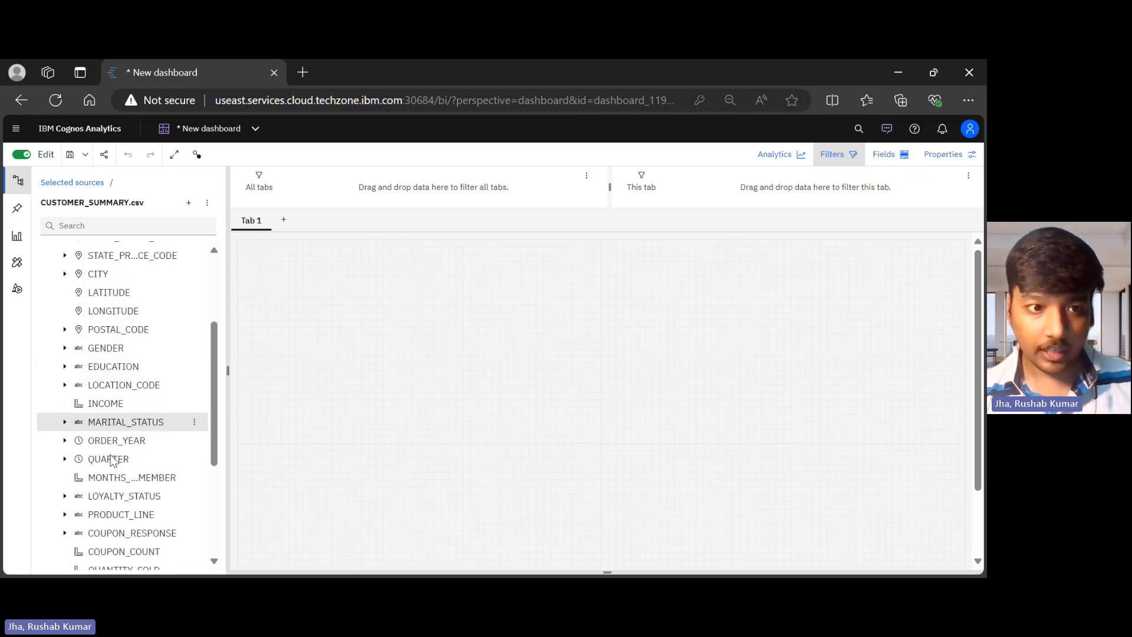
{"action": "scroll", "coordinate": [91, 514], "scroll_direction": "down", "scroll_amount": 1}
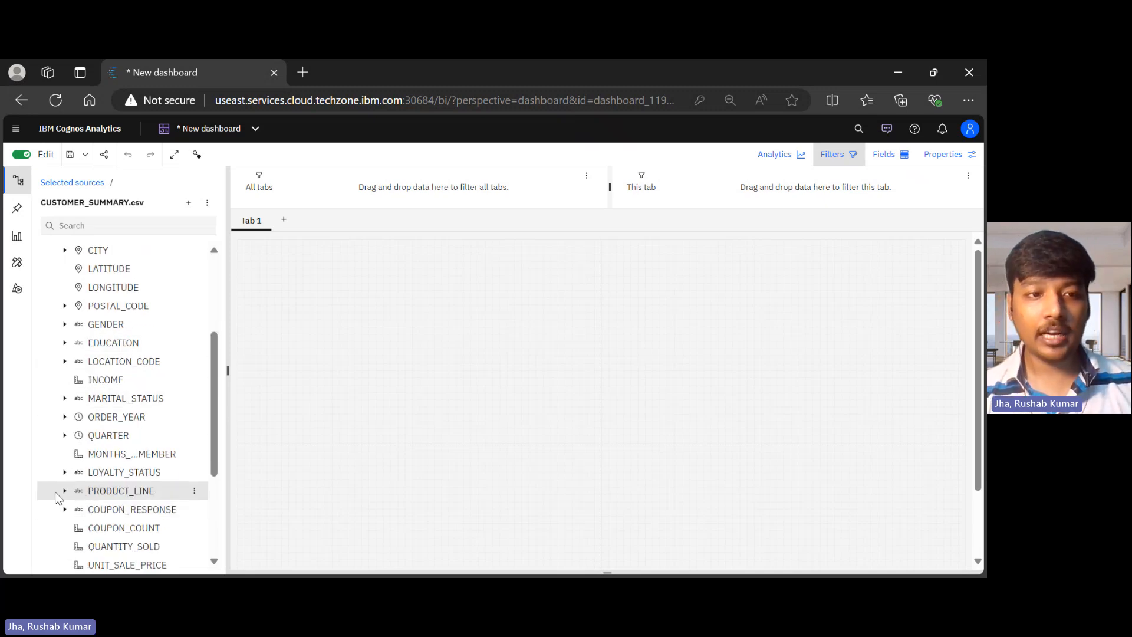
{"action": "left_click", "coordinate": [65, 492]}
{"action": "scroll", "coordinate": [64, 497], "scroll_direction": "down", "scroll_amount": 2}
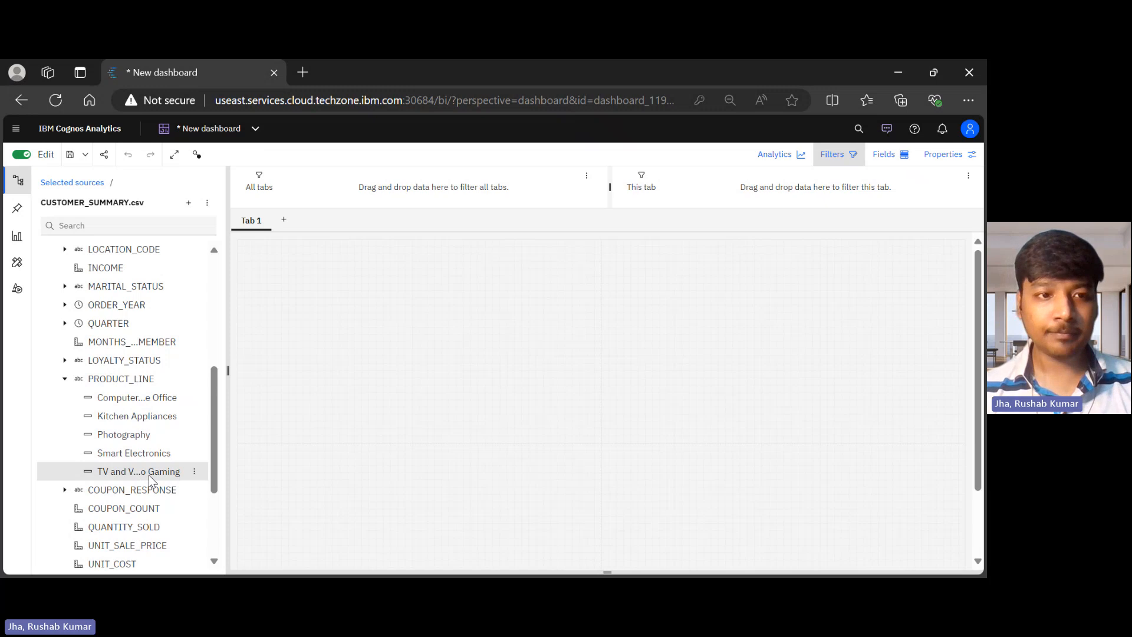
Look over the saved pins and the full range of system visualization types available for the dashboard.
{"action": "left_click", "coordinate": [17, 208]}
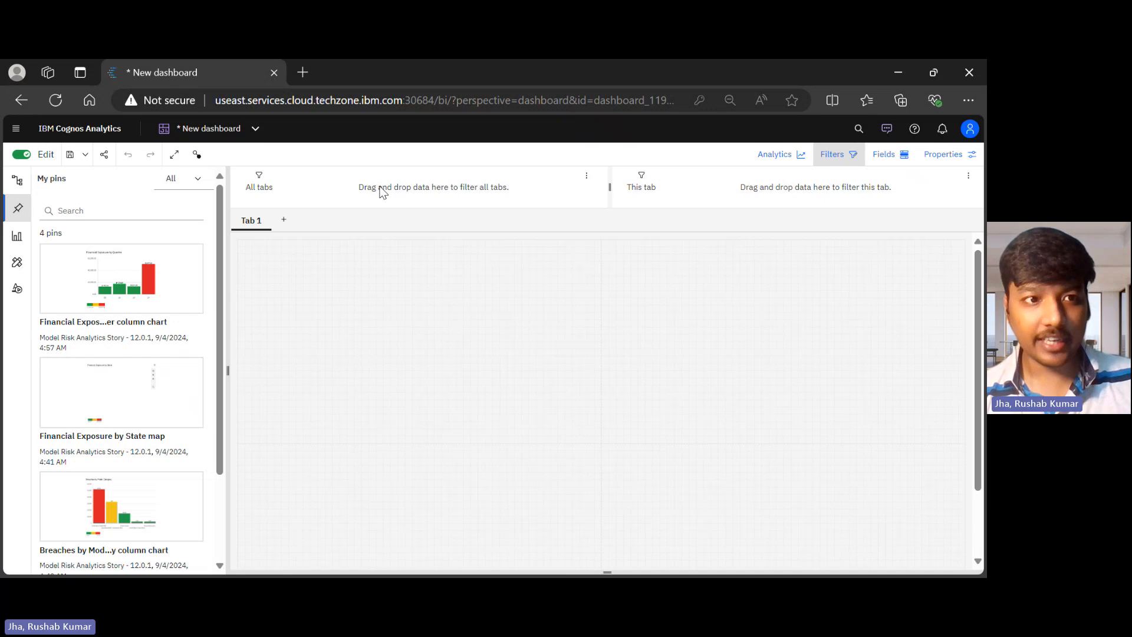
{"action": "left_click", "coordinate": [19, 245]}
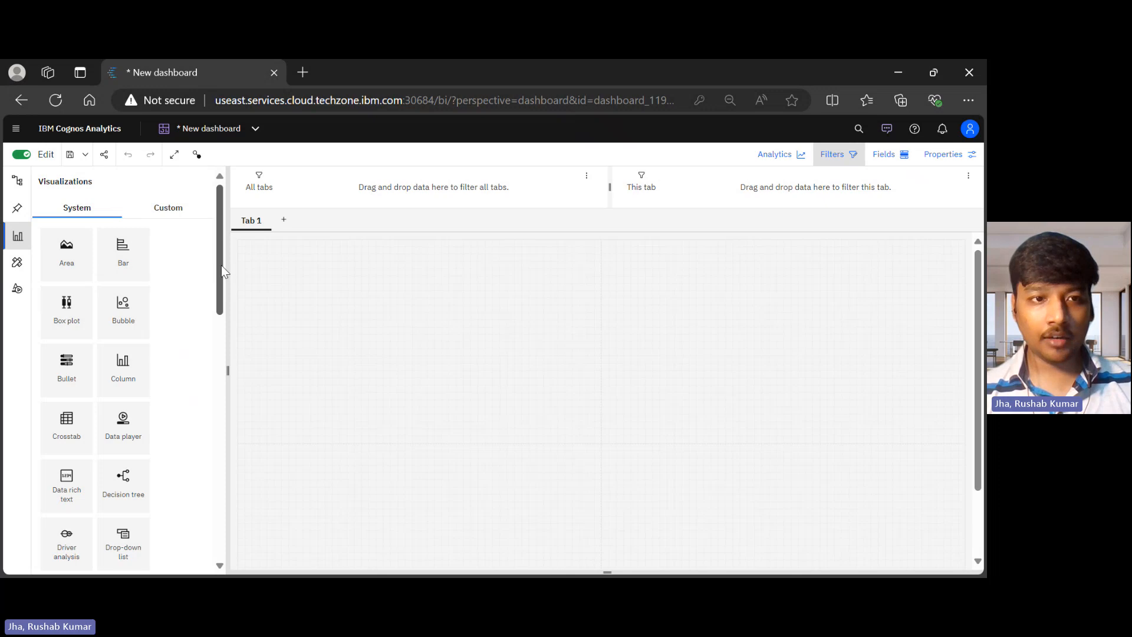
{"action": "left_click_drag", "start_coordinate": [222, 265], "coordinate": [225, 243]}
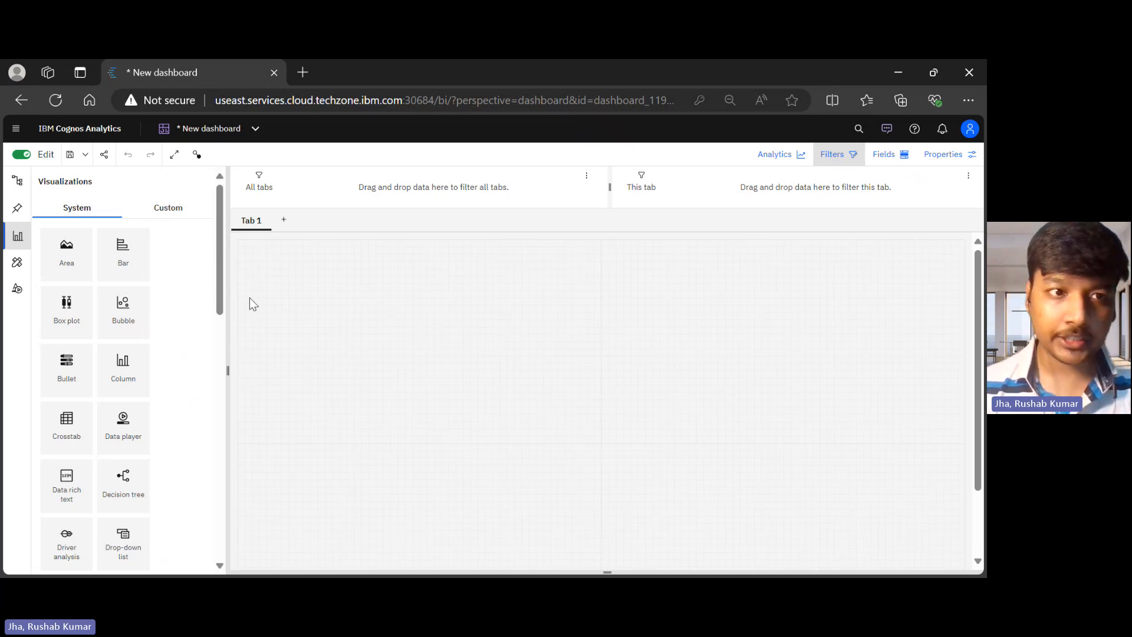
{"action": "scroll", "coordinate": [217, 271], "scroll_direction": "down", "scroll_amount": 1}
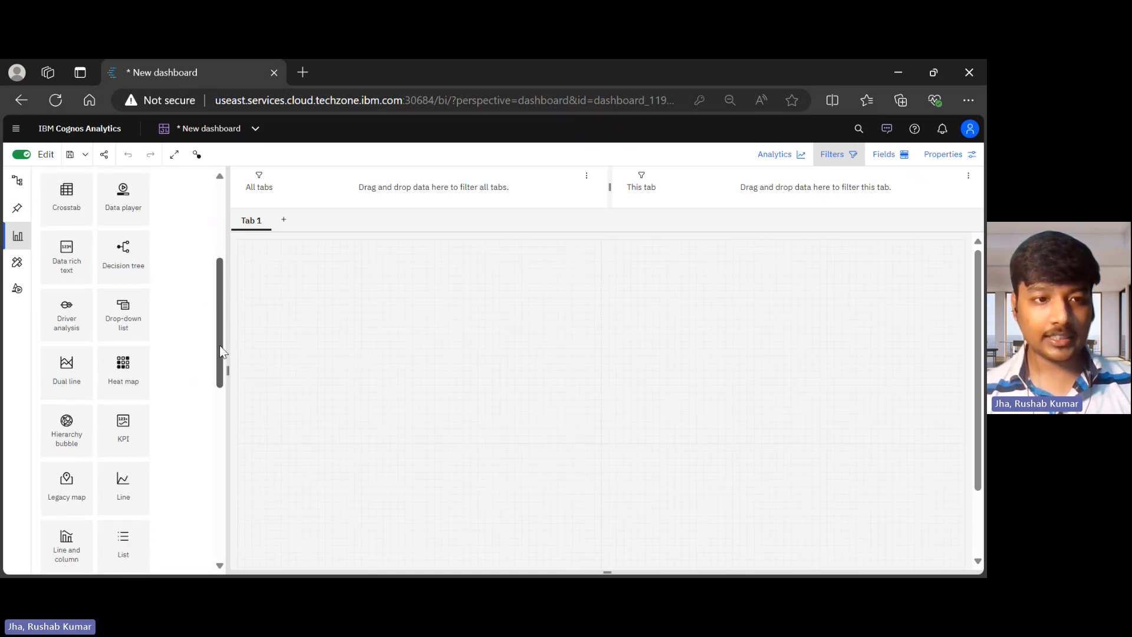
{"action": "scroll", "coordinate": [220, 345], "scroll_direction": "down", "scroll_amount": 1}
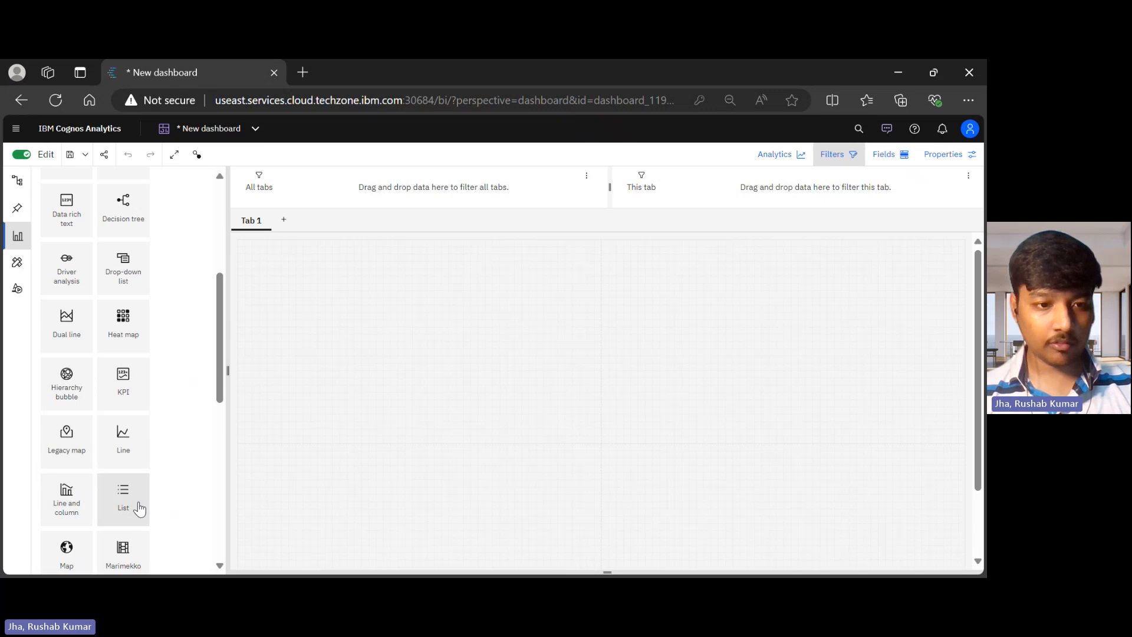
{"action": "scroll", "coordinate": [184, 472], "scroll_direction": "down", "scroll_amount": 3}
{"action": "scroll", "coordinate": [182, 469], "scroll_direction": "down", "scroll_amount": 4}
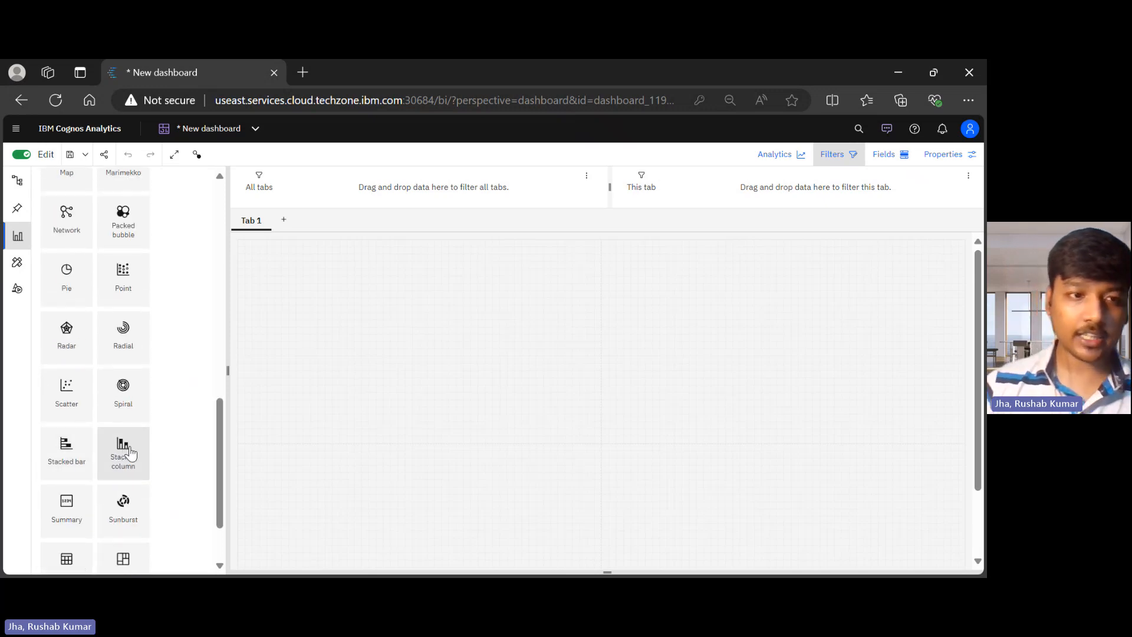
{"action": "scroll", "coordinate": [130, 453], "scroll_direction": "up", "scroll_amount": 1}
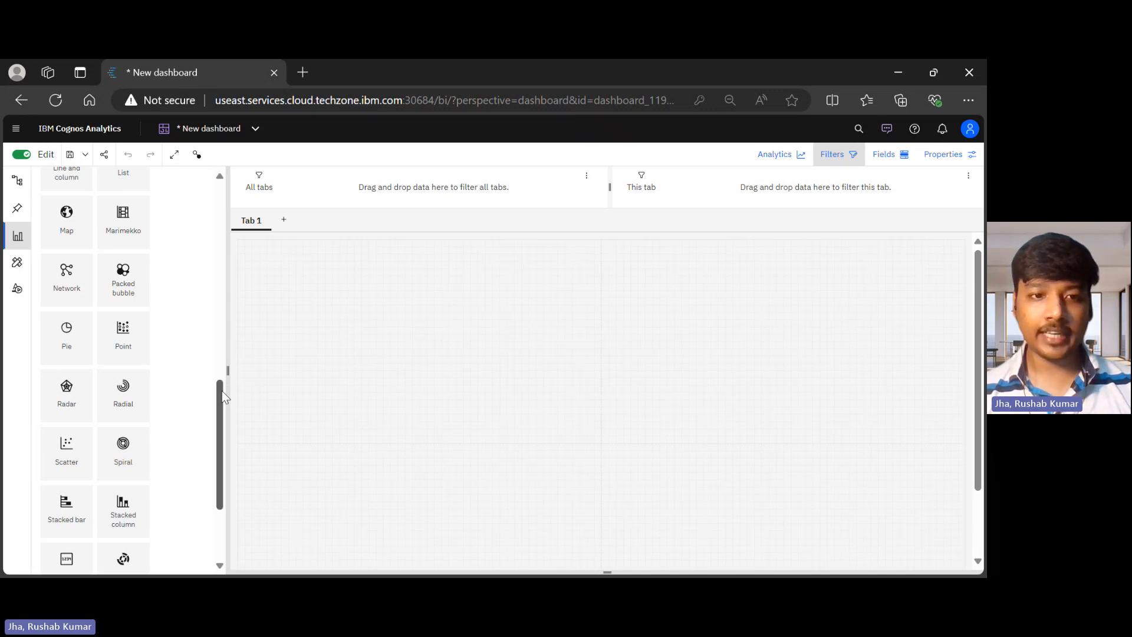
{"action": "left_click_drag", "start_coordinate": [222, 394], "coordinate": [199, 165]}
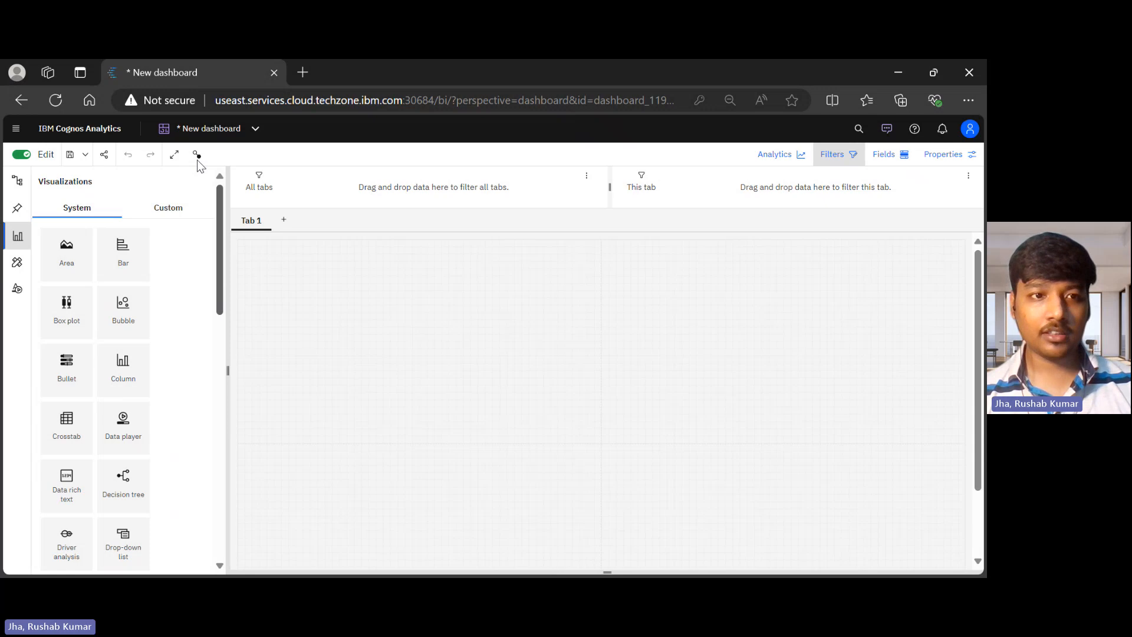
{"action": "scroll", "coordinate": [205, 175], "scroll_direction": "down", "scroll_amount": 1}
{"action": "scroll", "coordinate": [205, 175], "scroll_direction": "up", "scroll_amount": 1}
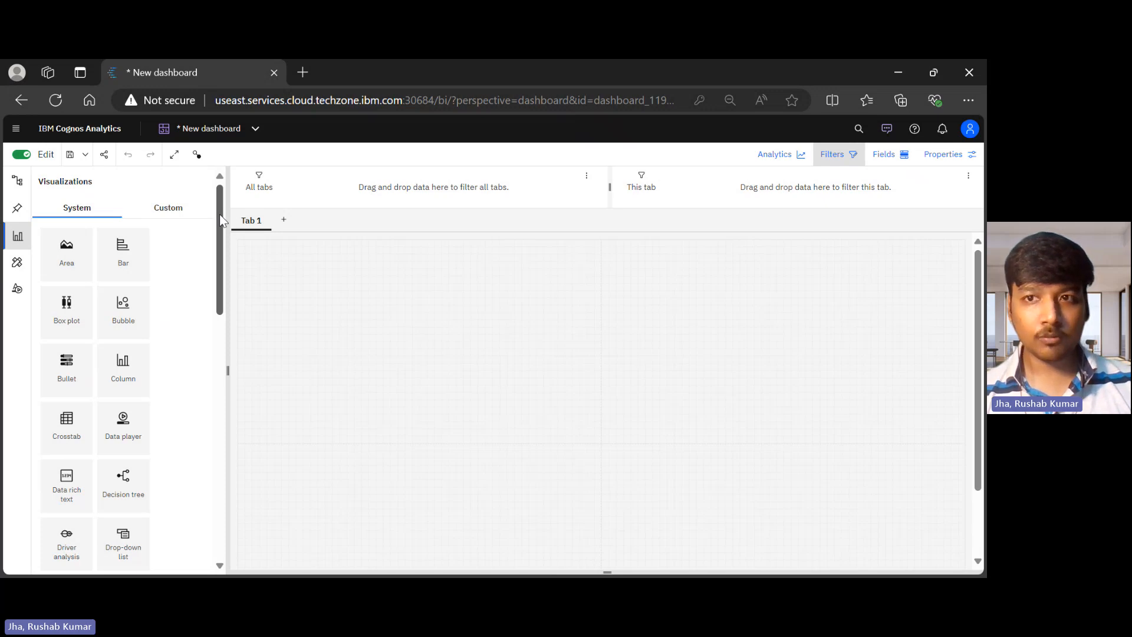
Look over the custom widgets, the standard and advanced widgets and the shapes, and close the widget list.
{"action": "left_click", "coordinate": [26, 270]}
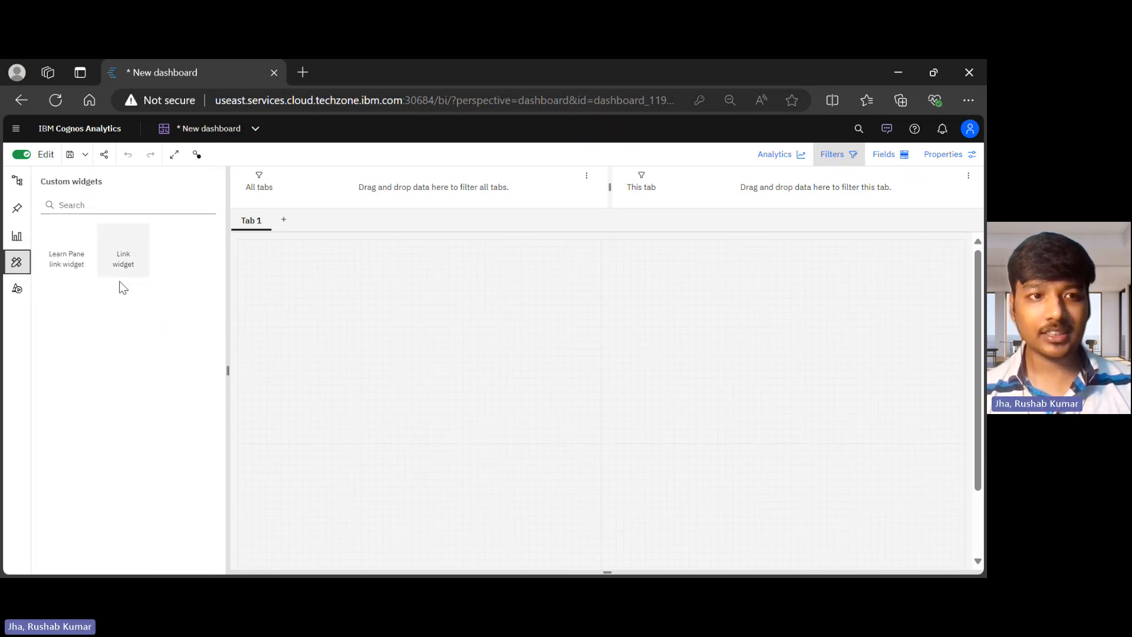
{"action": "left_click", "coordinate": [18, 298]}
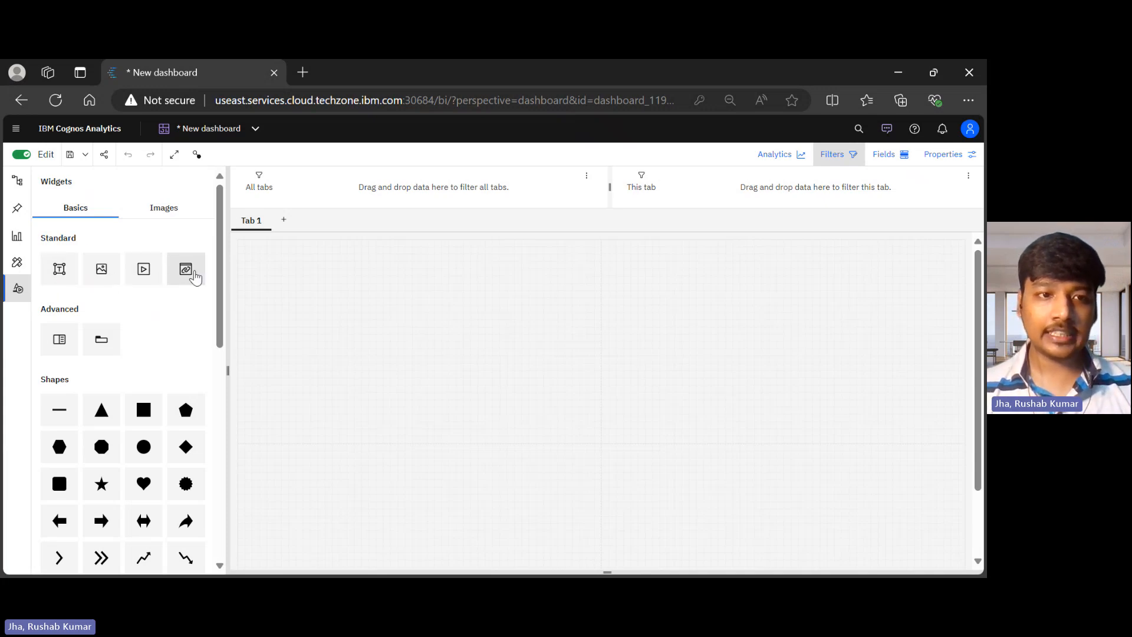
{"action": "left_click_drag", "start_coordinate": [223, 304], "coordinate": [233, 390]}
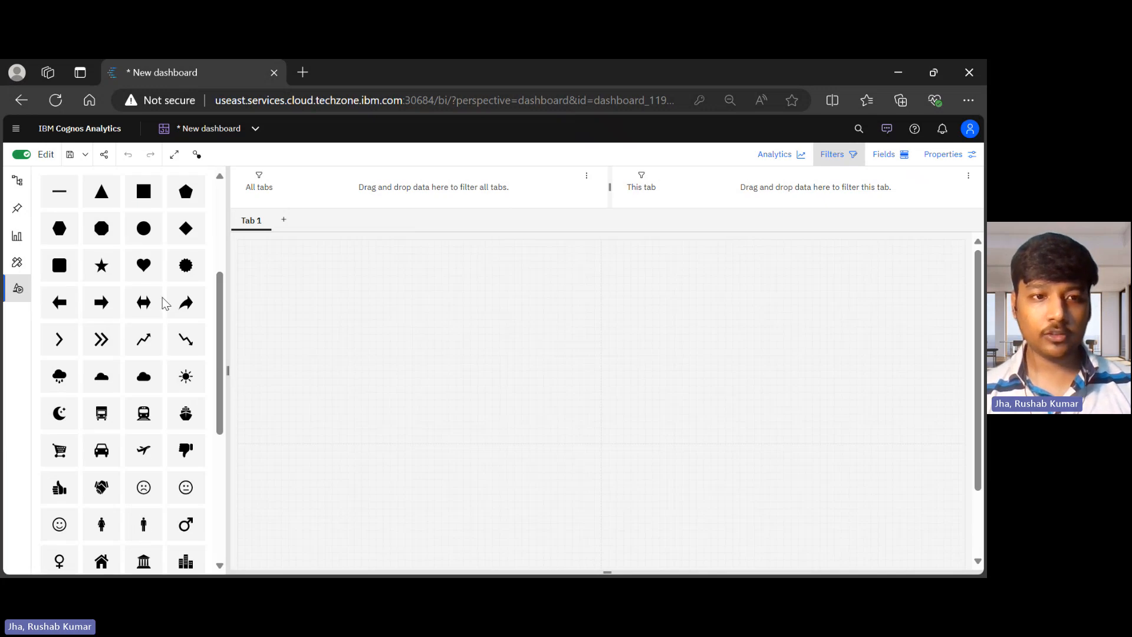
{"action": "left_click_drag", "start_coordinate": [219, 329], "coordinate": [217, 368]}
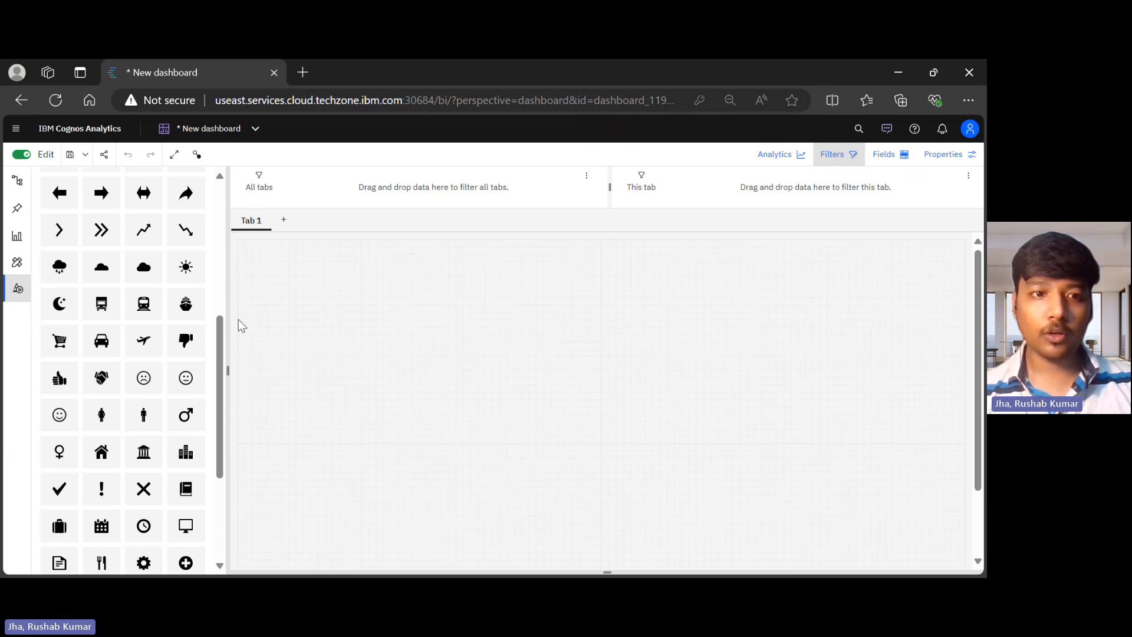
{"action": "left_click_drag", "start_coordinate": [221, 335], "coordinate": [220, 204]}
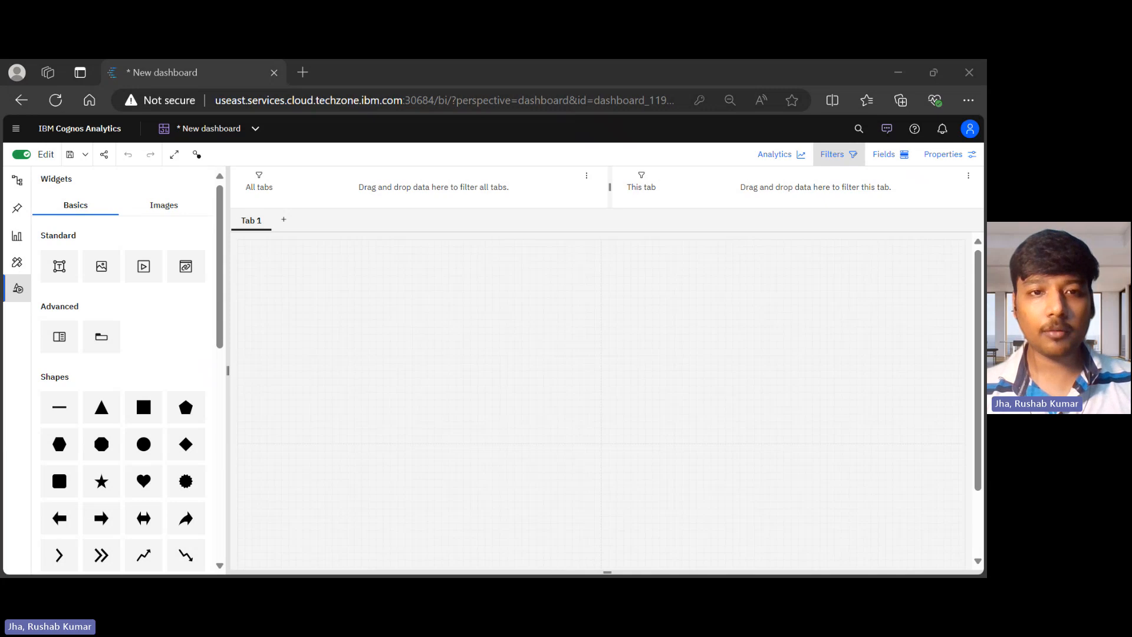
{"action": "left_click", "coordinate": [855, 375]}
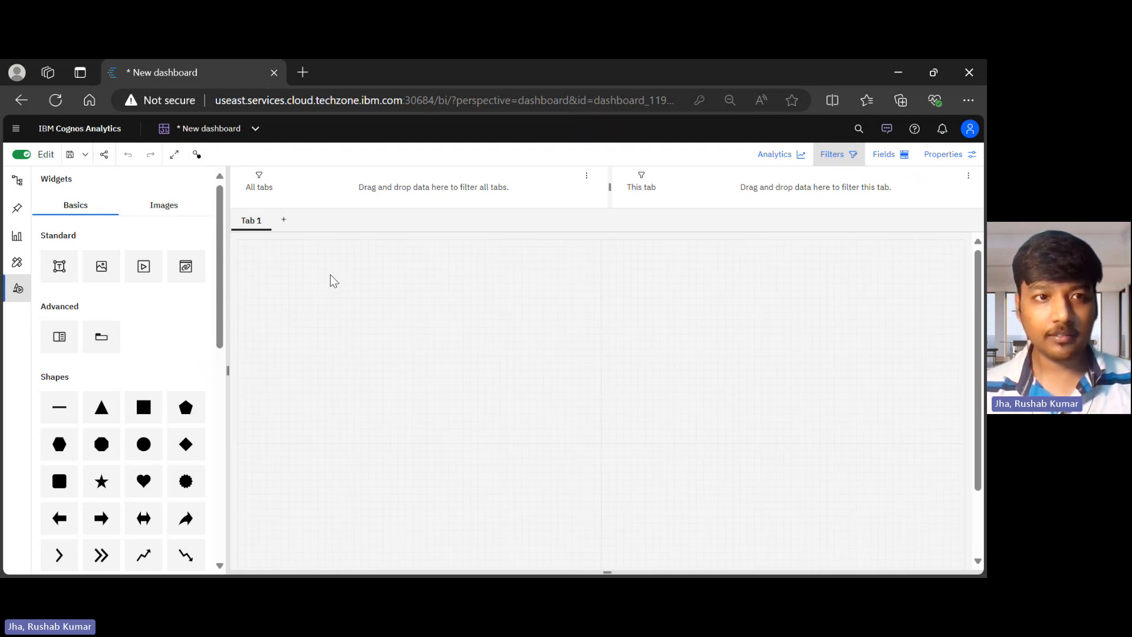
{"action": "left_click", "coordinate": [17, 288]}
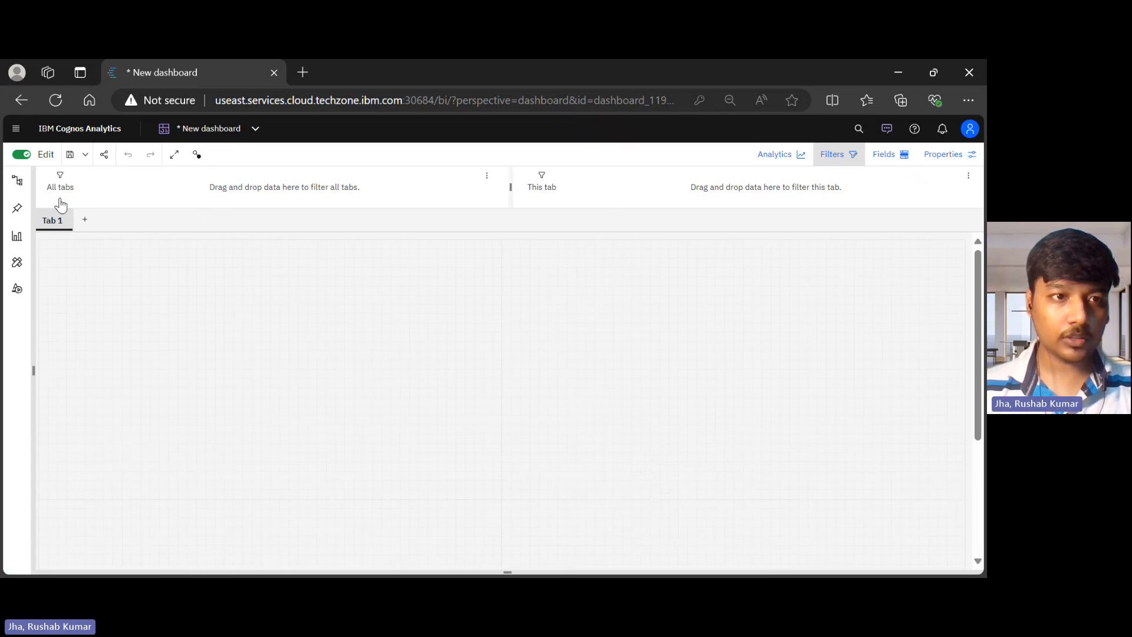
Review the dashboard's sharing options for sending, linking and exporting to PDF, and close them without sharing.
{"action": "left_click", "coordinate": [104, 155]}
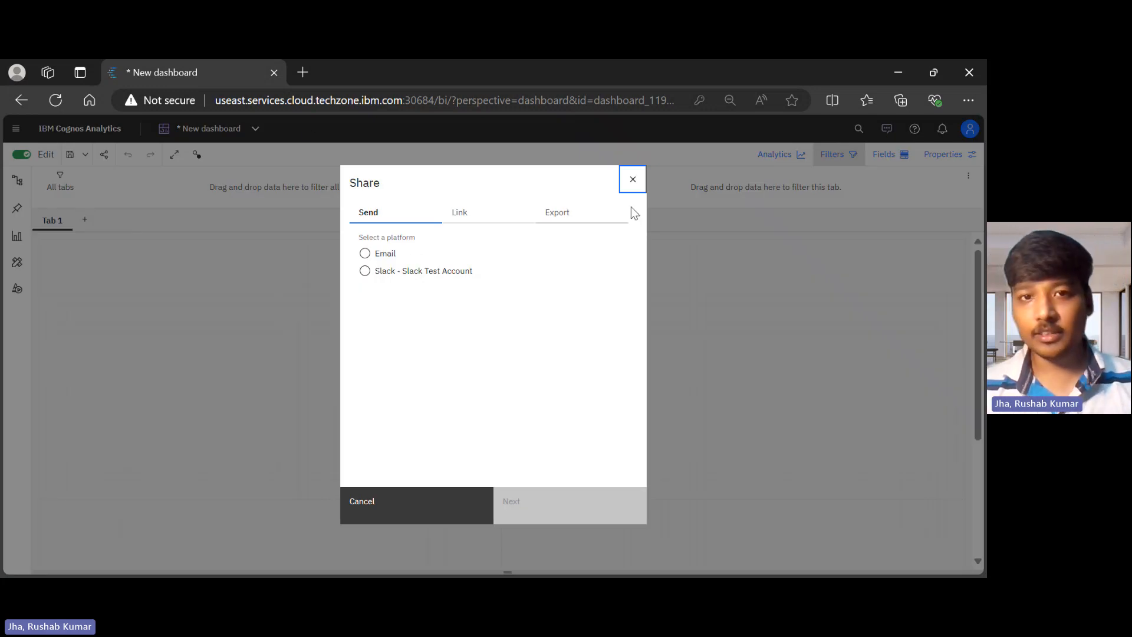
{"action": "left_click", "coordinate": [474, 214]}
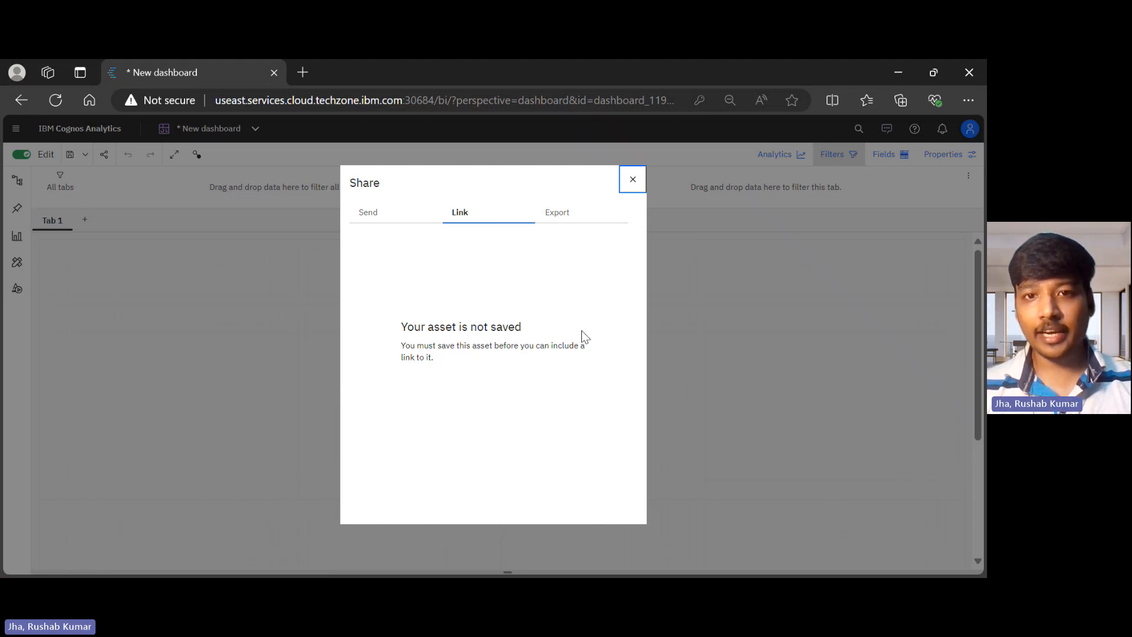
{"action": "left_click", "coordinate": [571, 216]}
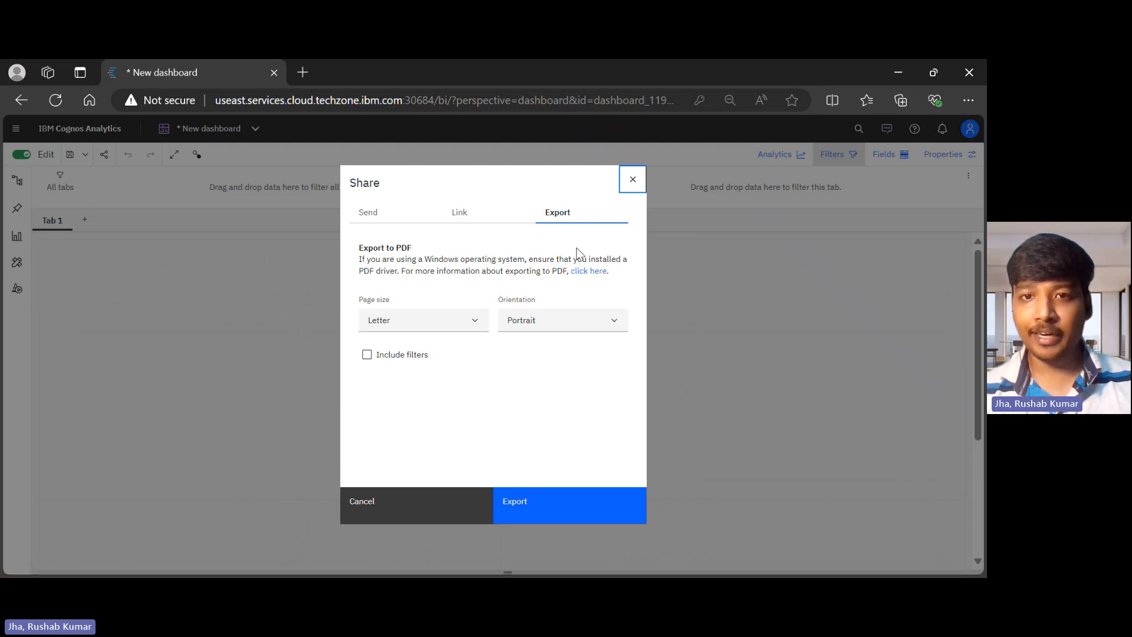
{"action": "left_click", "coordinate": [633, 180]}
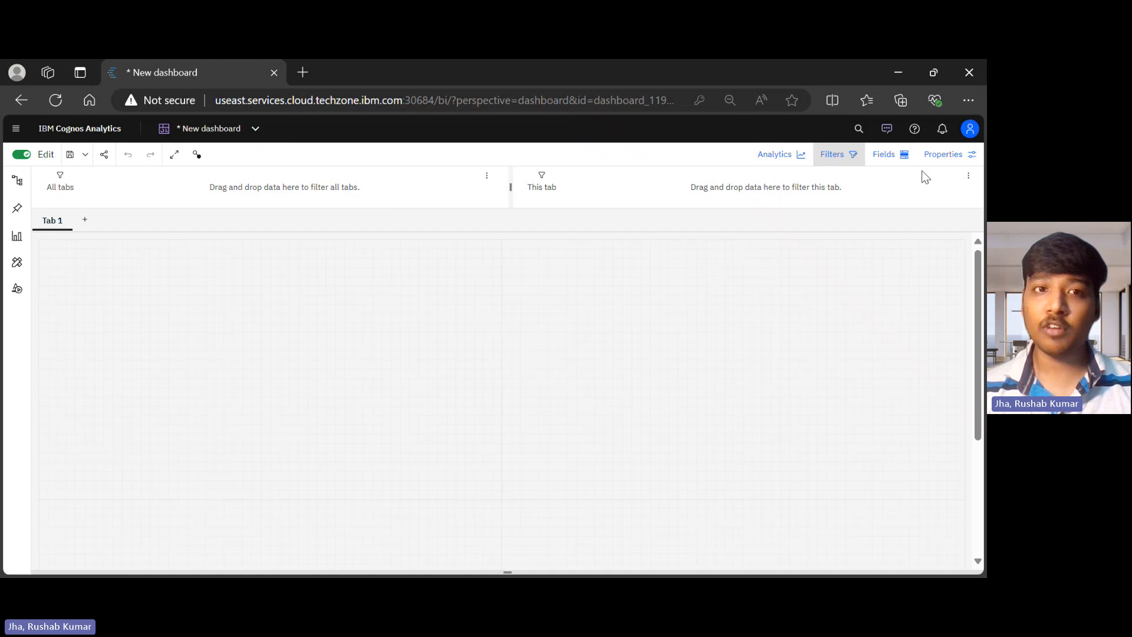
View the dashboard in full screen and return to the normal window view.
{"action": "left_click", "coordinate": [172, 156]}
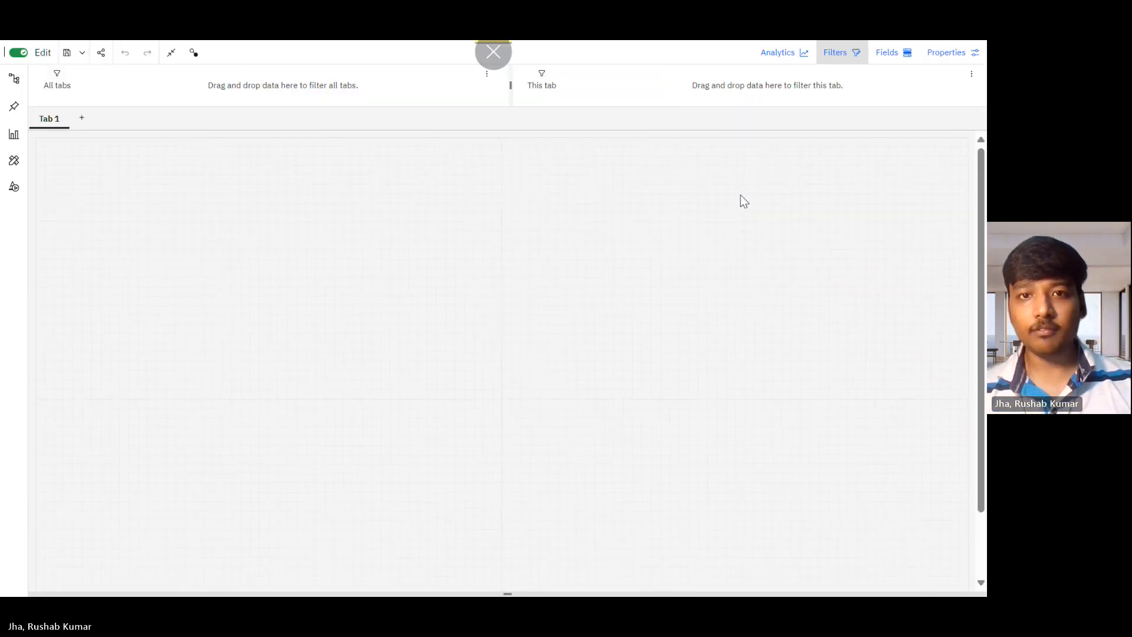
{"action": "key", "text": "Escape"}
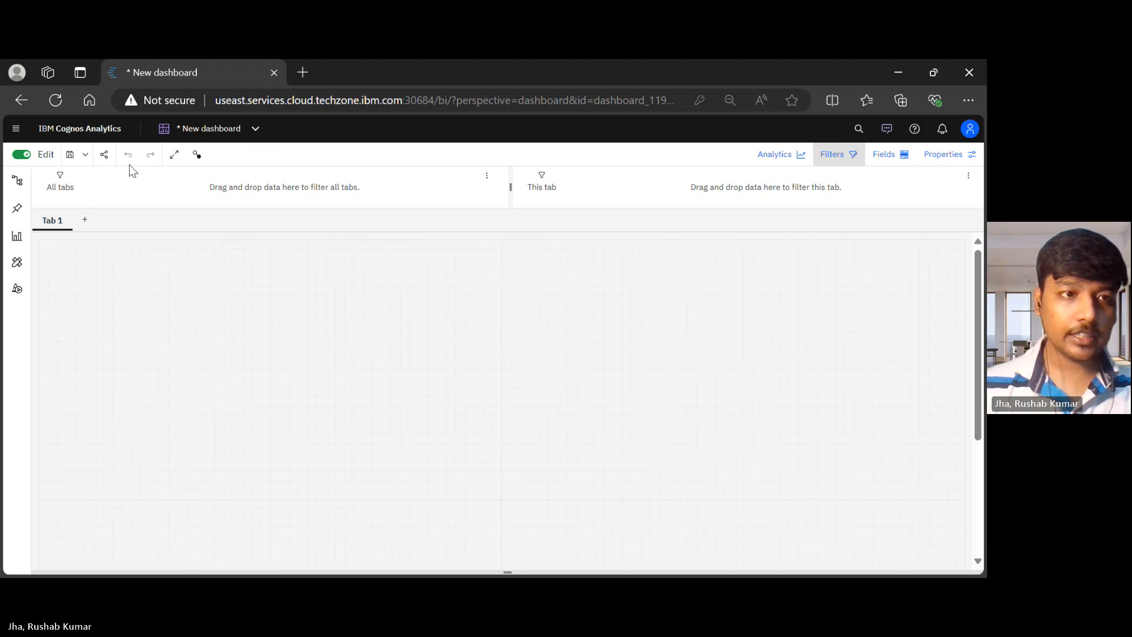
Add a text widget to the dashboard canvas and shrink it to about 21% wide and 7.2% high.
{"action": "left_click", "coordinate": [19, 294]}
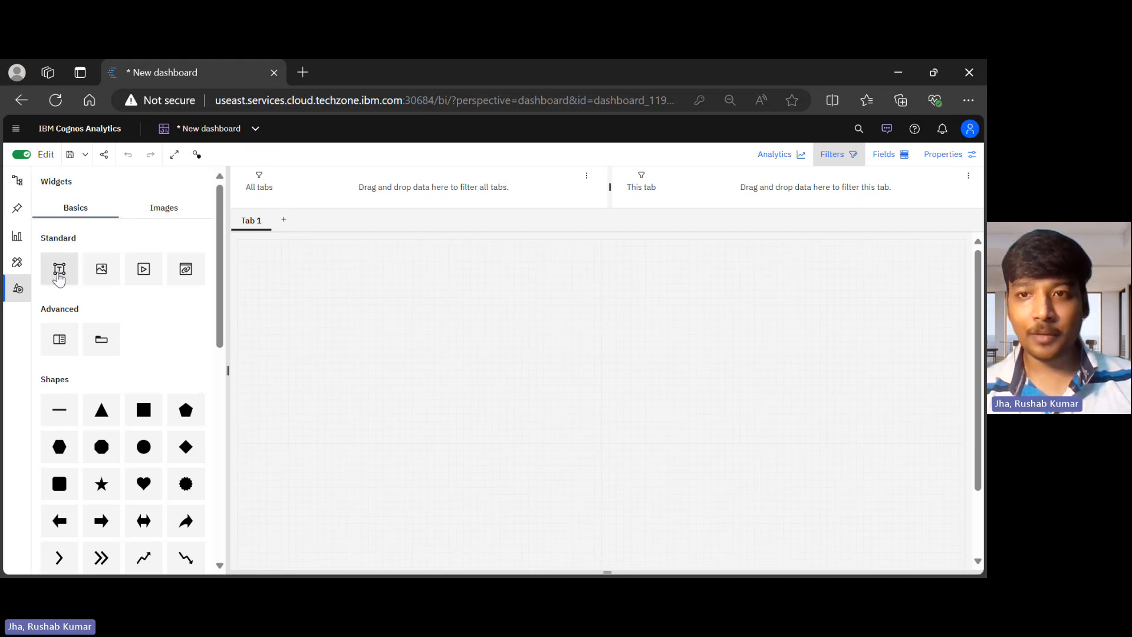
{"action": "left_click", "coordinate": [59, 277]}
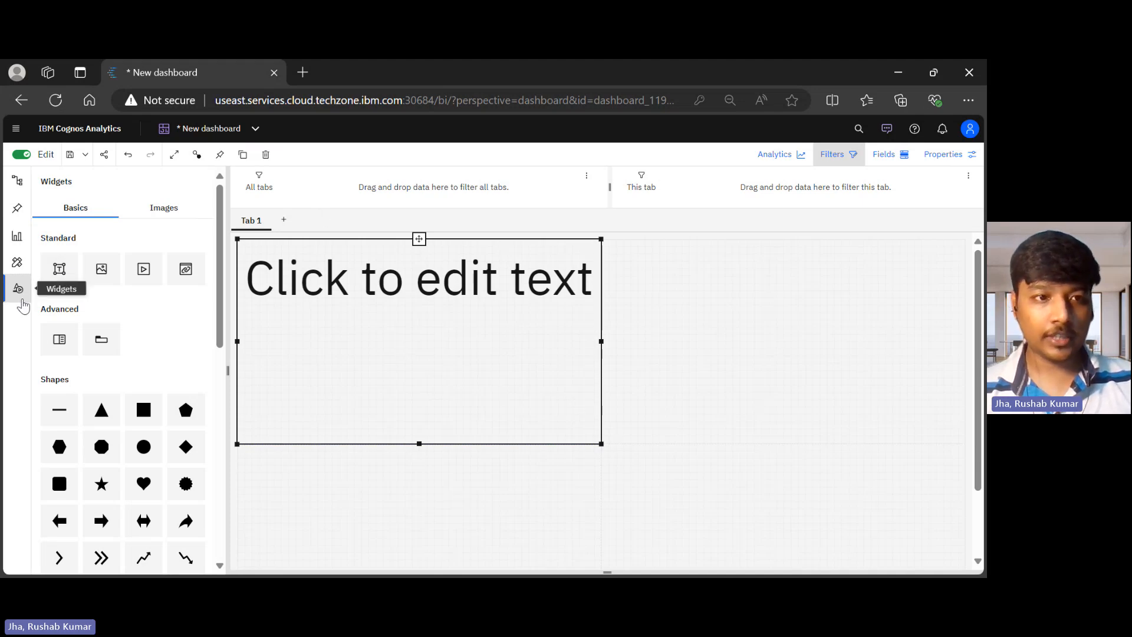
{"action": "left_click", "coordinate": [19, 295]}
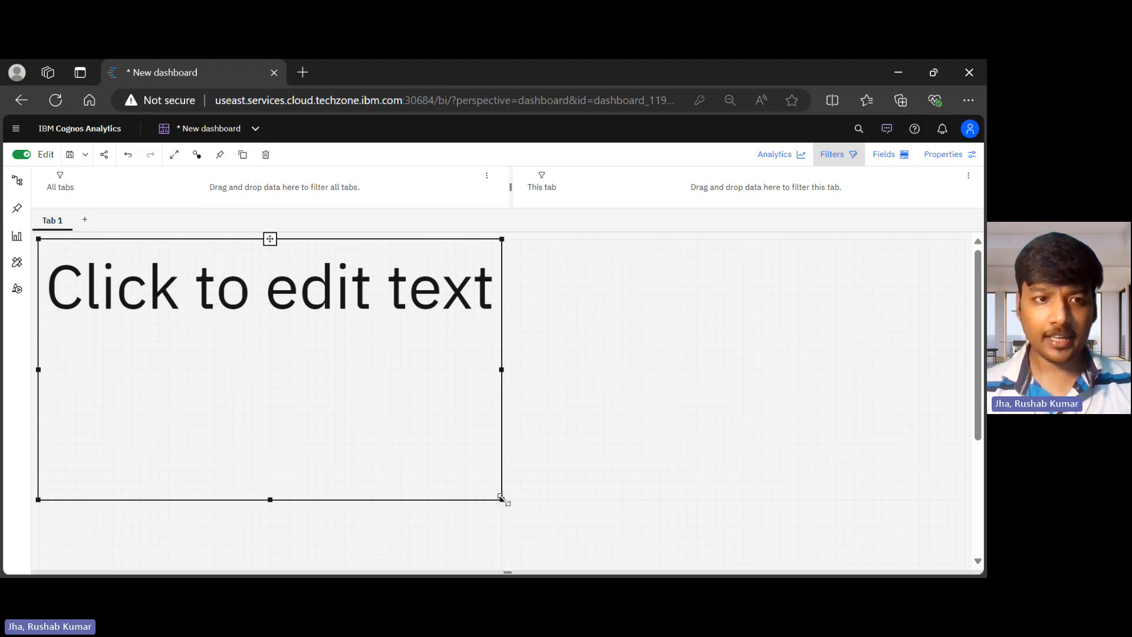
{"action": "left_click_drag", "start_coordinate": [505, 500], "coordinate": [241, 281]}
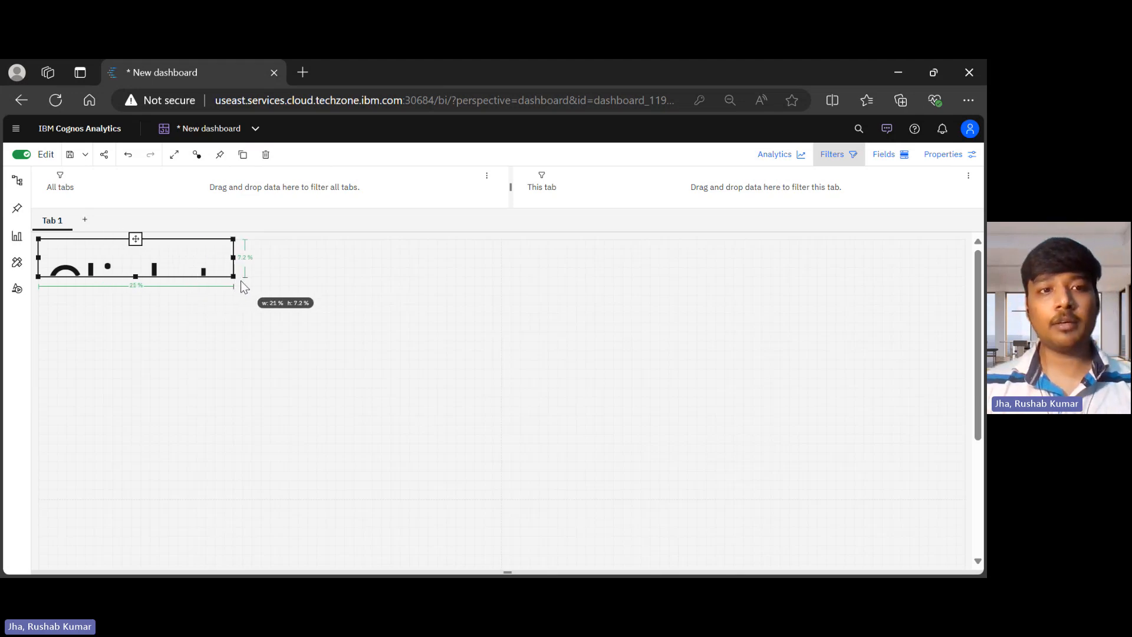
Enter "Retail Store Dashboard" as the title in the text widget.
{"action": "left_click", "coordinate": [204, 251]}
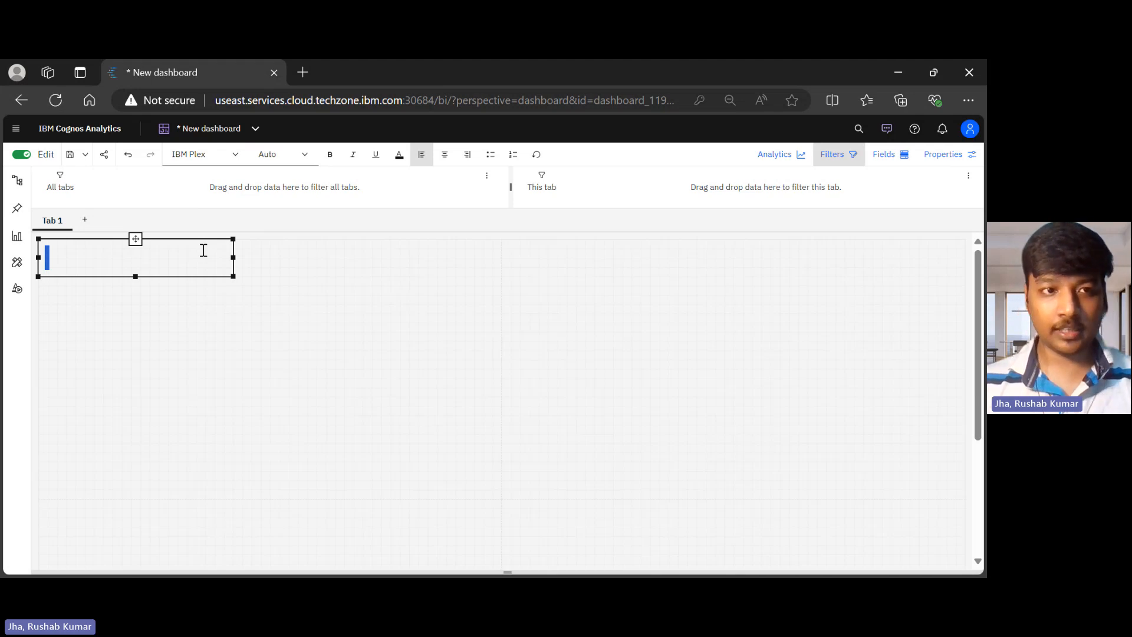
{"action": "type", "text": "R"}
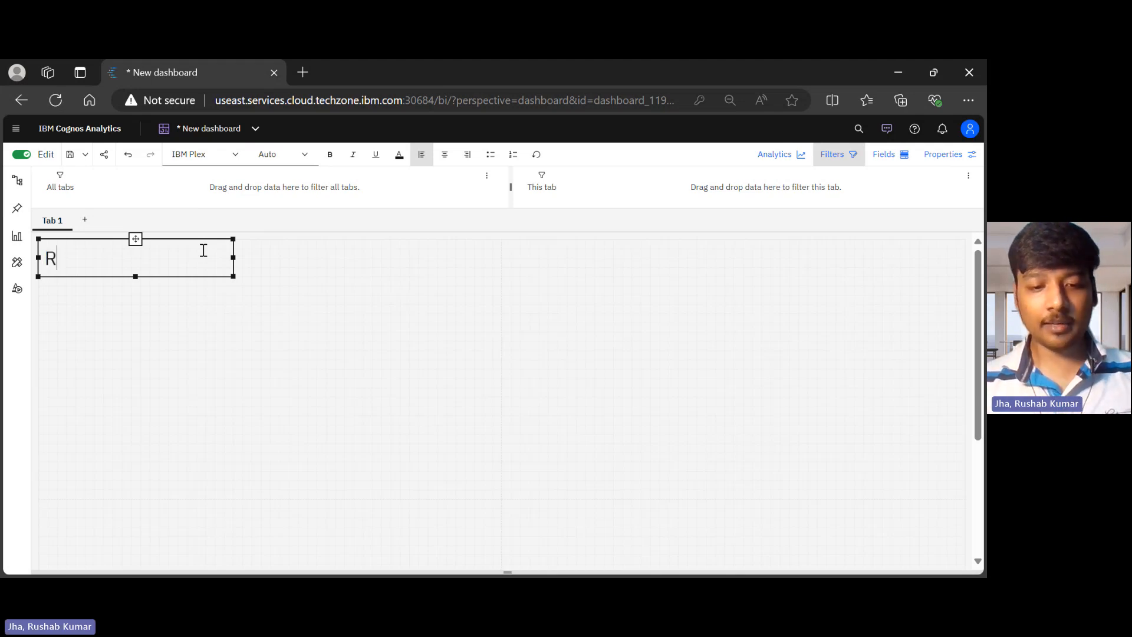
{"action": "type", "text": "etail Sot"}
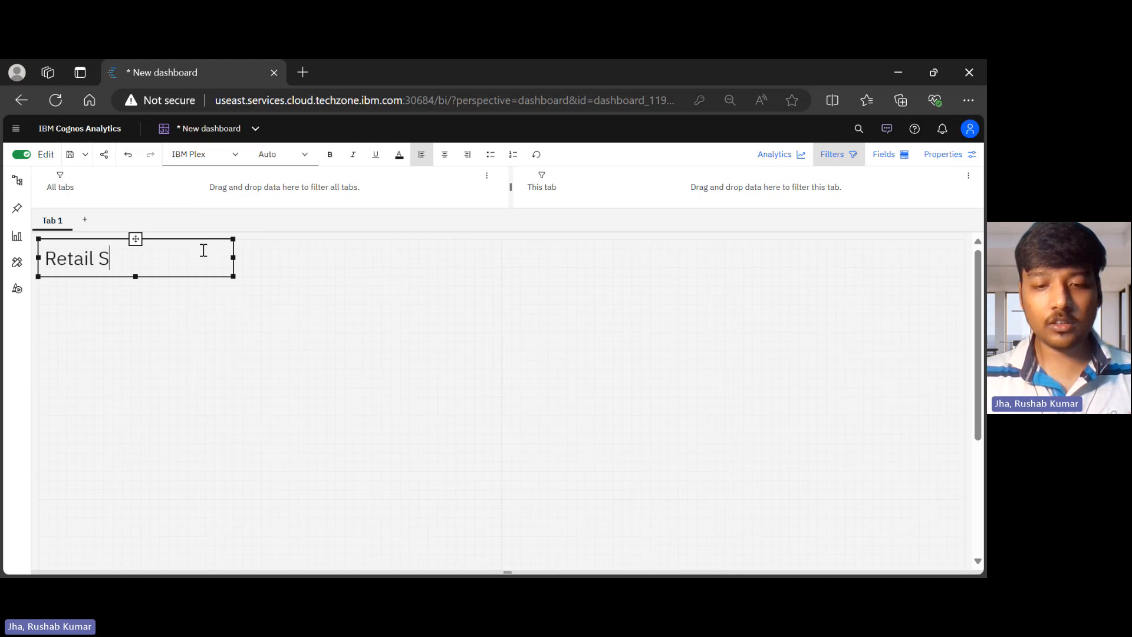
{"action": "key", "text": "BackSpace"}
{"action": "key", "text": "BackSpace"}
{"action": "type", "text": "tore Da"}
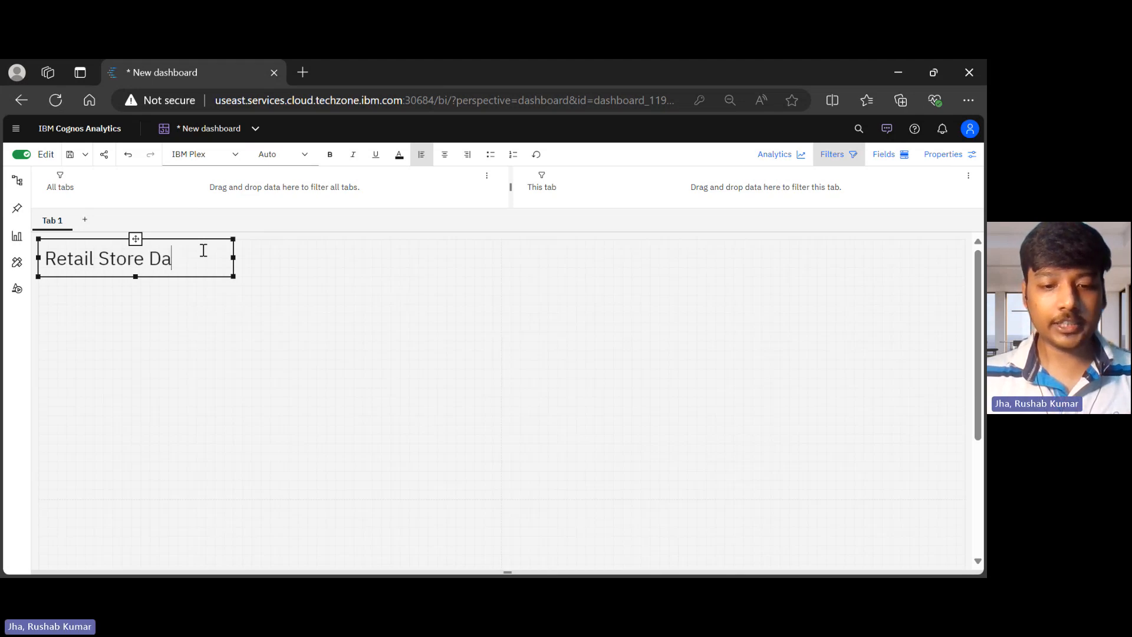
{"action": "type", "text": "shboard"}
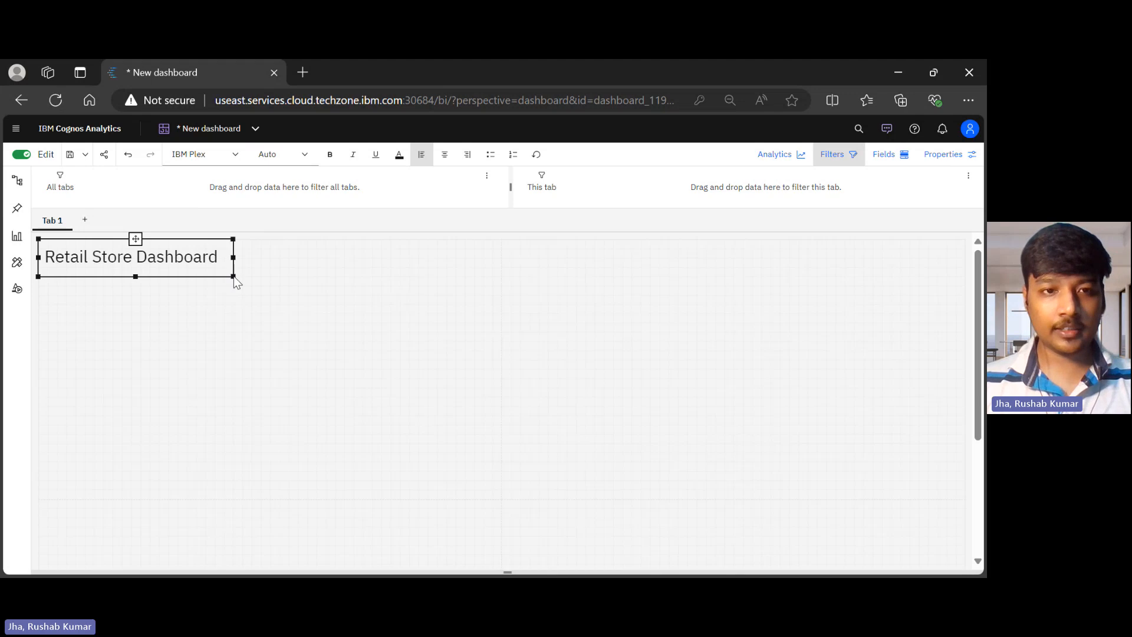
Insert blank space before the title text to leave room at the start of its box.
{"action": "mouse_move", "coordinate": [234, 277]}
{"action": "left_mouse_down"}
{"action": "mouse_move", "coordinate": [281, 289]}
{"action": "mouse_move", "coordinate": [239, 282]}
{"action": "left_mouse_up"}
{"action": "left_click", "coordinate": [49, 255]}
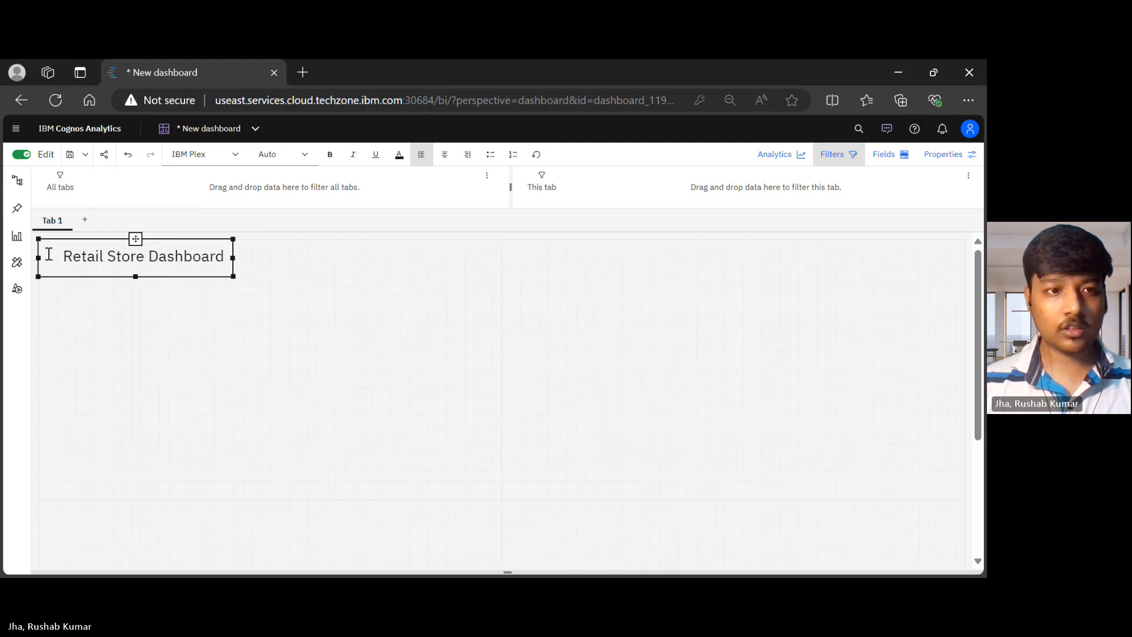
{"action": "left_click", "coordinate": [49, 254]}
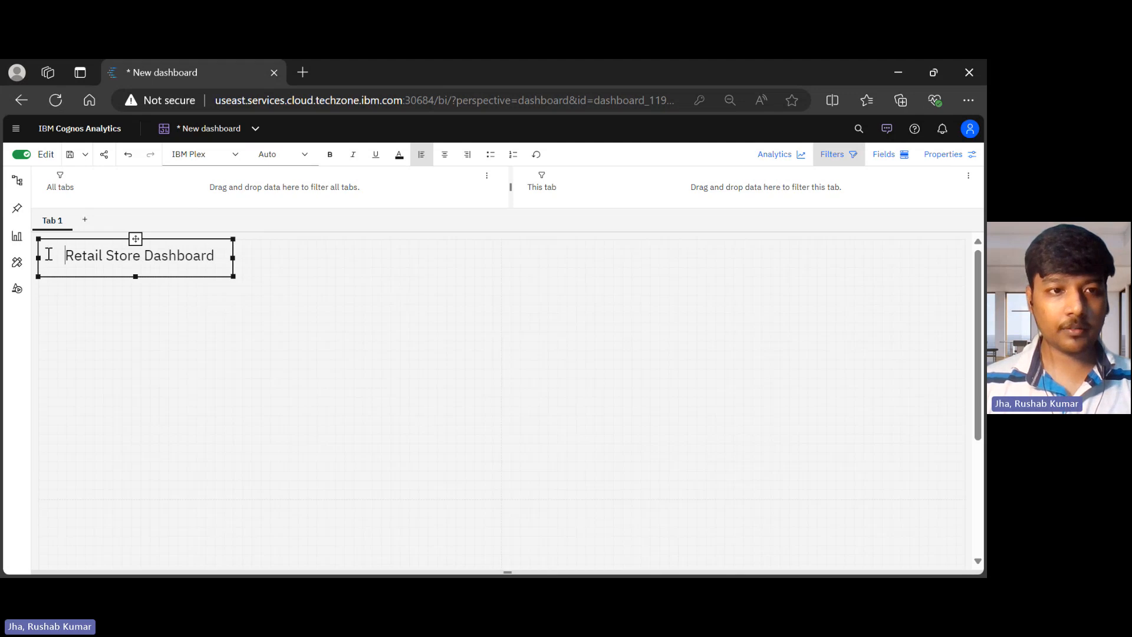
{"action": "left_click", "coordinate": [18, 288]}
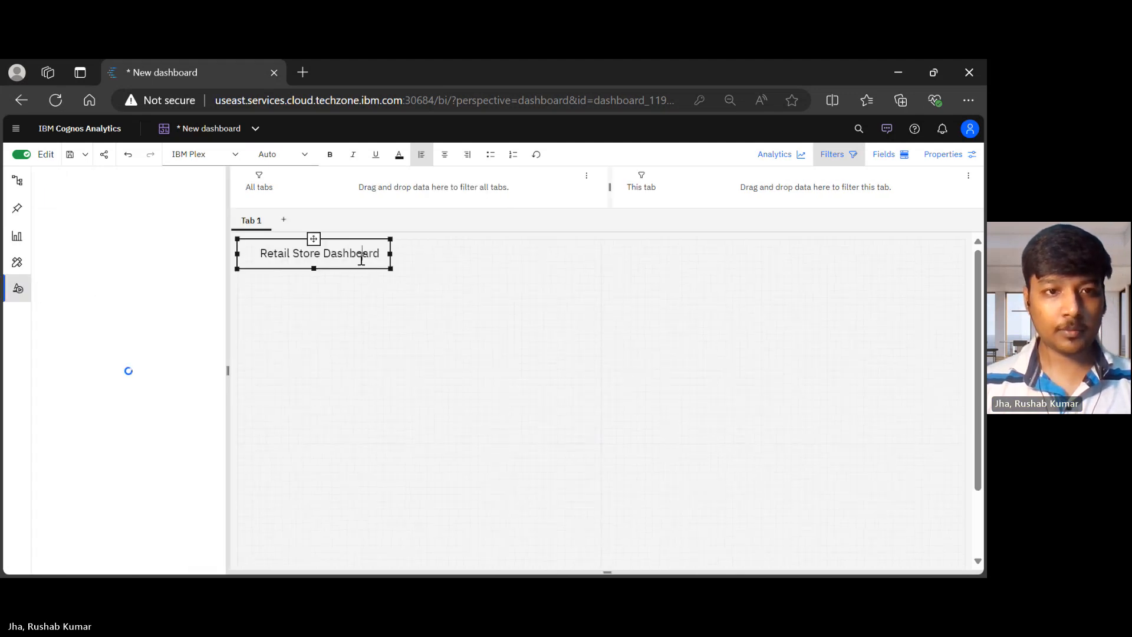
{"action": "left_click", "coordinate": [358, 328]}
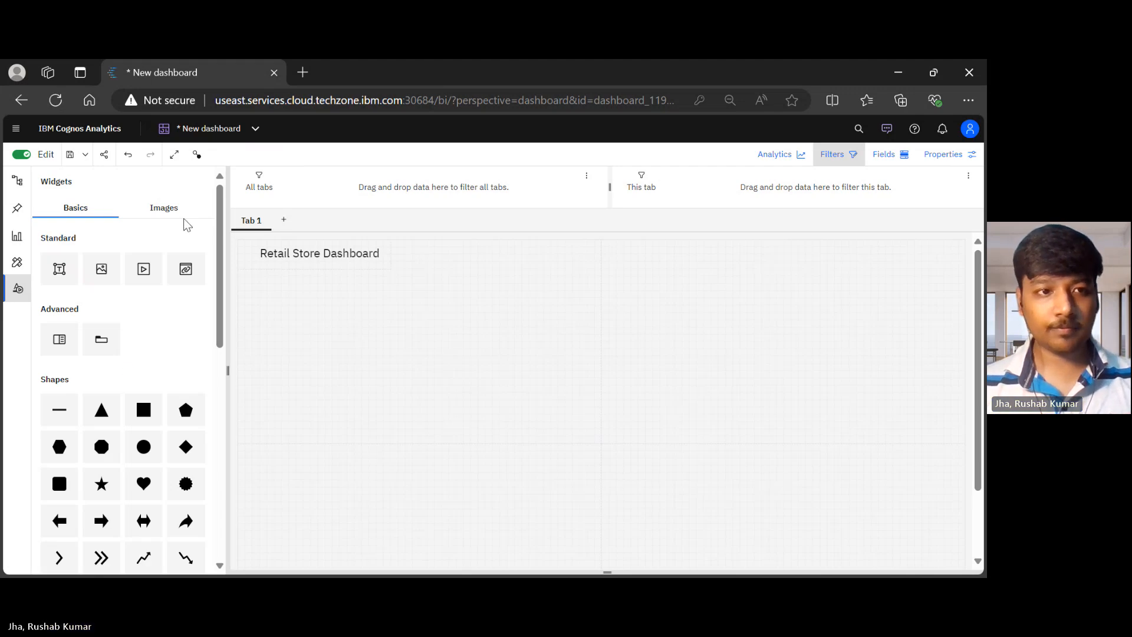
{"action": "left_click", "coordinate": [18, 288]}
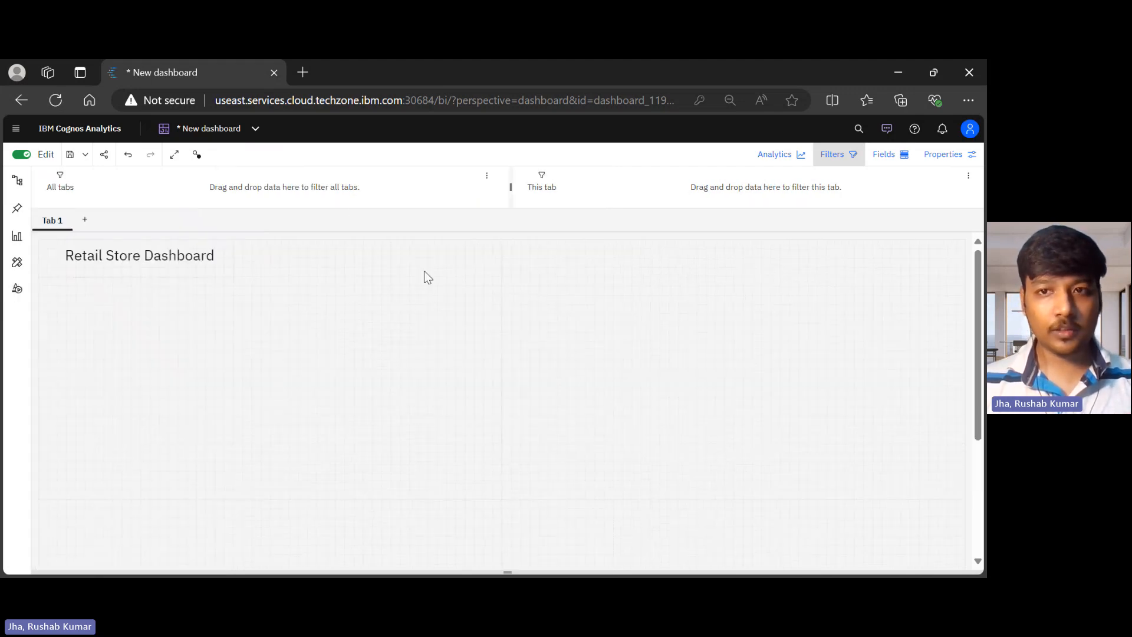
Make the whole "Retail Store Dashboard" title bold.
{"action": "left_click", "coordinate": [198, 260]}
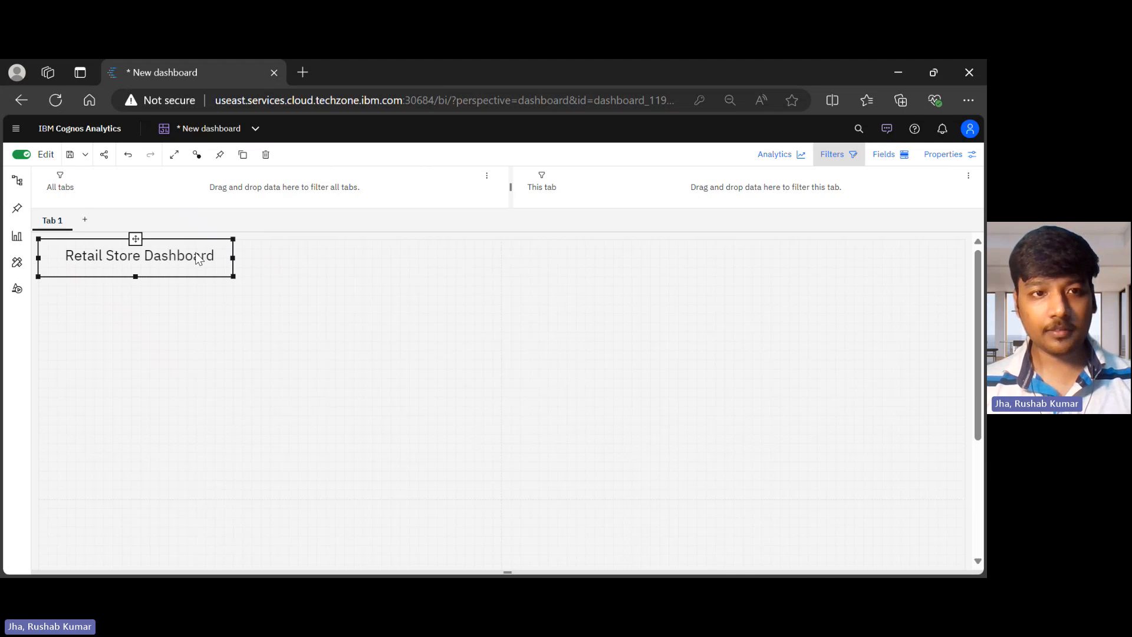
{"action": "double_click", "coordinate": [198, 260]}
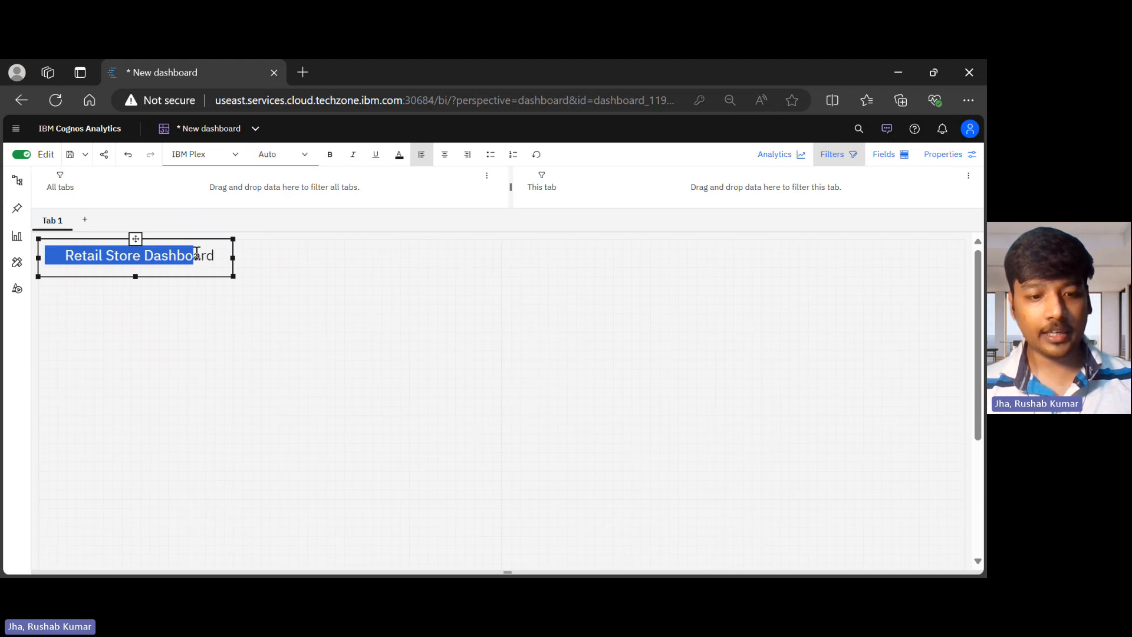
{"action": "left_click", "coordinate": [329, 156]}
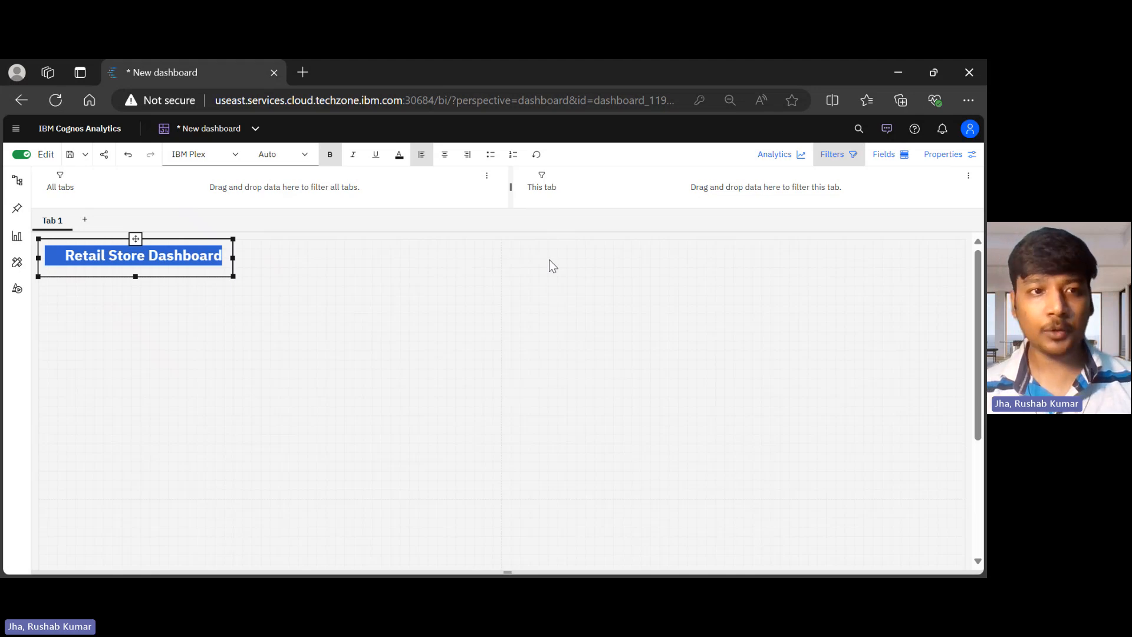
{"action": "left_click", "coordinate": [341, 299]}
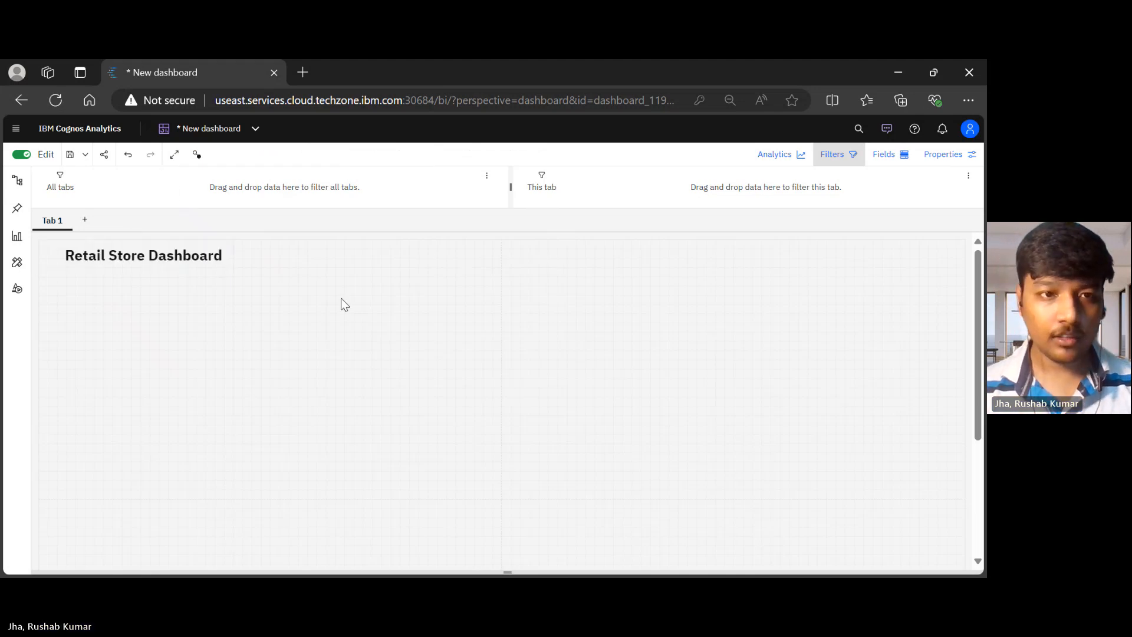
Give the title's text widget a light grey #E0E0E0 fill and a dark grey #525252 border.
{"action": "left_click", "coordinate": [203, 266]}
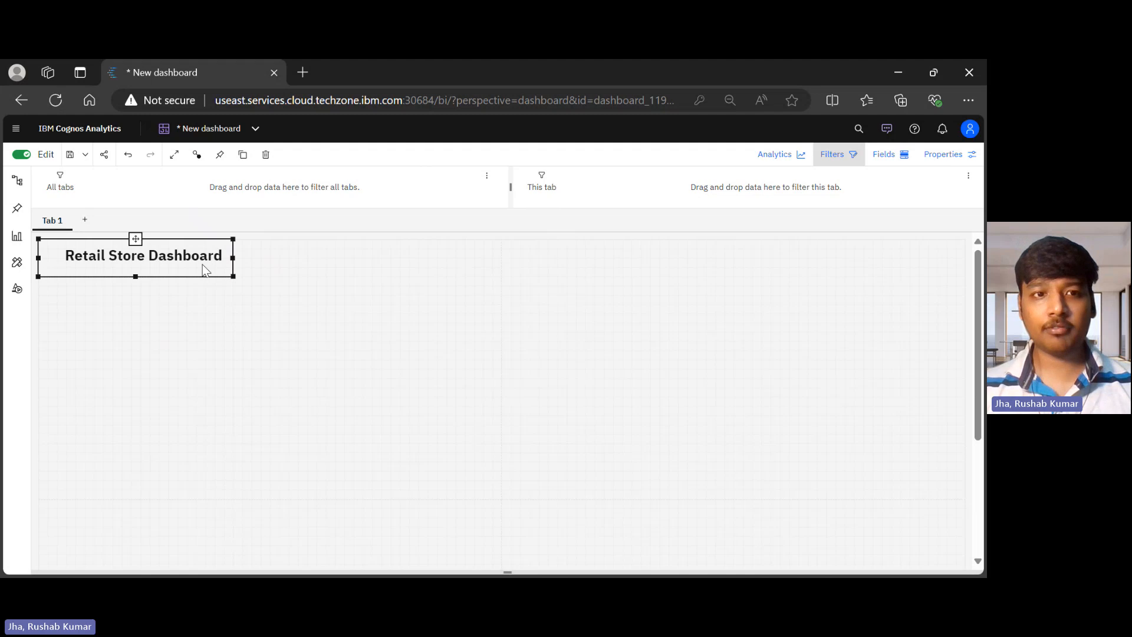
{"action": "double_click", "coordinate": [203, 265]}
{"action": "left_click", "coordinate": [203, 265]}
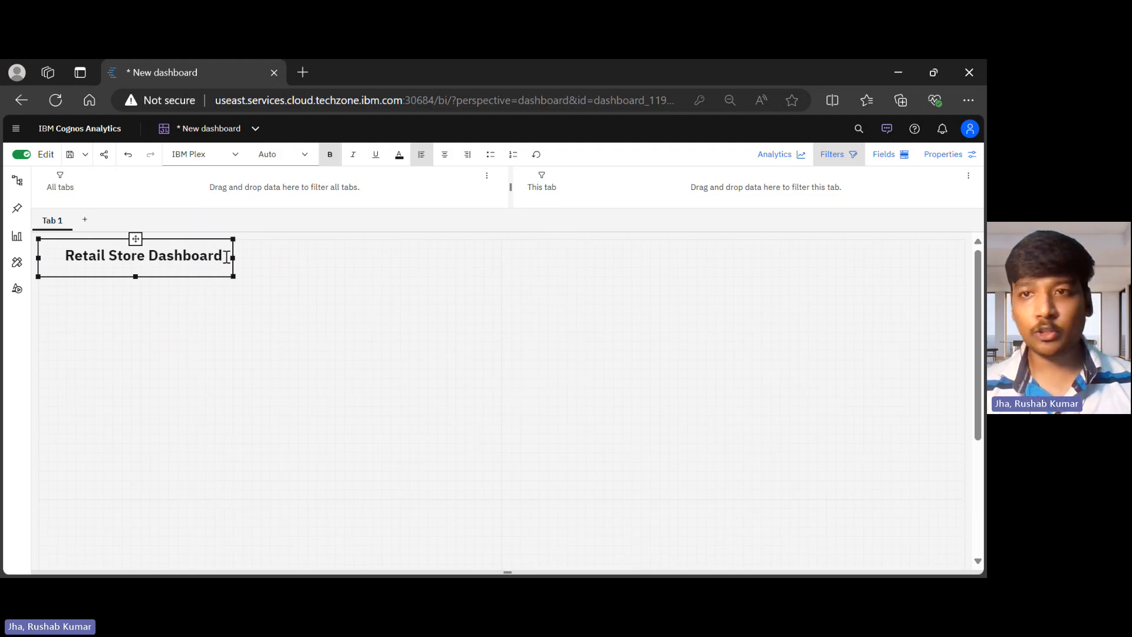
{"action": "left_click", "coordinate": [953, 154]}
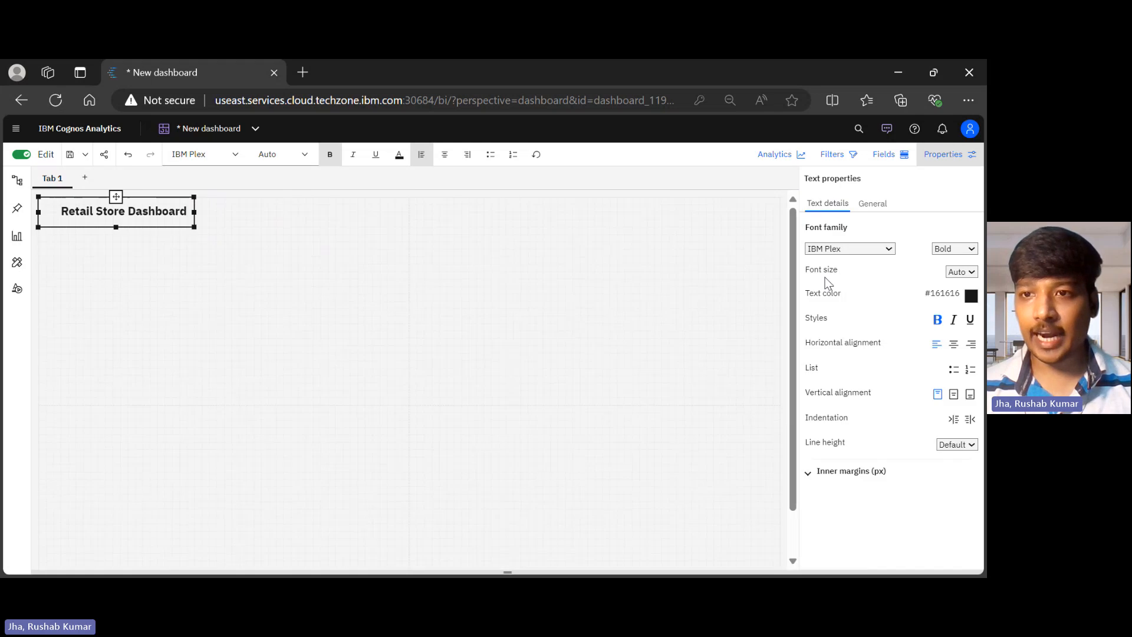
{"action": "left_click", "coordinate": [867, 206]}
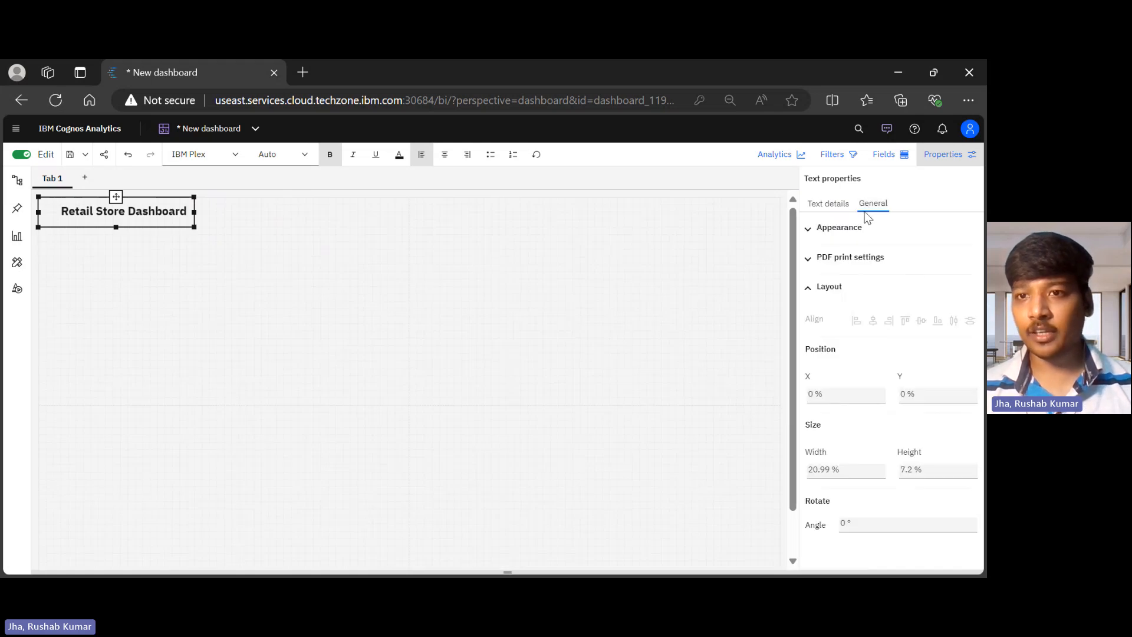
{"action": "left_click", "coordinate": [856, 230]}
{"action": "left_click", "coordinate": [960, 263]}
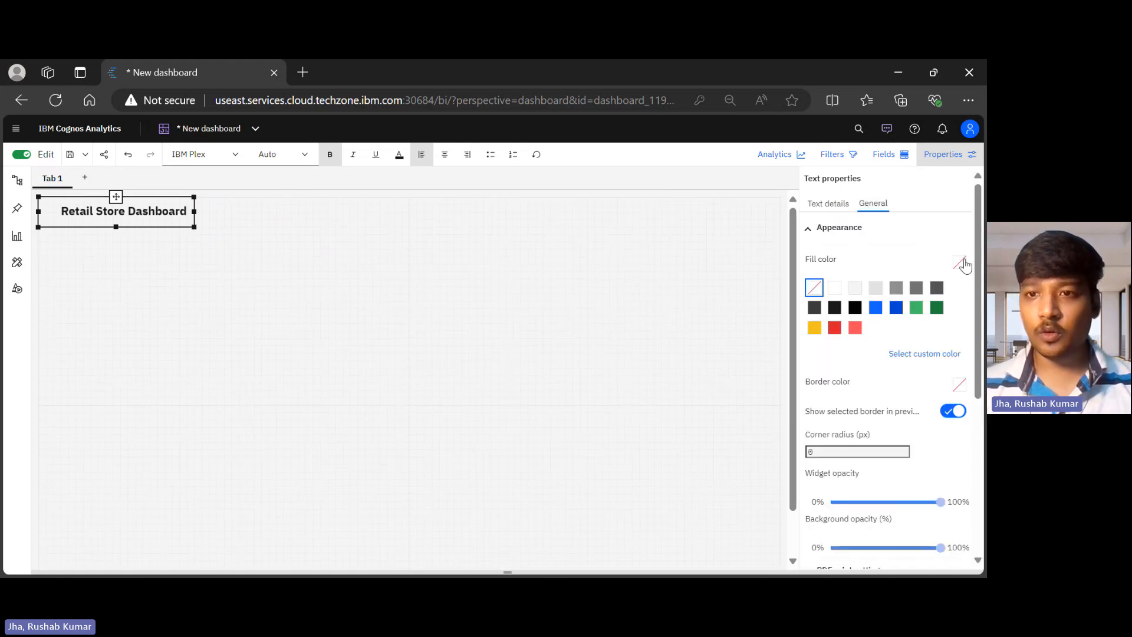
{"action": "left_click", "coordinate": [877, 291]}
{"action": "left_click", "coordinate": [961, 288]}
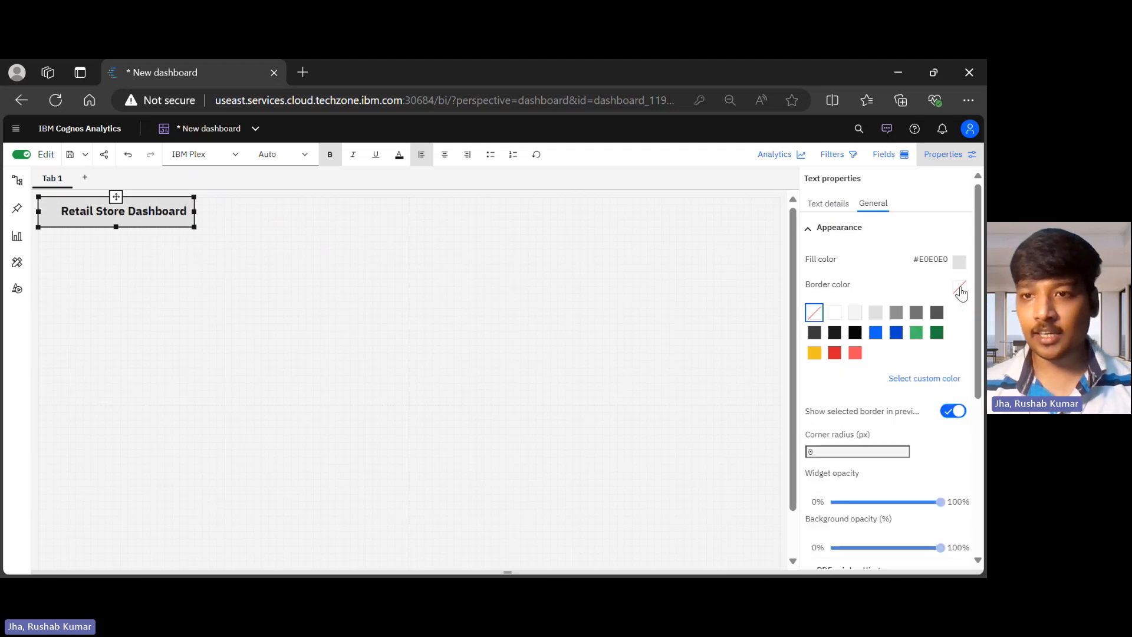
{"action": "left_click", "coordinate": [935, 317]}
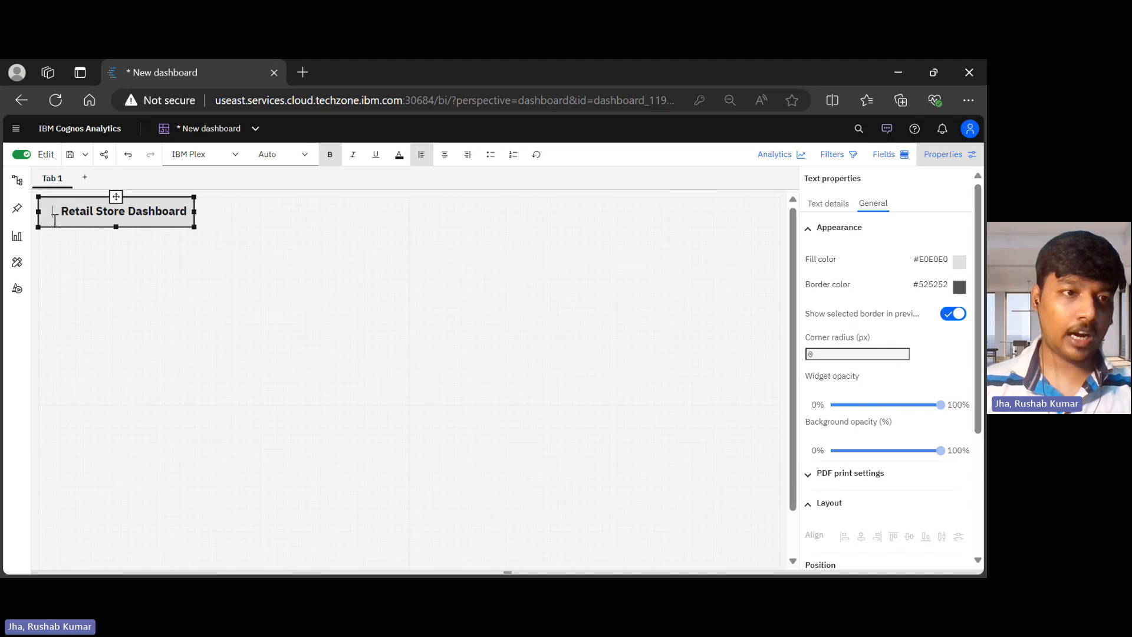
Add the shopping cart shape from the widget shapes to the dashboard canvas.
{"action": "left_click", "coordinate": [19, 289]}
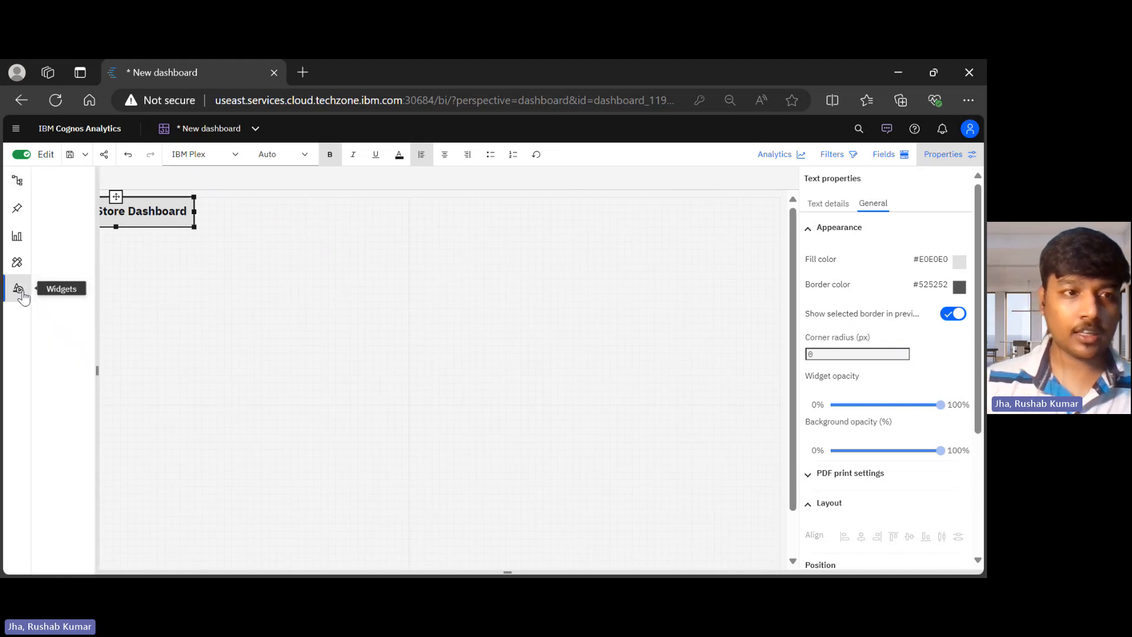
{"action": "left_click", "coordinate": [22, 294]}
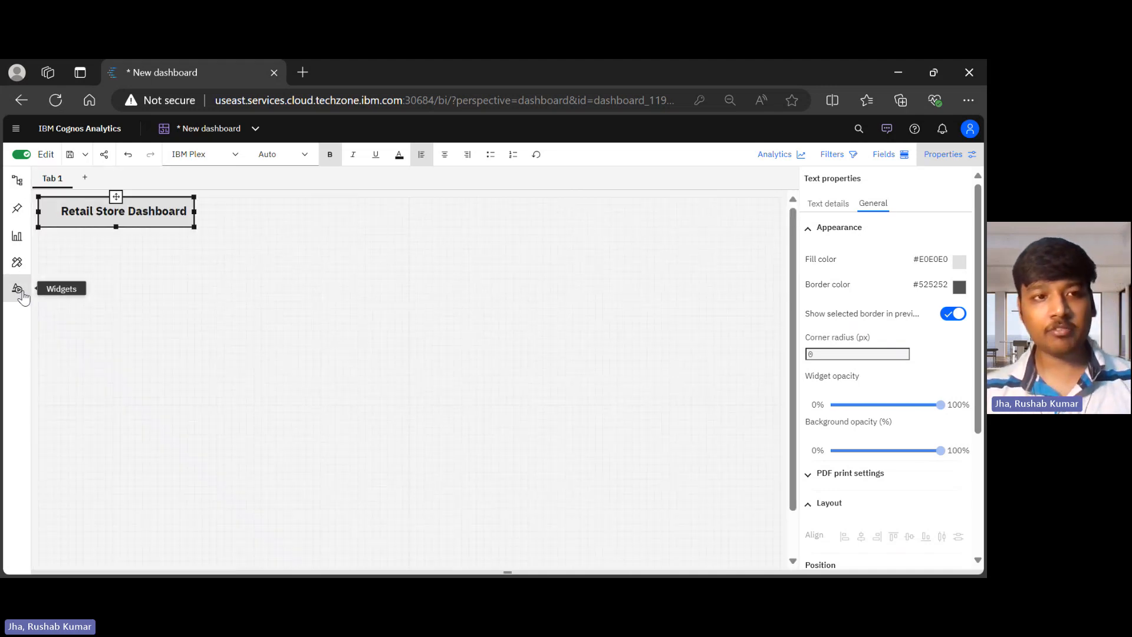
{"action": "left_click", "coordinate": [21, 294]}
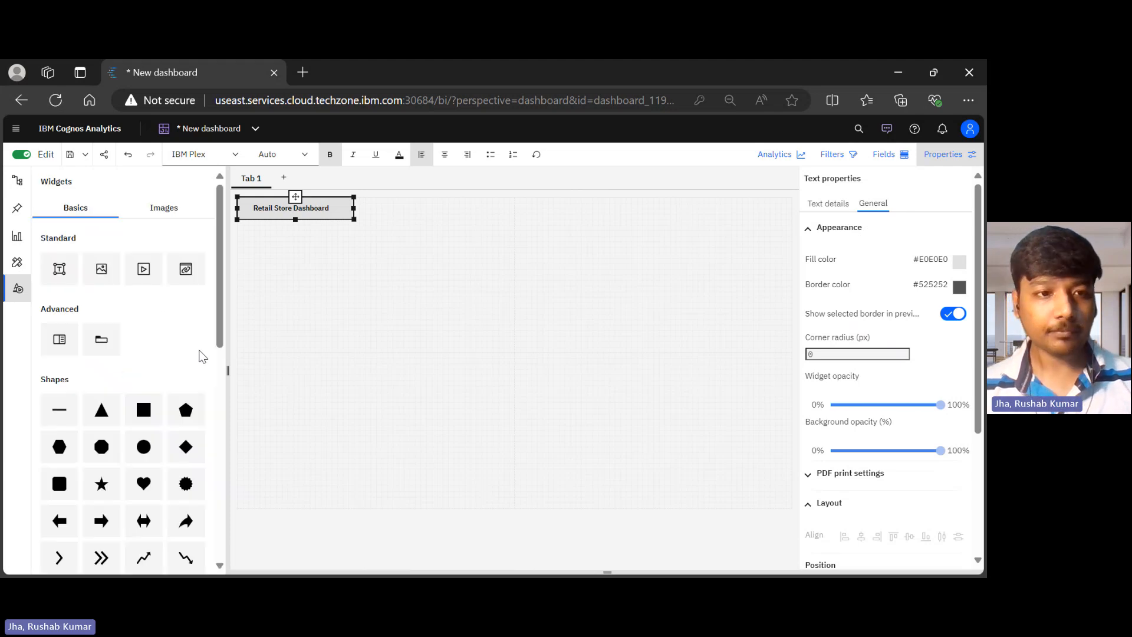
{"action": "scroll", "coordinate": [103, 531], "scroll_direction": "down", "scroll_amount": 4}
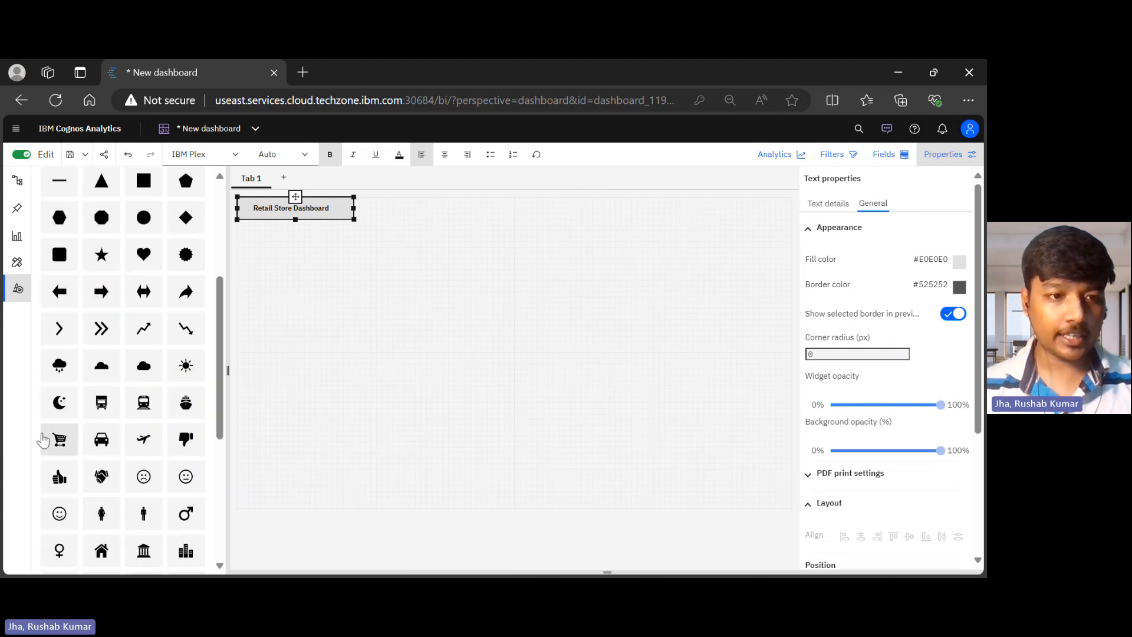
{"action": "left_click", "coordinate": [53, 442]}
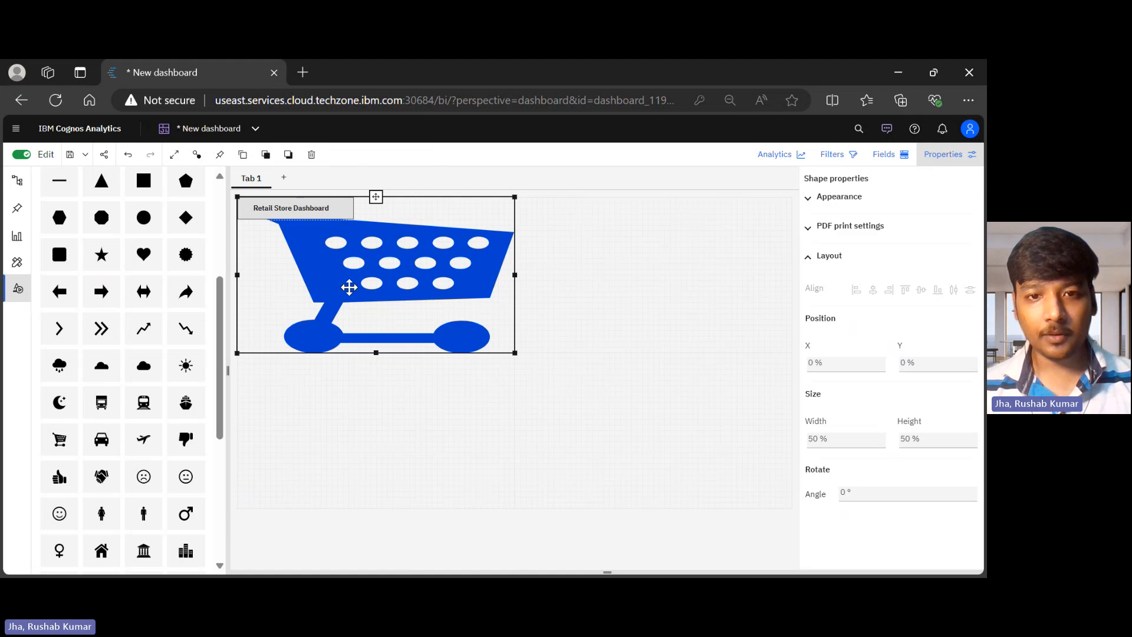
Shrink the shopping cart to a small icon, try placing it on the title box, and undo that last placement.
{"action": "left_click", "coordinate": [17, 291]}
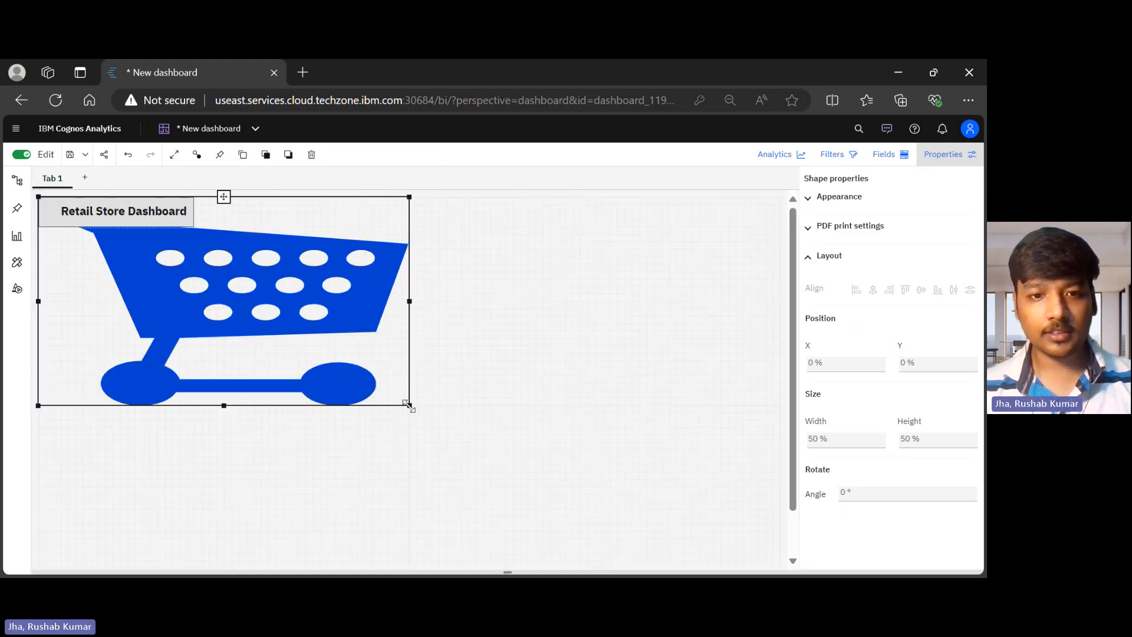
{"action": "left_click_drag", "start_coordinate": [407, 404], "coordinate": [53, 211]}
{"action": "left_click", "coordinate": [194, 260]}
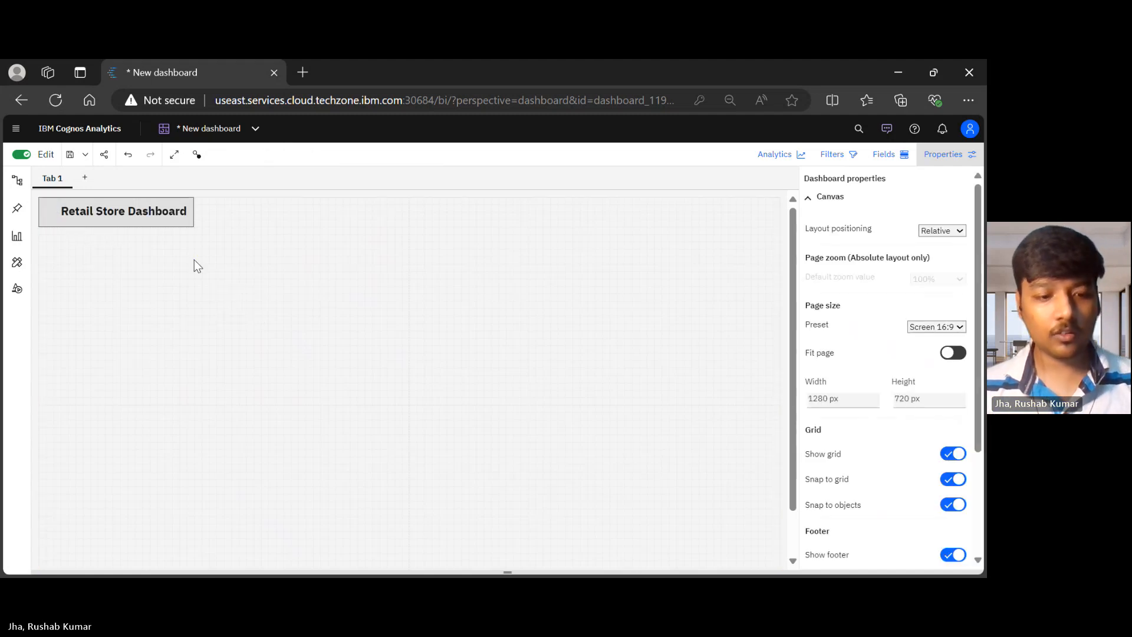
{"action": "key", "text": "ctrl+z"}
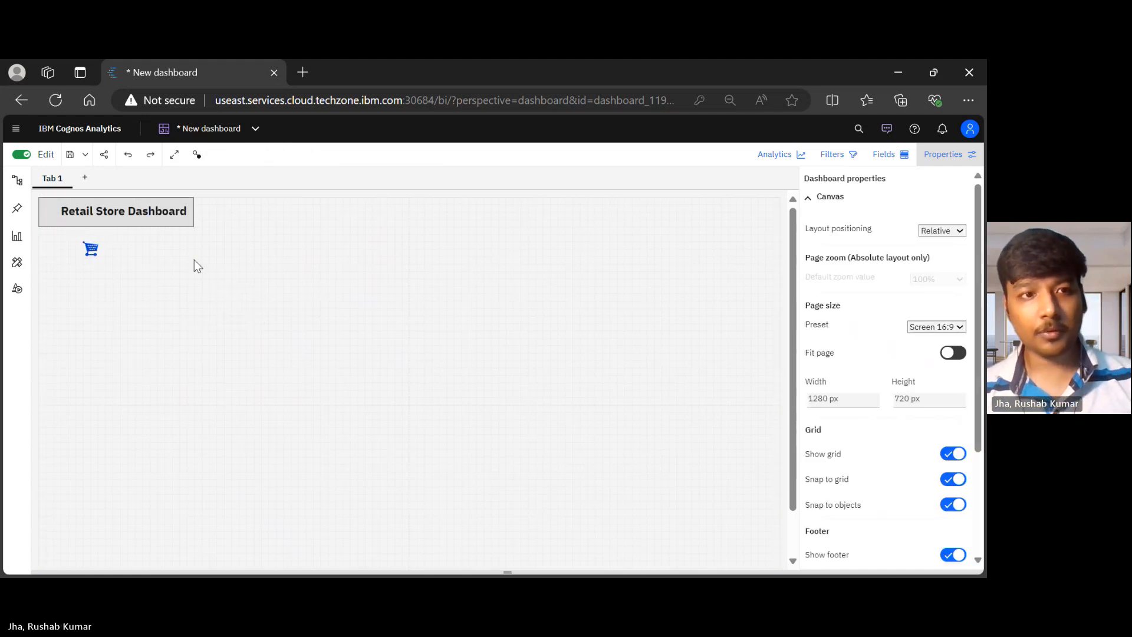
Remove the fill colour from the "Retail Store Dashboard" title's text widget.
{"action": "left_click", "coordinate": [72, 216]}
{"action": "double_click", "coordinate": [72, 216]}
{"action": "left_click", "coordinate": [72, 215]}
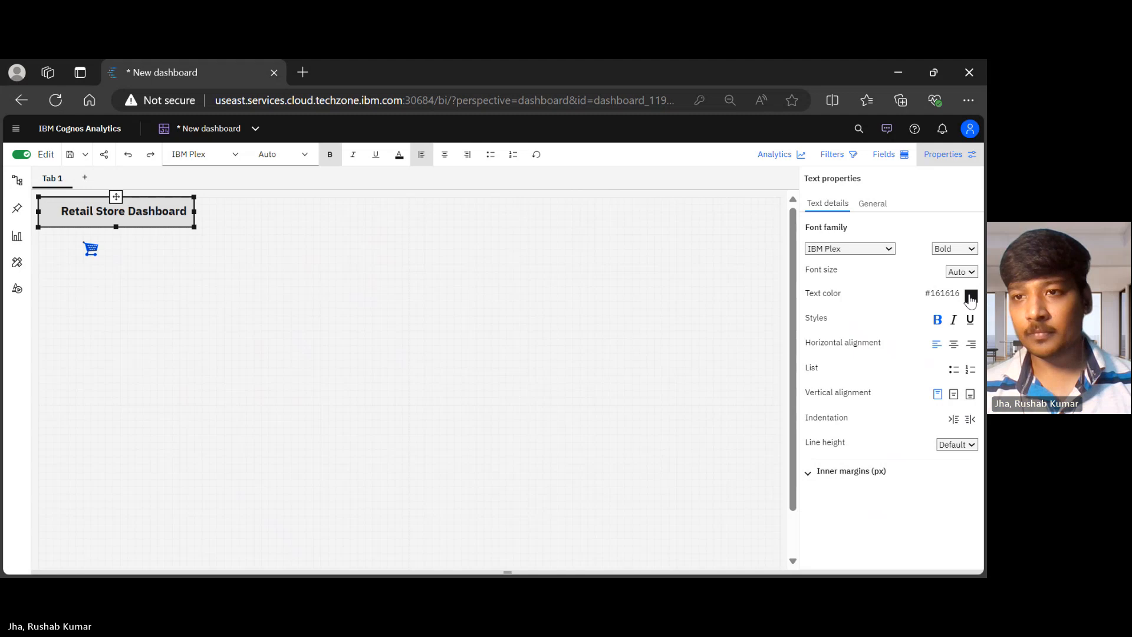
{"action": "left_click", "coordinate": [880, 207]}
{"action": "left_click", "coordinate": [828, 234]}
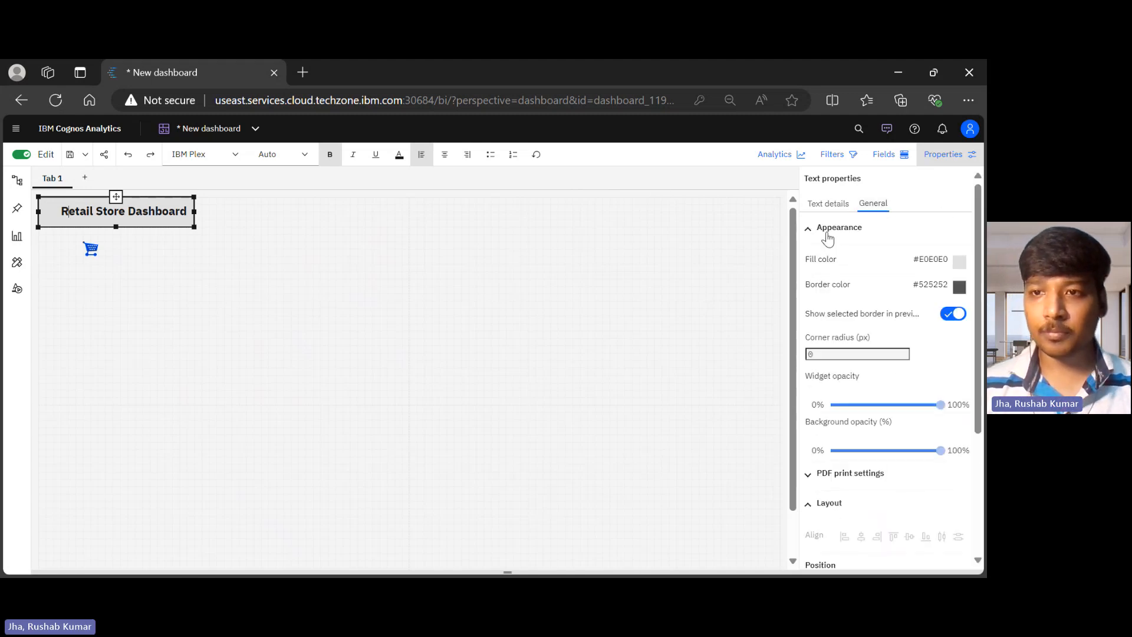
{"action": "left_click", "coordinate": [959, 267]}
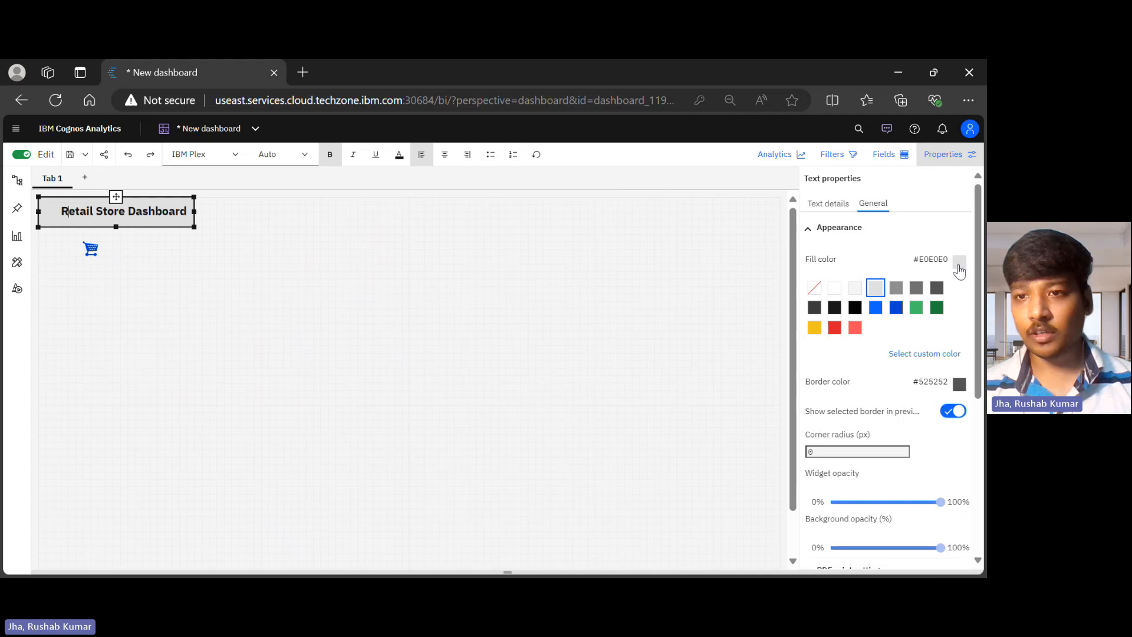
{"action": "left_click", "coordinate": [815, 287]}
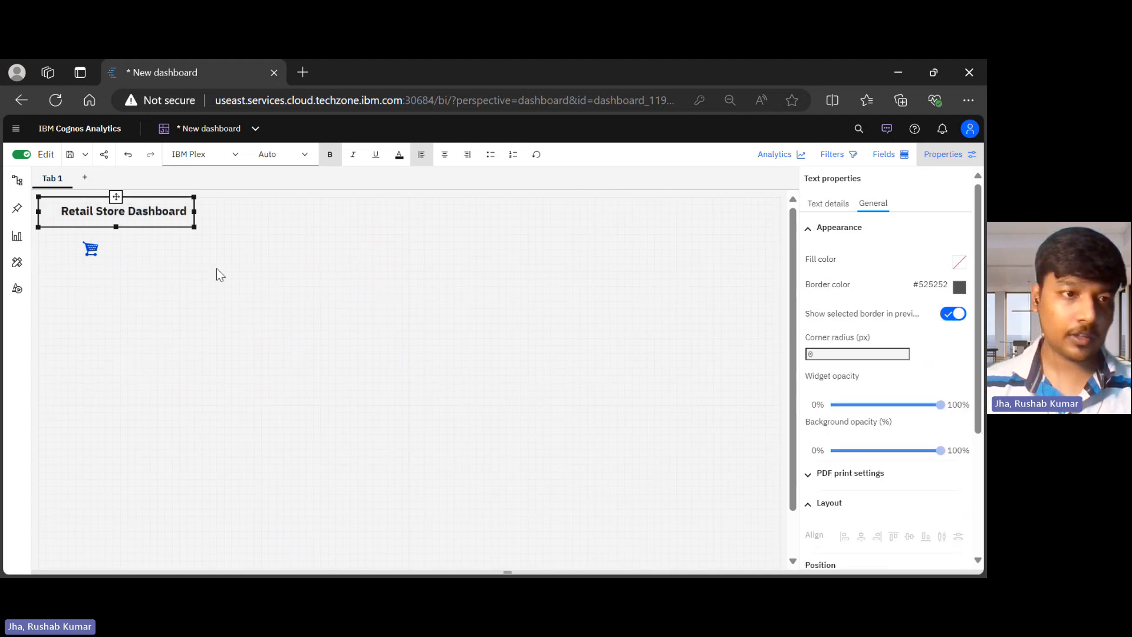
Move the shopping cart icon into the title box, just before the "Retail Store Dashboard" text.
{"action": "left_click", "coordinate": [88, 246]}
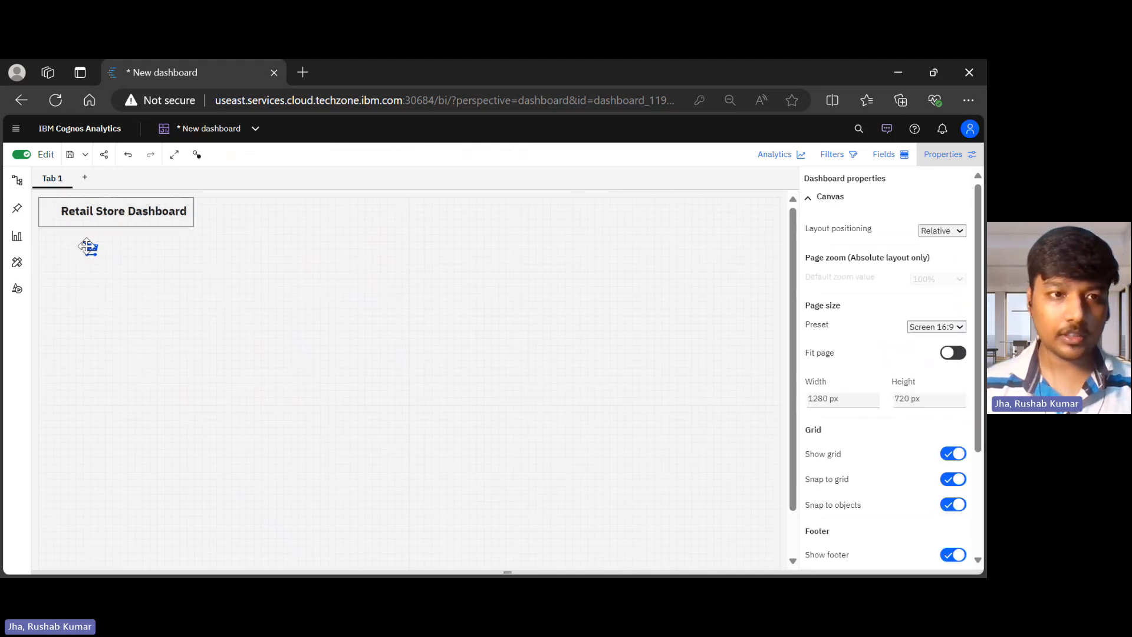
{"action": "left_click_drag", "start_coordinate": [89, 246], "coordinate": [47, 212]}
{"action": "left_click", "coordinate": [129, 253]}
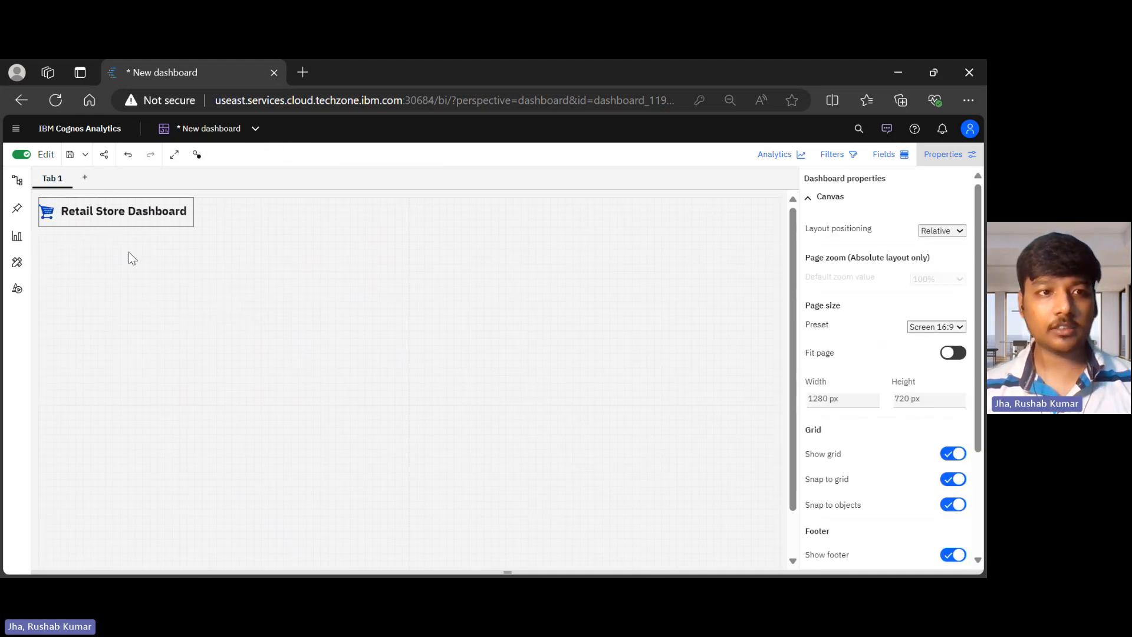
{"action": "left_click", "coordinate": [52, 221]}
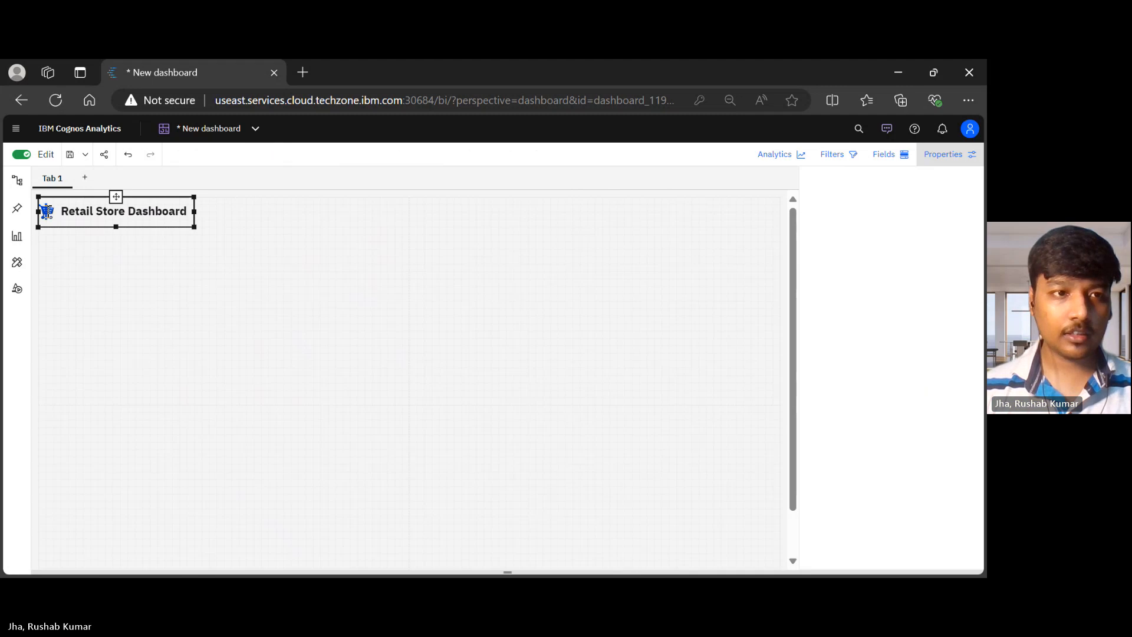
{"action": "left_click", "coordinate": [104, 242]}
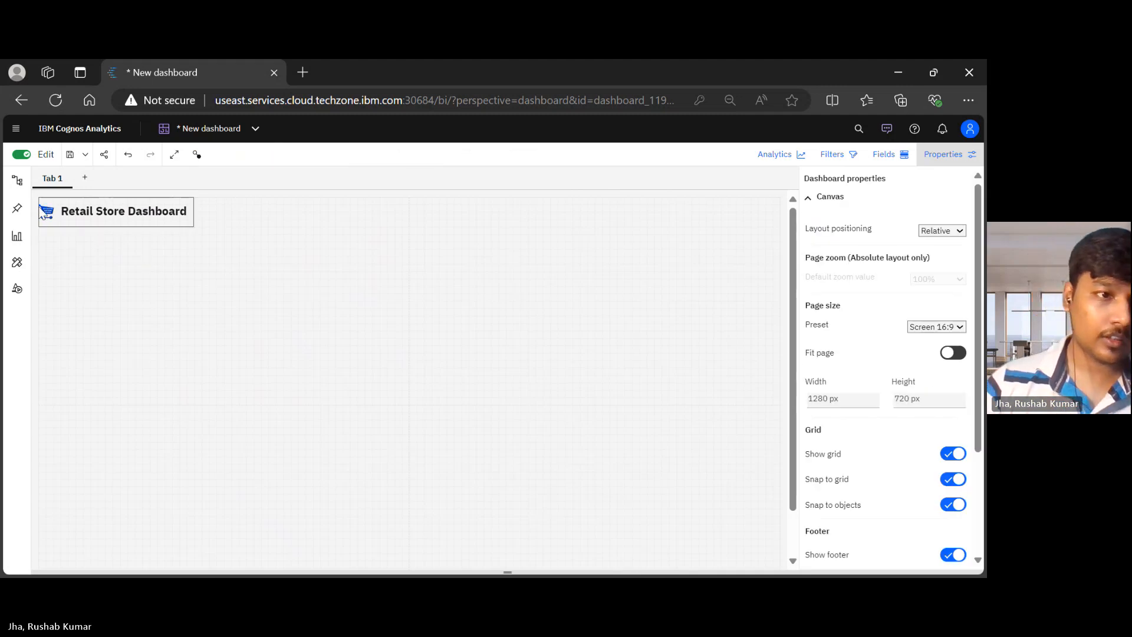
{"action": "left_click", "coordinate": [42, 214]}
{"action": "left_click", "coordinate": [113, 251]}
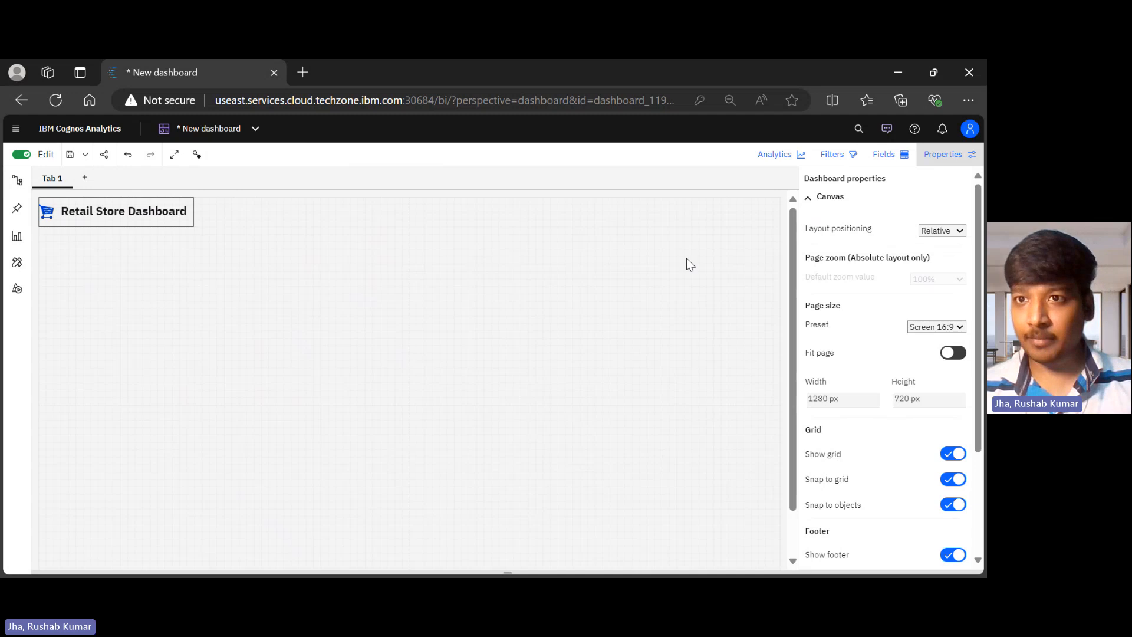
Ask the Assistant for "Total Revenue" from CUSTOMER_SUMMARY.csv.
{"action": "left_click", "coordinate": [967, 155]}
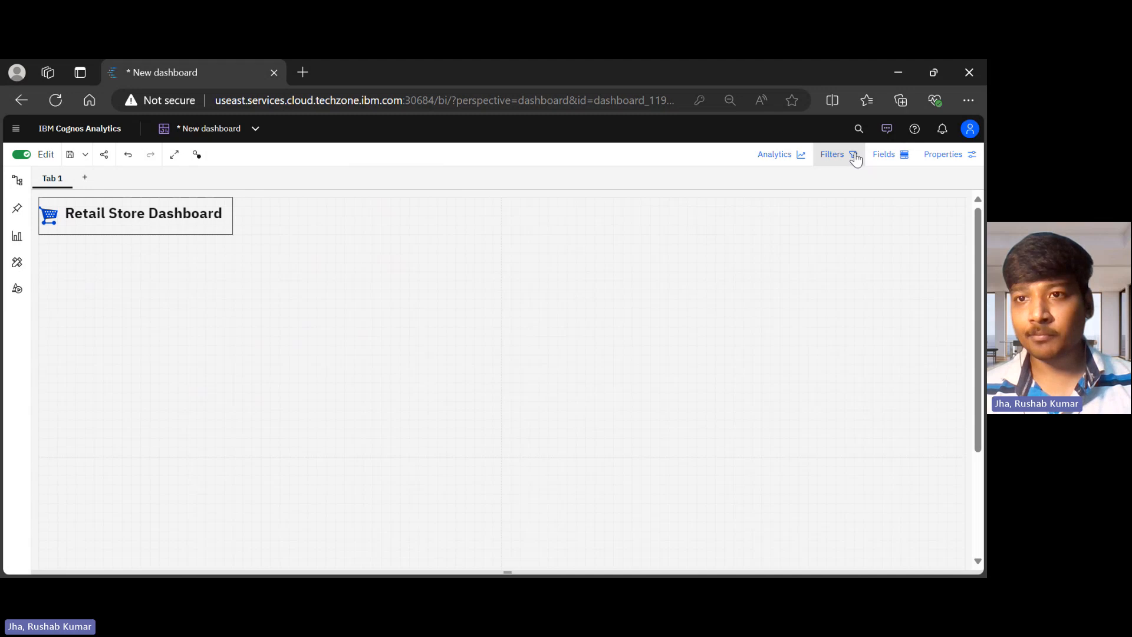
{"action": "left_click", "coordinate": [891, 134]}
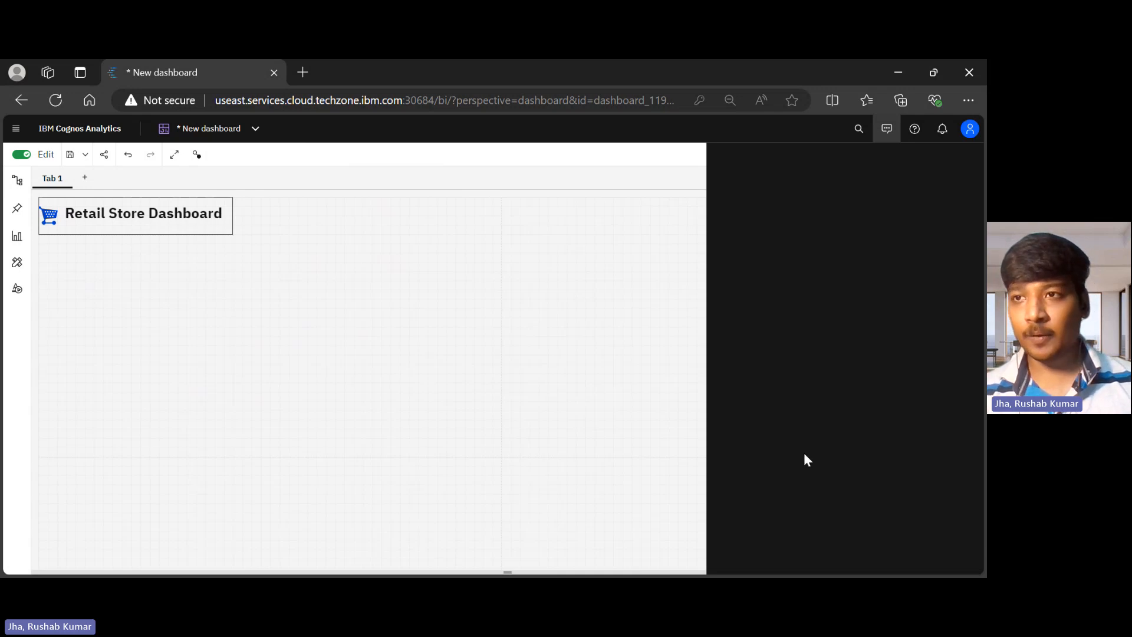
{"action": "left_click", "coordinate": [889, 137]}
{"action": "left_click", "coordinate": [891, 138]}
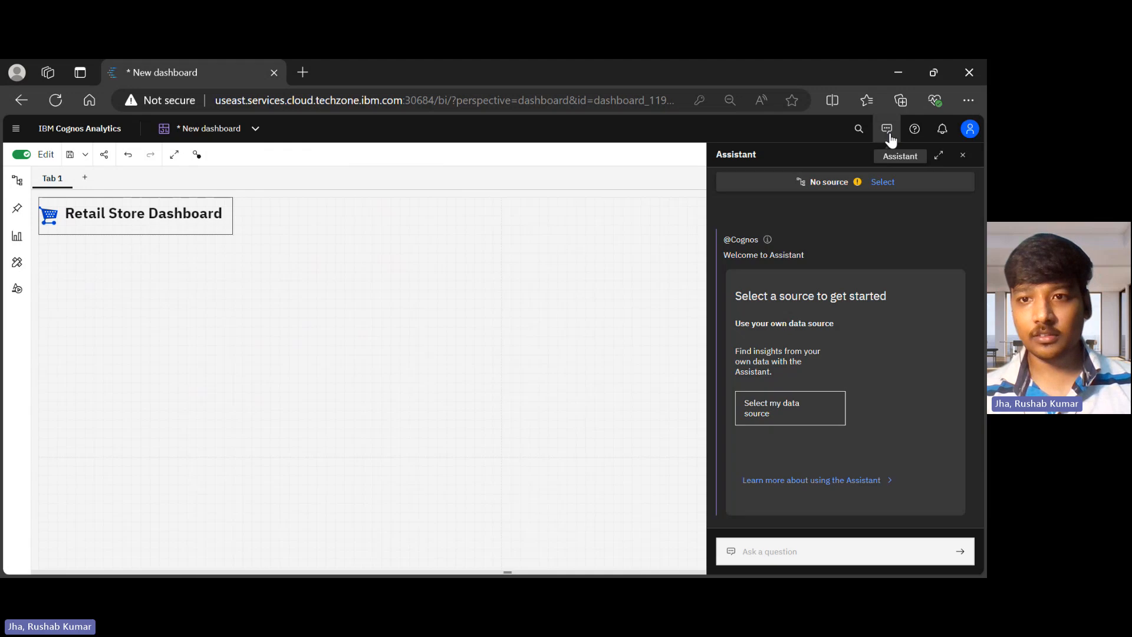
{"action": "left_click", "coordinate": [799, 553]}
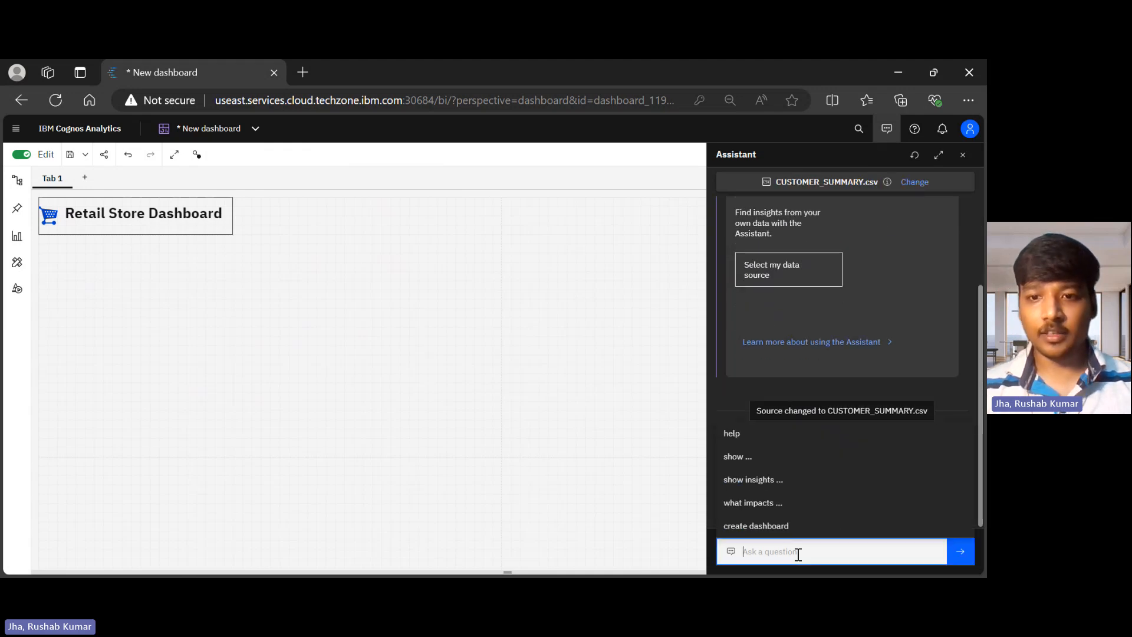
{"action": "type", "text": "Total R"}
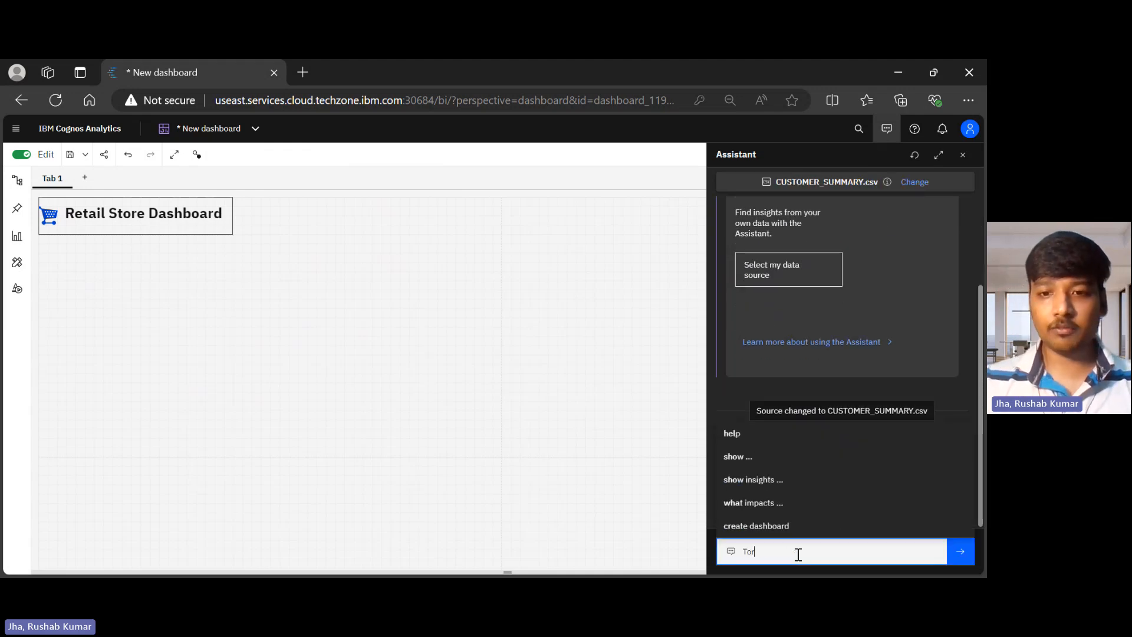
{"action": "type", "text": "evenu"}
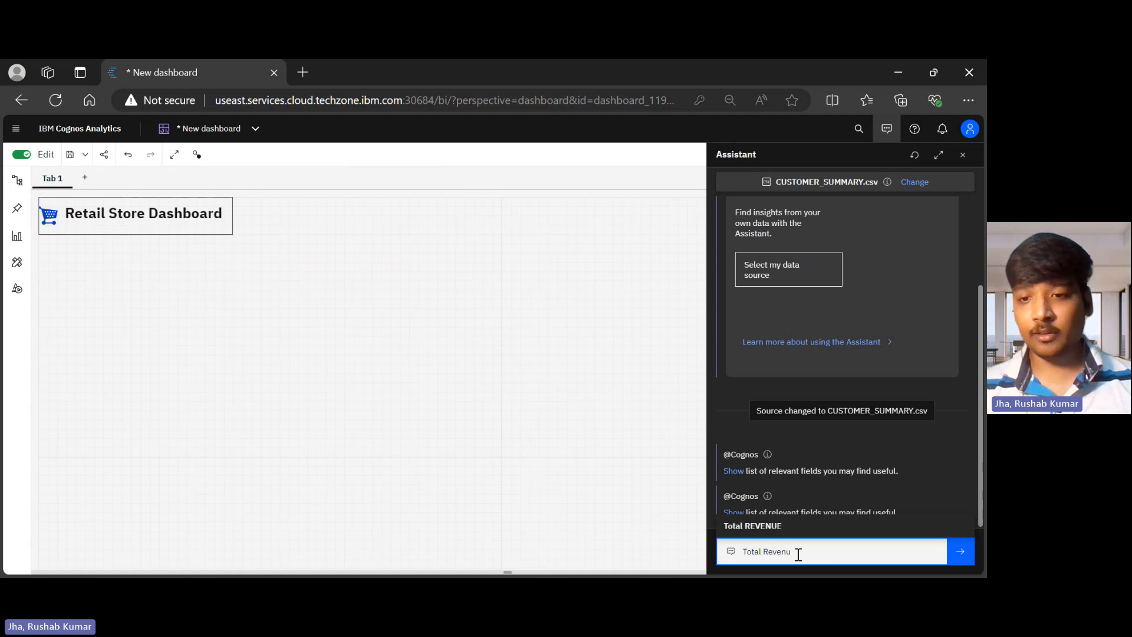
{"action": "type", "text": "e"}
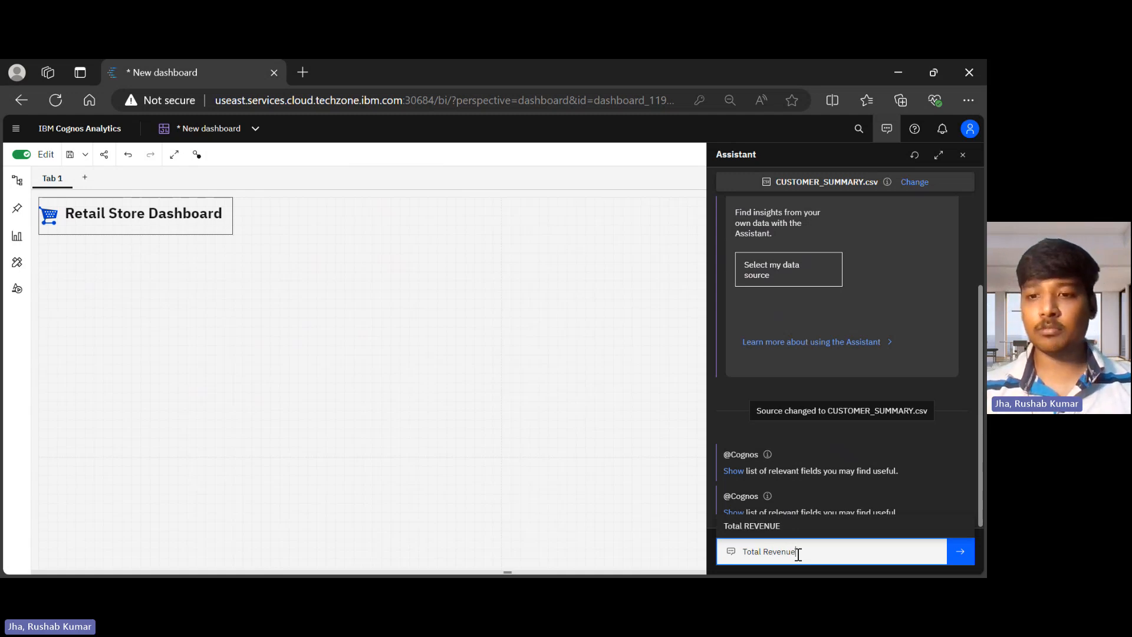
{"action": "key", "text": "Return"}
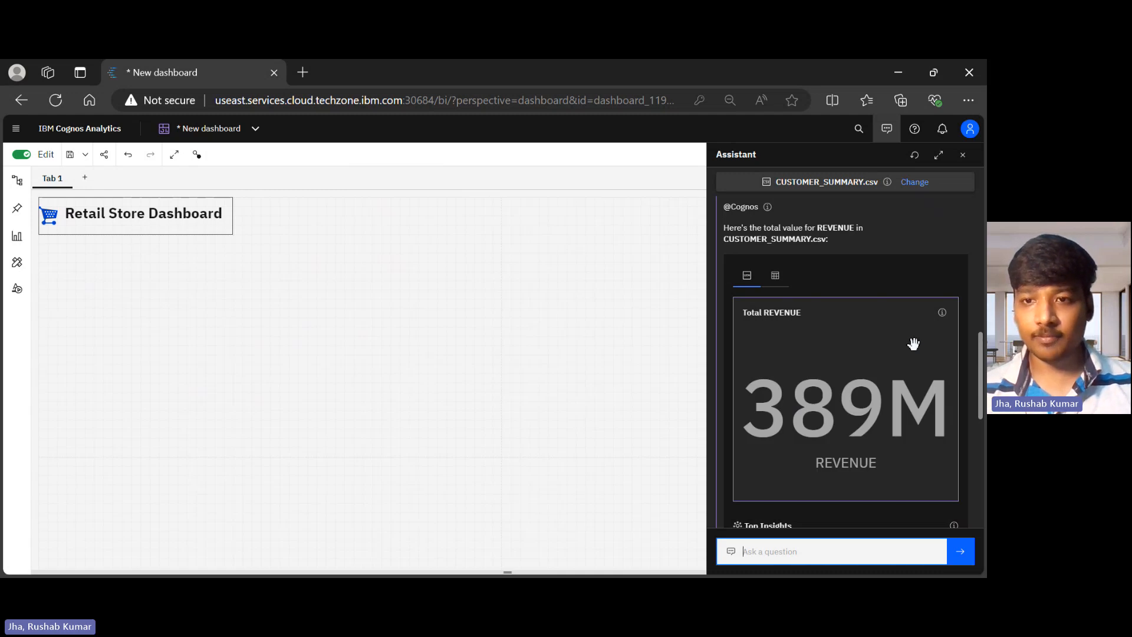
Add the Assistant's Total REVENUE visualization to the canvas, shrink it to a small card, and place it directly below the title box's start.
{"action": "left_click_drag", "start_coordinate": [914, 344], "coordinate": [407, 321]}
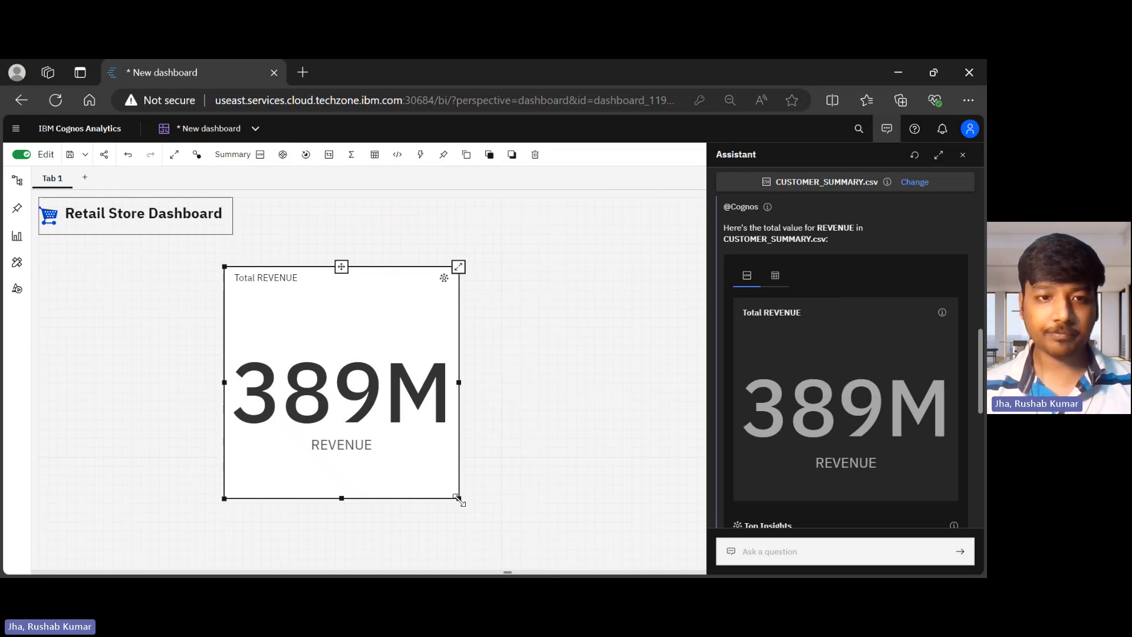
{"action": "left_click_drag", "start_coordinate": [459, 499], "coordinate": [324, 344]}
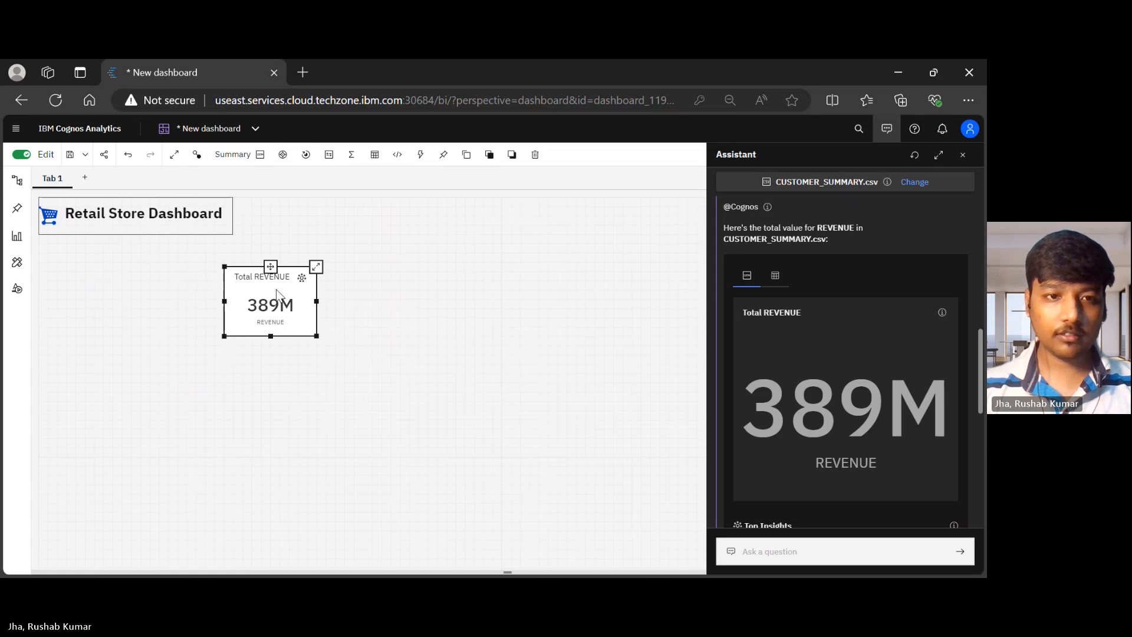
{"action": "left_click_drag", "start_coordinate": [271, 266], "coordinate": [85, 236]}
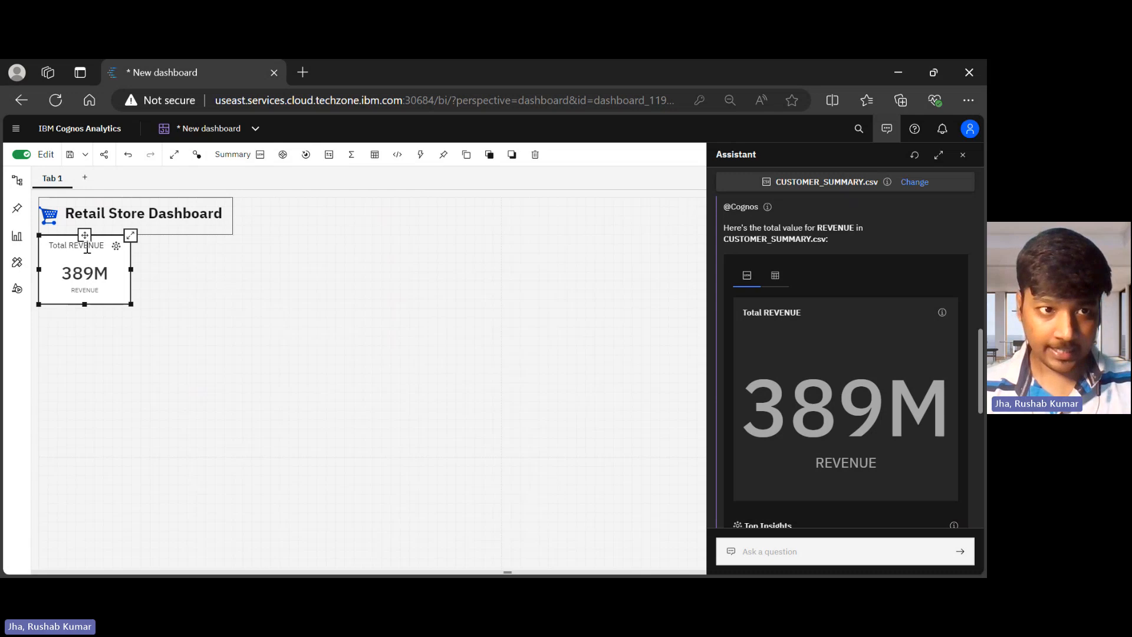
Retitle the revenue card as "Total Revenue".
{"action": "left_click", "coordinate": [87, 250]}
{"action": "left_click", "coordinate": [87, 254]}
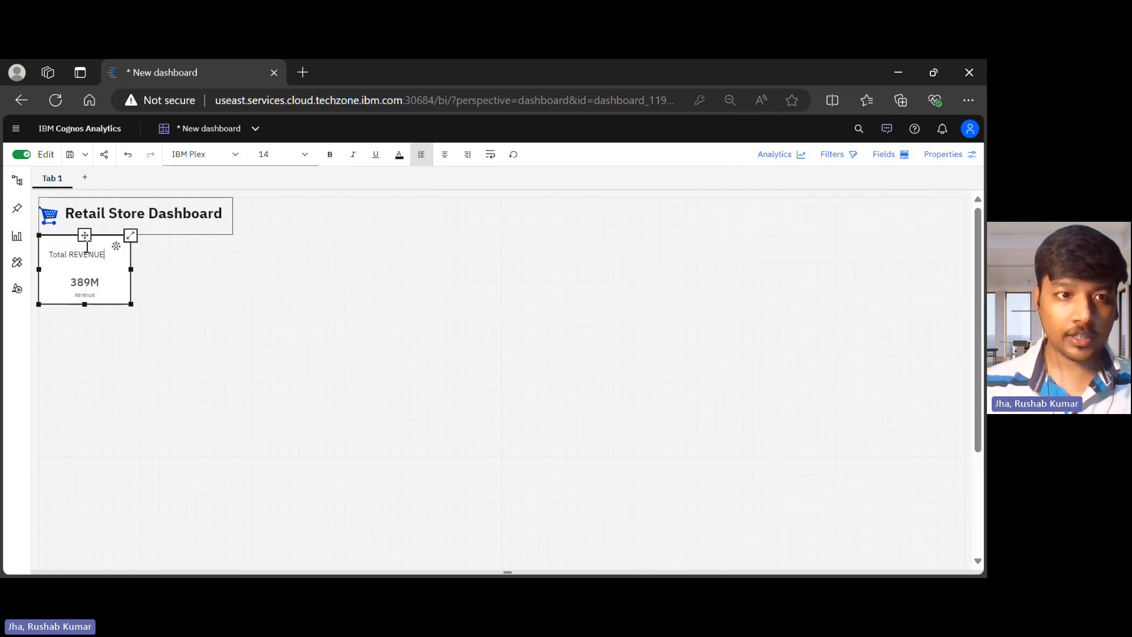
{"action": "key", "text": "BackSpace"}
{"action": "type", "text": "evenue"}
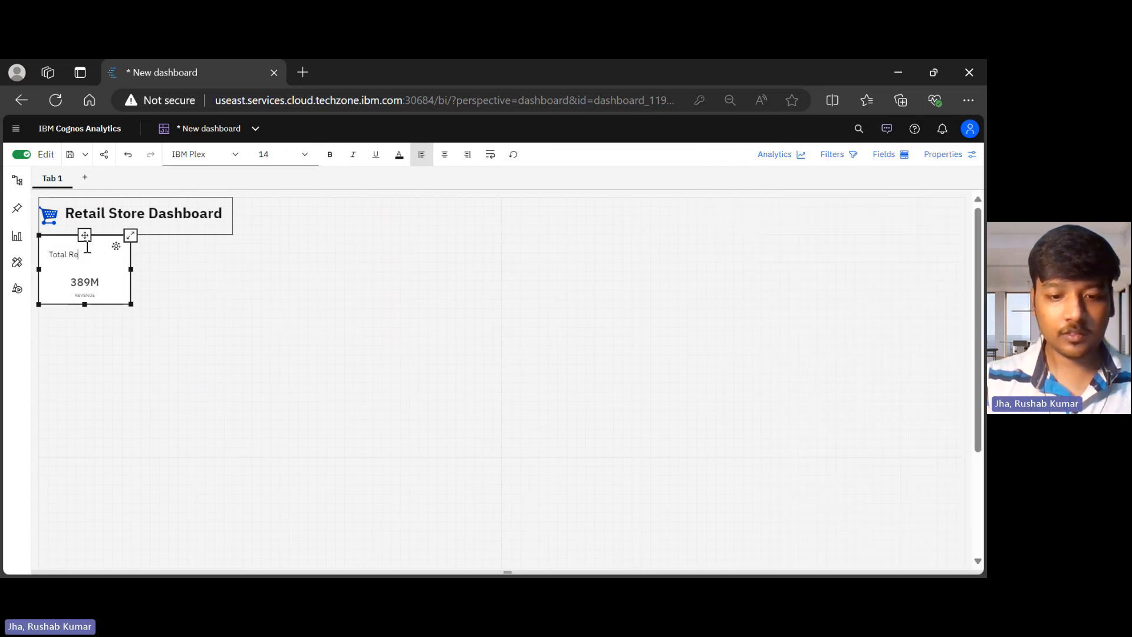
Format the revenue card's title as centred, size 16 and bold.
{"action": "left_click", "coordinate": [447, 155]}
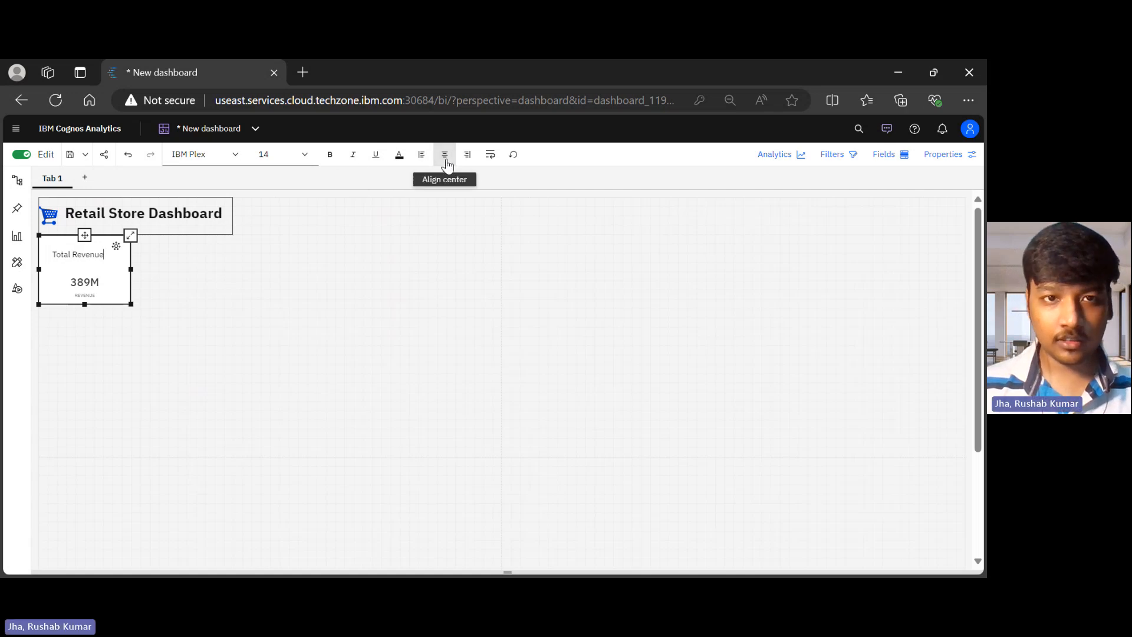
{"action": "left_click", "coordinate": [336, 161]}
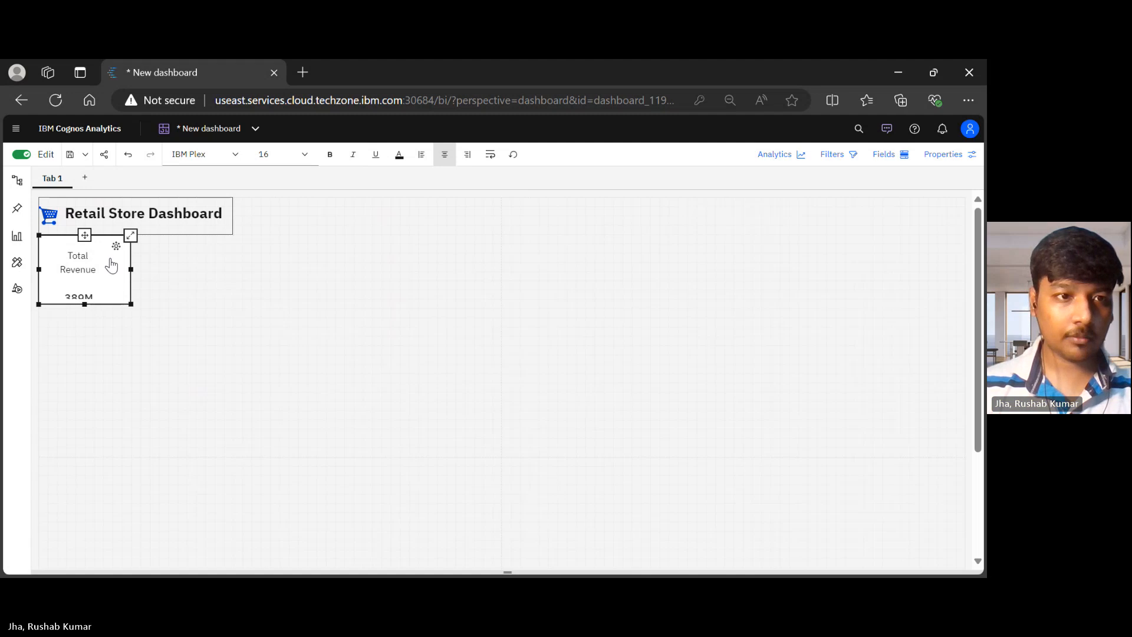
{"action": "left_click_drag", "start_coordinate": [96, 270], "coordinate": [52, 243]}
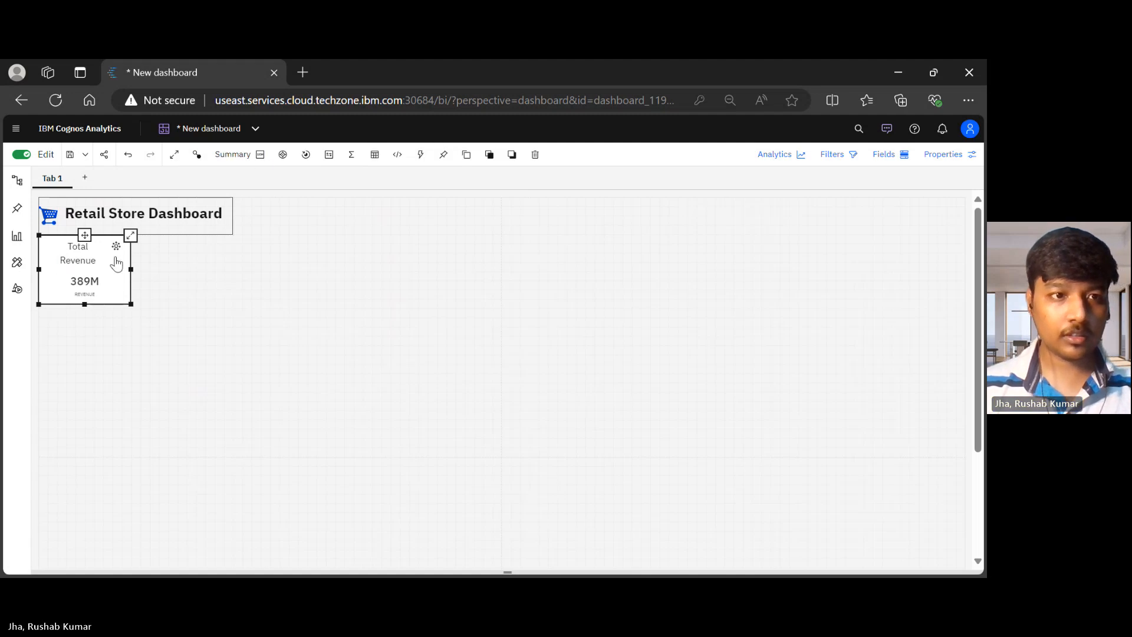
{"action": "double_click", "coordinate": [87, 262]}
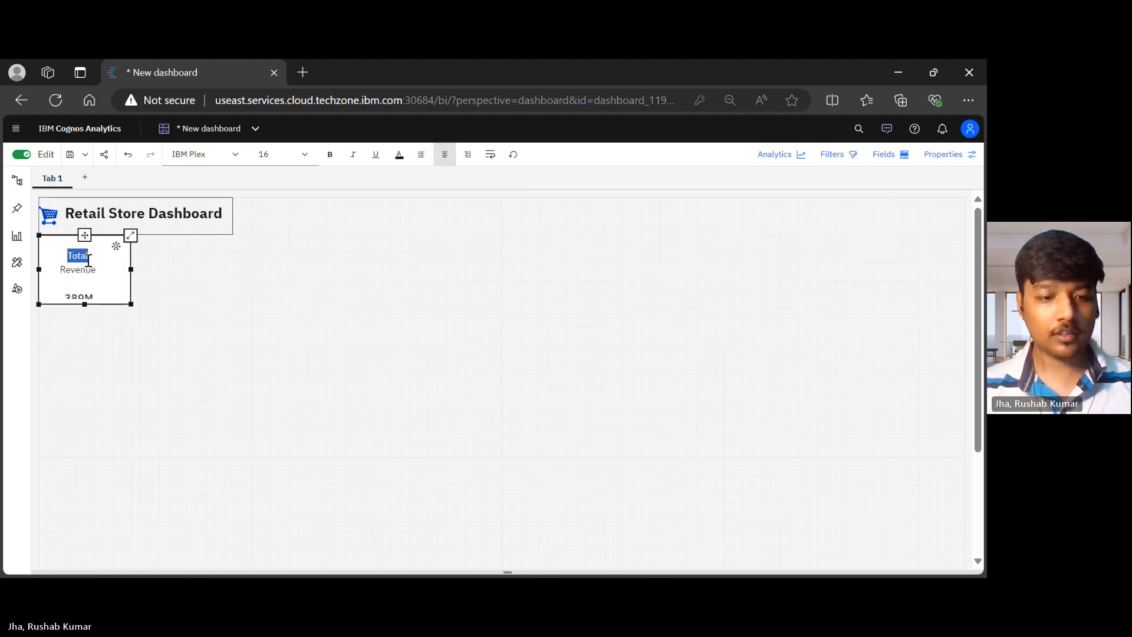
{"action": "left_click", "coordinate": [330, 154]}
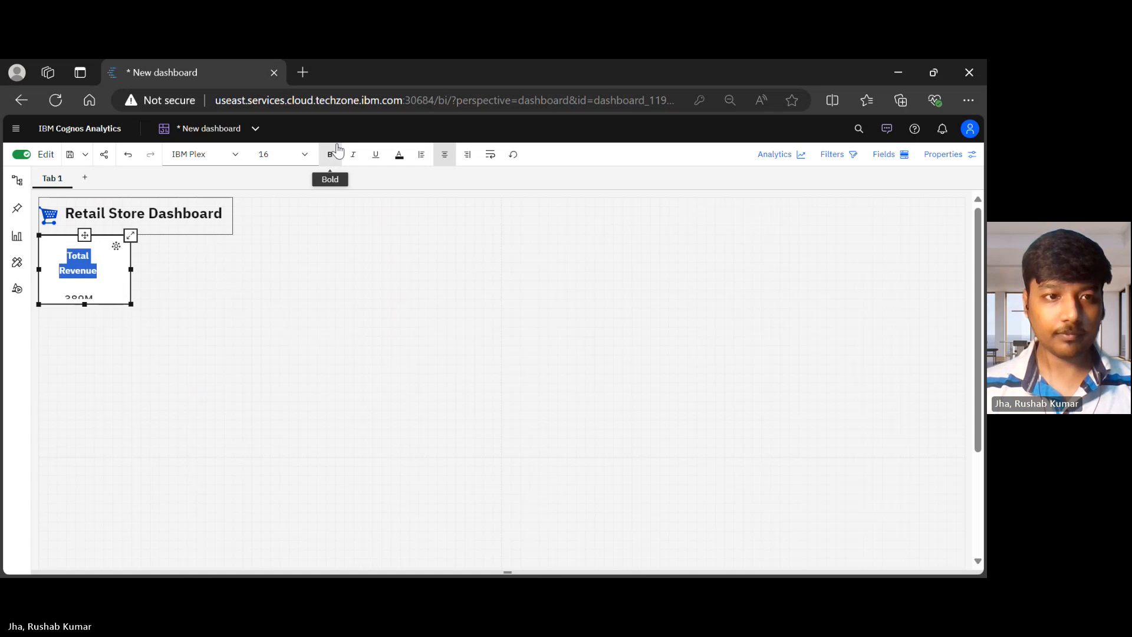
{"action": "left_click", "coordinate": [242, 283]}
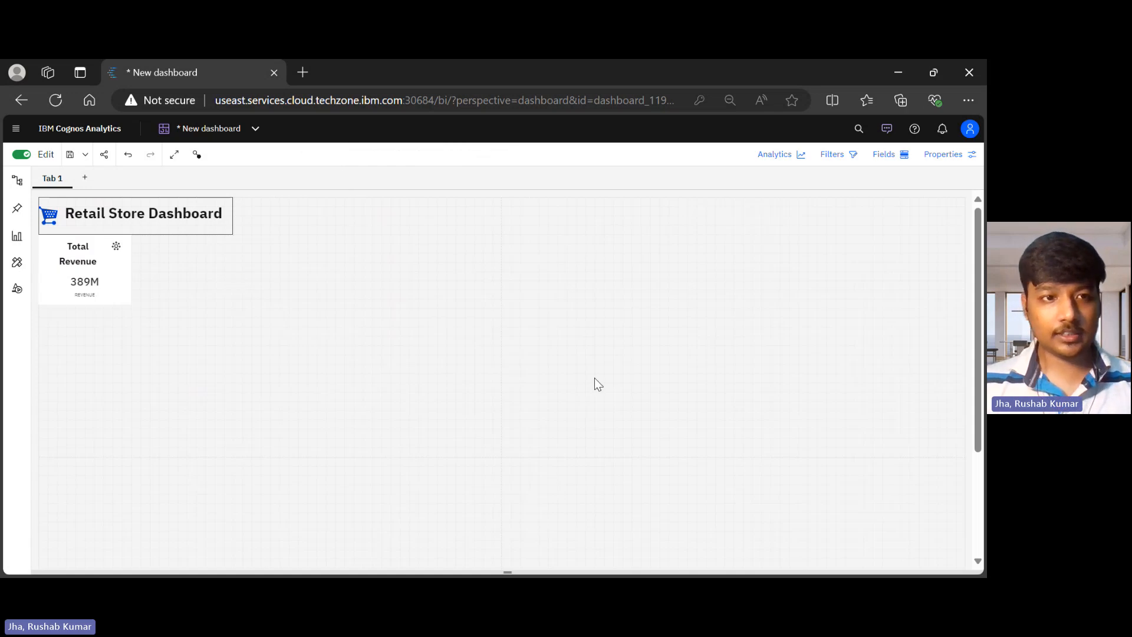
Widen the dashboard title box very slightly and enlarge the revenue card so its title fits on one line.
{"action": "left_click", "coordinate": [125, 268]}
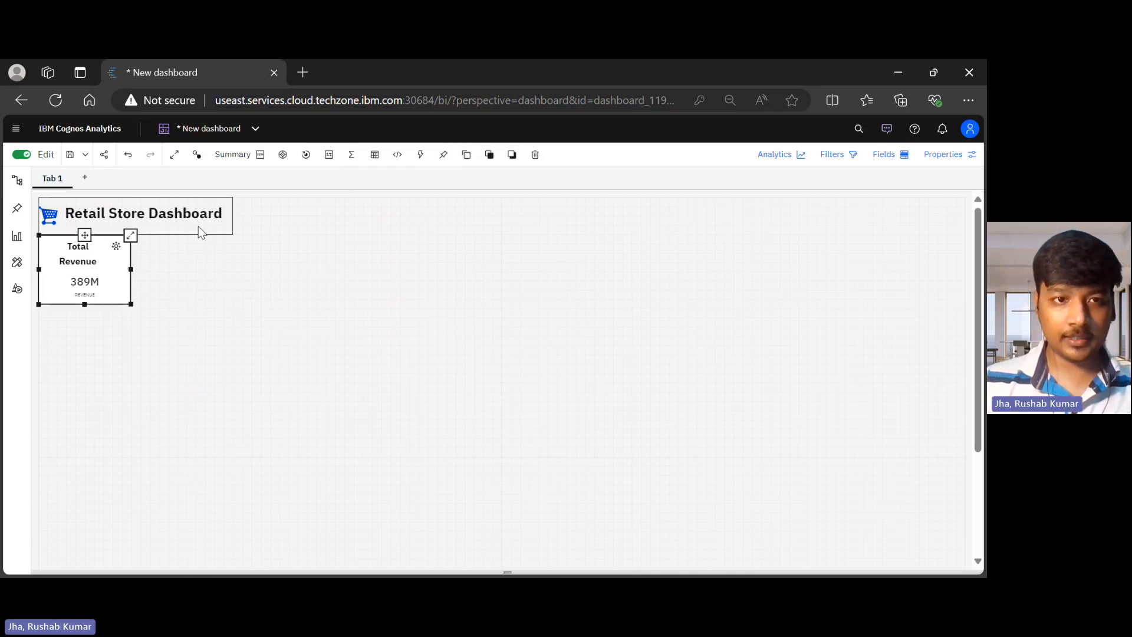
{"action": "left_click", "coordinate": [216, 228]}
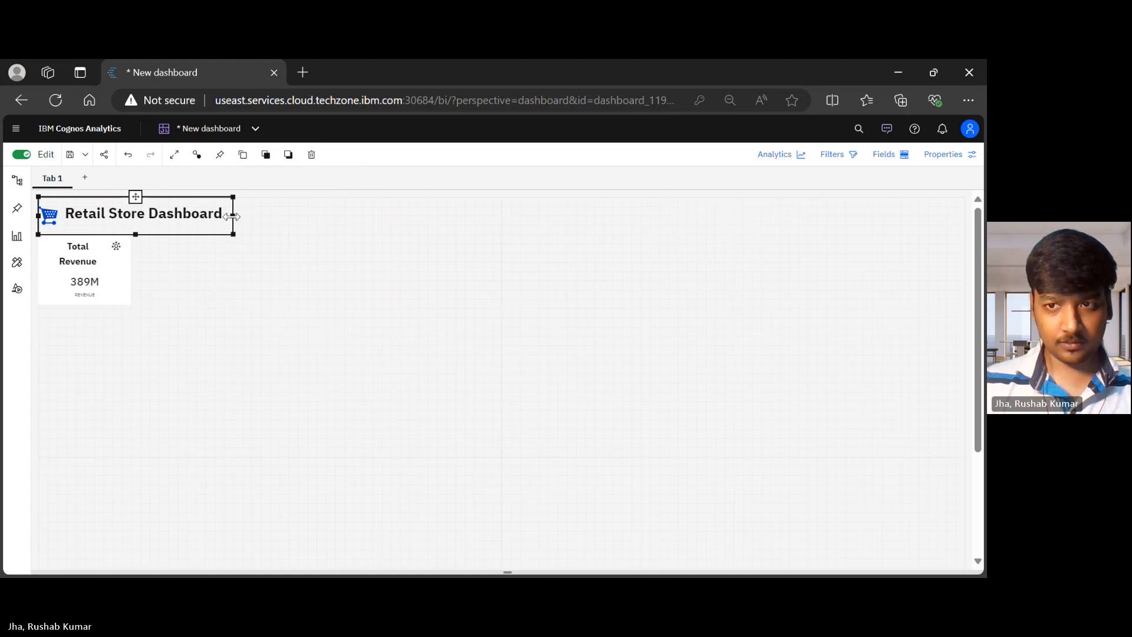
{"action": "left_click_drag", "start_coordinate": [233, 217], "coordinate": [240, 219]}
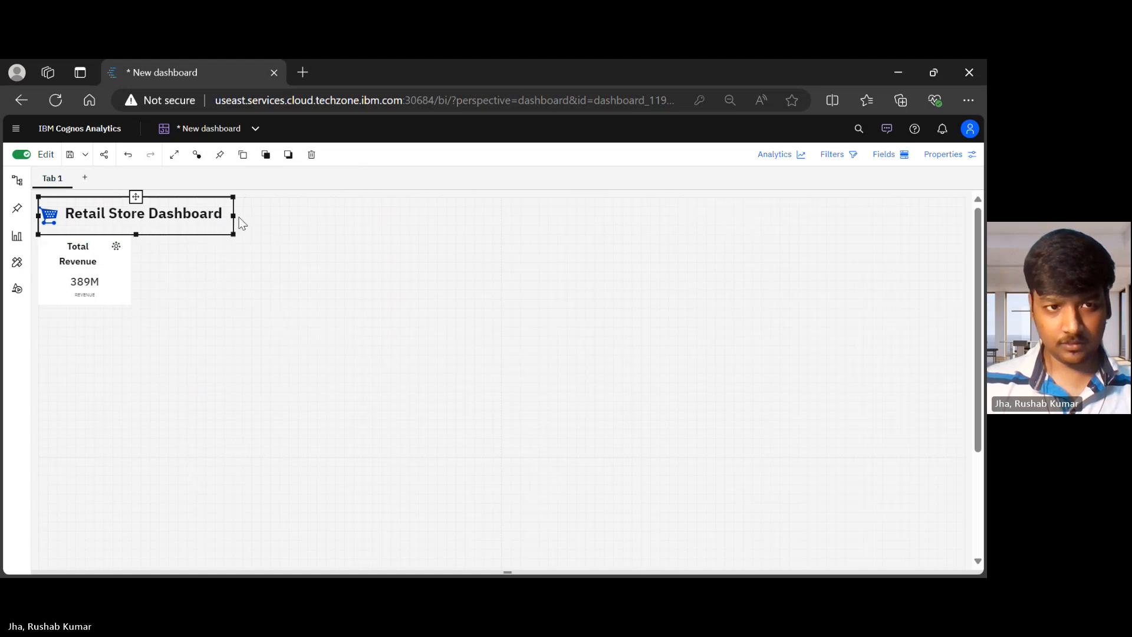
{"action": "left_click", "coordinate": [178, 258]}
{"action": "left_click", "coordinate": [131, 269]}
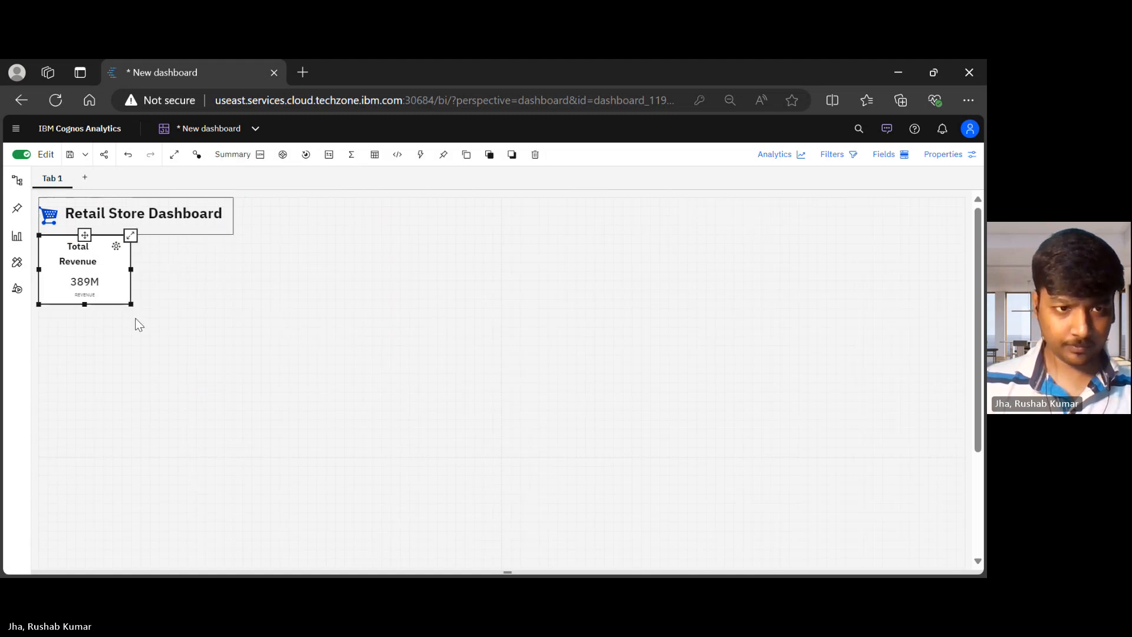
{"action": "left_click_drag", "start_coordinate": [131, 304], "coordinate": [135, 311]}
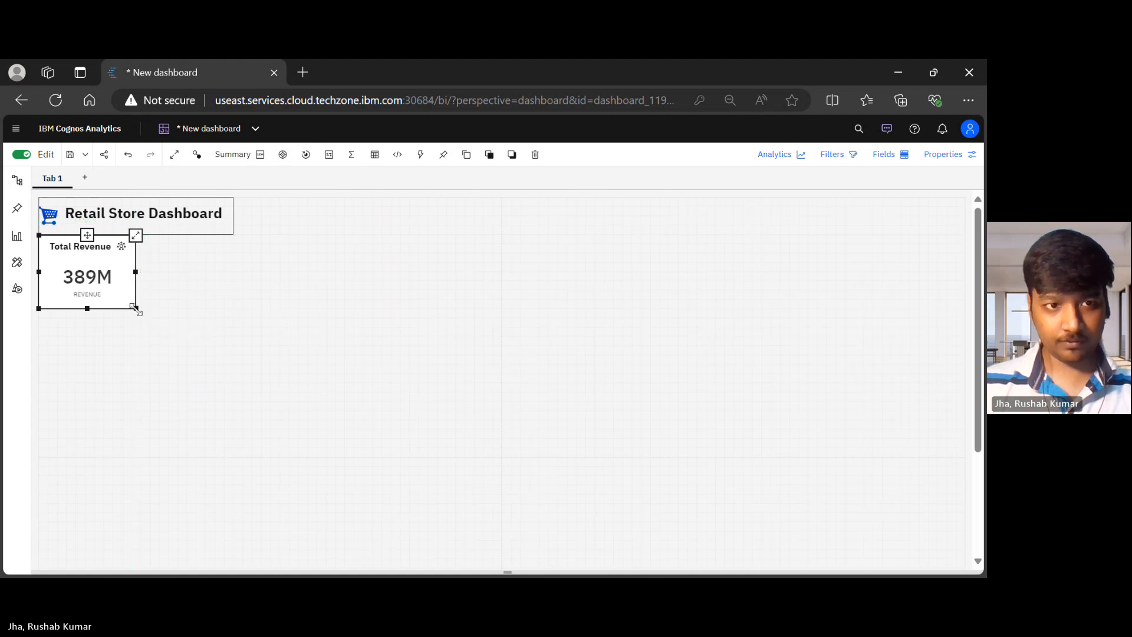
{"action": "left_click", "coordinate": [190, 316]}
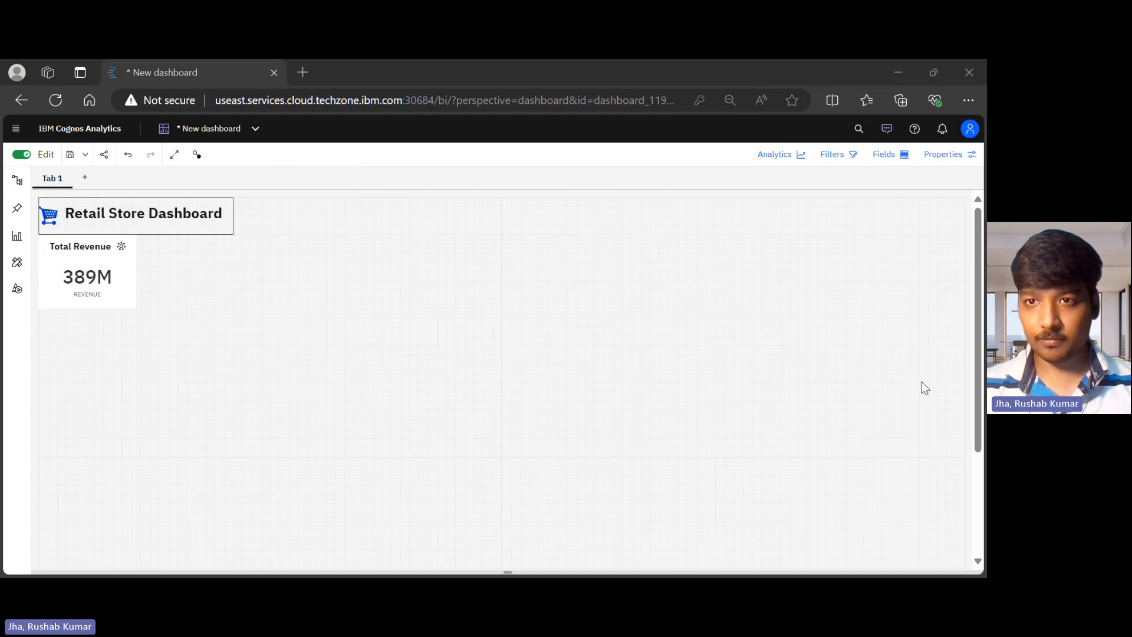
Ask the Assistant for "Total Planned Revenue".
{"action": "left_click", "coordinate": [887, 129]}
{"action": "left_click", "coordinate": [769, 550]}
{"action": "type", "text": "T"}
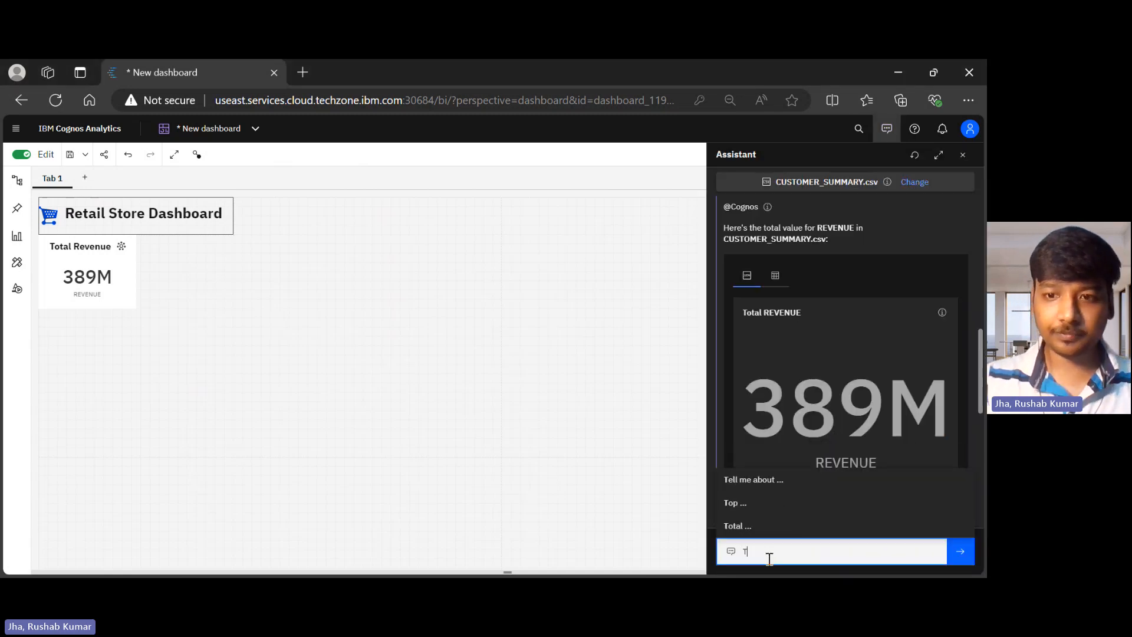
{"action": "type", "text": "otal Pla"}
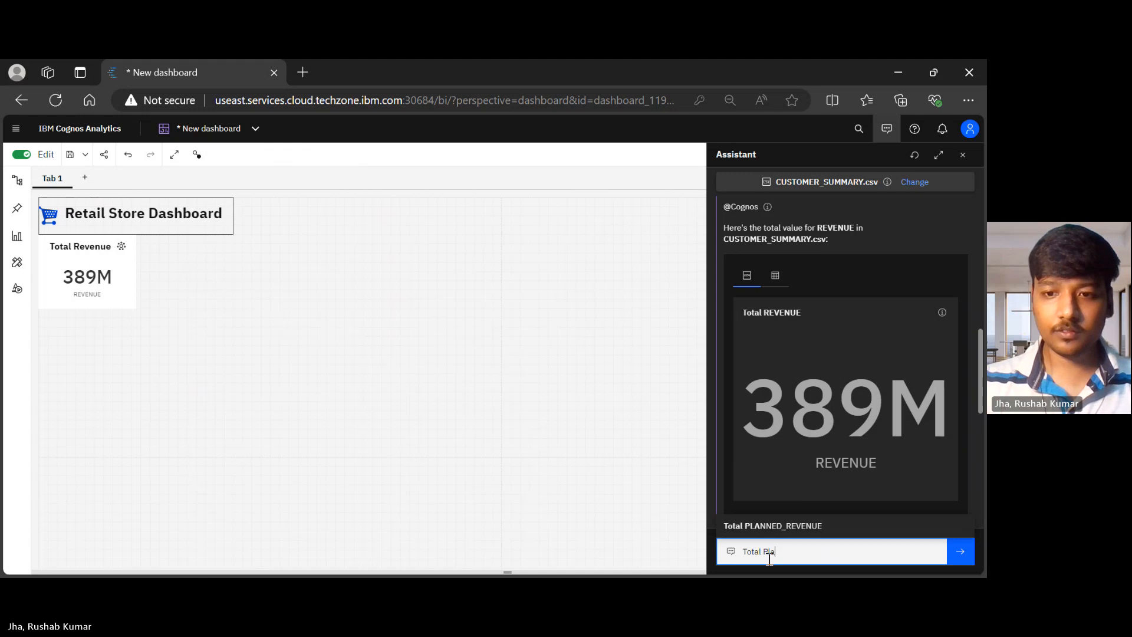
{"action": "type", "text": "nn"}
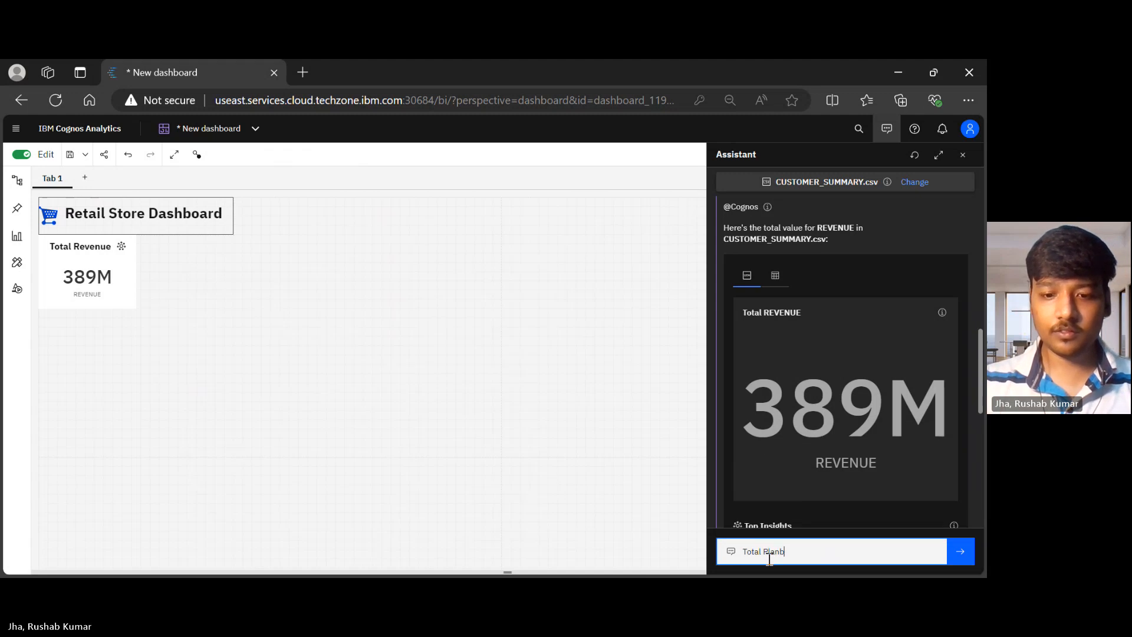
{"action": "type", "text": "ed Revenue"}
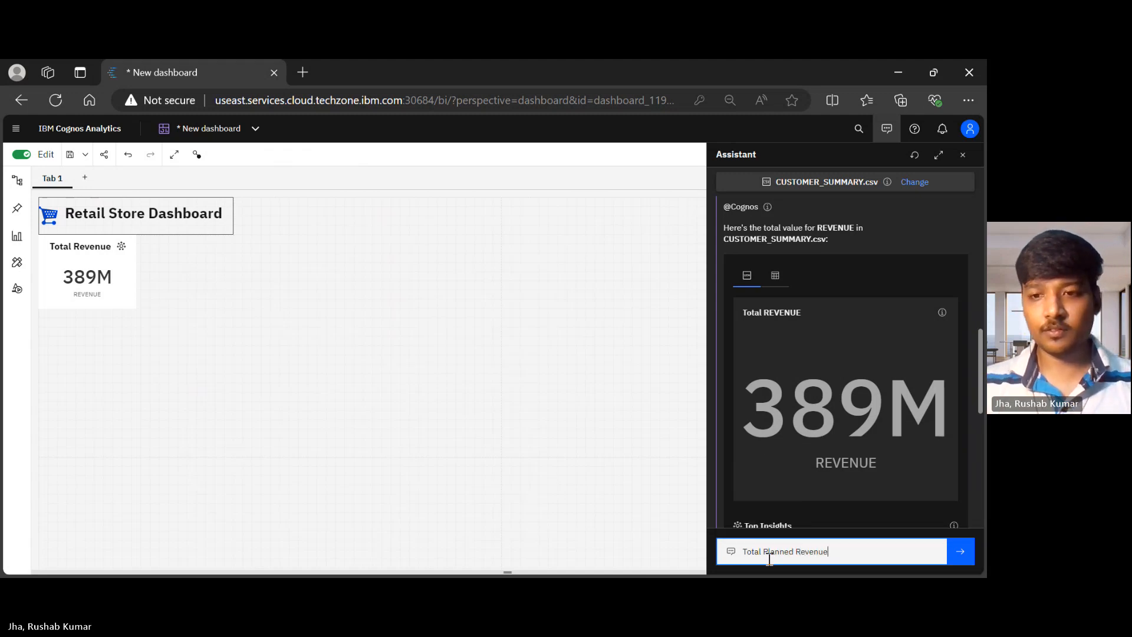
{"action": "key", "text": "Return"}
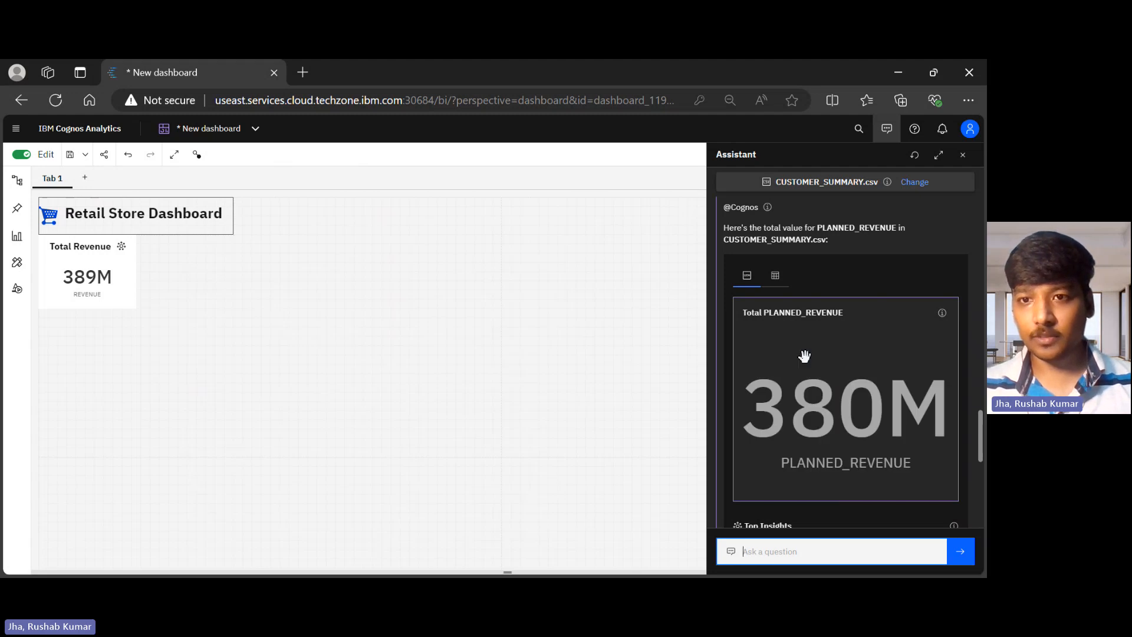
Add the Assistant's Total PLANNED_REVENUE visualization to the canvas, shrink it to a small card, and place it beside the revenue card below the title box.
{"action": "left_click_drag", "start_coordinate": [842, 330], "coordinate": [298, 275]}
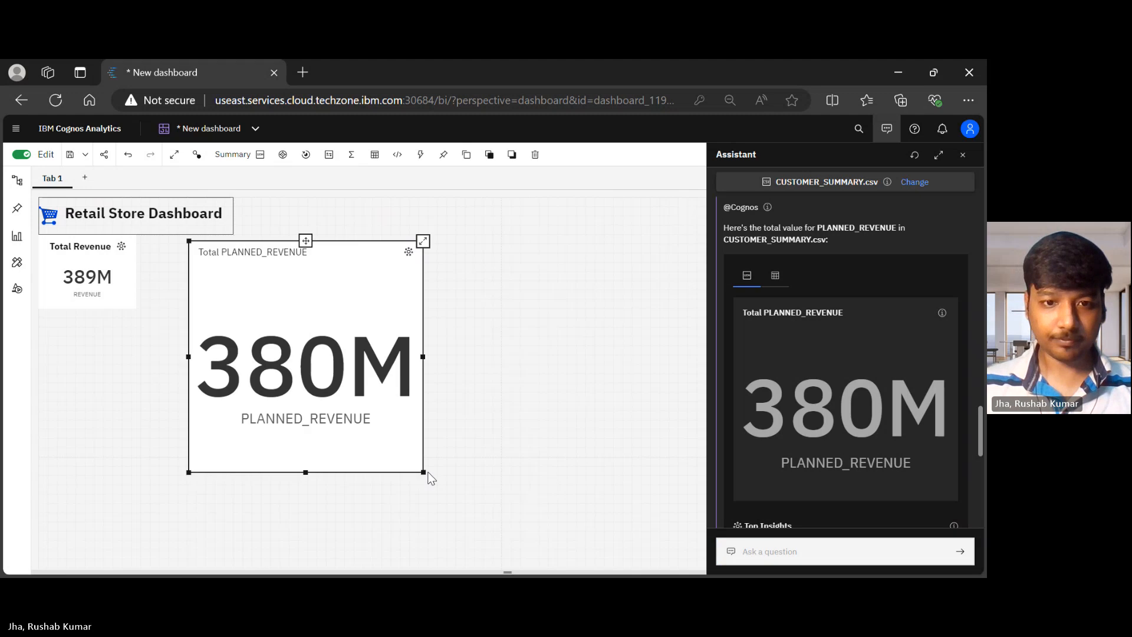
{"action": "left_click_drag", "start_coordinate": [424, 472], "coordinate": [279, 317]}
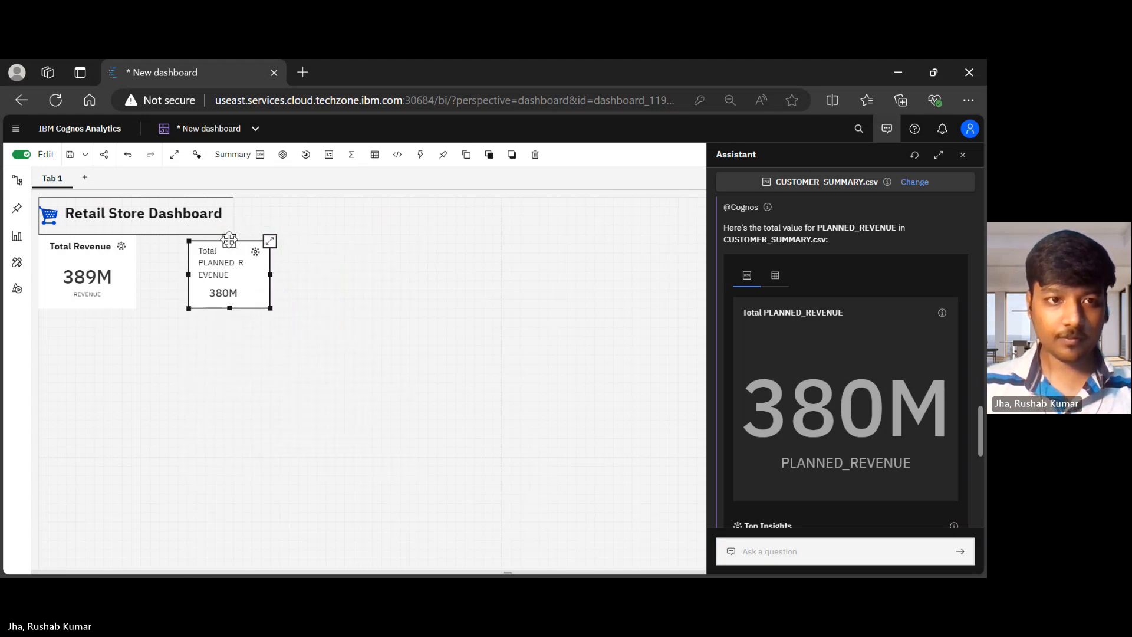
{"action": "left_click_drag", "start_coordinate": [229, 241], "coordinate": [184, 235]}
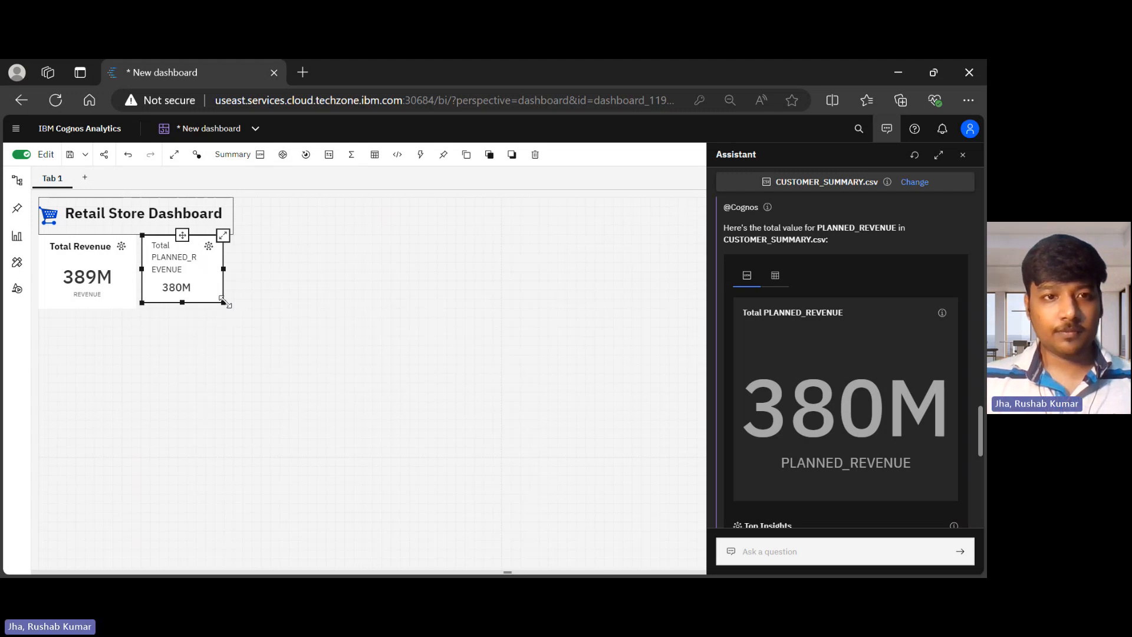
{"action": "left_click_drag", "start_coordinate": [225, 302], "coordinate": [225, 299]}
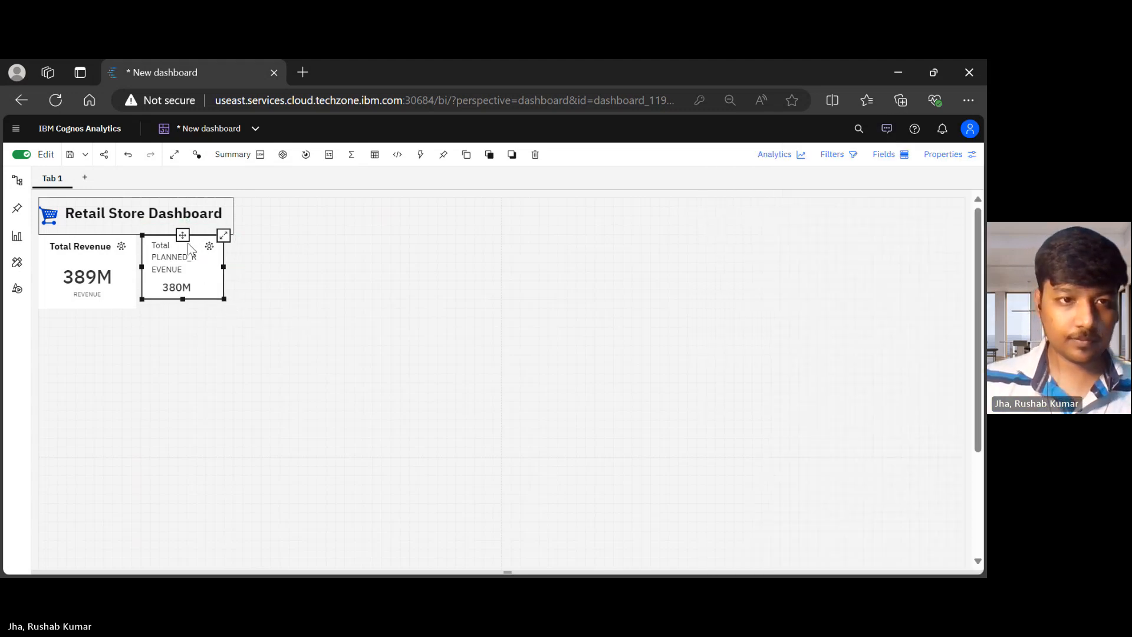
{"action": "mouse_move", "coordinate": [186, 243]}
{"action": "left_mouse_down"}
{"action": "mouse_move", "coordinate": [180, 251]}
{"action": "mouse_move", "coordinate": [191, 252]}
{"action": "left_mouse_up"}
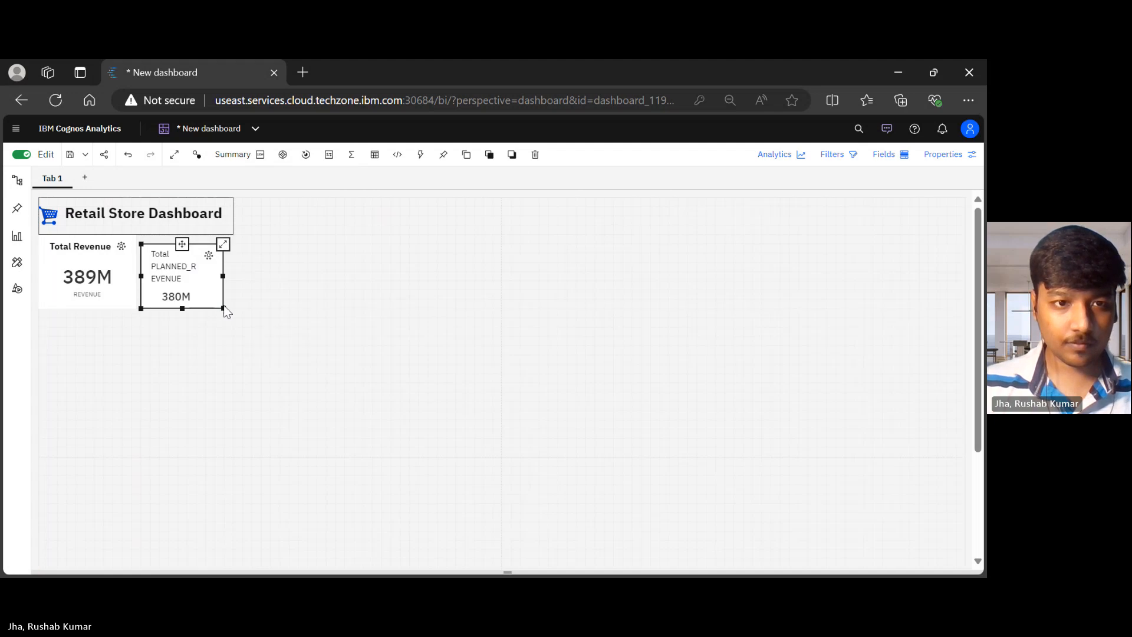
{"action": "mouse_move", "coordinate": [223, 307]}
{"action": "left_mouse_down"}
{"action": "mouse_move", "coordinate": [234, 329]}
{"action": "mouse_move", "coordinate": [233, 318]}
{"action": "left_mouse_up"}
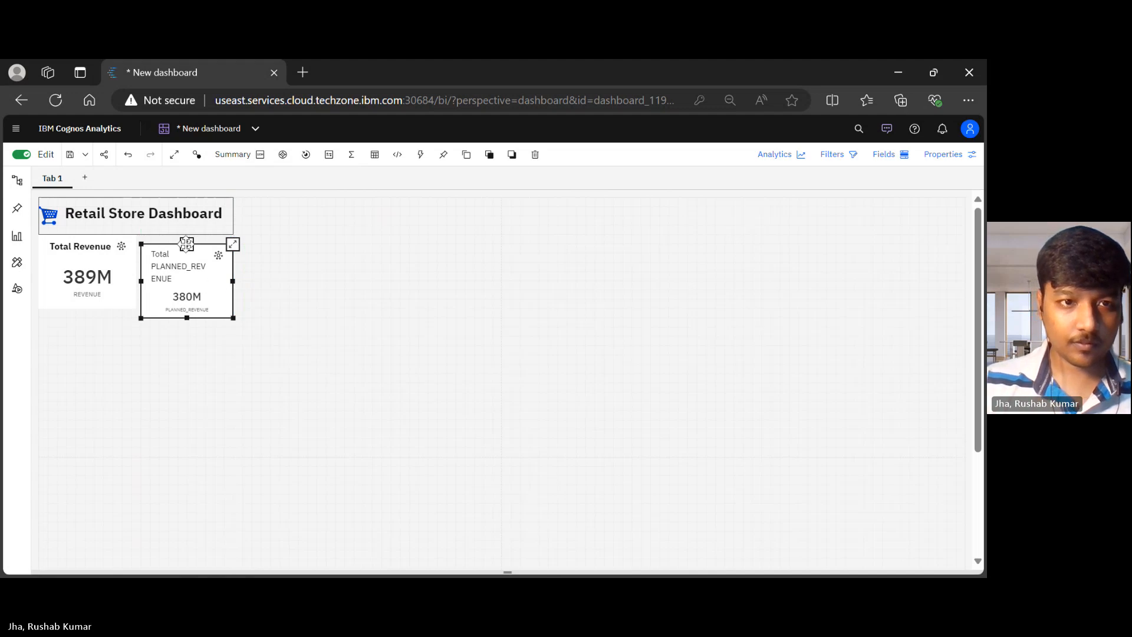
{"action": "left_click_drag", "start_coordinate": [186, 244], "coordinate": [186, 235]}
Widen the planned revenue card slightly so its edge meets the neighbouring revenue card.
{"action": "left_click", "coordinate": [124, 247]}
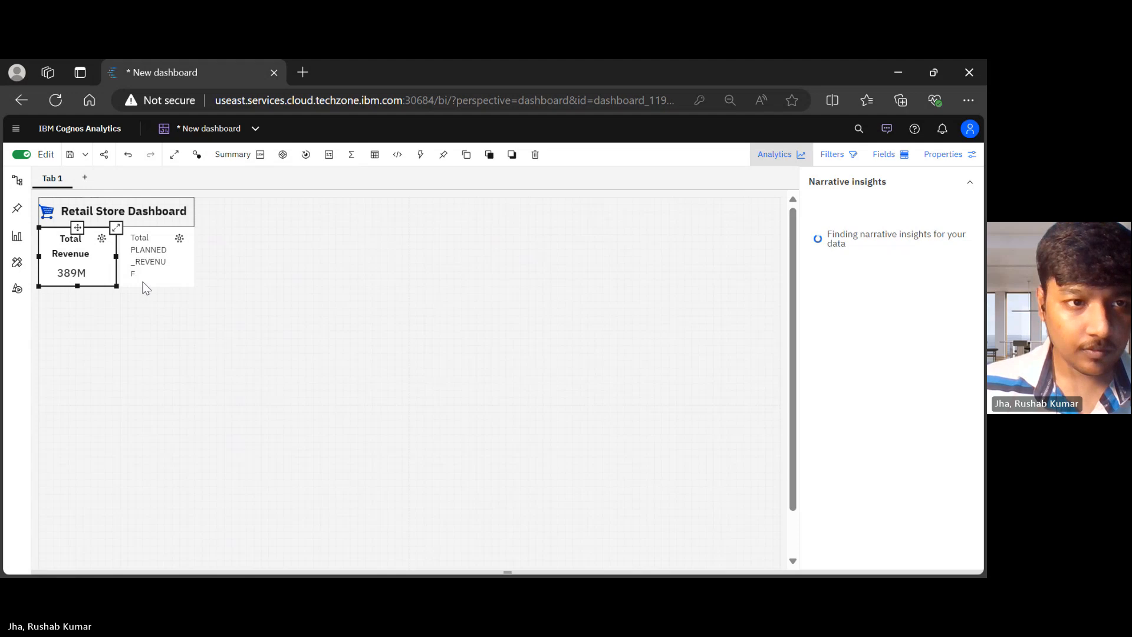
{"action": "left_click", "coordinate": [145, 286]}
{"action": "left_click_drag", "start_coordinate": [118, 287], "coordinate": [114, 289]}
{"action": "left_click", "coordinate": [199, 300]}
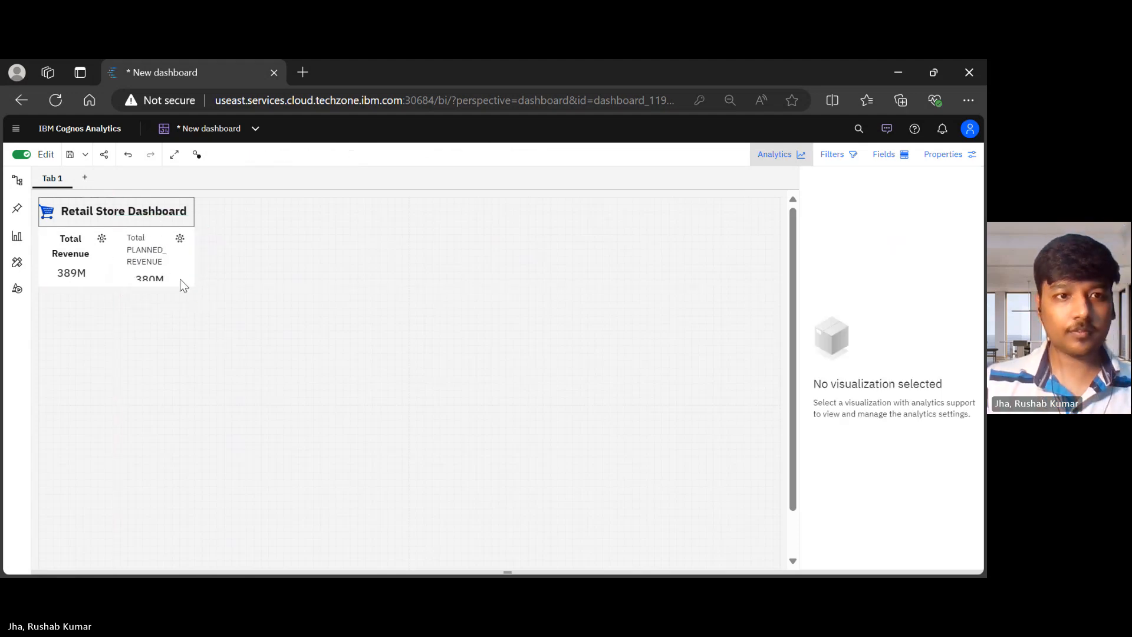
Retitle the planned revenue card as "Total Planned Revenue".
{"action": "left_click", "coordinate": [169, 269]}
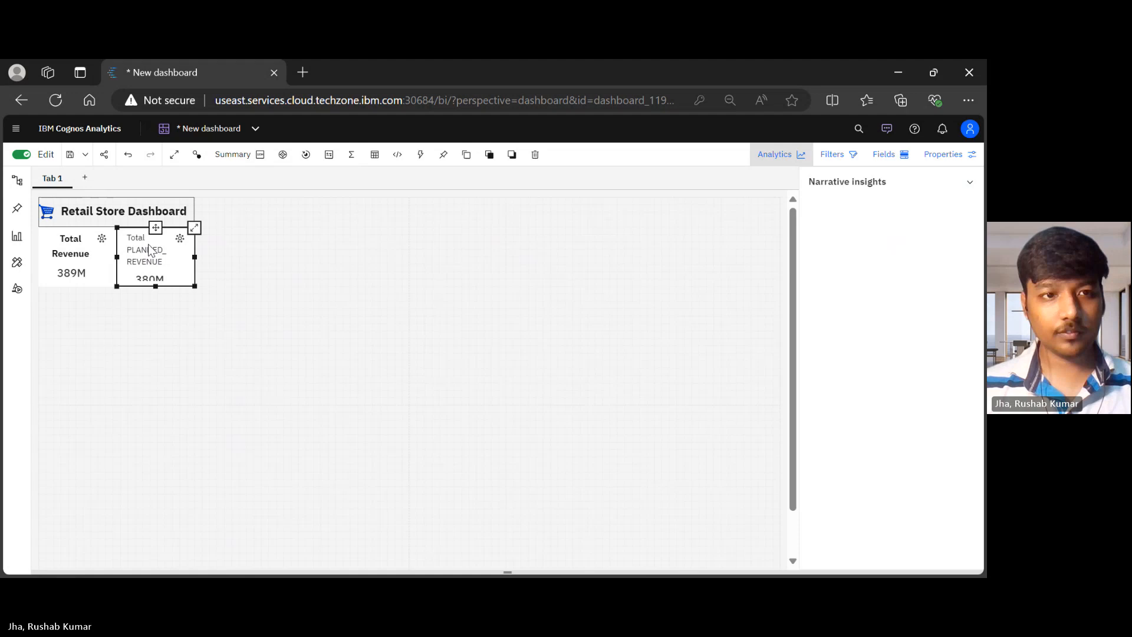
{"action": "left_click", "coordinate": [100, 263]}
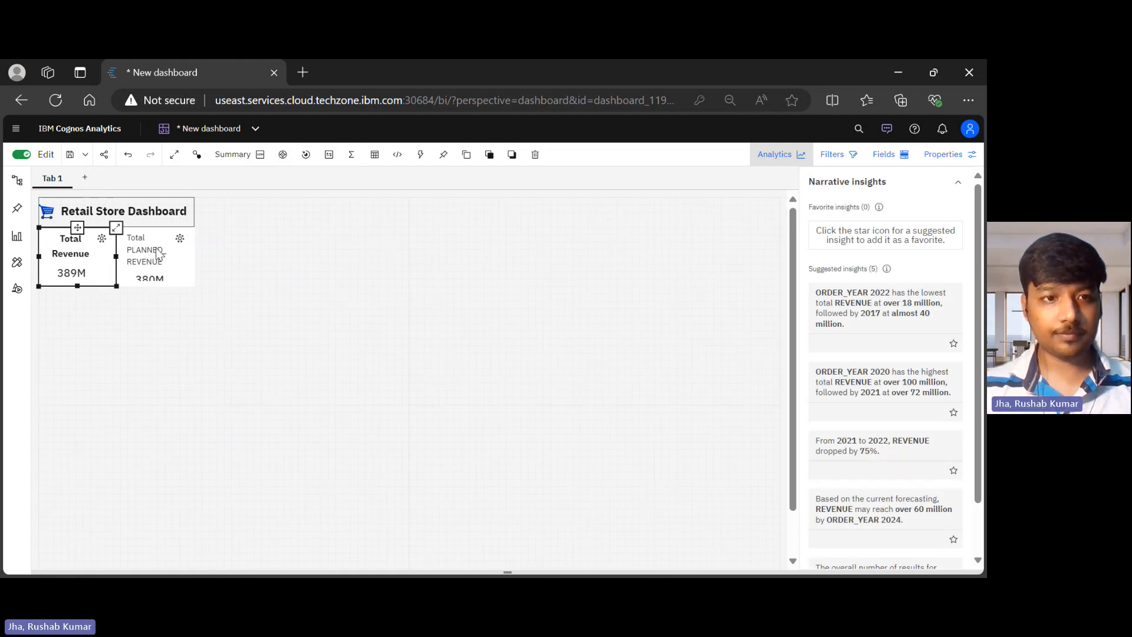
{"action": "double_click", "coordinate": [159, 253]}
{"action": "key", "text": "BackSpace"}
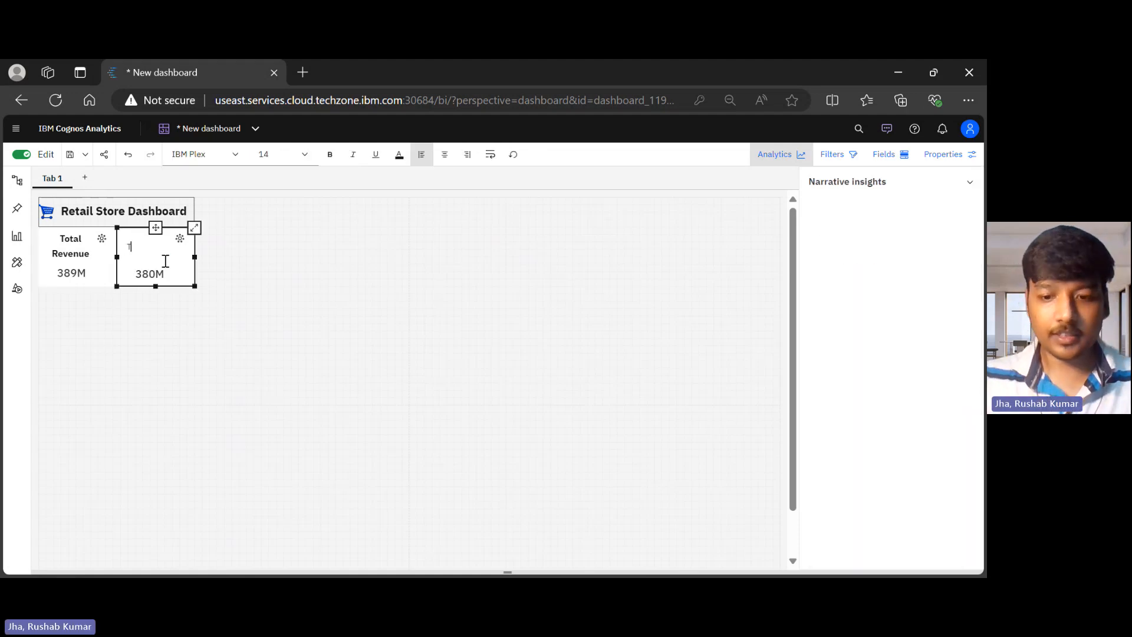
{"action": "type", "text": "Total Pla"}
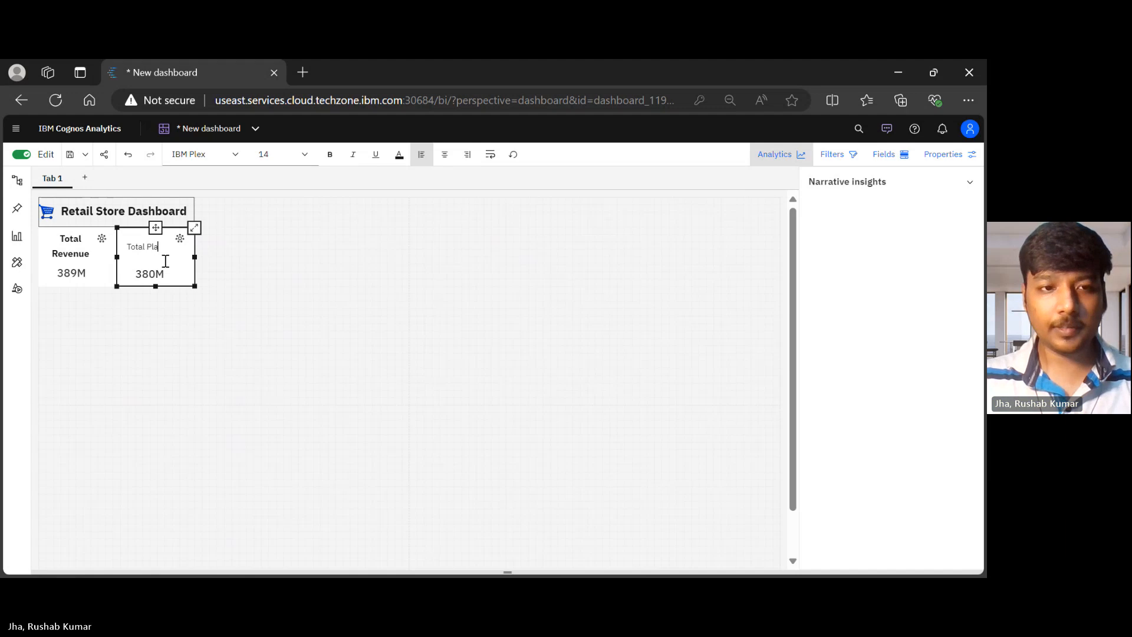
{"action": "type", "text": "nned Revenue"}
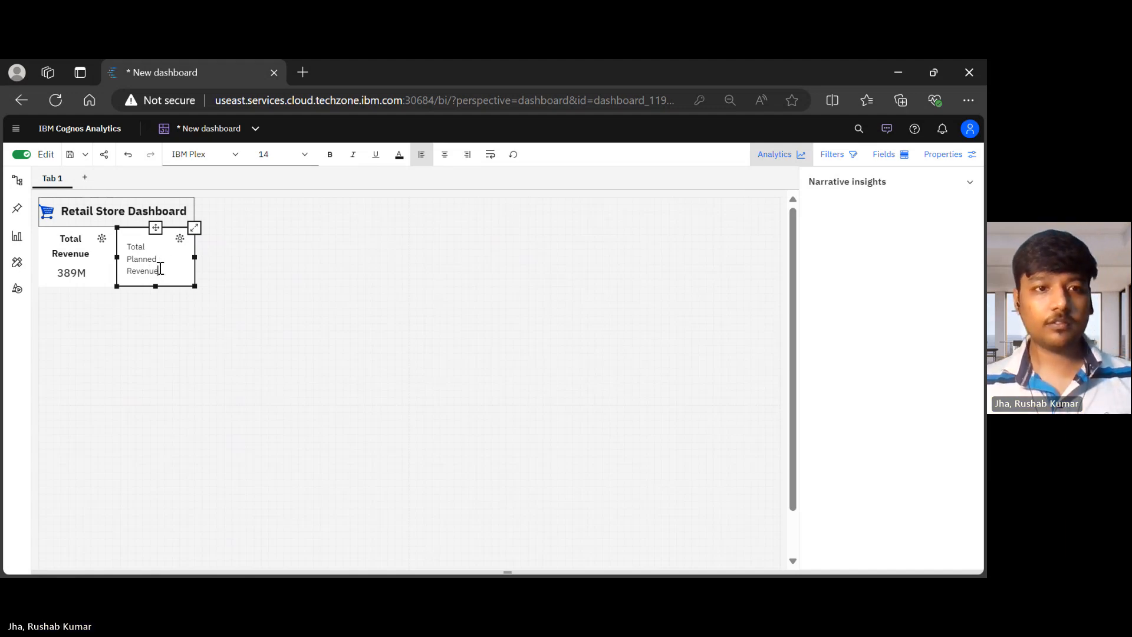
Format the planned revenue card's title as bold, size 16 and centred.
{"action": "key", "text": "ctrl+a"}
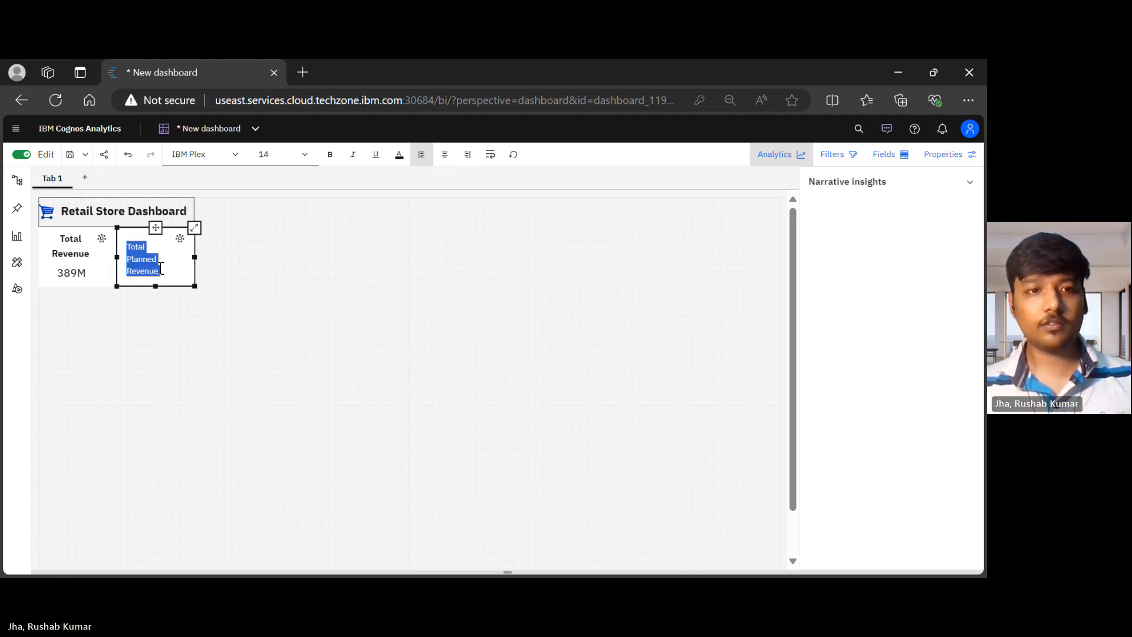
{"action": "left_click", "coordinate": [329, 154]}
{"action": "left_click", "coordinate": [286, 272]}
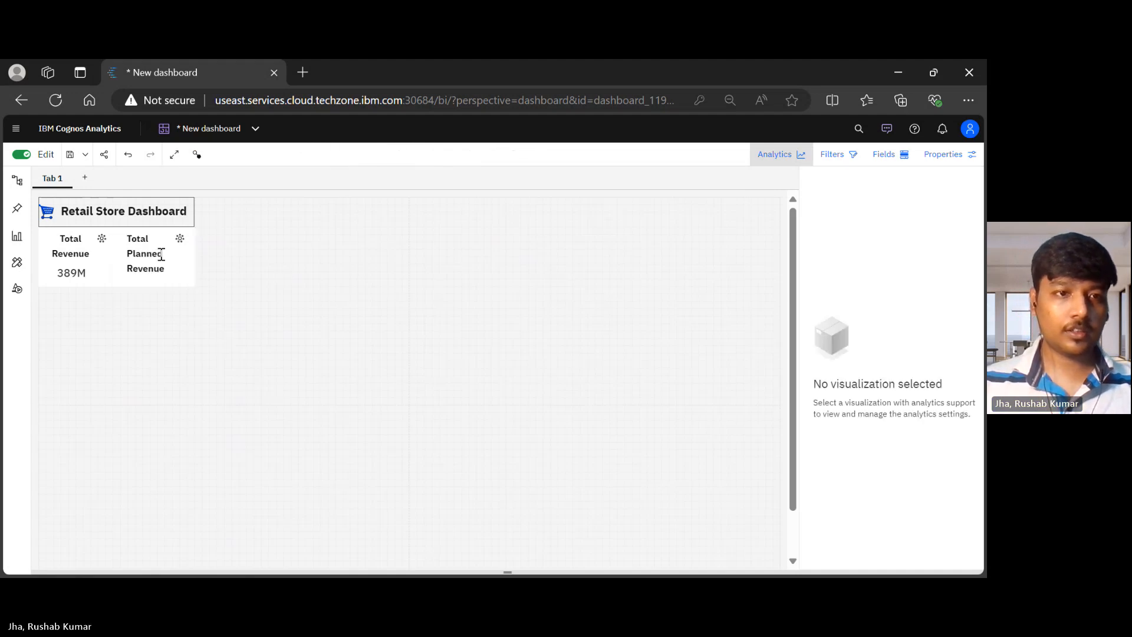
{"action": "left_click", "coordinate": [788, 156]}
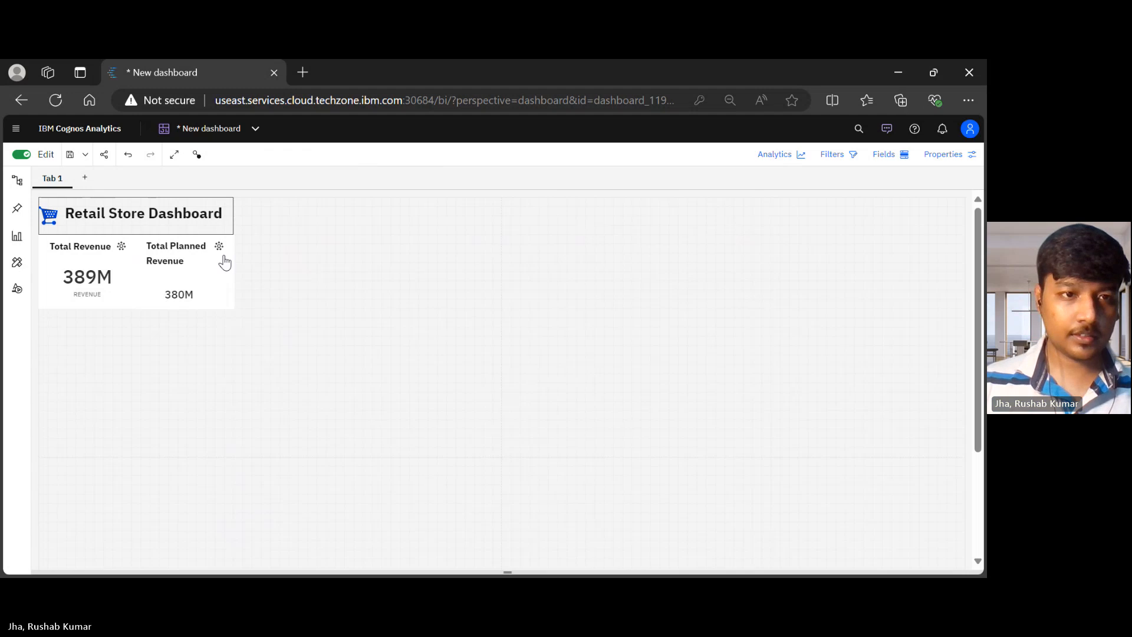
{"action": "left_click", "coordinate": [171, 249]}
{"action": "left_click", "coordinate": [171, 250]}
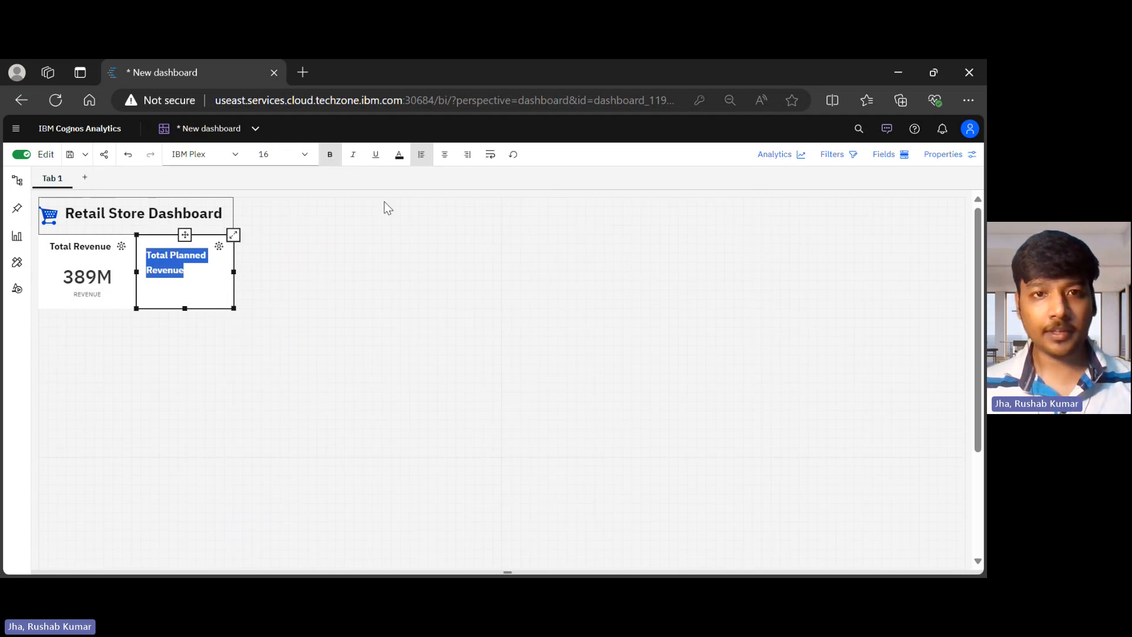
{"action": "left_click", "coordinate": [445, 154]}
{"action": "left_click", "coordinate": [338, 308]}
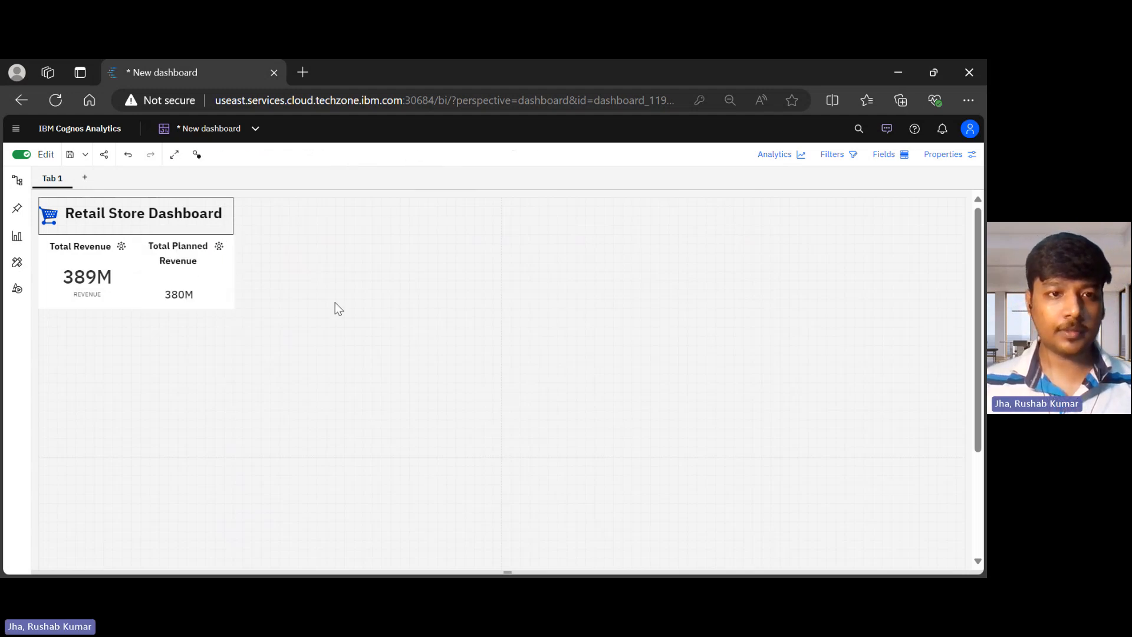
{"action": "left_click", "coordinate": [113, 281]}
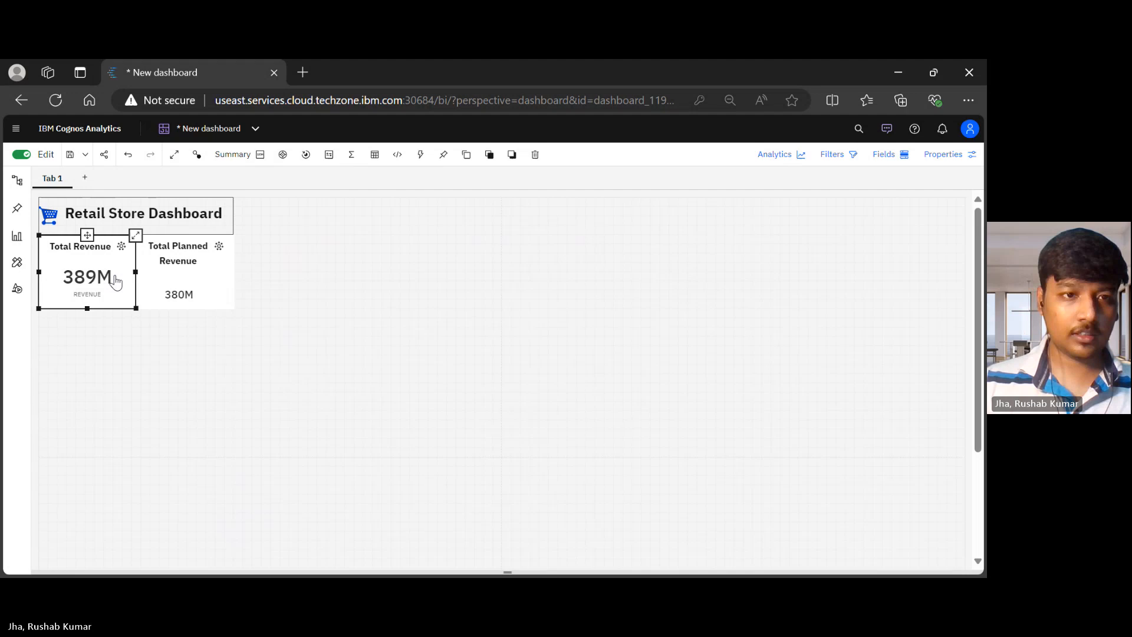
{"action": "left_click", "coordinate": [196, 294]}
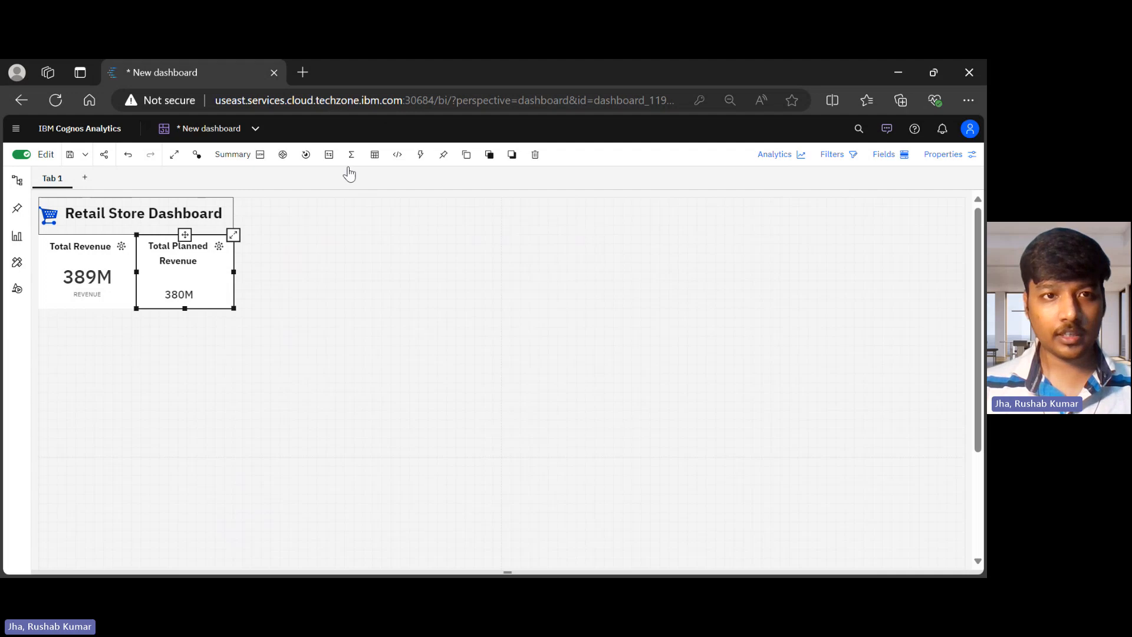
{"action": "left_click", "coordinate": [172, 157]}
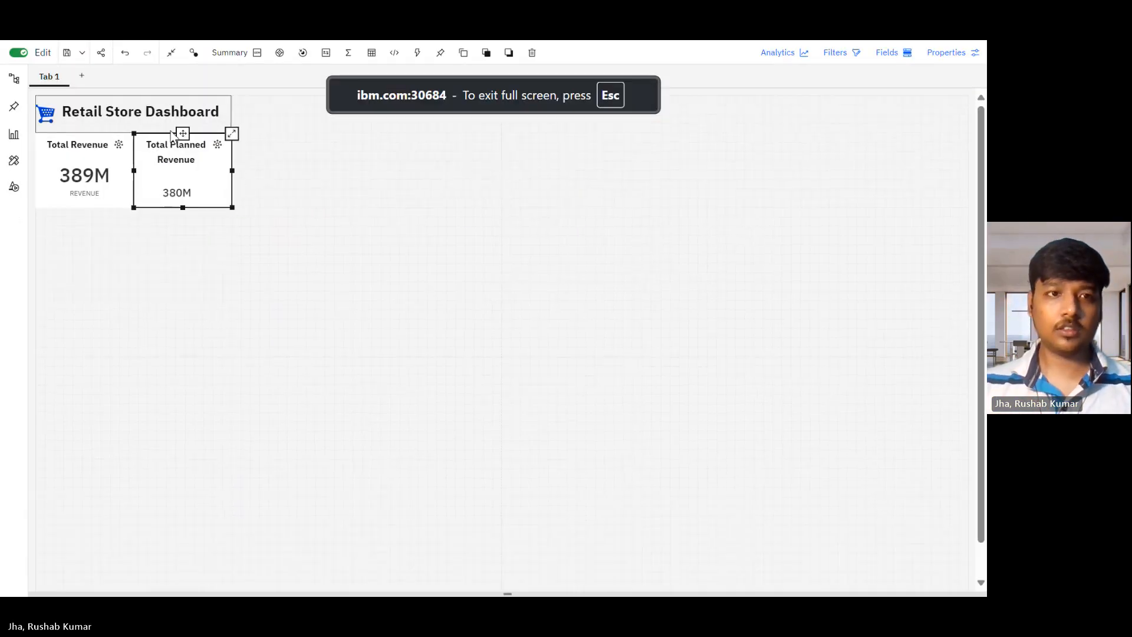
{"action": "key", "text": "Escape"}
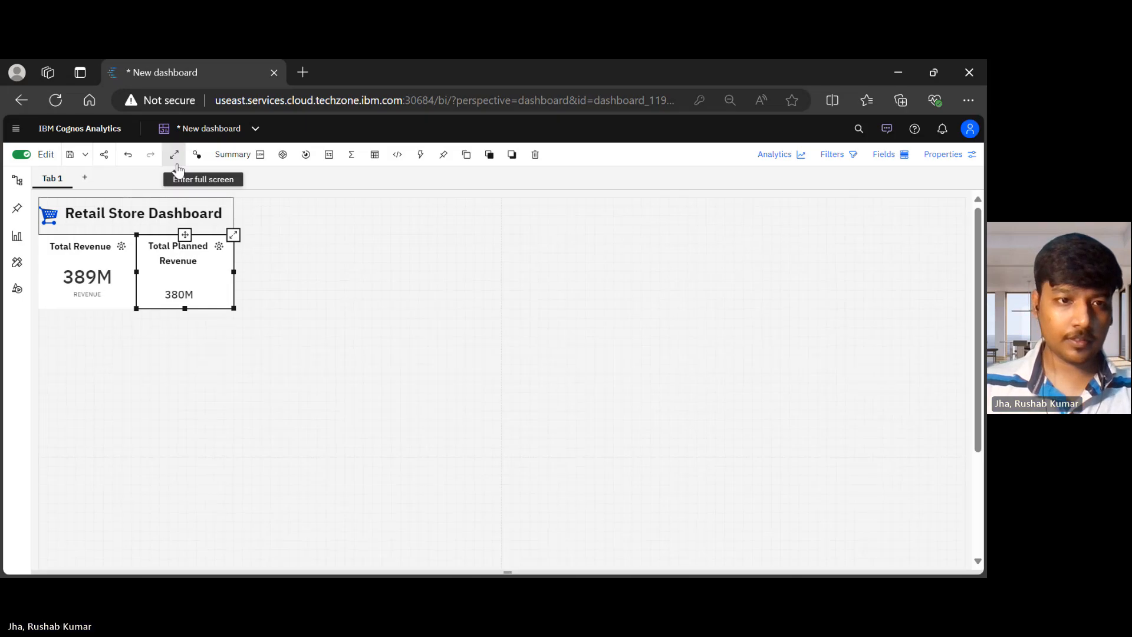
{"action": "left_click_drag", "start_coordinate": [234, 309], "coordinate": [256, 332]}
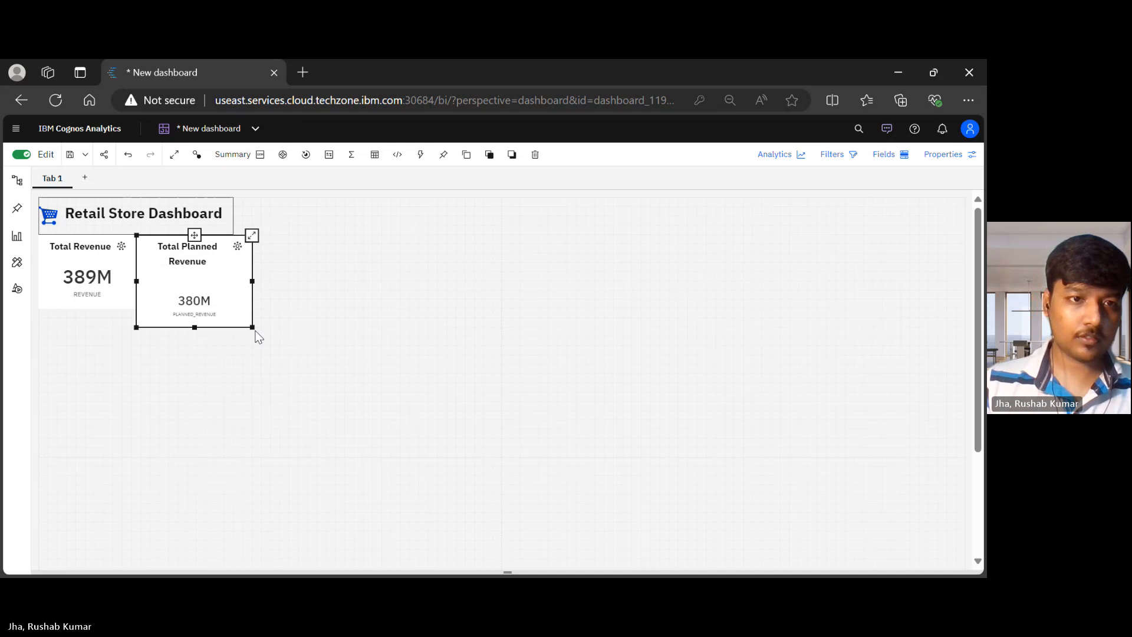
{"action": "key", "text": "ctrl+z"}
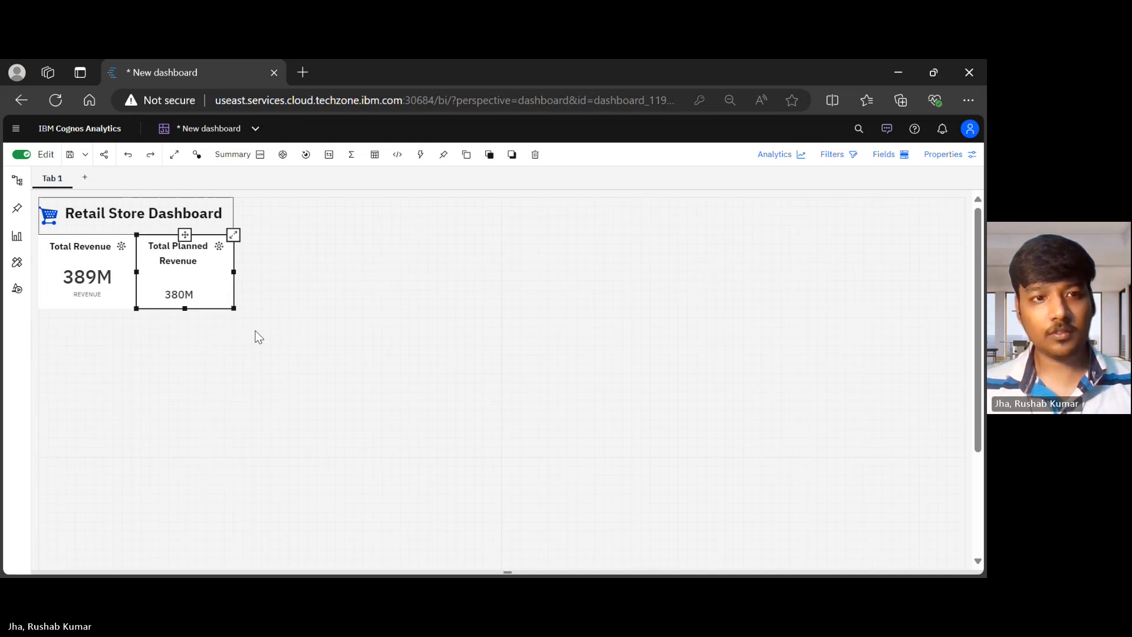
Reduce the planned revenue card's title to size 14.
{"action": "double_click", "coordinate": [192, 260]}
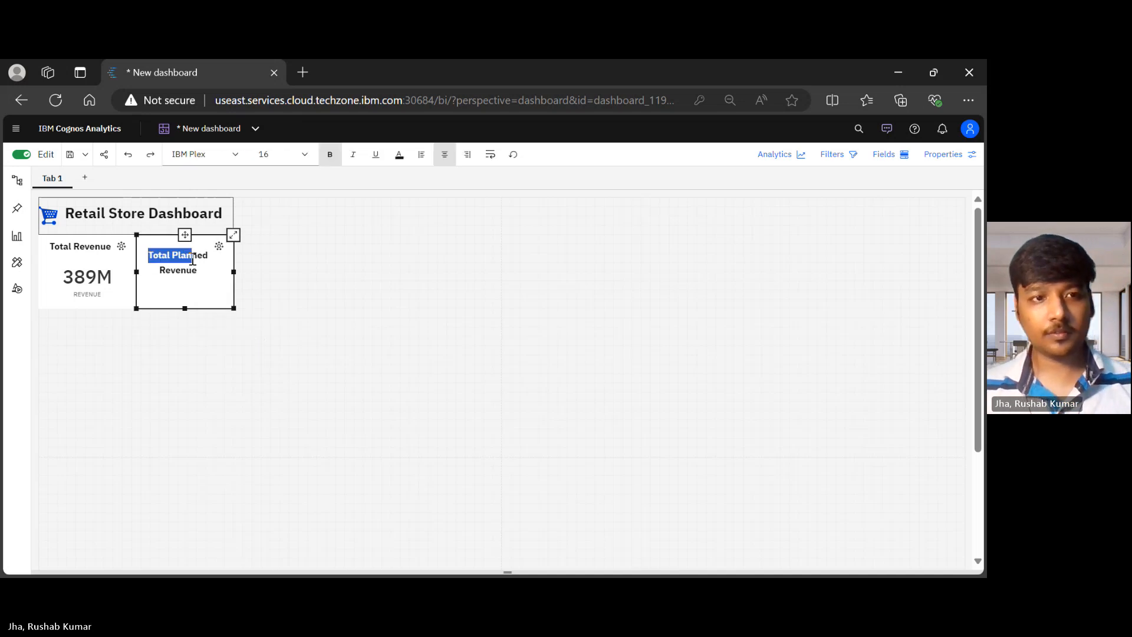
{"action": "left_click", "coordinate": [308, 156]}
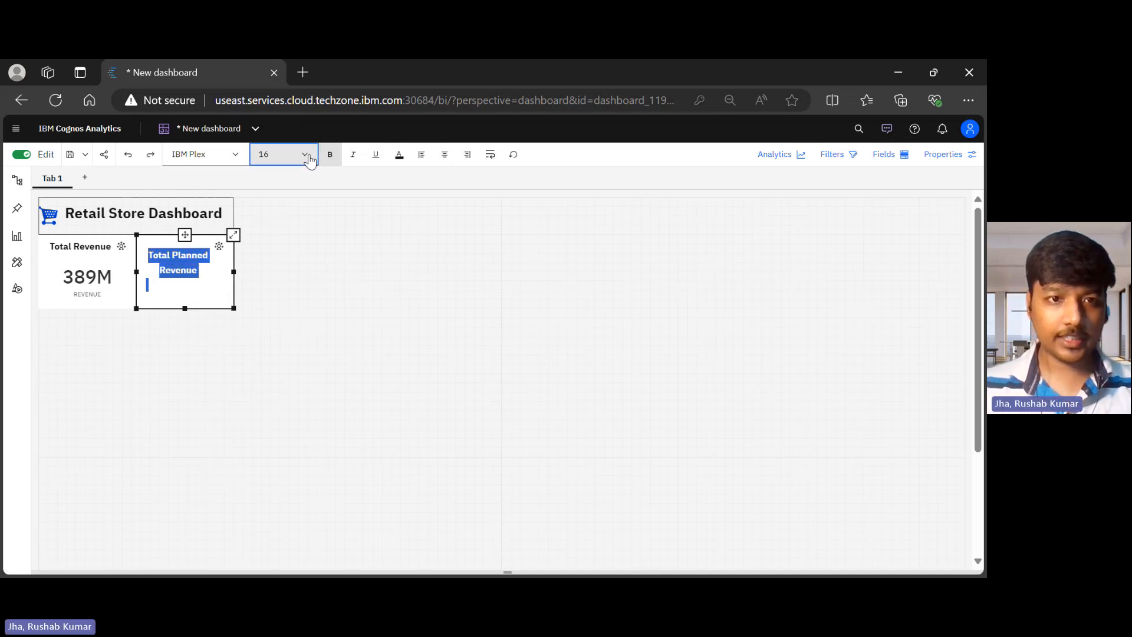
{"action": "left_click", "coordinate": [285, 326]}
{"action": "left_click", "coordinate": [285, 326]}
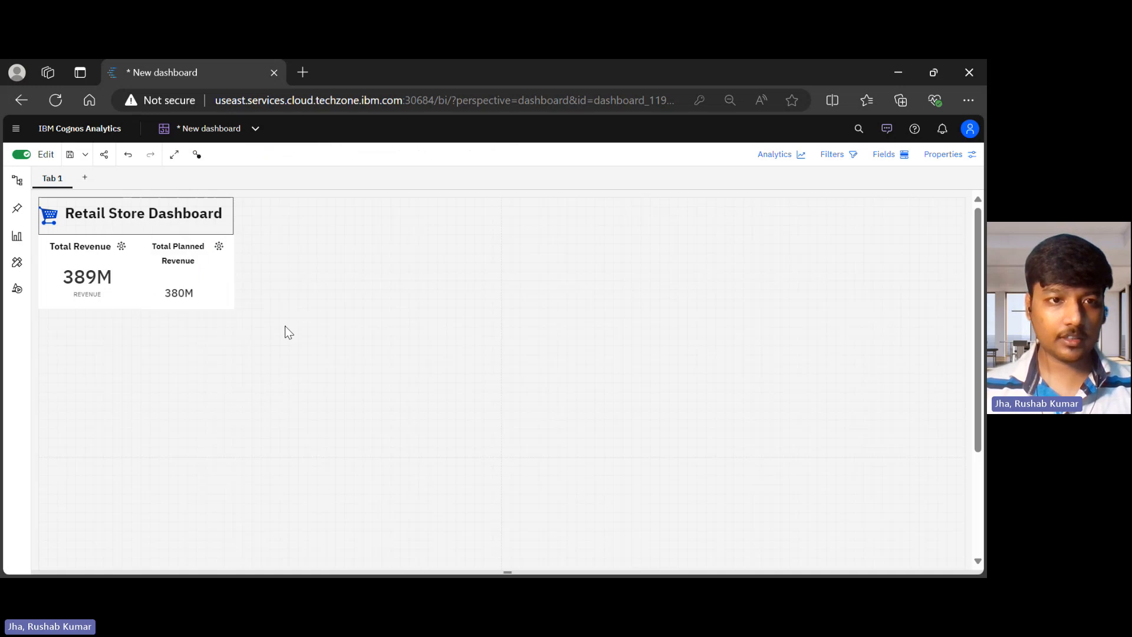
Set the "Total Revenue" card's title to size 14 to match the neighbouring card's title.
{"action": "left_click", "coordinate": [91, 263]}
{"action": "double_click", "coordinate": [76, 249]}
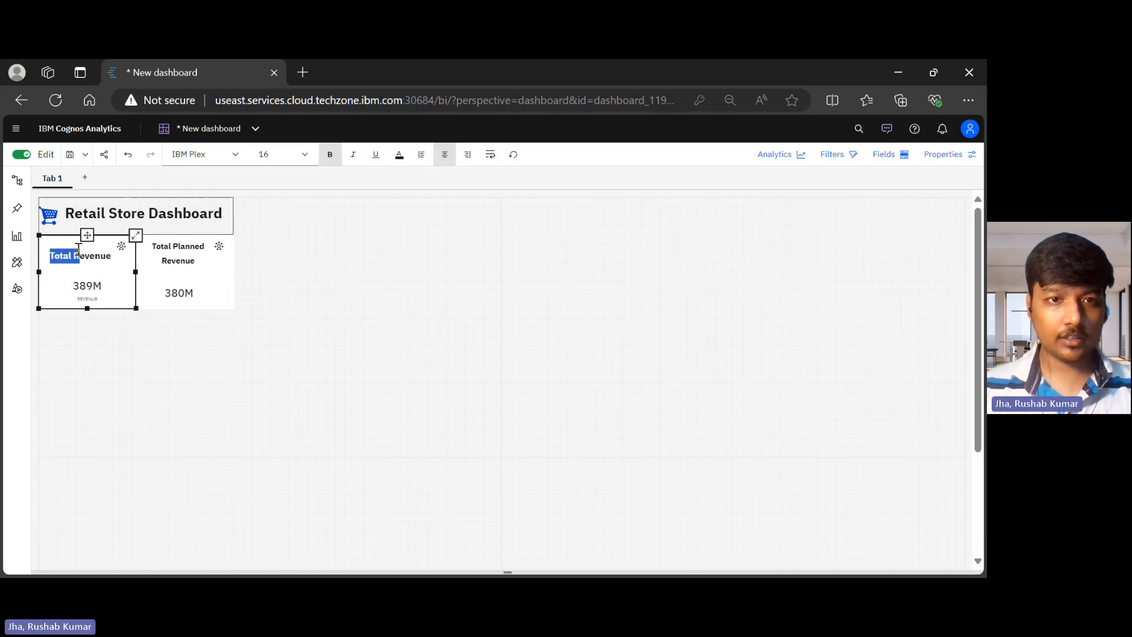
{"action": "key", "text": "ctrl+a"}
{"action": "left_click", "coordinate": [310, 158]}
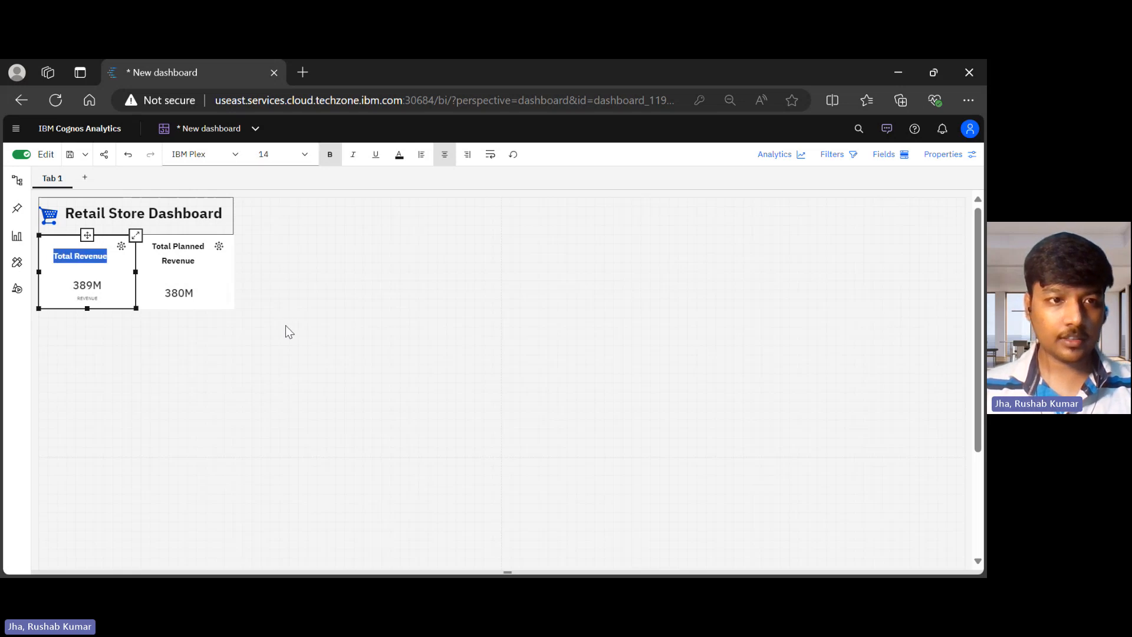
{"action": "left_click", "coordinate": [202, 287]}
{"action": "left_click", "coordinate": [216, 229]}
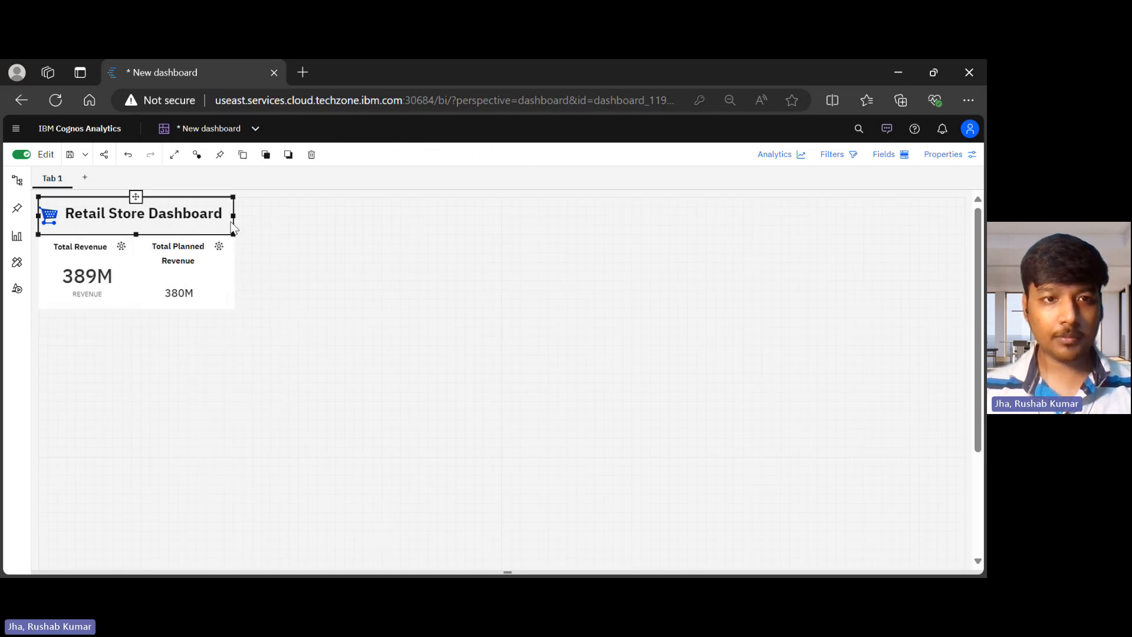
Widen the "Retail Store Dashboard" header box slightly and shift the planned revenue card right, towards the header's right edge.
{"action": "left_click_drag", "start_coordinate": [235, 235], "coordinate": [252, 240]}
{"action": "left_click", "coordinate": [216, 250]}
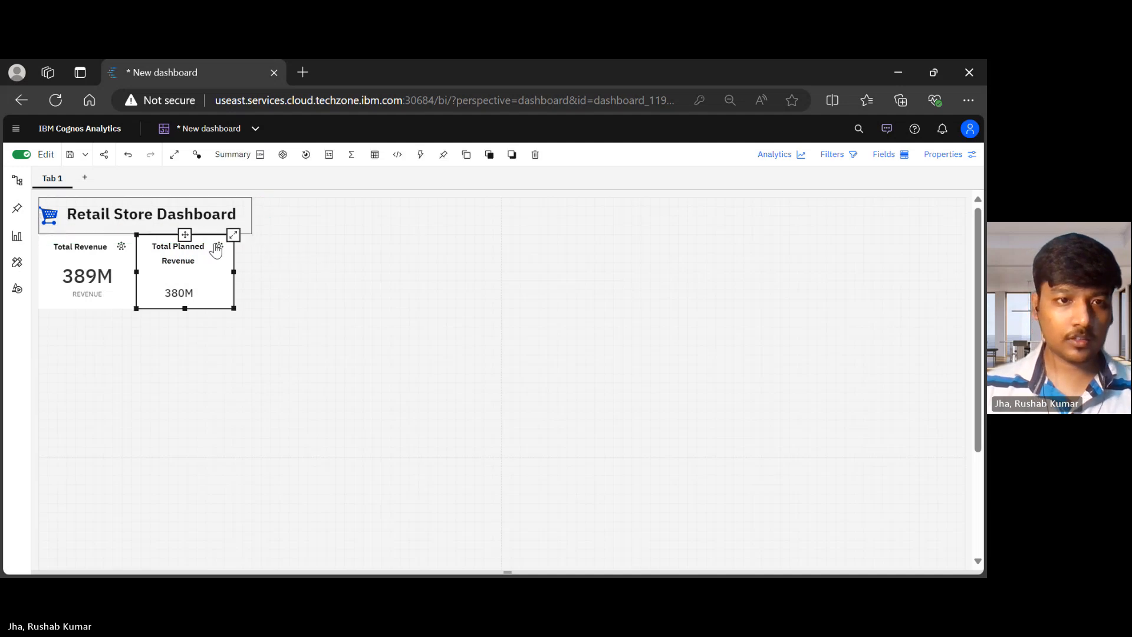
{"action": "left_click", "coordinate": [782, 154]}
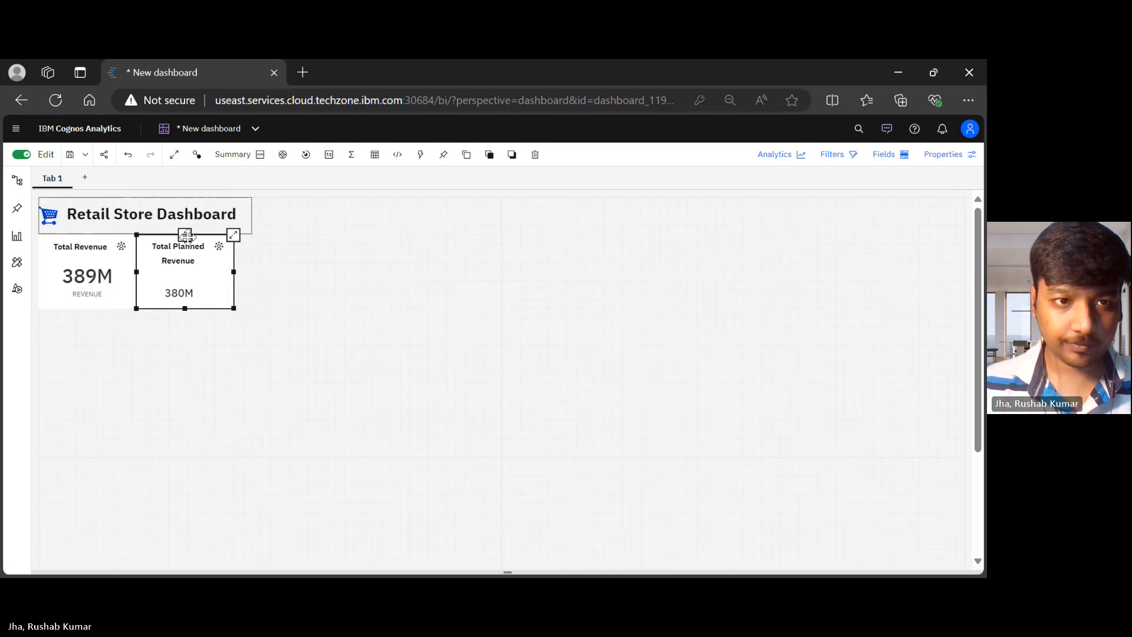
{"action": "left_click_drag", "start_coordinate": [185, 235], "coordinate": [199, 241]}
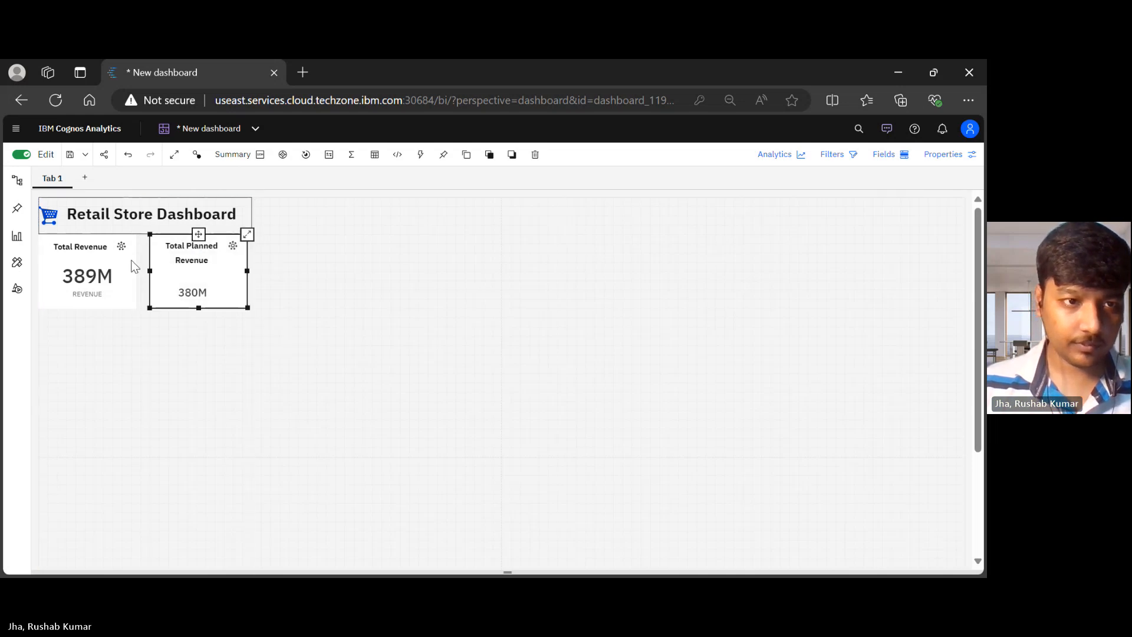
Enlarge the "Total Revenue" card and place the planned revenue card flush beside it, stretched down to the same bottom edge.
{"action": "left_click", "coordinate": [133, 262]}
{"action": "mouse_move", "coordinate": [137, 310]}
{"action": "left_mouse_down"}
{"action": "mouse_move", "coordinate": [141, 342]}
{"action": "mouse_move", "coordinate": [142, 317]}
{"action": "left_mouse_up"}
{"action": "left_click", "coordinate": [176, 304]}
{"action": "double_click", "coordinate": [218, 249]}
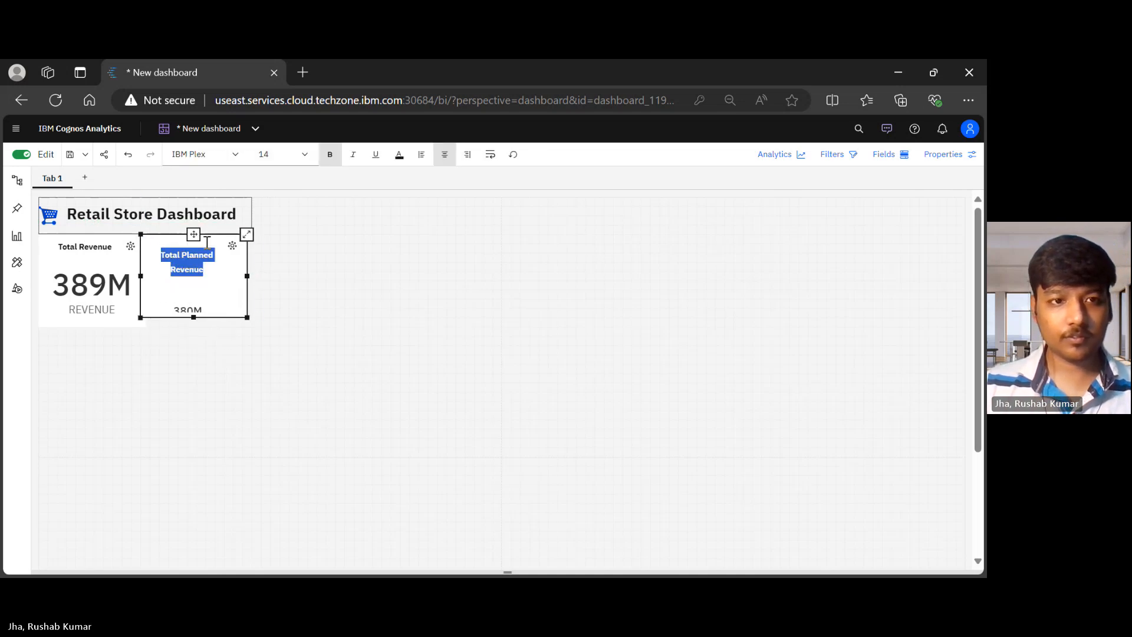
{"action": "left_click_drag", "start_coordinate": [194, 234], "coordinate": [200, 235]}
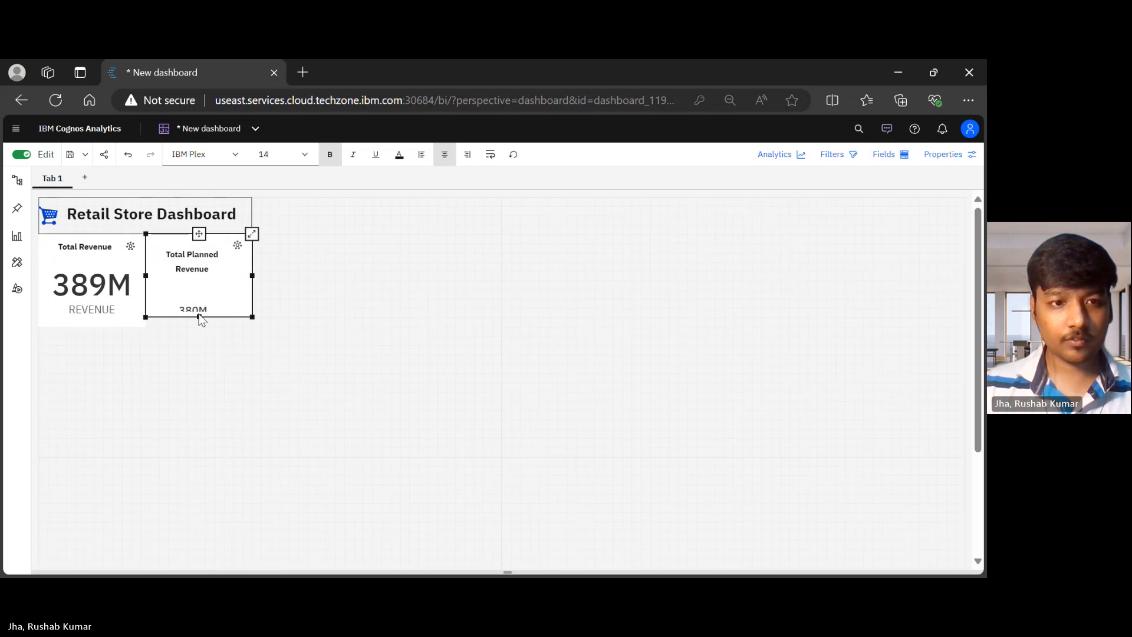
{"action": "left_click_drag", "start_coordinate": [199, 319], "coordinate": [200, 328]}
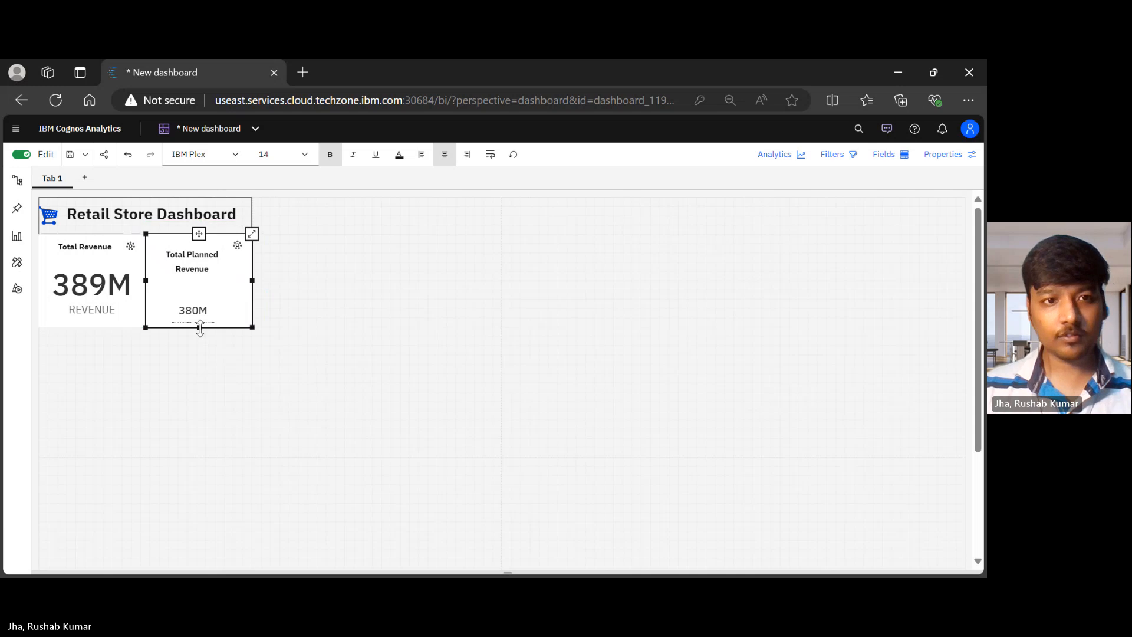
{"action": "left_click", "coordinate": [264, 287]}
Reduce the "Total Revenue" card slightly in width and height beneath the header.
{"action": "left_click", "coordinate": [89, 289]}
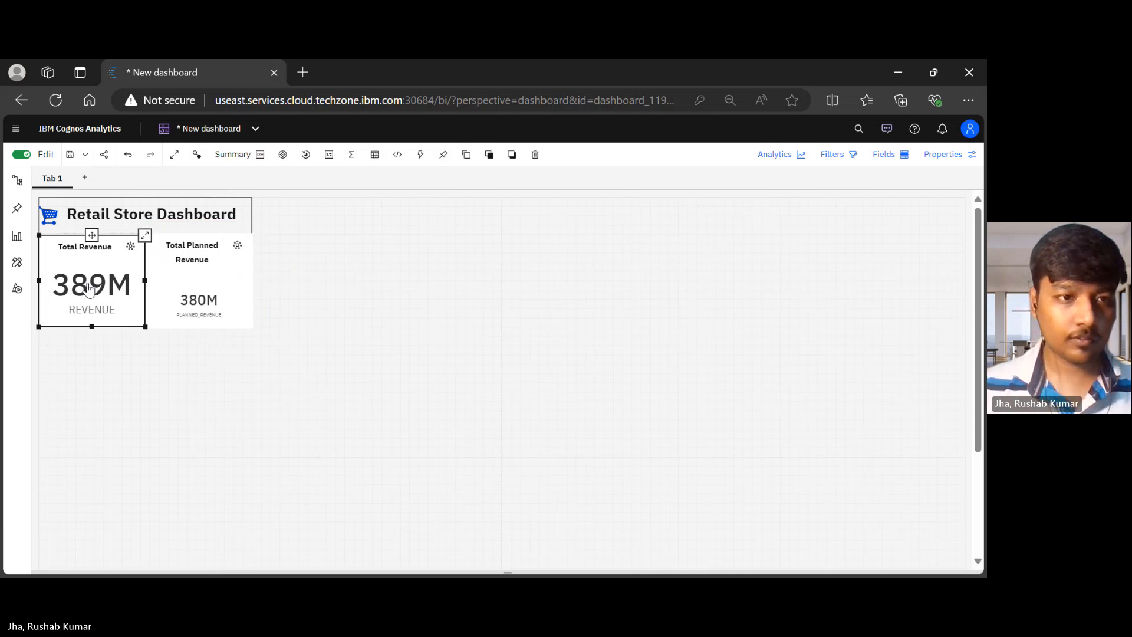
{"action": "left_click", "coordinate": [210, 220]}
{"action": "left_click", "coordinate": [138, 248]}
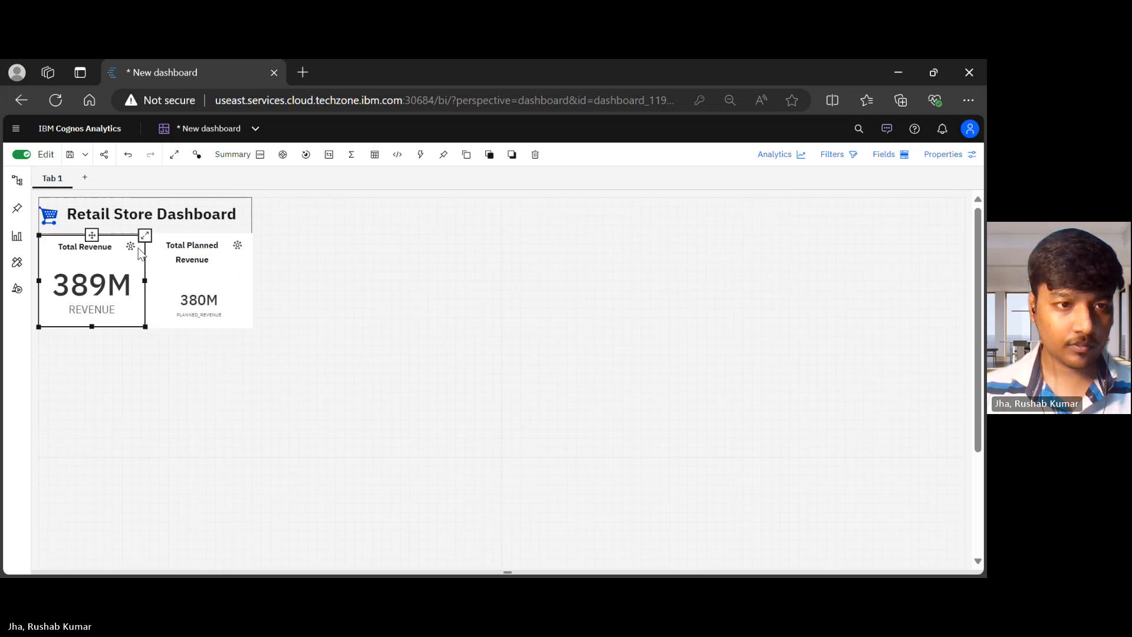
{"action": "left_click_drag", "start_coordinate": [146, 327], "coordinate": [140, 317]}
{"action": "left_click", "coordinate": [190, 312]}
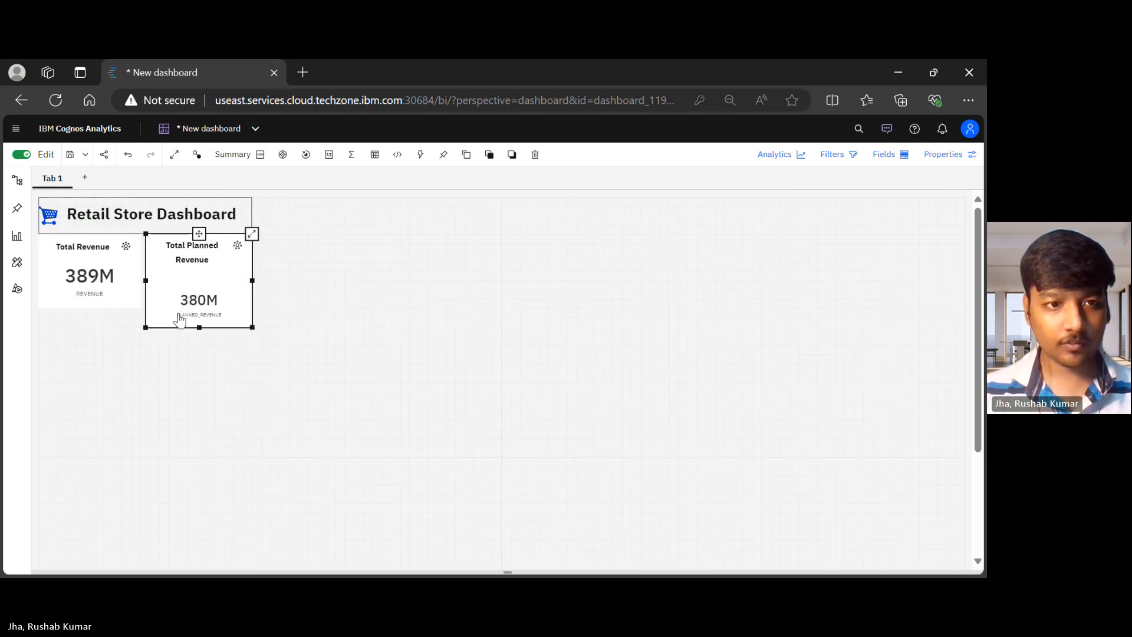
{"action": "left_click", "coordinate": [134, 285]}
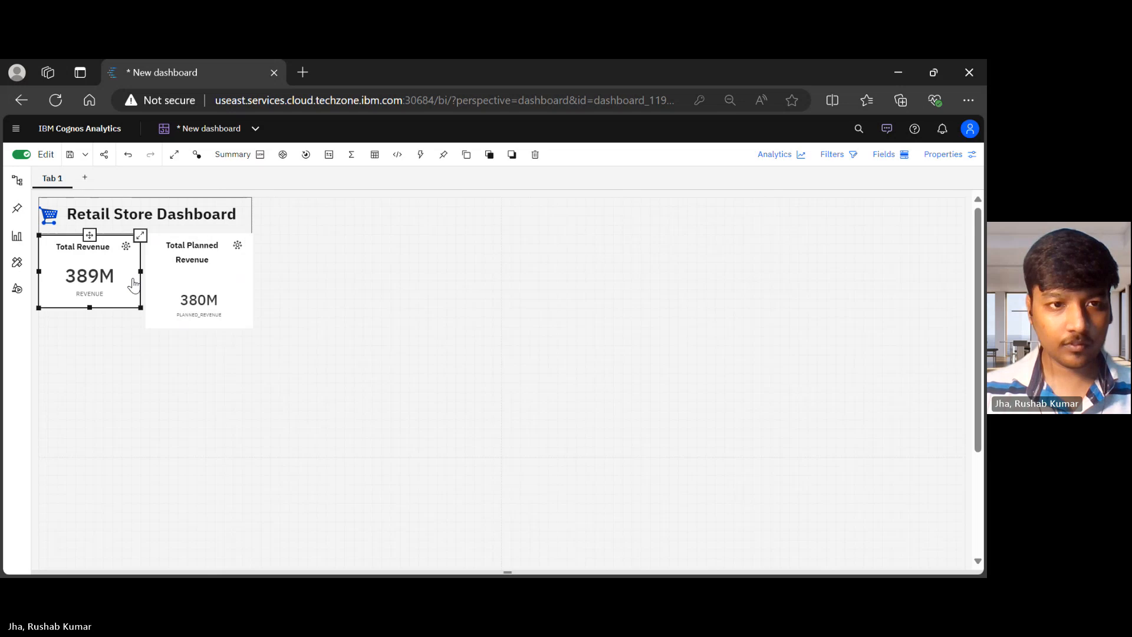
{"action": "left_click", "coordinate": [173, 267]}
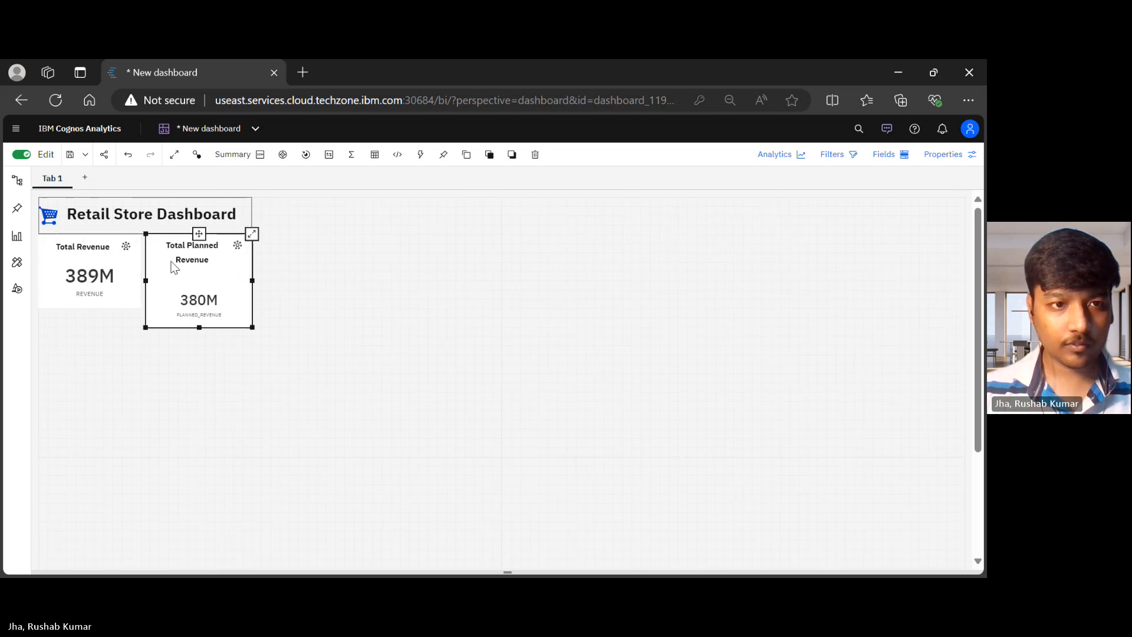
{"action": "left_click", "coordinate": [135, 269]}
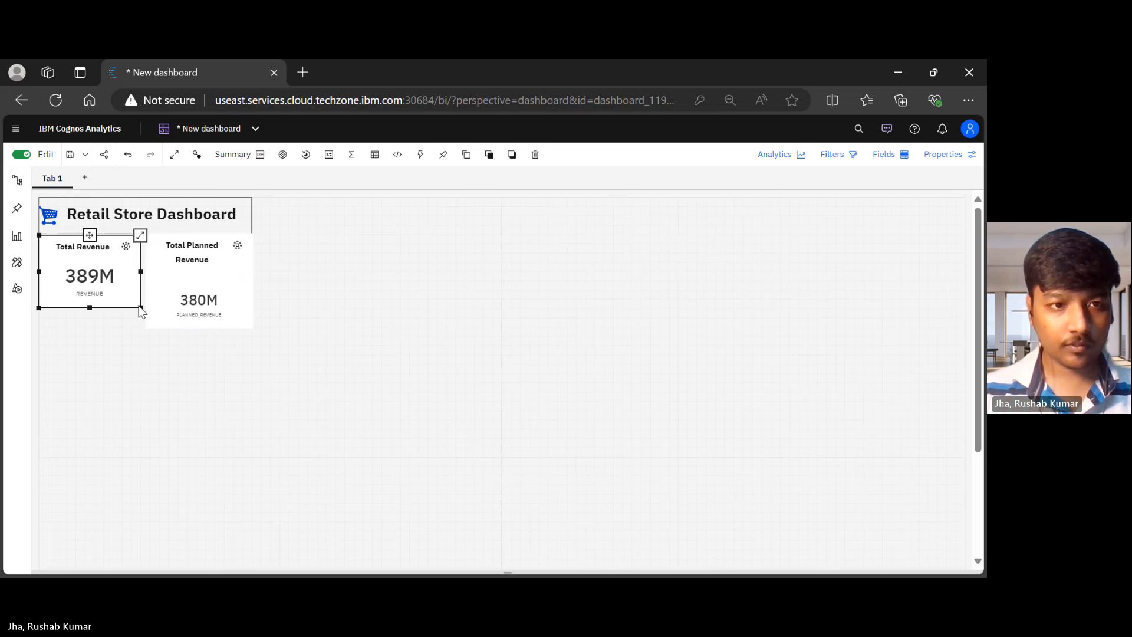
{"action": "left_click_drag", "start_coordinate": [141, 308], "coordinate": [140, 282]}
Extend the planned revenue card to meet the "Total Revenue" card and shorten it to the same bottom edge.
{"action": "left_click", "coordinate": [164, 303]}
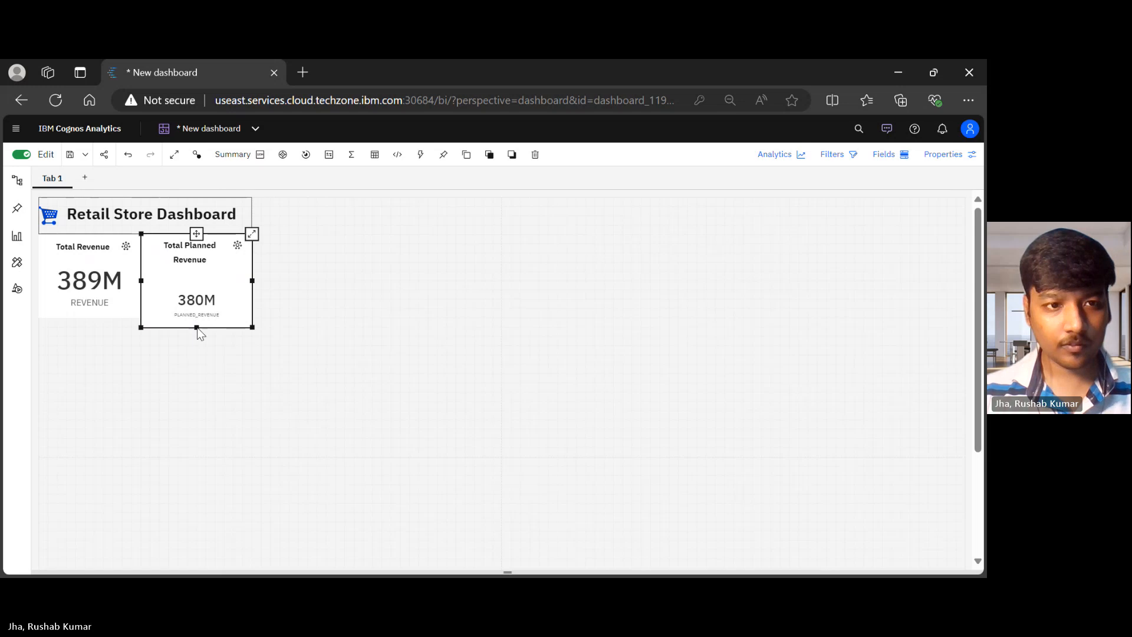
{"action": "left_click_drag", "start_coordinate": [196, 328], "coordinate": [197, 321]}
{"action": "left_click", "coordinate": [298, 306]}
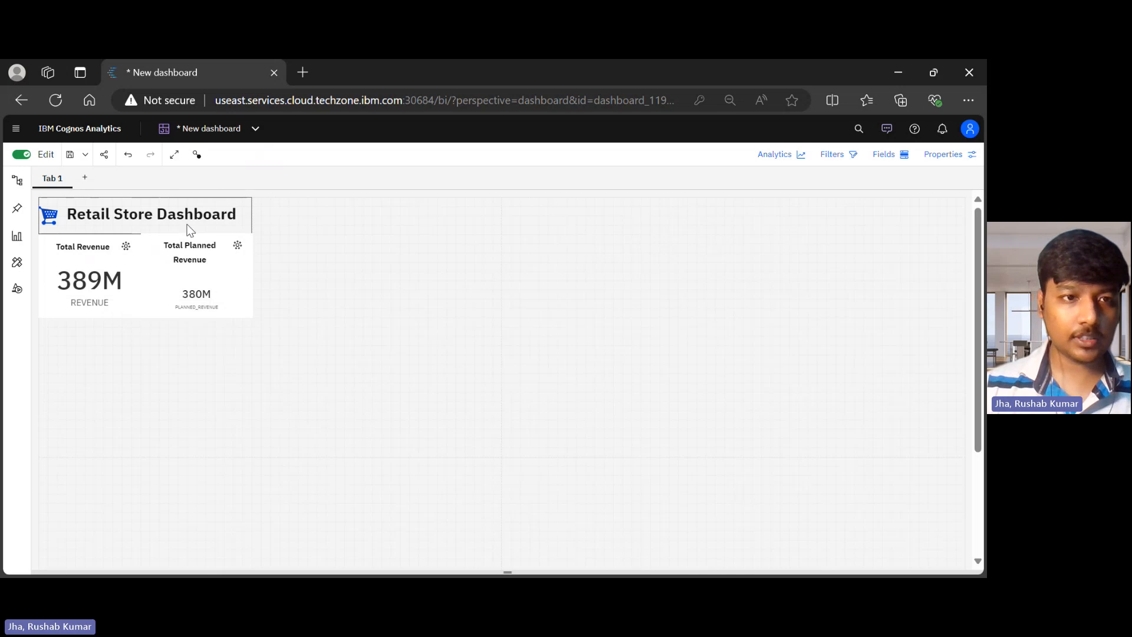
{"action": "left_click", "coordinate": [180, 240]}
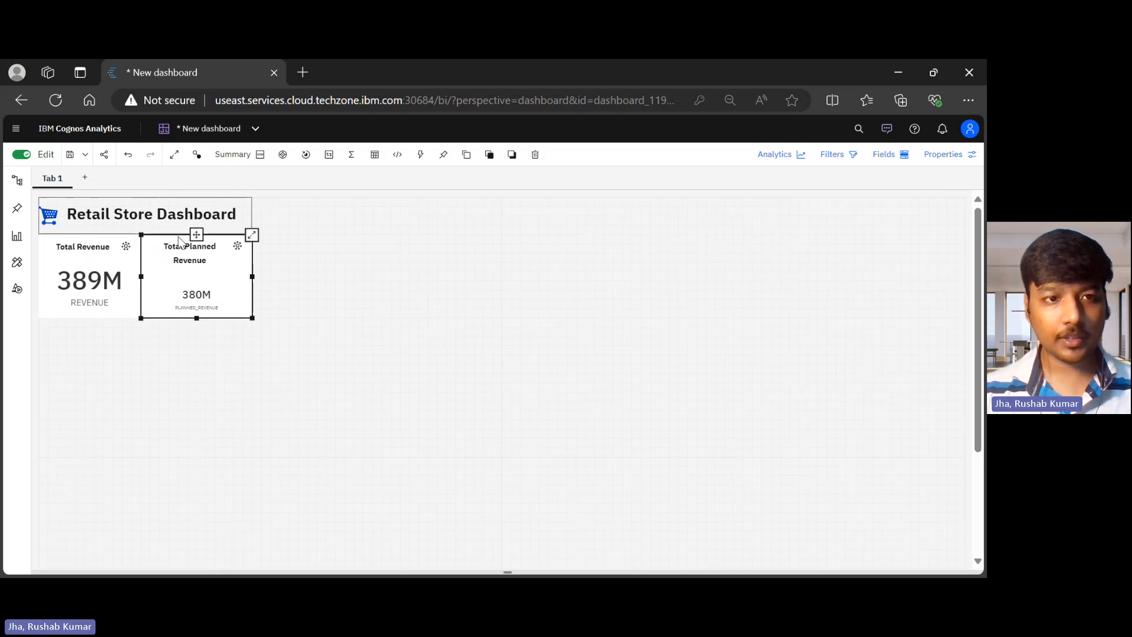
{"action": "left_click", "coordinate": [353, 266]}
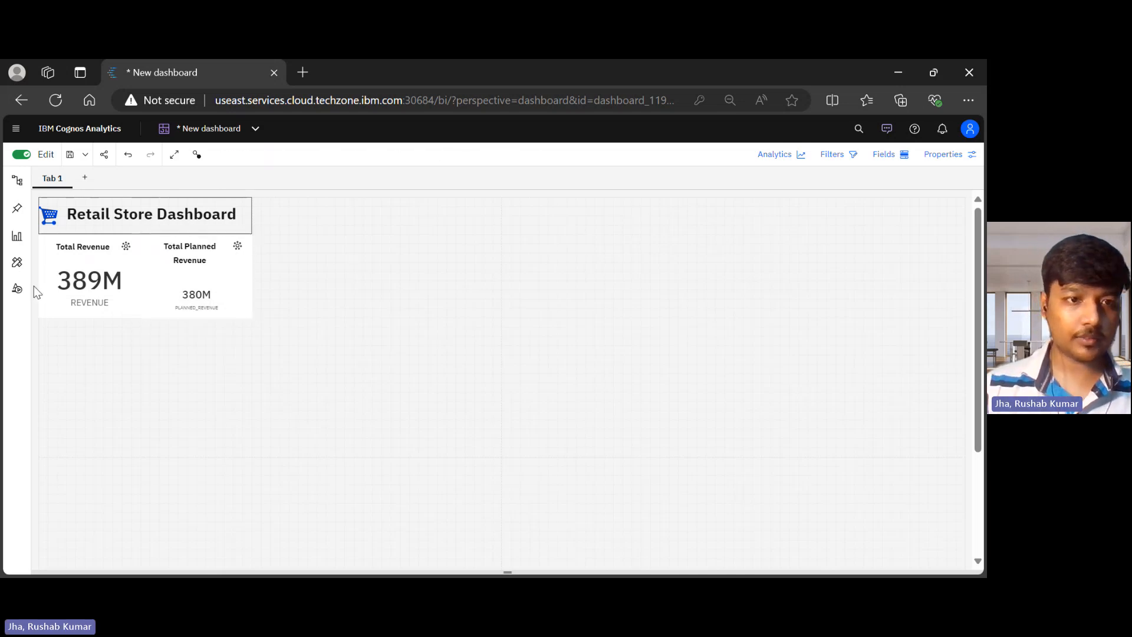
Give the "Total Revenue" card a light grey #E0E0E0 fill and a dark grey #525252 border.
{"action": "left_click", "coordinate": [94, 289]}
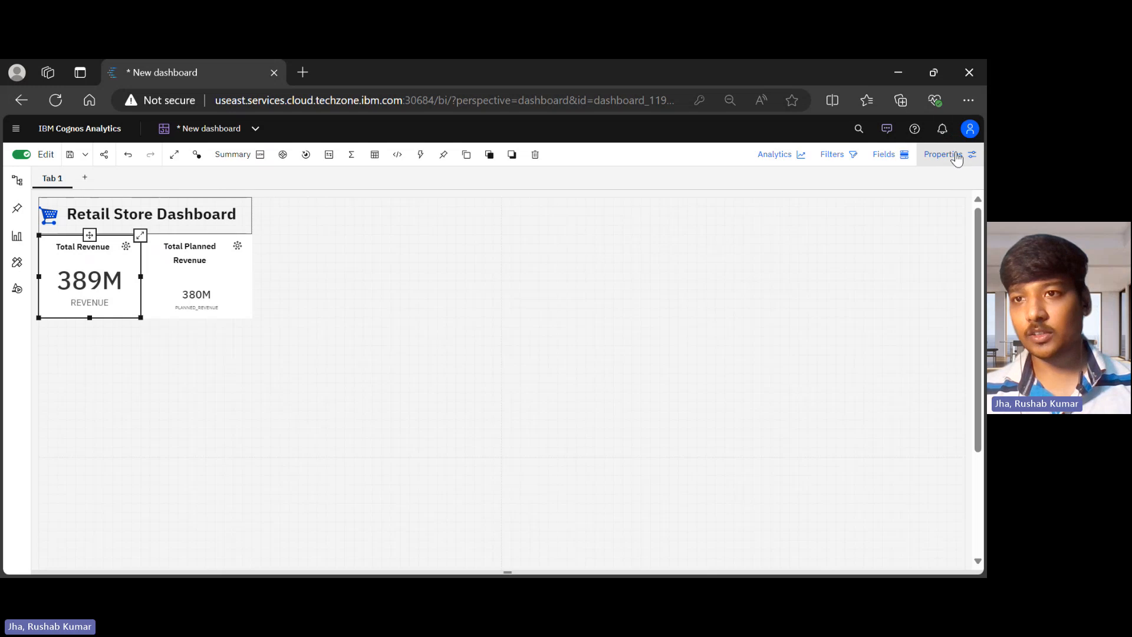
{"action": "left_click", "coordinate": [951, 155]}
{"action": "left_click", "coordinate": [879, 205]}
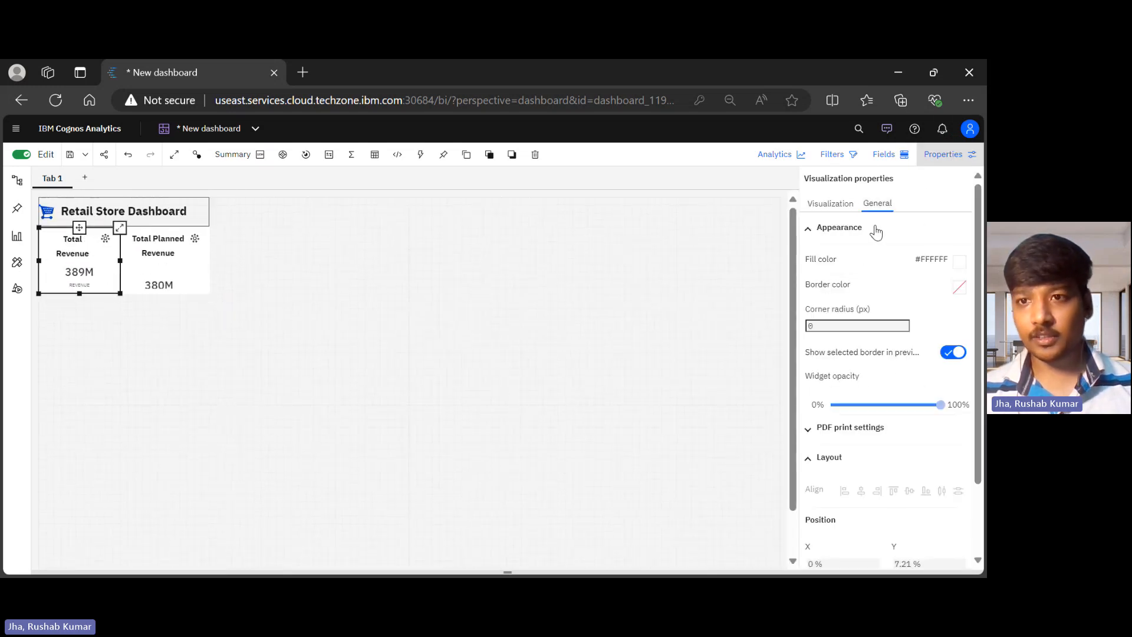
{"action": "left_click", "coordinate": [959, 263]}
{"action": "left_click", "coordinate": [876, 289]}
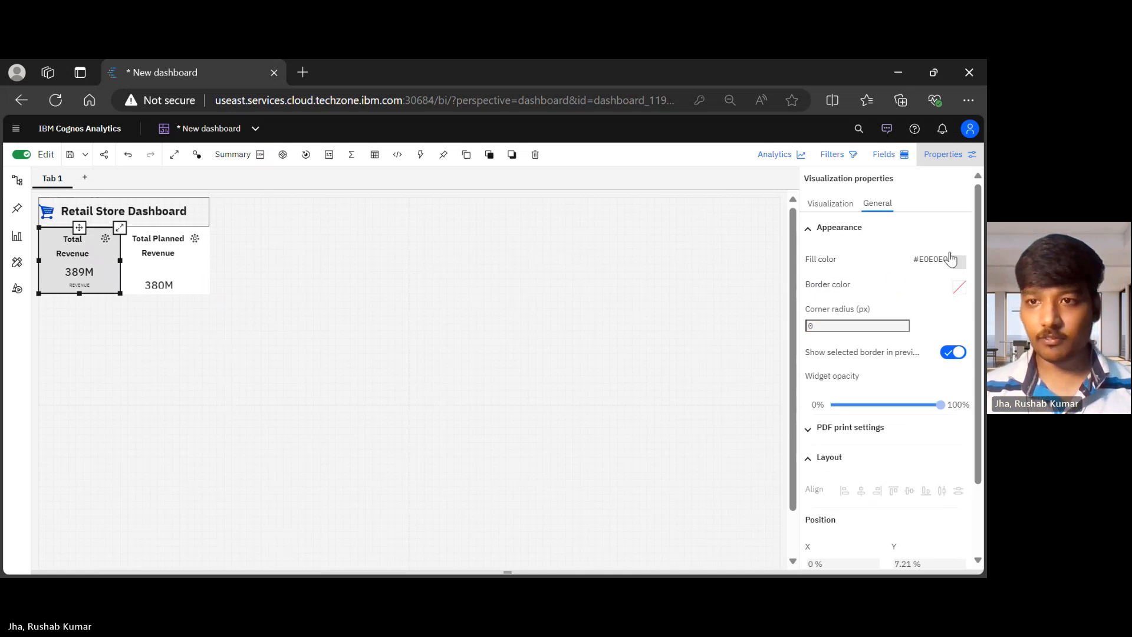
{"action": "left_click", "coordinate": [959, 287]}
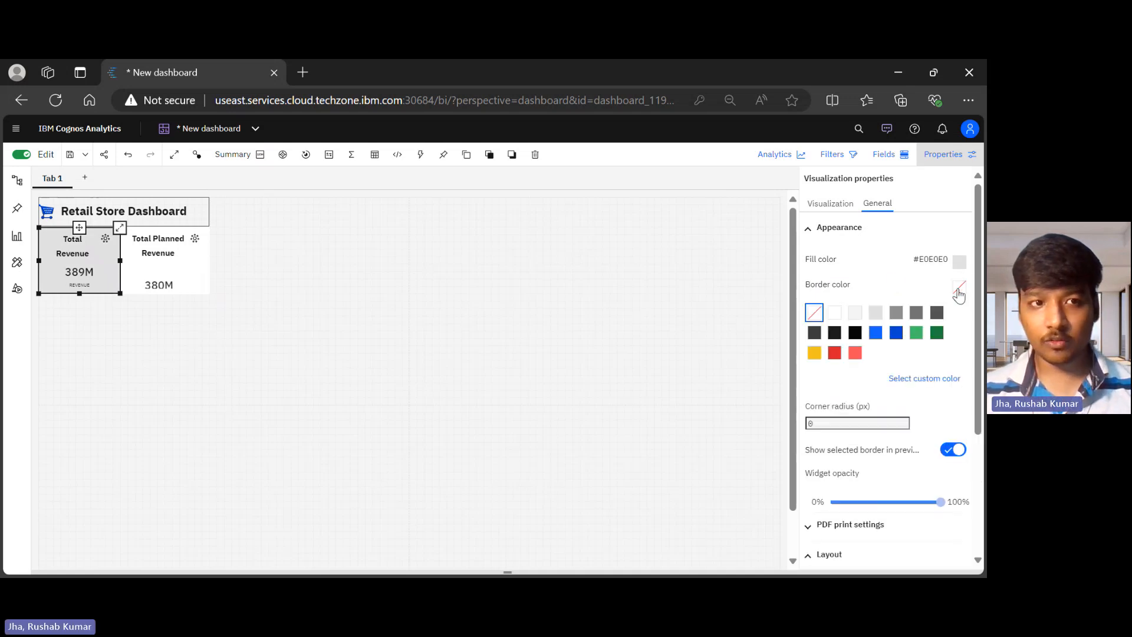
{"action": "left_click", "coordinate": [937, 312]}
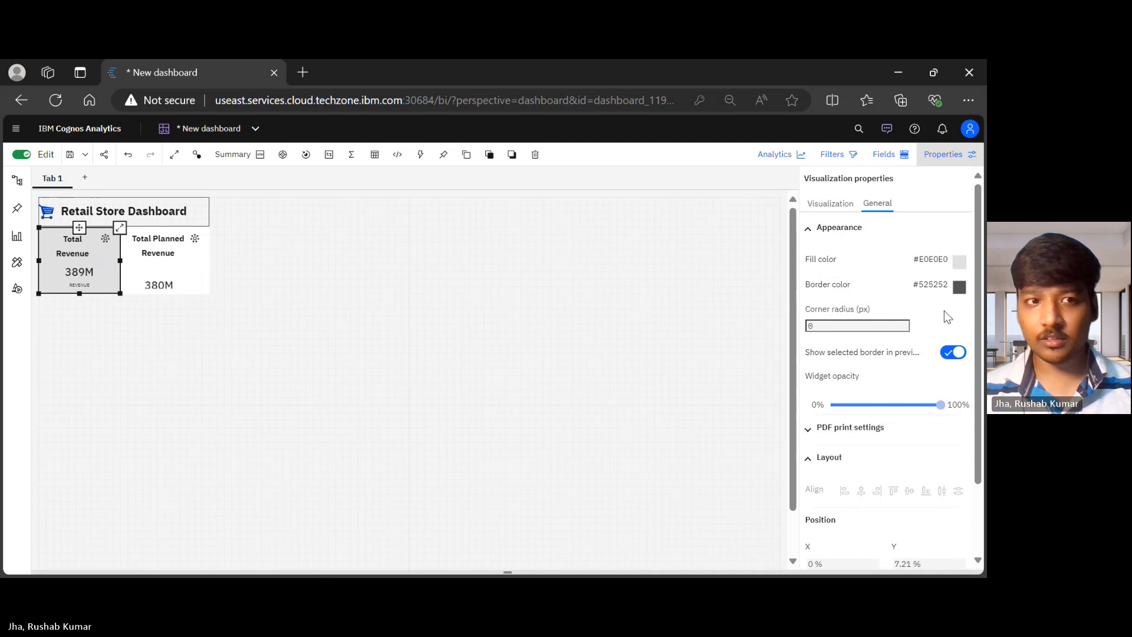
Apply the same #E0E0E0 fill and #525252 border to the "Total Planned Revenue" card.
{"action": "left_click", "coordinate": [170, 256]}
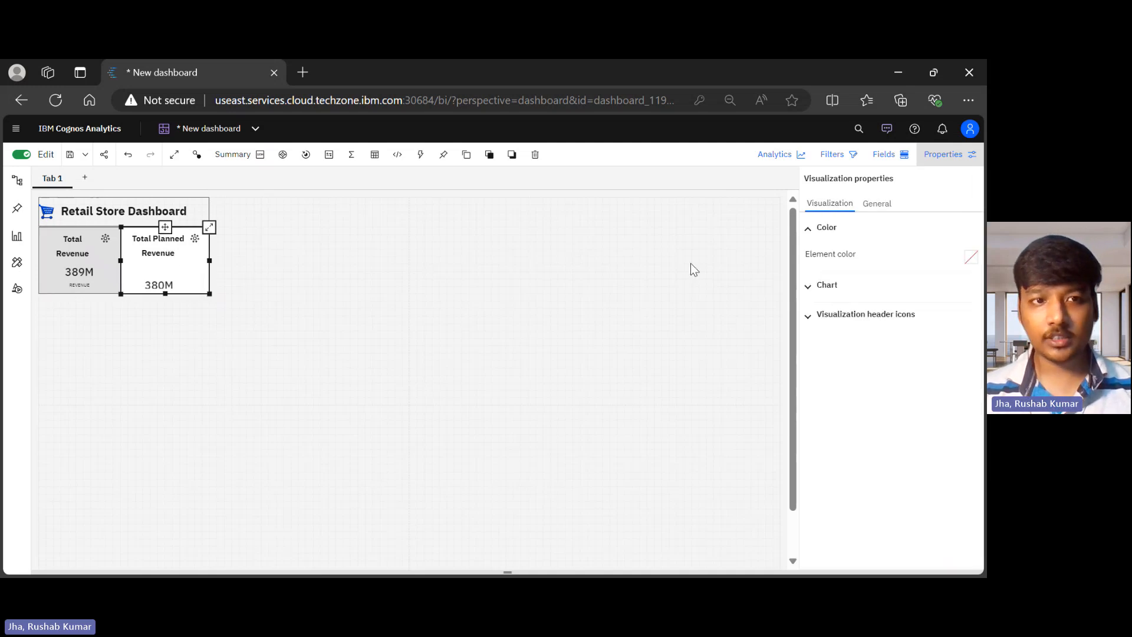
{"action": "left_click", "coordinate": [877, 204]}
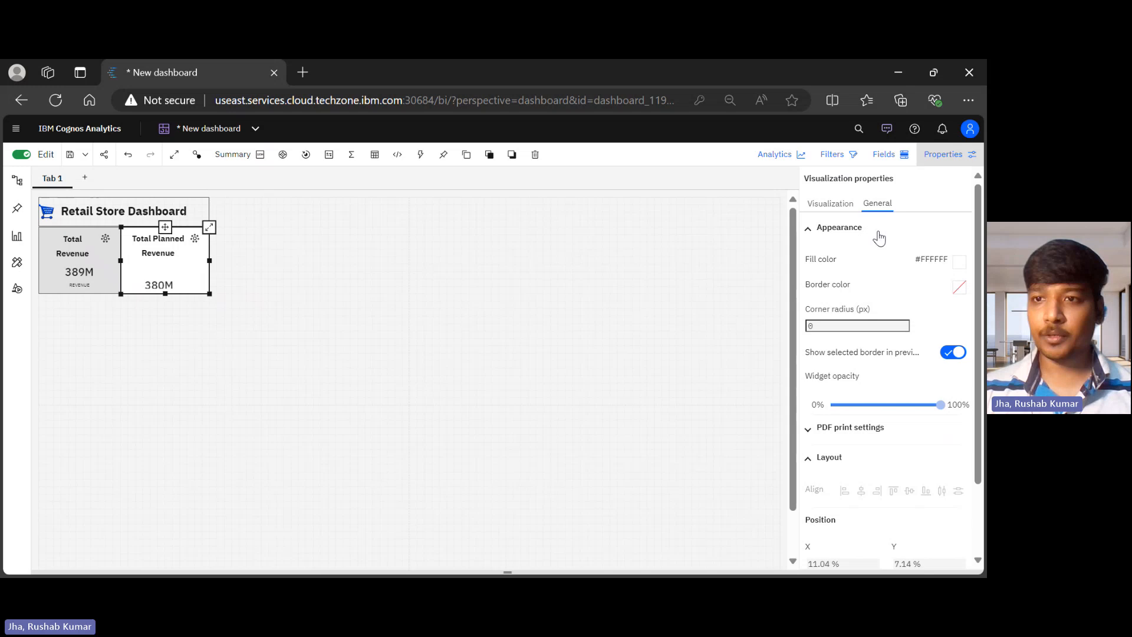
{"action": "left_click", "coordinate": [959, 263]}
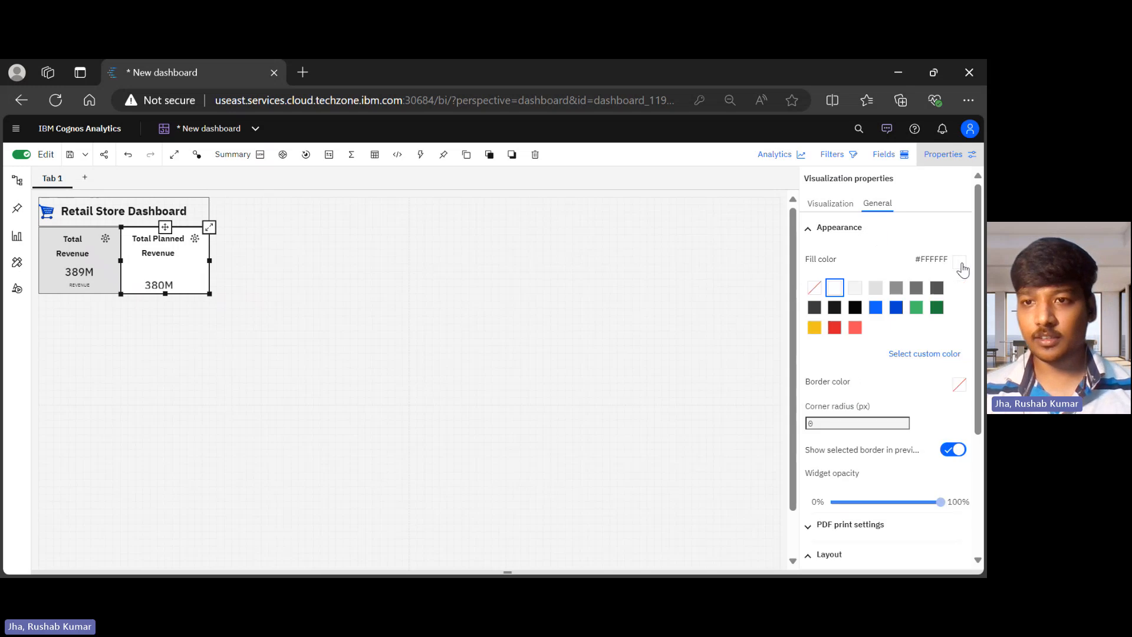
{"action": "left_click", "coordinate": [877, 288]}
{"action": "left_click", "coordinate": [959, 287]}
{"action": "left_click", "coordinate": [936, 313]}
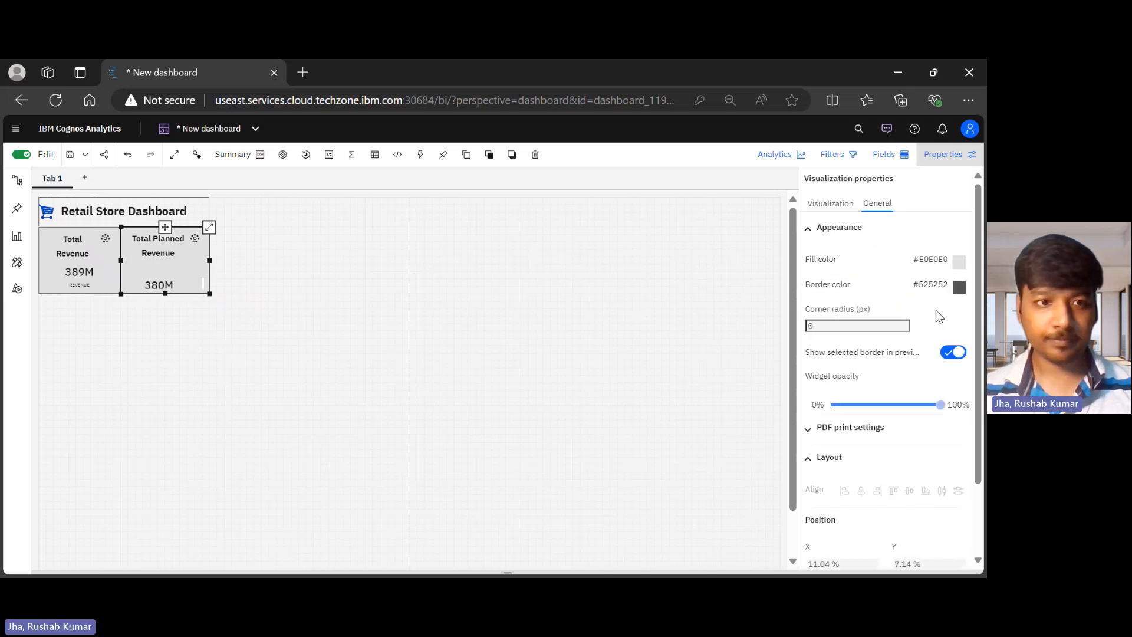
{"action": "left_click", "coordinate": [245, 287]}
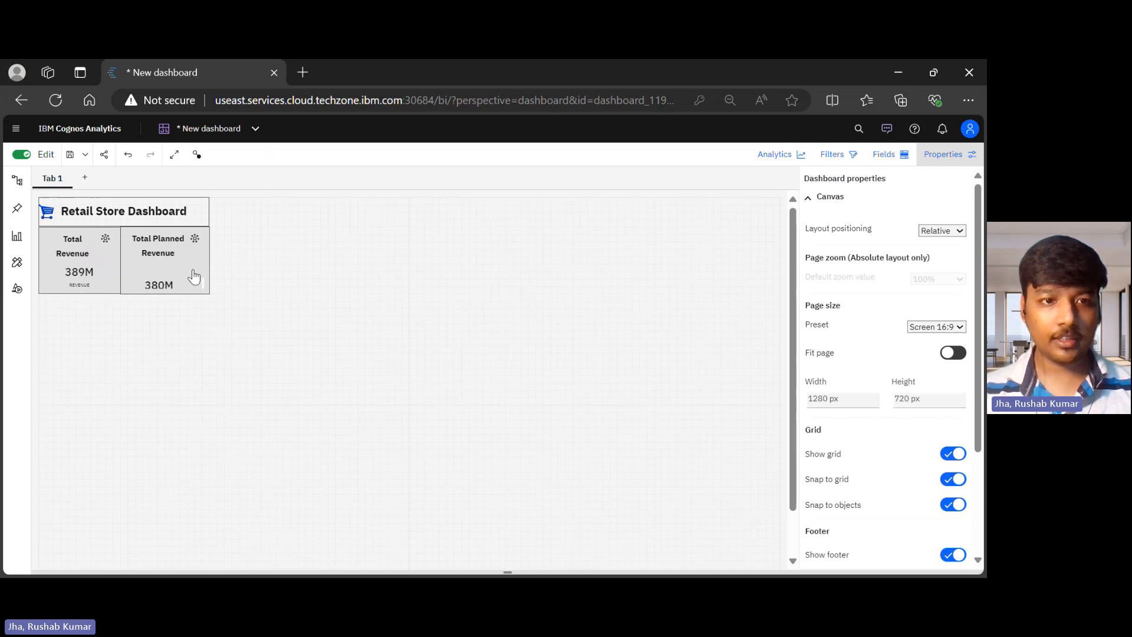
Try a taller "Total Planned Revenue" card and undo the resize.
{"action": "left_click", "coordinate": [205, 286]}
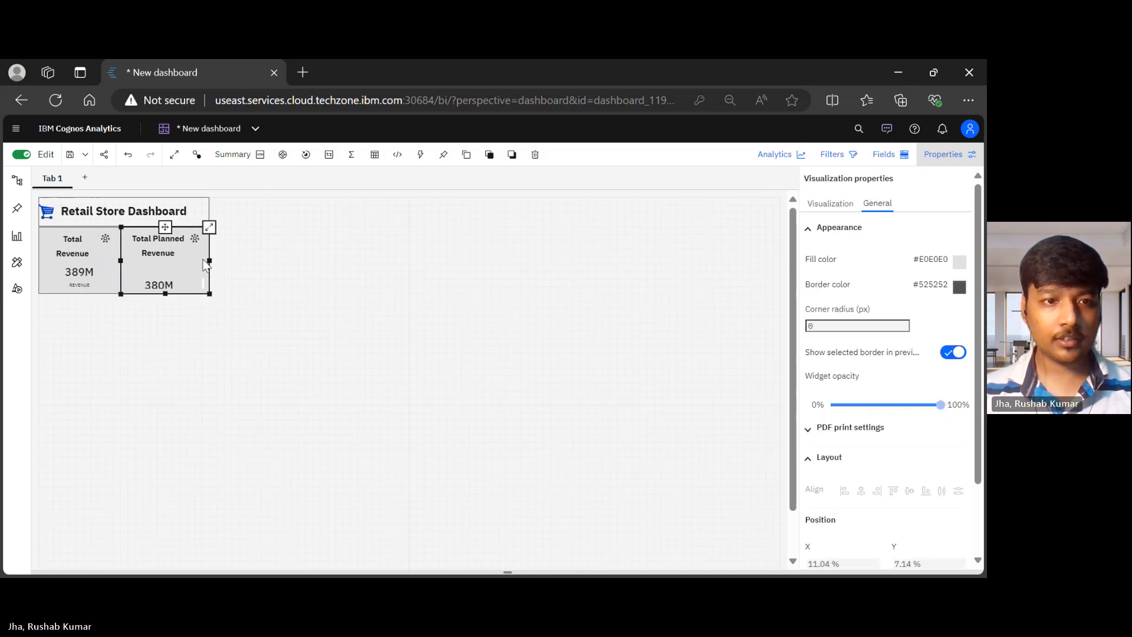
{"action": "left_click_drag", "start_coordinate": [165, 294], "coordinate": [165, 324]}
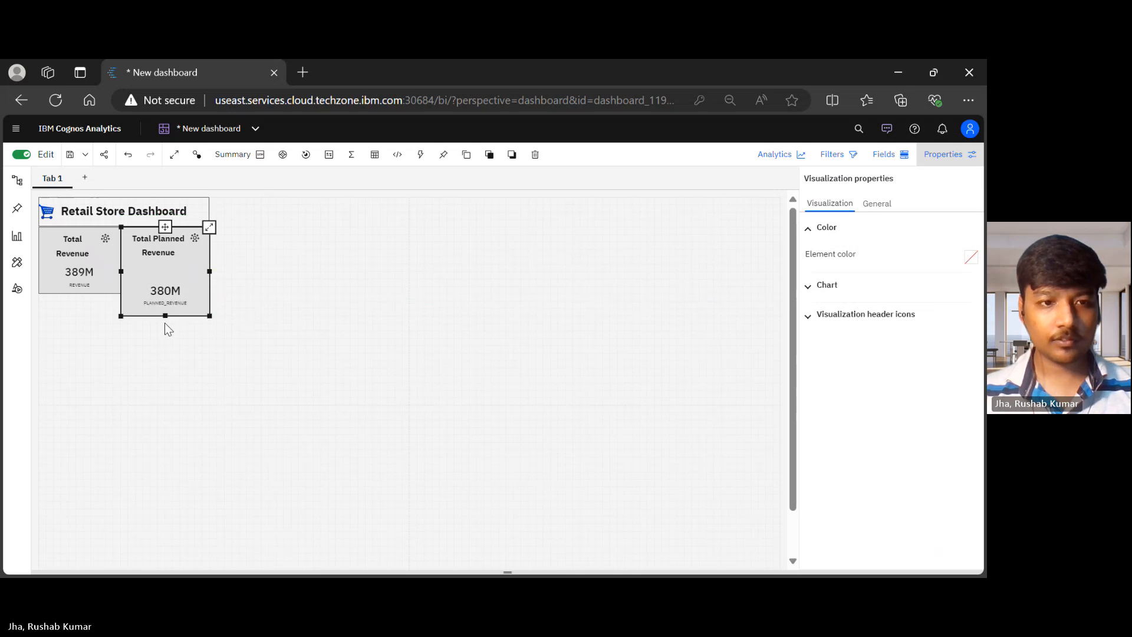
{"action": "key", "text": "ctrl+z"}
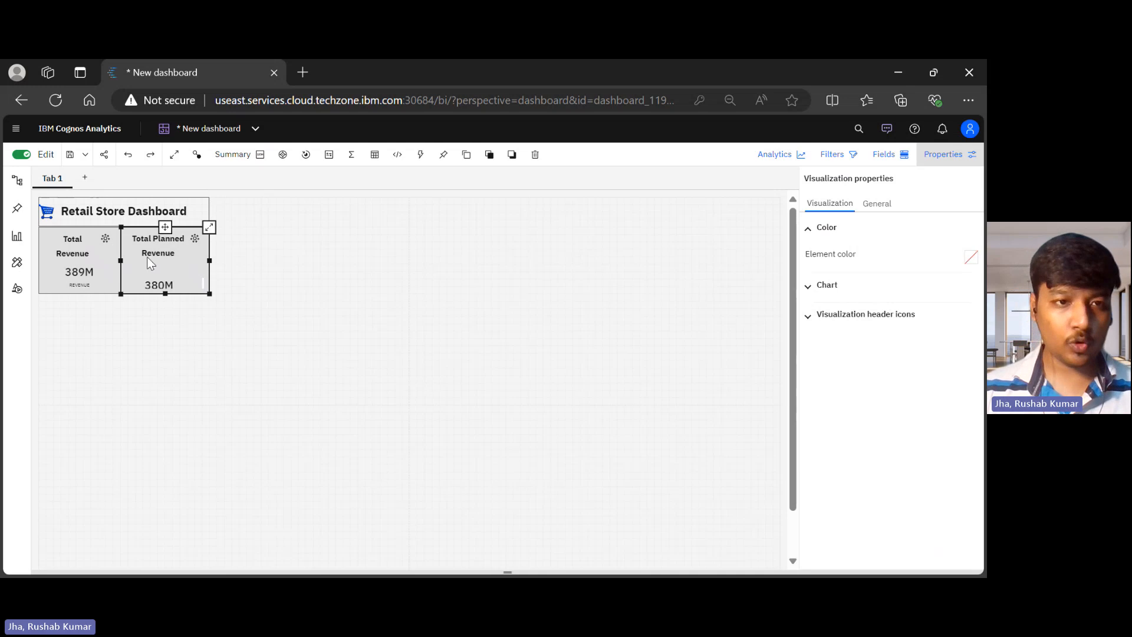
Close the properties and reduce the "Total Planned Revenue" card's title to size 12 so it fits on one line.
{"action": "left_click", "coordinate": [959, 163]}
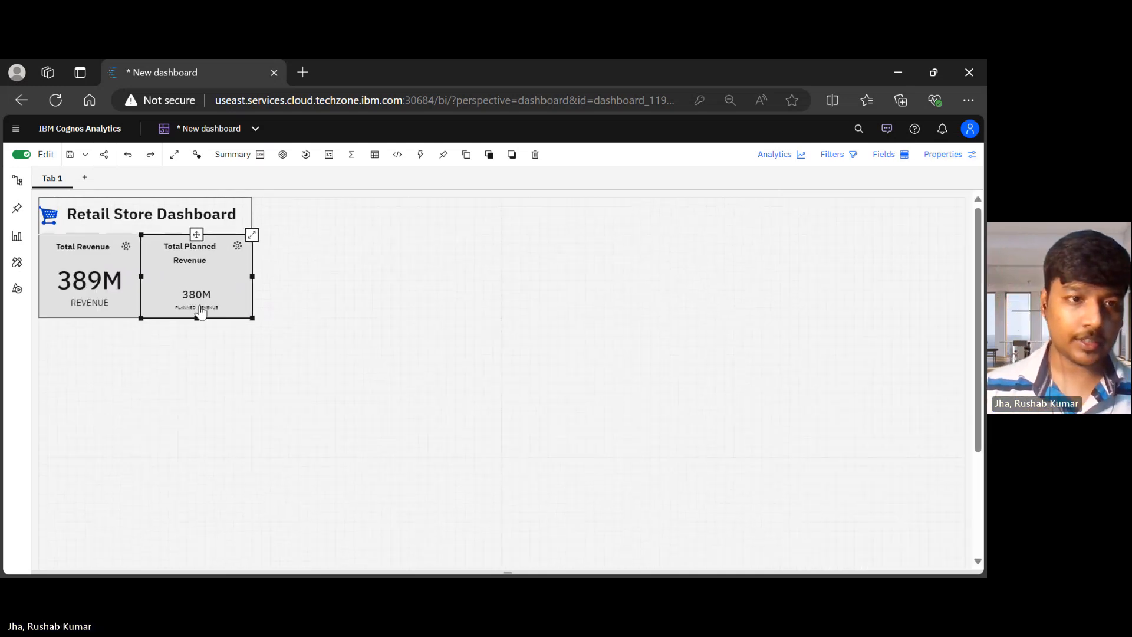
{"action": "double_click", "coordinate": [171, 262]}
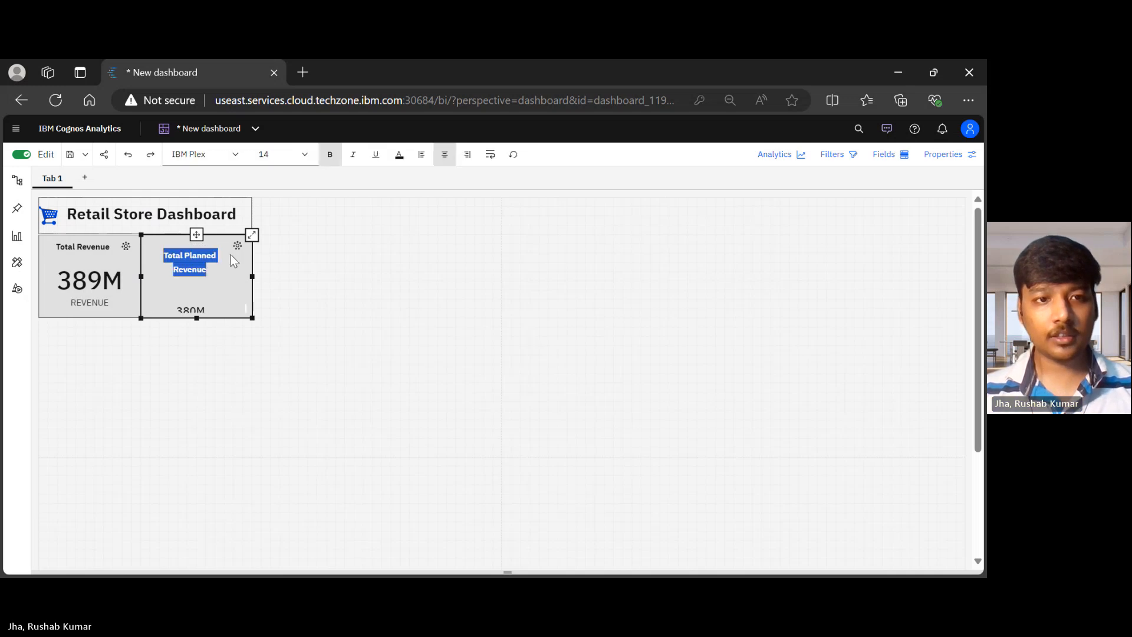
{"action": "left_click", "coordinate": [311, 156]}
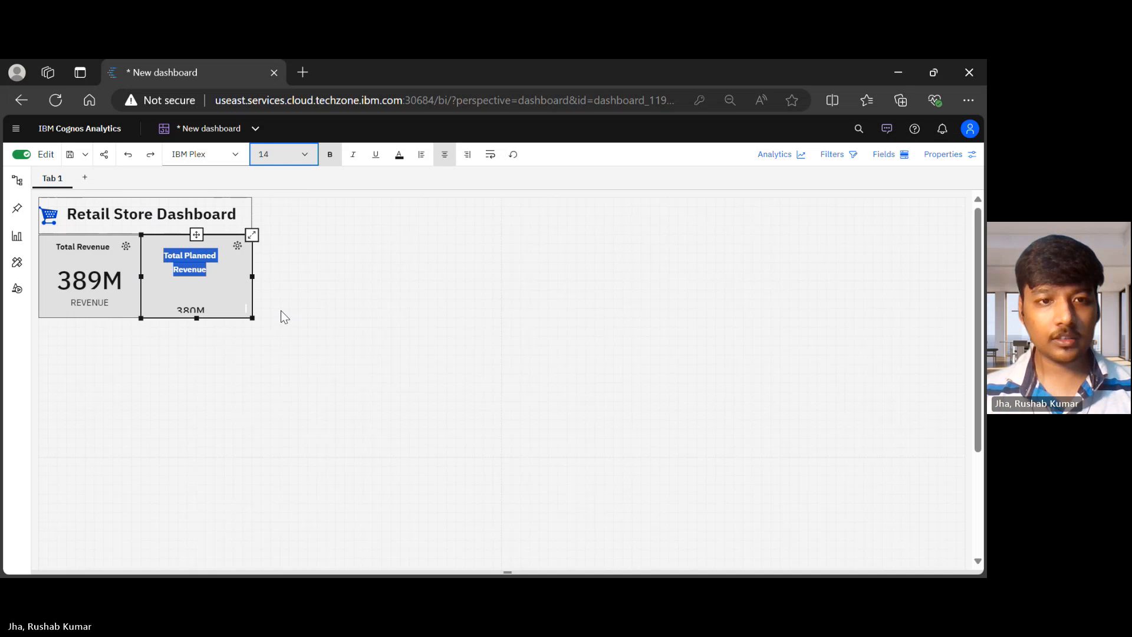
{"action": "key", "text": "Up"}
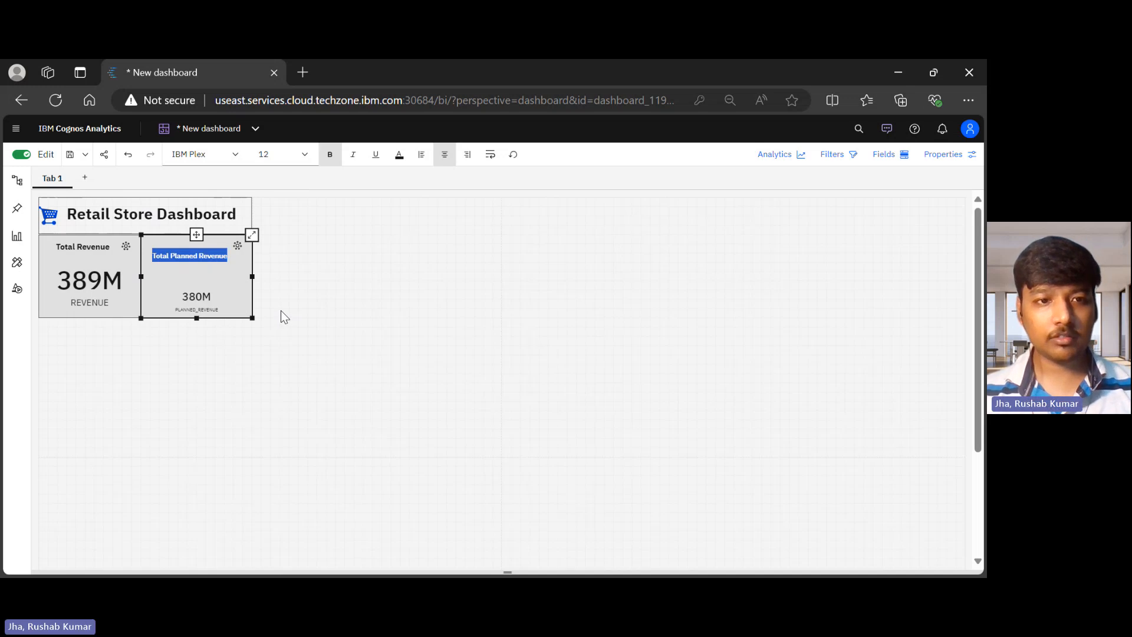
{"action": "left_click", "coordinate": [299, 264]}
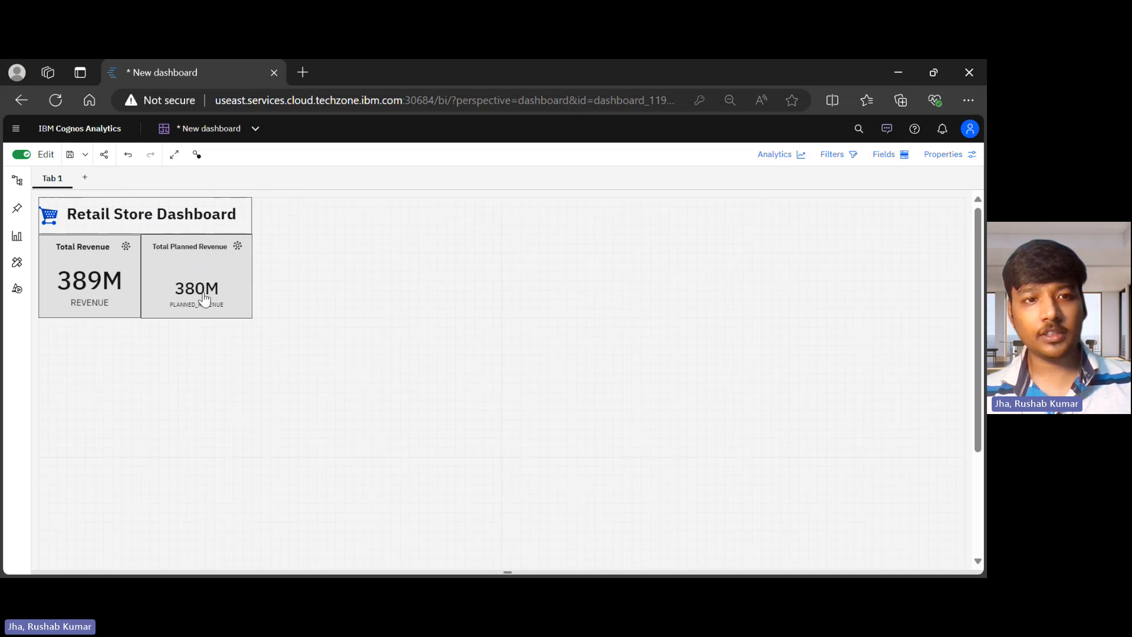
{"action": "mouse_move", "coordinate": [206, 311]}
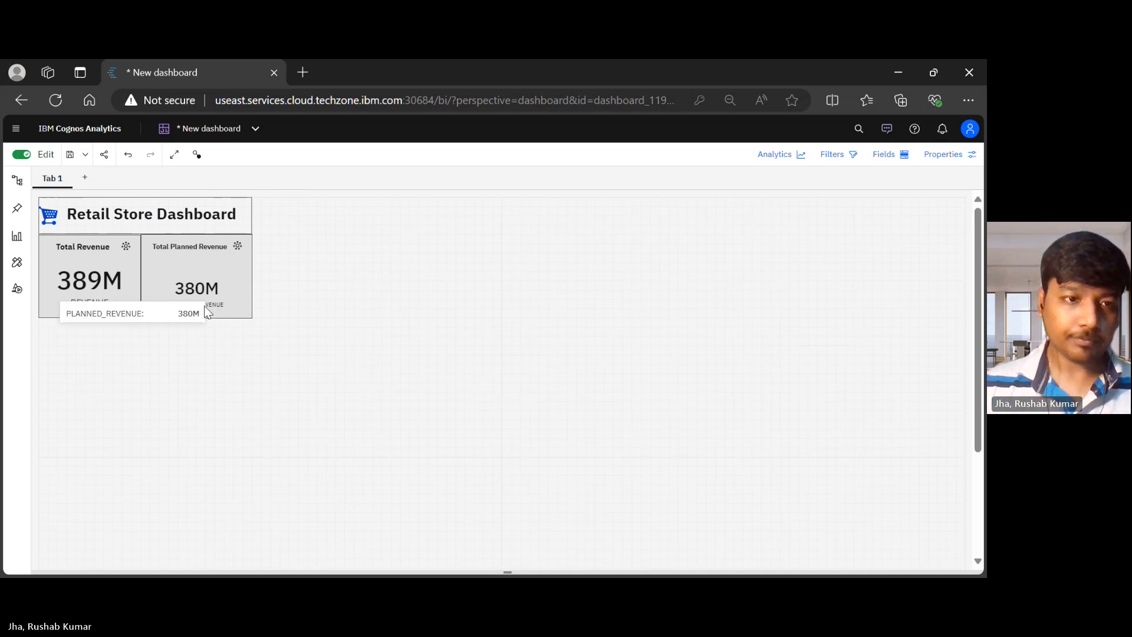
Fine-tune the lower edge of the "Total Planned Revenue" card to line up with the "Total Revenue" card.
{"action": "left_click", "coordinate": [105, 272]}
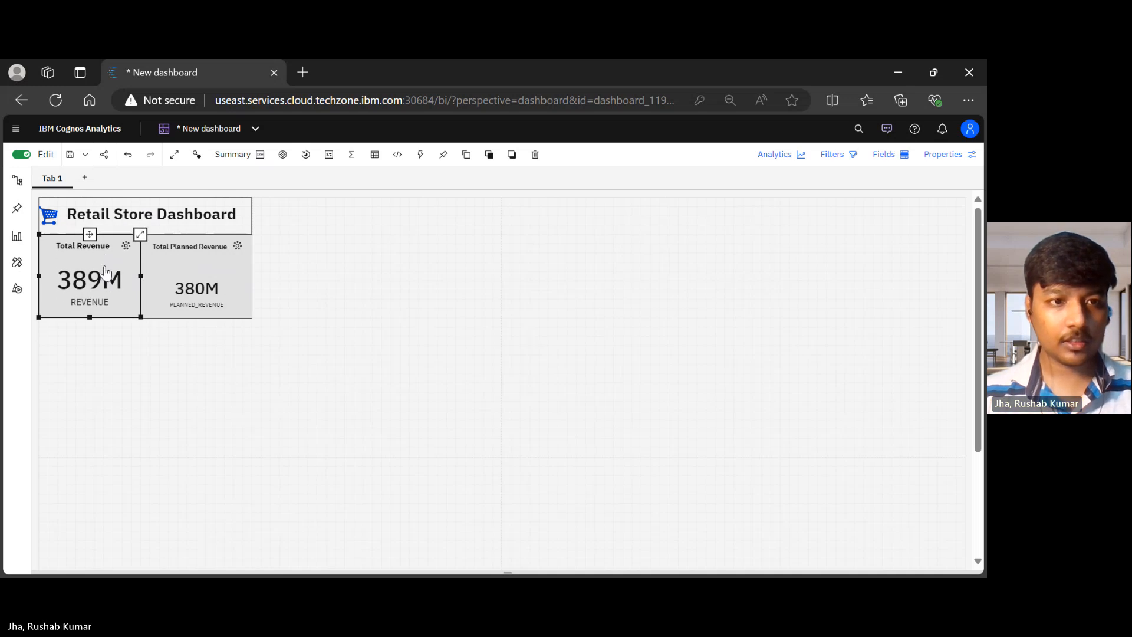
{"action": "left_click", "coordinate": [371, 254]}
{"action": "left_click", "coordinate": [197, 295]}
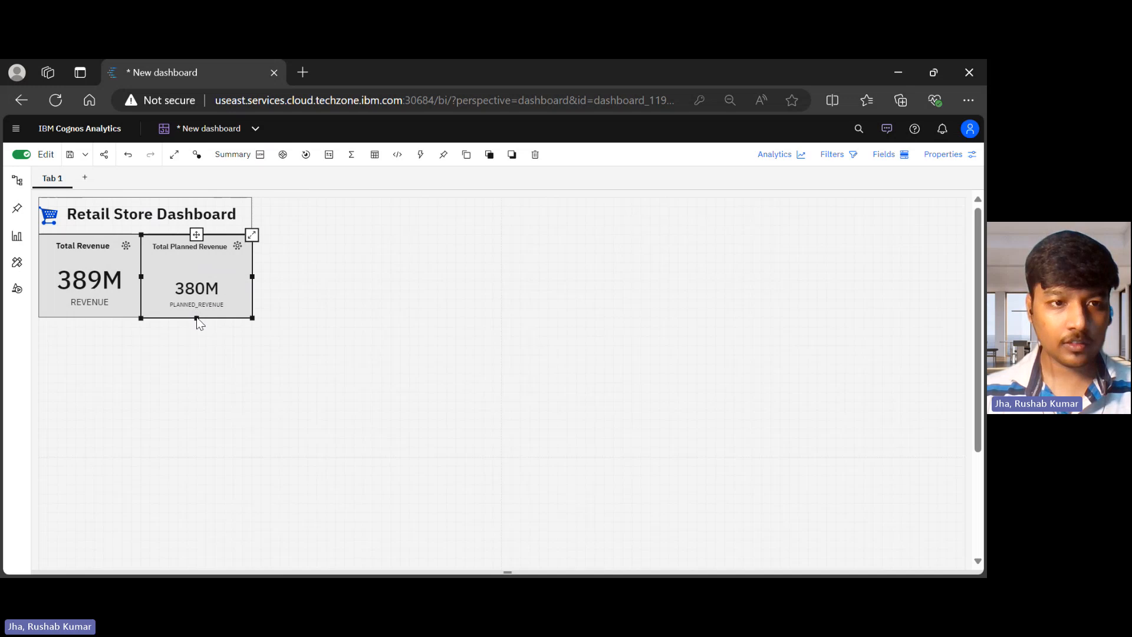
{"action": "left_click_drag", "start_coordinate": [197, 318], "coordinate": [197, 322]}
{"action": "left_click", "coordinate": [344, 258]}
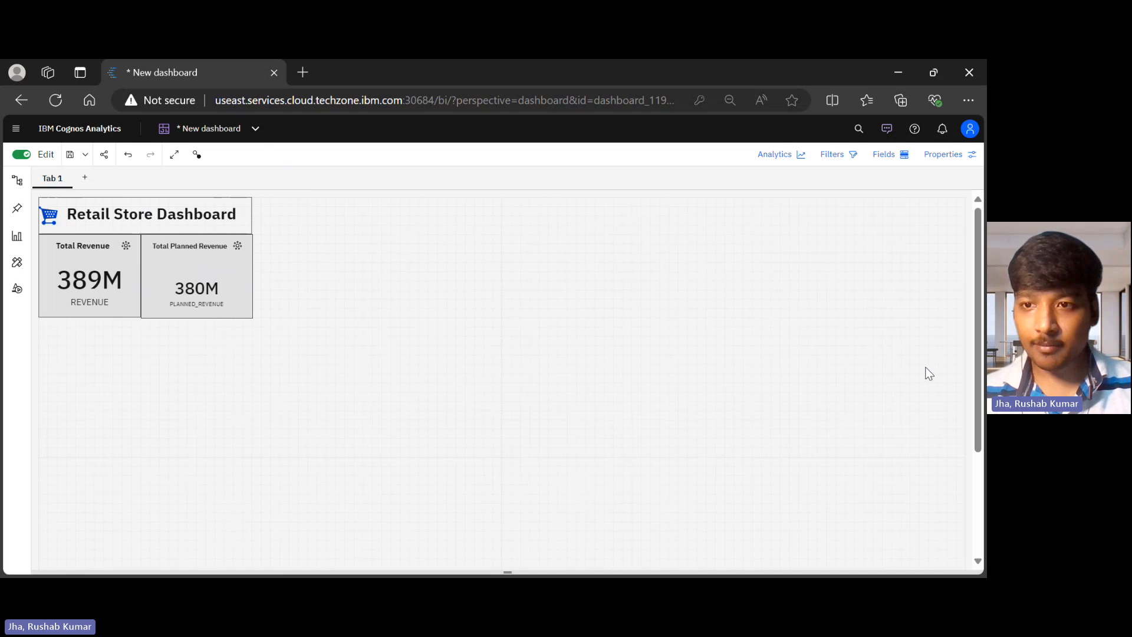
{"action": "left_click", "coordinate": [887, 129]}
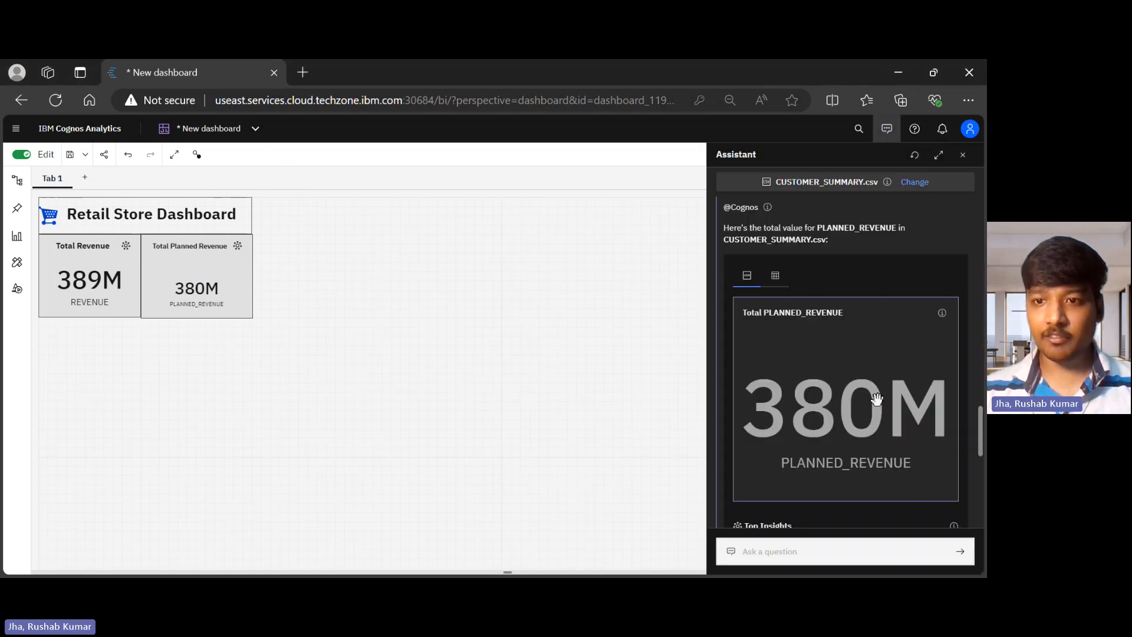
{"action": "left_click", "coordinate": [808, 557]}
{"action": "type", "text": "Revenue "}
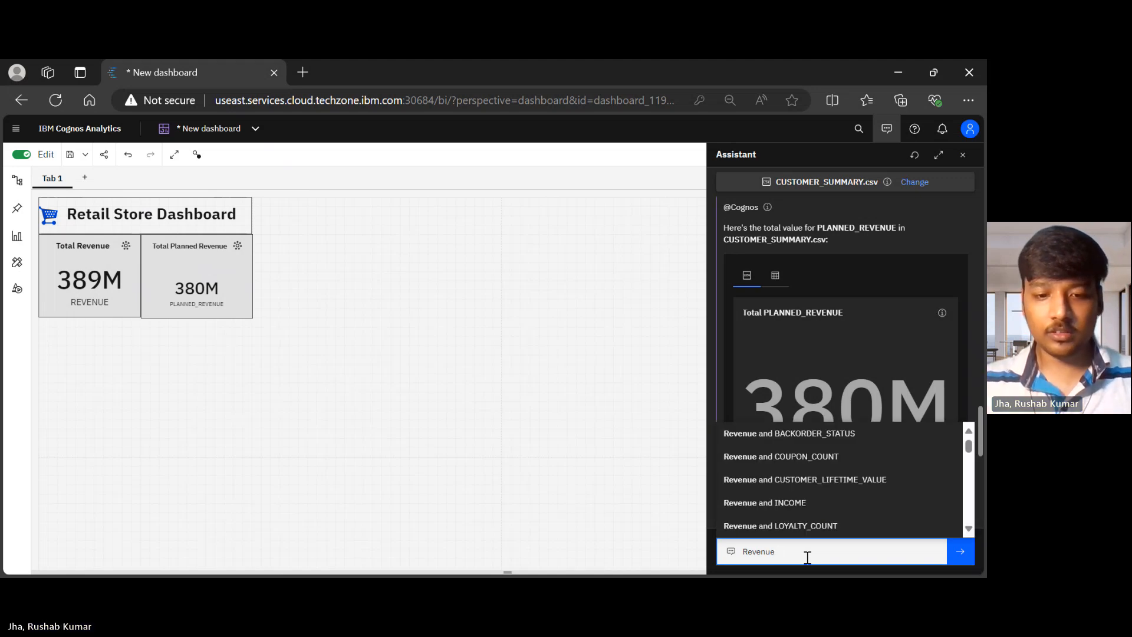
{"action": "type", "text": "by Educatio"}
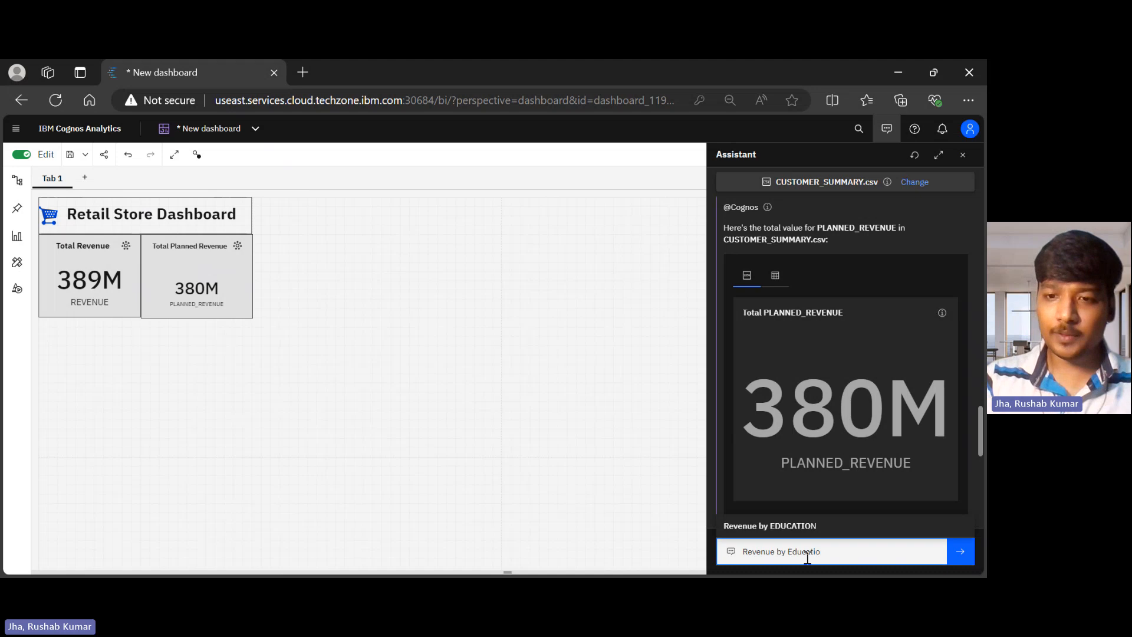
{"action": "key", "text": "BackSpace"}
{"action": "key", "text": "BackSpace"}
{"action": "key", "text": "BackSpace"}
{"action": "key", "text": "BackSpace"}
{"action": "key", "text": "BackSpace"}
{"action": "key", "text": "BackSpace"}
{"action": "key", "text": "BackSpace"}
{"action": "key", "text": "BackSpace"}
{"action": "key", "text": "BackSpace"}
{"action": "key", "text": "BackSpace"}
{"action": "key", "text": "BackSpace"}
{"action": "key", "text": "BackSpace"}
{"action": "key", "text": "BackSpace"}
{"action": "key", "text": "BackSpace"}
{"action": "key", "text": "BackSpace"}
{"action": "key", "text": "BackSpace"}
{"action": "key", "text": "BackSpace"}
{"action": "key", "text": "BackSpace"}
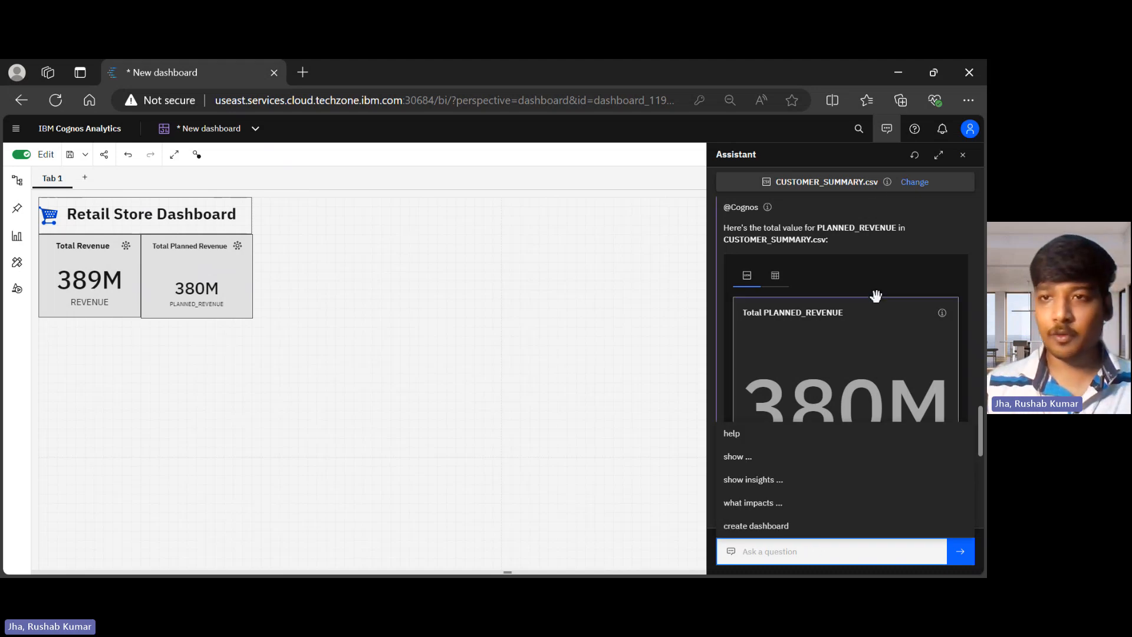
{"action": "left_click", "coordinate": [885, 137]}
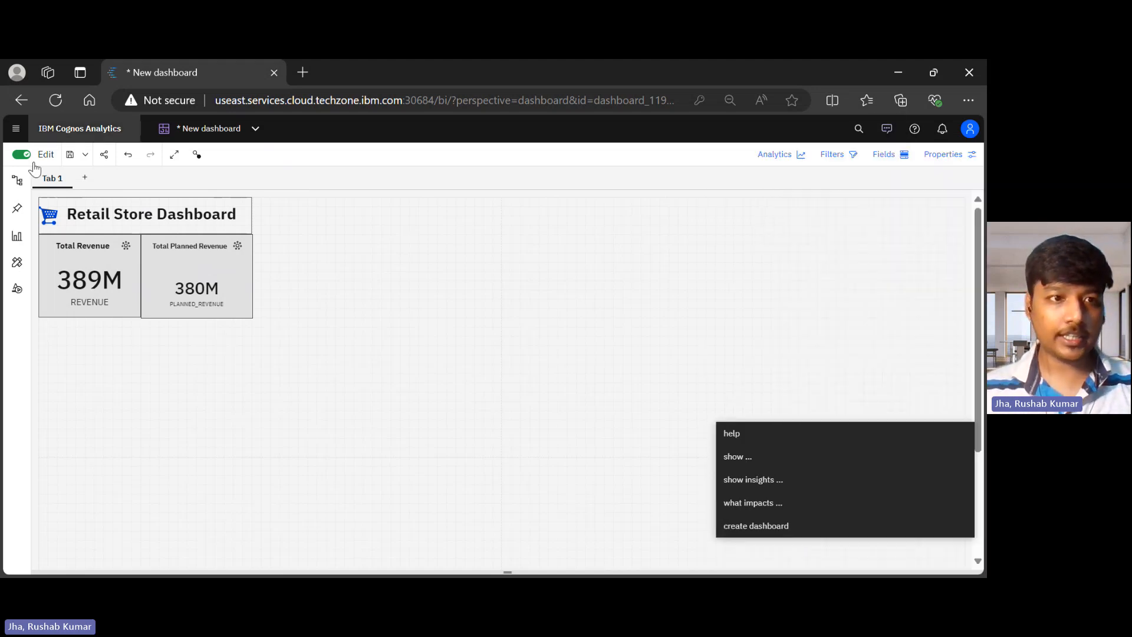
Add an empty pie chart visualization to the dashboard.
{"action": "left_click", "coordinate": [18, 243]}
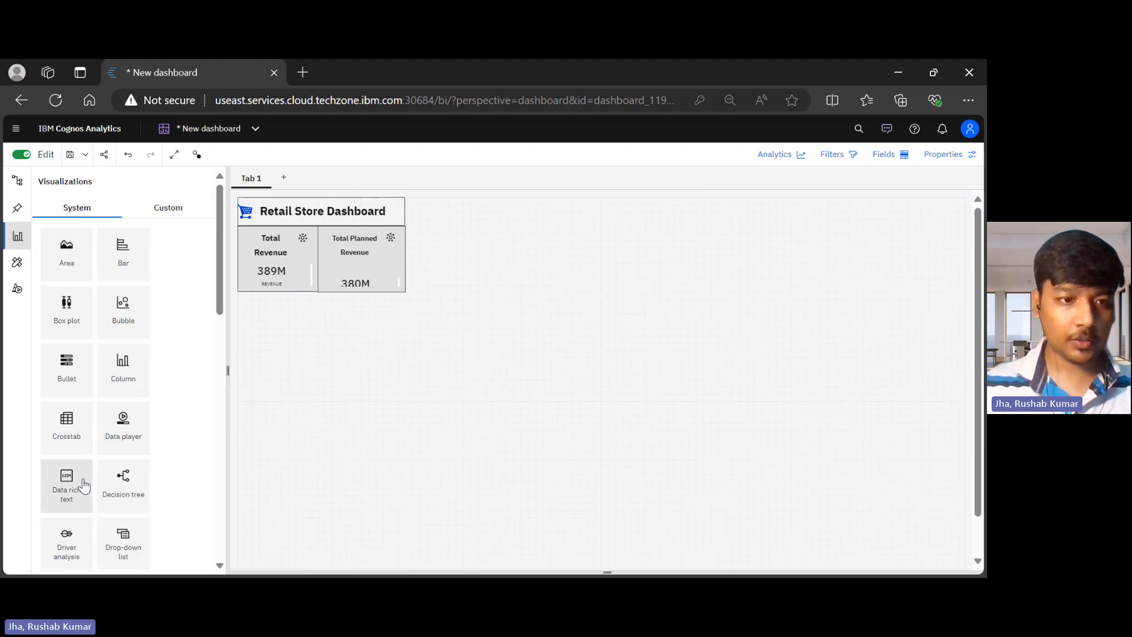
{"action": "scroll", "coordinate": [85, 485], "scroll_direction": "down", "scroll_amount": 4}
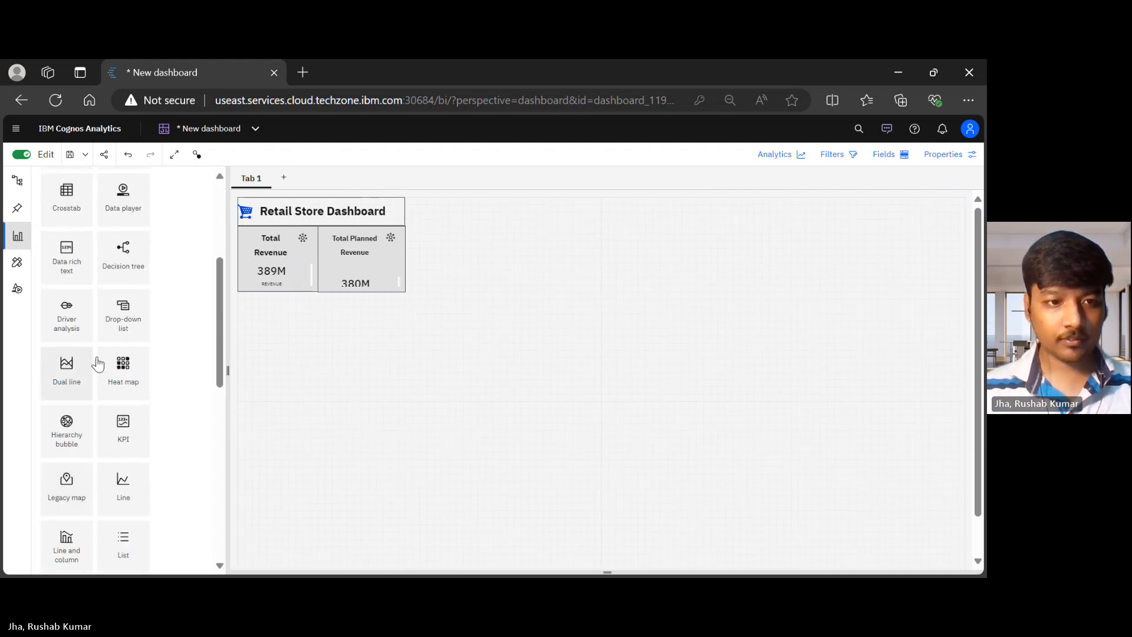
{"action": "scroll", "coordinate": [102, 522], "scroll_direction": "down", "scroll_amount": 3}
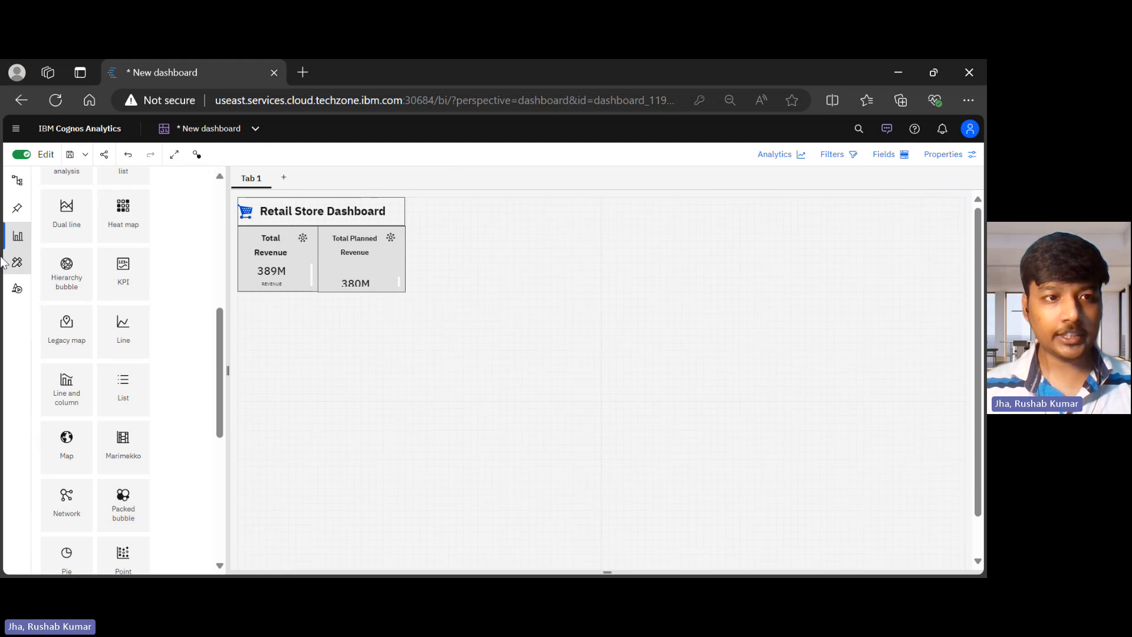
{"action": "scroll", "coordinate": [104, 458], "scroll_direction": "down", "scroll_amount": 2}
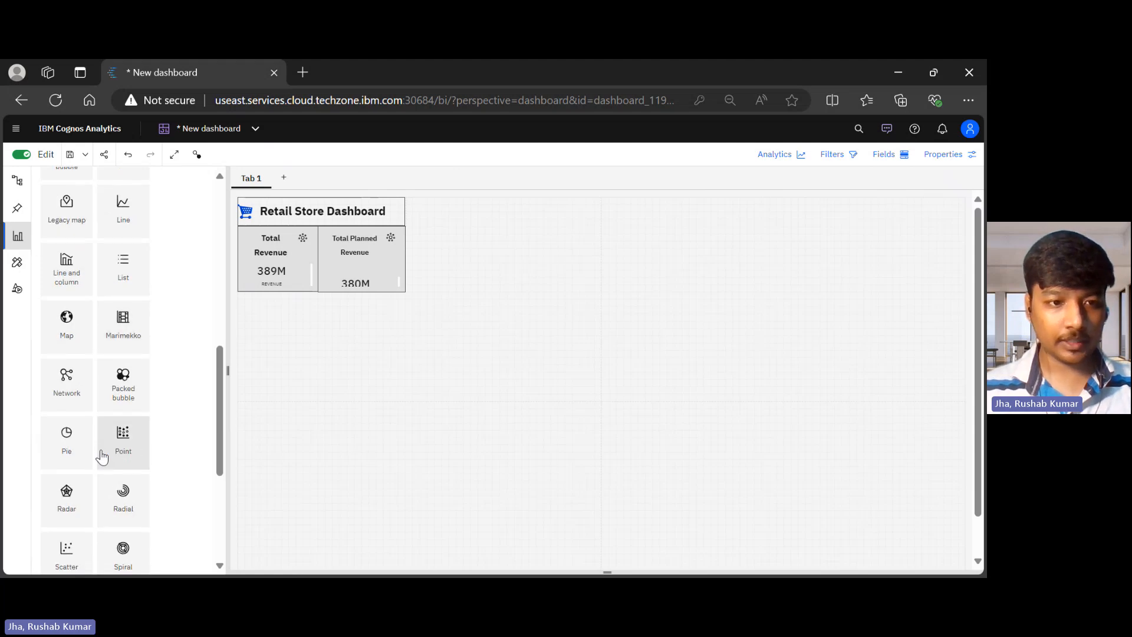
{"action": "left_click", "coordinate": [66, 443]}
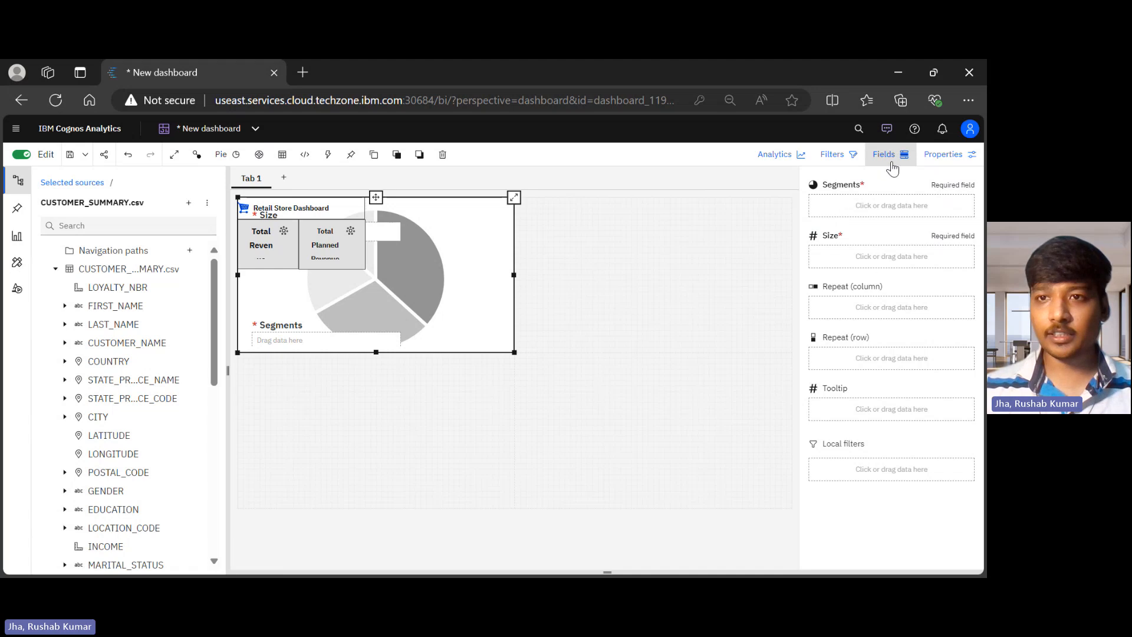
Move the empty pie chart off the header and cards into free canvas space and shrink it to roughly half its width.
{"action": "left_click", "coordinate": [891, 165]}
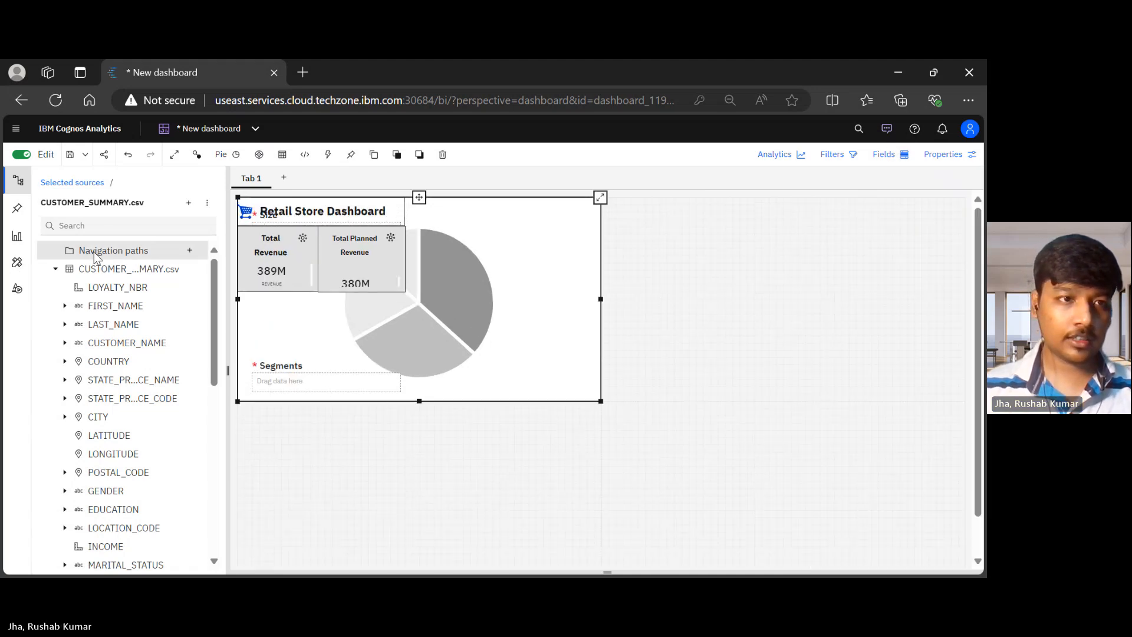
{"action": "left_click", "coordinate": [19, 183]}
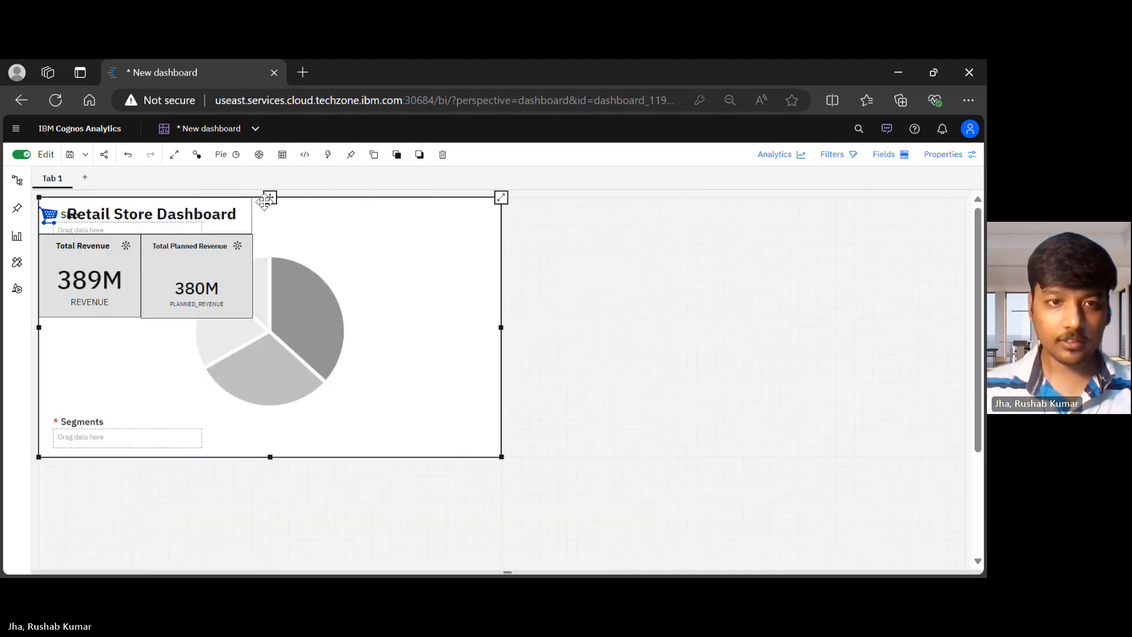
{"action": "left_click_drag", "start_coordinate": [270, 197], "coordinate": [512, 271]}
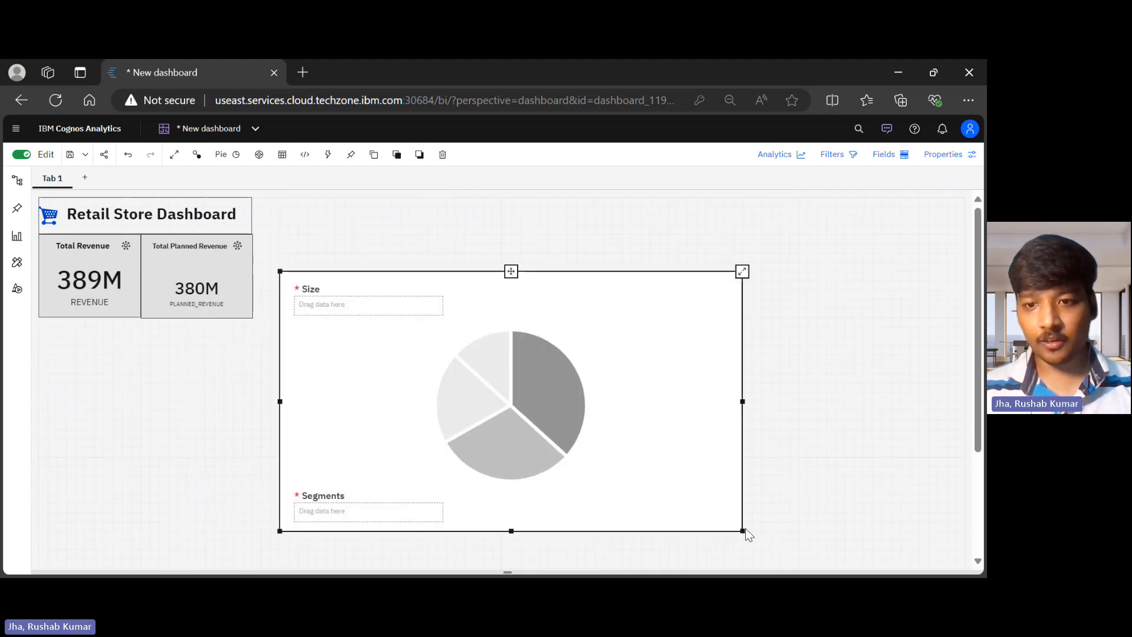
{"action": "left_click_drag", "start_coordinate": [744, 530], "coordinate": [539, 446]}
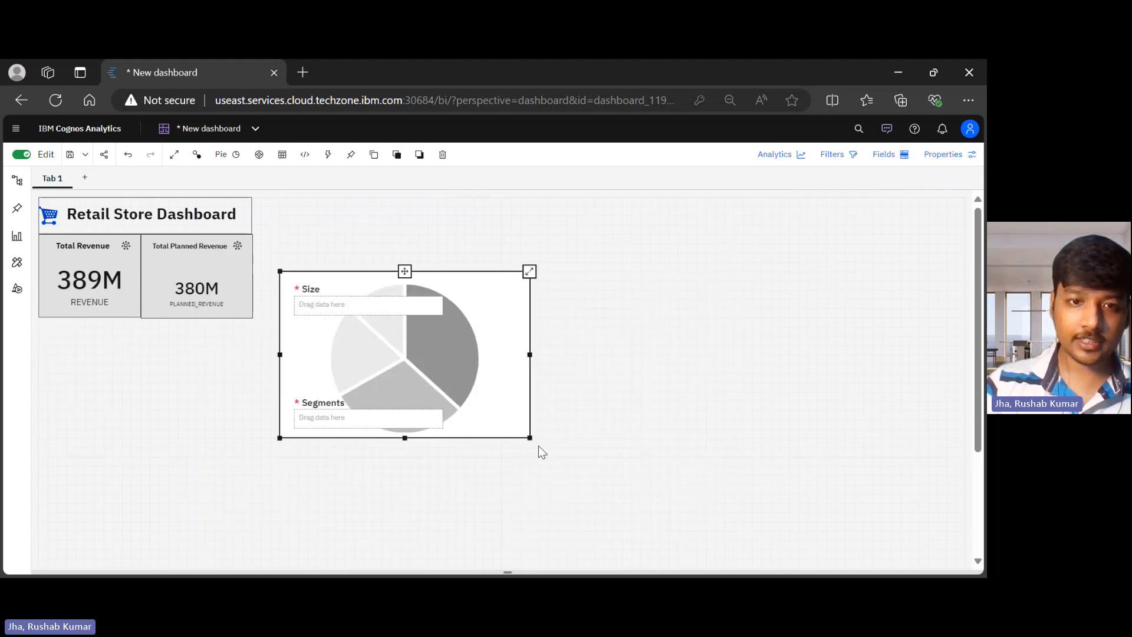
Assign EDUCATION as the pie chart's segments and look through the EDUCATION members in the CUSTOMER_SUMMARY.csv source.
{"action": "left_click", "coordinate": [896, 157]}
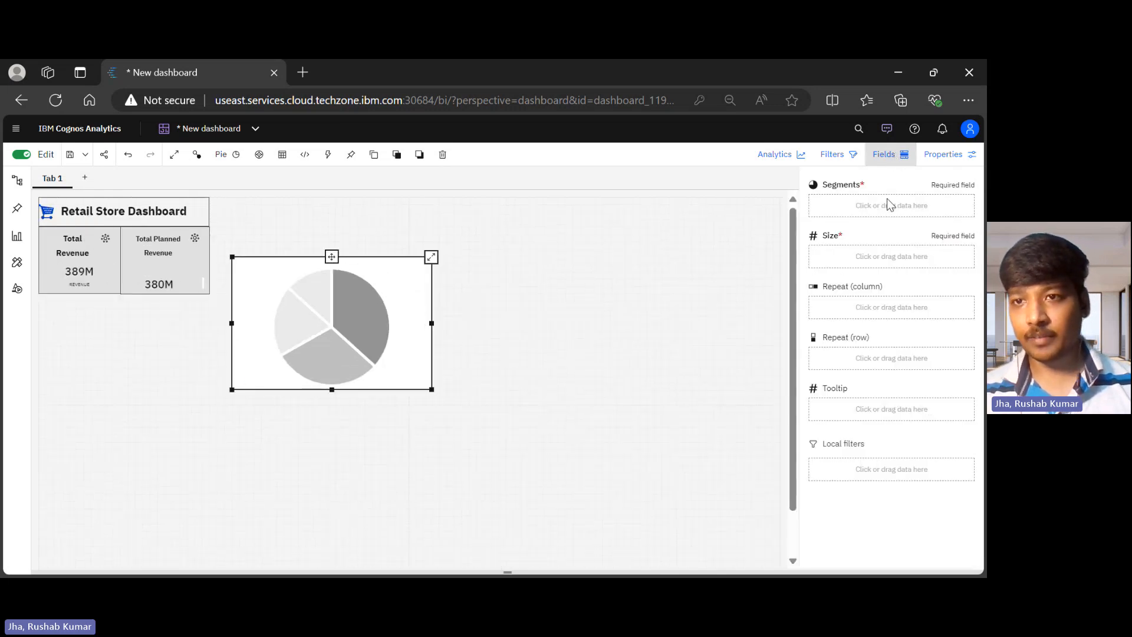
{"action": "left_click", "coordinate": [885, 207]}
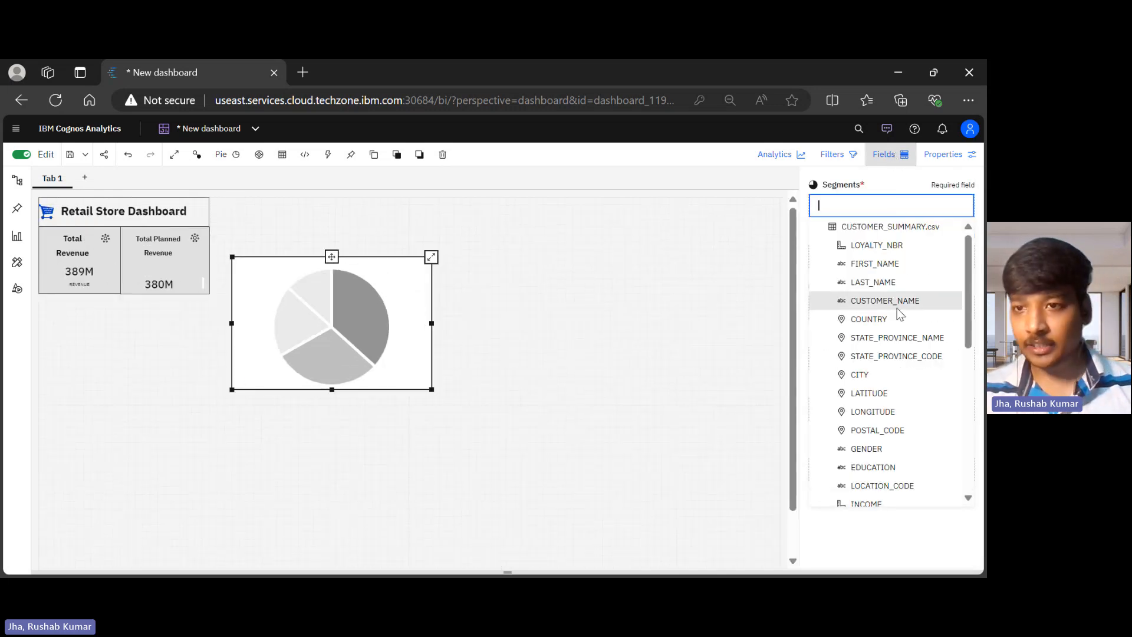
{"action": "left_click", "coordinate": [882, 469]}
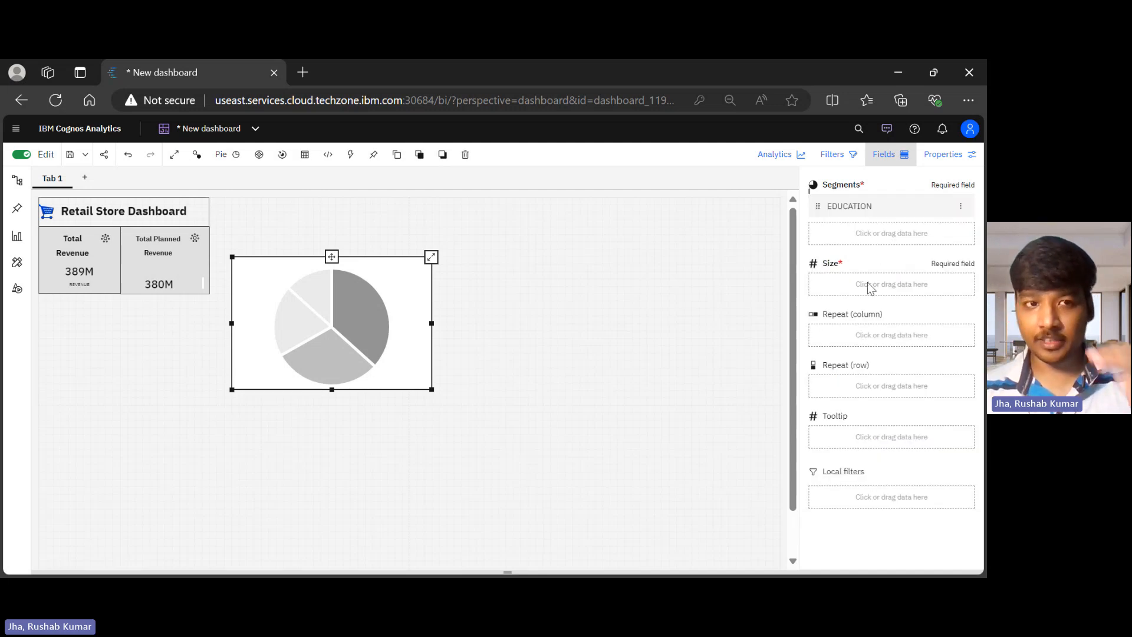
{"action": "left_click", "coordinate": [17, 182]}
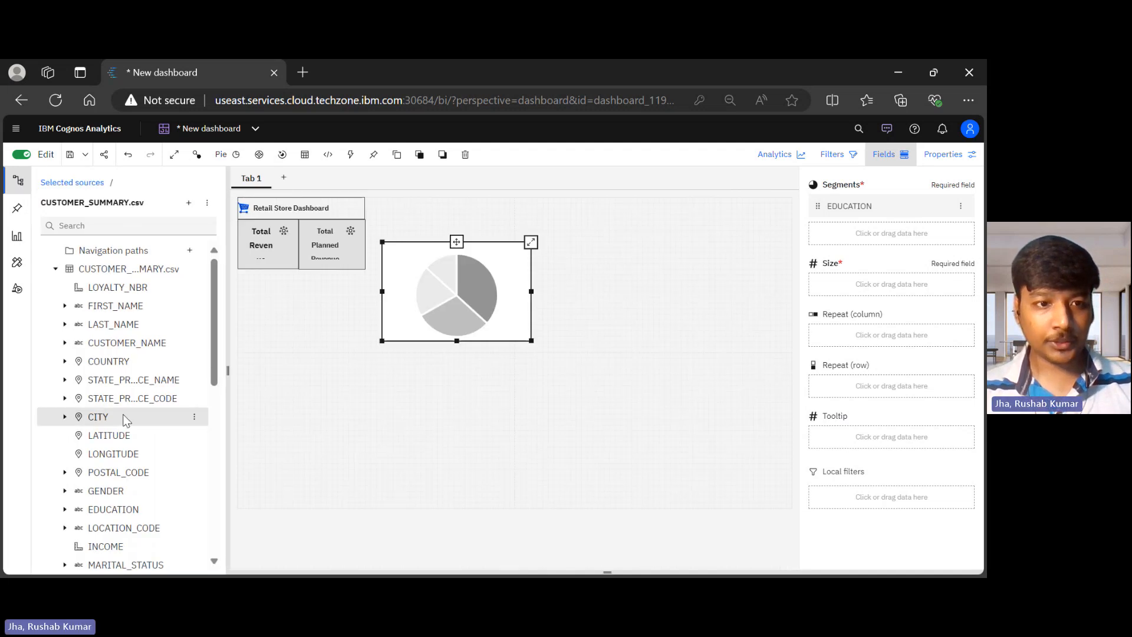
{"action": "left_click", "coordinate": [66, 512]}
{"action": "scroll", "coordinate": [65, 512], "scroll_direction": "down", "scroll_amount": 2}
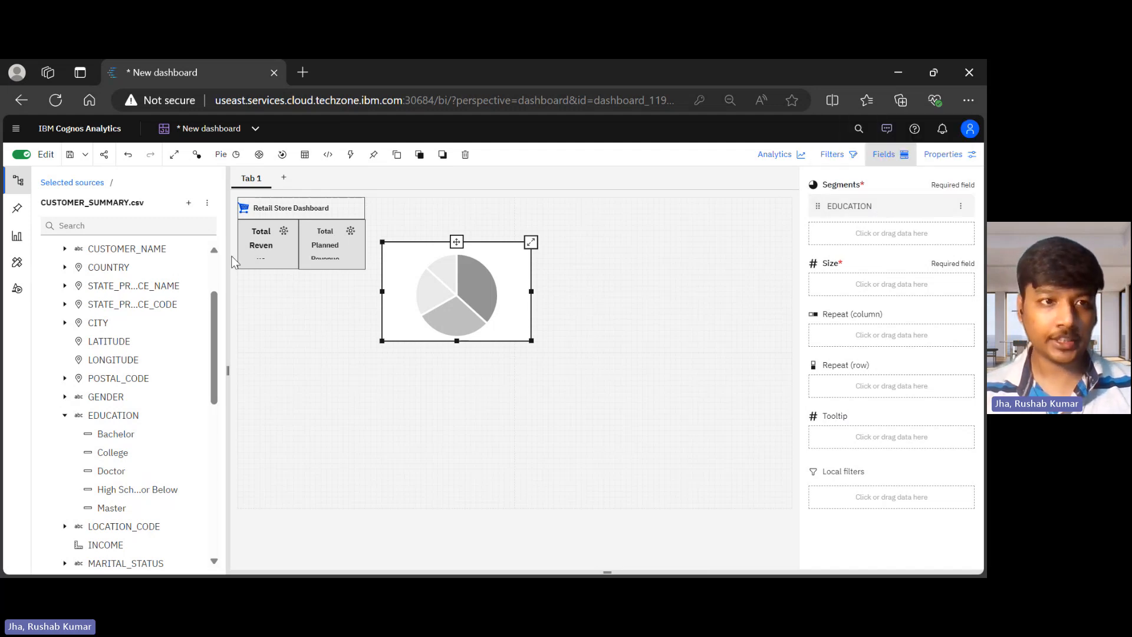
{"action": "left_click", "coordinate": [17, 182]}
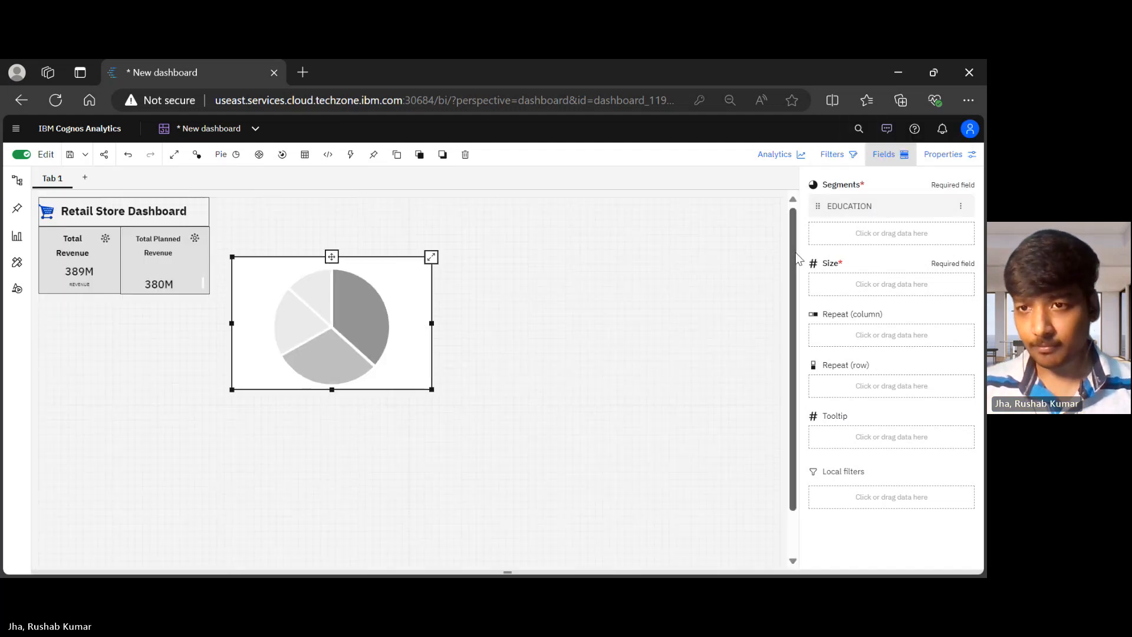
Assign REVENUE as the pie chart's size and move the chart directly beneath the two revenue cards.
{"action": "left_click", "coordinate": [879, 283]}
{"action": "scroll", "coordinate": [888, 477], "scroll_direction": "down", "scroll_amount": 3}
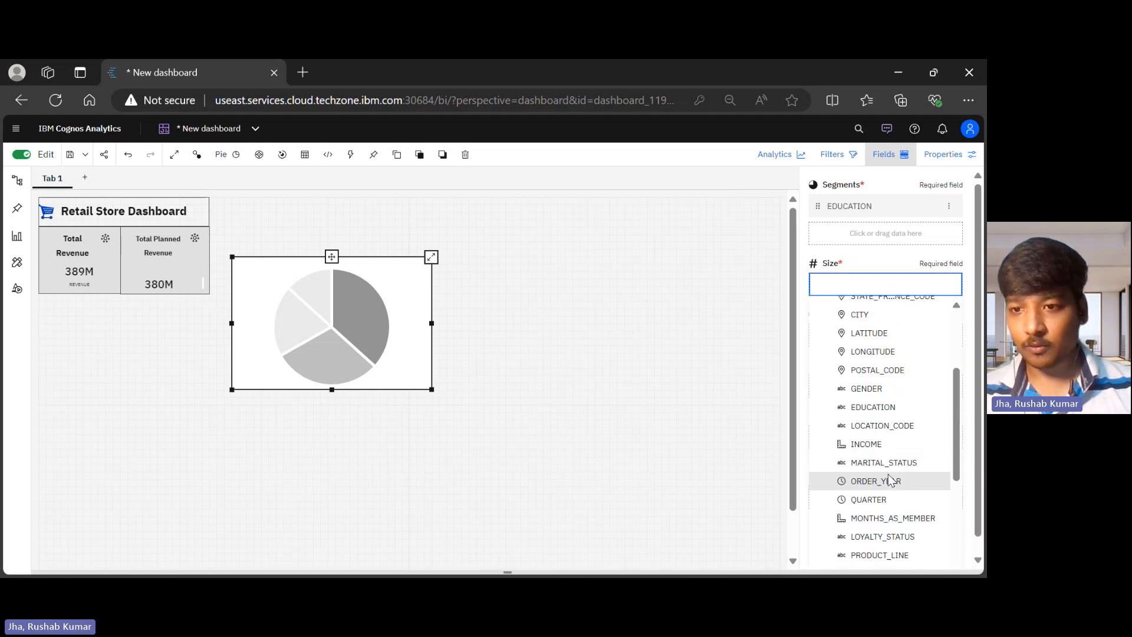
{"action": "scroll", "coordinate": [891, 481], "scroll_direction": "down", "scroll_amount": 5}
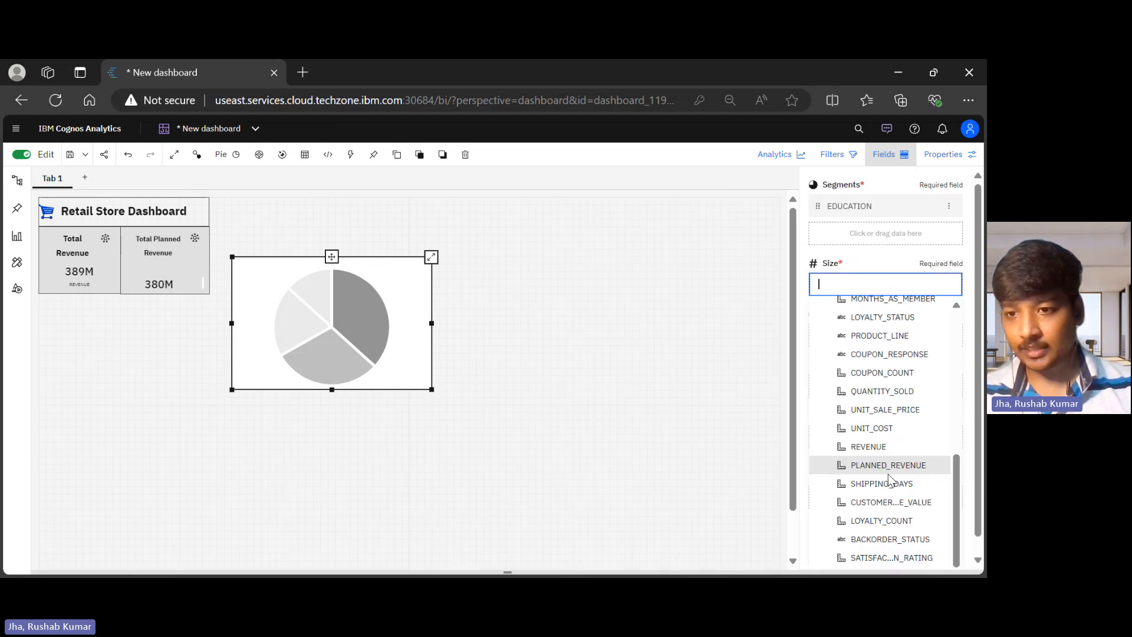
{"action": "left_click", "coordinate": [873, 447]}
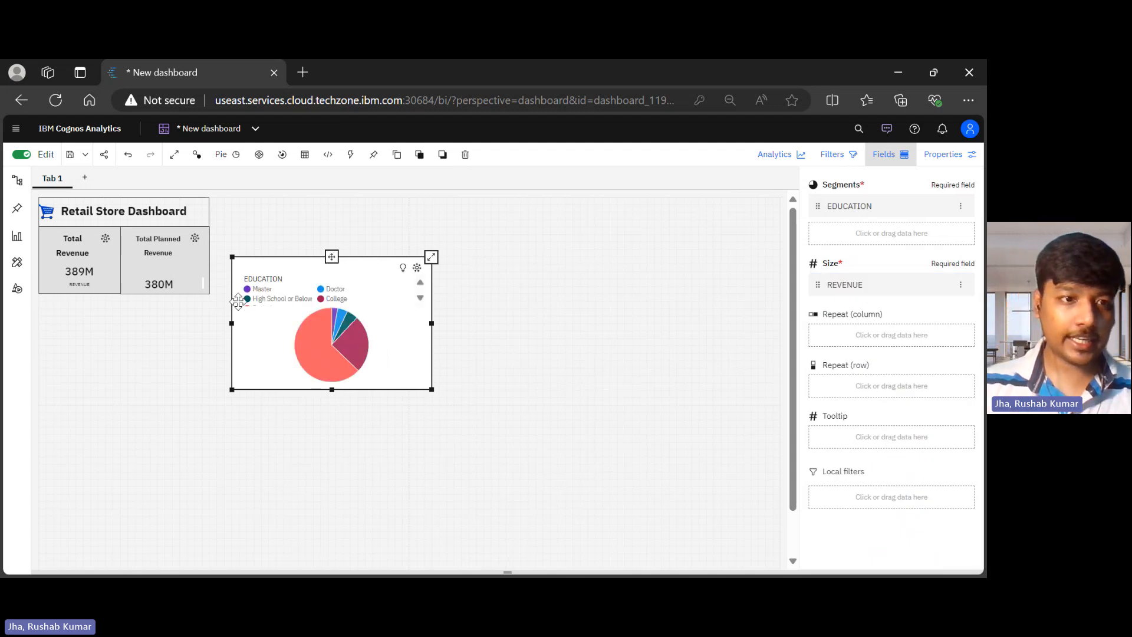
{"action": "left_click_drag", "start_coordinate": [238, 302], "coordinate": [140, 298]}
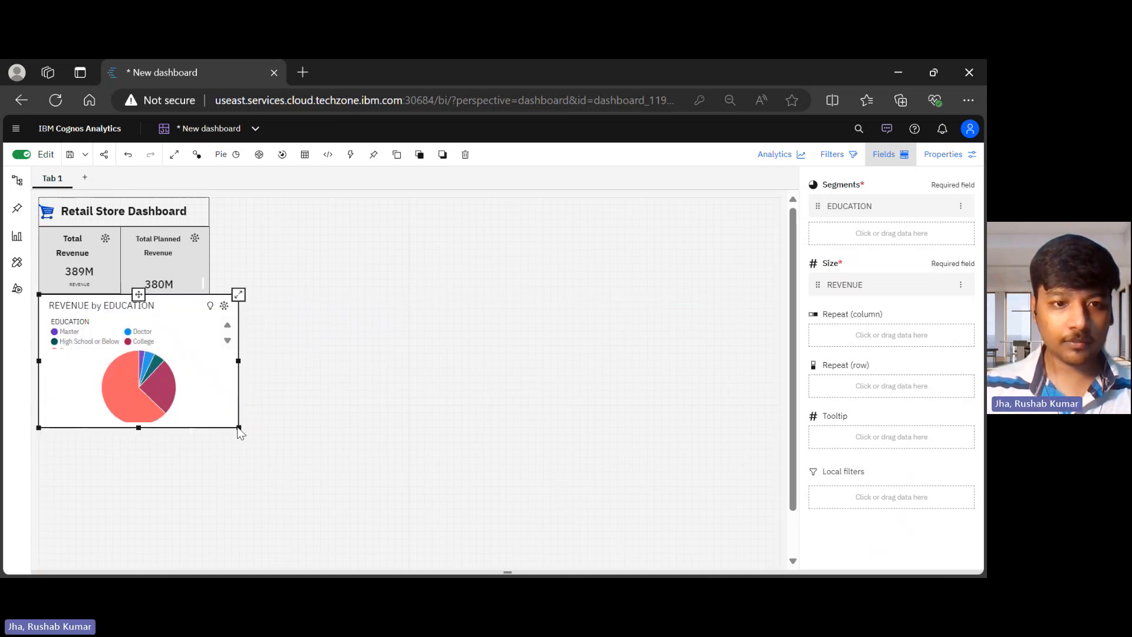
Widen the "Retail Store Dashboard" header box to nearly the width of the pie chart.
{"action": "left_click", "coordinate": [201, 208]}
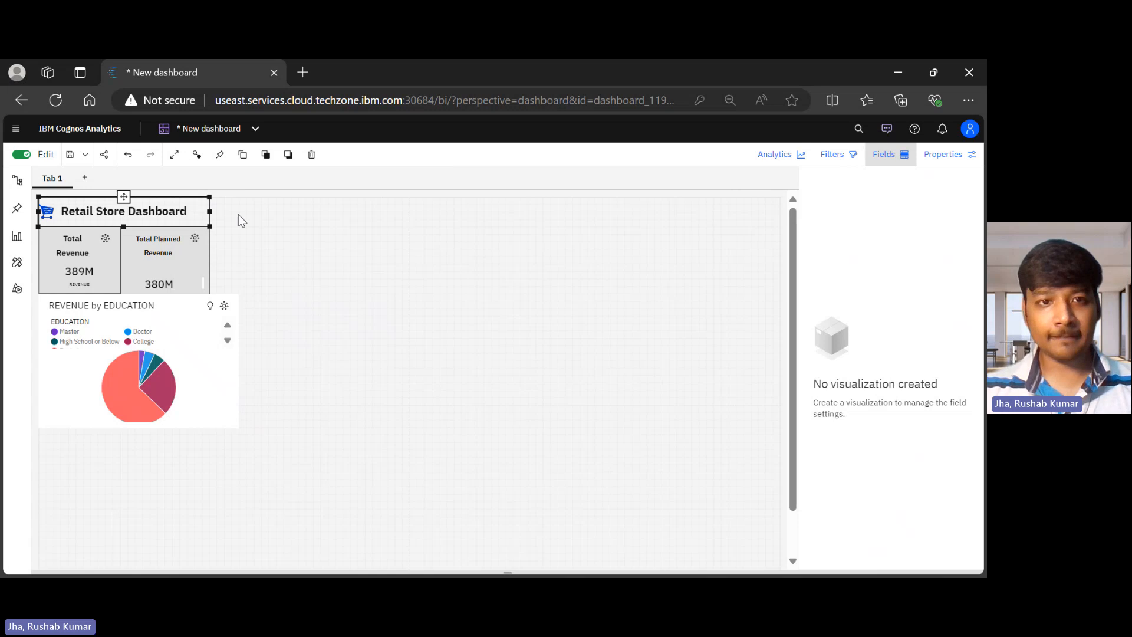
{"action": "left_click", "coordinate": [226, 403]}
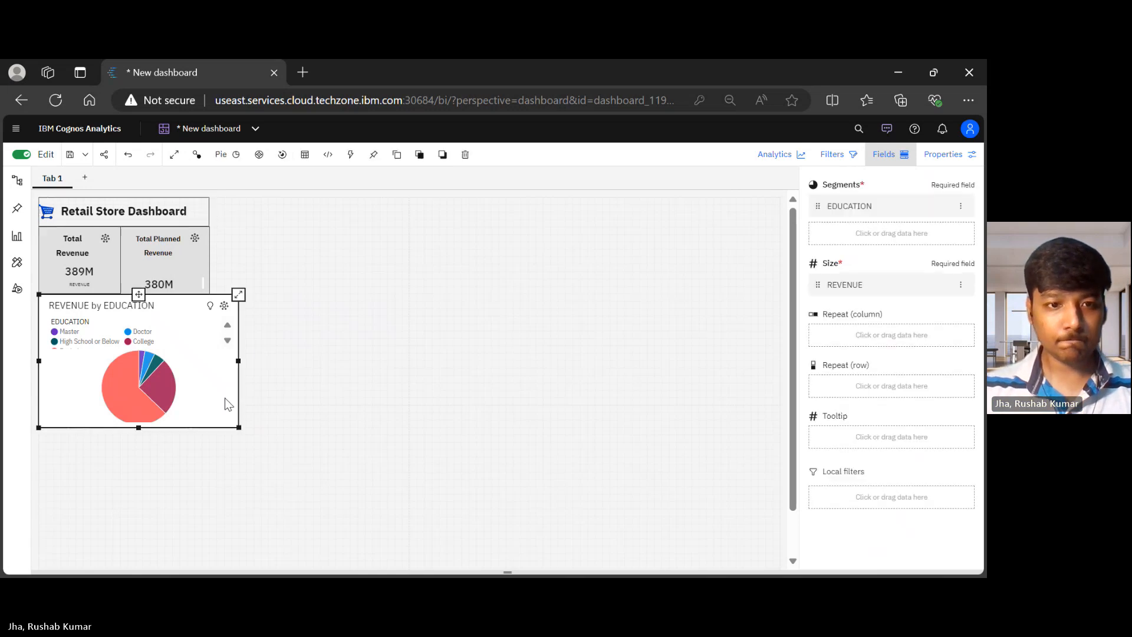
{"action": "left_click", "coordinate": [199, 216]}
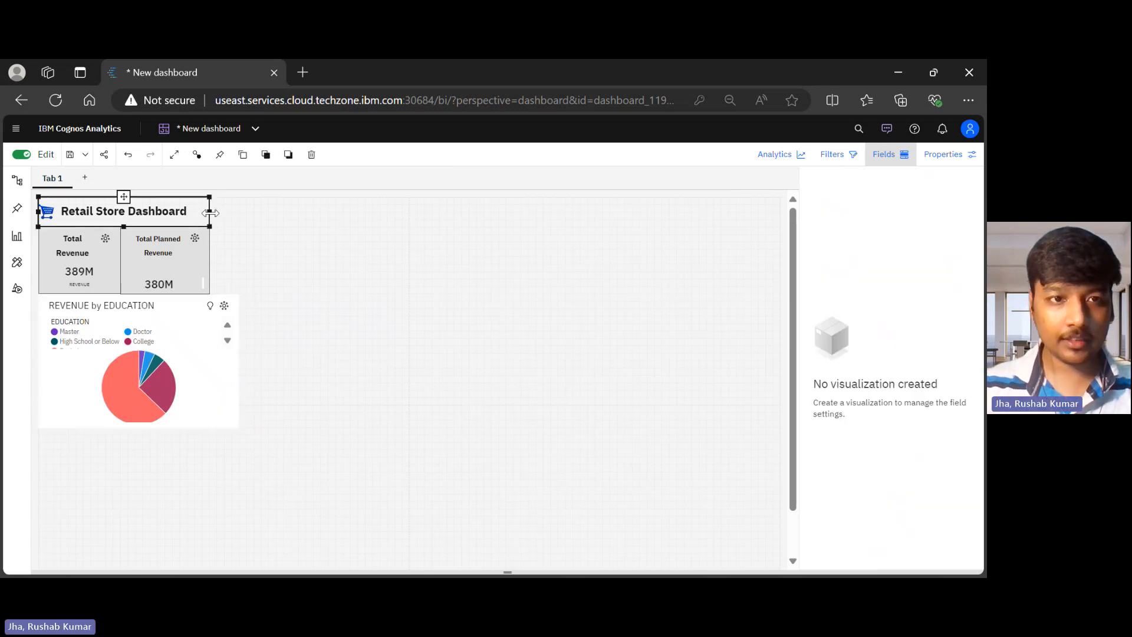
{"action": "left_click_drag", "start_coordinate": [211, 216], "coordinate": [234, 214]}
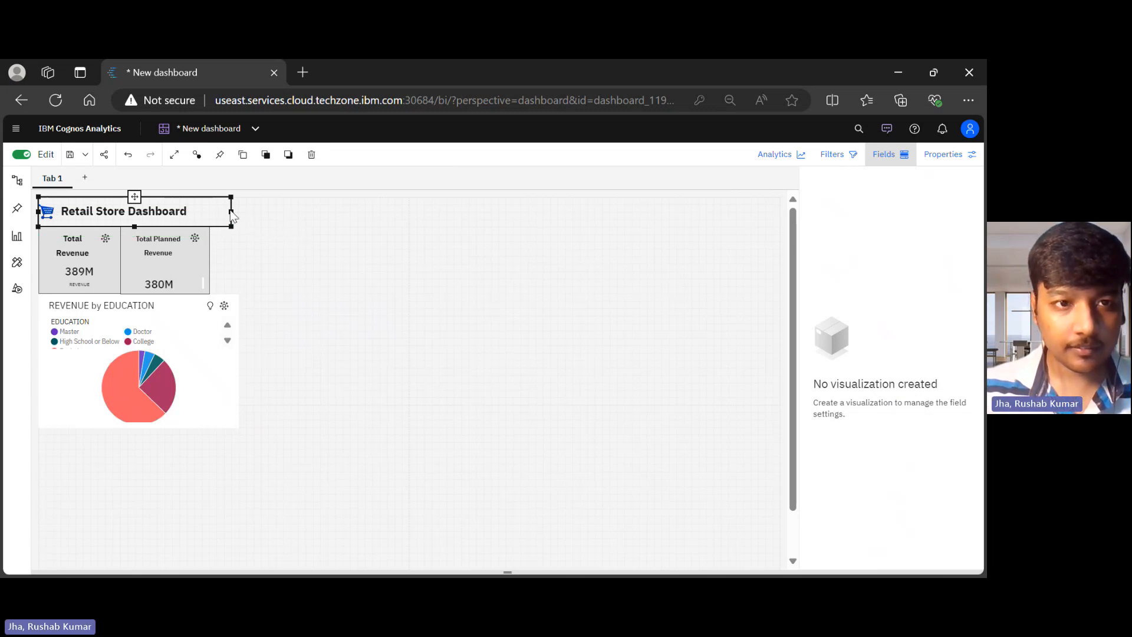
{"action": "left_click_drag", "start_coordinate": [233, 217], "coordinate": [238, 211]}
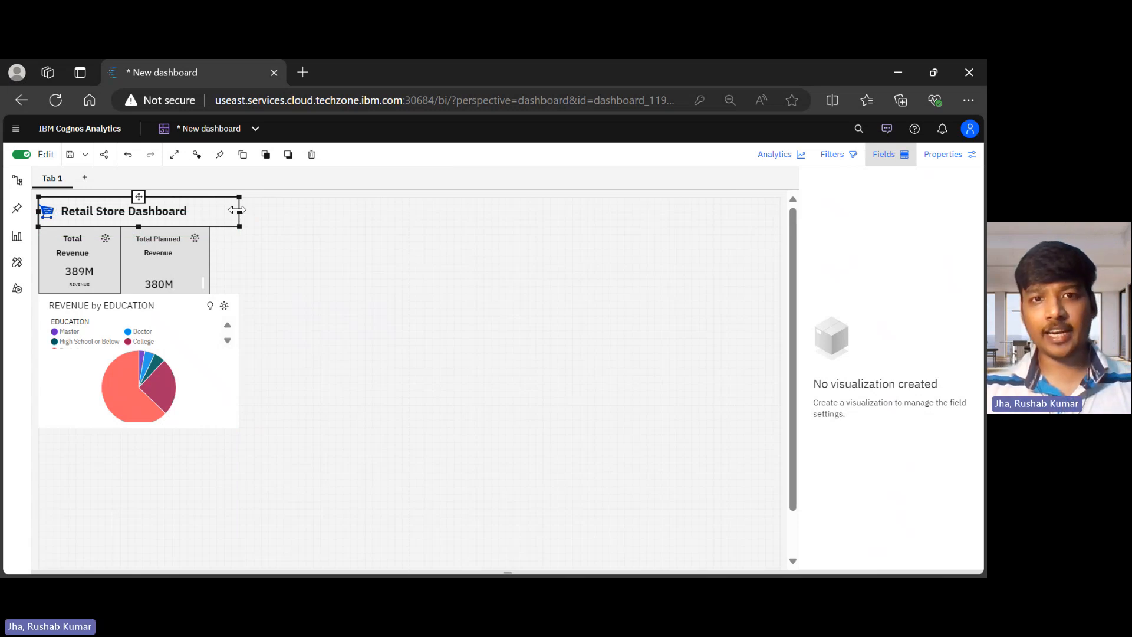
{"action": "left_click_drag", "start_coordinate": [238, 213], "coordinate": [235, 210]}
Enlarge the Total Planned Revenue card to reach the header's outer edge and move the pie chart down, clear of the cards.
{"action": "left_click", "coordinate": [207, 251]}
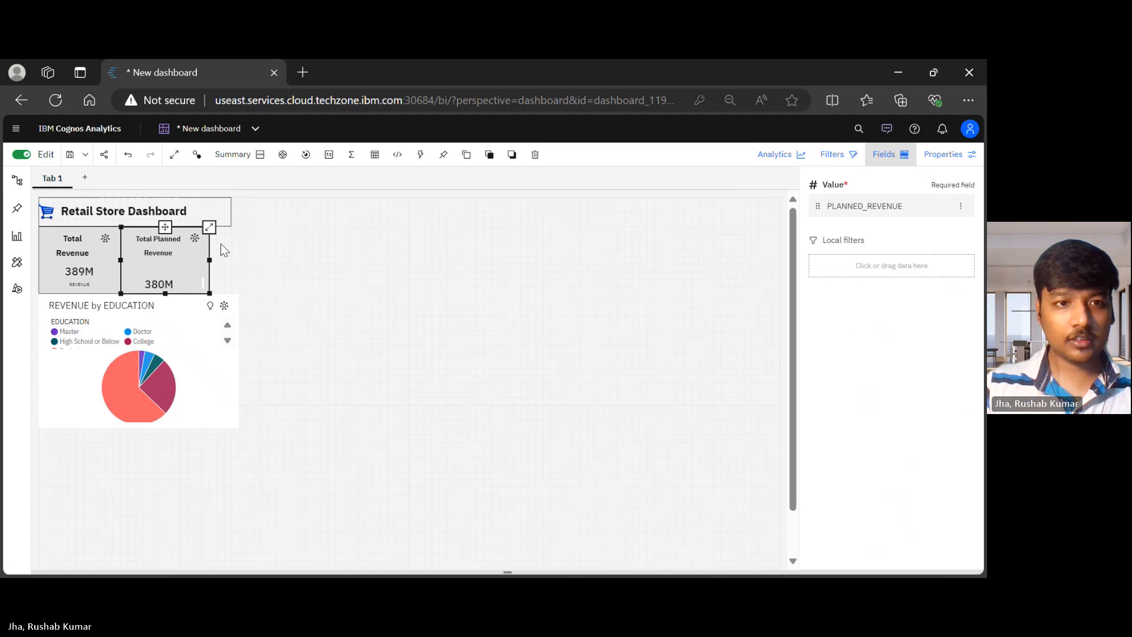
{"action": "left_click_drag", "start_coordinate": [208, 292], "coordinate": [234, 313]}
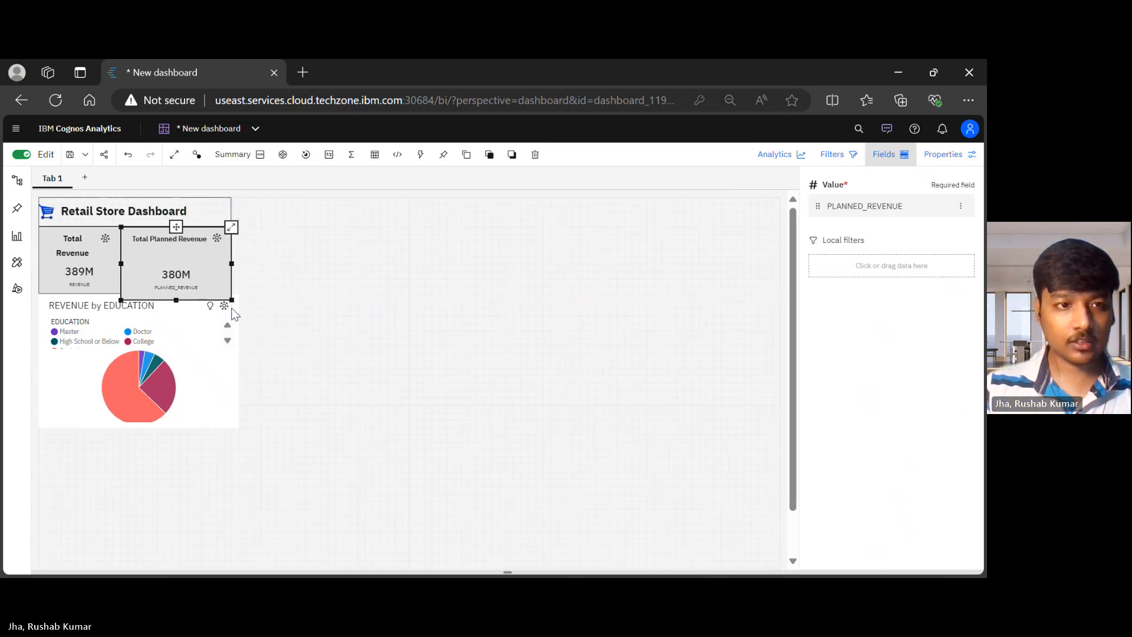
{"action": "left_click", "coordinate": [109, 360]}
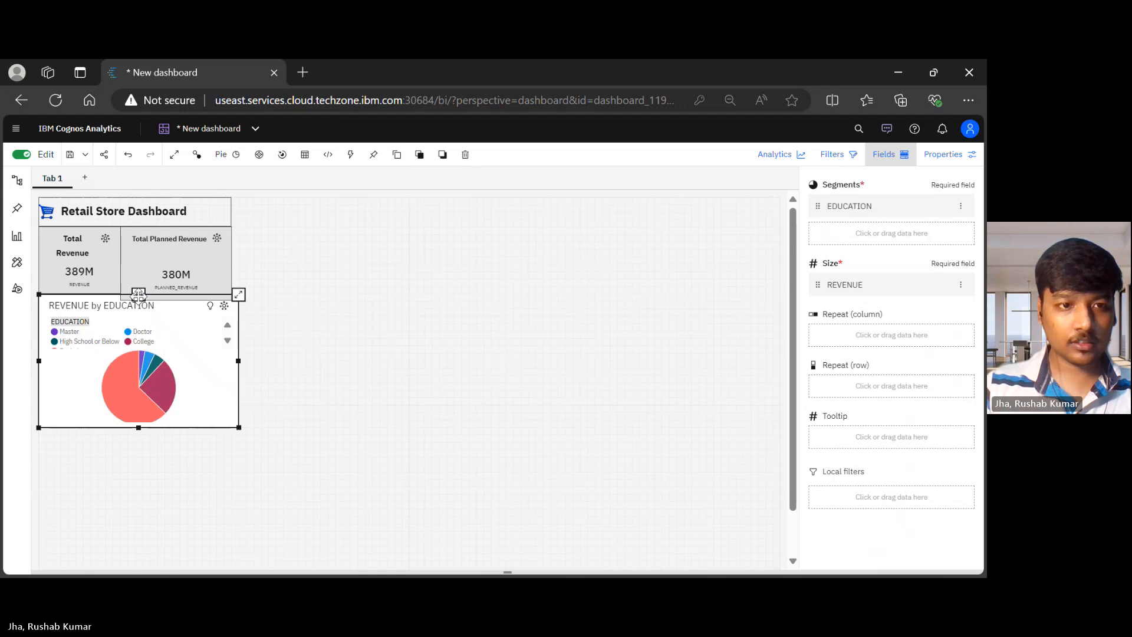
{"action": "left_click_drag", "start_coordinate": [140, 348], "coordinate": [140, 391]}
Shift the shared edge between the two revenue cards to widen Total Revenue, and extend Total Revenue downward to match the neighbouring card's height.
{"action": "left_click", "coordinate": [100, 273]}
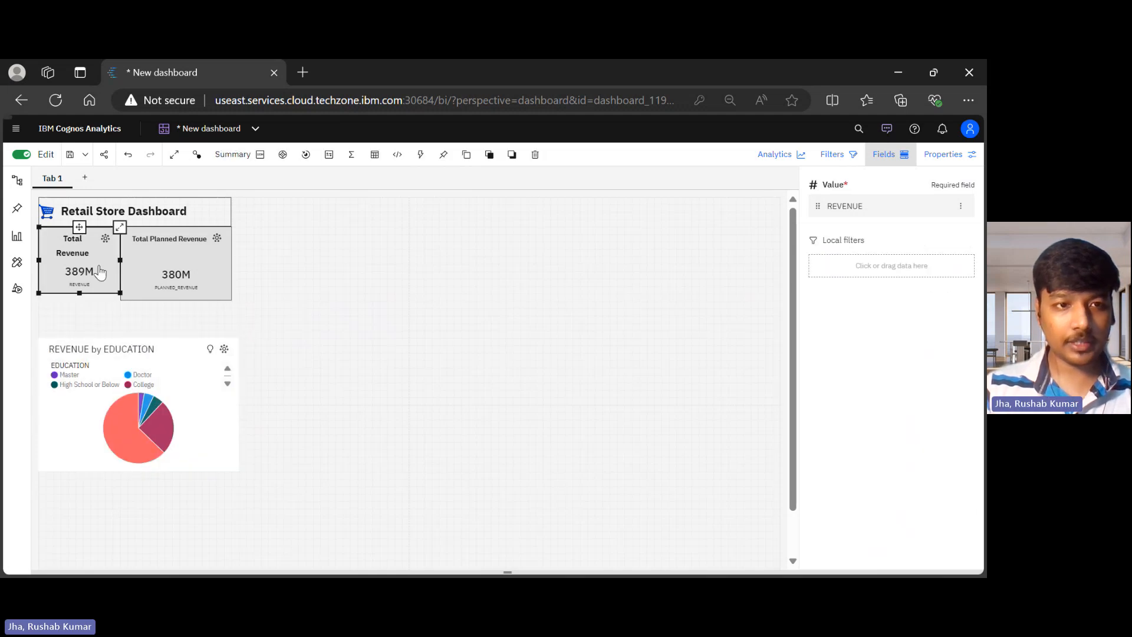
{"action": "left_click", "coordinate": [126, 293]}
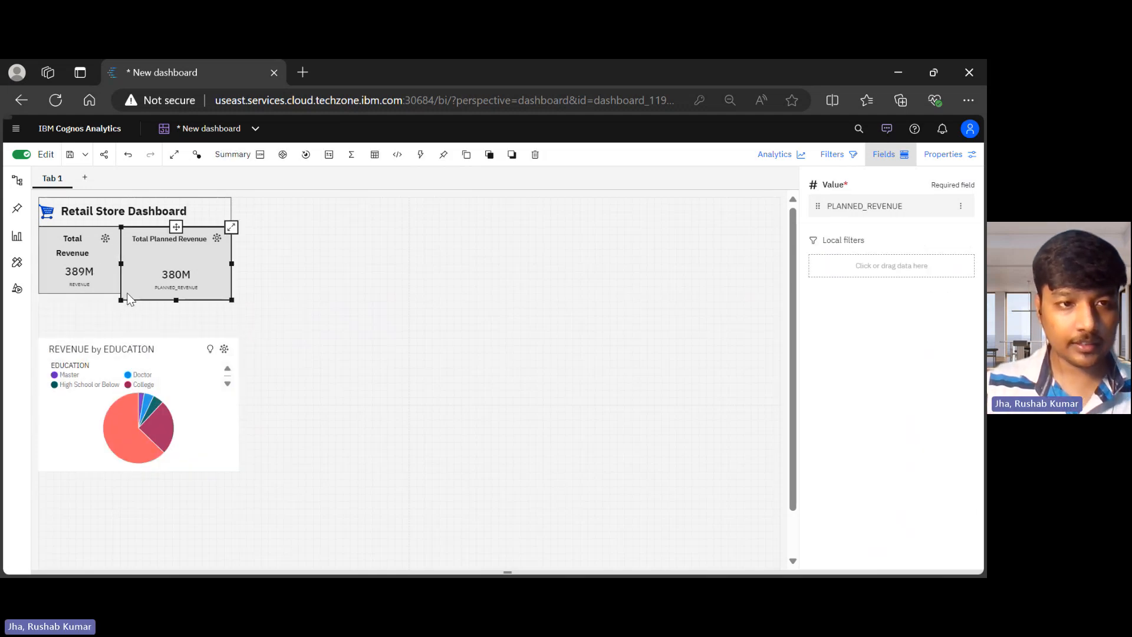
{"action": "left_click_drag", "start_coordinate": [125, 264], "coordinate": [133, 266]}
{"action": "left_click", "coordinate": [91, 280]}
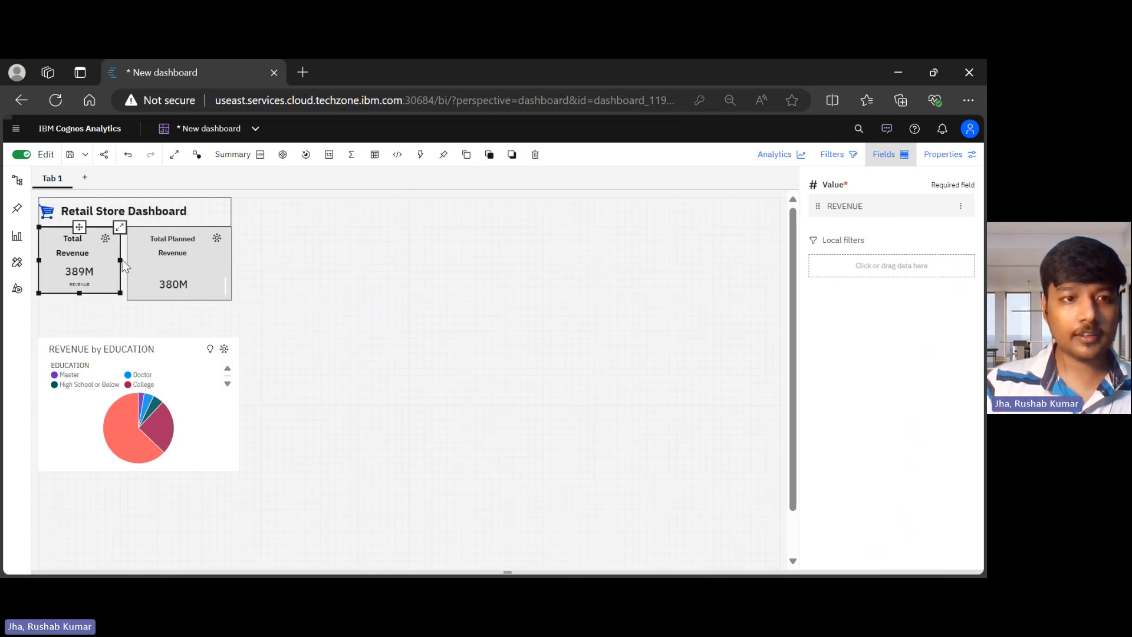
{"action": "left_click_drag", "start_coordinate": [122, 259], "coordinate": [128, 260]}
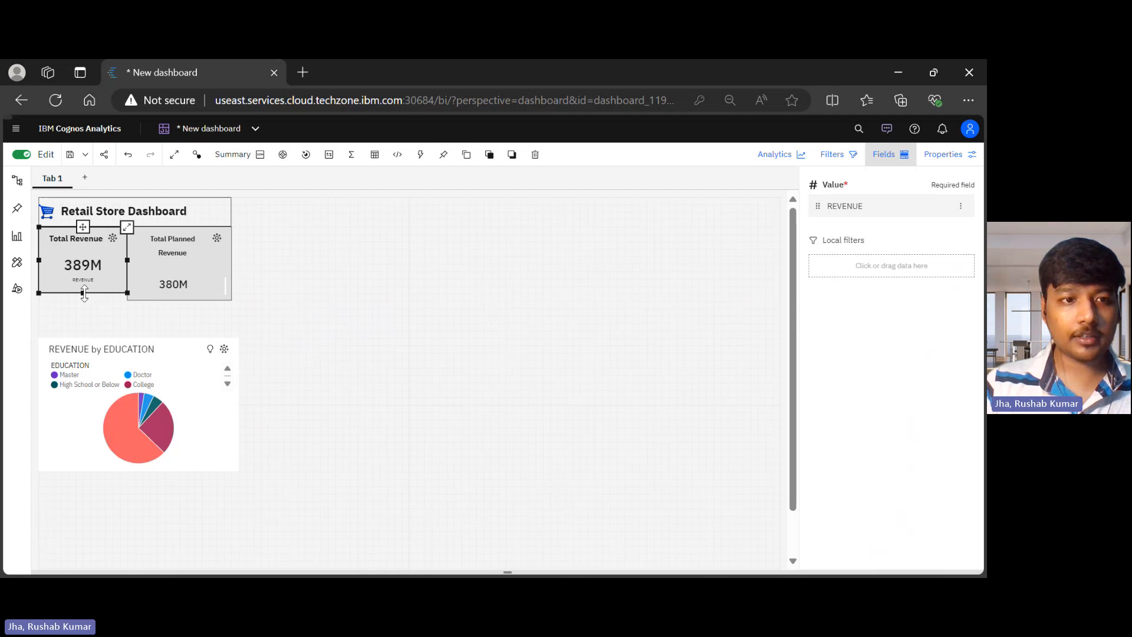
{"action": "left_click_drag", "start_coordinate": [83, 293], "coordinate": [84, 302]}
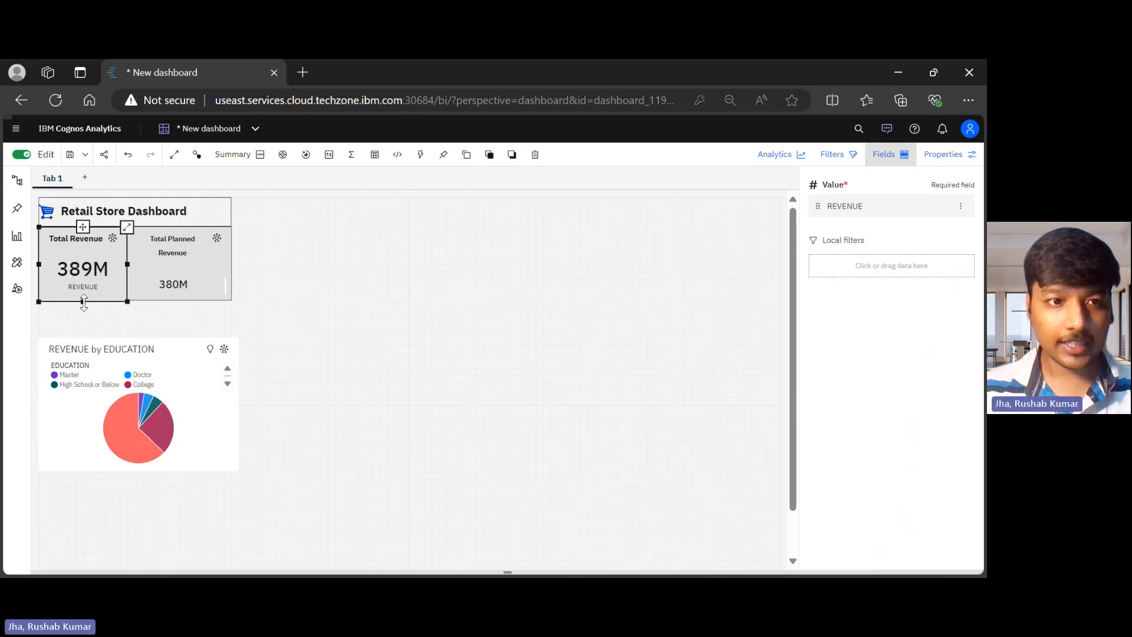
{"action": "left_click", "coordinate": [209, 289]}
{"action": "left_click_drag", "start_coordinate": [180, 301], "coordinate": [180, 301]}
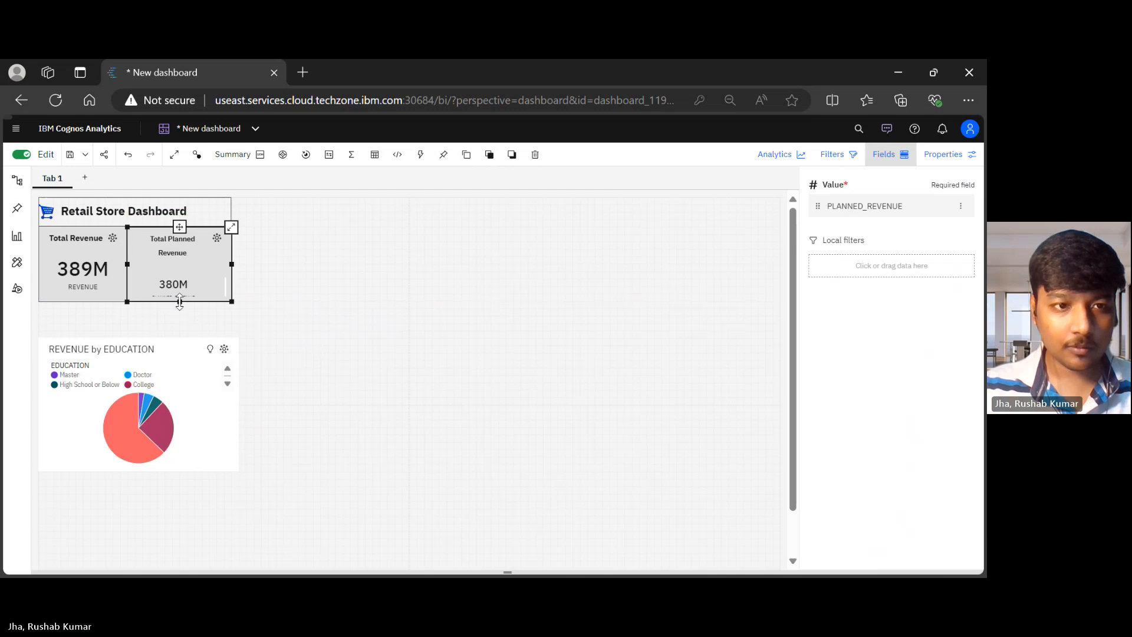
Hide the field settings and line up the Total Planned Revenue card's lower edge with the Total Revenue card.
{"action": "left_click", "coordinate": [229, 333]}
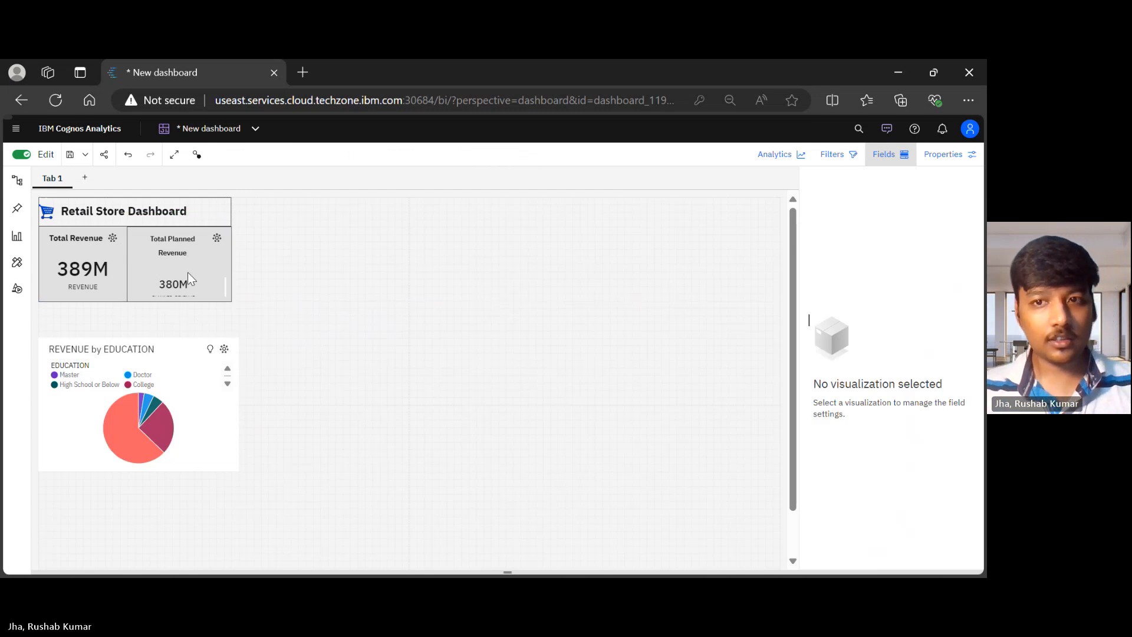
{"action": "left_click", "coordinate": [904, 153]}
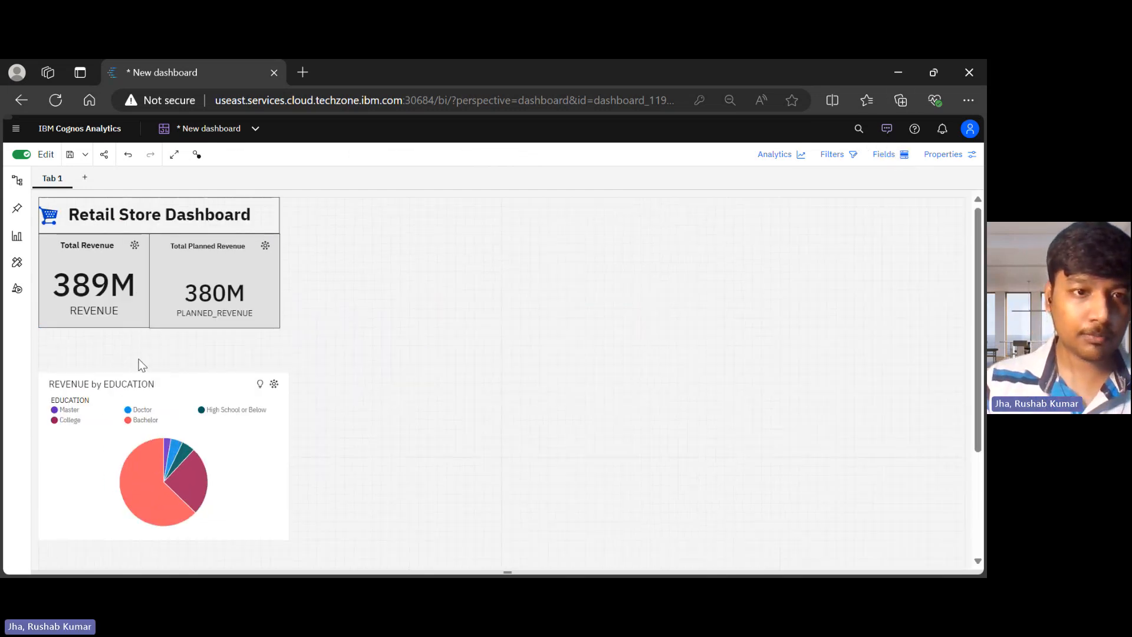
{"action": "left_click", "coordinate": [162, 384]}
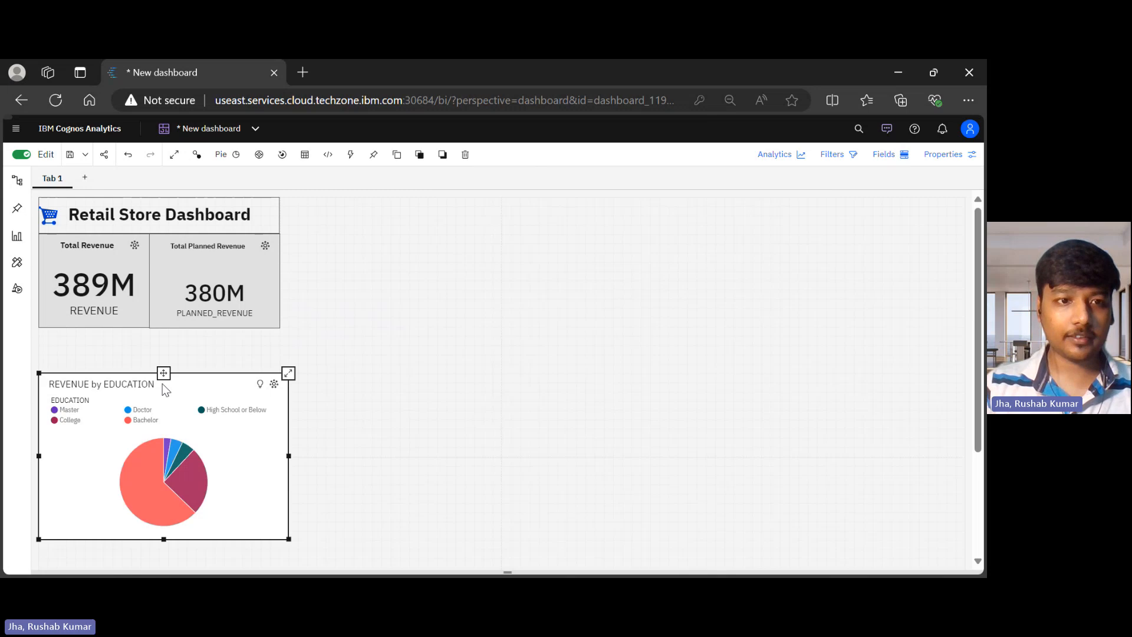
{"action": "left_click", "coordinate": [164, 324]}
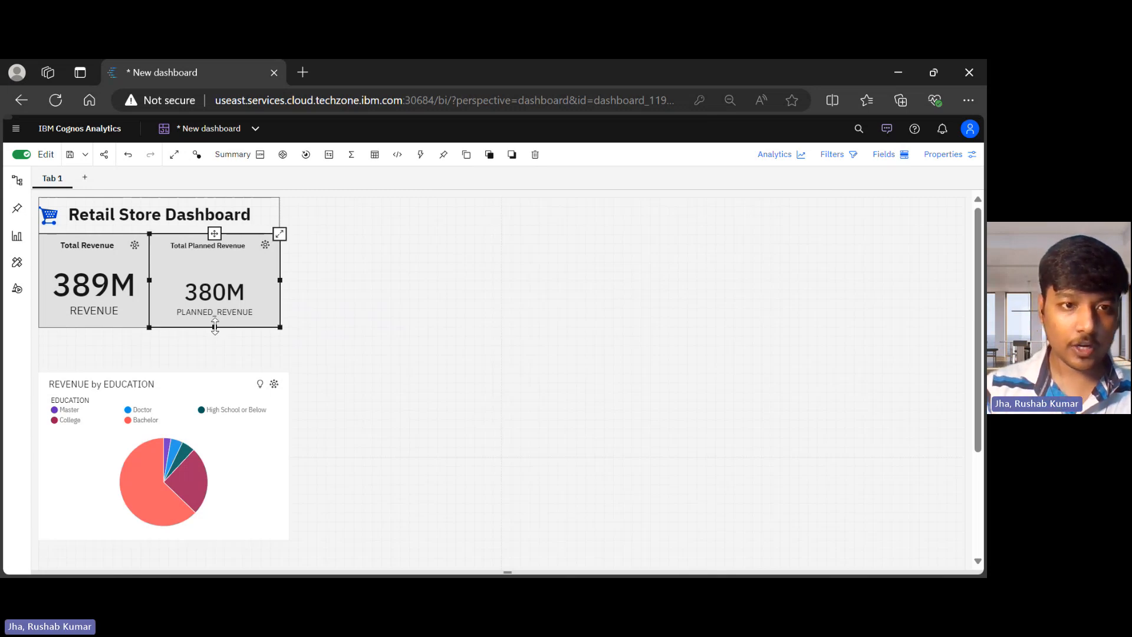
{"action": "left_click_drag", "start_coordinate": [215, 326], "coordinate": [208, 336]}
Move the pie chart directly beneath the two revenue cards and narrow it to their combined width.
{"action": "left_click", "coordinate": [158, 387]}
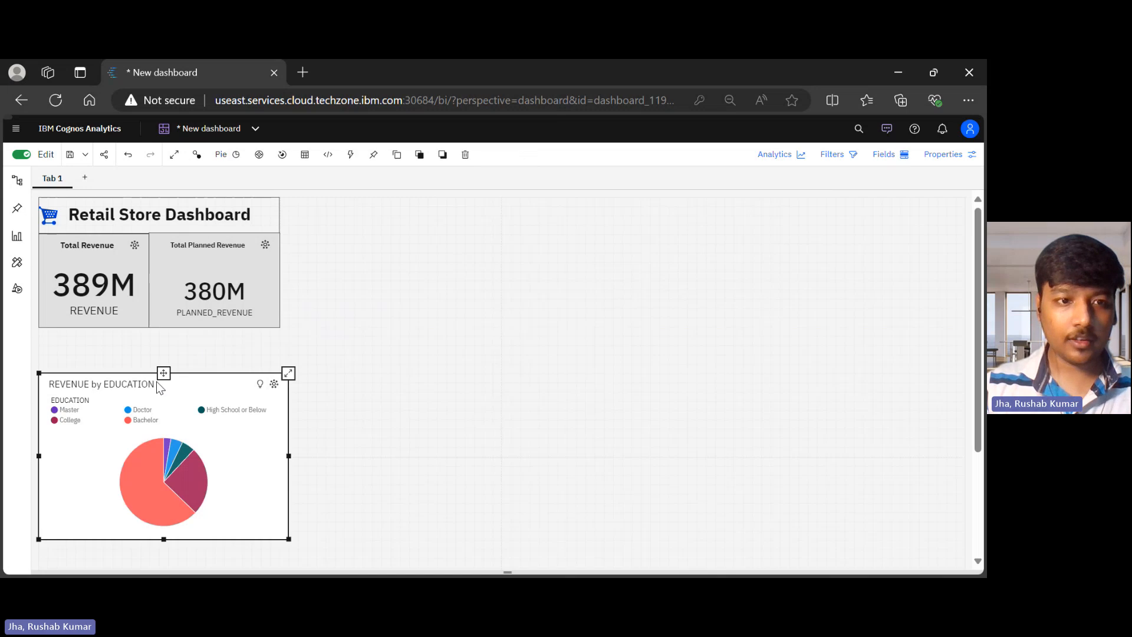
{"action": "left_click_drag", "start_coordinate": [163, 373], "coordinate": [163, 334]}
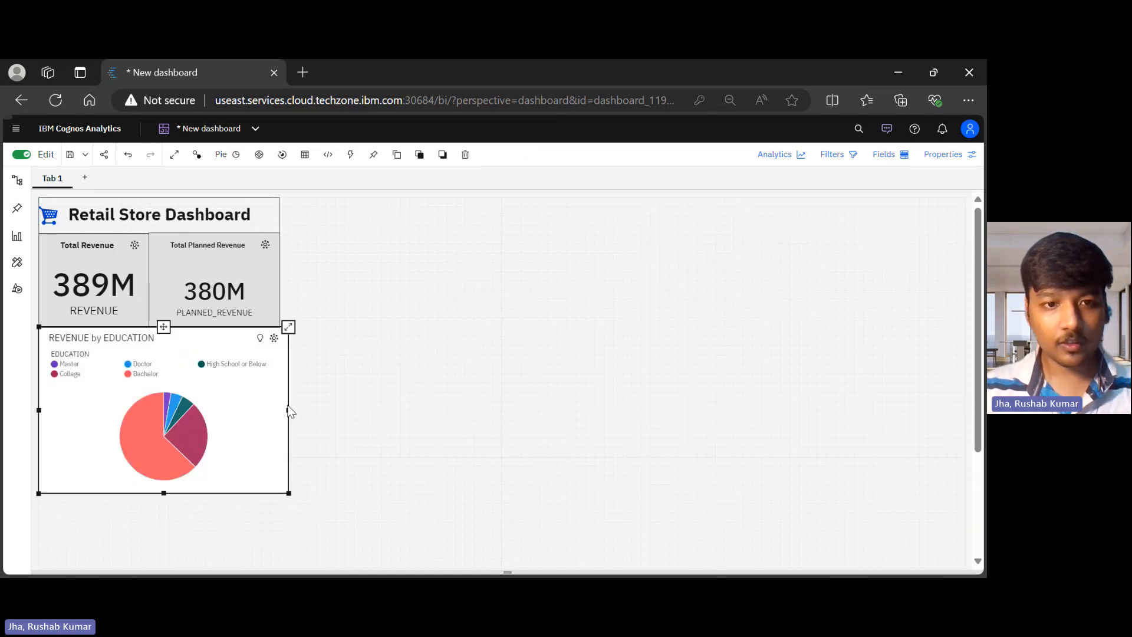
{"action": "left_click_drag", "start_coordinate": [285, 411], "coordinate": [283, 411]}
Look over the dashboard layout in full screen and return to the normal view.
{"action": "scroll", "coordinate": [282, 407], "scroll_direction": "down", "scroll_amount": 2}
{"action": "scroll", "coordinate": [282, 407], "scroll_direction": "up", "scroll_amount": 1}
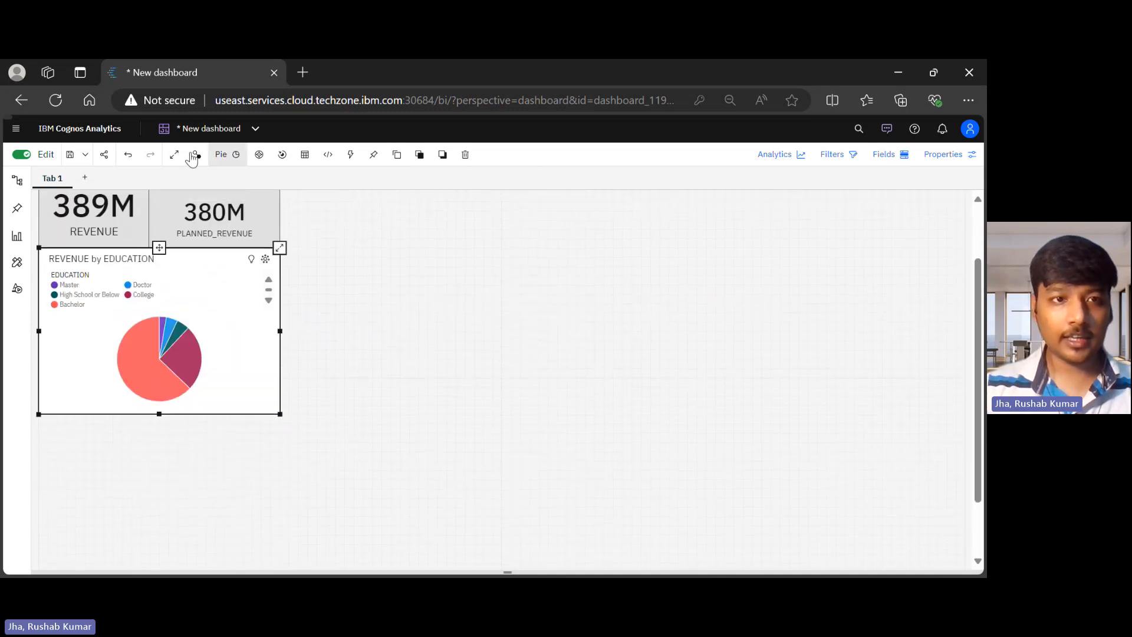
{"action": "left_click", "coordinate": [174, 155]}
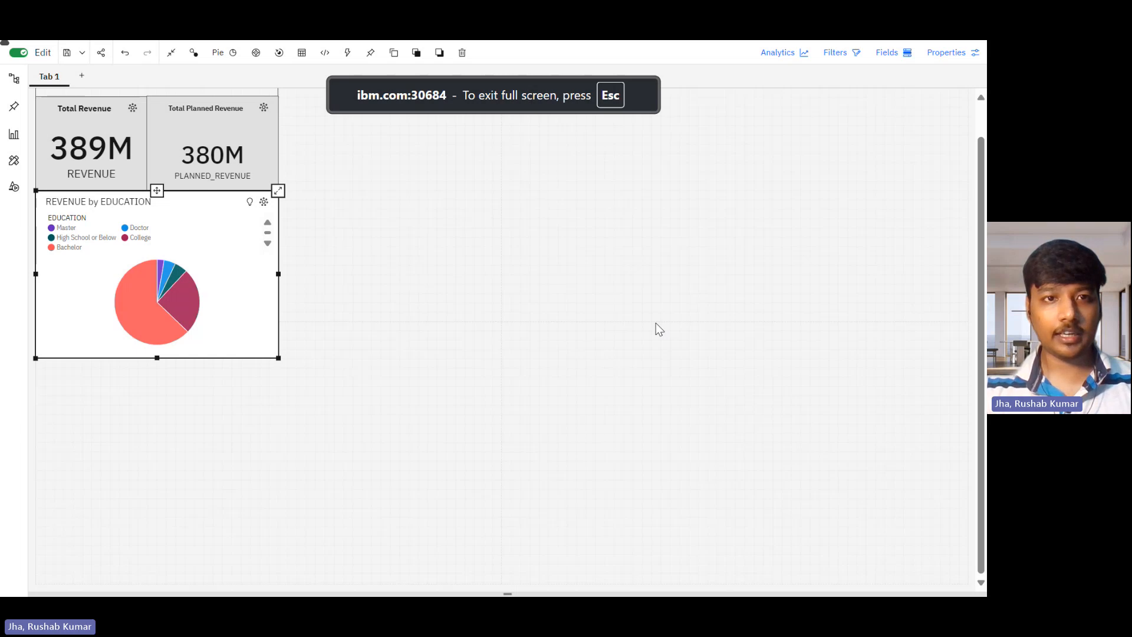
{"action": "scroll", "coordinate": [656, 323], "scroll_direction": "up", "scroll_amount": 1}
{"action": "key", "text": "Escape"}
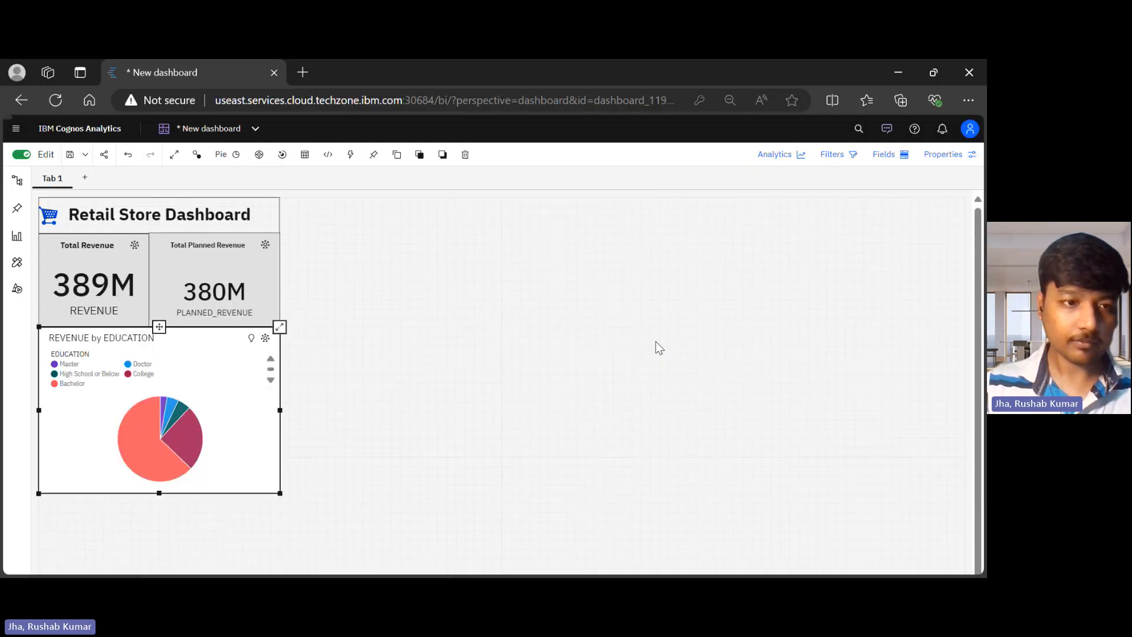
Retitle the pie chart "Revenue by Education" and centre the title.
{"action": "left_click_drag", "start_coordinate": [120, 343], "coordinate": [118, 339]}
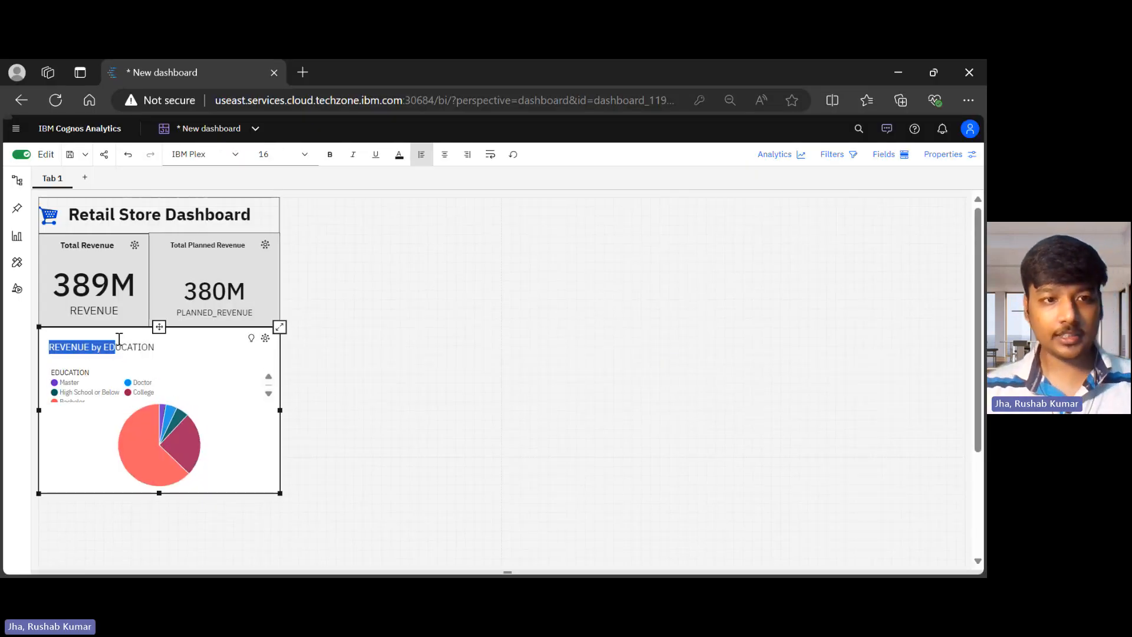
{"action": "key", "text": "ctrl+a"}
{"action": "type", "text": "Rev"}
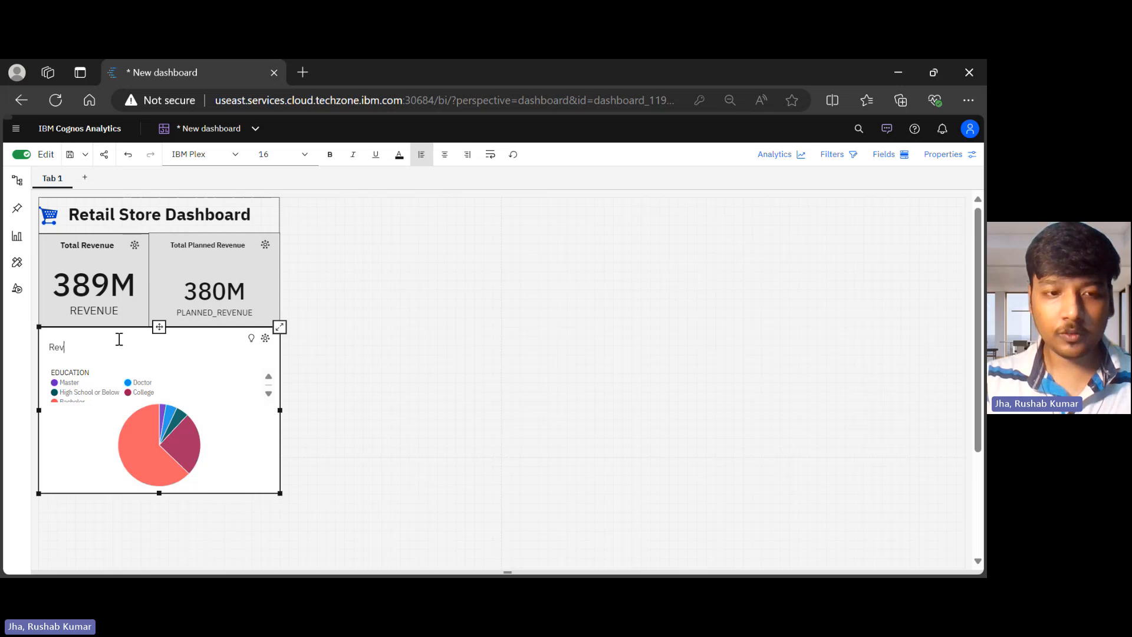
{"action": "type", "text": "enue by Education"}
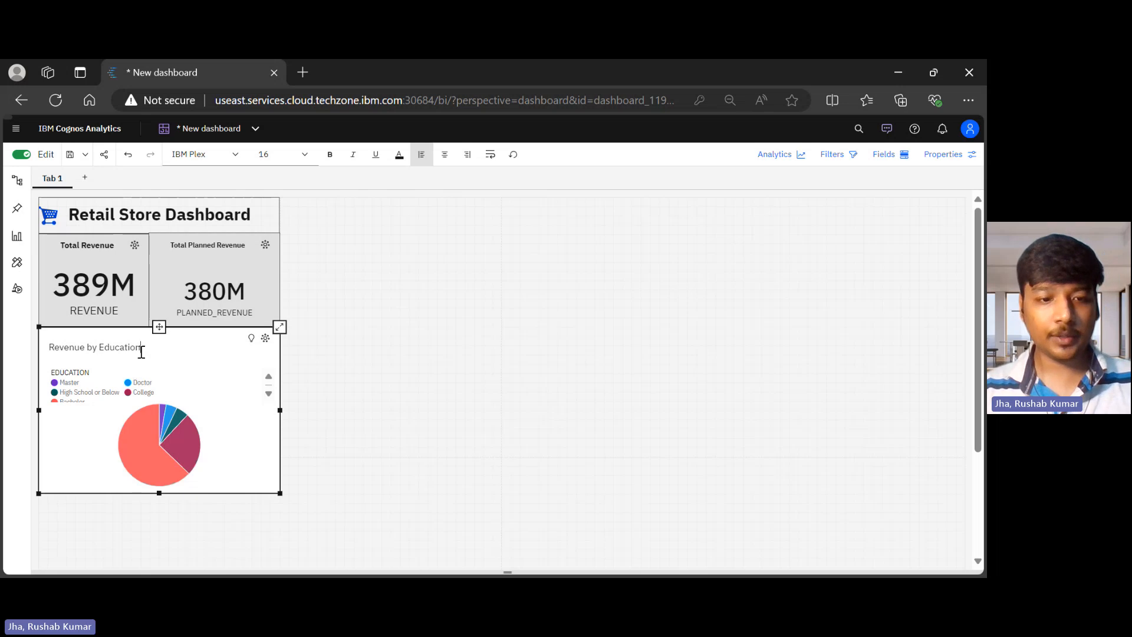
{"action": "triple_click", "coordinate": [141, 352]}
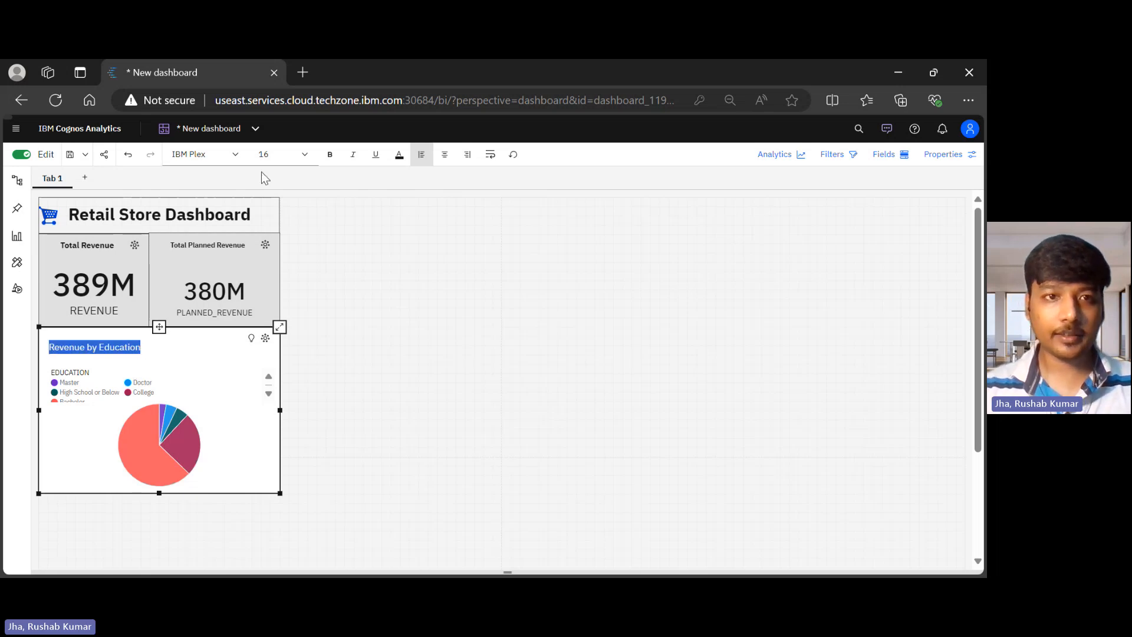
{"action": "left_click", "coordinate": [399, 158]}
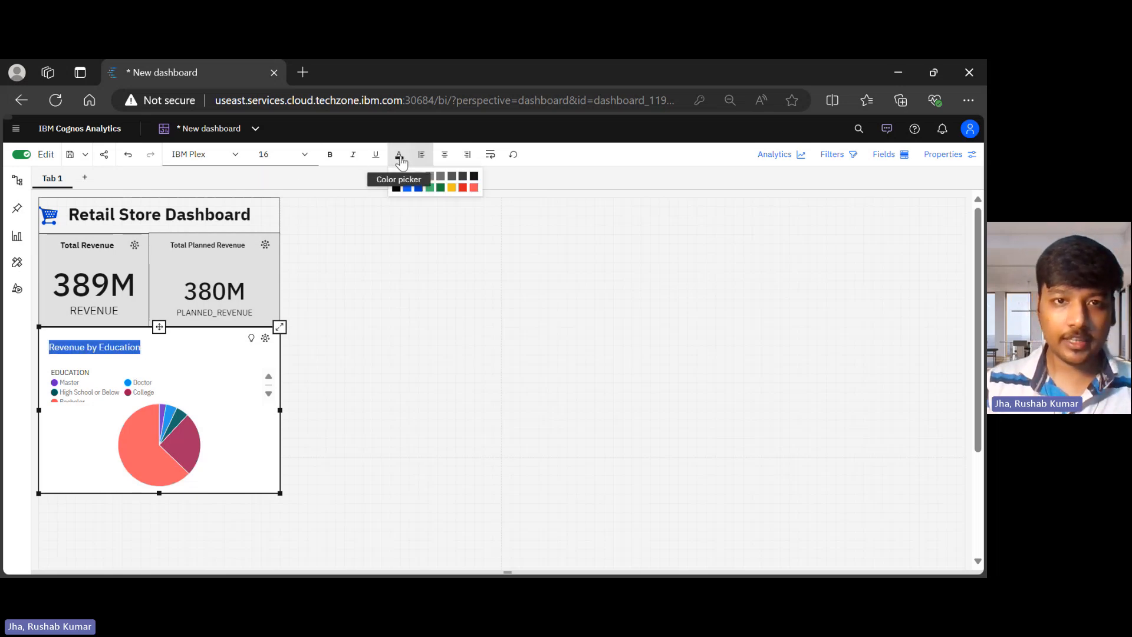
{"action": "left_click", "coordinate": [445, 155]}
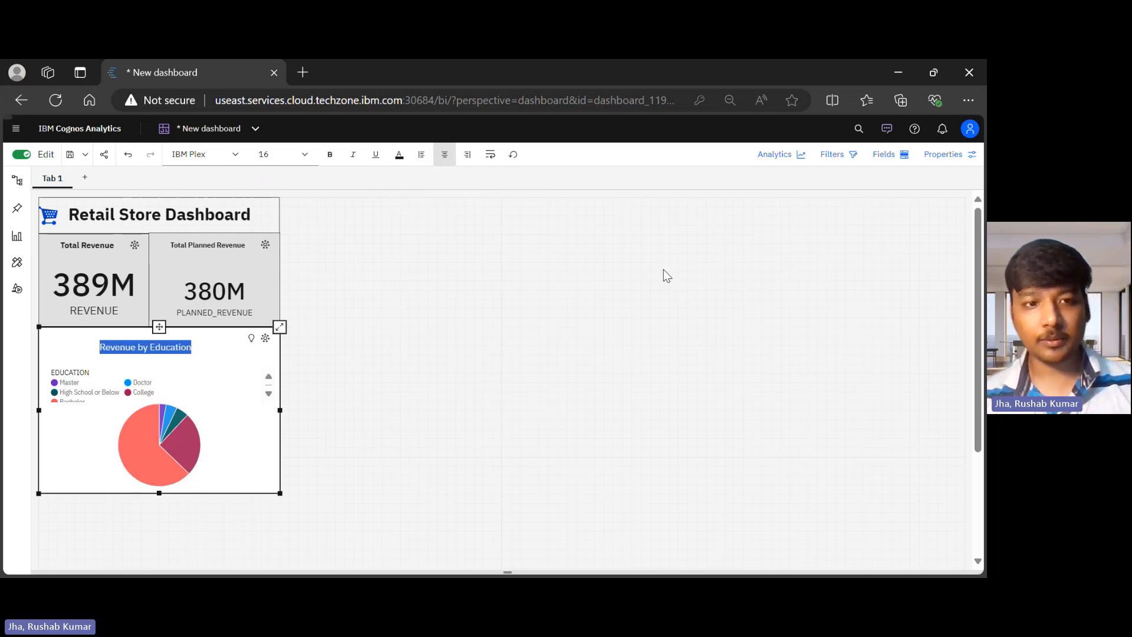
{"action": "left_click", "coordinate": [562, 390]}
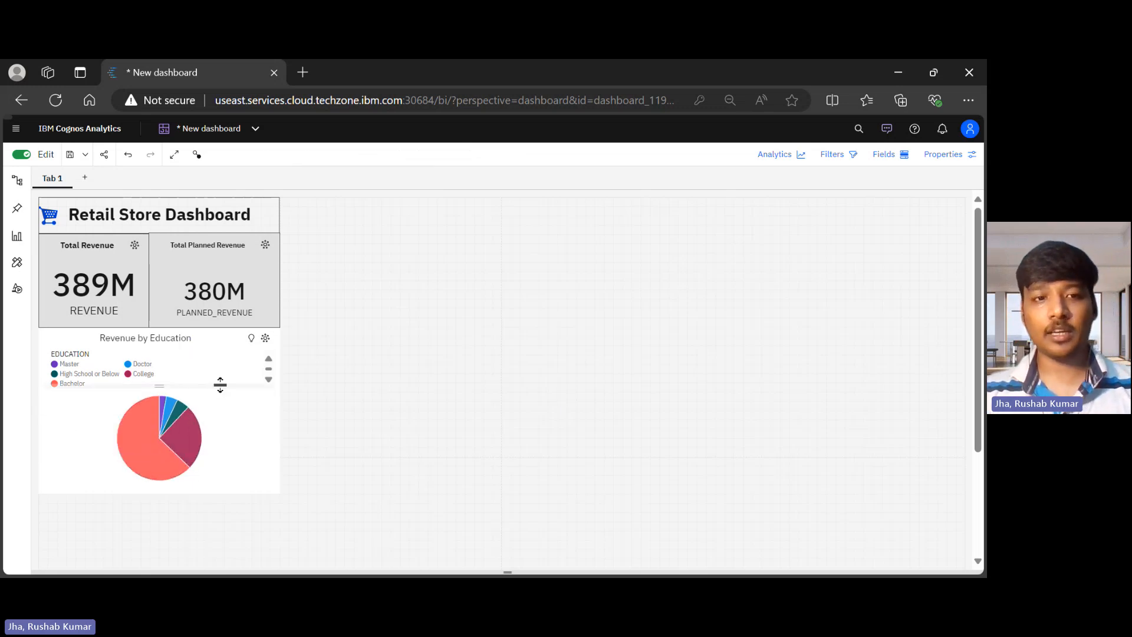
Give the pie chart a light grey #E0E0E0 fill and a dark grey #525252 border.
{"action": "left_click", "coordinate": [235, 413]}
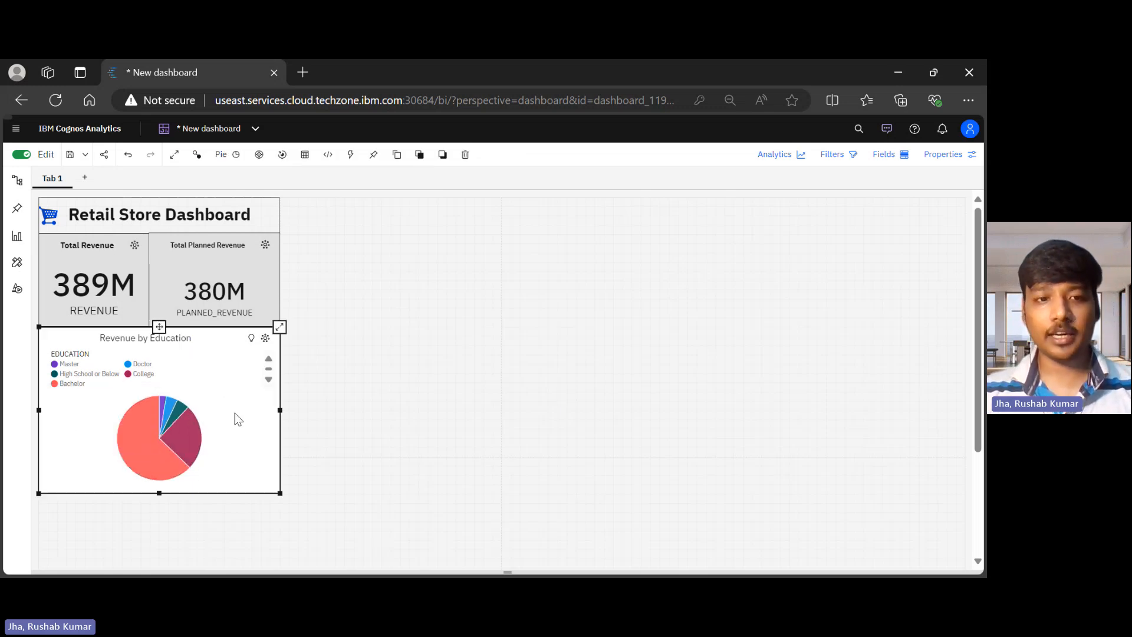
{"action": "left_click", "coordinate": [961, 160]}
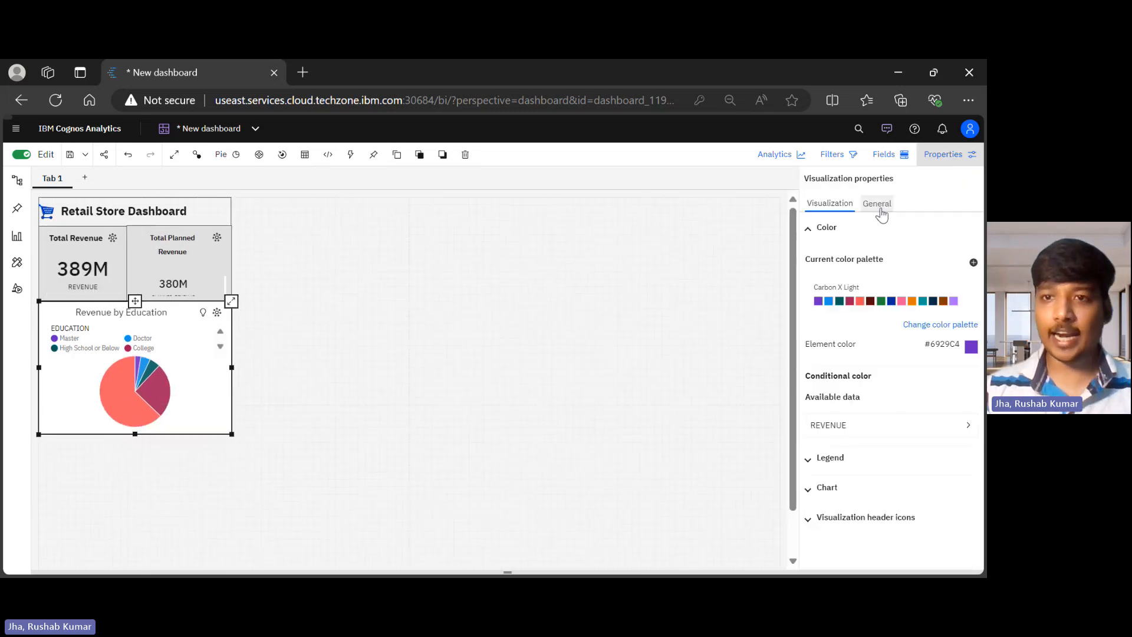
{"action": "left_click", "coordinate": [880, 214]}
{"action": "left_click", "coordinate": [860, 229]}
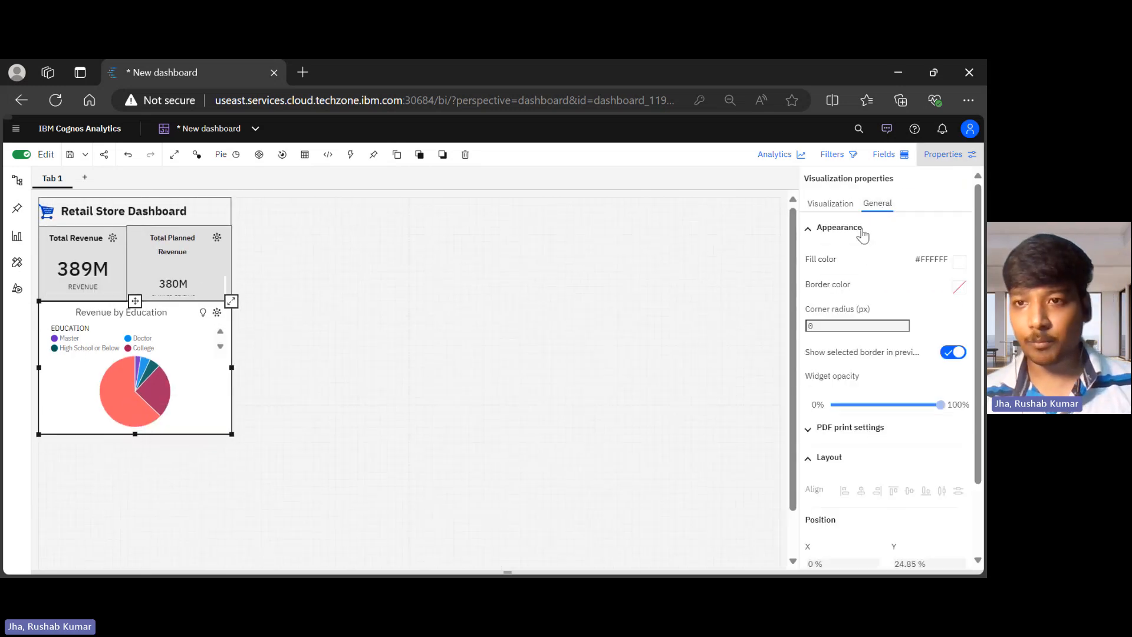
{"action": "left_click", "coordinate": [959, 262]}
{"action": "left_click", "coordinate": [878, 293]}
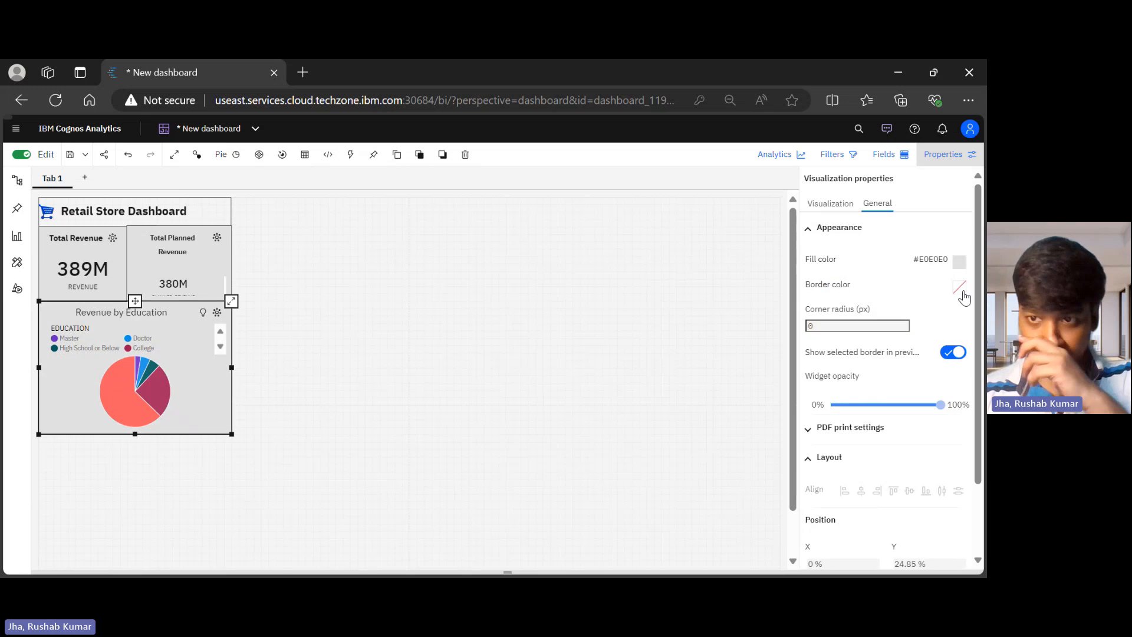
{"action": "left_click", "coordinate": [961, 289]}
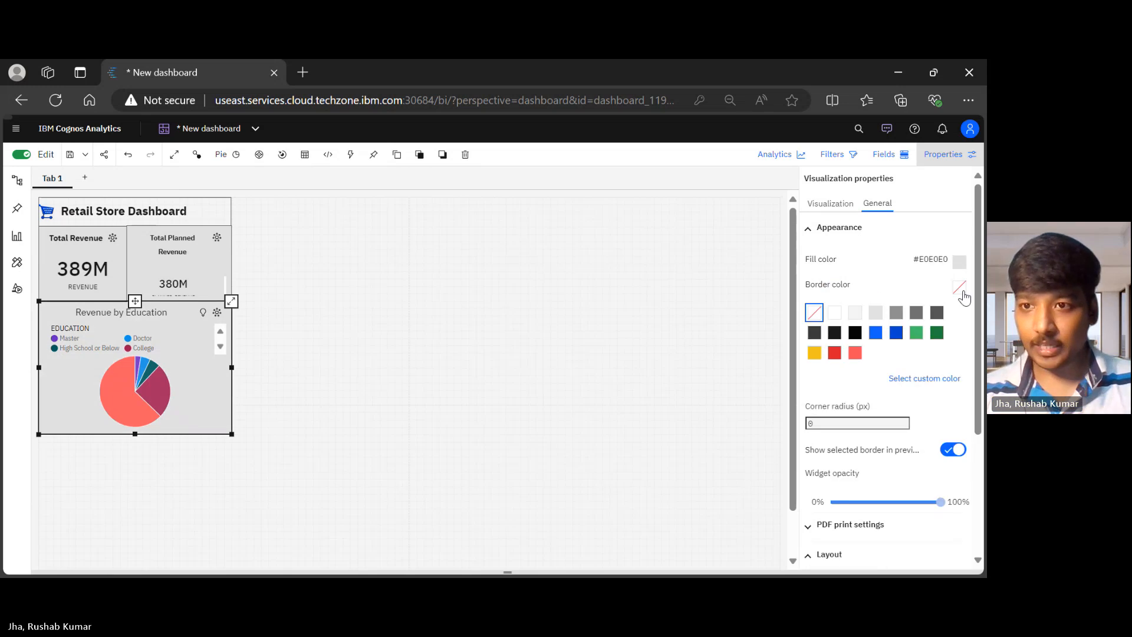
{"action": "left_click", "coordinate": [937, 314]}
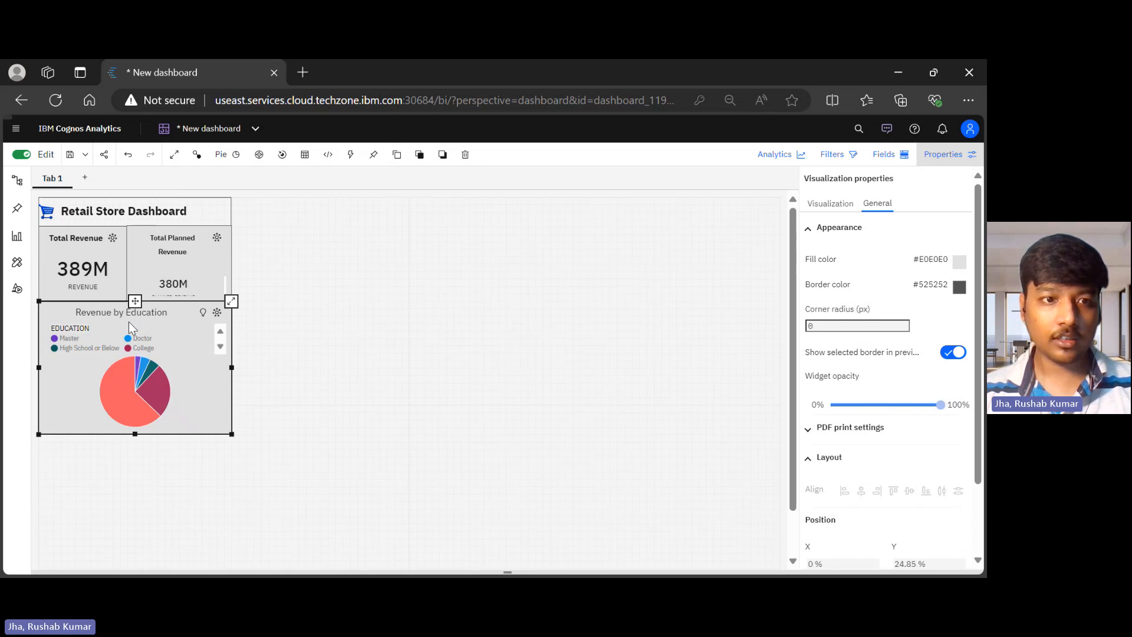
Make the pie chart's "Revenue by Education" title bold.
{"action": "double_click", "coordinate": [130, 317]}
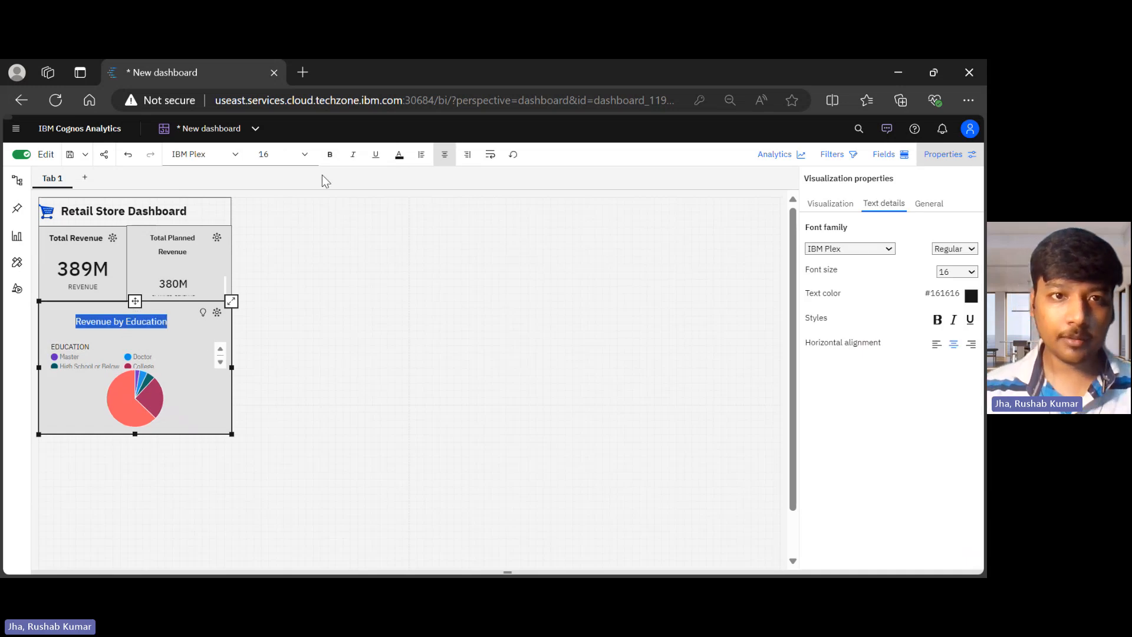
{"action": "left_click", "coordinate": [329, 154]}
{"action": "left_click", "coordinate": [378, 327]}
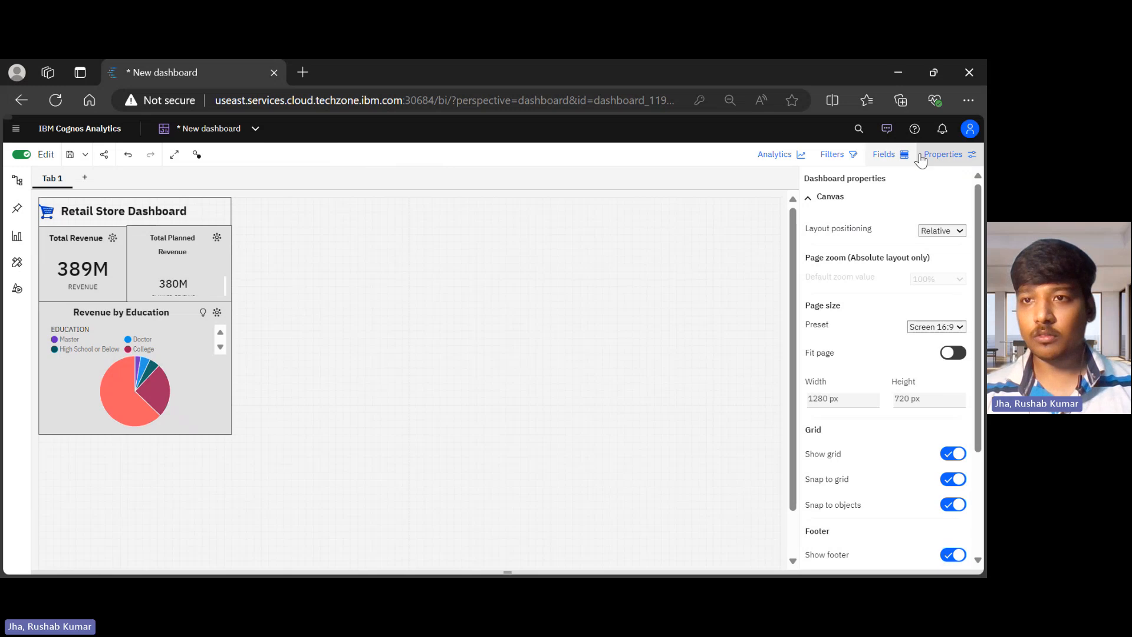
Set the legend label font color of the Revenue by Education pie chart to black #000000.
{"action": "left_click", "coordinate": [950, 157]}
{"action": "left_click", "coordinate": [950, 156]}
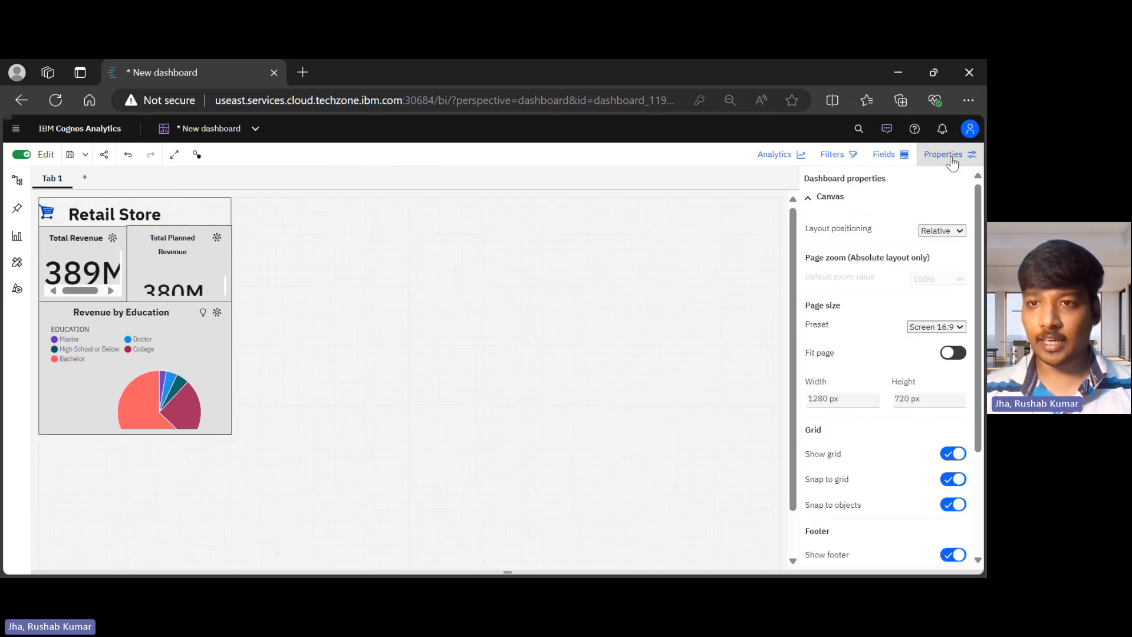
{"action": "left_click", "coordinate": [213, 428]}
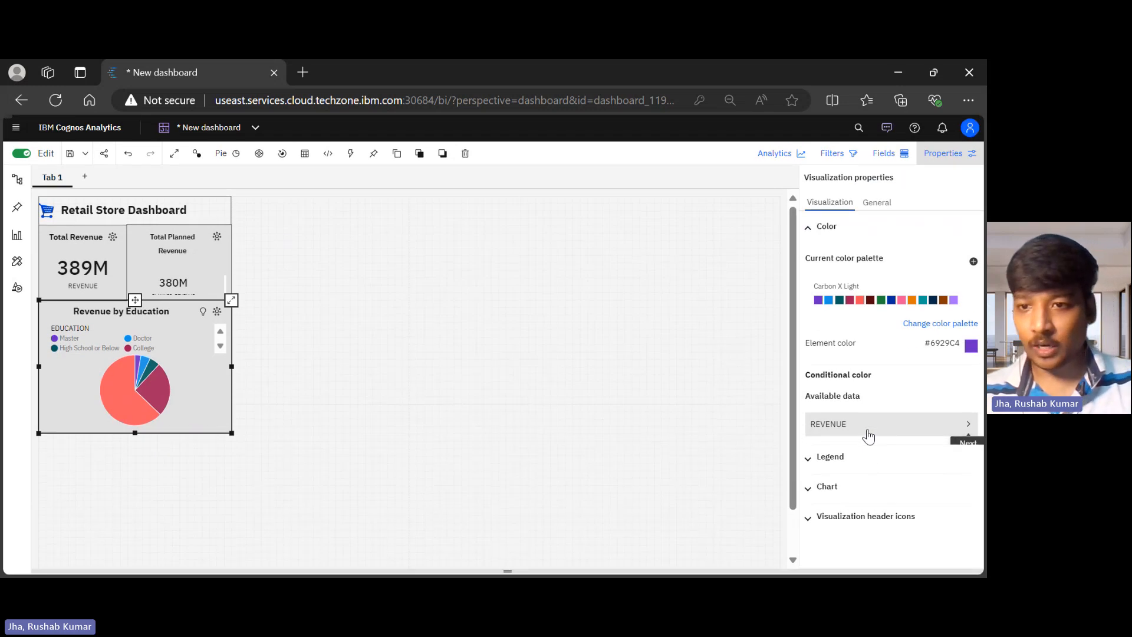
{"action": "left_click", "coordinate": [864, 459]}
{"action": "scroll", "coordinate": [864, 458], "scroll_direction": "down", "scroll_amount": 2}
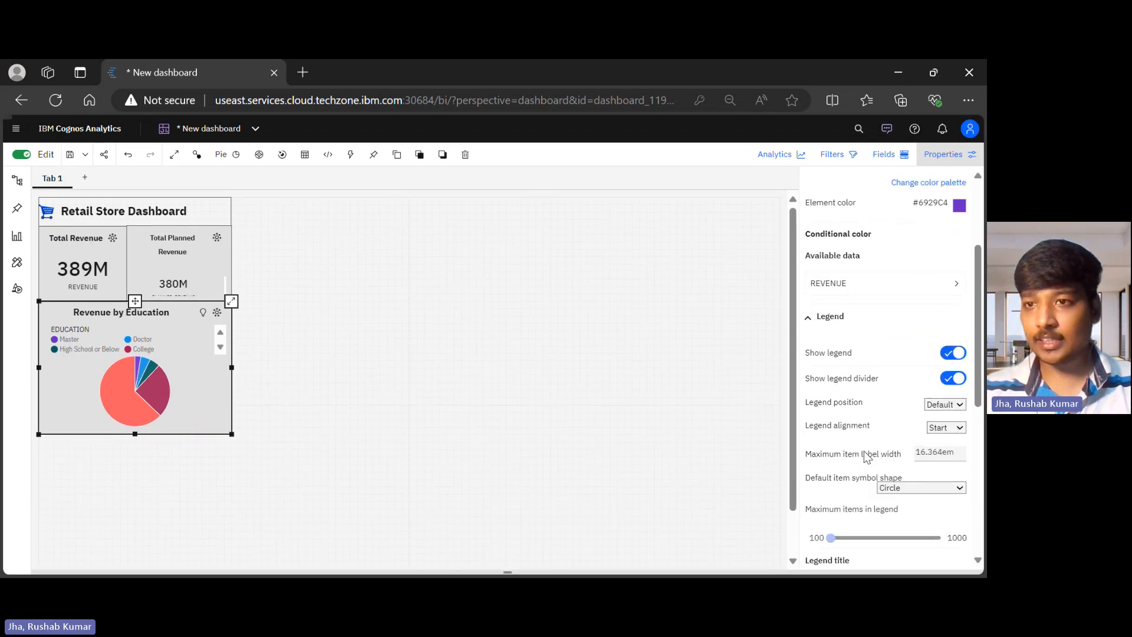
{"action": "scroll", "coordinate": [865, 458], "scroll_direction": "up", "scroll_amount": 2}
{"action": "scroll", "coordinate": [864, 459], "scroll_direction": "down", "scroll_amount": 1}
{"action": "scroll", "coordinate": [865, 457], "scroll_direction": "down", "scroll_amount": 3}
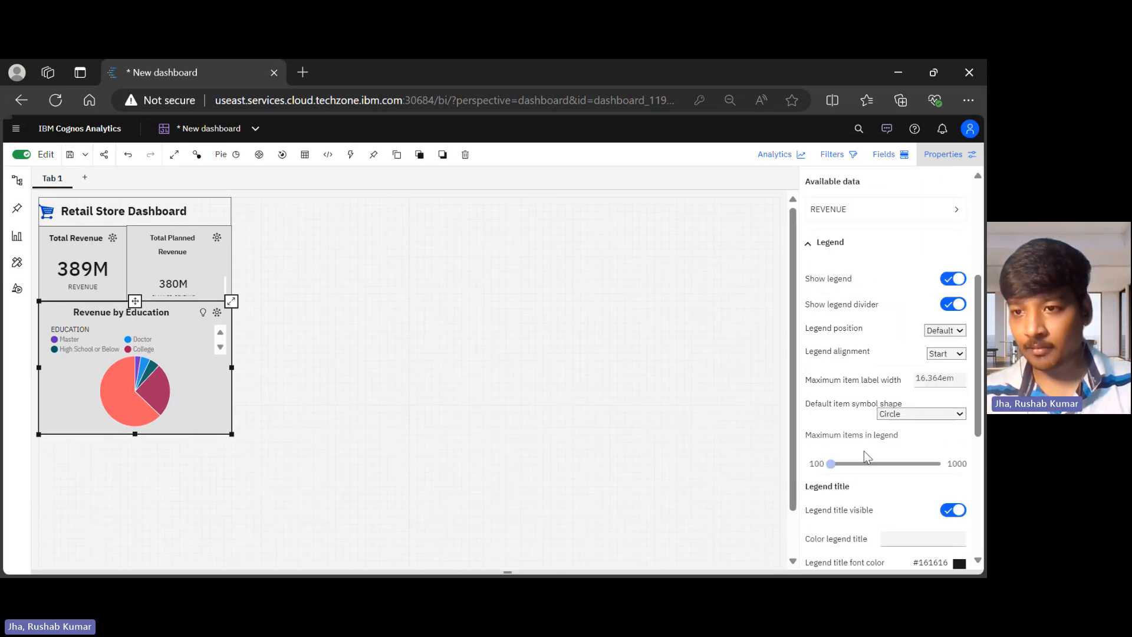
{"action": "scroll", "coordinate": [865, 452], "scroll_direction": "down", "scroll_amount": 1}
{"action": "scroll", "coordinate": [864, 451], "scroll_direction": "down", "scroll_amount": 4}
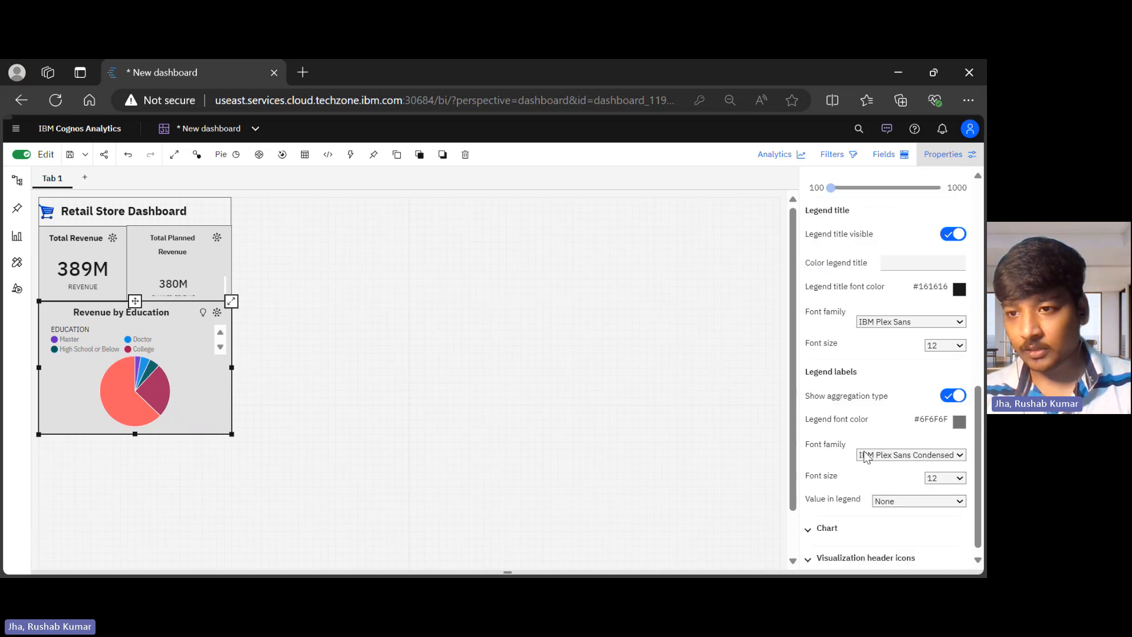
{"action": "left_click", "coordinate": [959, 421]}
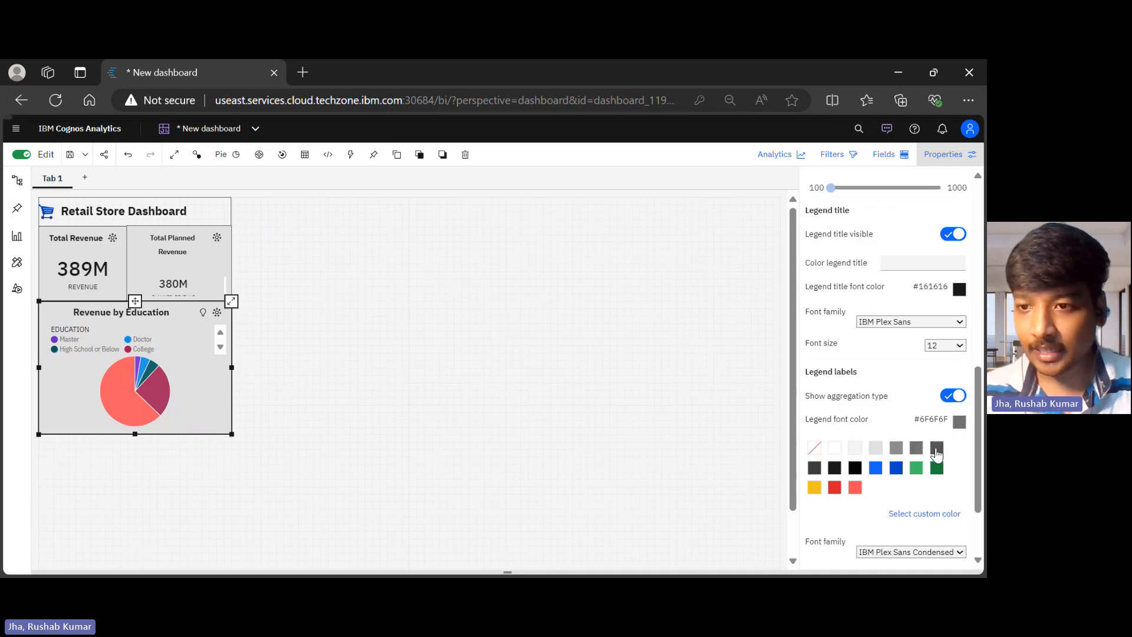
{"action": "left_click", "coordinate": [855, 472]}
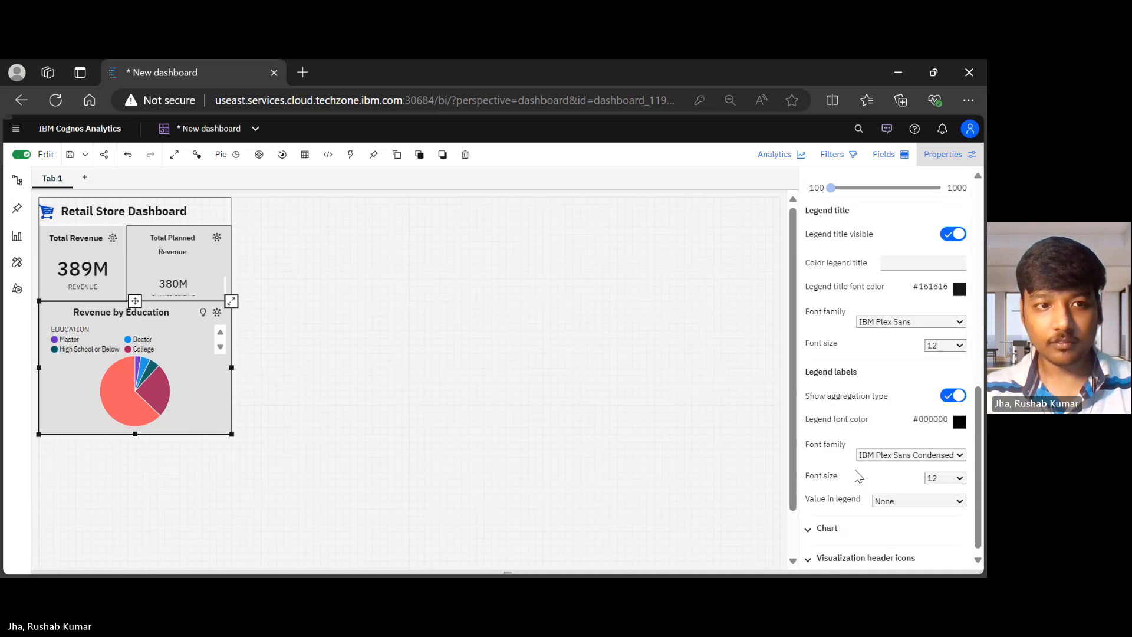
{"action": "scroll", "coordinate": [919, 419], "scroll_direction": "down", "scroll_amount": 1}
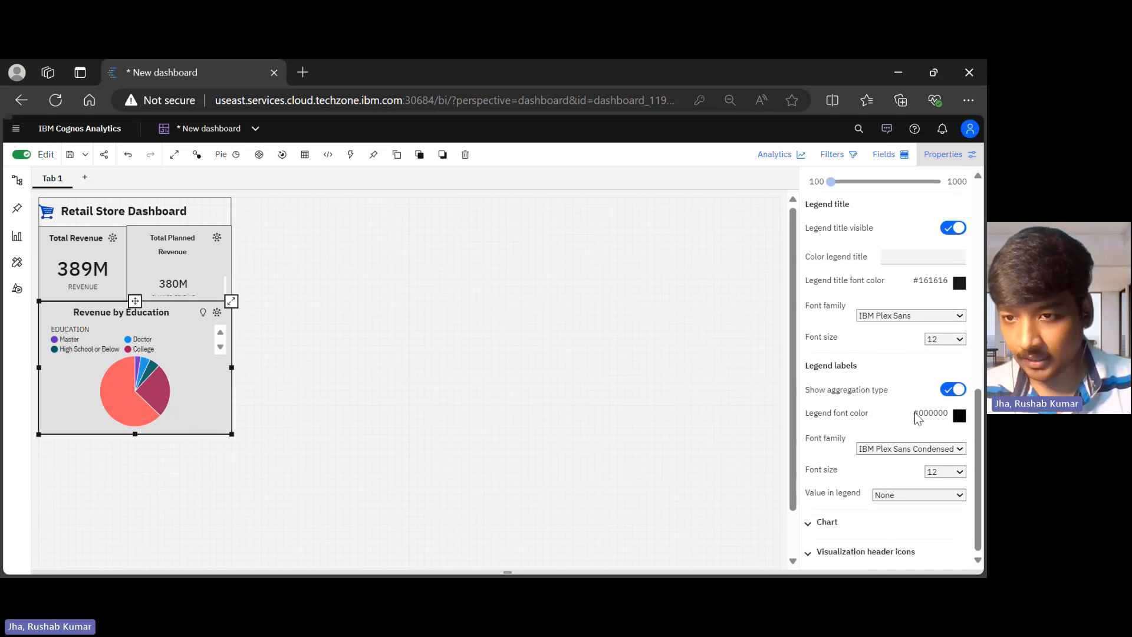
Look through the pie chart's legend, chart and visualization header icon properties for label formatting options.
{"action": "left_click", "coordinate": [861, 527]}
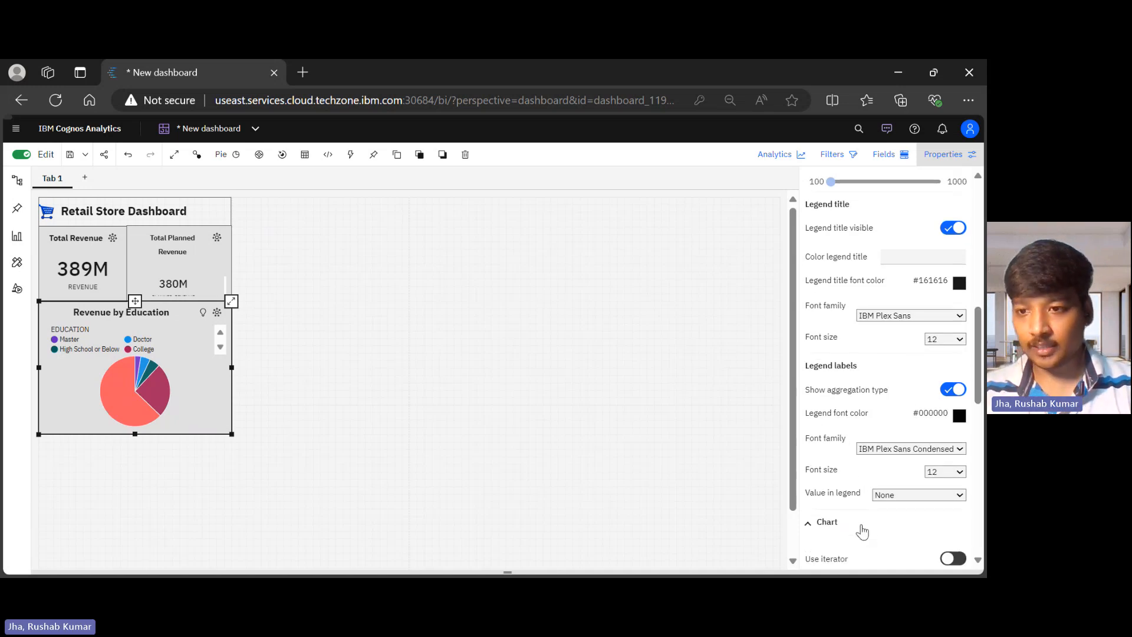
{"action": "scroll", "coordinate": [865, 531], "scroll_direction": "down", "scroll_amount": 3}
{"action": "scroll", "coordinate": [892, 500], "scroll_direction": "down", "scroll_amount": 5}
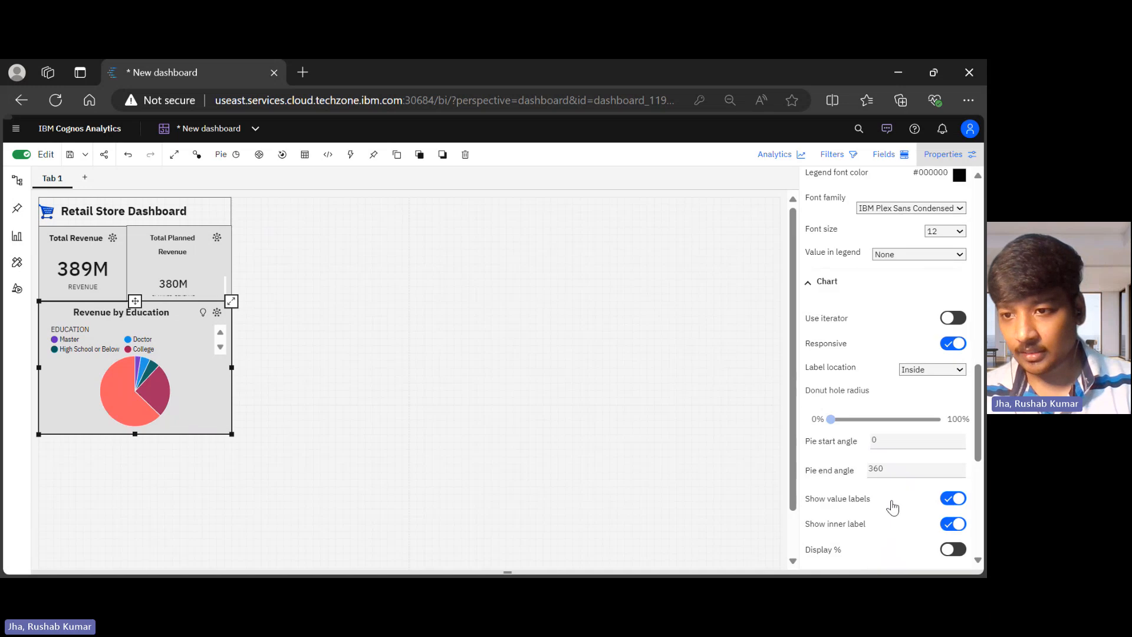
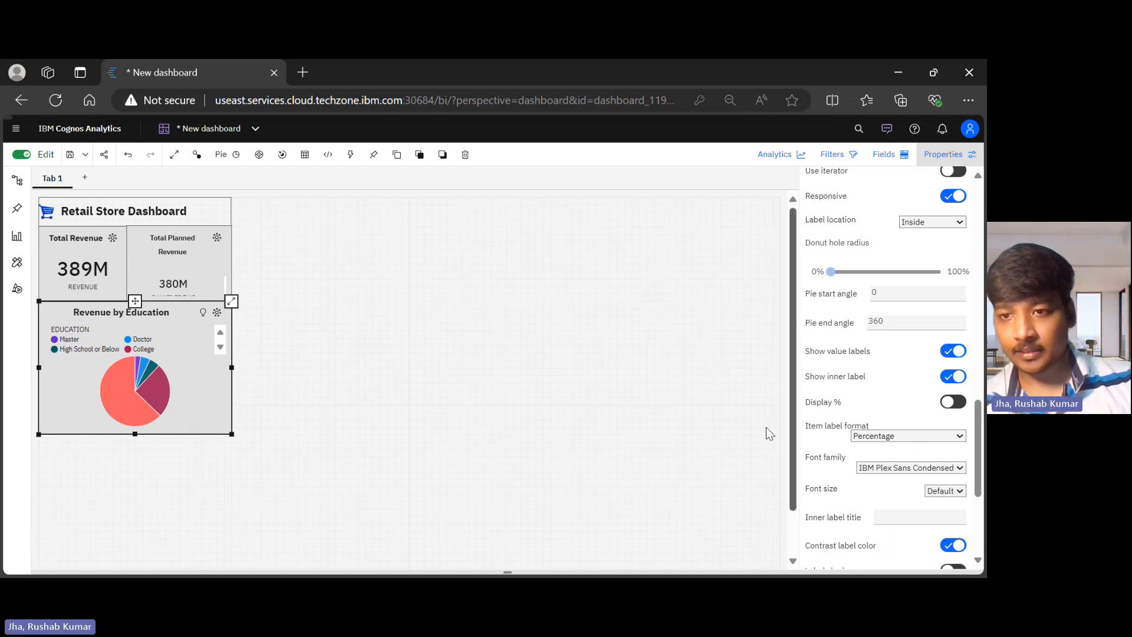
{"action": "left_click", "coordinate": [739, 435]}
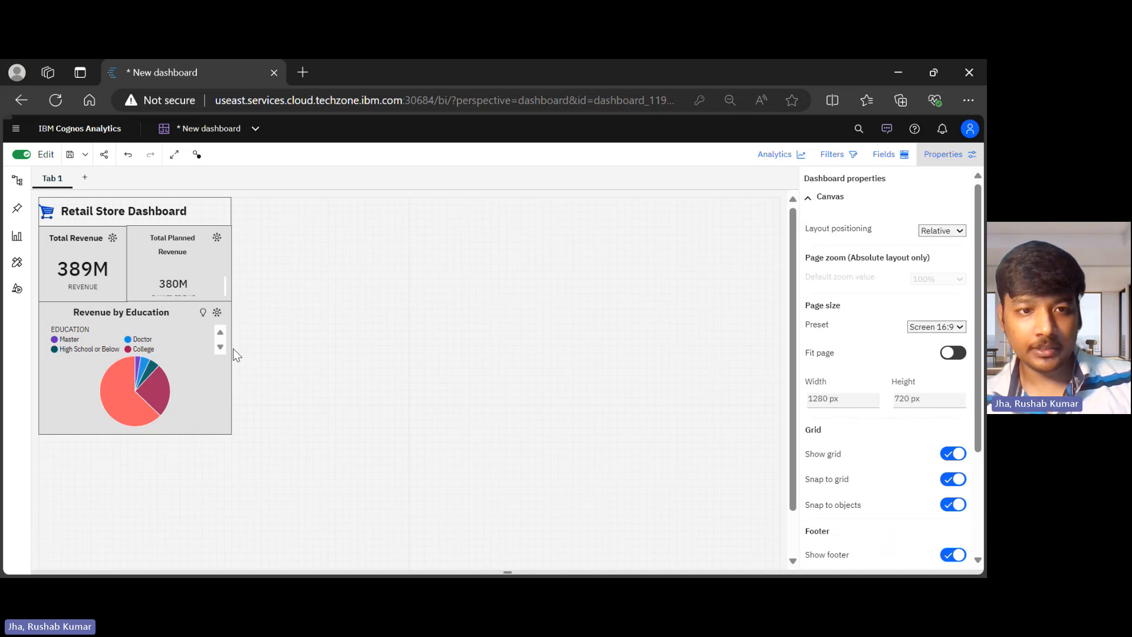
{"action": "left_click", "coordinate": [199, 362]}
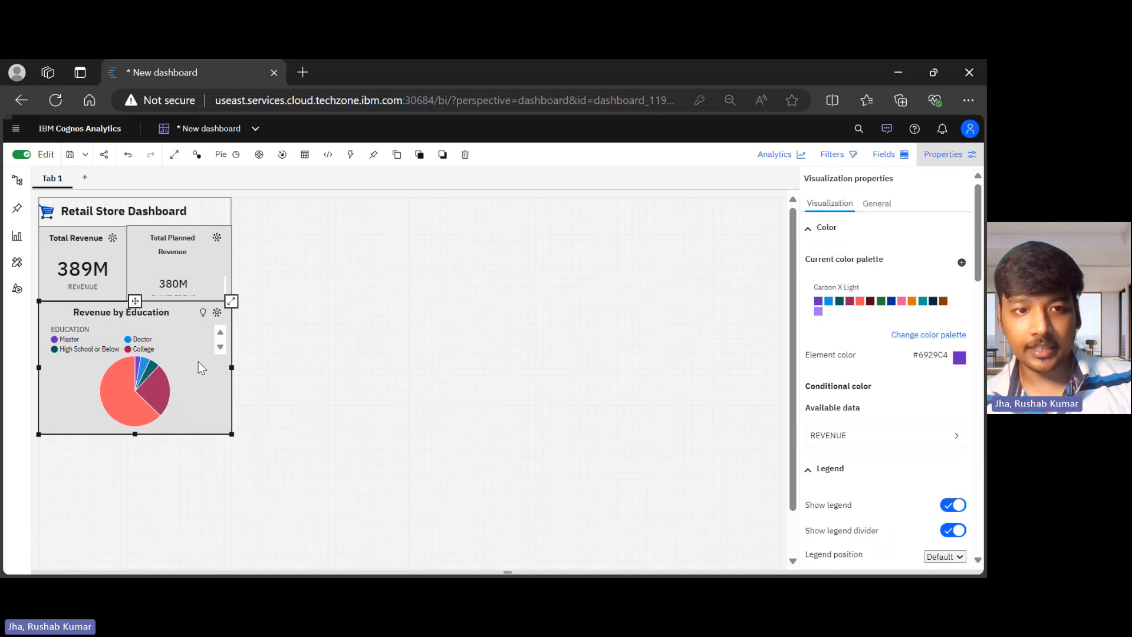
{"action": "left_click", "coordinate": [891, 161]}
{"action": "left_click", "coordinate": [961, 163]}
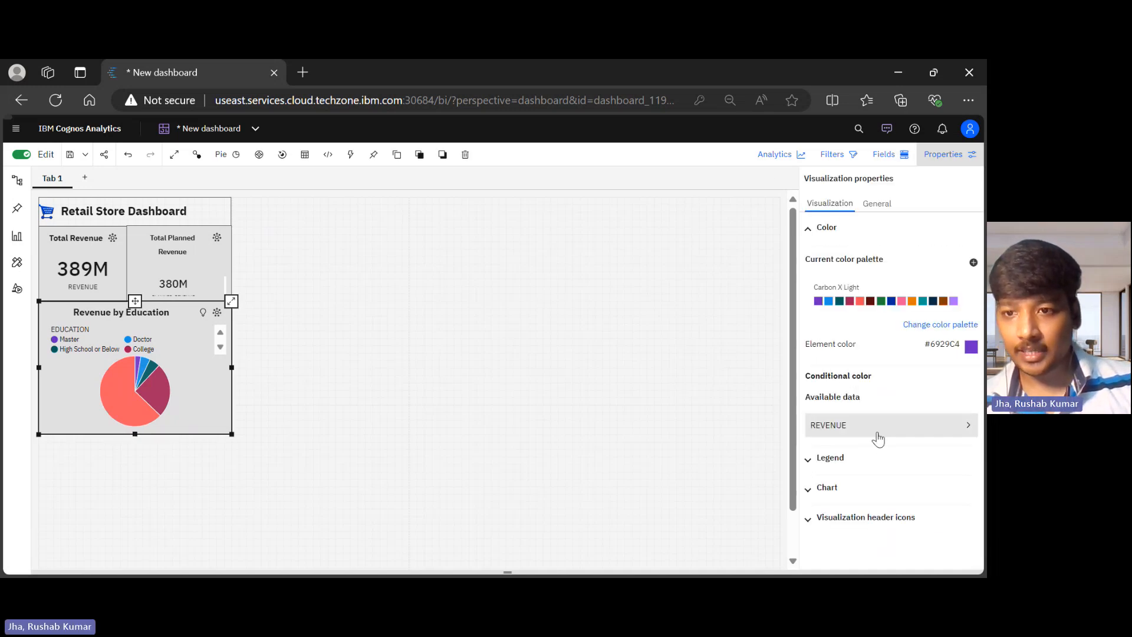
{"action": "left_click", "coordinate": [864, 470]}
{"action": "scroll", "coordinate": [865, 469], "scroll_direction": "down", "scroll_amount": 8}
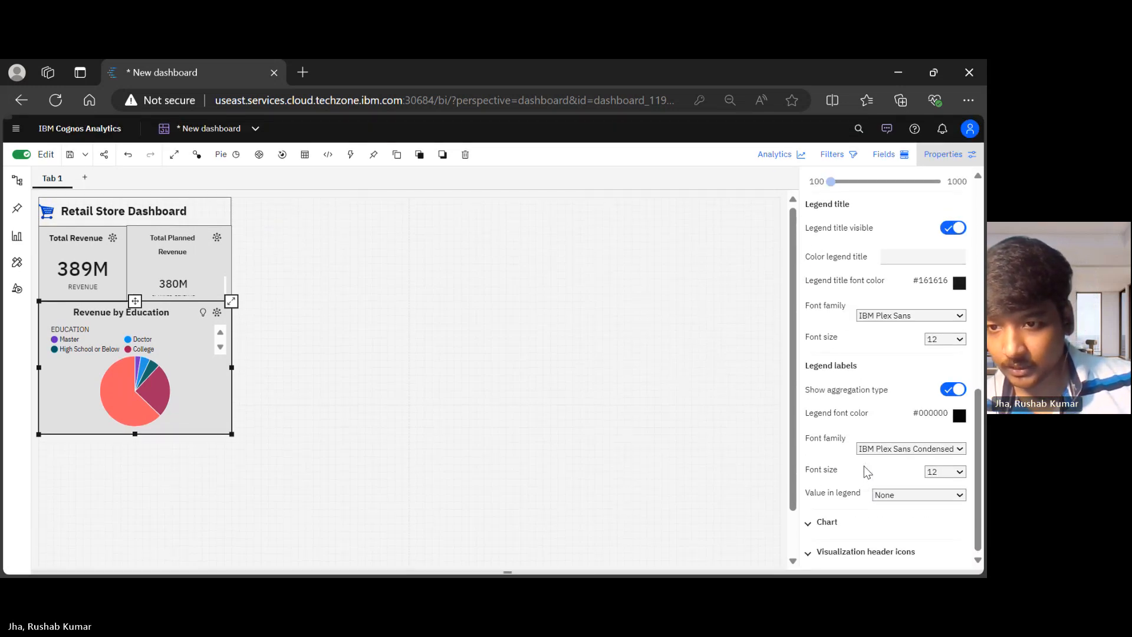
{"action": "left_click", "coordinate": [840, 529]}
{"action": "scroll", "coordinate": [842, 534], "scroll_direction": "down", "scroll_amount": 6}
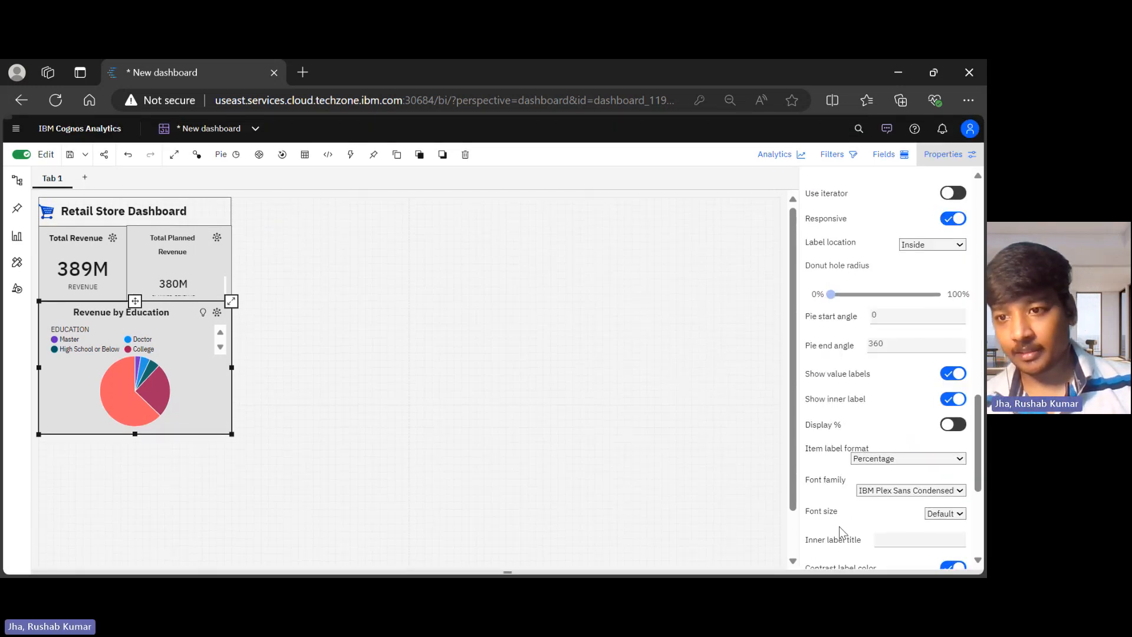
{"action": "scroll", "coordinate": [913, 507], "scroll_direction": "down", "scroll_amount": 3}
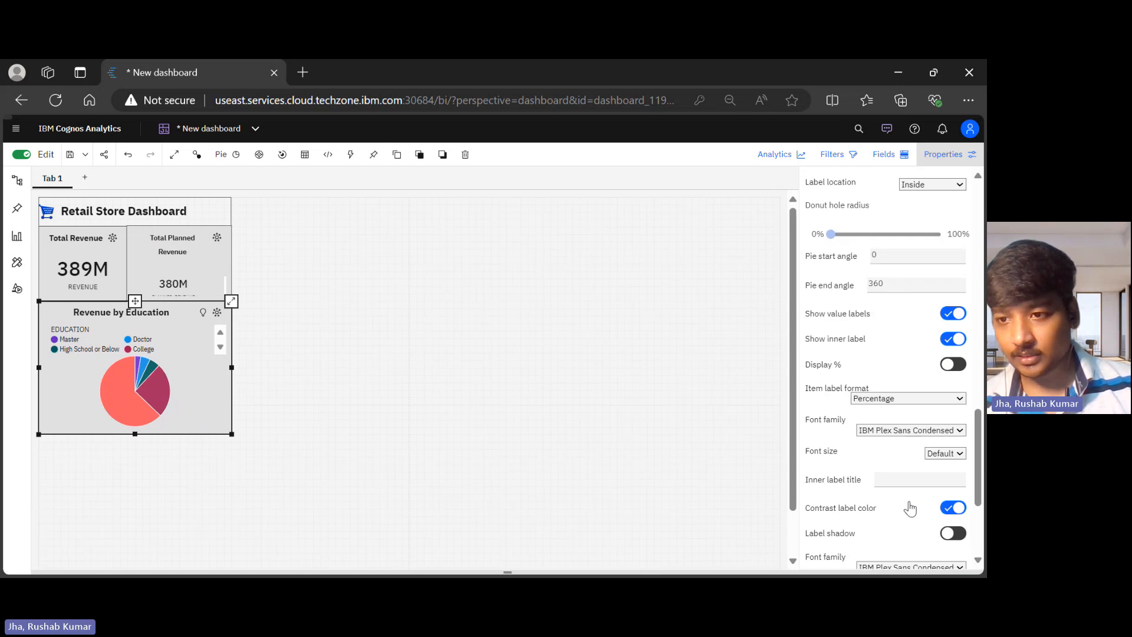
{"action": "scroll", "coordinate": [913, 507], "scroll_direction": "down", "scroll_amount": 3}
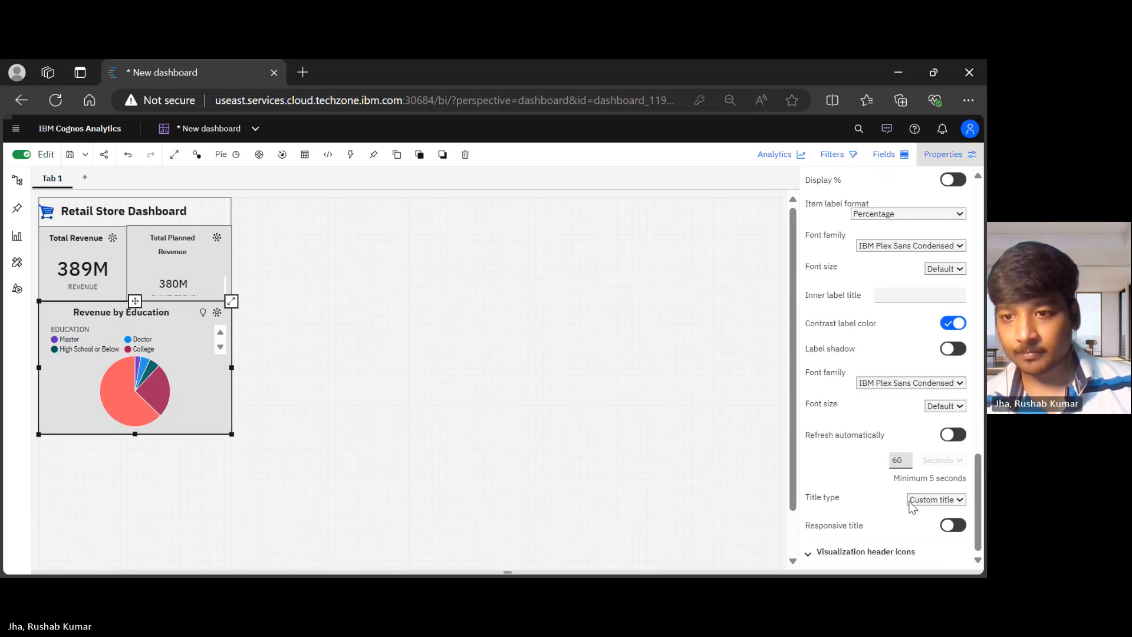
{"action": "left_click", "coordinate": [873, 553]}
{"action": "scroll", "coordinate": [874, 561], "scroll_direction": "down", "scroll_amount": 3}
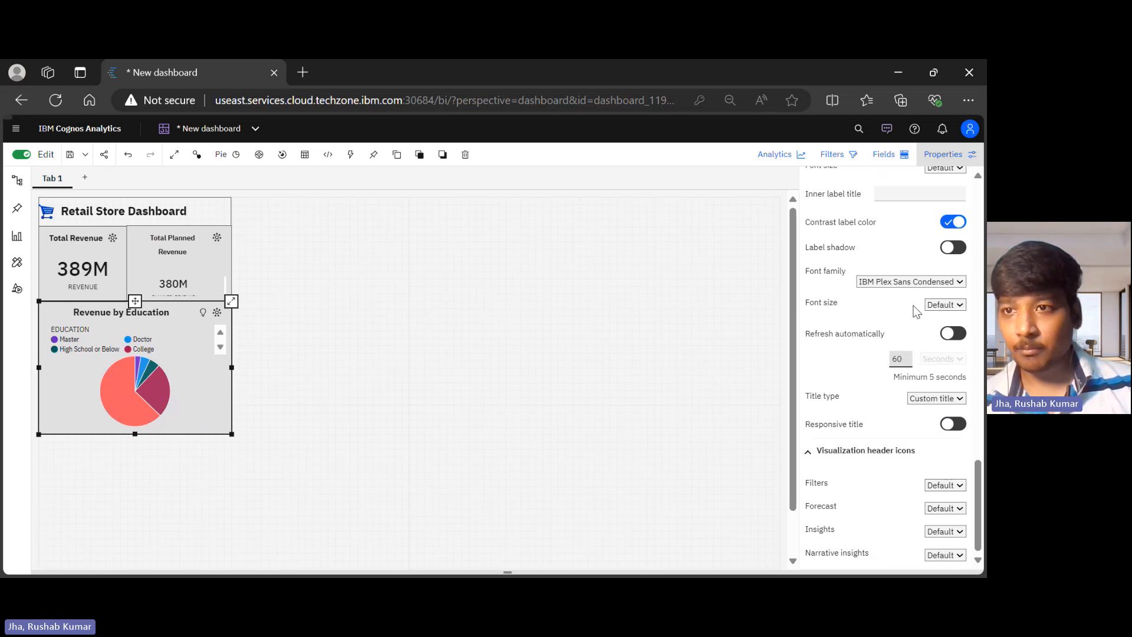
{"action": "left_click", "coordinate": [971, 155]}
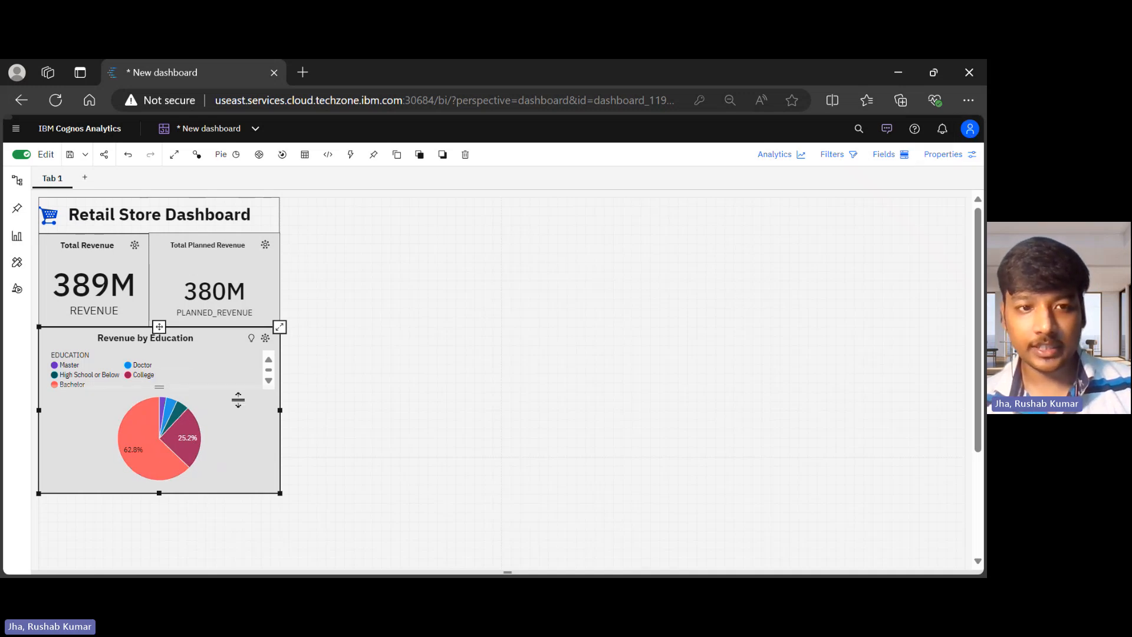
Set the pie chart's item label format to Value and percentage and check the slice labels.
{"action": "left_click", "coordinate": [947, 155]}
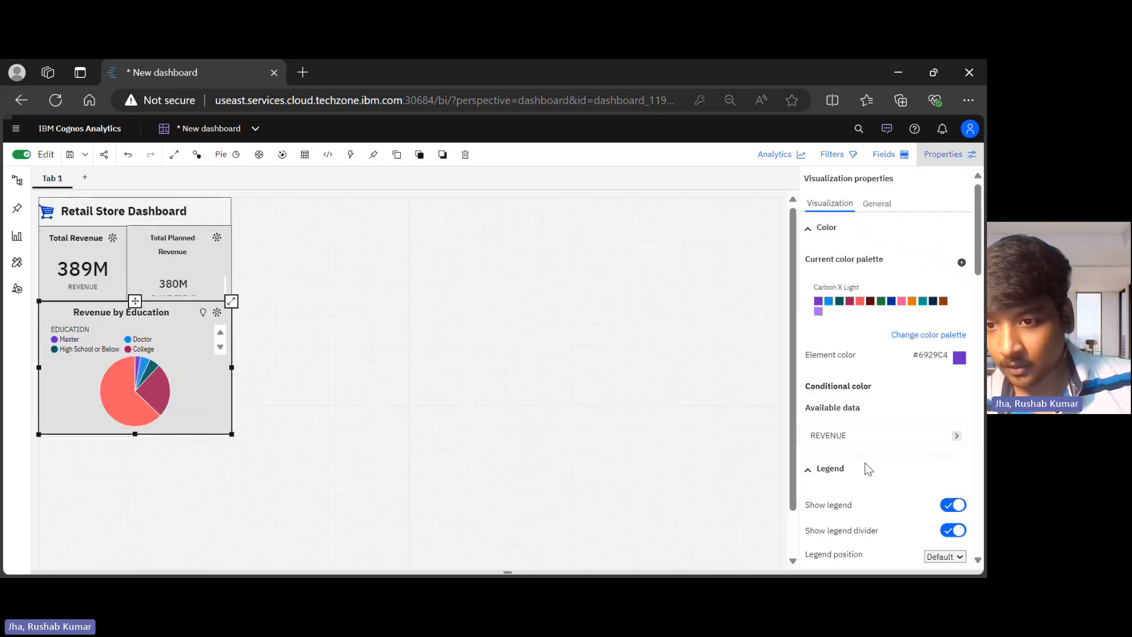
{"action": "scroll", "coordinate": [872, 485], "scroll_direction": "down", "scroll_amount": 3}
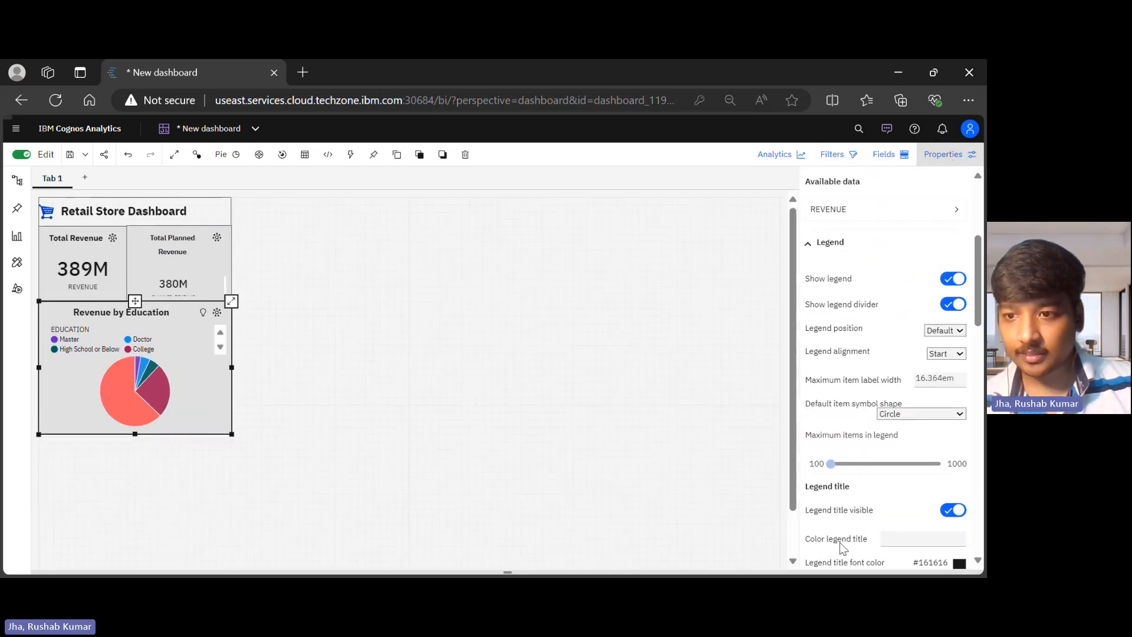
{"action": "scroll", "coordinate": [841, 539], "scroll_direction": "down", "scroll_amount": 7}
{"action": "scroll", "coordinate": [842, 541], "scroll_direction": "down", "scroll_amount": 2}
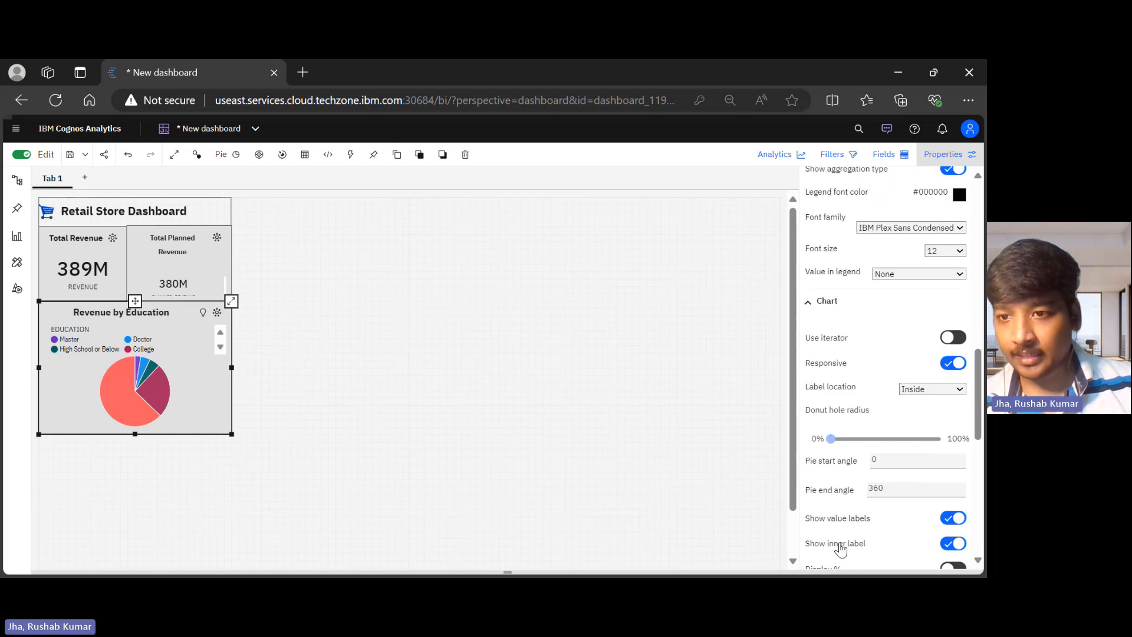
{"action": "scroll", "coordinate": [927, 361], "scroll_direction": "down", "scroll_amount": 3}
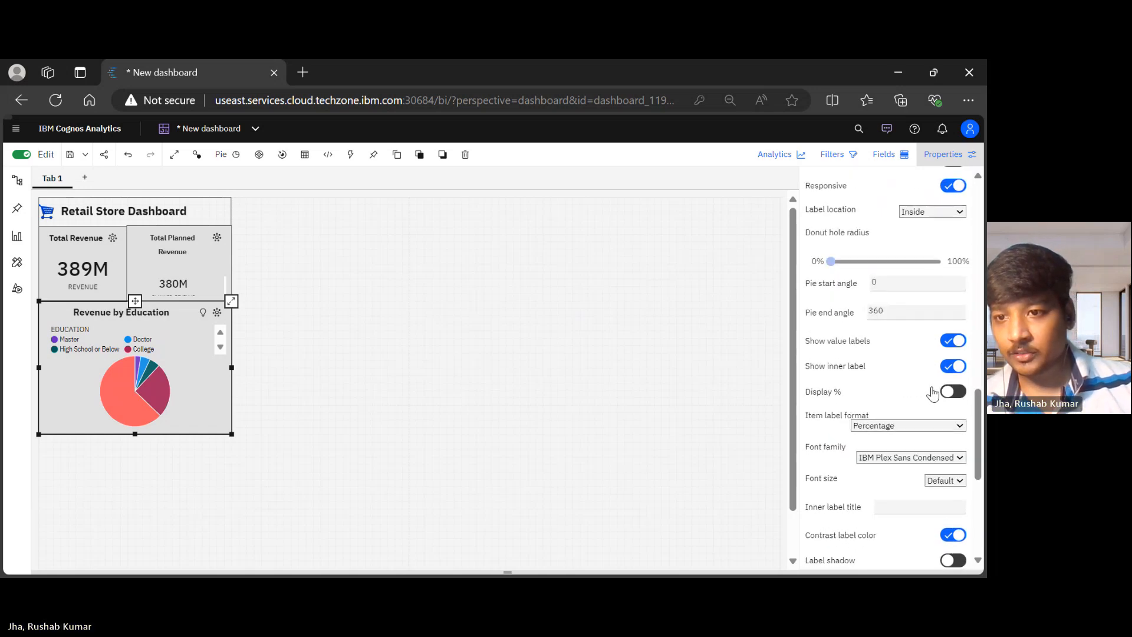
{"action": "left_click", "coordinate": [911, 538]}
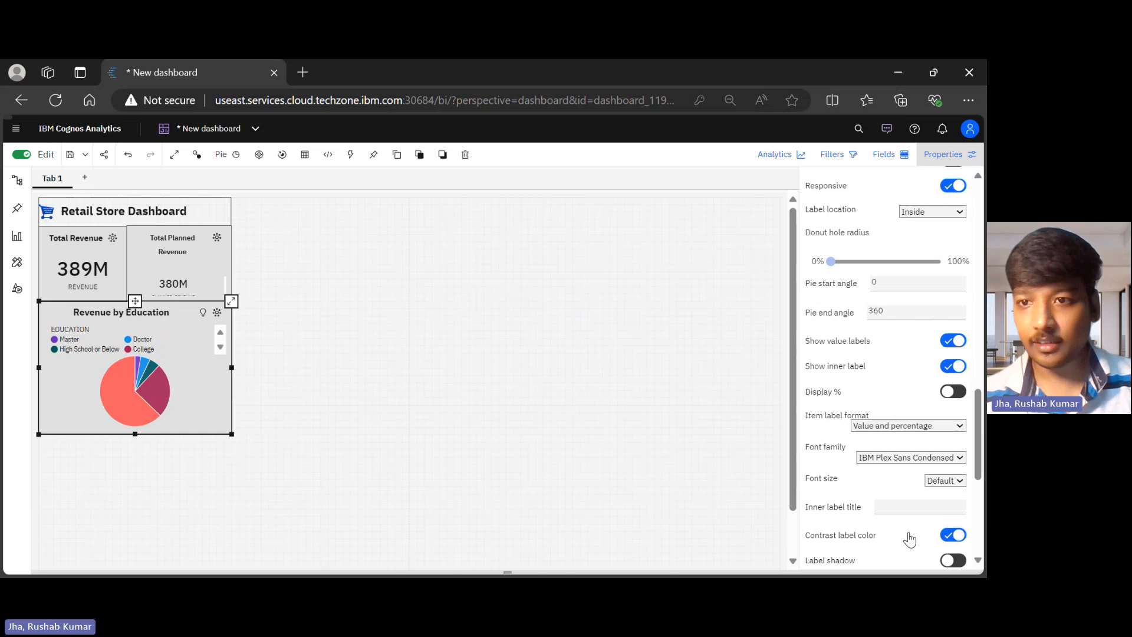
{"action": "left_click", "coordinate": [944, 154]}
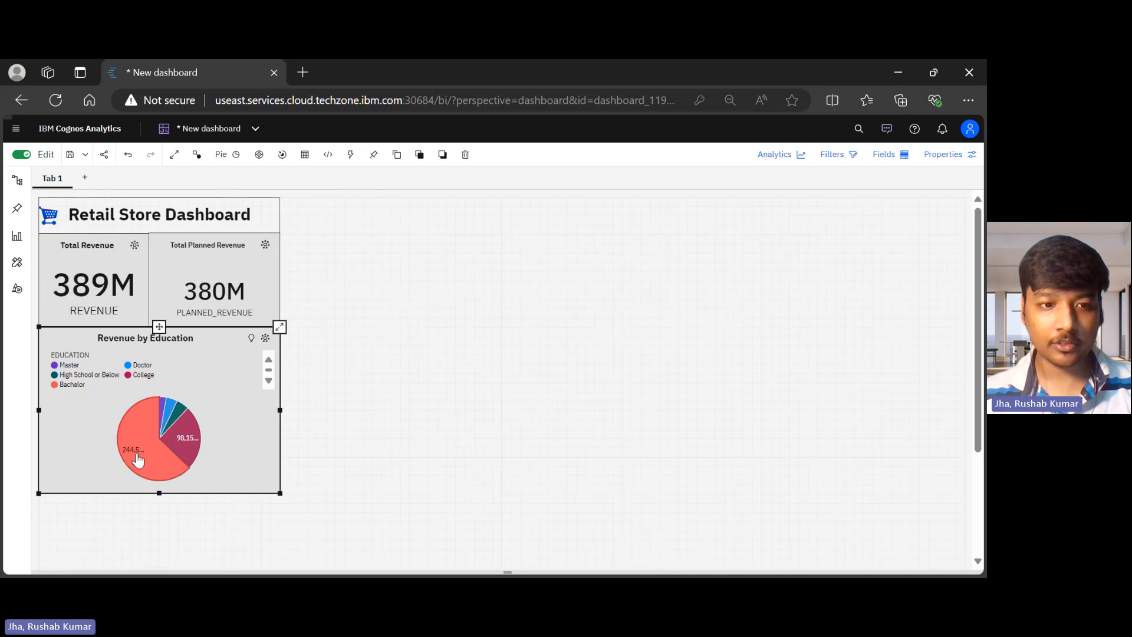
{"action": "mouse_move", "coordinate": [136, 459]}
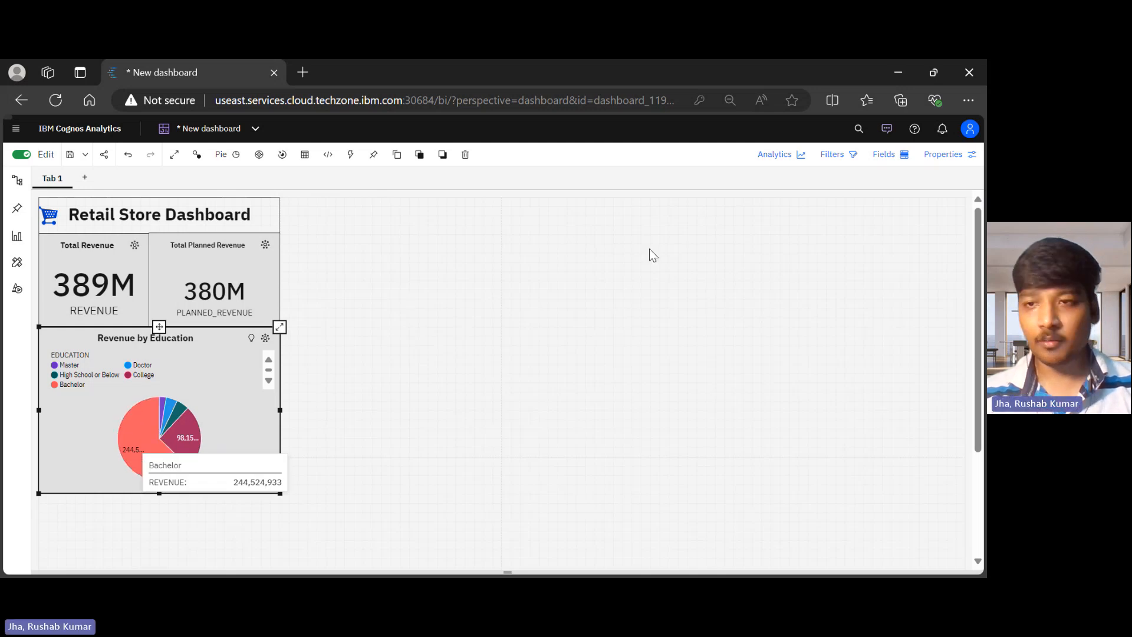
Set the pie chart's item label format back to Percentage and check the slice labels.
{"action": "left_click", "coordinate": [950, 155]}
{"action": "scroll", "coordinate": [850, 508], "scroll_direction": "down", "scroll_amount": 5}
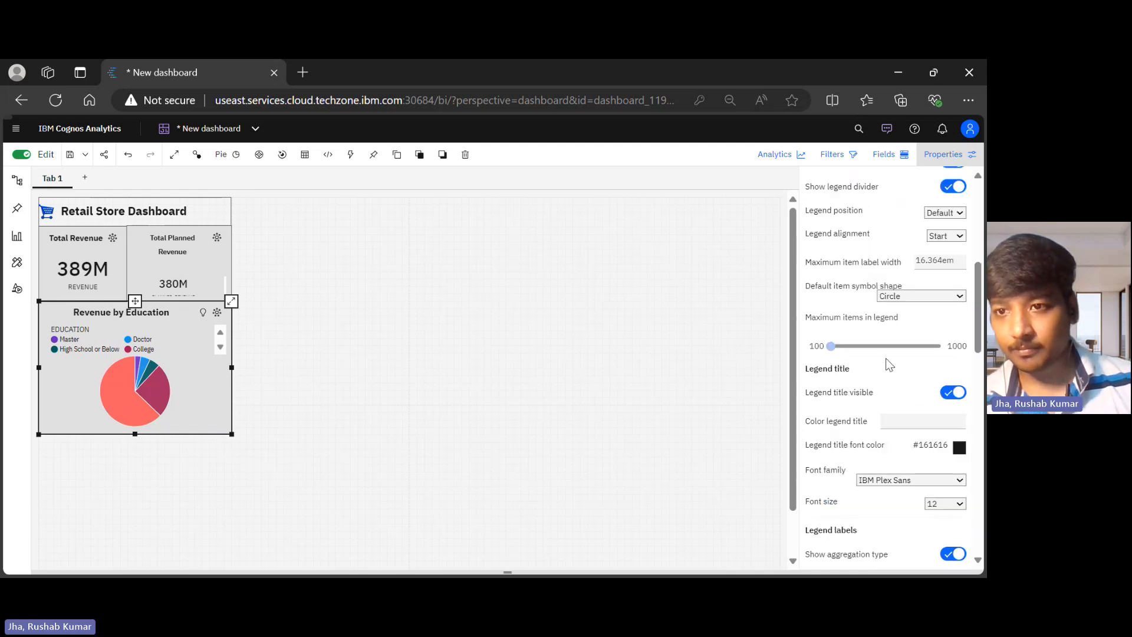
{"action": "scroll", "coordinate": [904, 369], "scroll_direction": "down", "scroll_amount": 3}
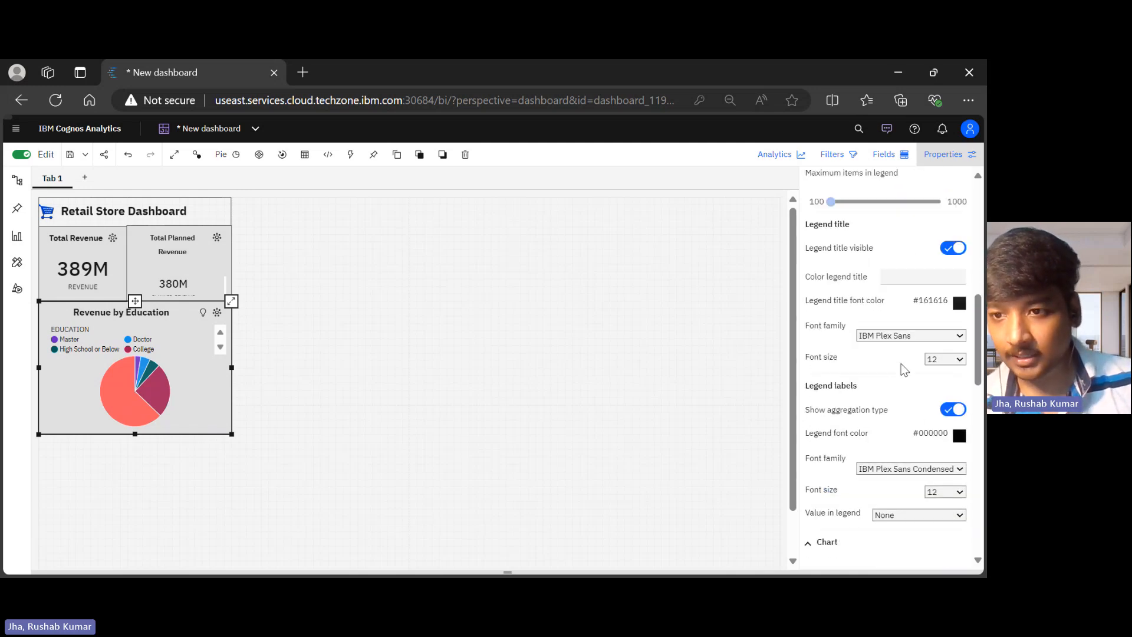
{"action": "scroll", "coordinate": [899, 491], "scroll_direction": "down", "scroll_amount": 8}
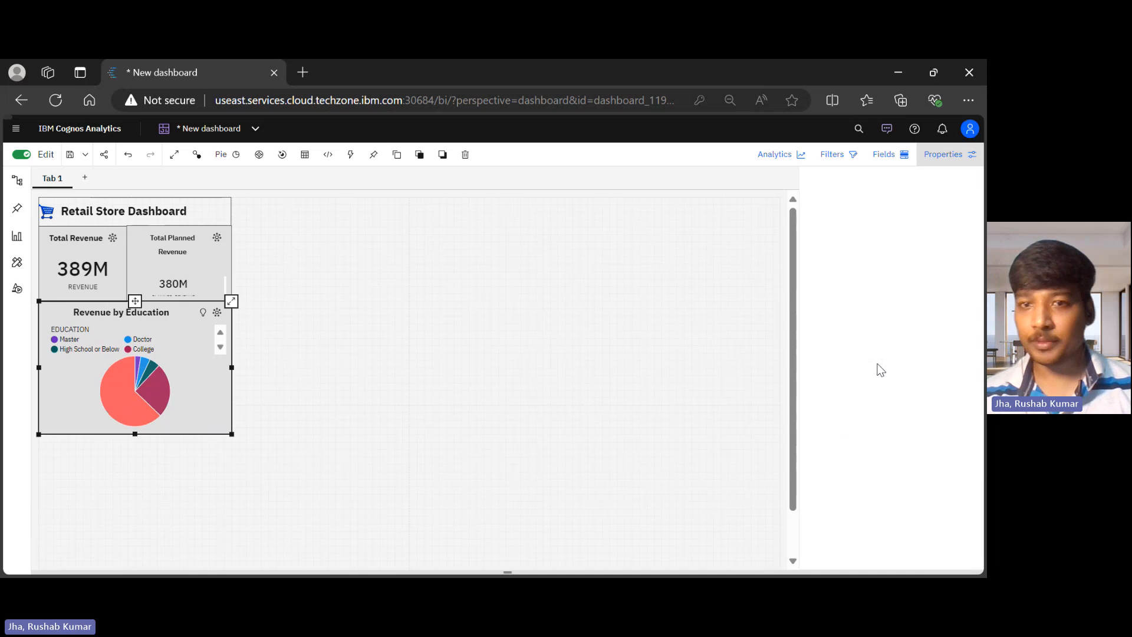
{"action": "left_click", "coordinate": [938, 155]}
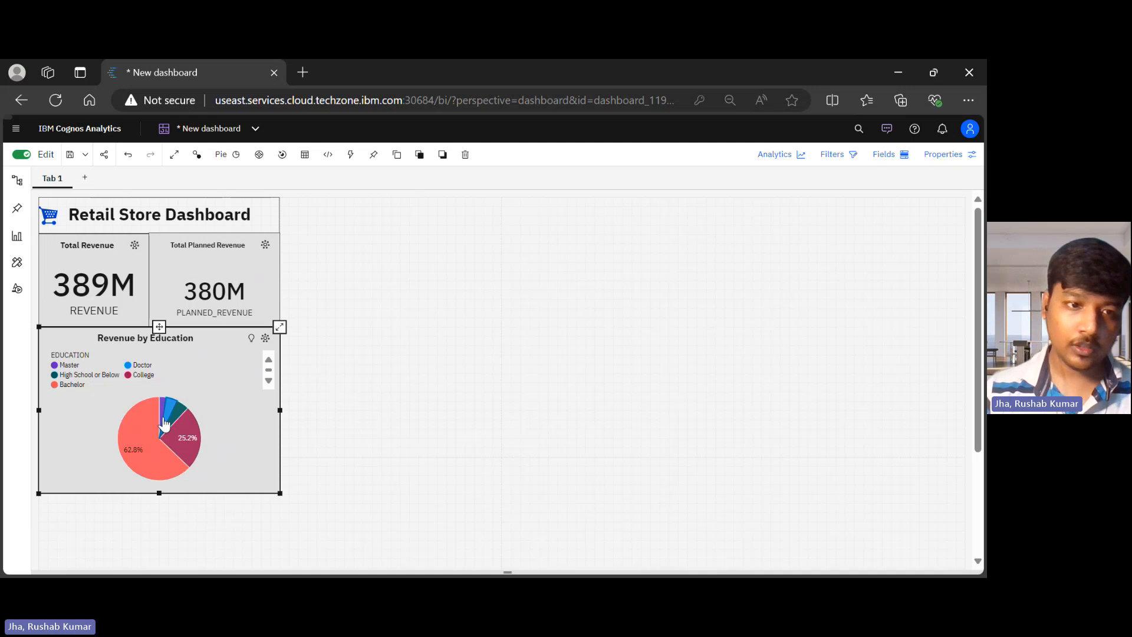
{"action": "mouse_move", "coordinate": [162, 422]}
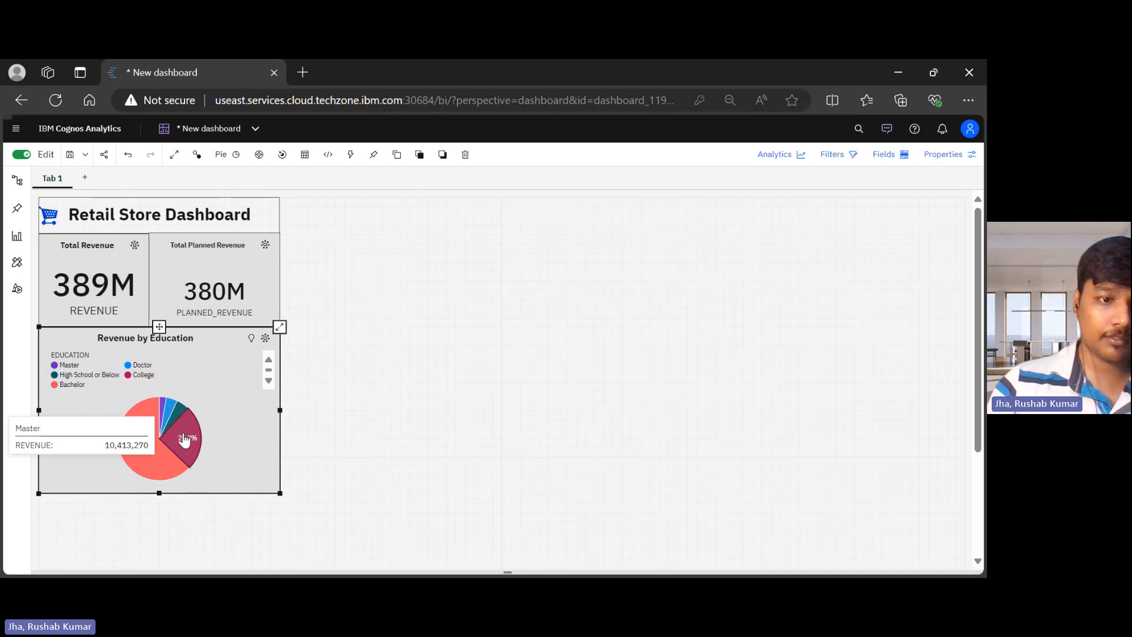
Ask the Assistant for revenue by marital status from CUSTOMER_SUMMARY.csv.
{"action": "left_click", "coordinate": [306, 453]}
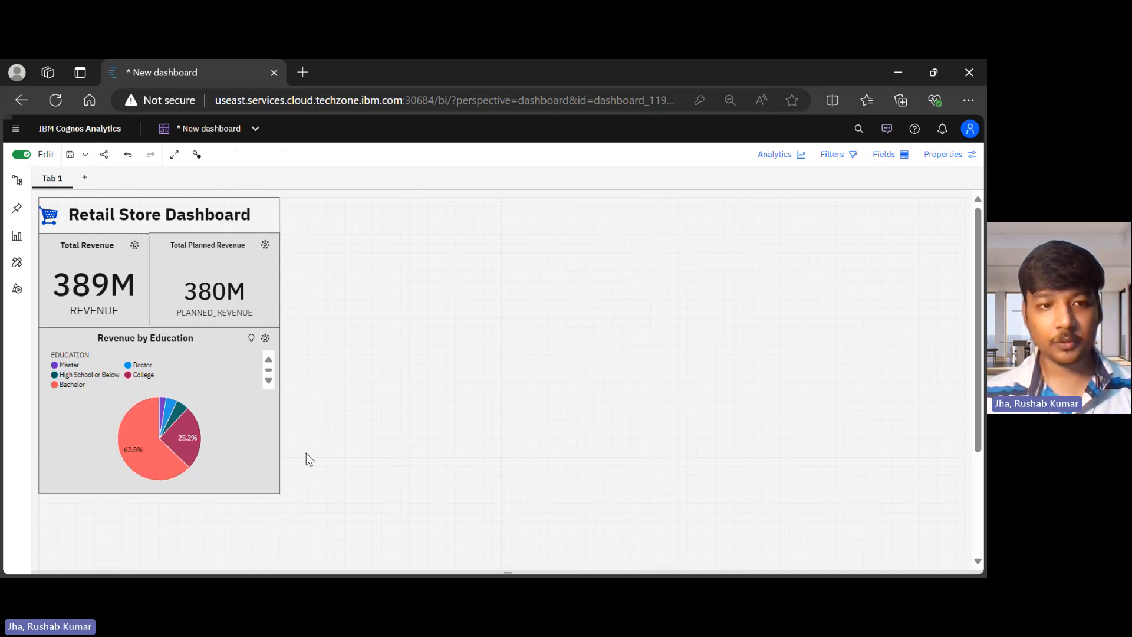
{"action": "scroll", "coordinate": [306, 453], "scroll_direction": "down", "scroll_amount": 2}
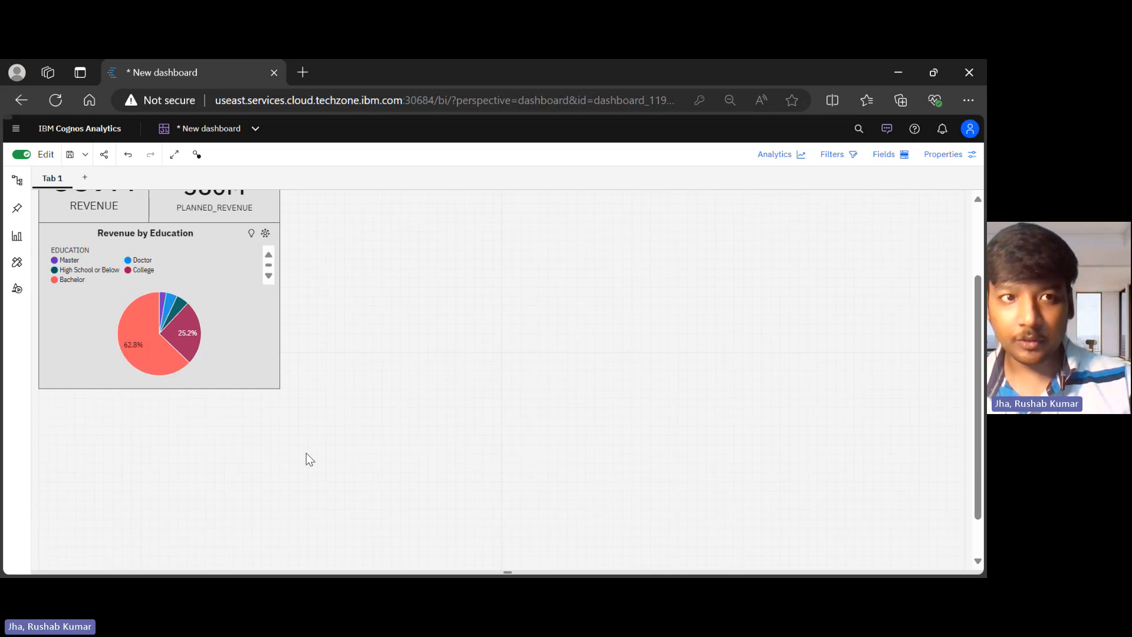
{"action": "left_click", "coordinate": [959, 163]}
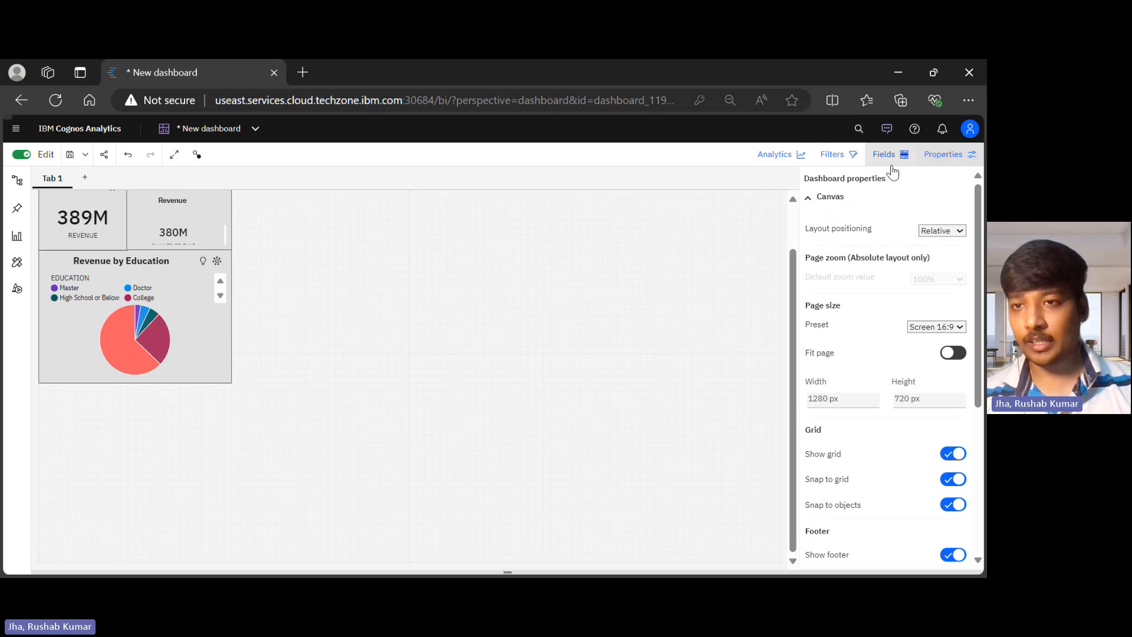
{"action": "left_click", "coordinate": [887, 129]}
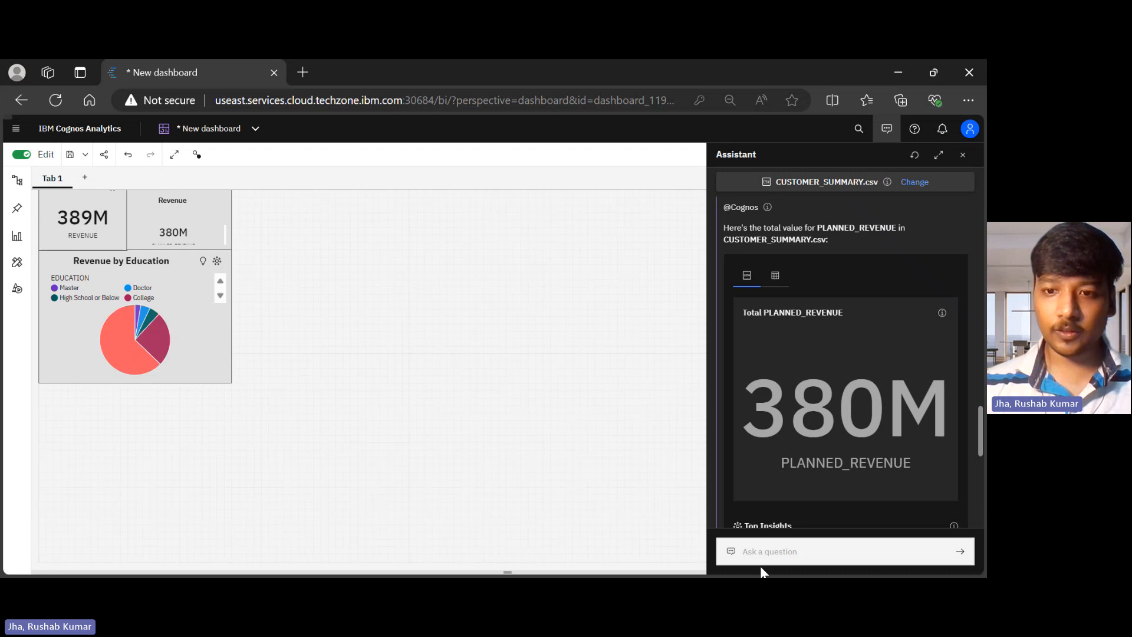
{"action": "left_click", "coordinate": [775, 553]}
{"action": "type", "text": "revenue"}
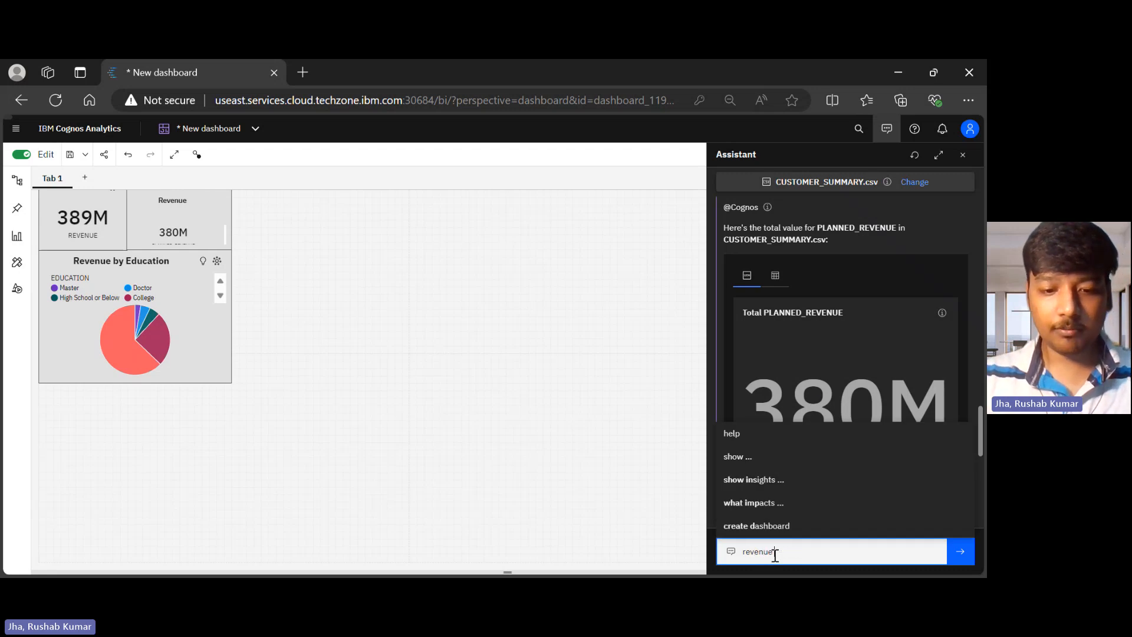
{"action": "type", "text": " by marit"}
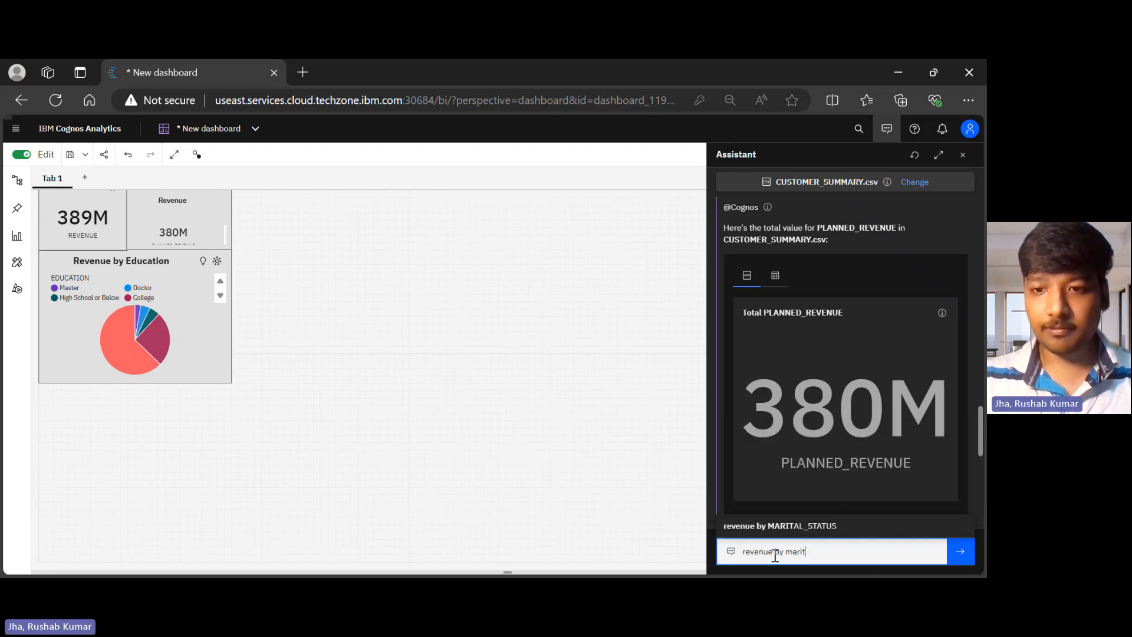
{"action": "type", "text": "al S"}
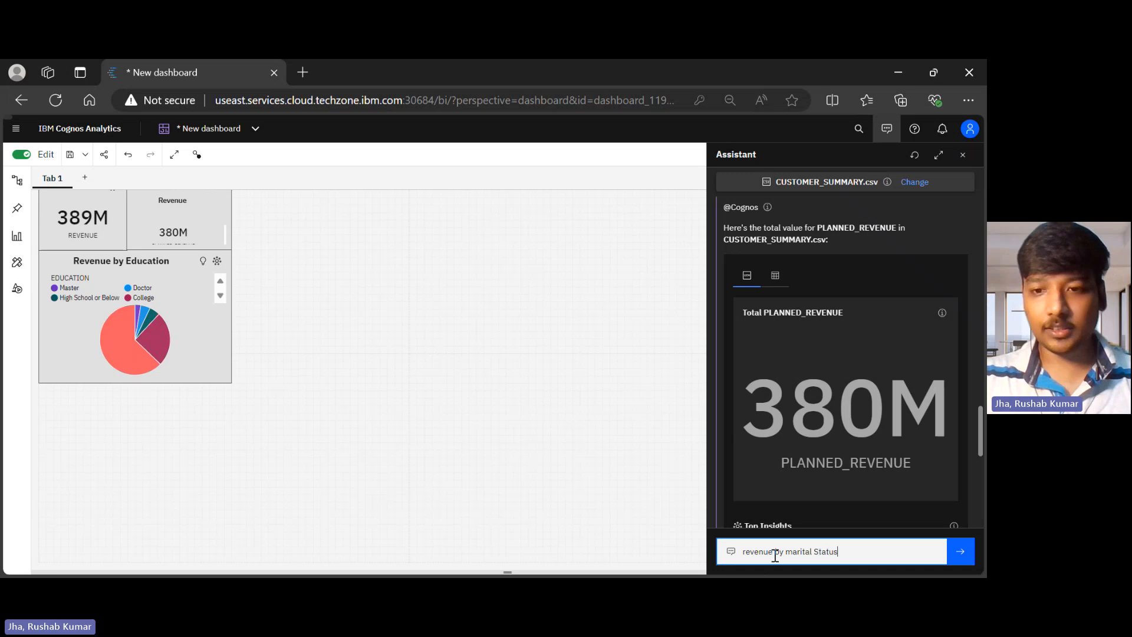
{"action": "type", "text": "tatus"}
{"action": "key", "text": "Return"}
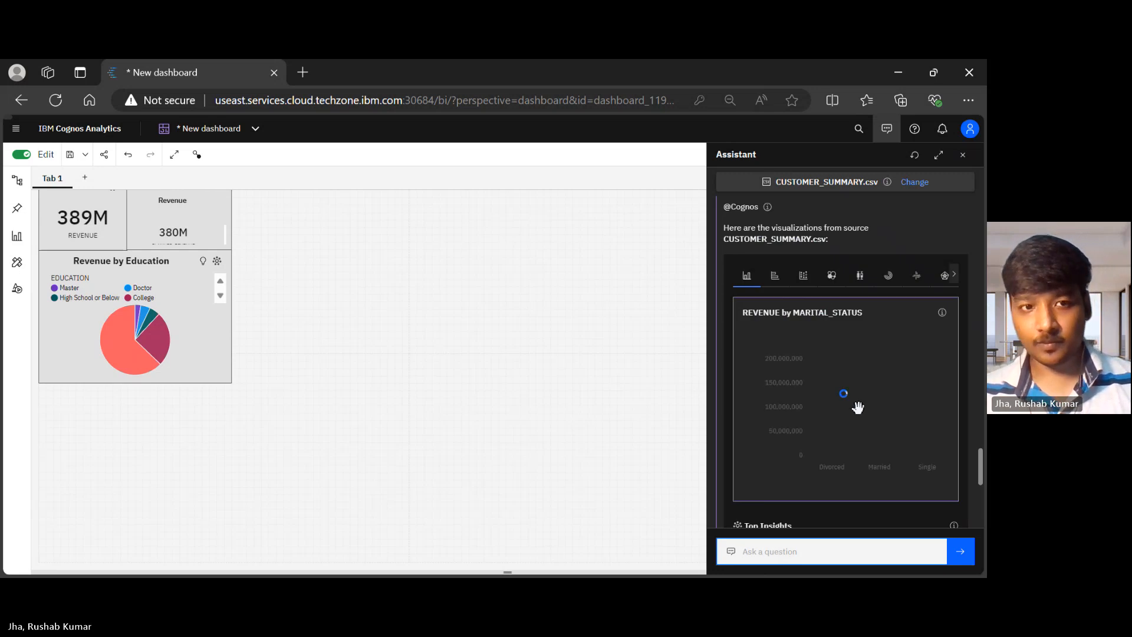
Choose the horizontal bar version of REVENUE by MARITAL_STATUS, add it to the canvas over the pie chart's lower part, and close the Assistant.
{"action": "left_click", "coordinate": [775, 286]}
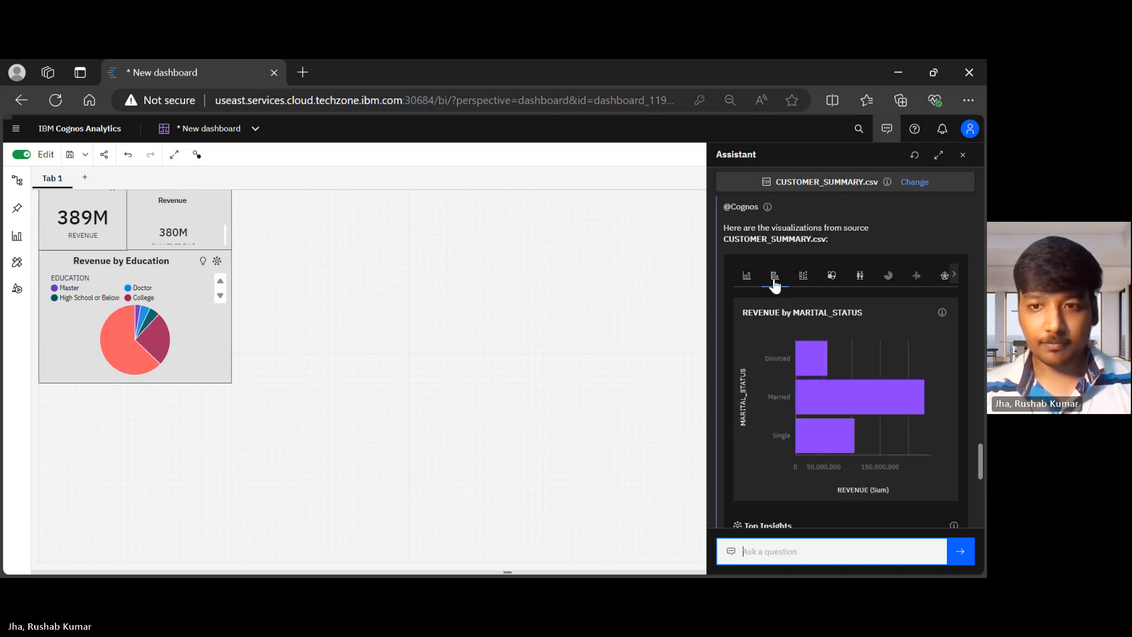
{"action": "left_click_drag", "start_coordinate": [839, 333], "coordinate": [144, 423]}
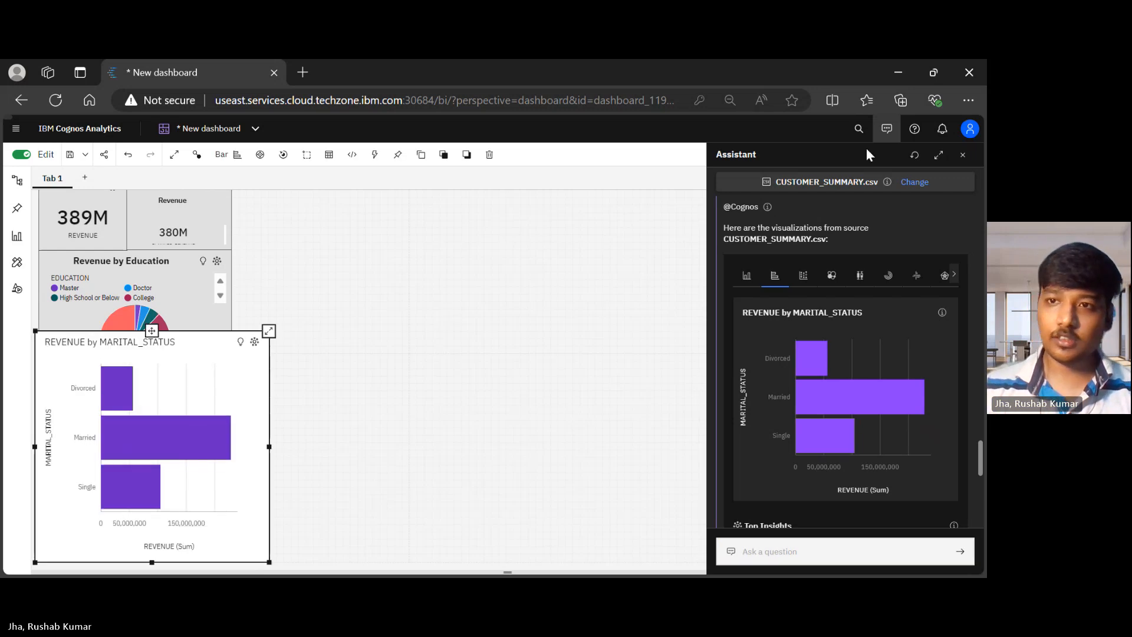
{"action": "left_click", "coordinate": [888, 131]}
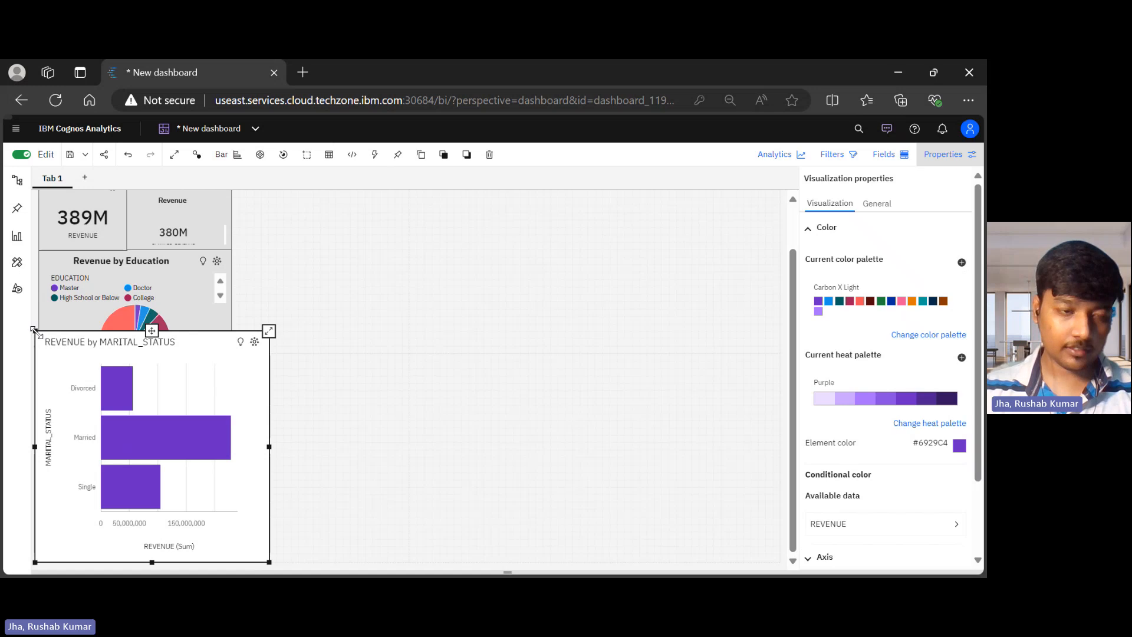
Resize the marital status bar chart to sit directly beneath the pie chart at the same width, and check the layout in full screen.
{"action": "left_click_drag", "start_coordinate": [35, 331], "coordinate": [39, 385]}
{"action": "left_click_drag", "start_coordinate": [269, 472], "coordinate": [235, 474]}
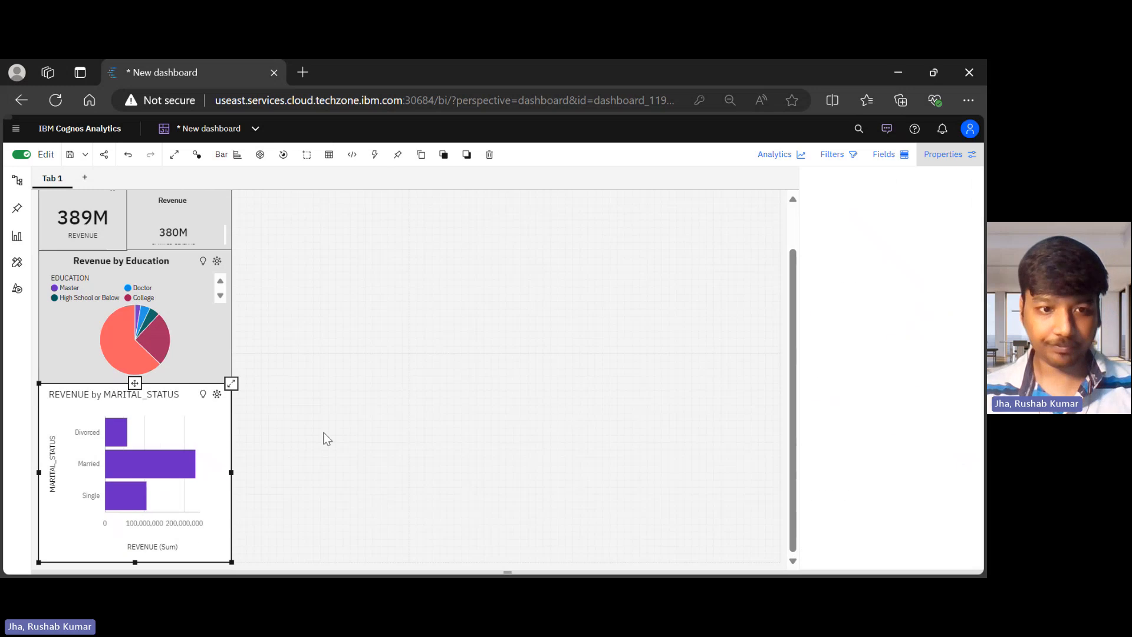
{"action": "scroll", "coordinate": [328, 438], "scroll_direction": "up", "scroll_amount": 1}
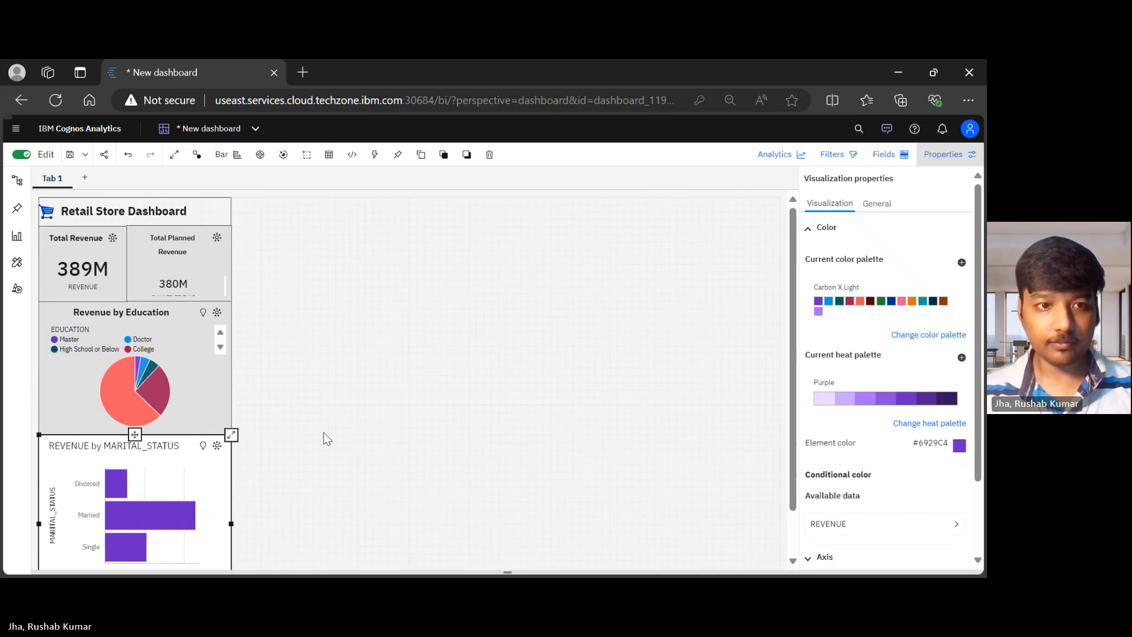
{"action": "left_click", "coordinate": [174, 155]}
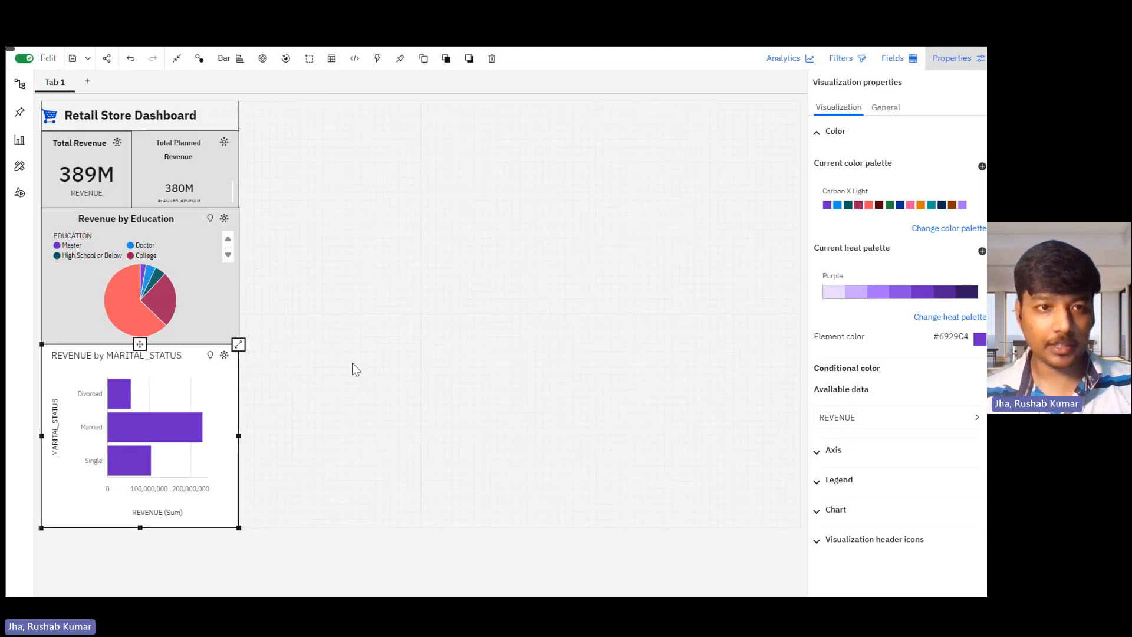
{"action": "key", "text": "Escape"}
{"action": "scroll", "coordinate": [355, 328], "scroll_direction": "down", "scroll_amount": 1}
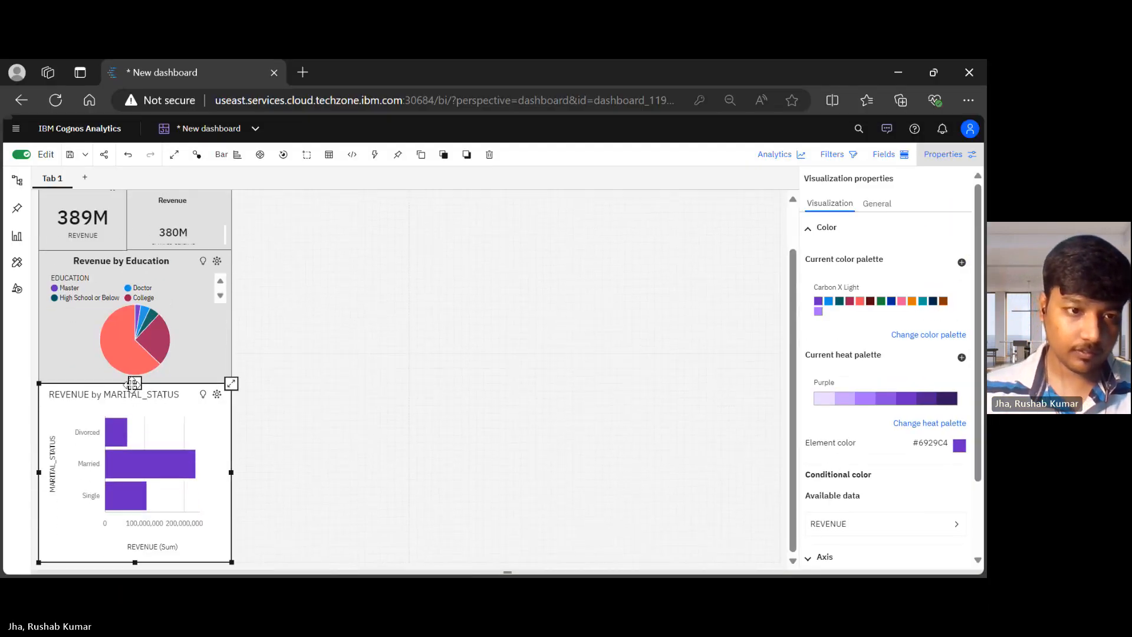
Try to give the Revenue by Education pie chart more height by moving the marital status bar chart aside and extending the pie chart downward.
{"action": "left_click_drag", "start_coordinate": [132, 384], "coordinate": [132, 413]}
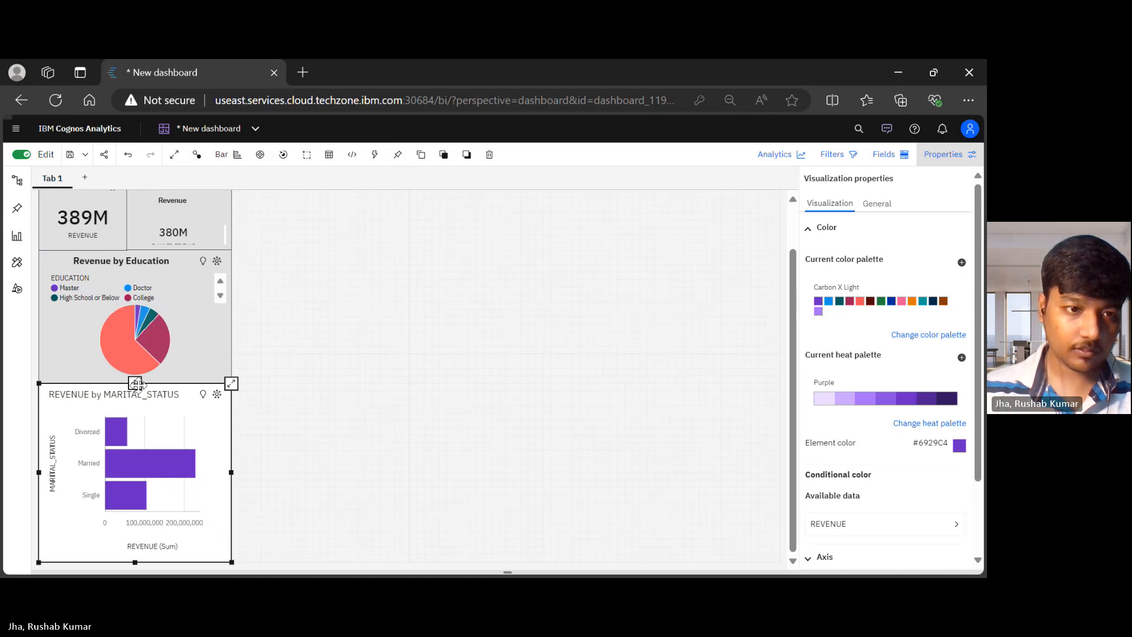
{"action": "left_click", "coordinate": [193, 356]}
{"action": "left_click", "coordinate": [162, 417]}
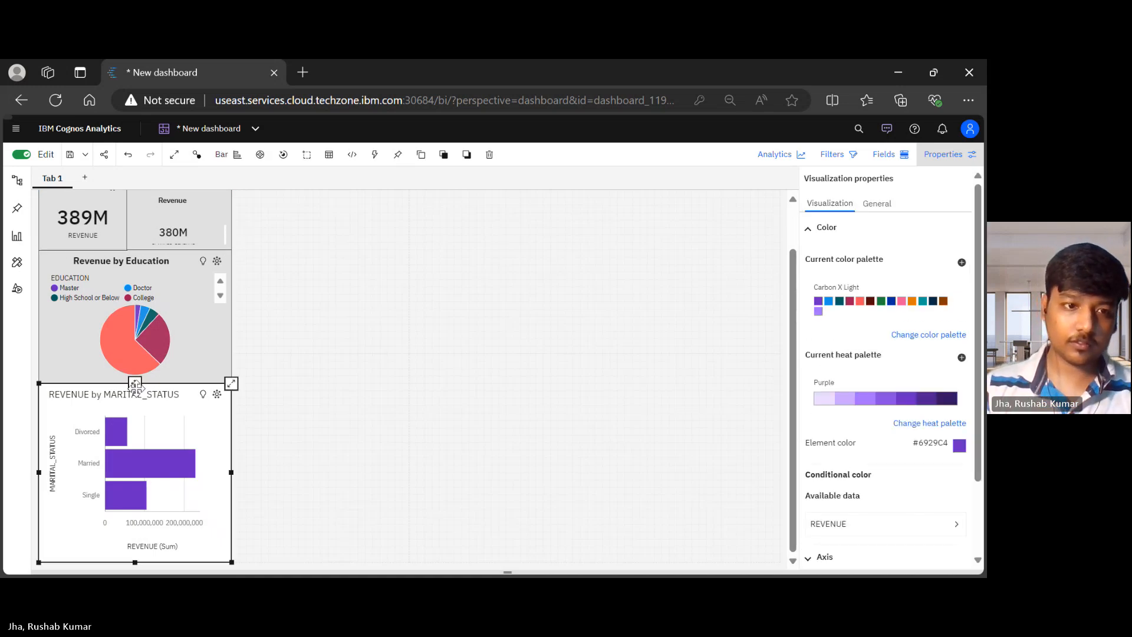
{"action": "left_click_drag", "start_coordinate": [135, 382], "coordinate": [320, 383]}
{"action": "left_click", "coordinate": [129, 353]}
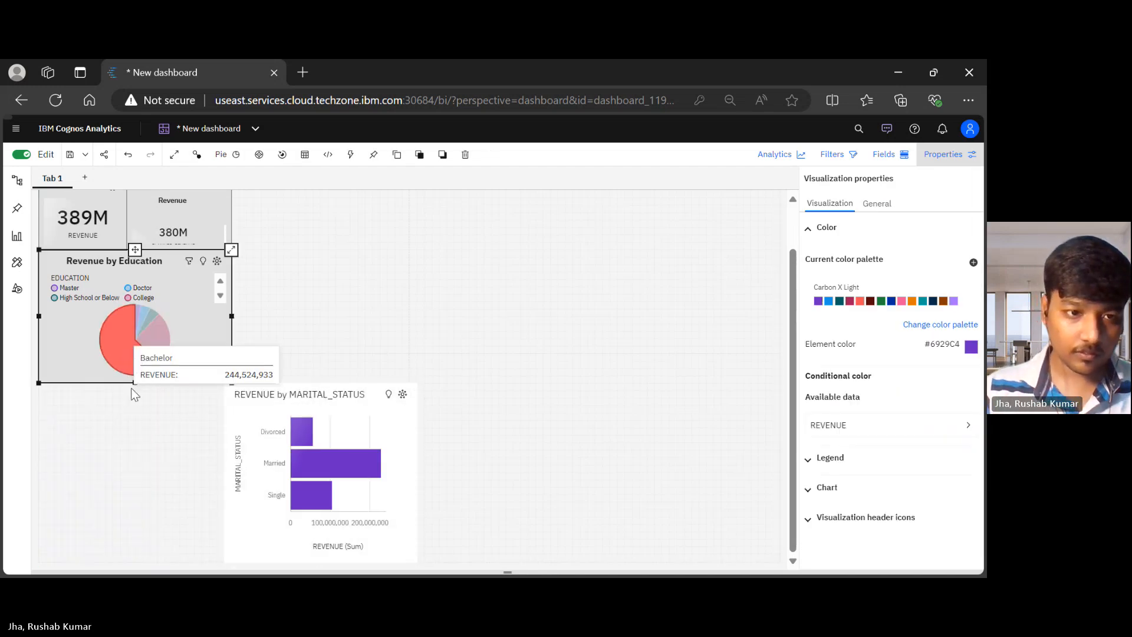
{"action": "left_click_drag", "start_coordinate": [134, 382], "coordinate": [138, 407]}
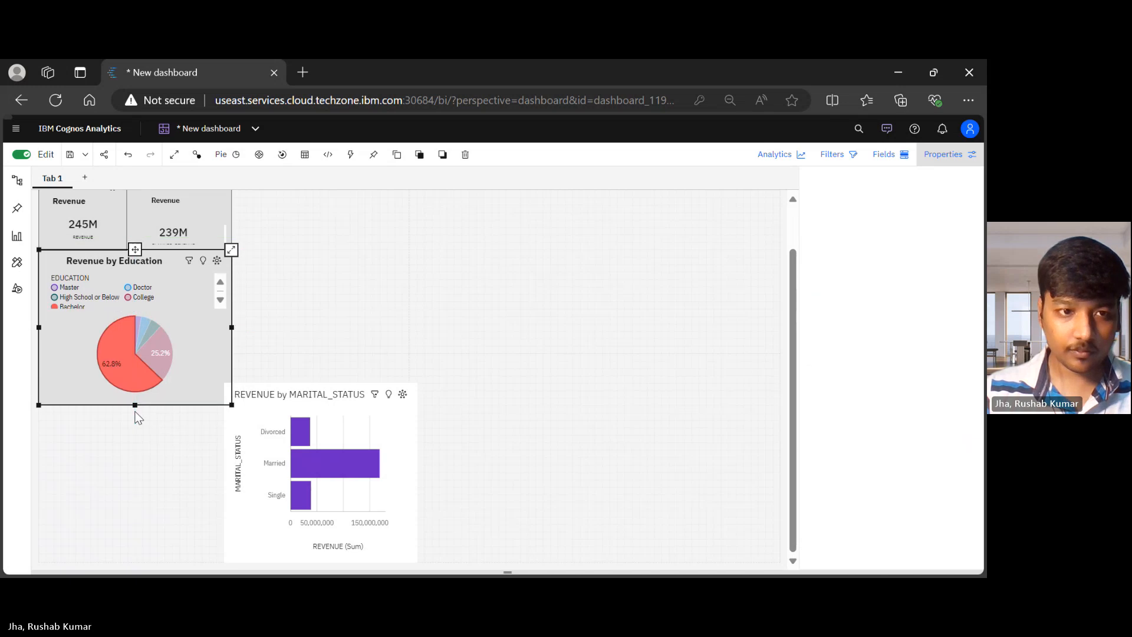
Move the marital status bar chart back beneath the pie chart, clear the Bachelor slice selection, and shrink the pie chart to end above it.
{"action": "left_click", "coordinate": [345, 390]}
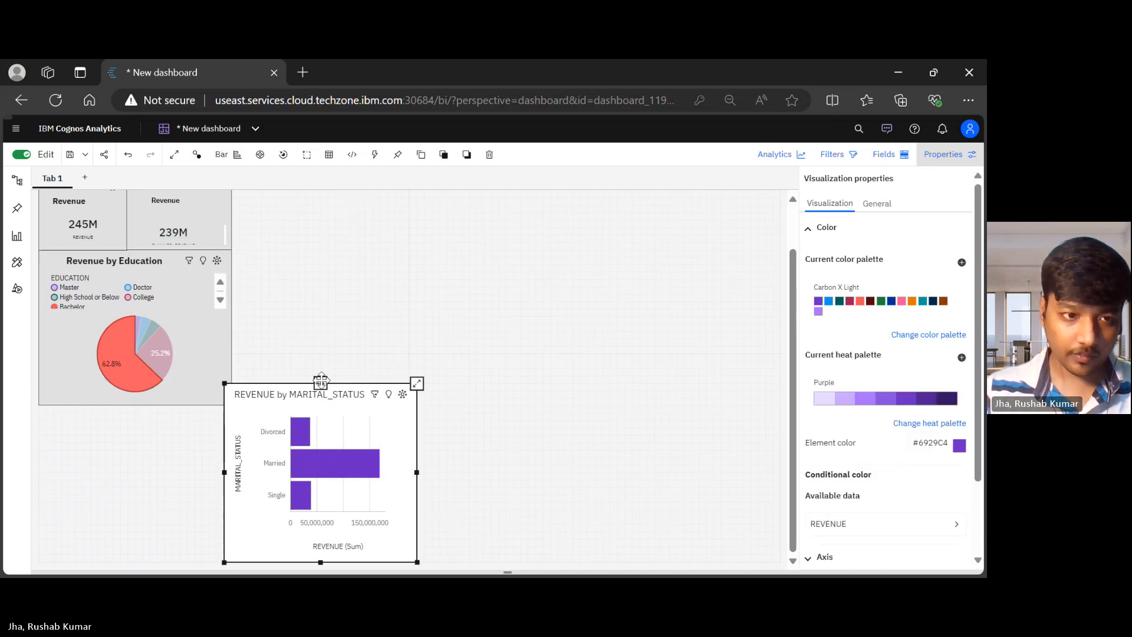
{"action": "left_click_drag", "start_coordinate": [320, 381], "coordinate": [135, 382]}
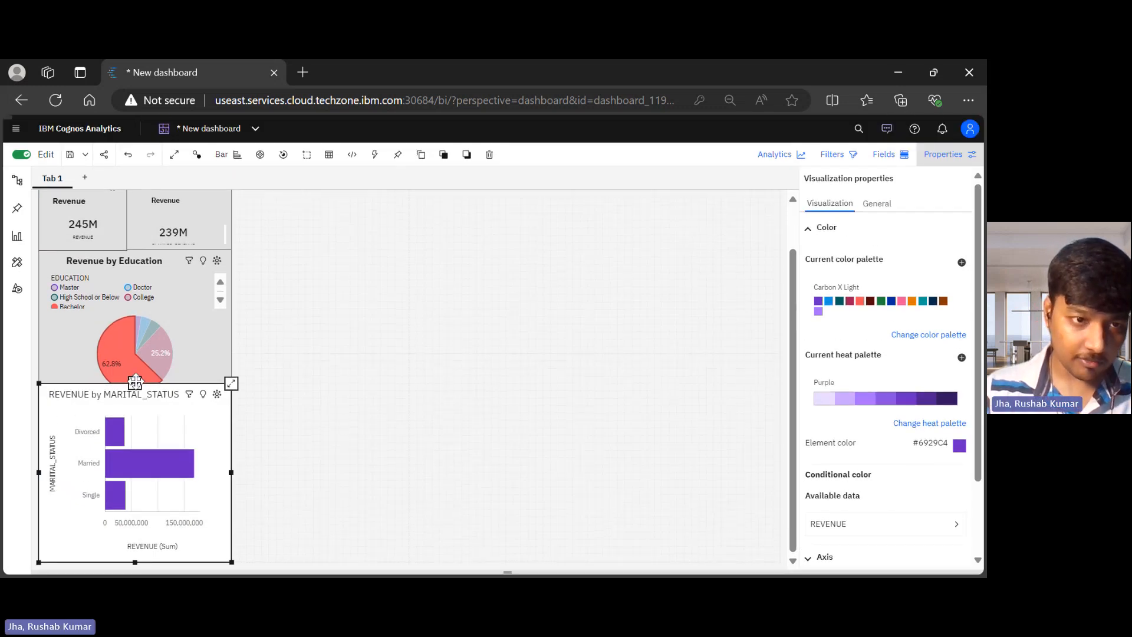
{"action": "left_click_drag", "start_coordinate": [135, 383], "coordinate": [135, 383]}
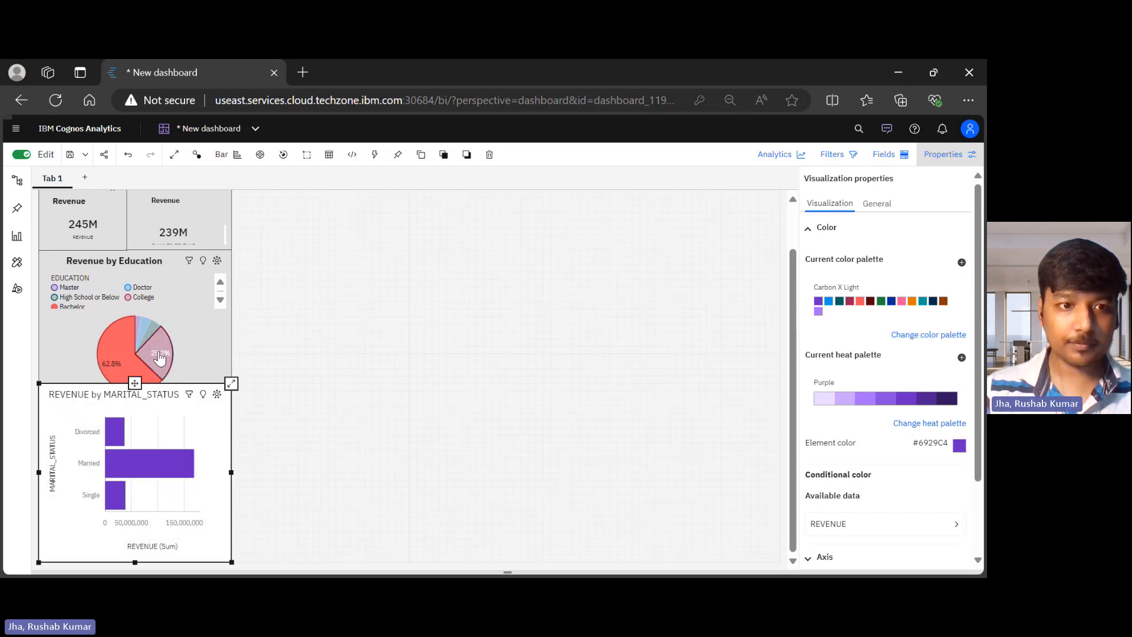
{"action": "left_click", "coordinate": [210, 324]}
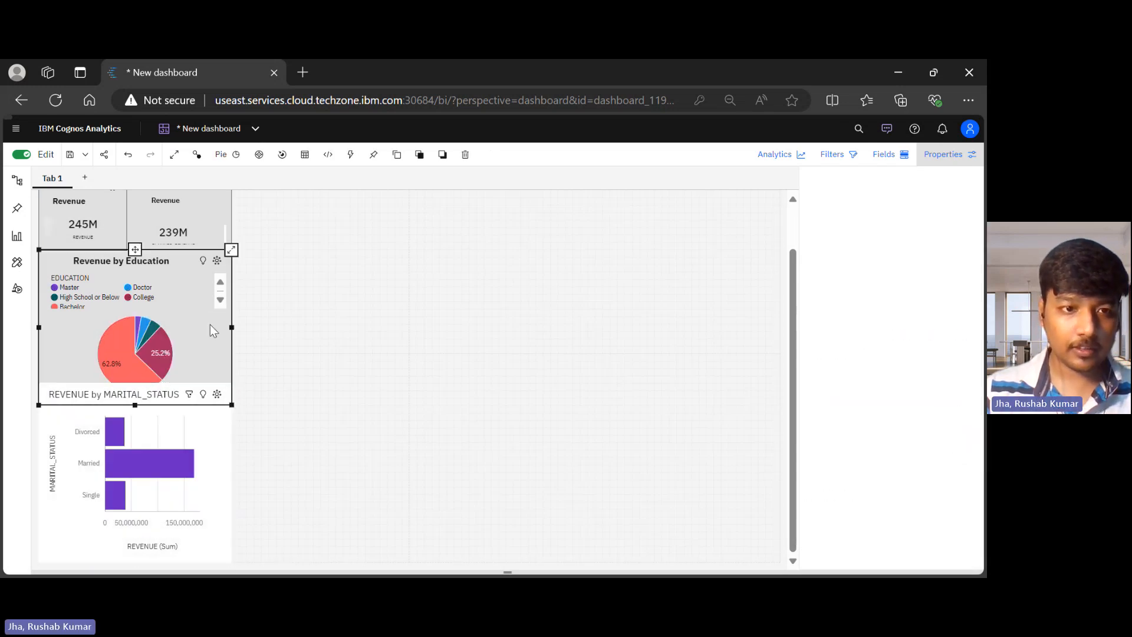
{"action": "left_click_drag", "start_coordinate": [136, 406], "coordinate": [139, 389]}
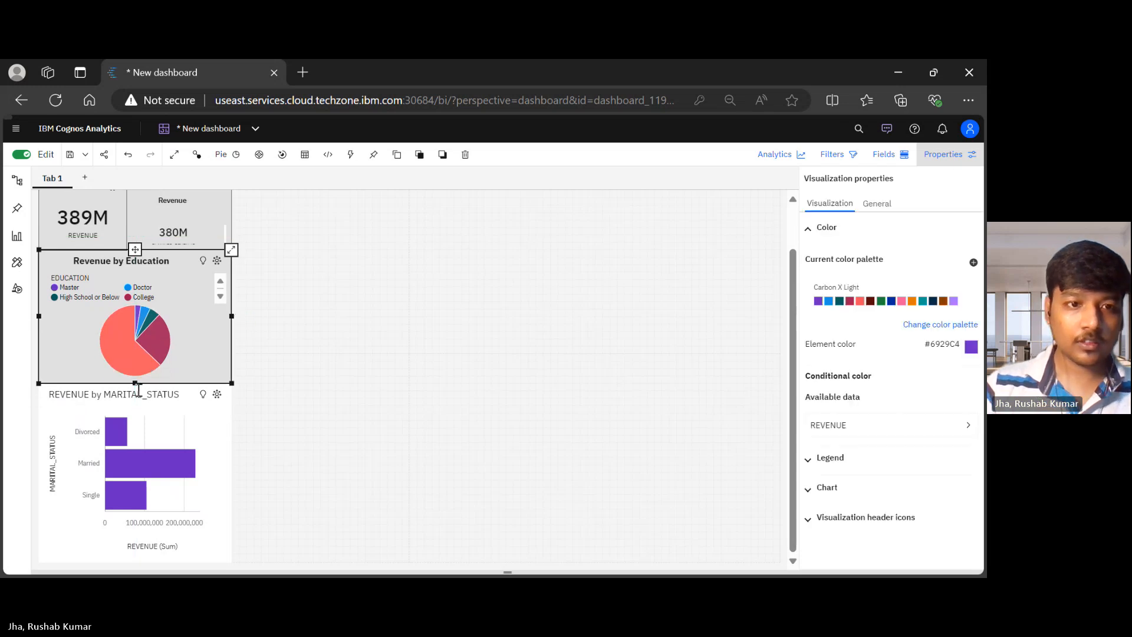
Change the marital status bar chart's title to Revenue by Marital Status.
{"action": "left_click", "coordinate": [231, 399]}
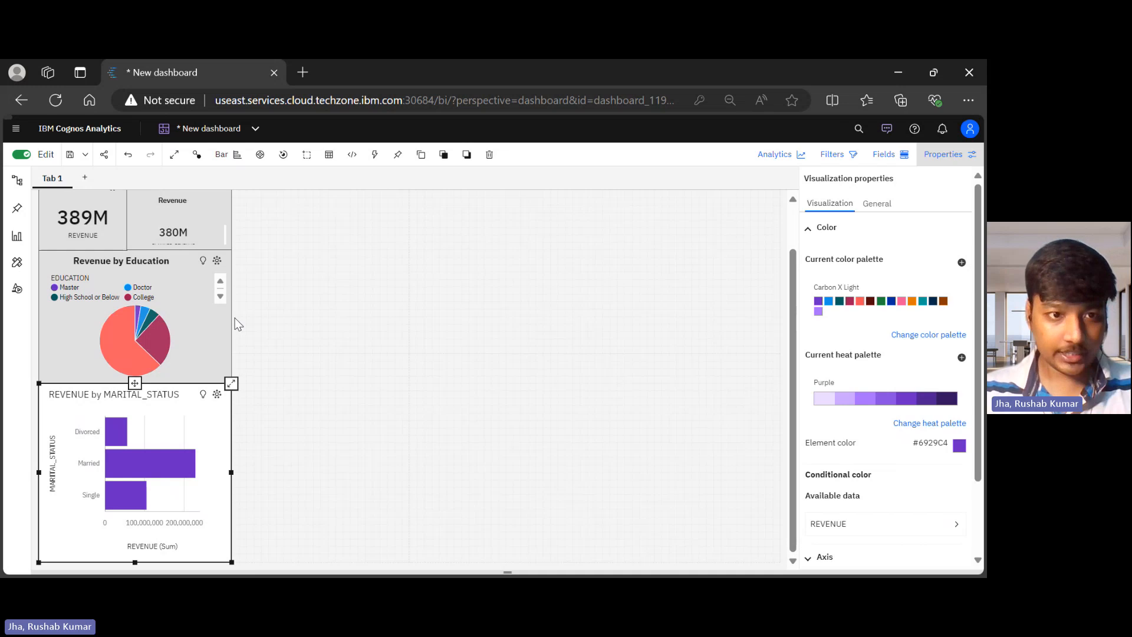
{"action": "double_click", "coordinate": [165, 394]}
{"action": "type", "text": "Revenue "}
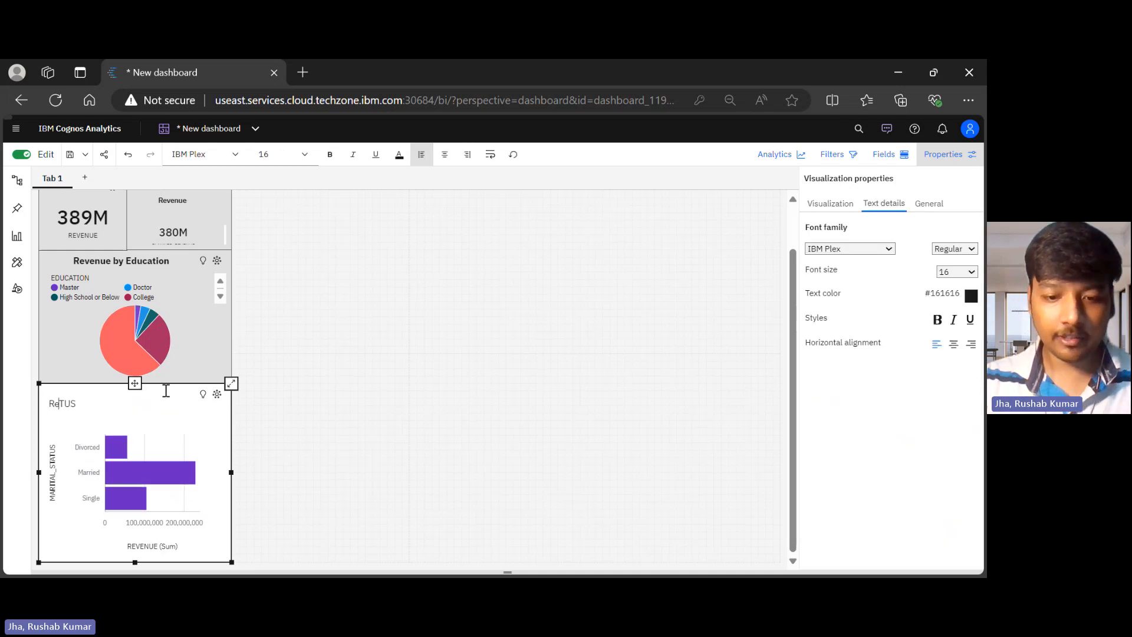
{"action": "type", "text": "by MArit"}
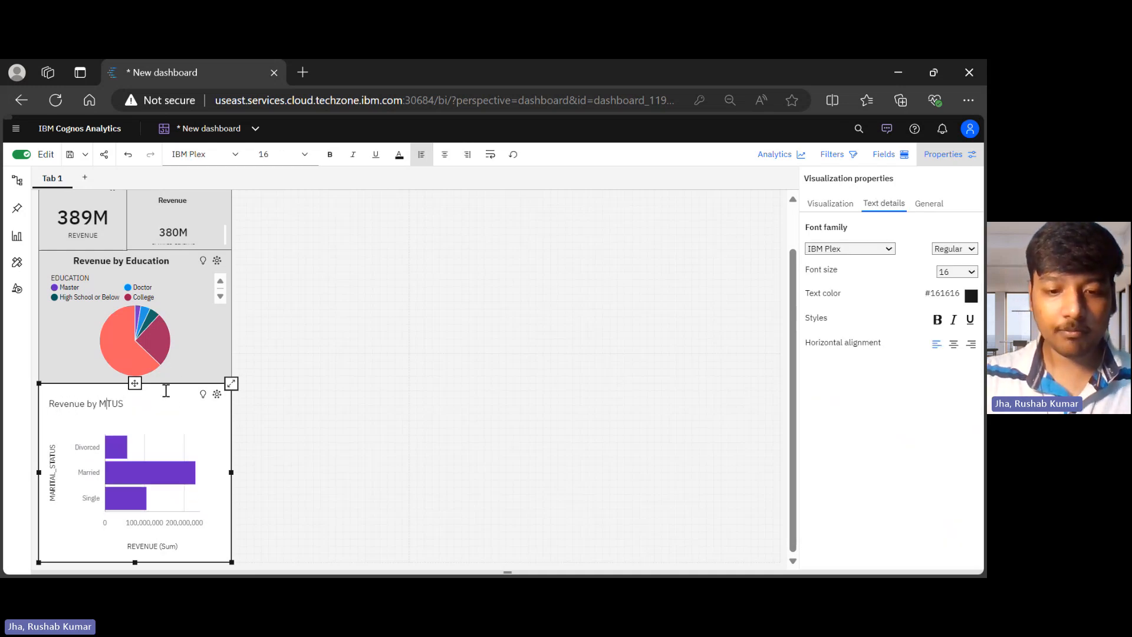
{"action": "type", "text": "al"}
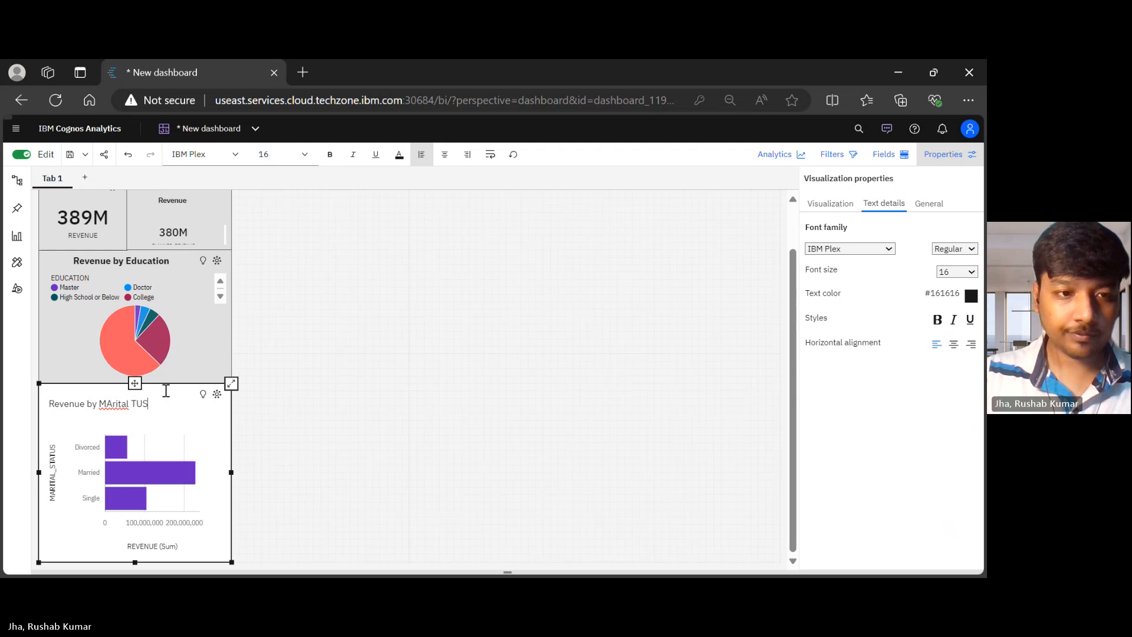
{"action": "key", "text": "BackSpace"}
{"action": "key", "text": "BackSpace"}
{"action": "key", "text": "BackSpace"}
{"action": "key", "text": "BackSpace"}
{"action": "key", "text": "BackSpace"}
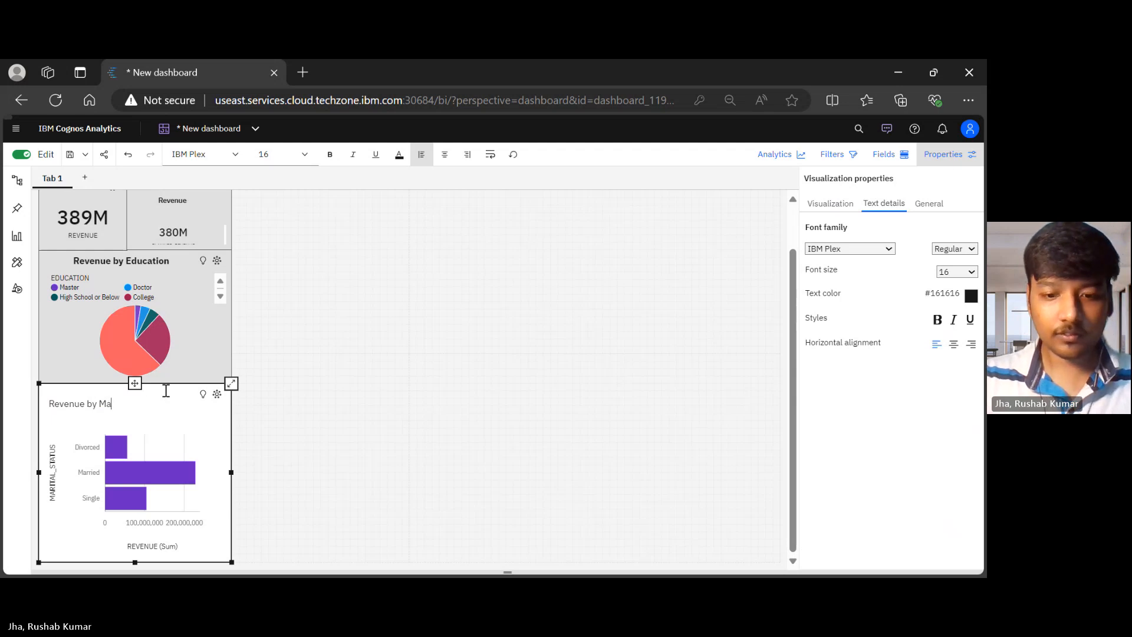
{"action": "type", "text": "l Stat"}
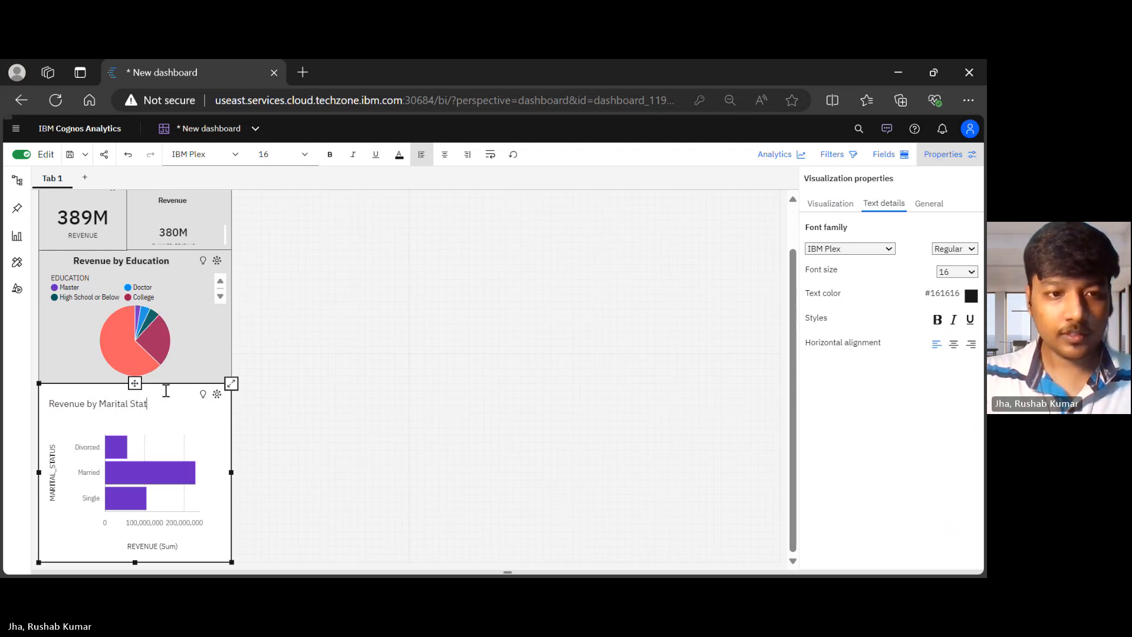
Complete the bar chart's title as "Revenue by Marital Status" and make it bold and centred.
{"action": "type", "text": "us"}
{"action": "key", "text": "ctrl+a"}
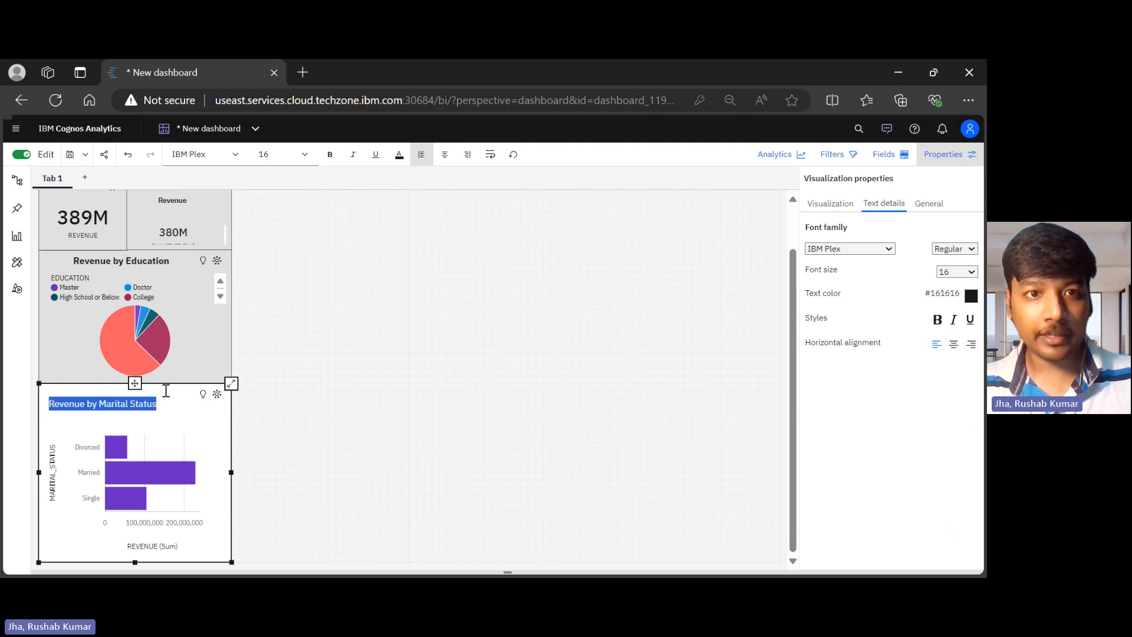
{"action": "left_click", "coordinate": [330, 155]}
{"action": "left_click", "coordinate": [406, 167]}
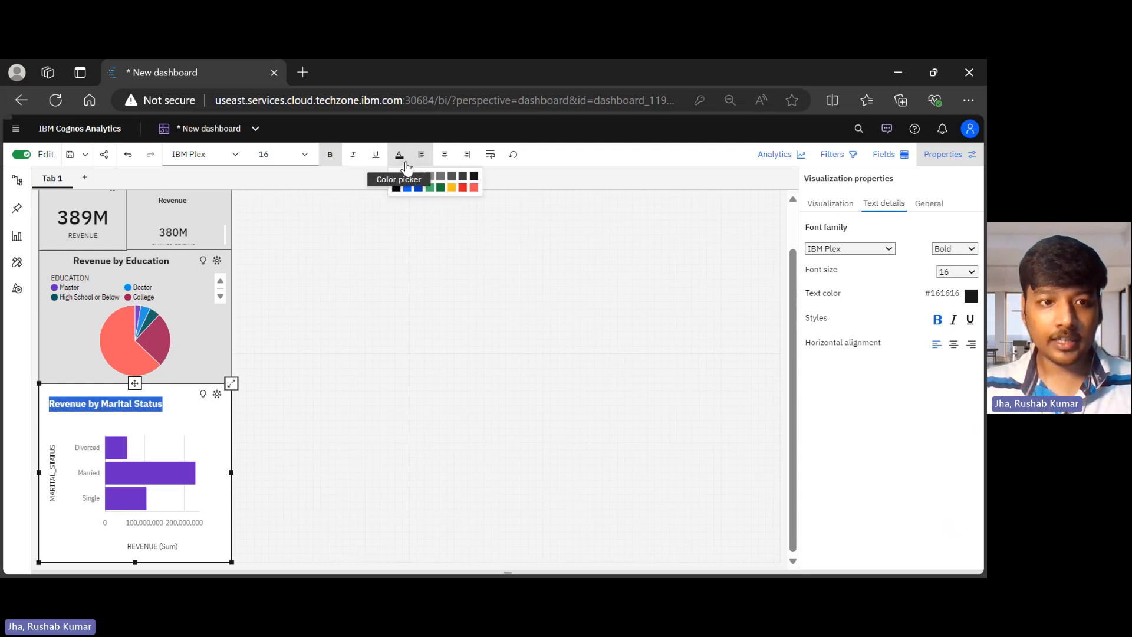
{"action": "left_click", "coordinate": [445, 154]}
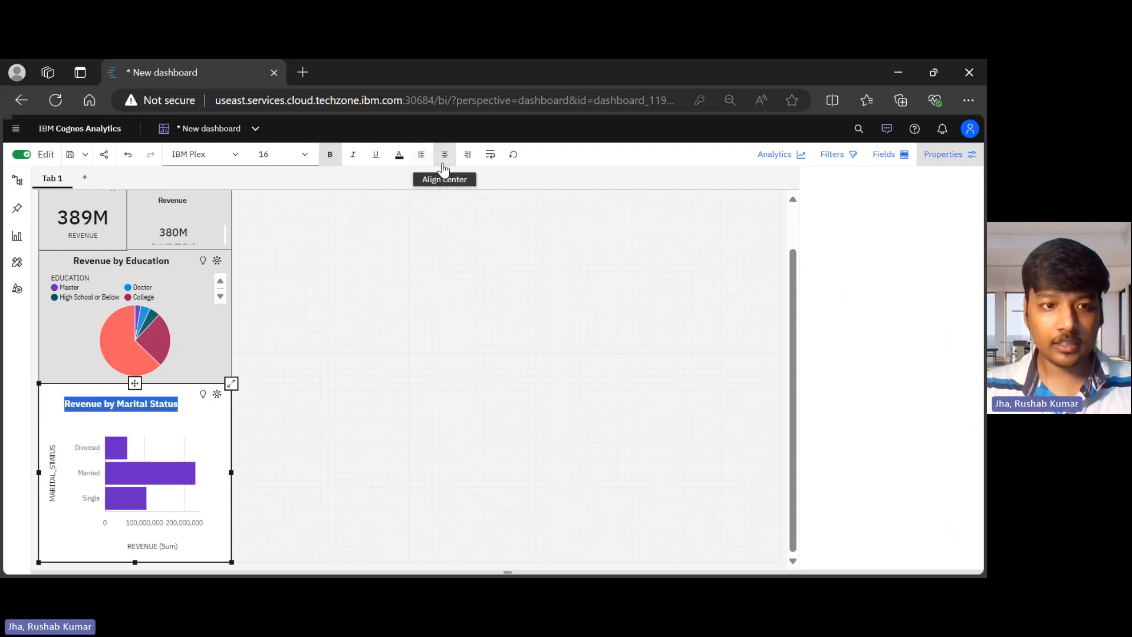
{"action": "left_click", "coordinate": [203, 395]}
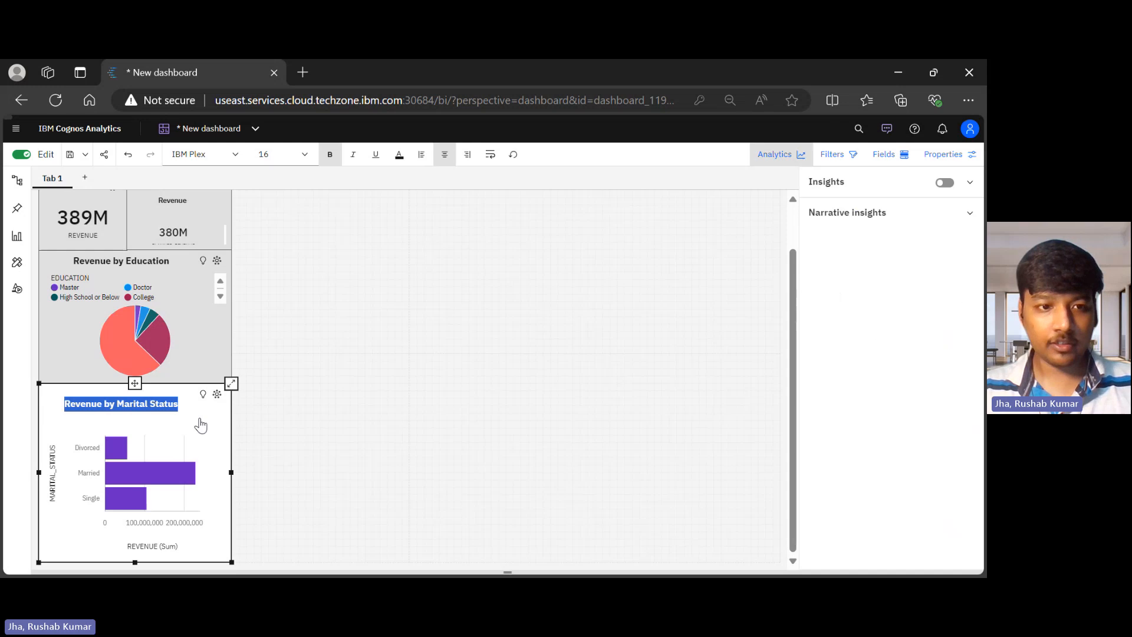
Give the Revenue by Marital Status chart a light grey #E0E0E0 fill and a dark grey #525252 border.
{"action": "left_click", "coordinate": [948, 155]}
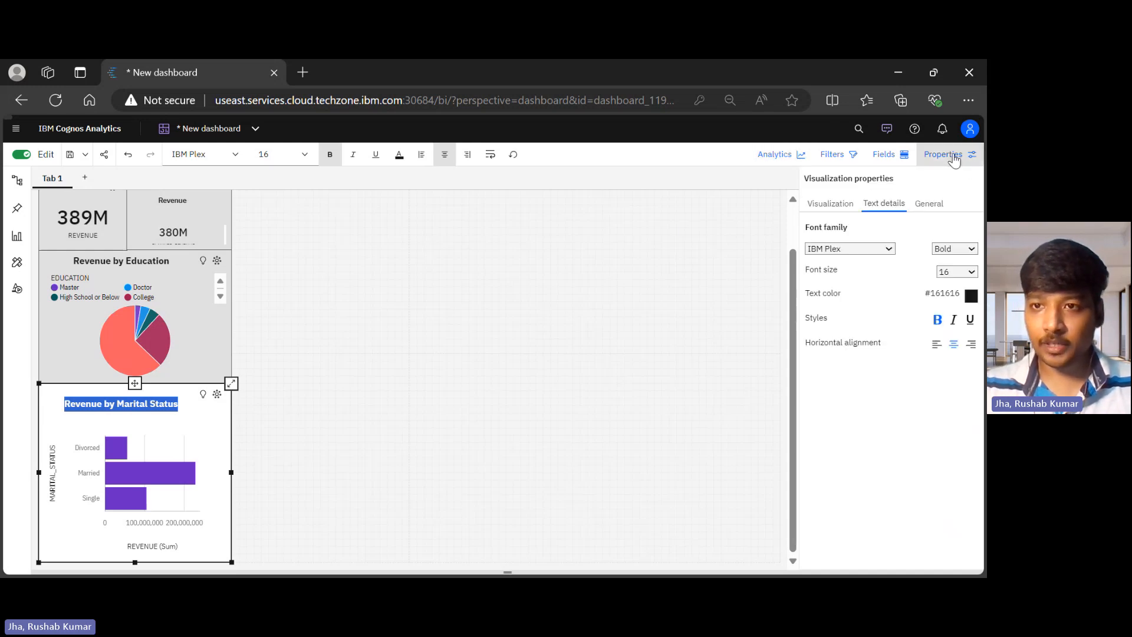
{"action": "left_click", "coordinate": [935, 204]}
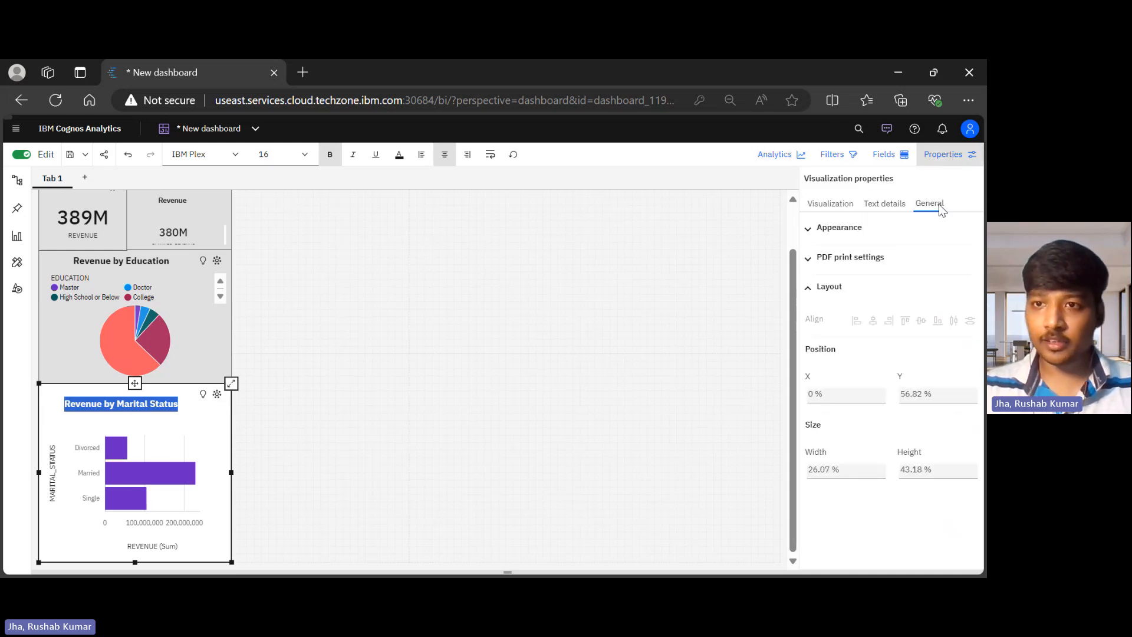
{"action": "left_click", "coordinate": [847, 231]}
{"action": "left_click", "coordinate": [960, 264]}
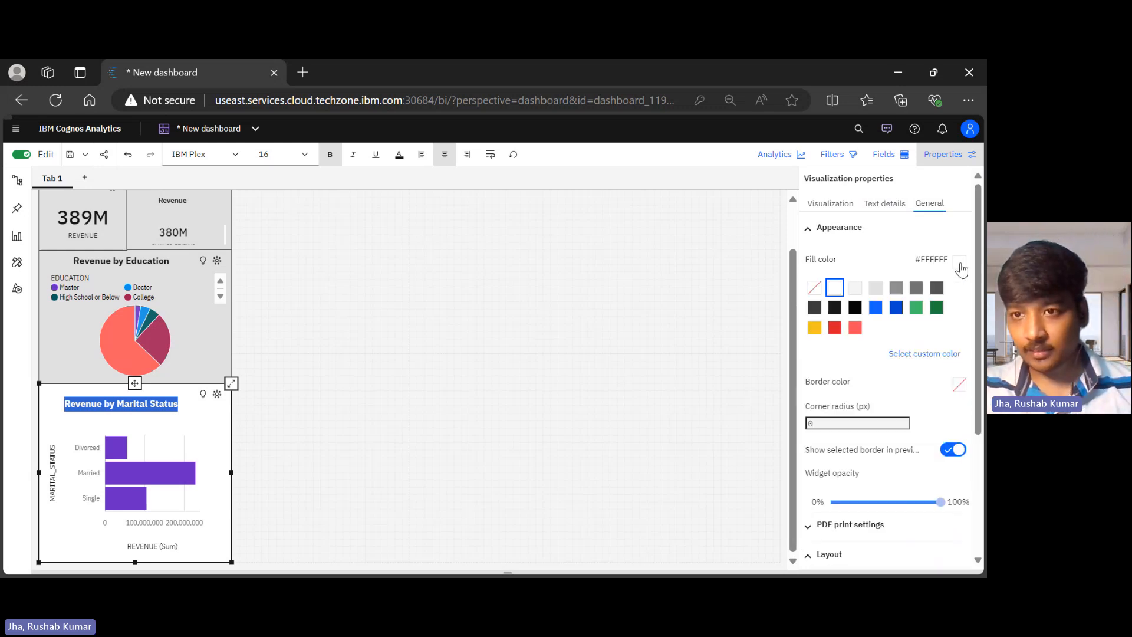
{"action": "left_click", "coordinate": [877, 288]}
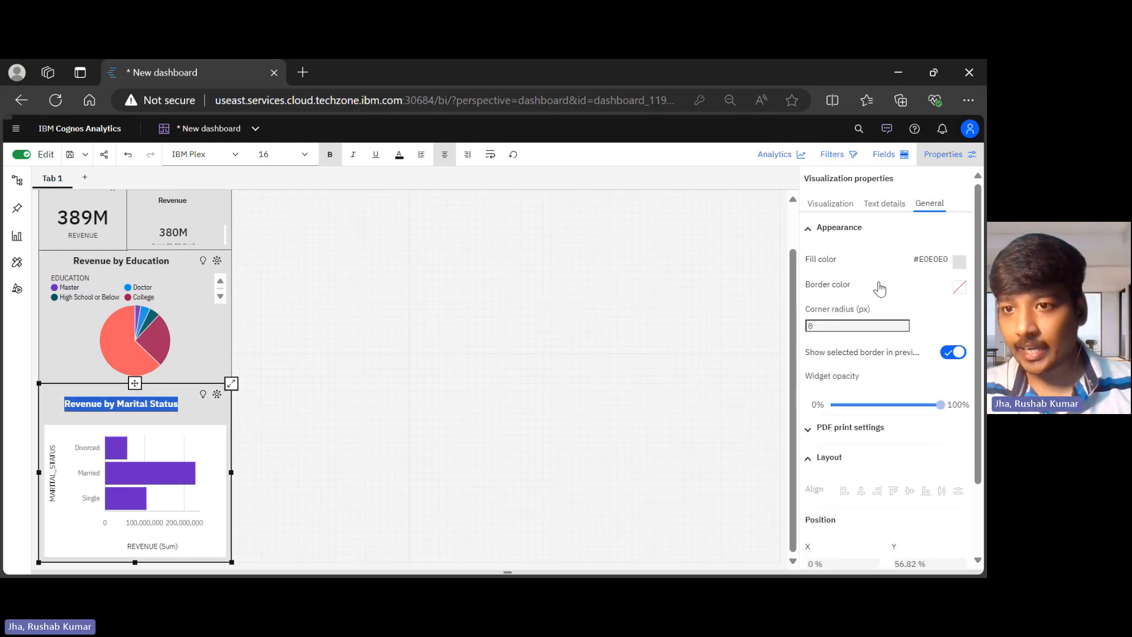
{"action": "left_click", "coordinate": [960, 289]}
{"action": "left_click", "coordinate": [937, 314]}
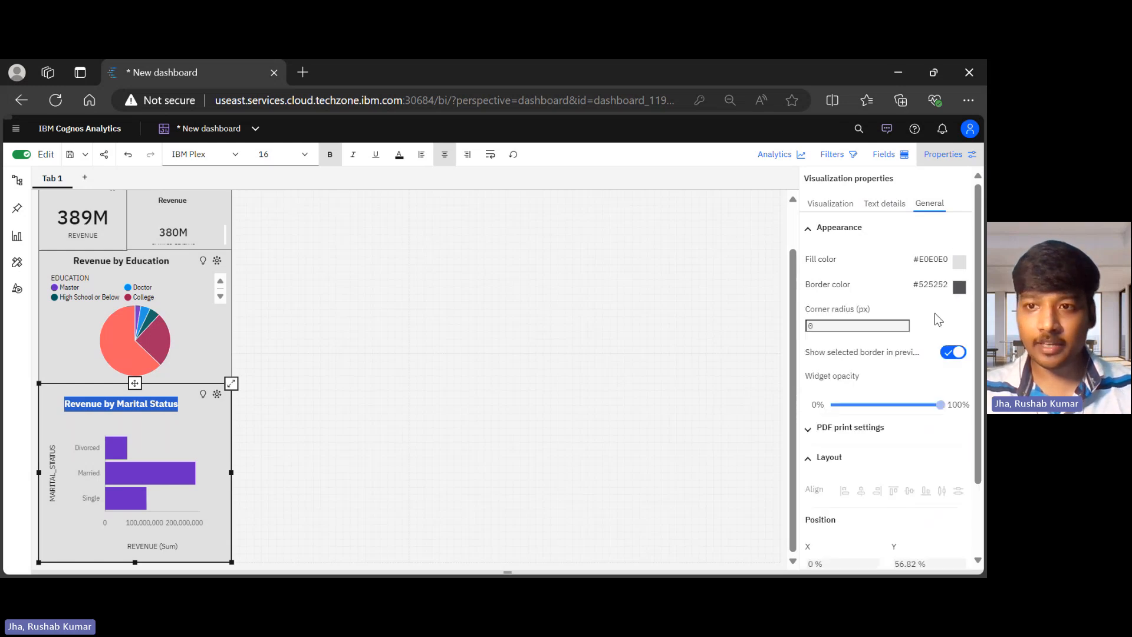
Set both the item axis and value axis line colors of the Revenue by Marital Status chart to black #000000.
{"action": "left_click", "coordinate": [195, 444]}
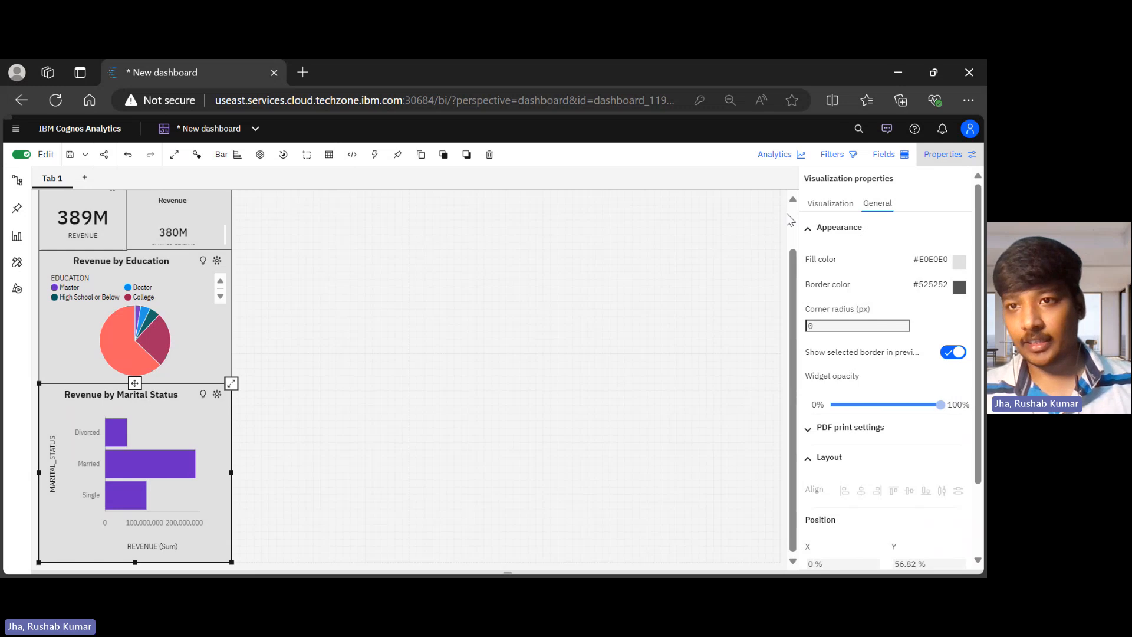
{"action": "left_click", "coordinate": [844, 204]}
{"action": "scroll", "coordinate": [934, 380], "scroll_direction": "down", "scroll_amount": 3}
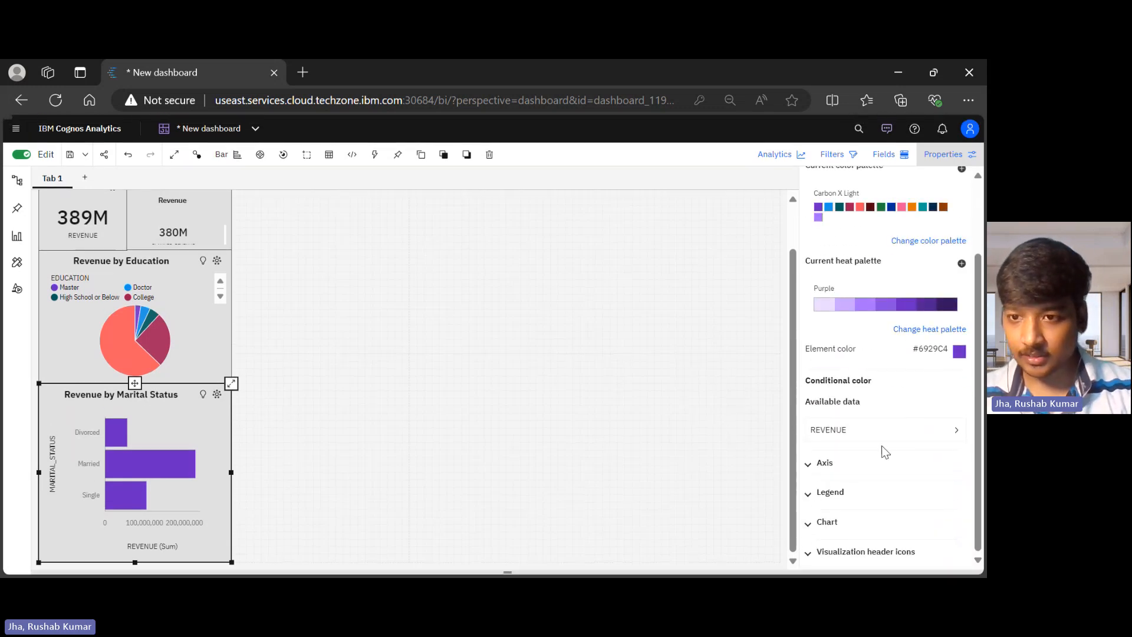
{"action": "left_click", "coordinate": [875, 470]}
{"action": "scroll", "coordinate": [874, 470], "scroll_direction": "down", "scroll_amount": 3}
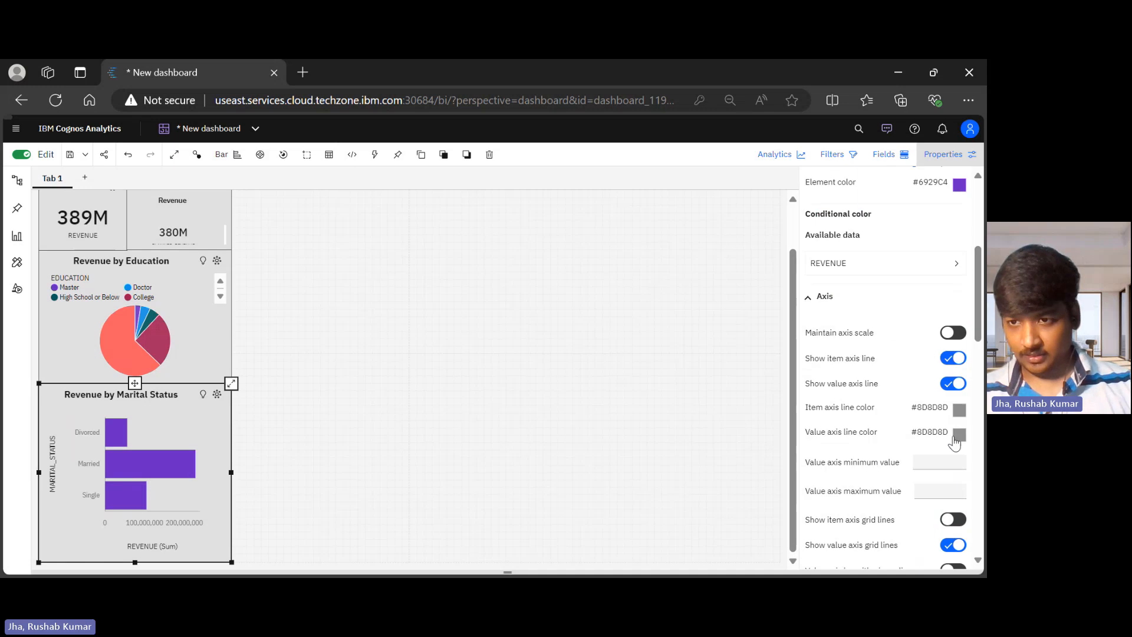
{"action": "left_click", "coordinate": [959, 409]}
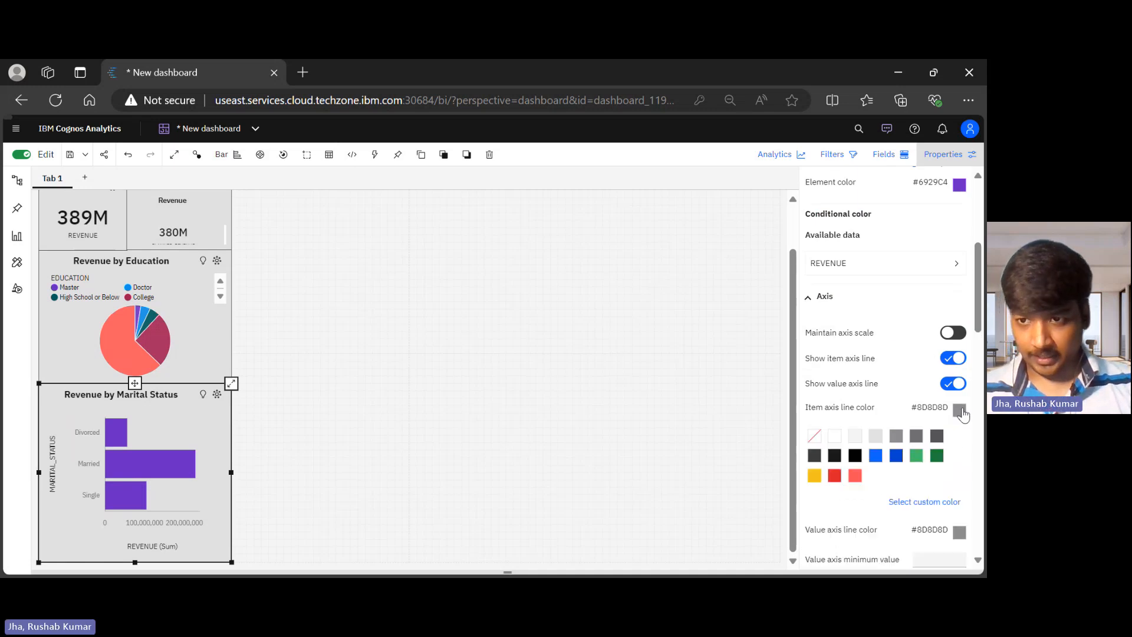
{"action": "left_click", "coordinate": [855, 456]}
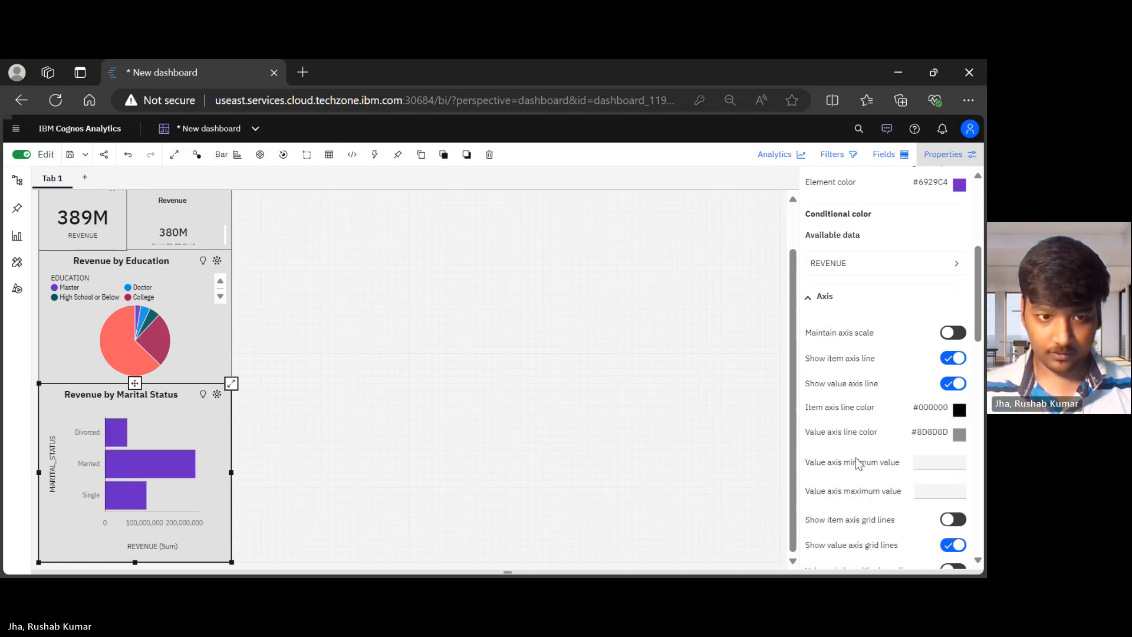
{"action": "left_click", "coordinate": [960, 434]}
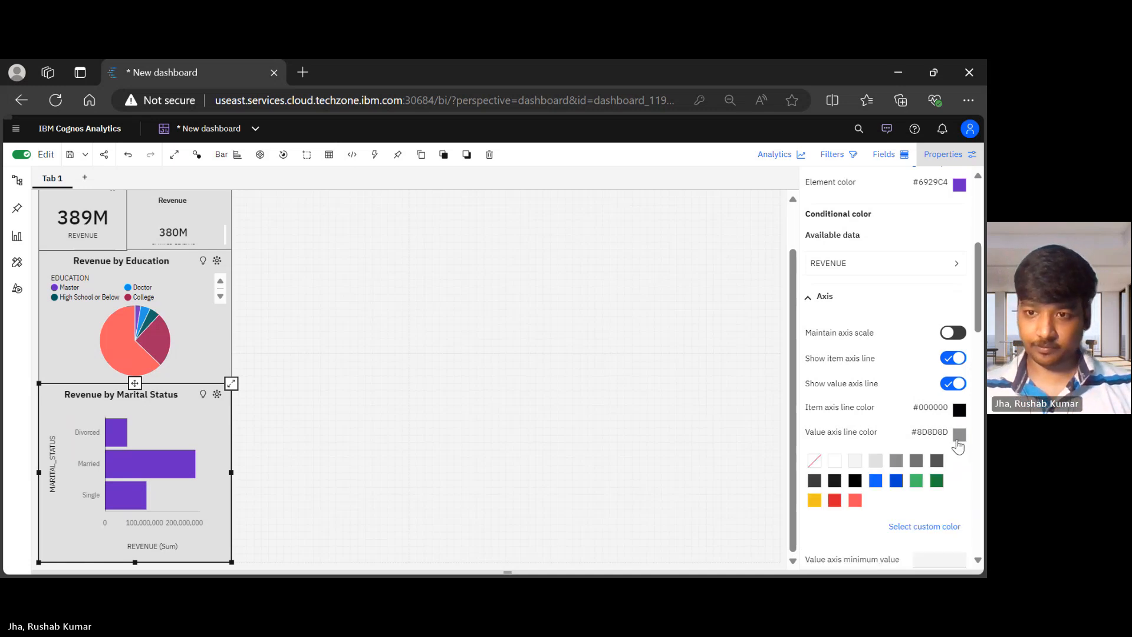
{"action": "left_click", "coordinate": [859, 484]}
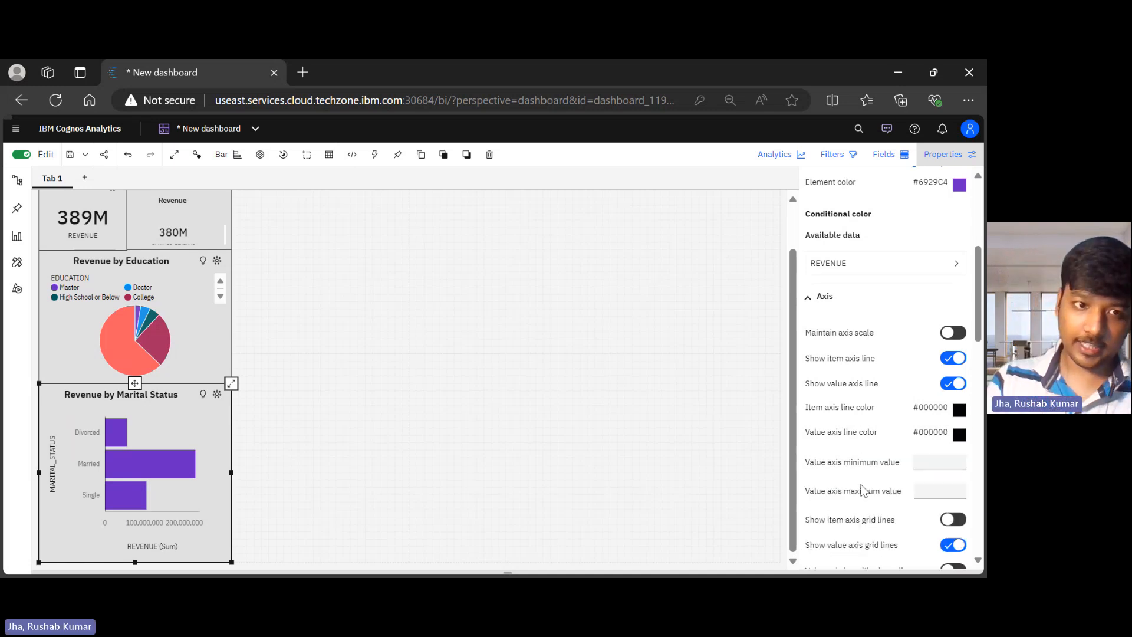
Set the item axis label color of the Revenue by Marital Status chart to black #000000.
{"action": "scroll", "coordinate": [862, 489], "scroll_direction": "down", "scroll_amount": 4}
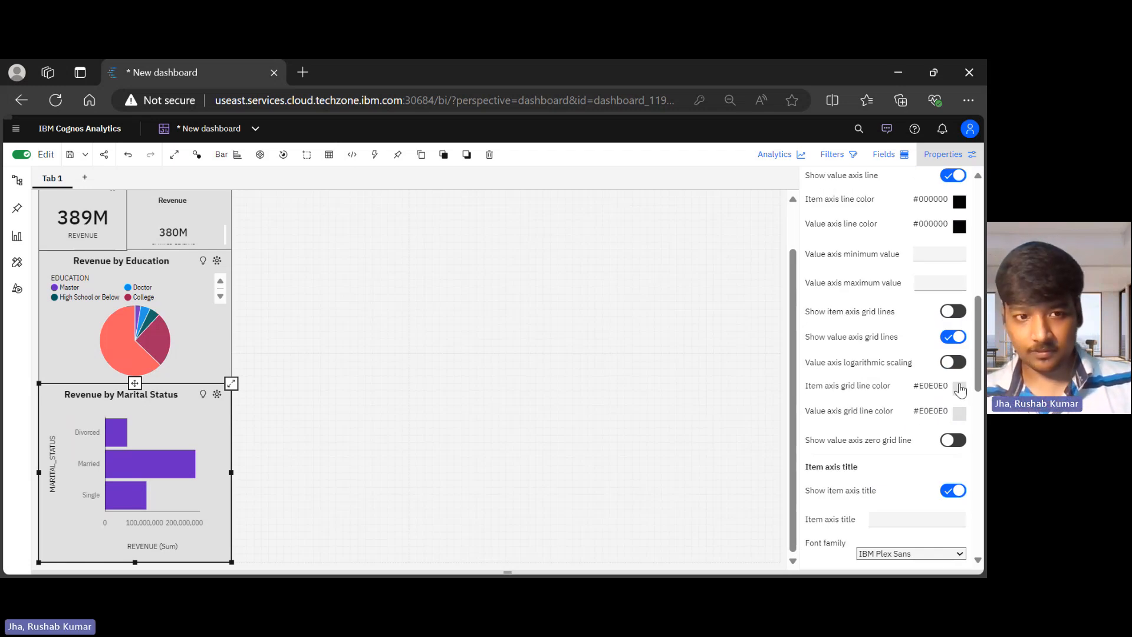
{"action": "scroll", "coordinate": [912, 488], "scroll_direction": "down", "scroll_amount": 2}
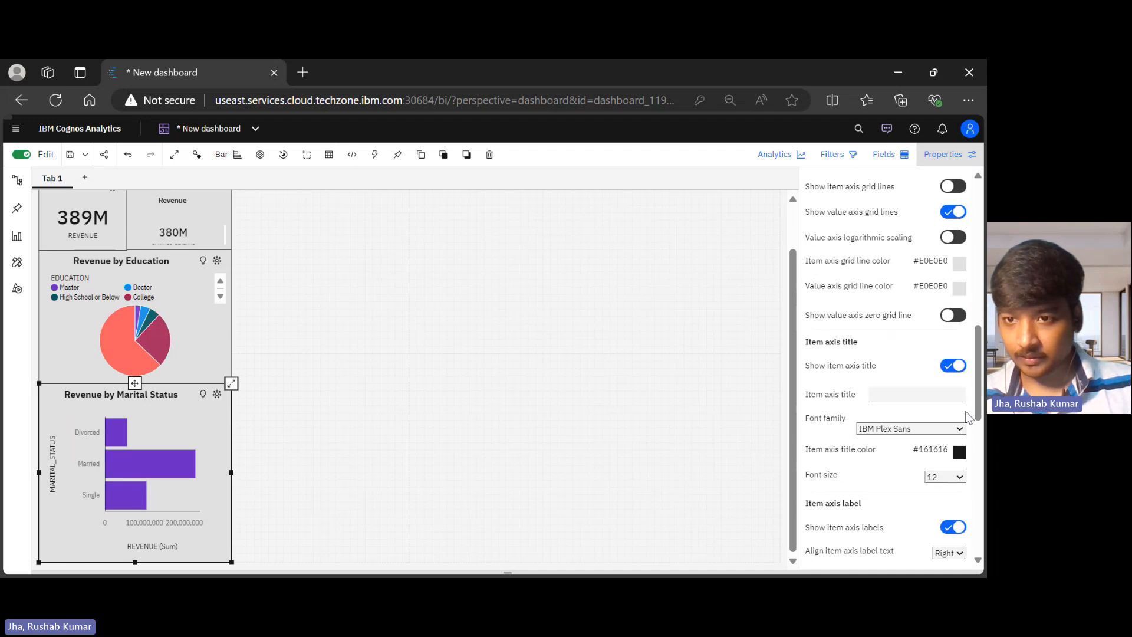
{"action": "scroll", "coordinate": [960, 462], "scroll_direction": "down", "scroll_amount": 4}
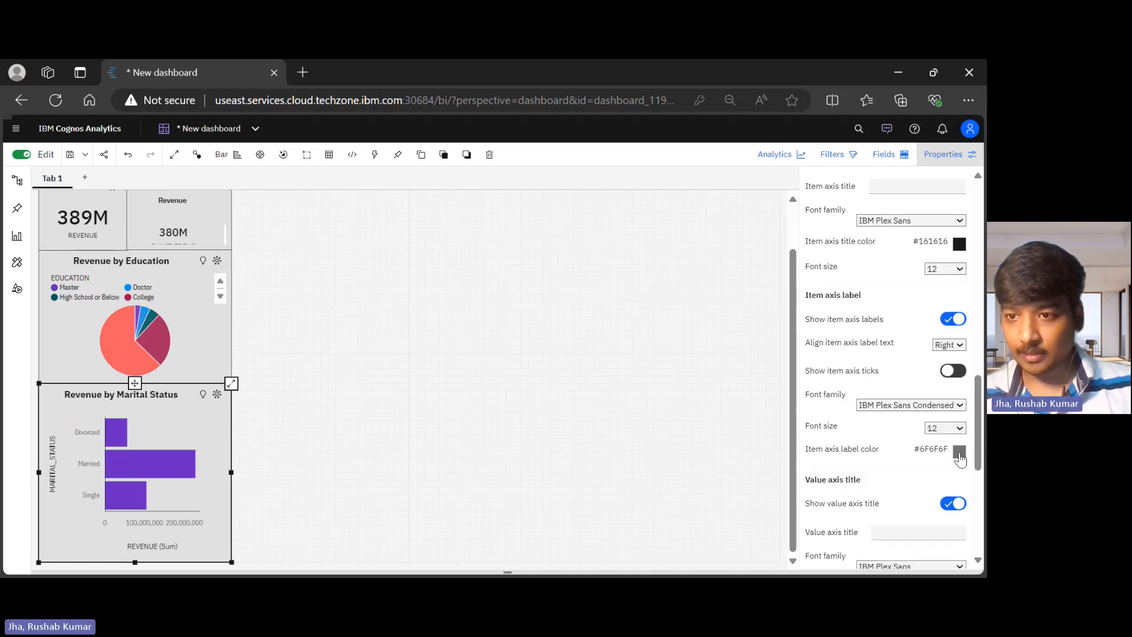
{"action": "left_click", "coordinate": [960, 454]}
{"action": "left_click", "coordinate": [856, 501]}
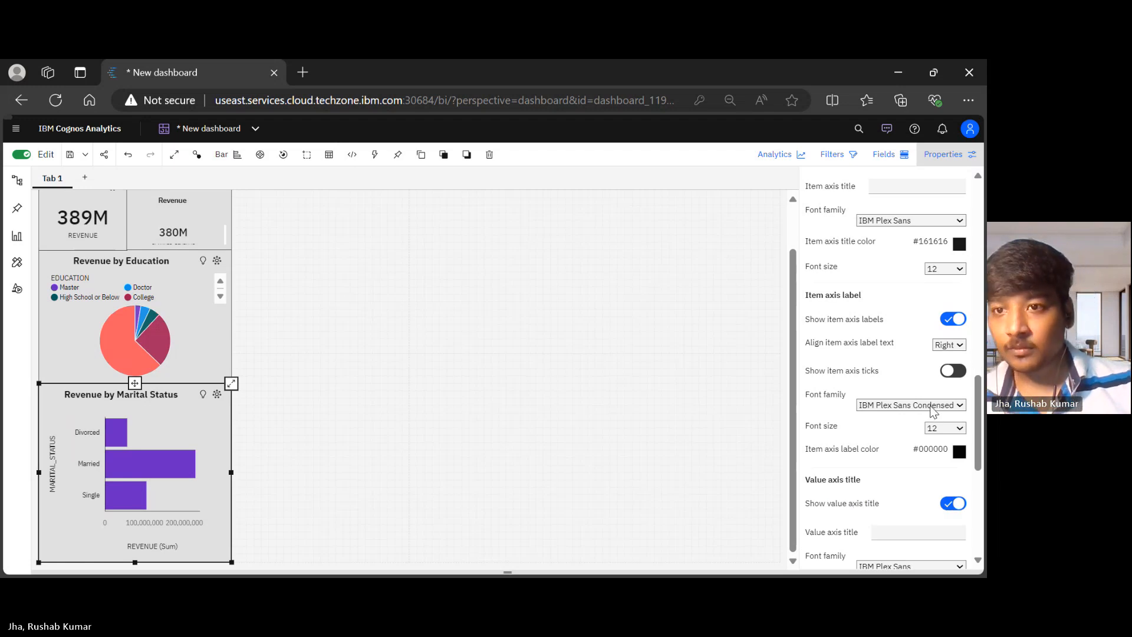
Review the value axis, legend and chart settings of the Revenue by Marital Status chart and check the dashboard layout.
{"action": "scroll", "coordinate": [906, 429], "scroll_direction": "down", "scroll_amount": 3}
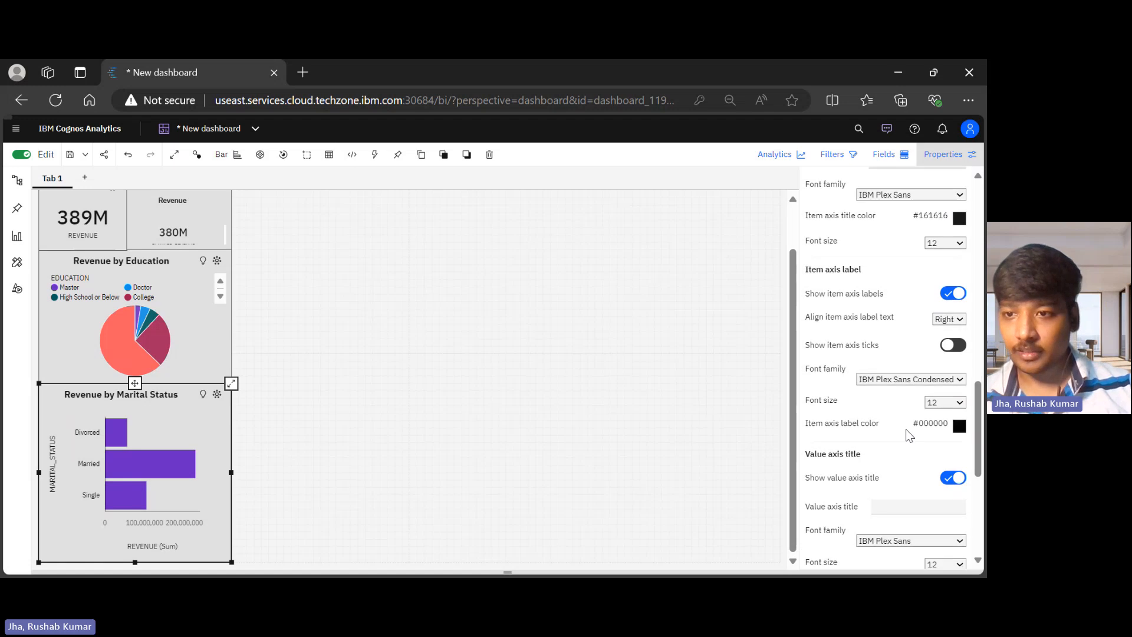
{"action": "scroll", "coordinate": [908, 429], "scroll_direction": "down", "scroll_amount": 5}
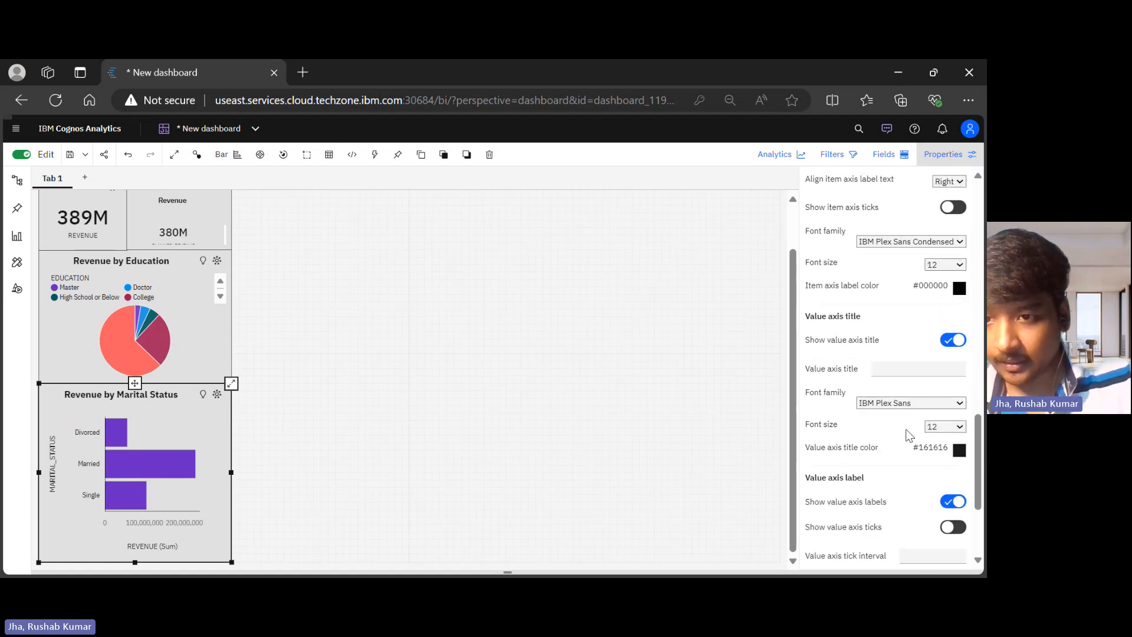
{"action": "scroll", "coordinate": [908, 432], "scroll_direction": "down", "scroll_amount": 2}
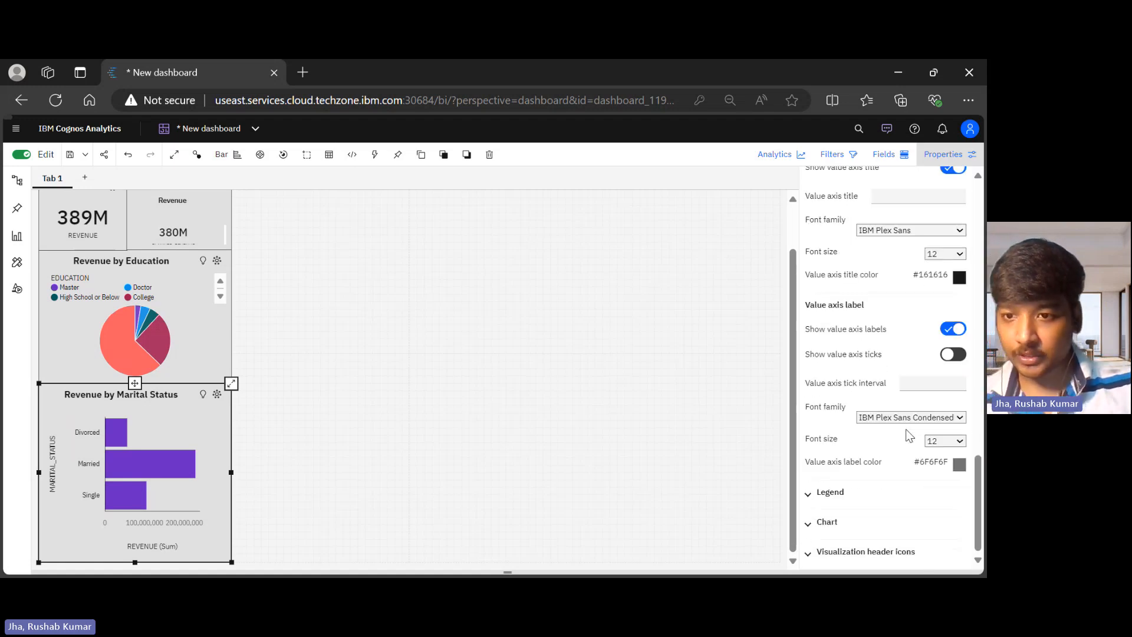
{"action": "left_click", "coordinate": [873, 505]}
{"action": "scroll", "coordinate": [864, 511], "scroll_direction": "down", "scroll_amount": 4}
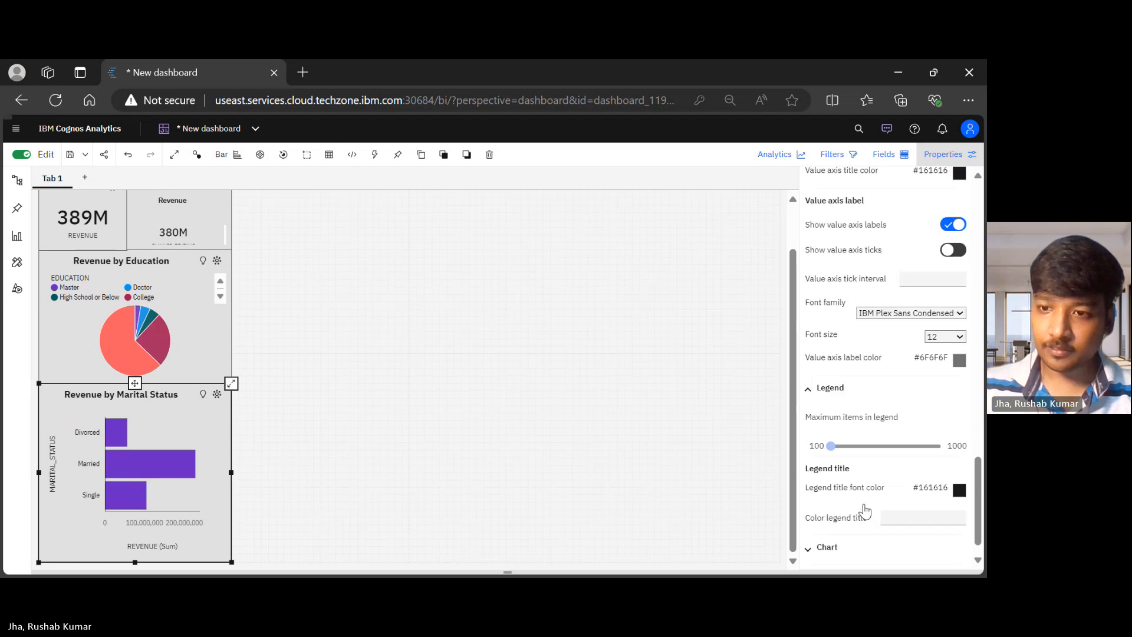
{"action": "left_click", "coordinate": [854, 523]}
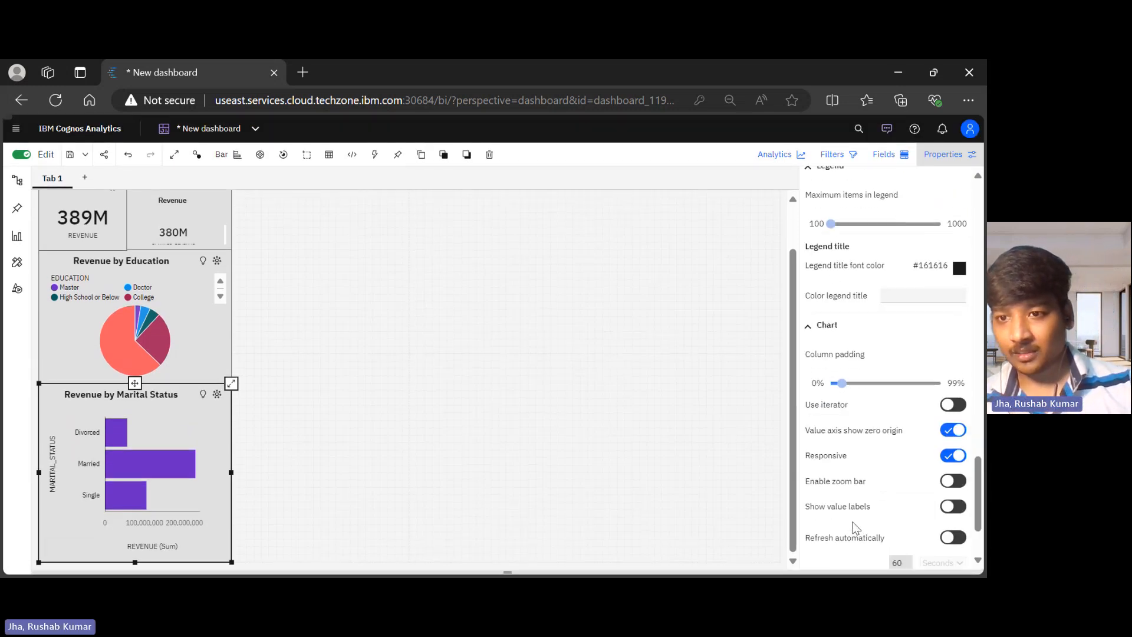
{"action": "scroll", "coordinate": [856, 527], "scroll_direction": "down", "scroll_amount": 2}
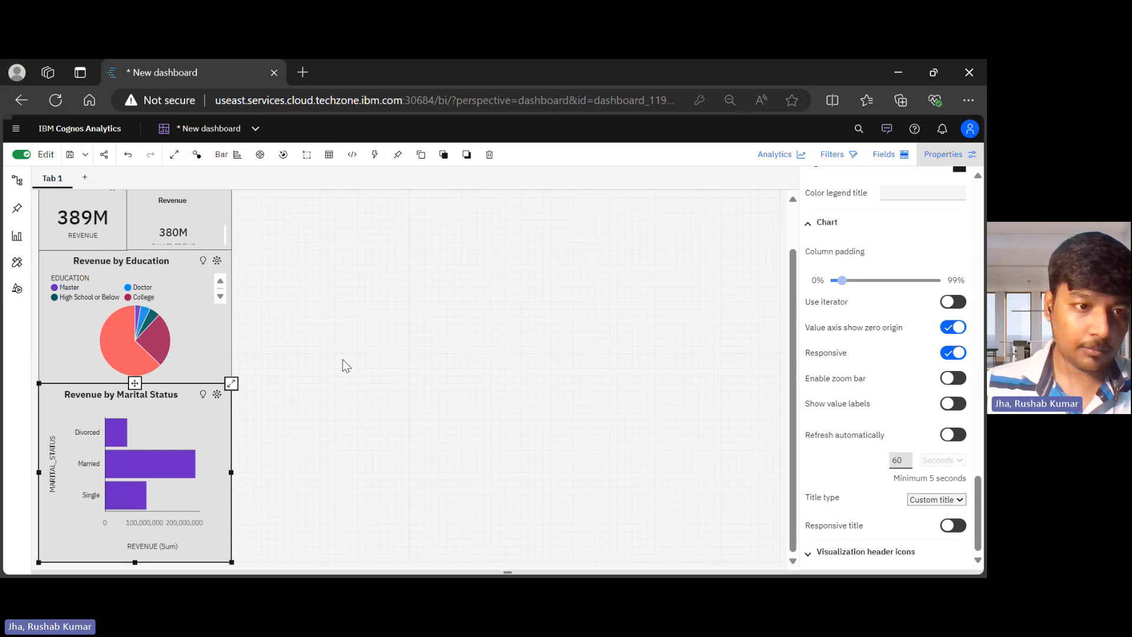
{"action": "scroll", "coordinate": [313, 218], "scroll_direction": "up", "scroll_amount": 1}
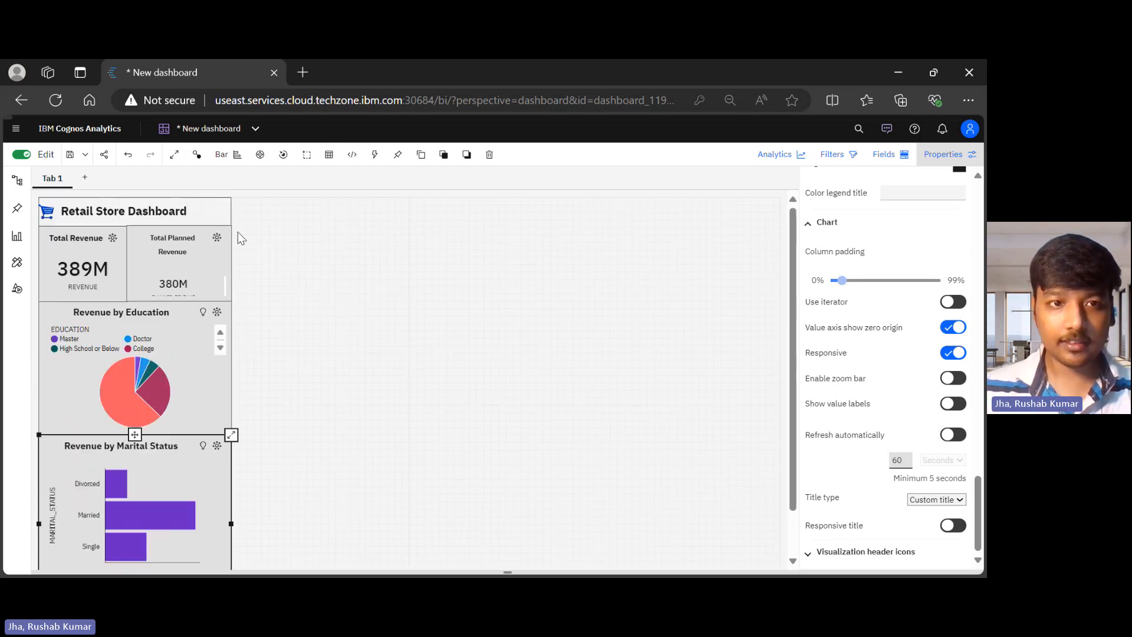
{"action": "scroll", "coordinate": [278, 284], "scroll_direction": "down", "scroll_amount": 1}
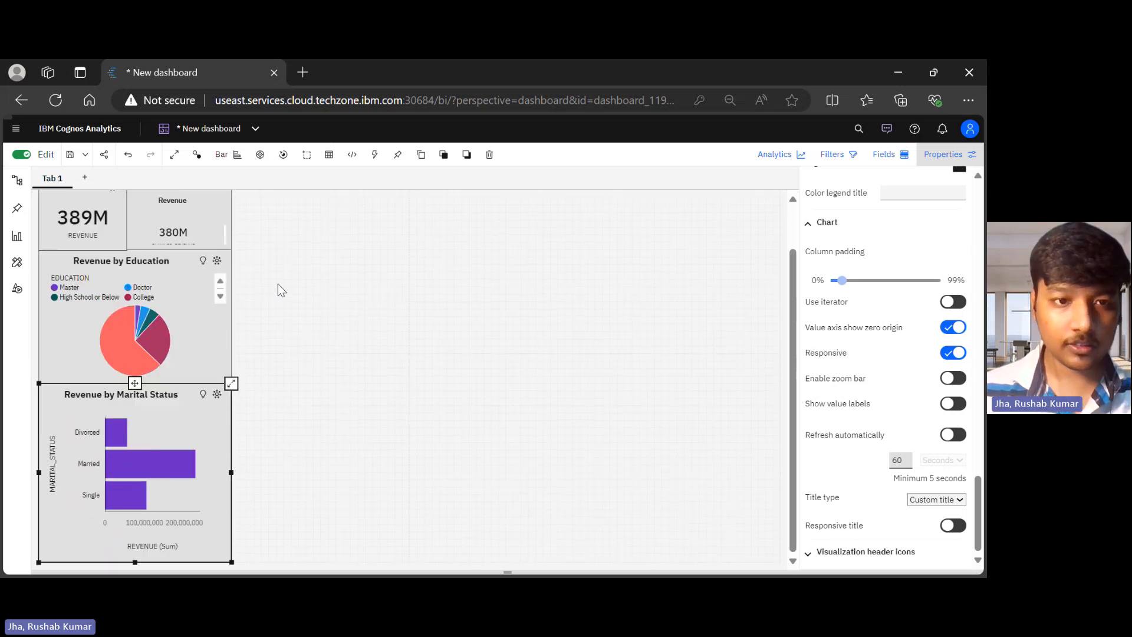
Deselect the chart and hide the properties pane to give the dashboard canvas more room.
{"action": "left_click", "coordinate": [278, 284]}
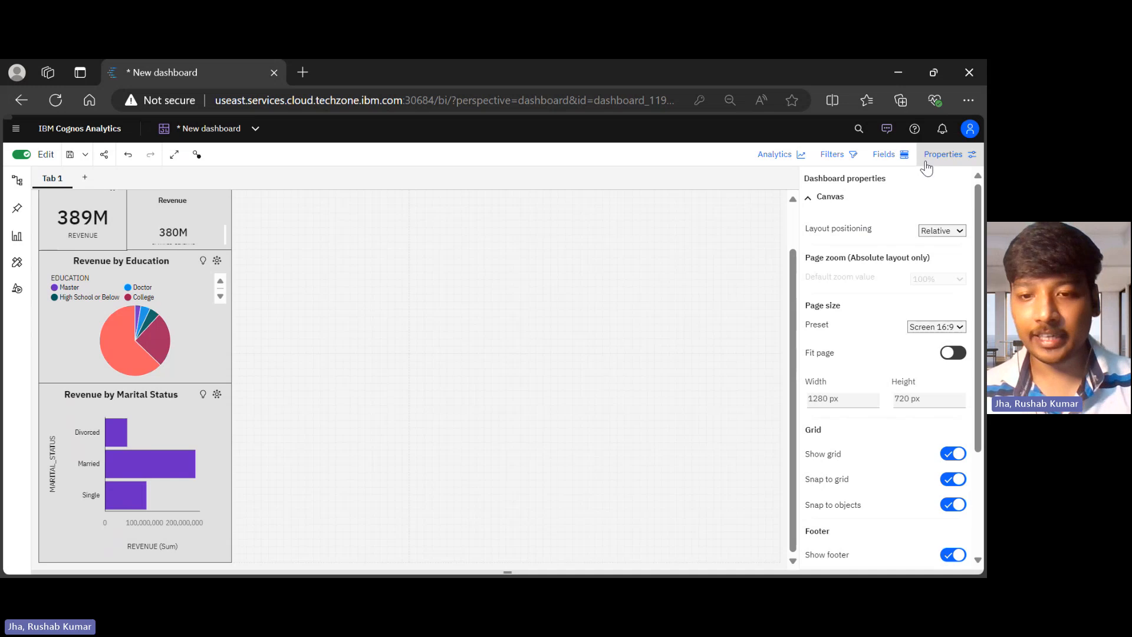
{"action": "left_click", "coordinate": [926, 164]}
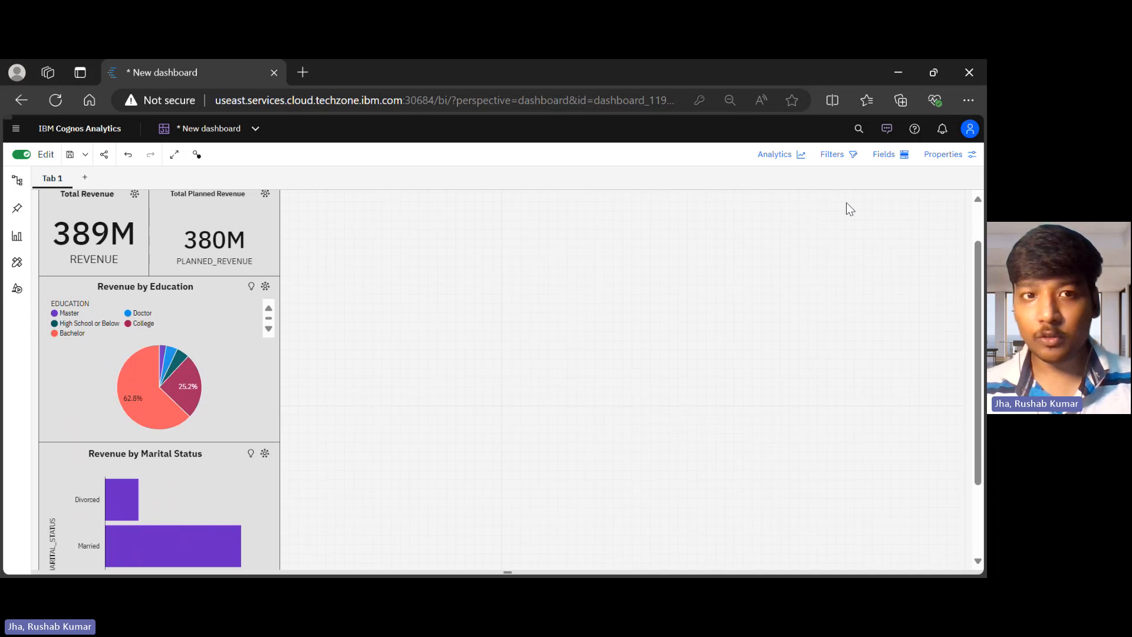
{"action": "scroll", "coordinate": [847, 203], "scroll_direction": "up", "scroll_amount": 1}
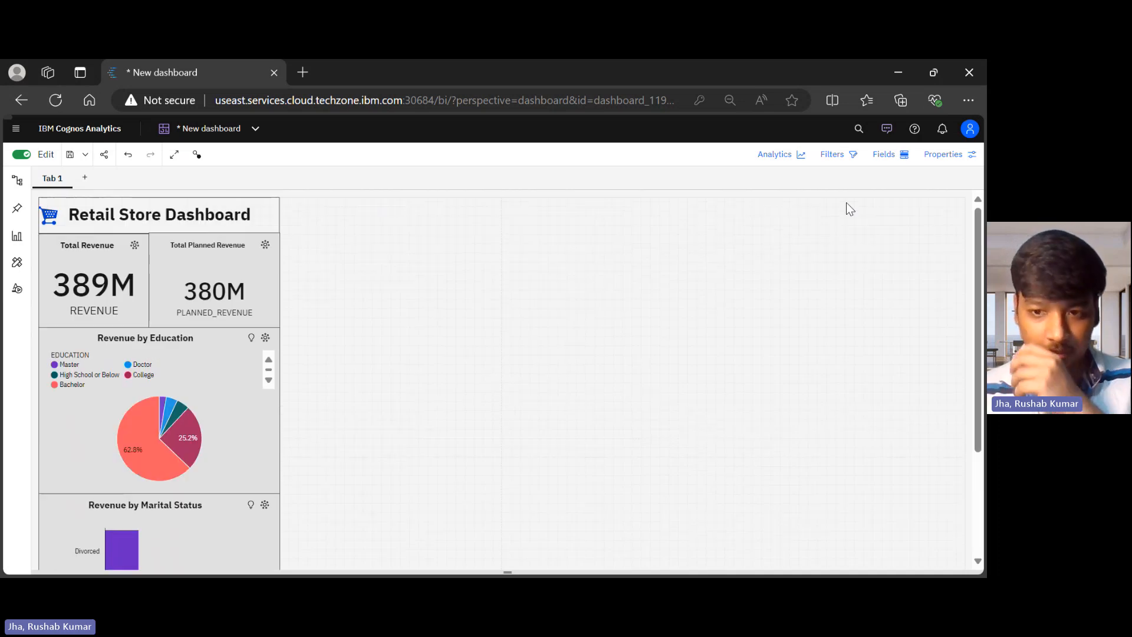
Ask the Assistant for "Revenue by product lineby year".
{"action": "left_click", "coordinate": [887, 128]}
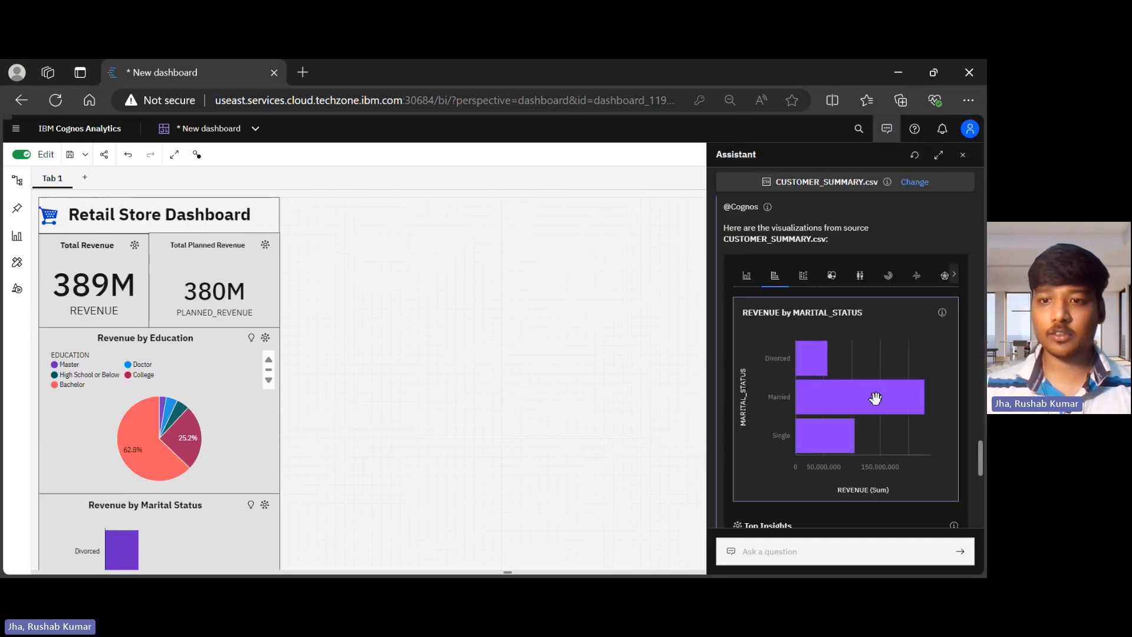
{"action": "left_click", "coordinate": [816, 551]}
{"action": "type", "text": "Reve"}
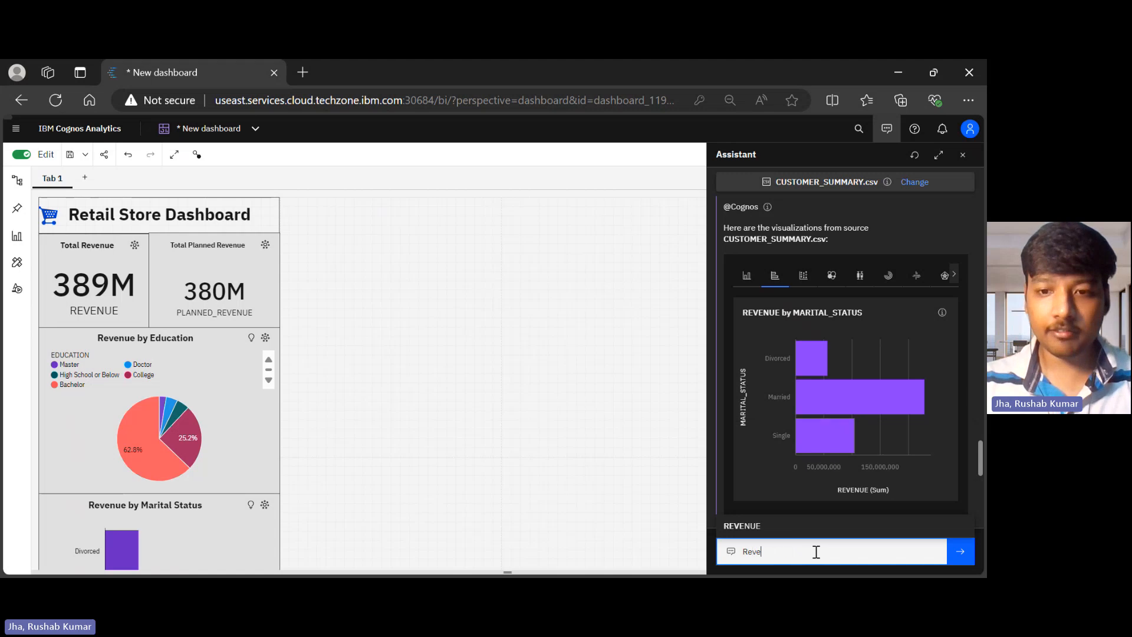
{"action": "type", "text": "nue "}
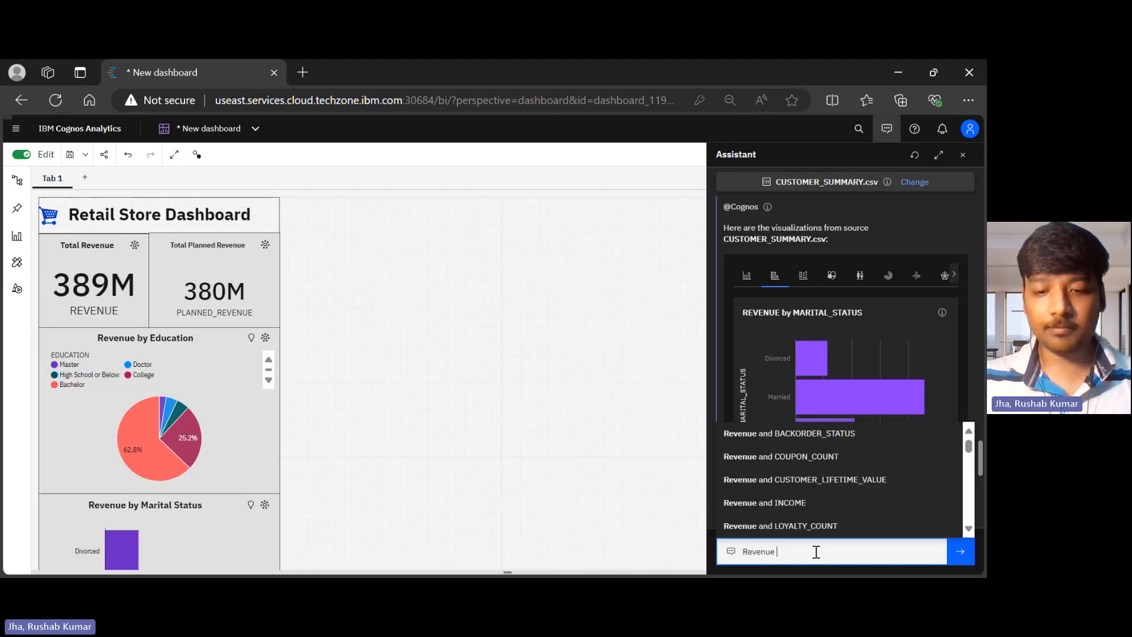
{"action": "type", "text": "by product"}
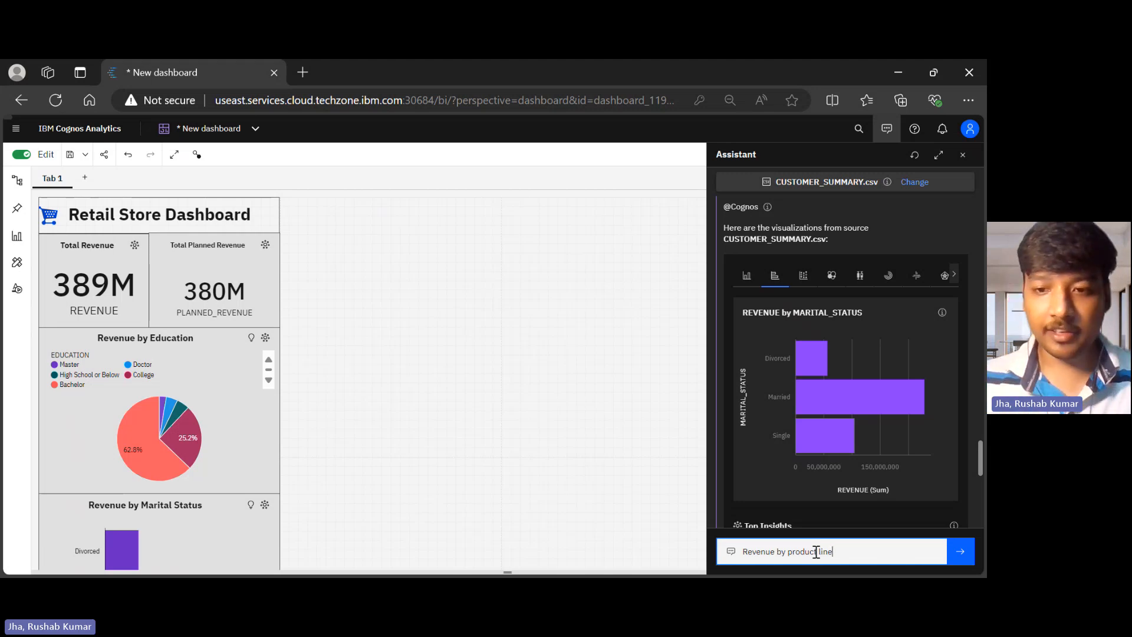
{"action": "type", "text": "lineby year"}
{"action": "key", "text": "Return"}
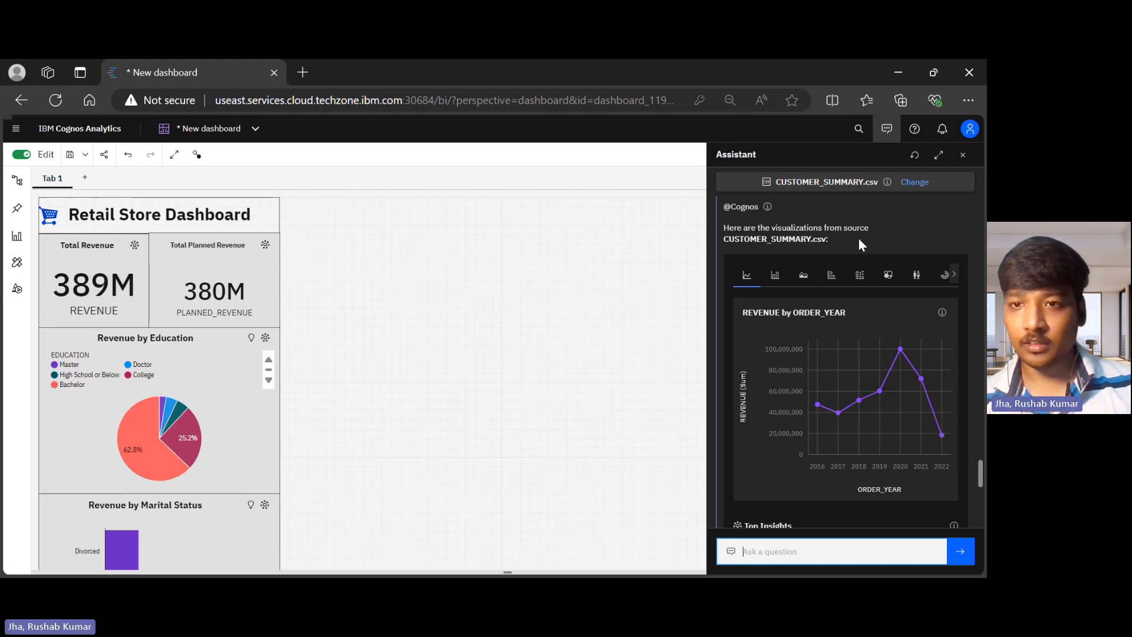
Reuse the last Assistant question, correct "lineby" to "line by", and resubmit it as "Revenue by product line by year".
{"action": "scroll", "coordinate": [858, 239], "scroll_direction": "up", "scroll_amount": 1}
{"action": "scroll", "coordinate": [859, 244], "scroll_direction": "up", "scroll_amount": 1}
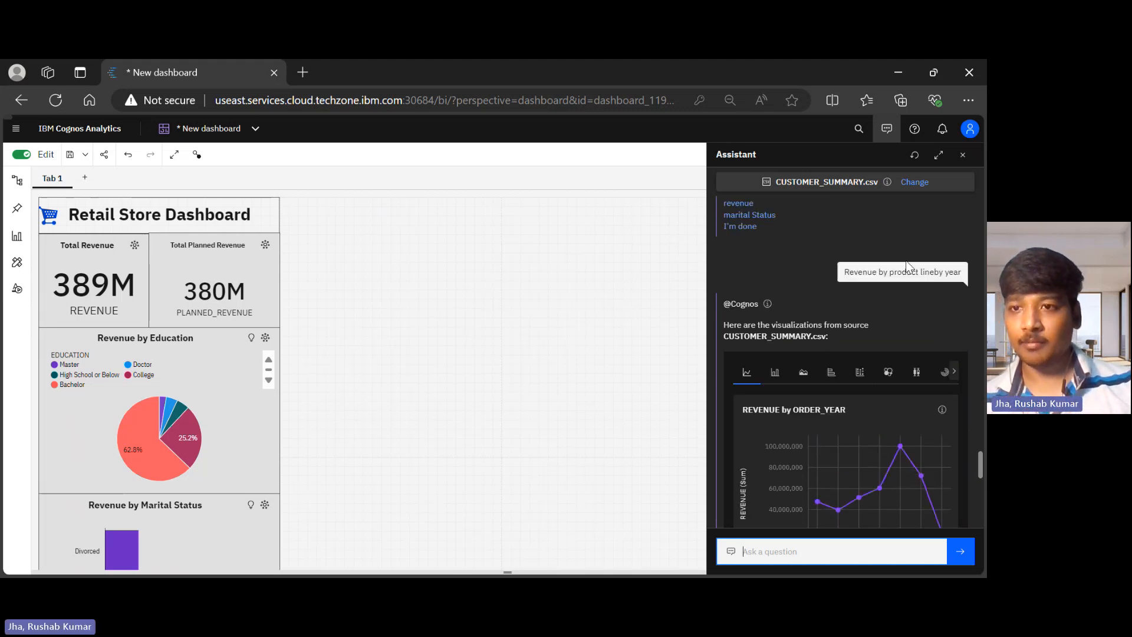
{"action": "left_click", "coordinate": [920, 274]}
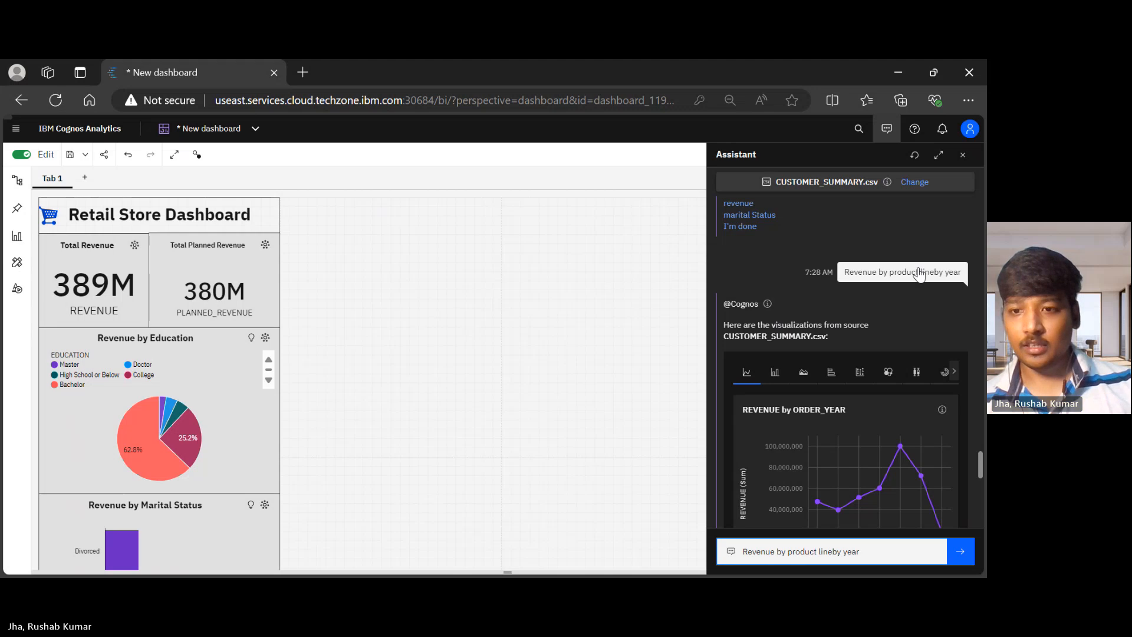
{"action": "right_click", "coordinate": [833, 553]}
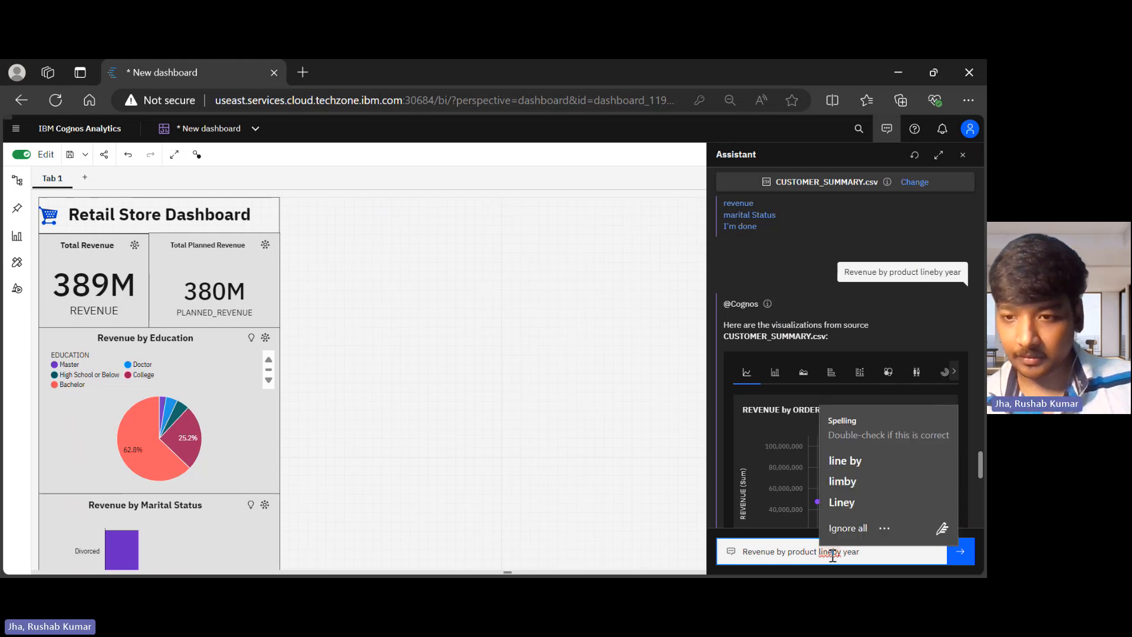
{"action": "key", "text": "Down"}
{"action": "key", "text": "Return"}
{"action": "key", "text": "Return"}
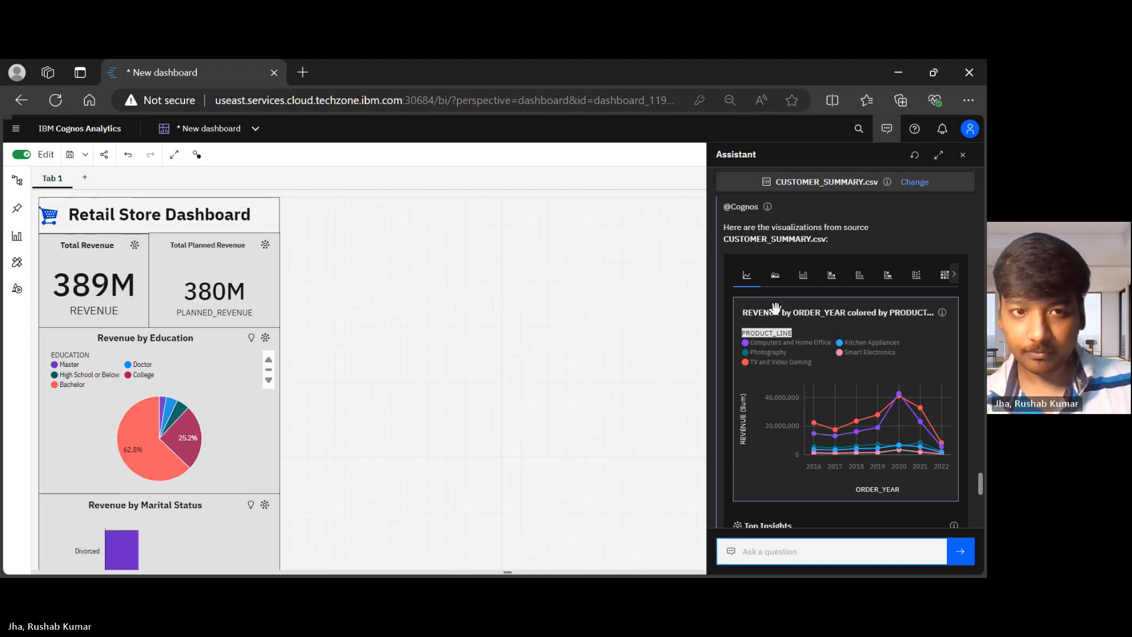
Add the line chart of revenue by order year colored by product line beside the dashboard title and close the Assistant.
{"action": "left_click_drag", "start_coordinate": [546, 264], "coordinate": [322, 208]}
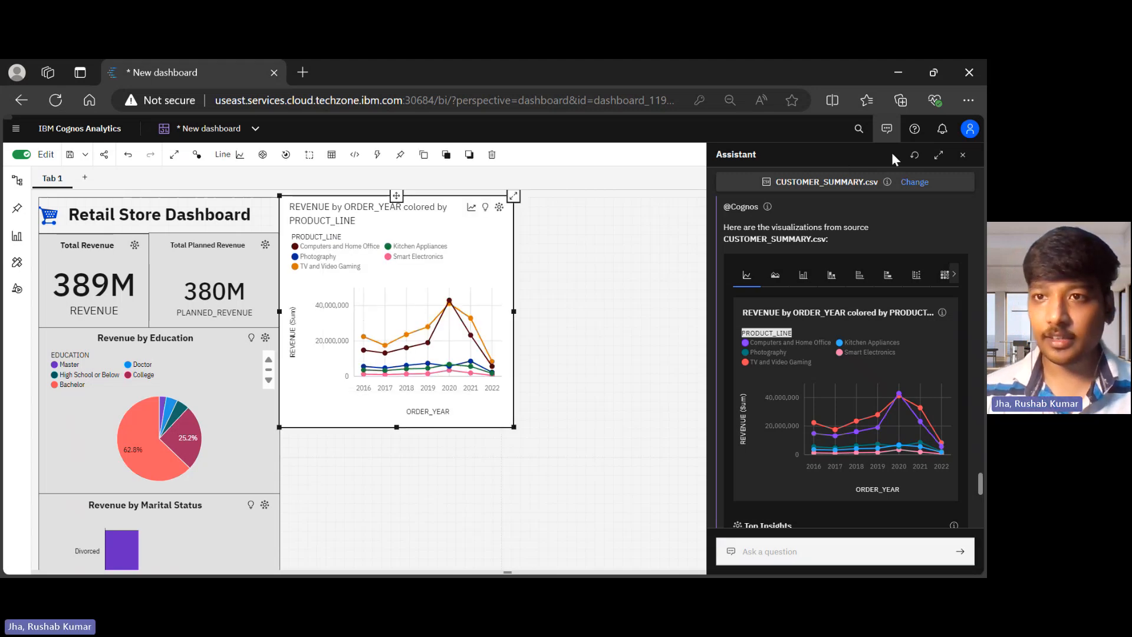
{"action": "left_click", "coordinate": [887, 129]}
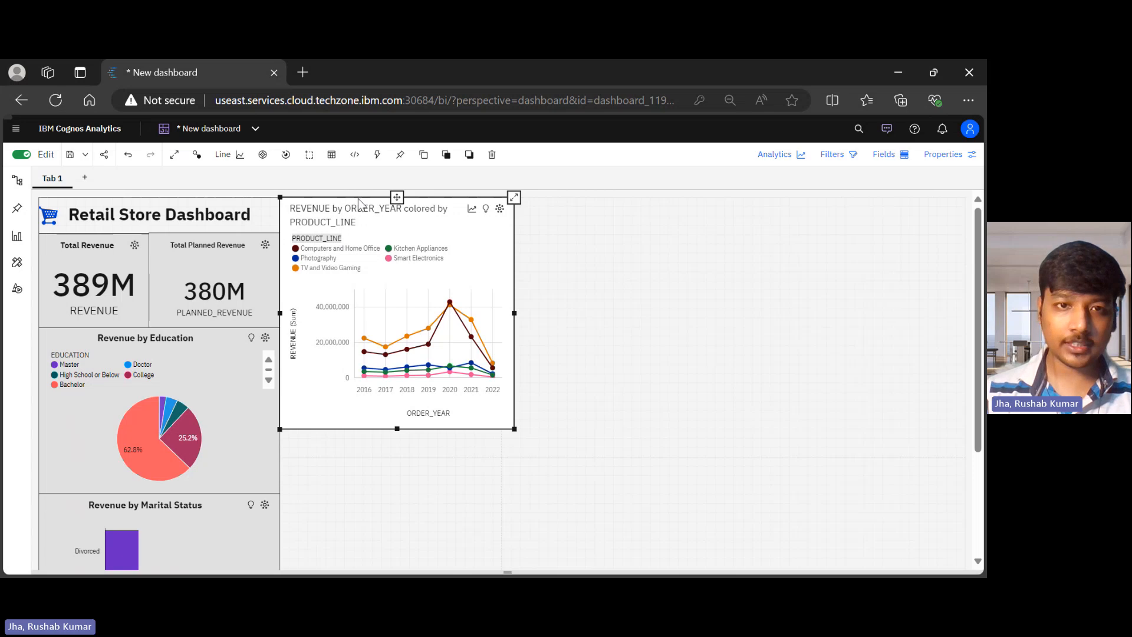
{"action": "left_click_drag", "start_coordinate": [396, 196], "coordinate": [398, 197]}
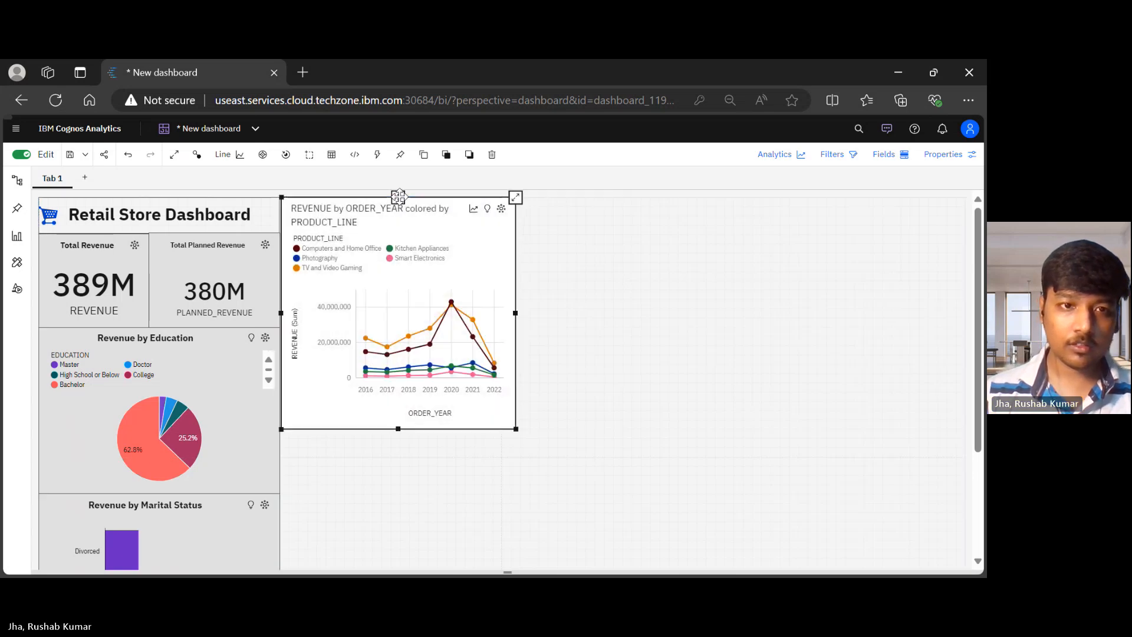
Adjust the right edge of the Retail Store Dashboard title box to meet the new line chart.
{"action": "left_click", "coordinate": [265, 227]}
{"action": "left_click_drag", "start_coordinate": [276, 219], "coordinate": [280, 219]}
{"action": "left_click", "coordinate": [610, 239]}
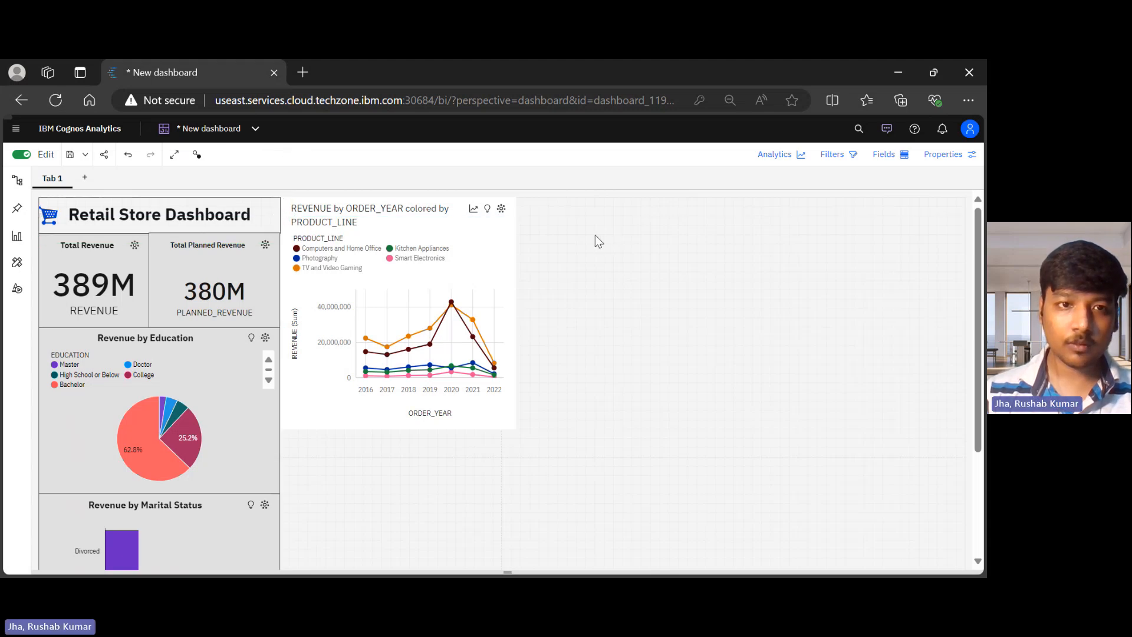
{"action": "left_click", "coordinate": [281, 218]}
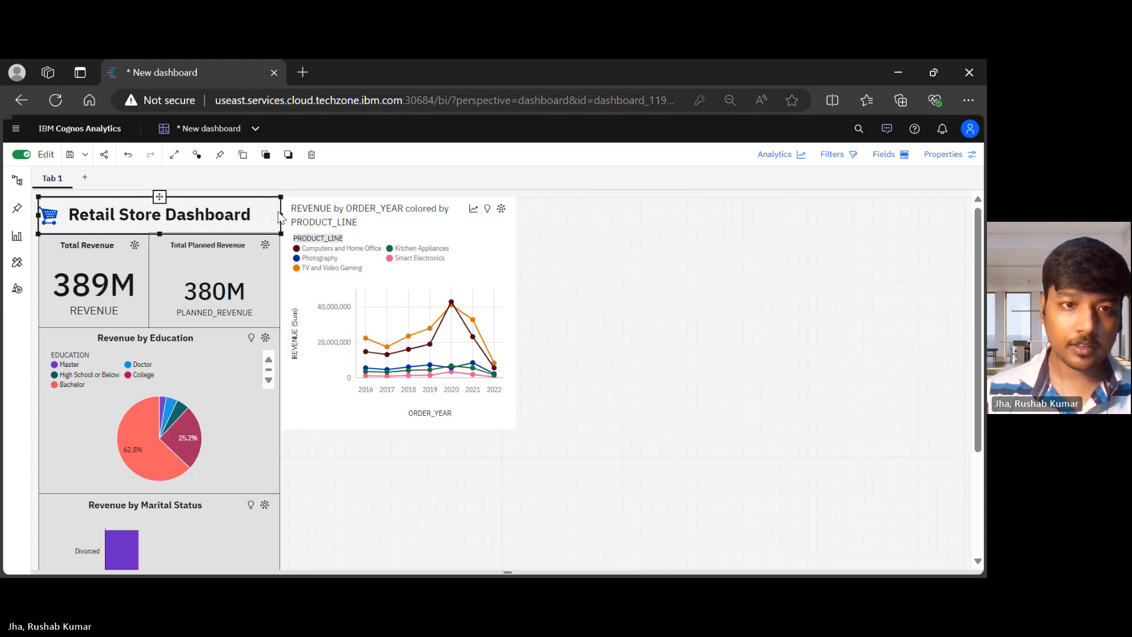
{"action": "key", "text": "Down"}
{"action": "key", "text": "Up"}
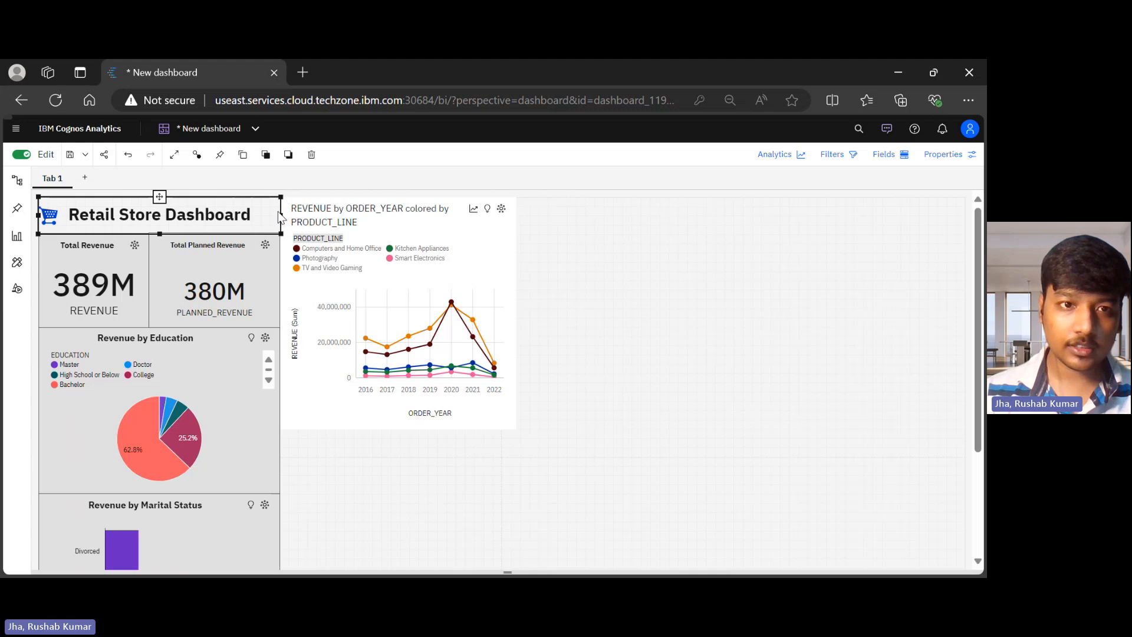
{"action": "left_click_drag", "start_coordinate": [281, 218], "coordinate": [284, 218]}
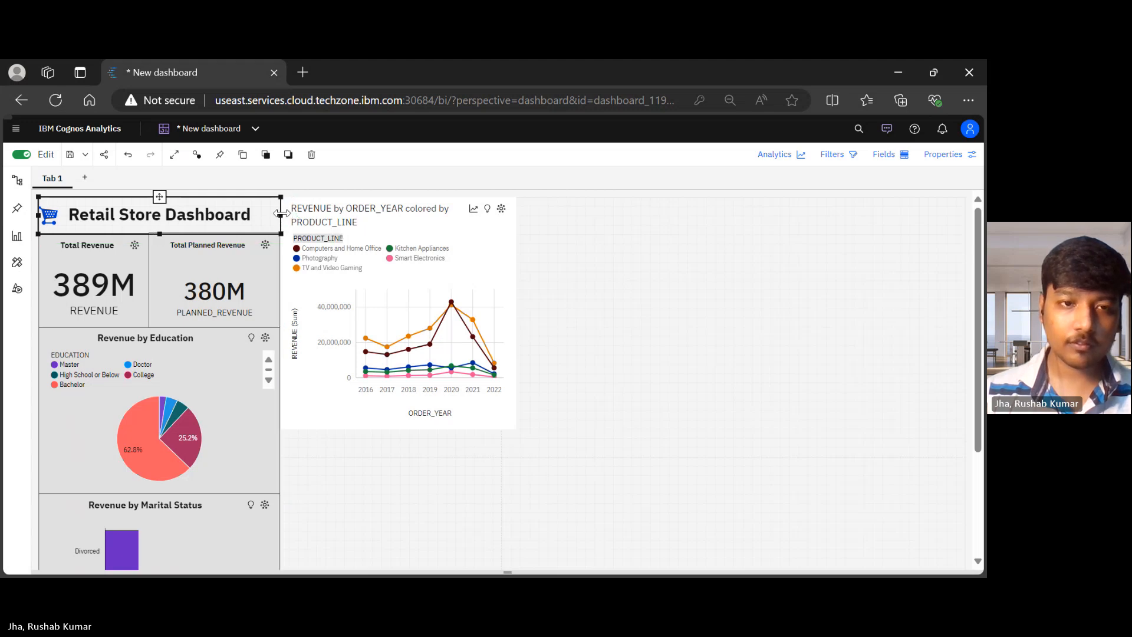
{"action": "left_click", "coordinate": [537, 220]}
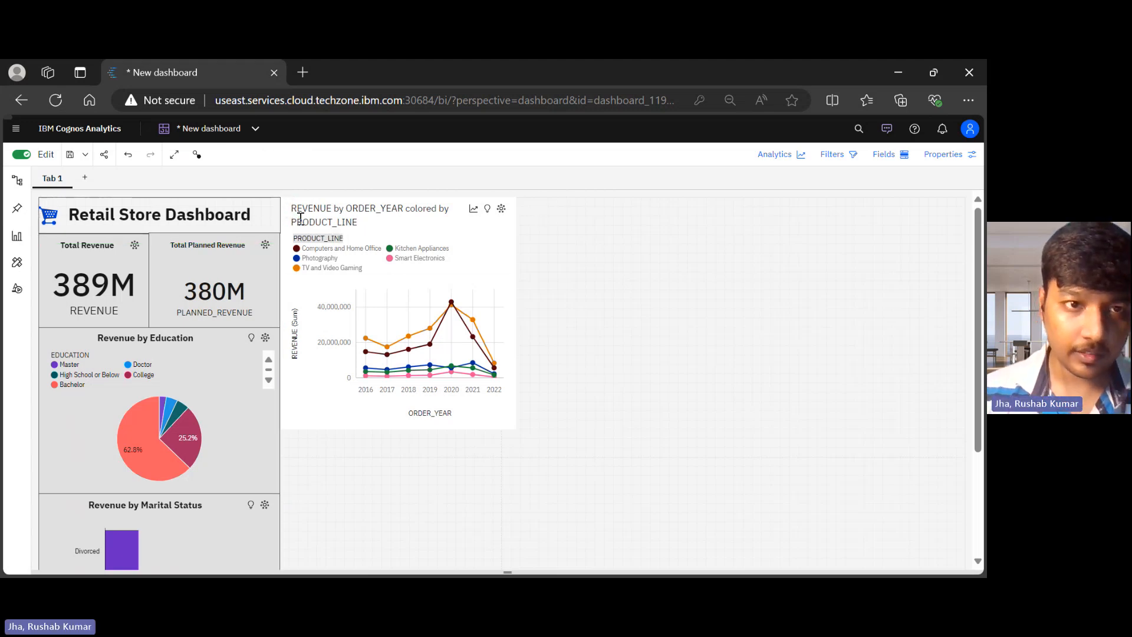
Bring the line chart to the front, flush with the title box, and widen it to about one and a half times its width.
{"action": "left_click", "coordinate": [450, 227]}
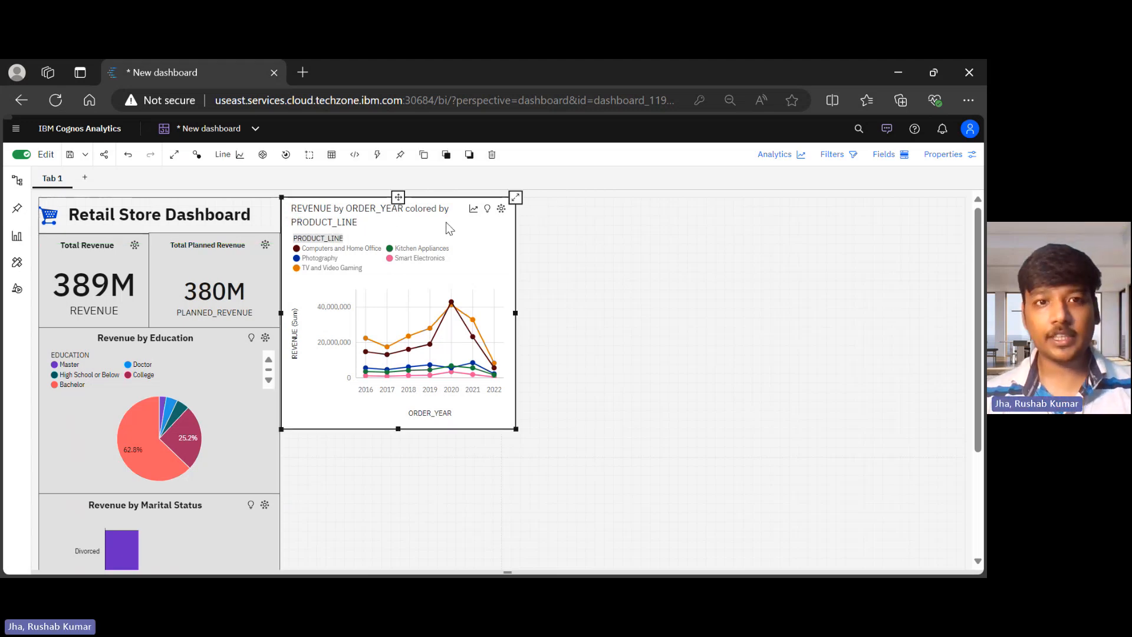
{"action": "left_click", "coordinate": [447, 156]}
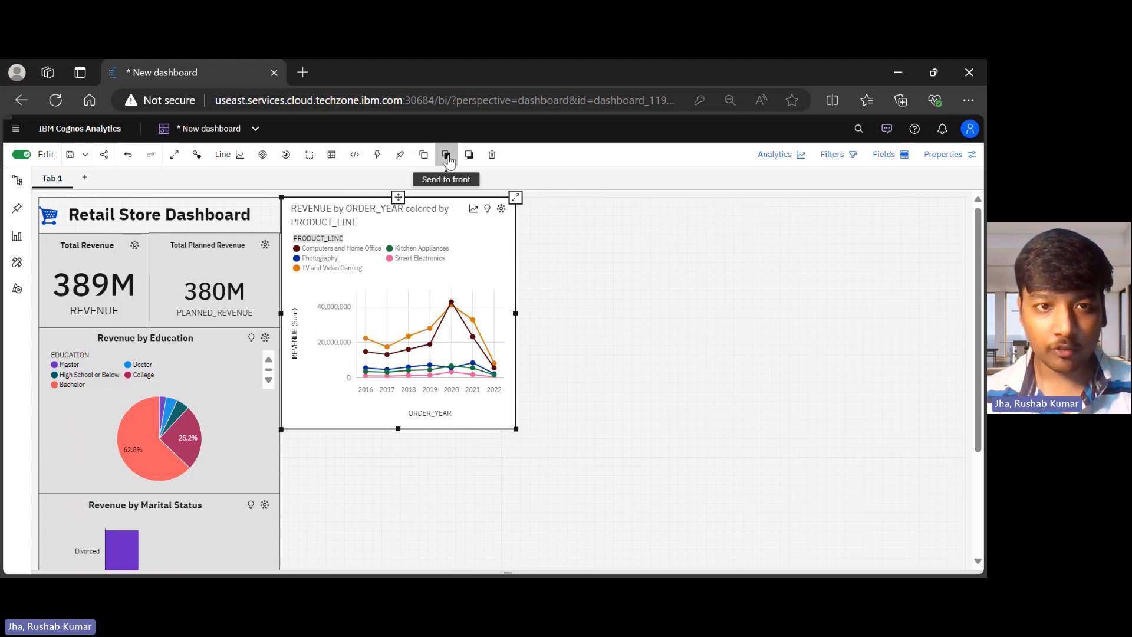
{"action": "left_click", "coordinate": [527, 234]}
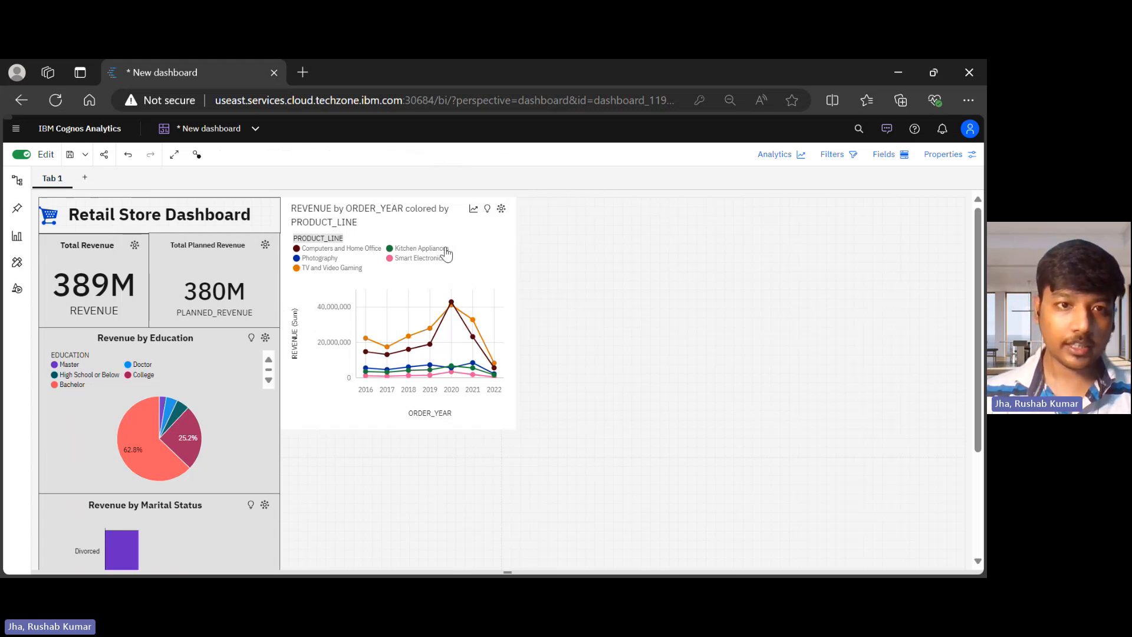
{"action": "left_click", "coordinate": [289, 206]}
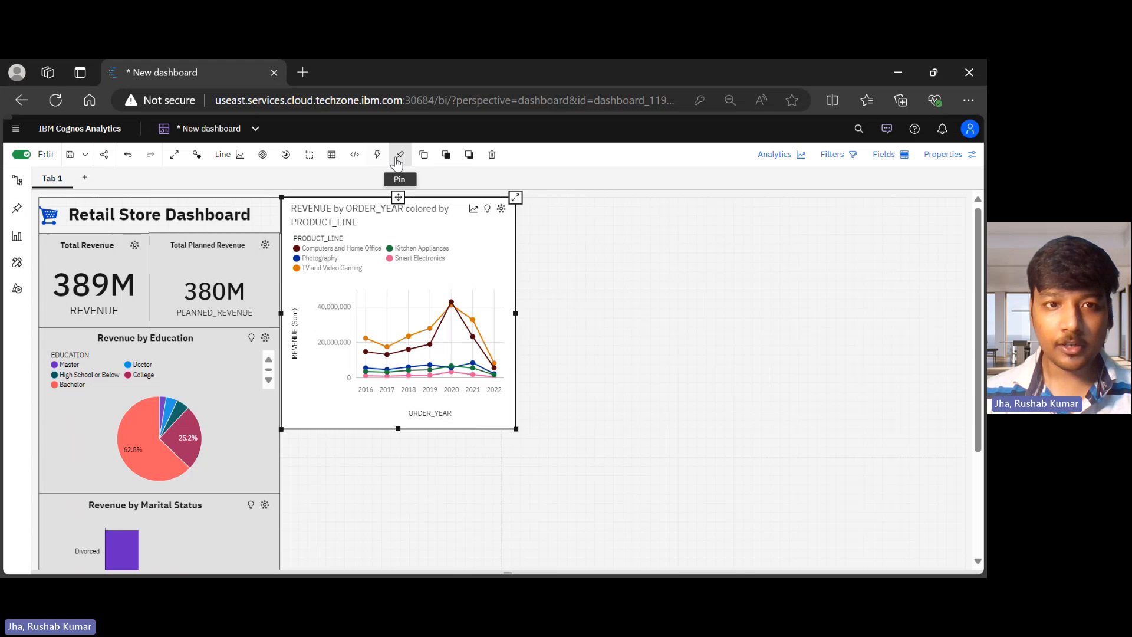
{"action": "left_click", "coordinate": [447, 155]}
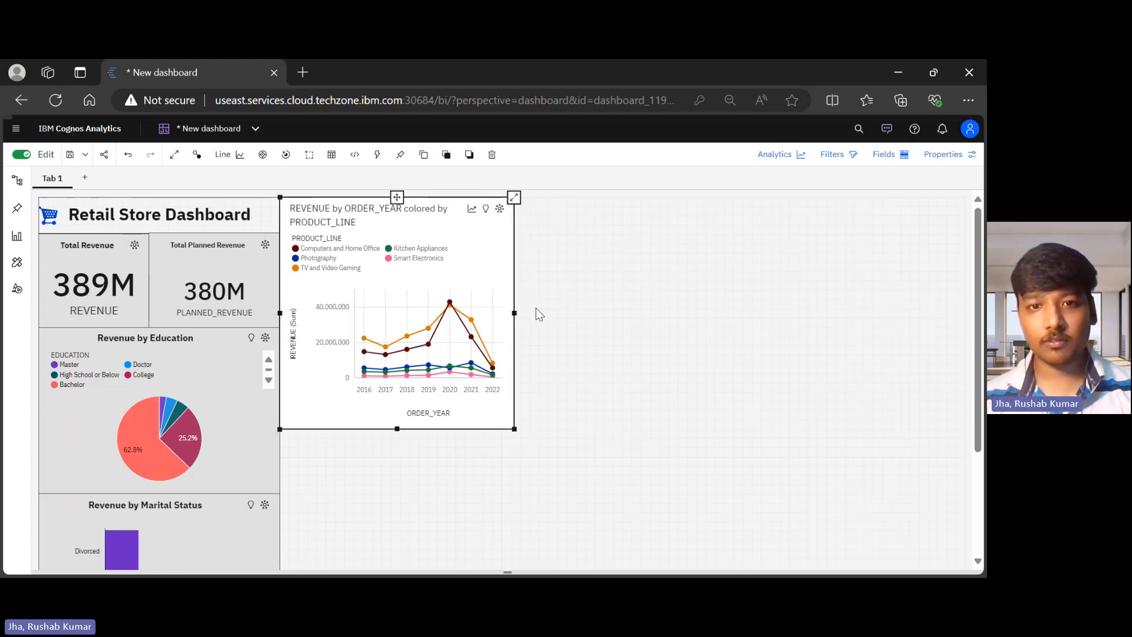
{"action": "left_click_drag", "start_coordinate": [515, 314], "coordinate": [635, 316]}
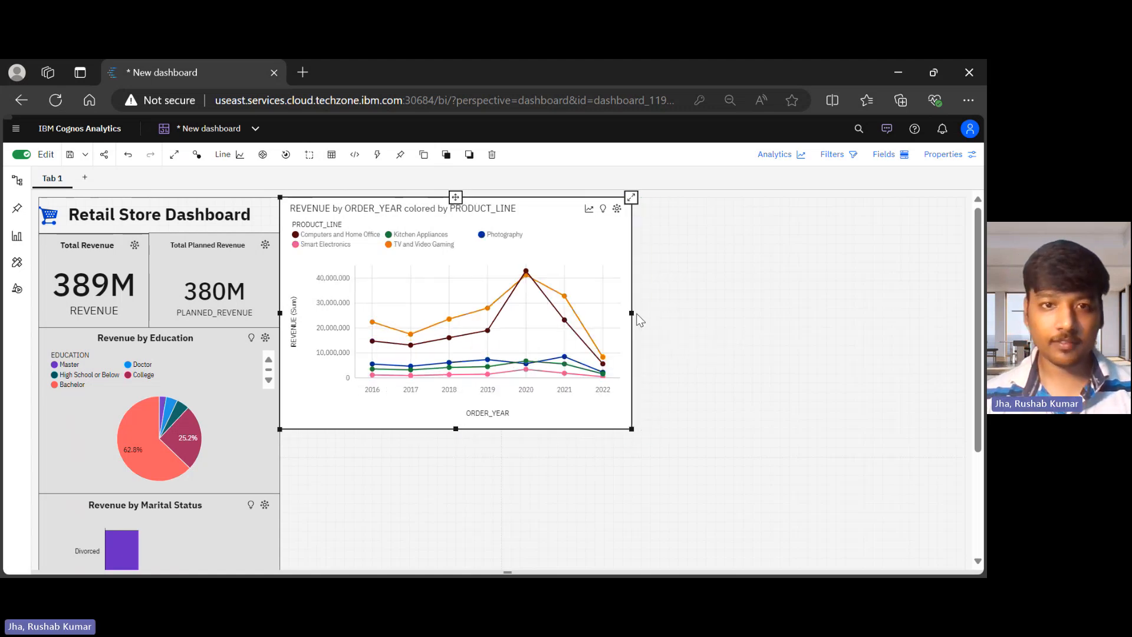
Replace the line chart's whole title with "Revenue by Product".
{"action": "double_click", "coordinate": [427, 212]}
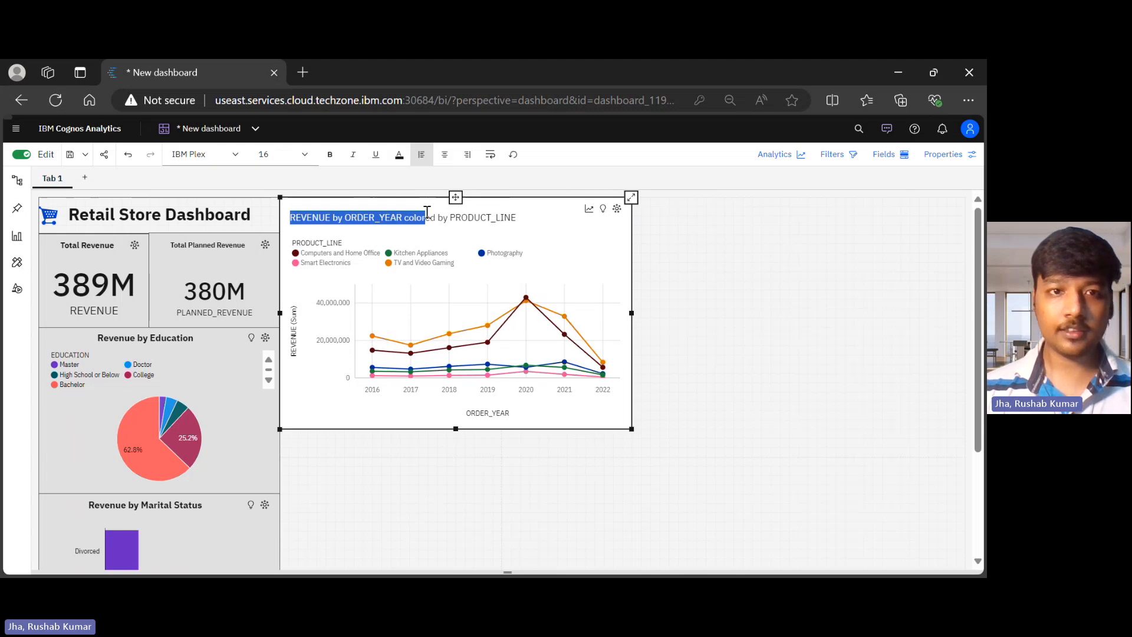
{"action": "key", "text": "ctrl+a"}
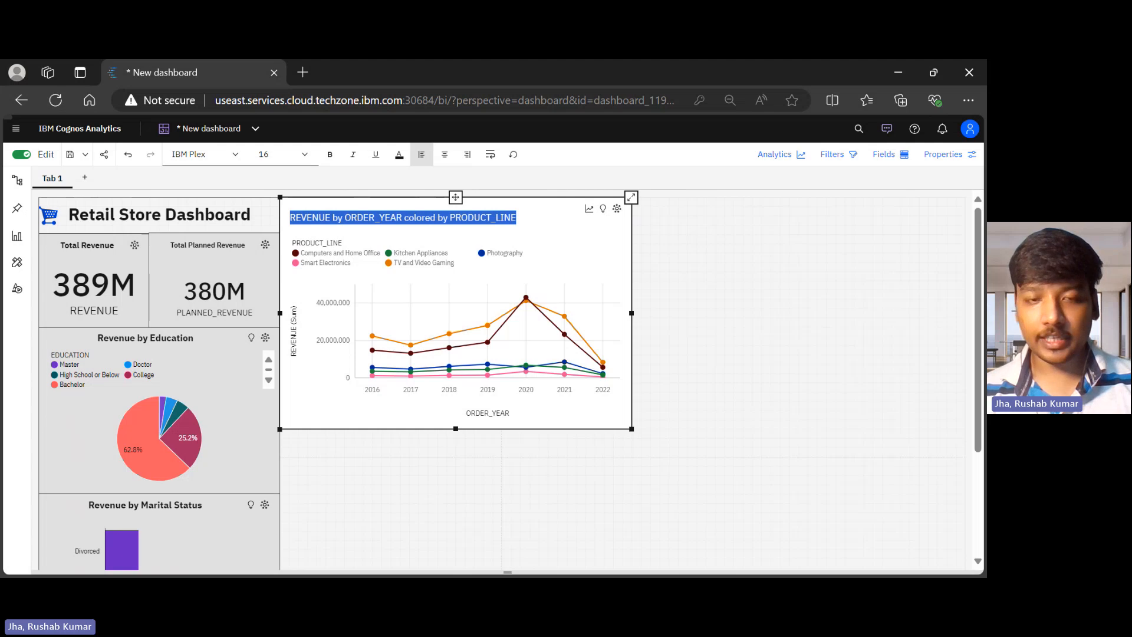
{"action": "key", "text": "alt+Tab"}
{"action": "key", "text": "alt+Tab"}
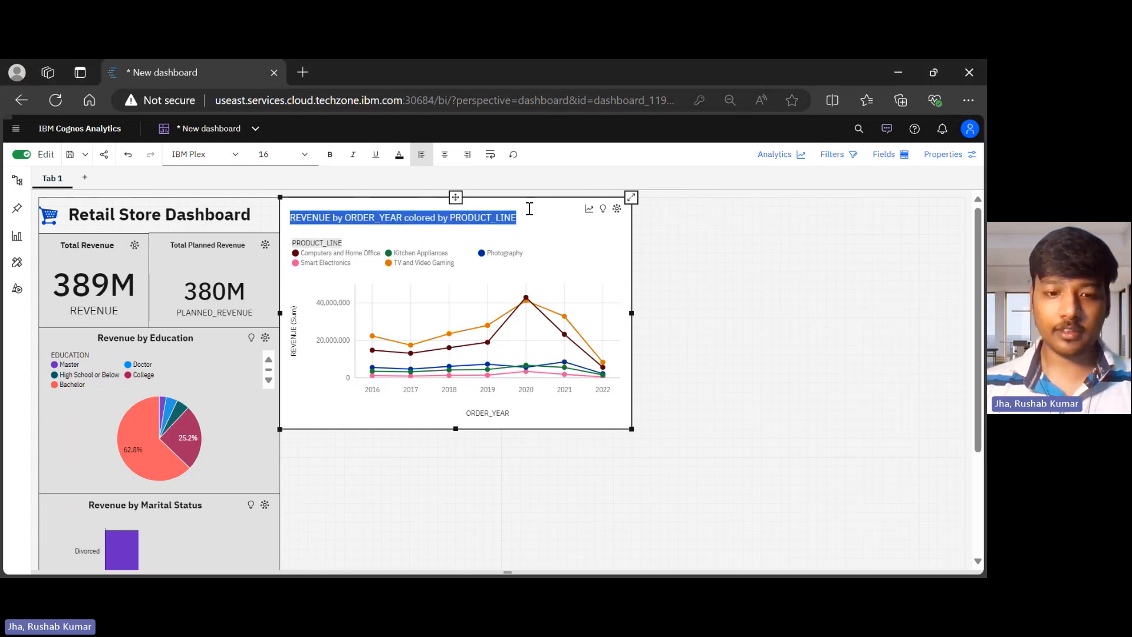
{"action": "type", "text": "Revenue b"}
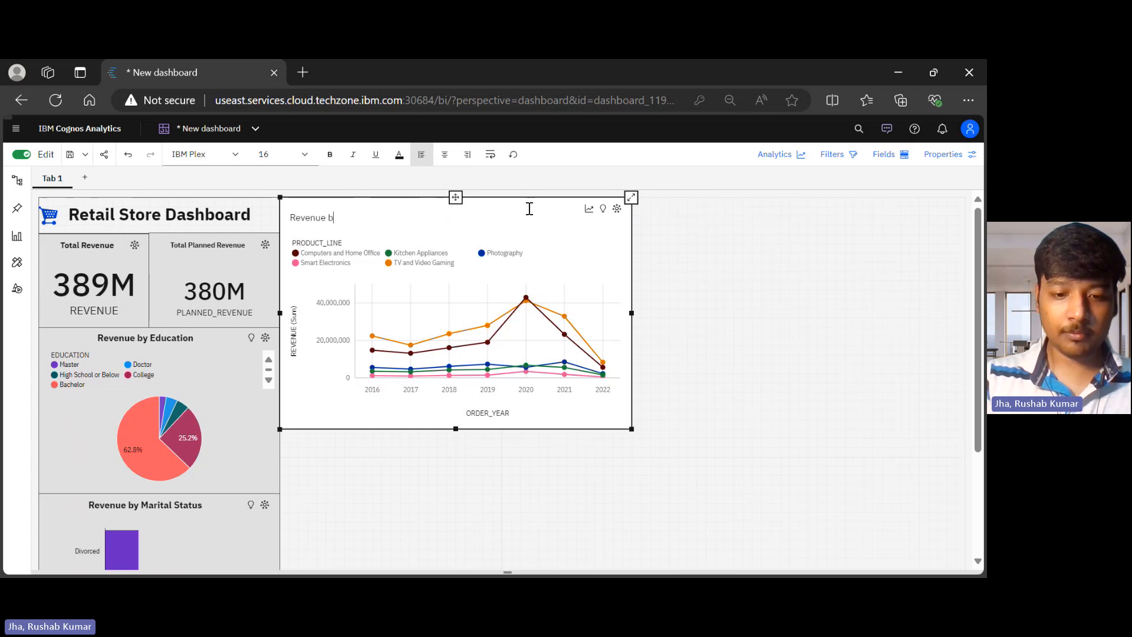
{"action": "type", "text": "y Prod"}
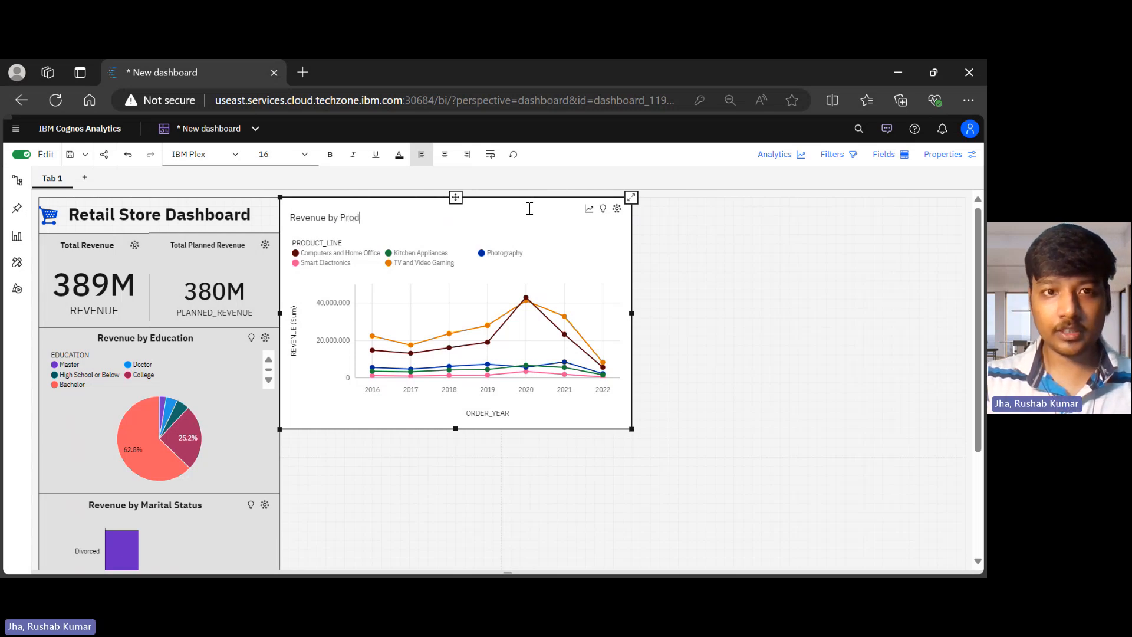
{"action": "type", "text": "ycr"}
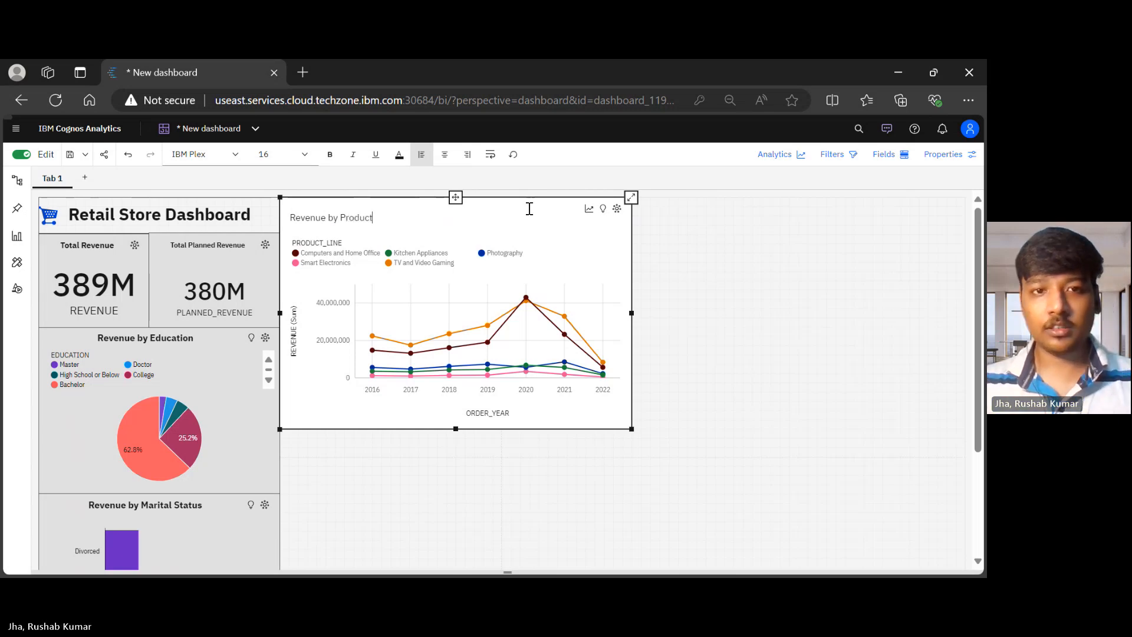
Reword the line chart's title to "Revenue by Order Year as per Product Line".
{"action": "key", "text": "alt+Tab"}
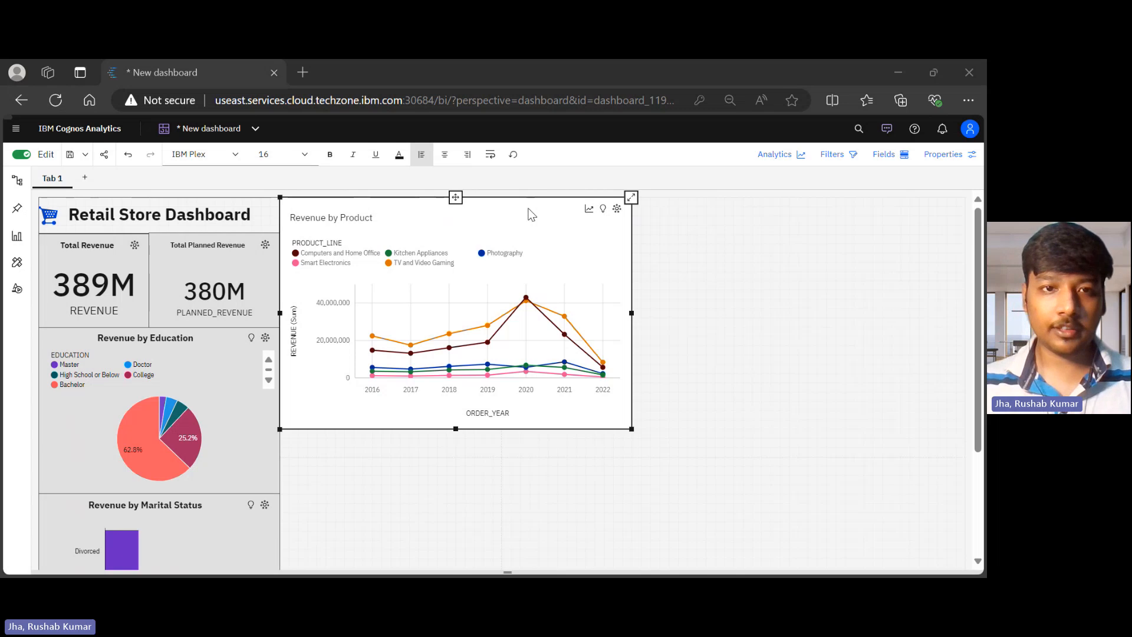
{"action": "key", "text": "alt+Tab"}
{"action": "key", "text": "BackSpace"}
{"action": "key", "text": "BackSpace"}
{"action": "key", "text": "BackSpace"}
{"action": "type", "text": "Or"}
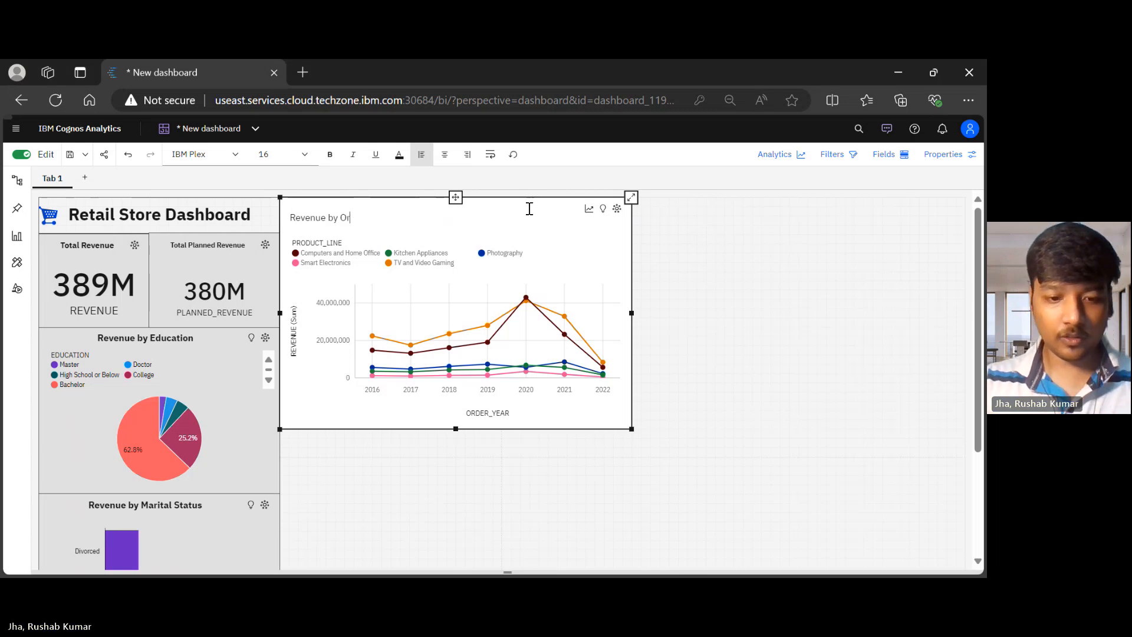
{"action": "type", "text": "der Yea"}
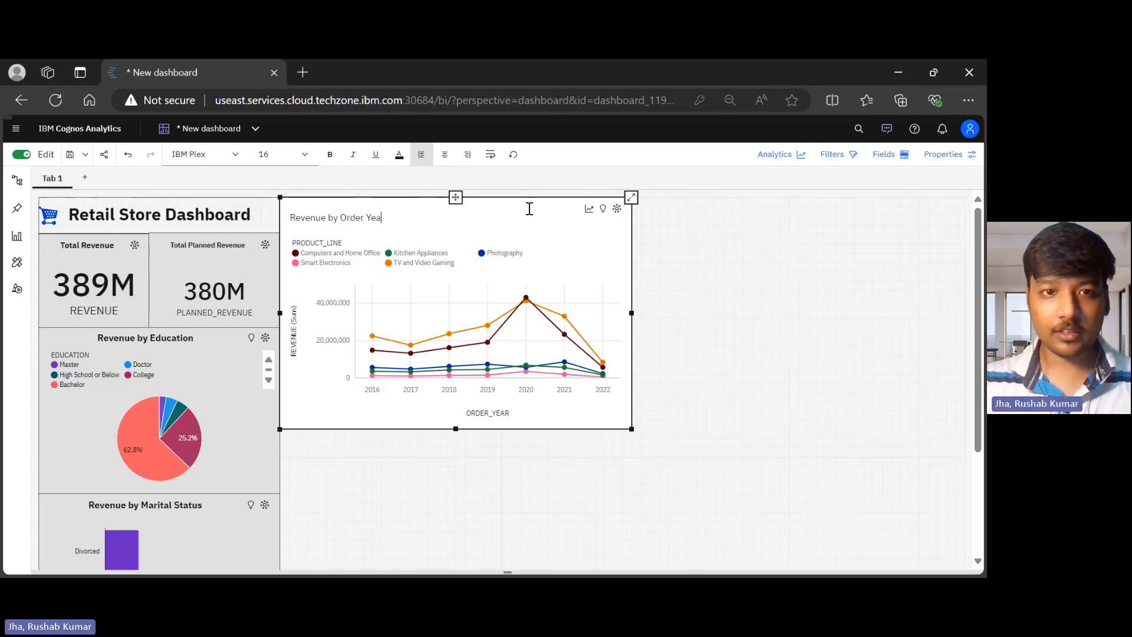
{"action": "type", "text": "r"}
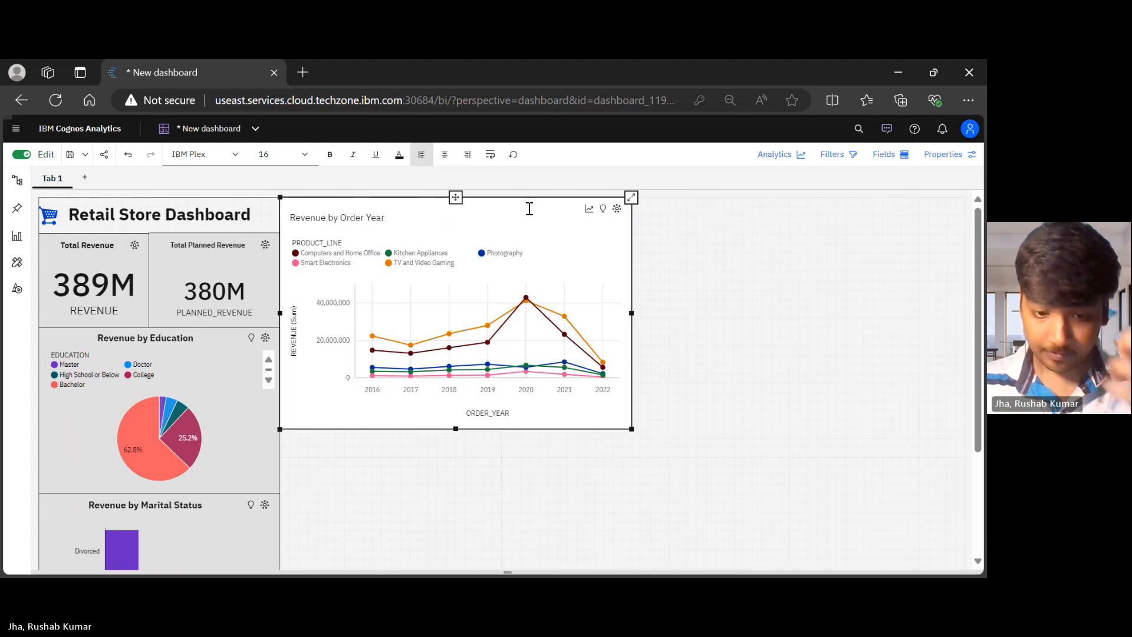
{"action": "type", "text": " as pe"}
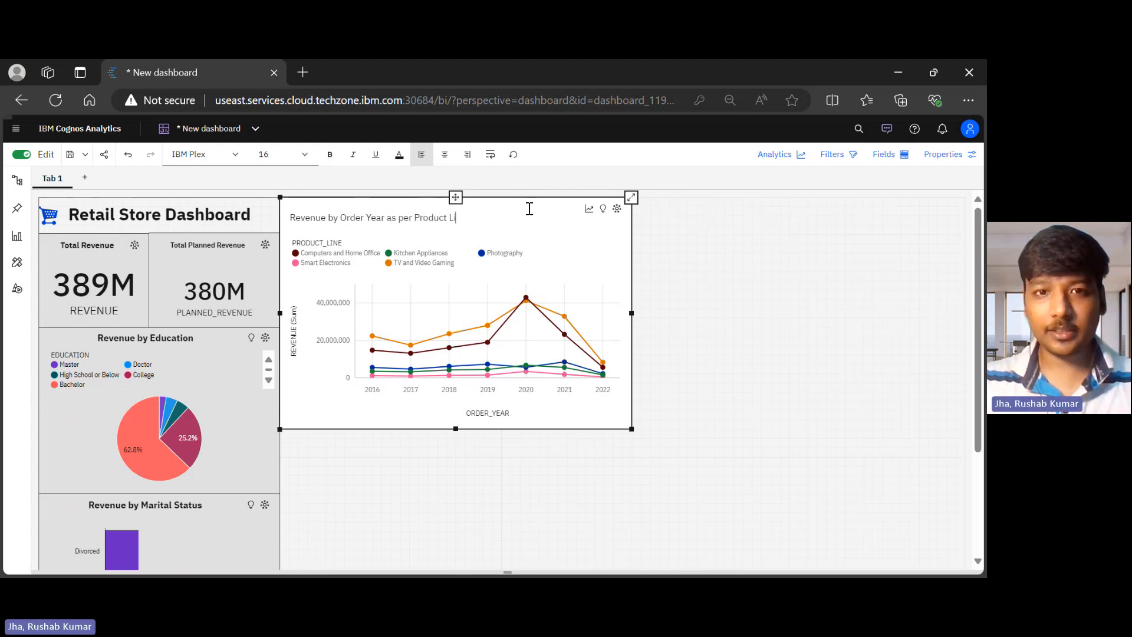
{"action": "type", "text": "r Product Li"}
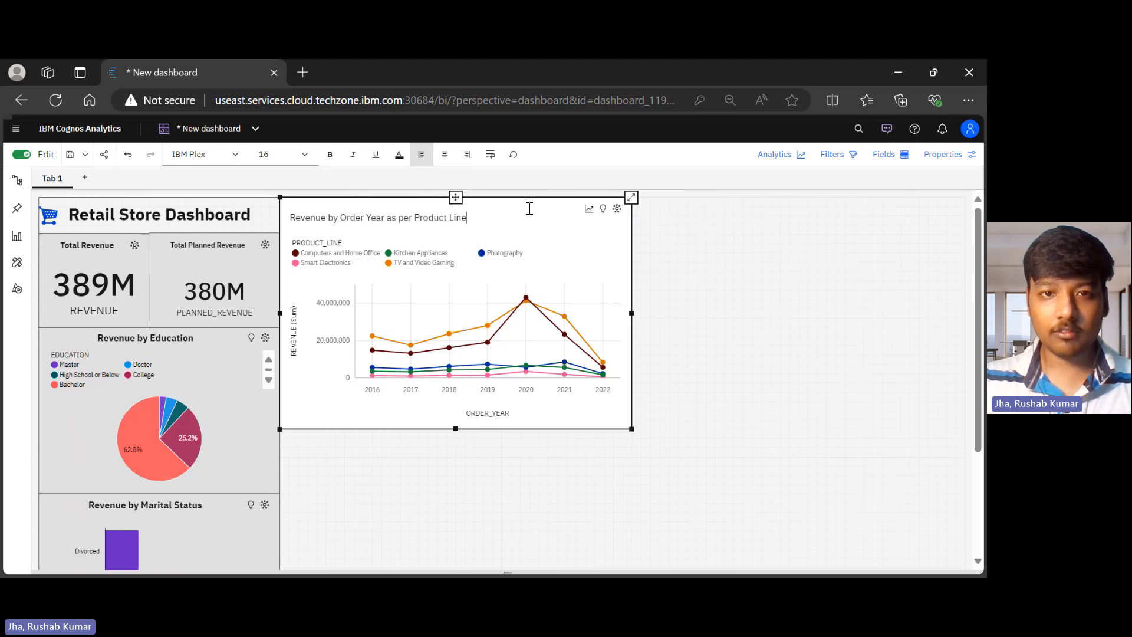
Center the line chart's whole title and make it bold.
{"action": "key", "text": "ctrl+a"}
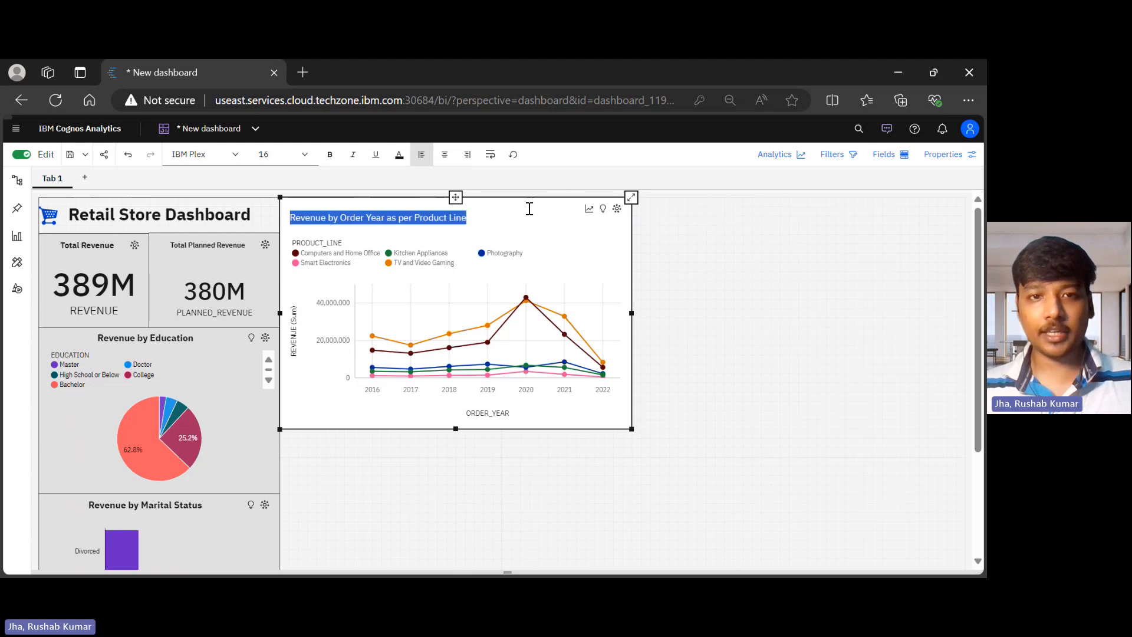
{"action": "left_click", "coordinate": [445, 154]}
{"action": "left_click", "coordinate": [330, 154]}
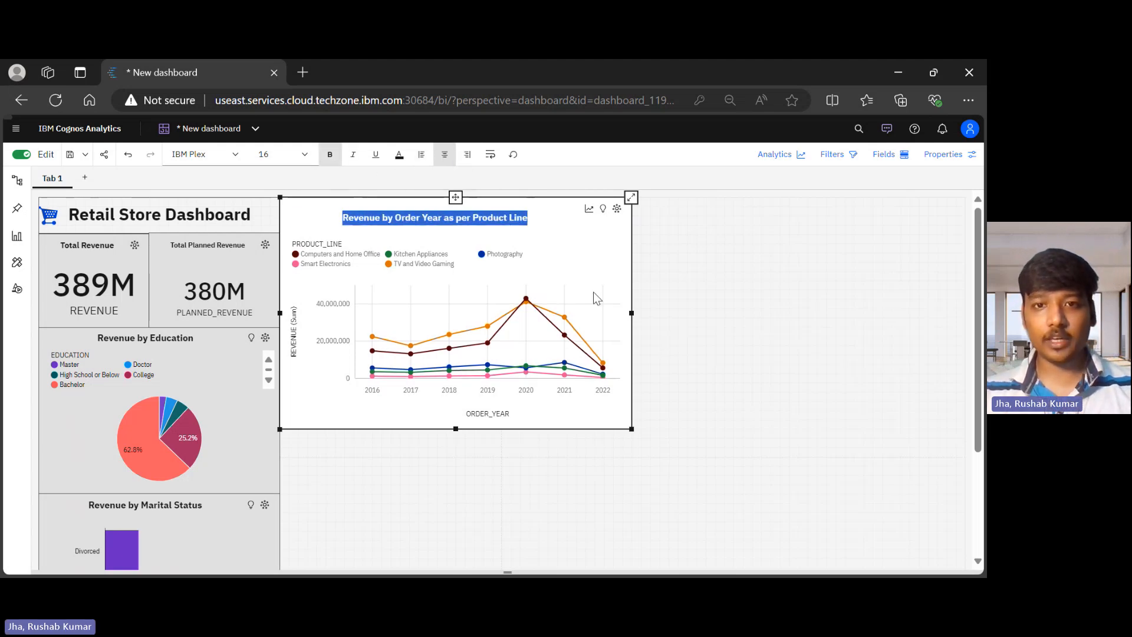
{"action": "left_click", "coordinate": [604, 262]}
{"action": "key", "text": "ctrl+a"}
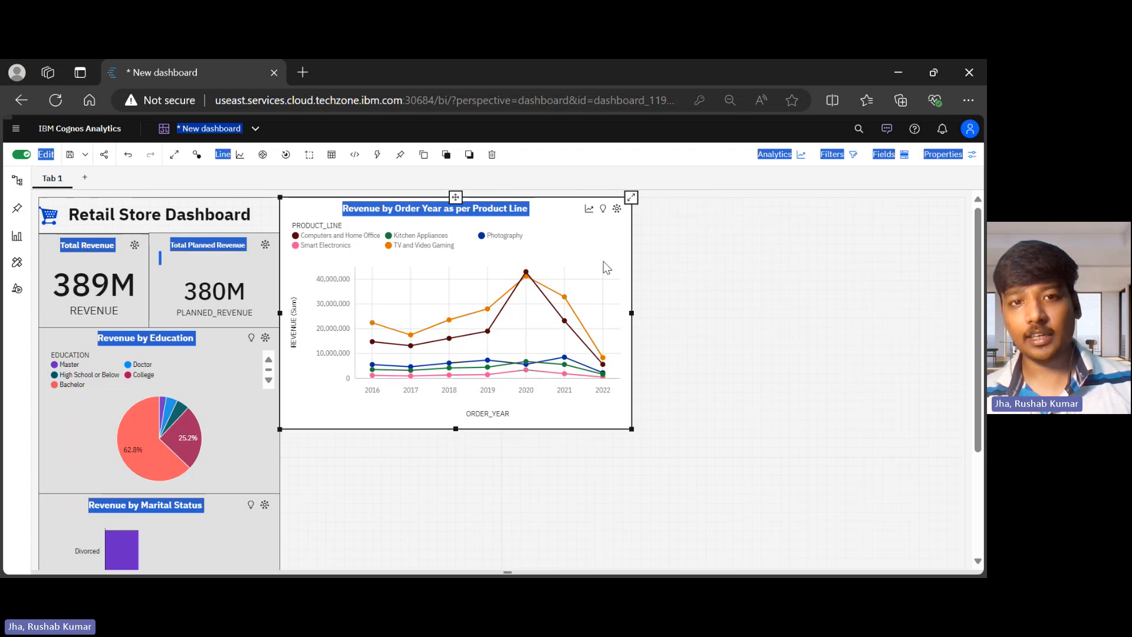
{"action": "left_click", "coordinate": [742, 324]}
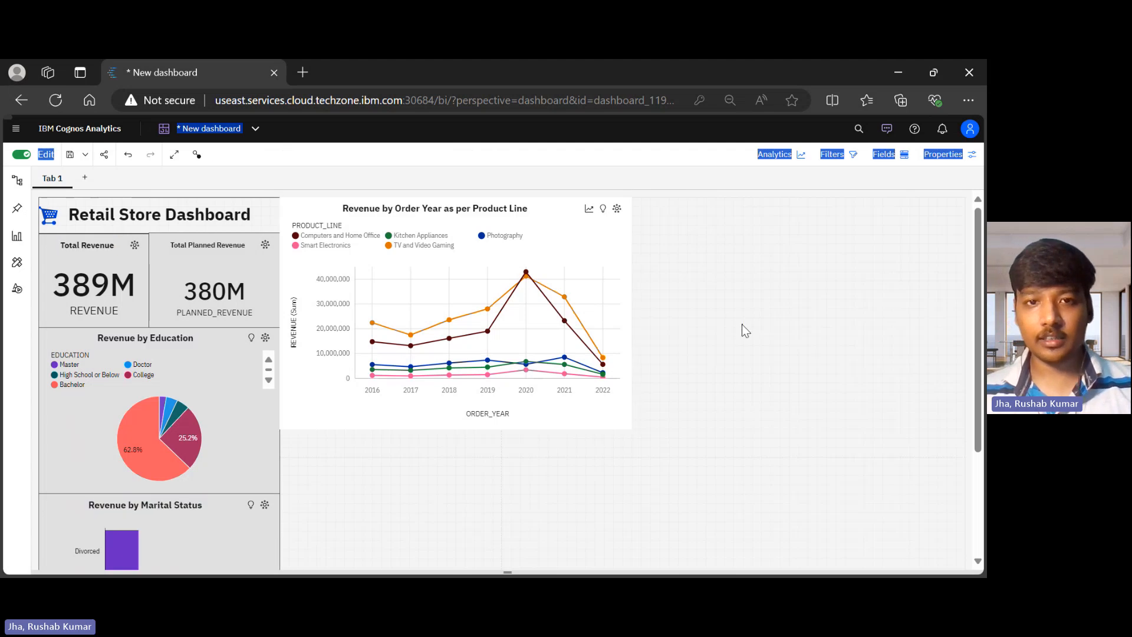
{"action": "left_click", "coordinate": [536, 216]}
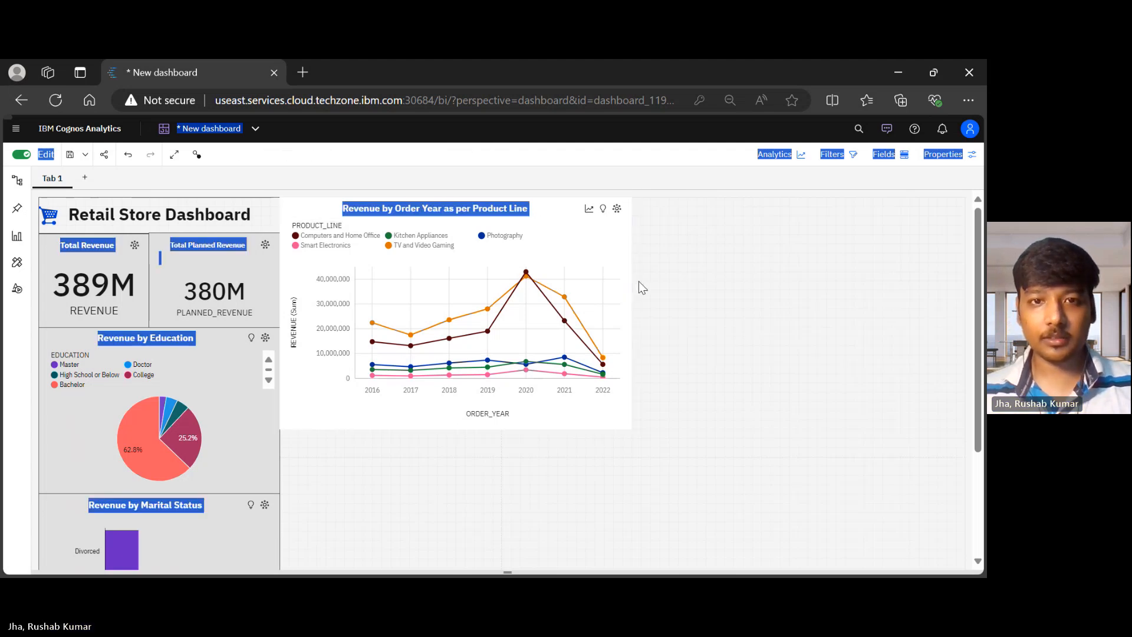
{"action": "left_click", "coordinate": [501, 236]}
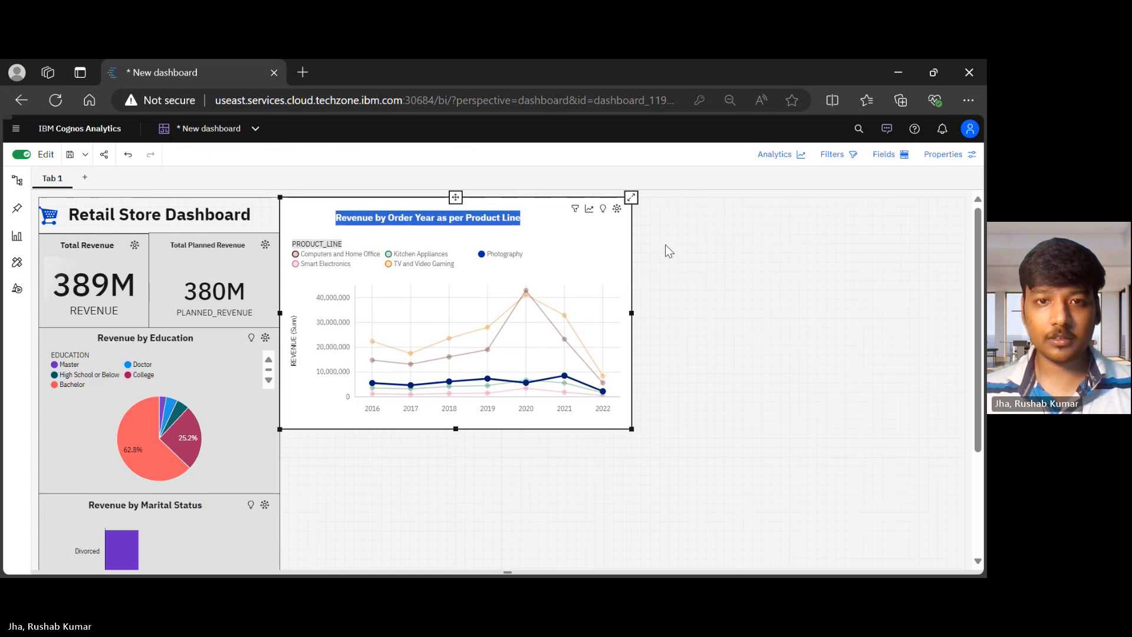
{"action": "left_click", "coordinate": [691, 254]}
{"action": "left_click", "coordinate": [555, 219]}
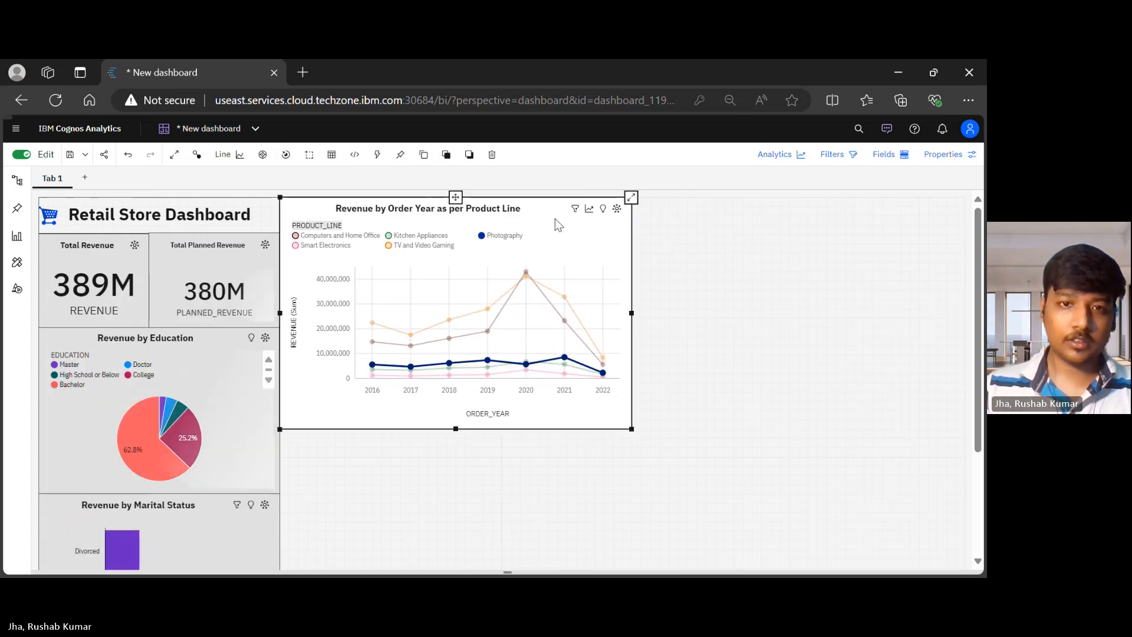
{"action": "left_click", "coordinate": [493, 210]}
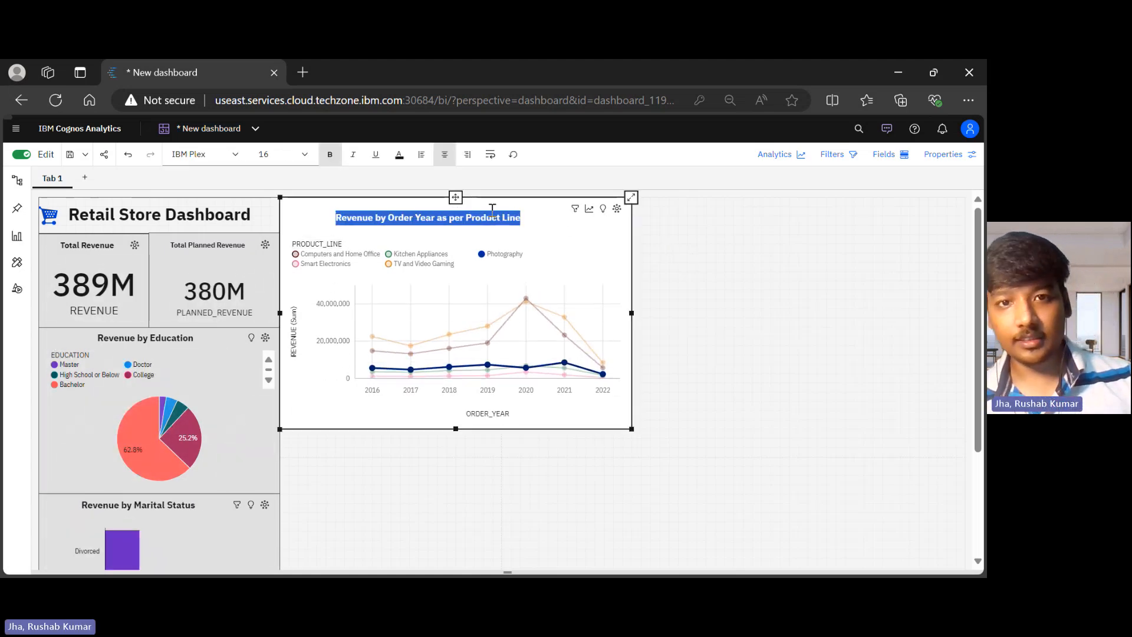
{"action": "left_click", "coordinate": [776, 278]}
Give the line chart a light grey #E0E0E0 fill and a dark grey #525252 border.
{"action": "left_click", "coordinate": [576, 246]}
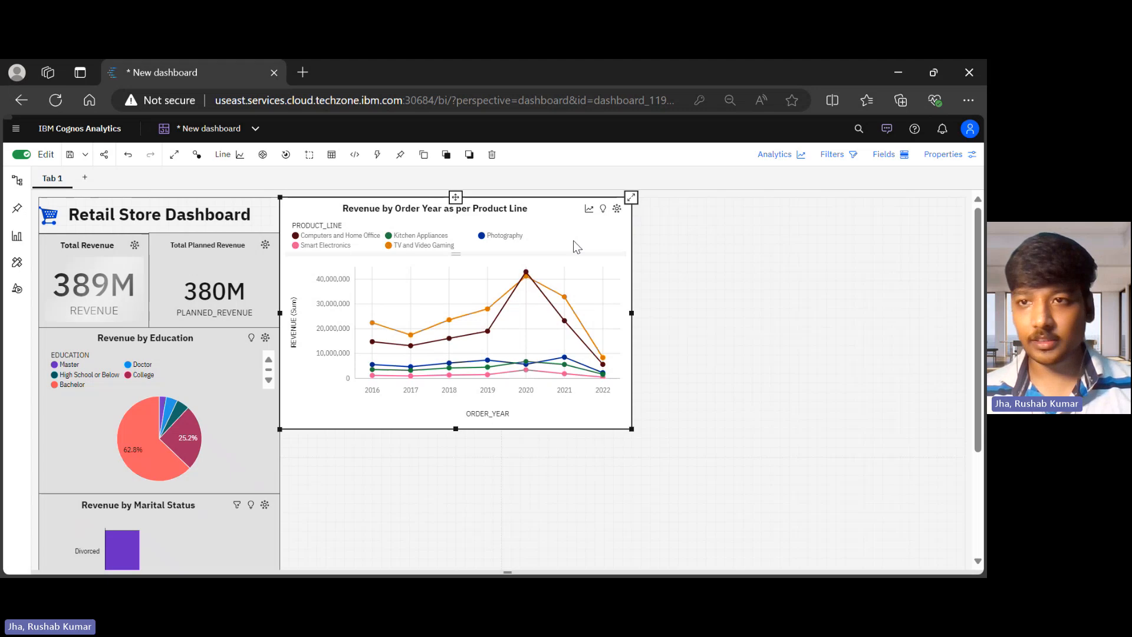
{"action": "left_click", "coordinate": [960, 163]}
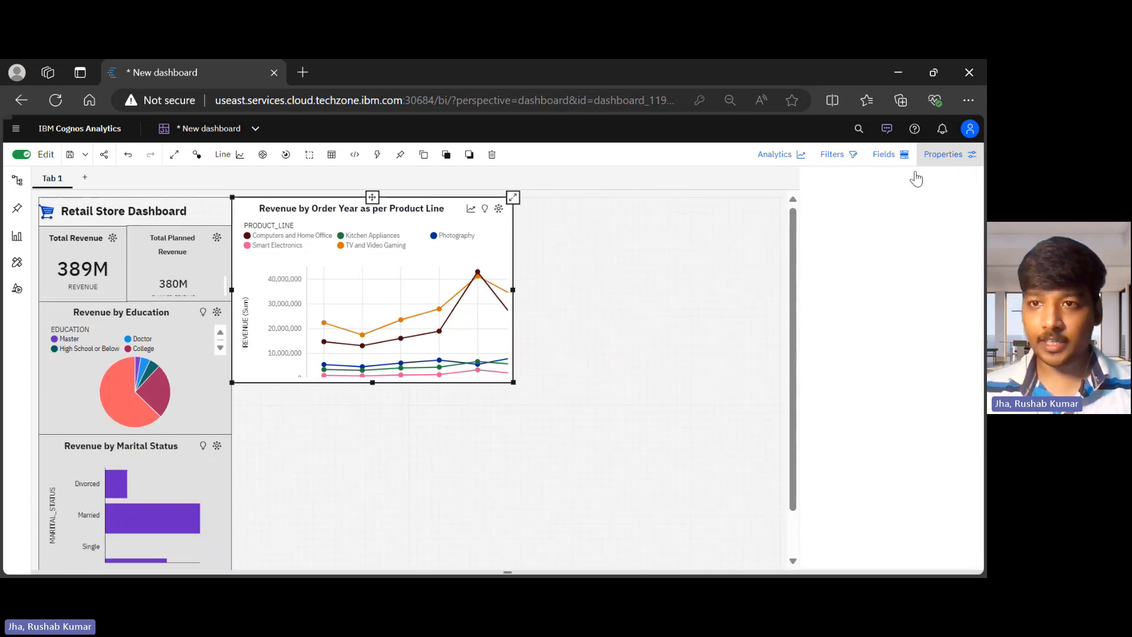
{"action": "left_click", "coordinate": [883, 207]}
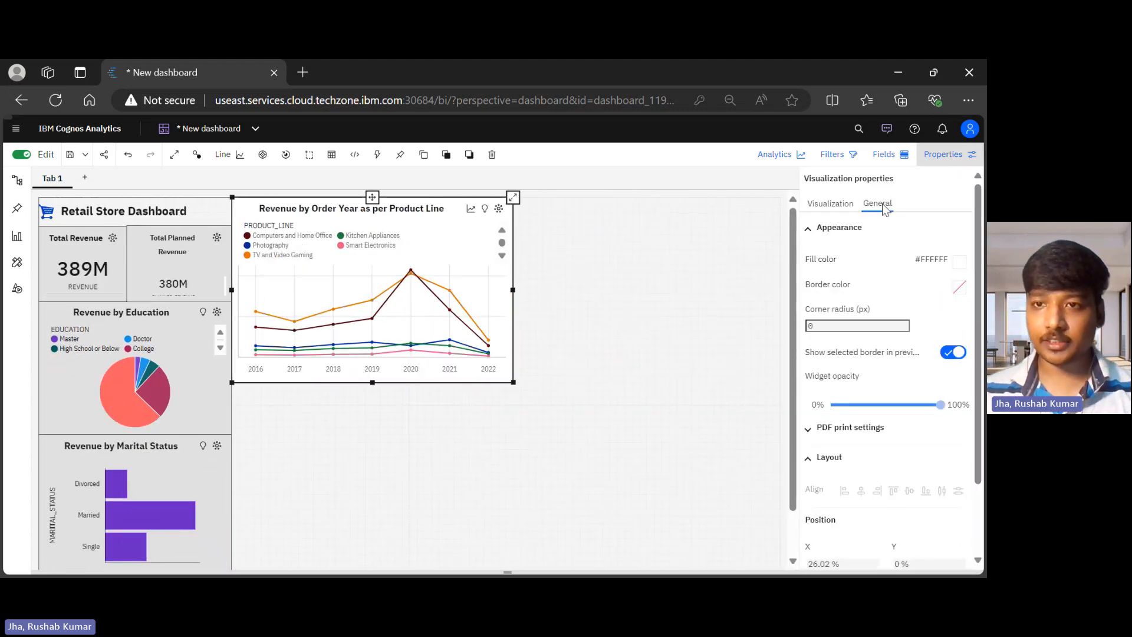
{"action": "left_click", "coordinate": [960, 263]}
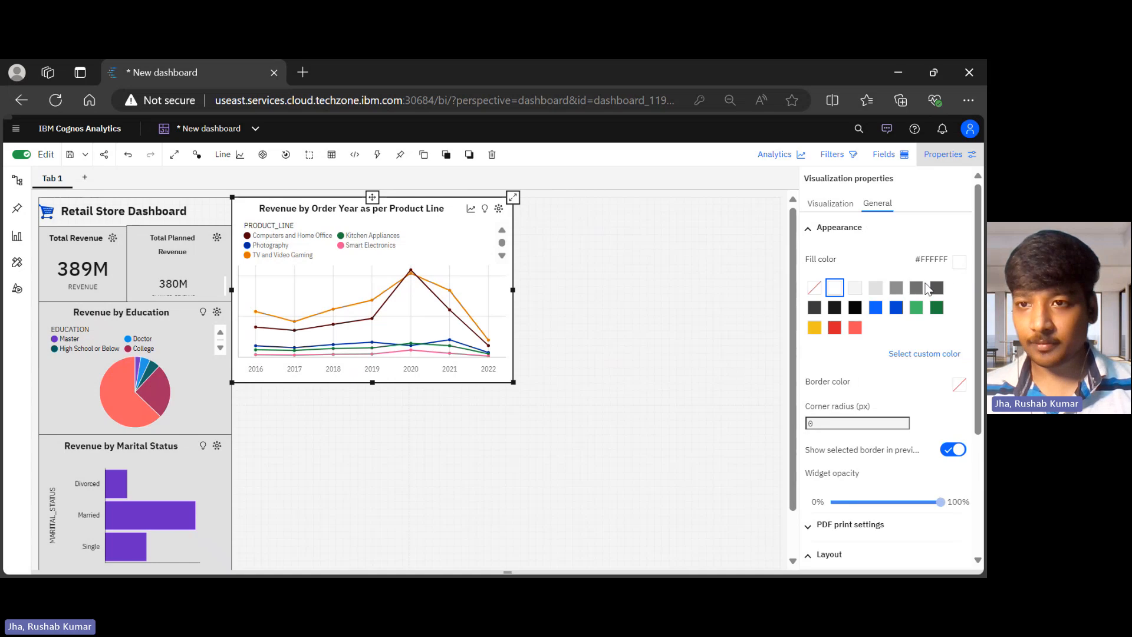
{"action": "left_click", "coordinate": [877, 289]}
{"action": "left_click", "coordinate": [959, 288]}
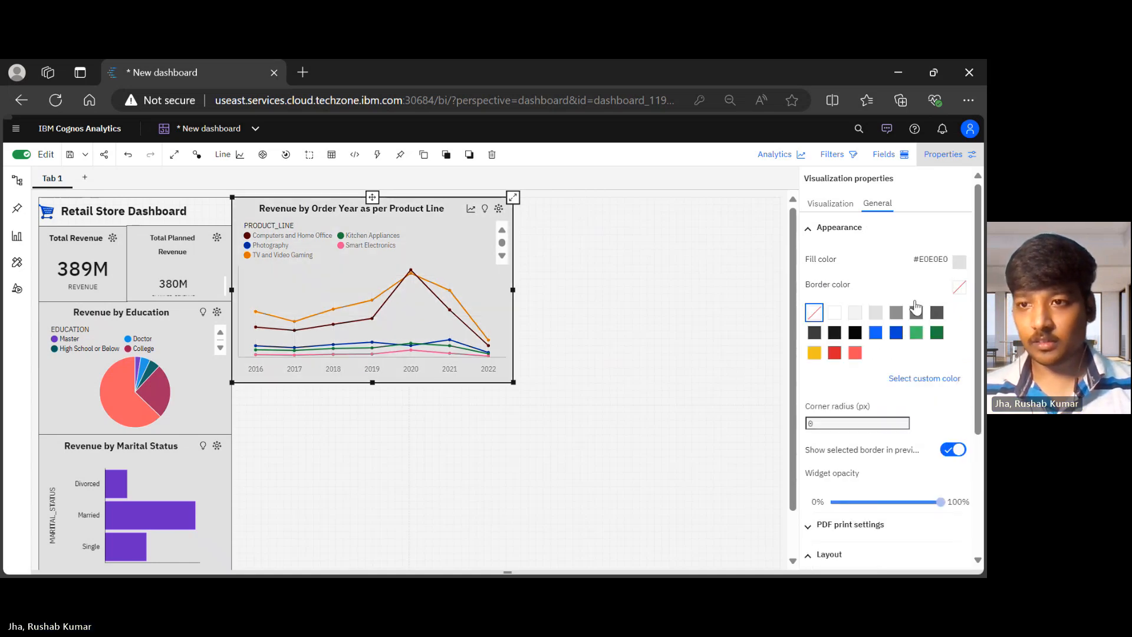
{"action": "left_click", "coordinate": [937, 313]}
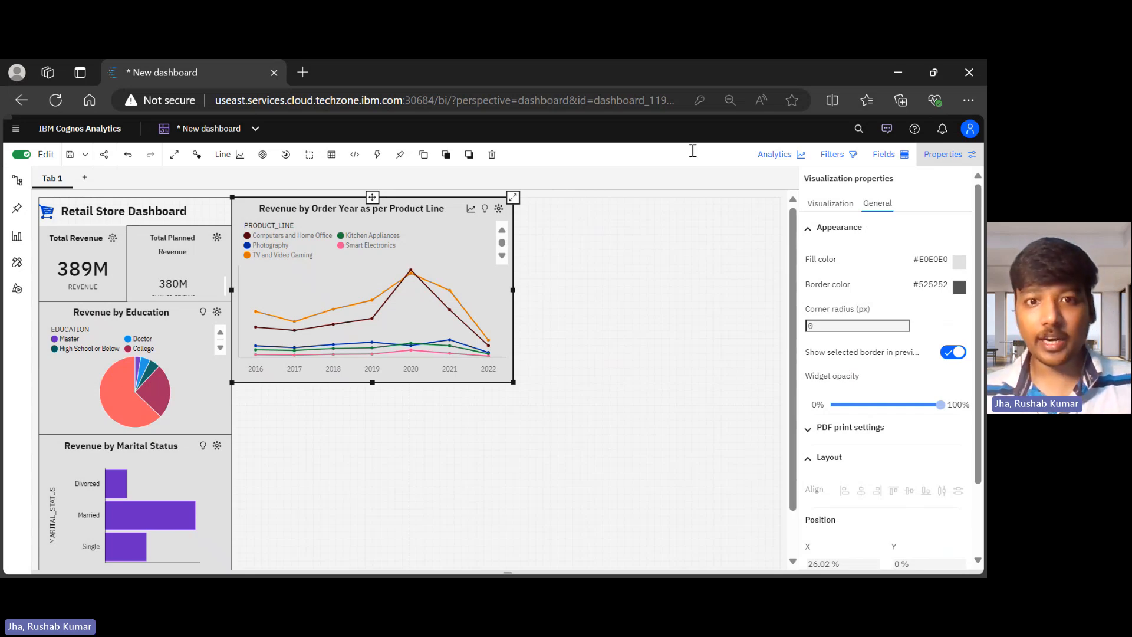
{"action": "left_click", "coordinate": [935, 163]}
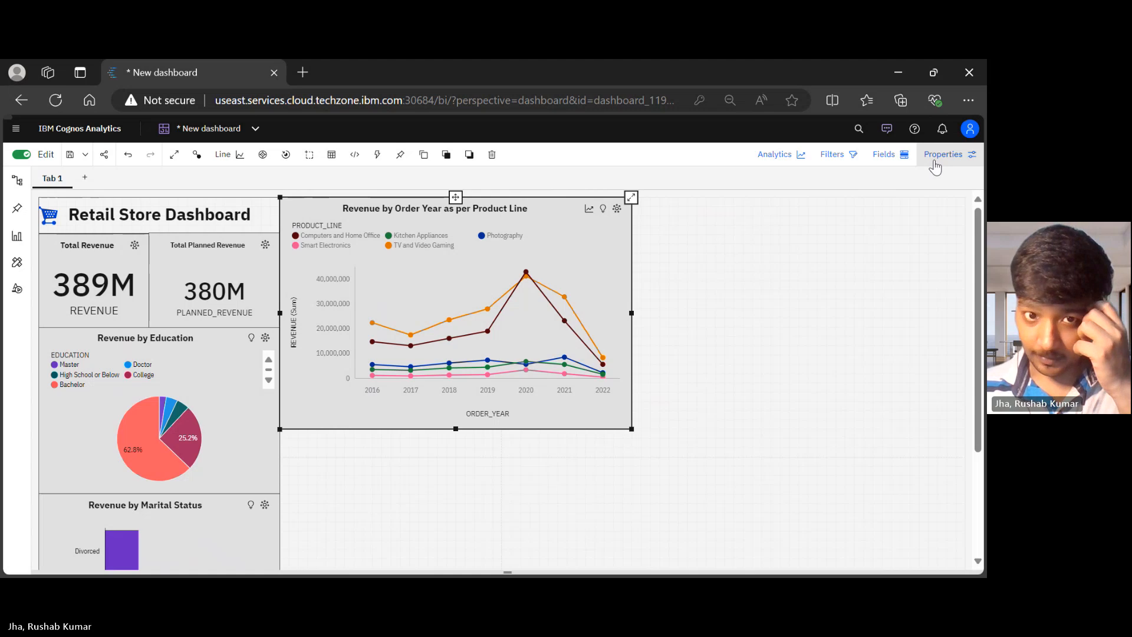
Try a taller line chart by extending its lower edge, and return it to its original height.
{"action": "scroll", "coordinate": [826, 381], "scroll_direction": "down", "scroll_amount": 3}
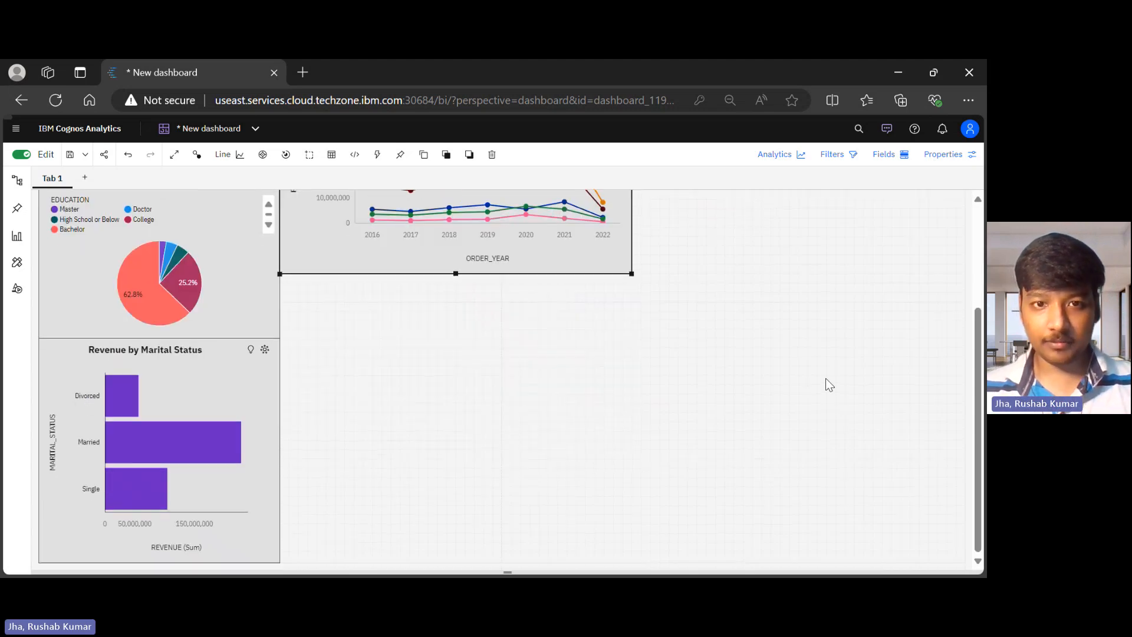
{"action": "left_click_drag", "start_coordinate": [456, 273], "coordinate": [463, 332]}
{"action": "scroll", "coordinate": [660, 294], "scroll_direction": "up", "scroll_amount": 3}
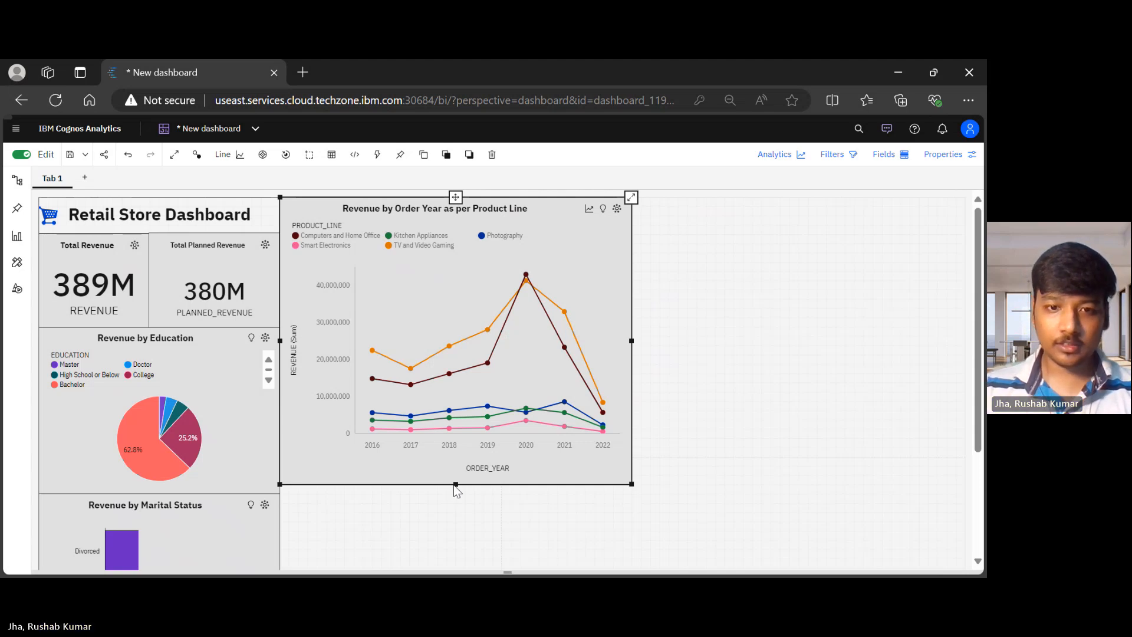
{"action": "left_click_drag", "start_coordinate": [457, 487], "coordinate": [457, 431]}
{"action": "scroll", "coordinate": [641, 469], "scroll_direction": "down", "scroll_amount": 2}
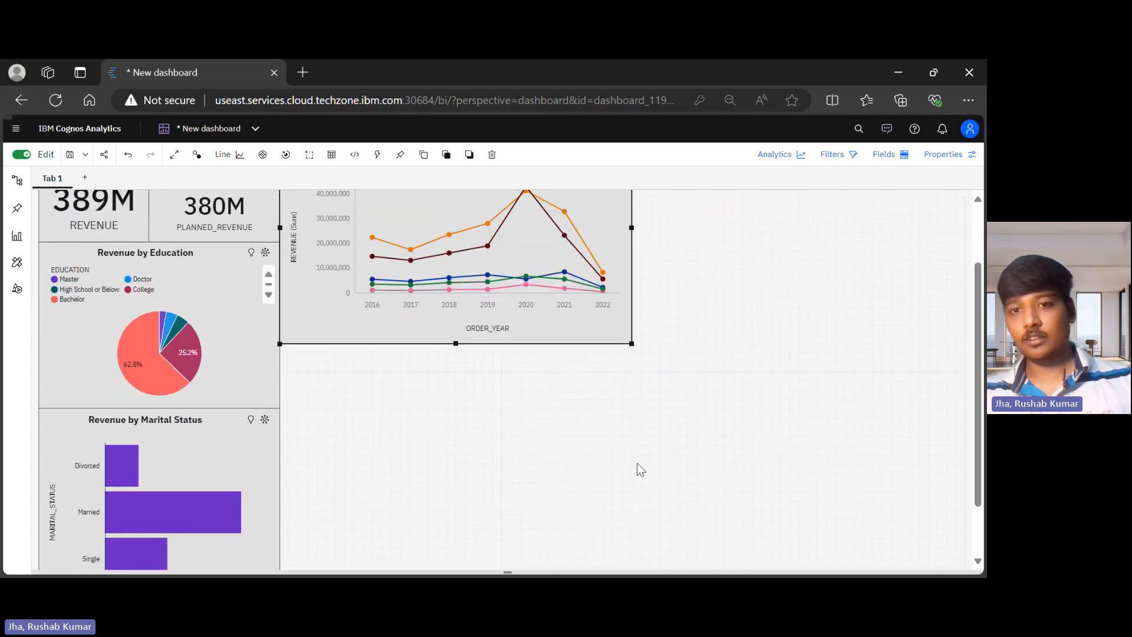
{"action": "scroll", "coordinate": [639, 469], "scroll_direction": "up", "scroll_amount": 2}
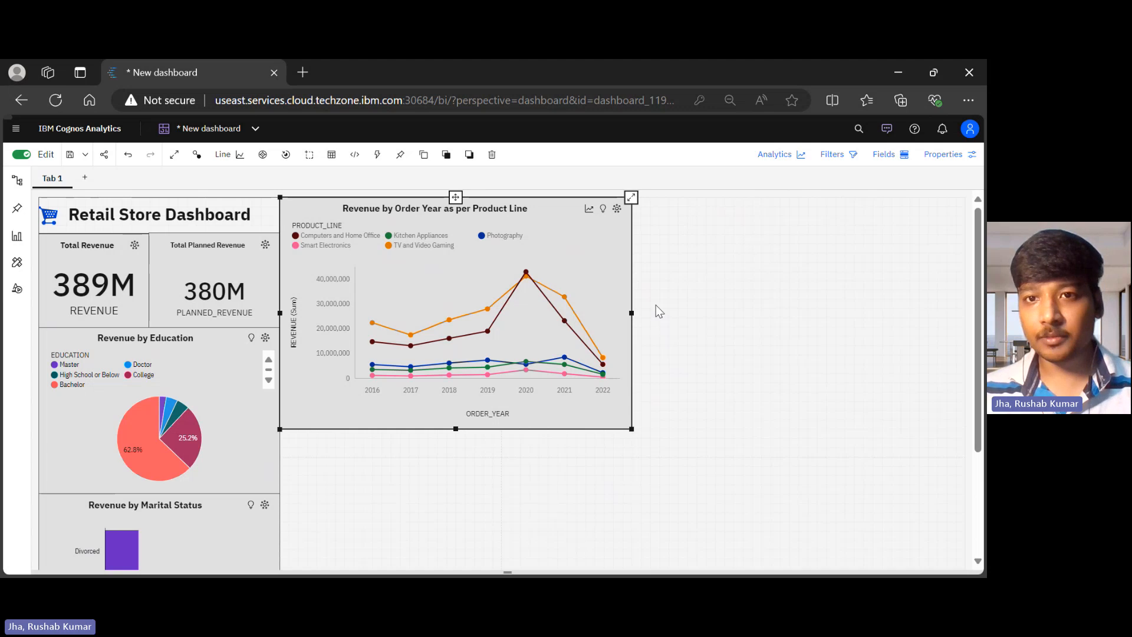
{"action": "left_click", "coordinate": [664, 293]}
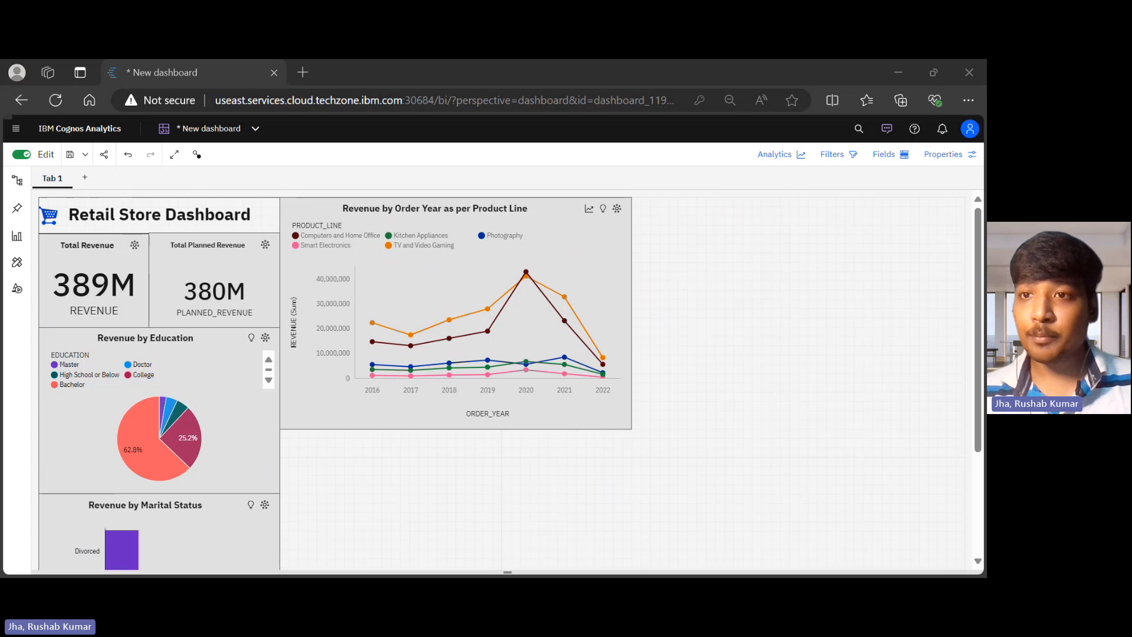
Ask the Assistant for "Quantity sold by product line by order year".
{"action": "left_click", "coordinate": [929, 204]}
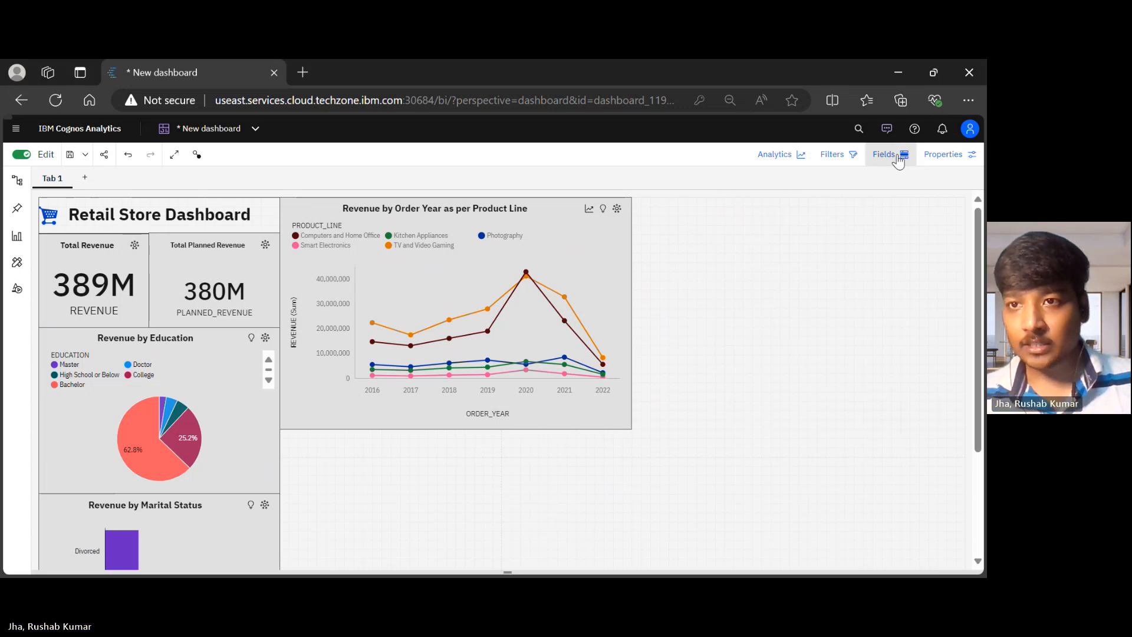
{"action": "left_click", "coordinate": [888, 128]}
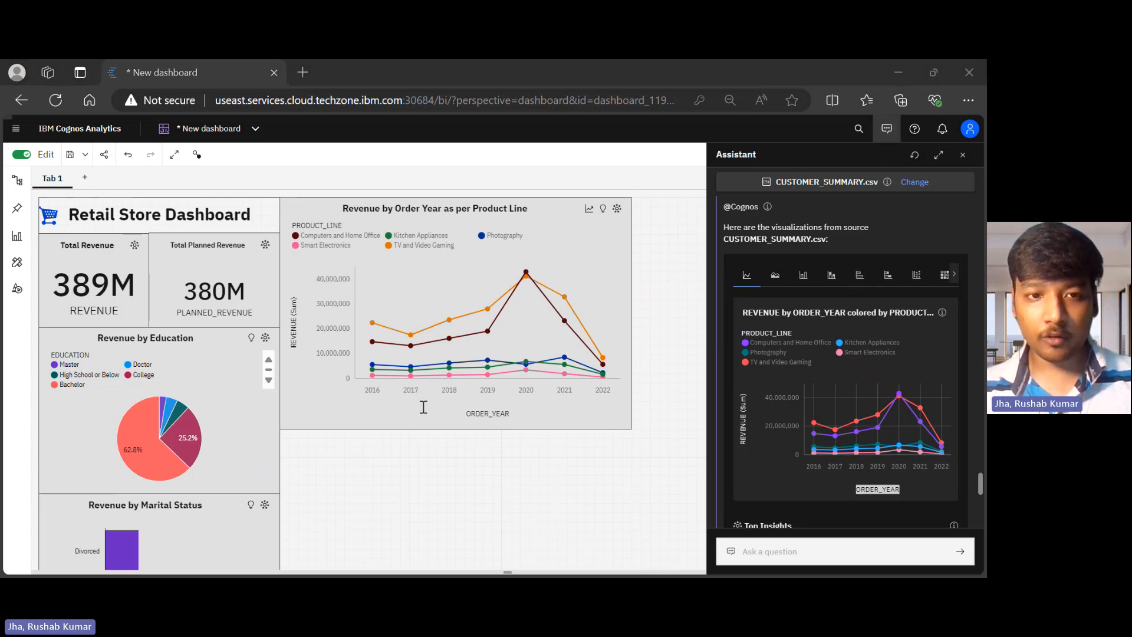
{"action": "key", "text": "alt+Tab"}
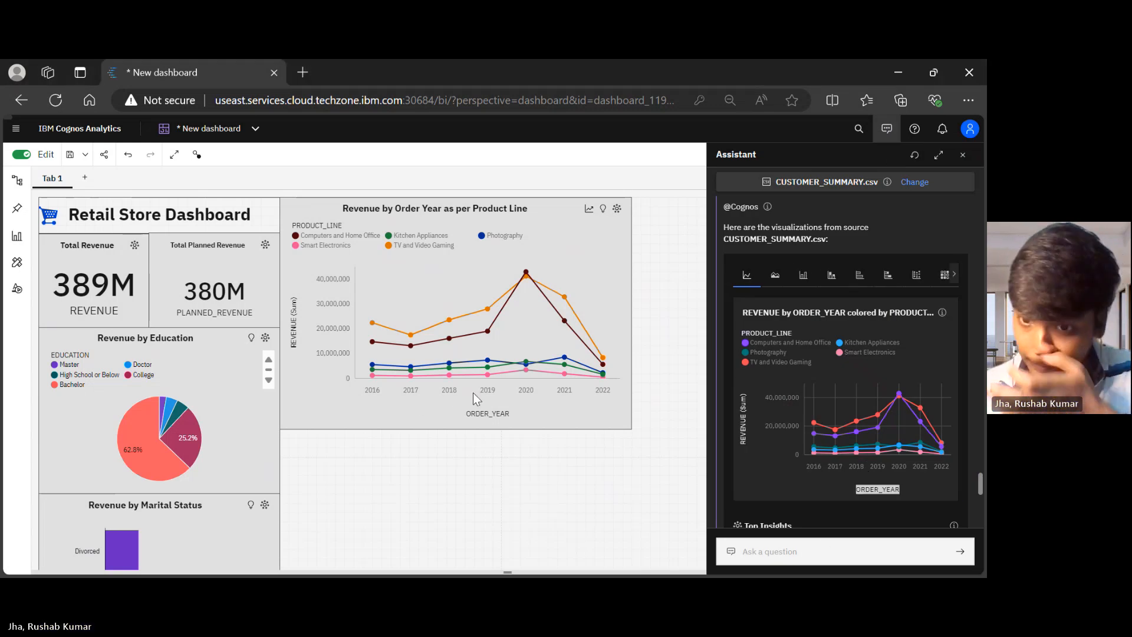
{"action": "left_click", "coordinate": [794, 559]}
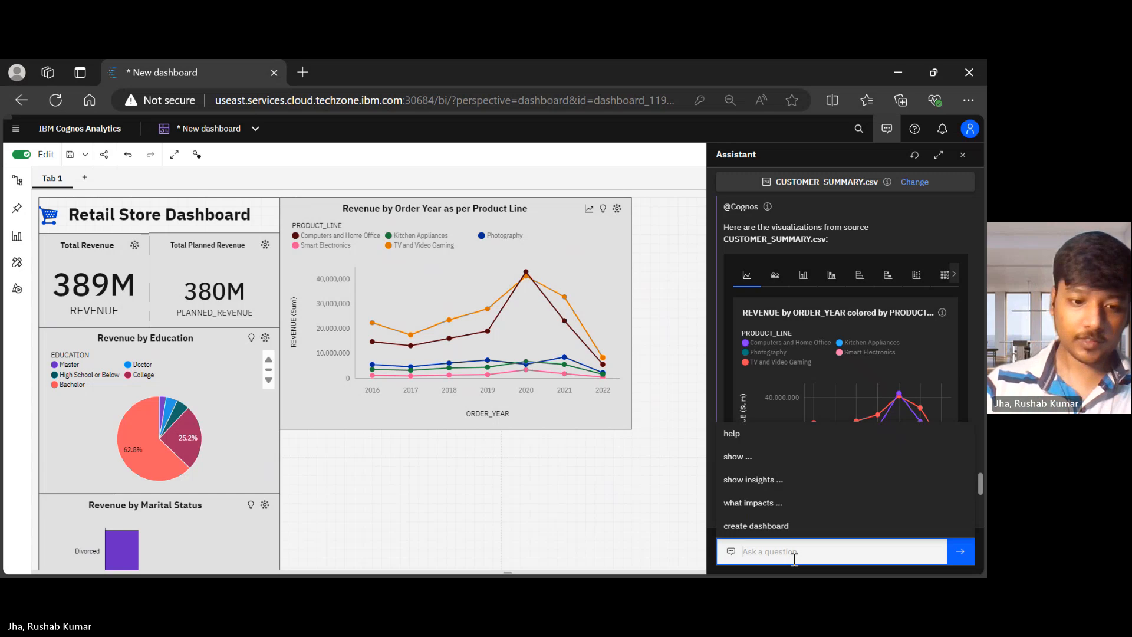
{"action": "type", "text": "Quantity"}
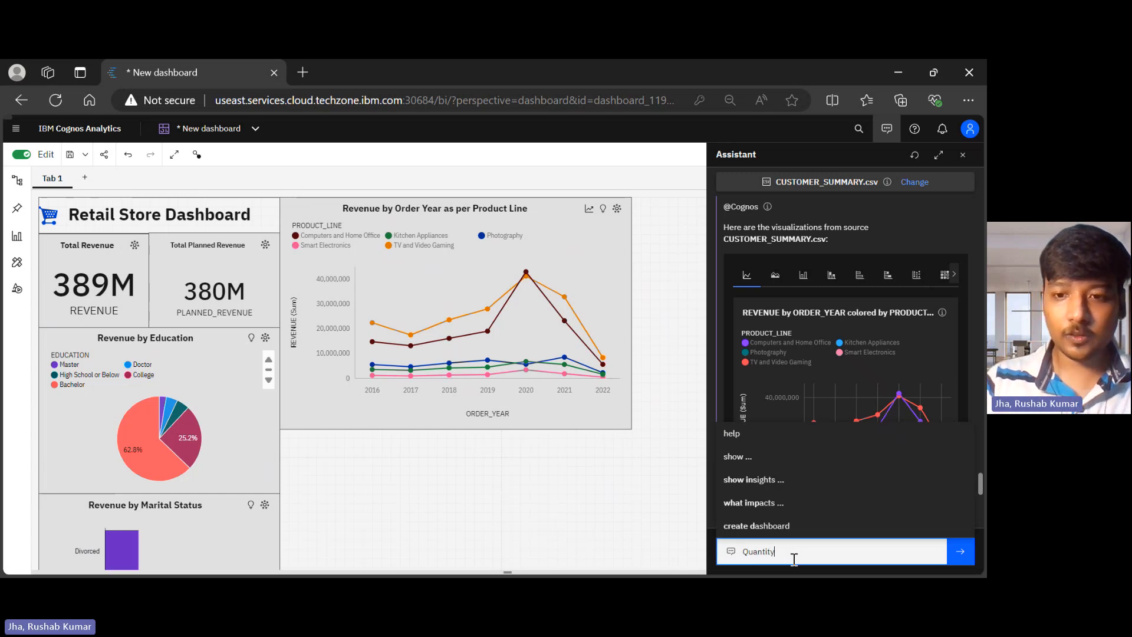
{"action": "type", "text": " sold by"}
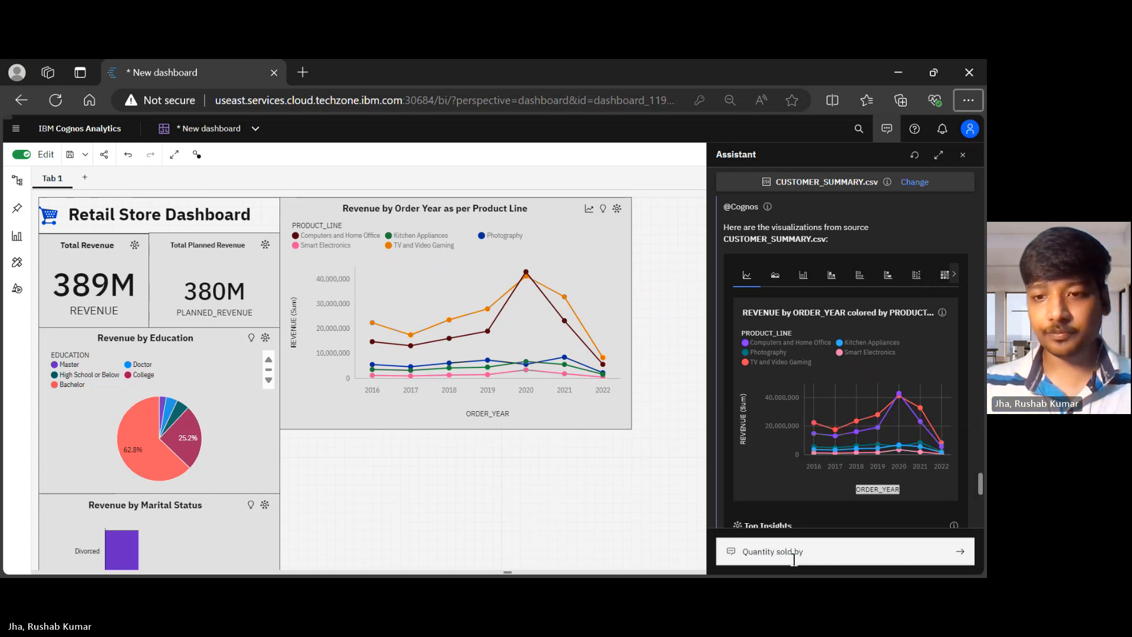
{"action": "key", "text": "alt+Tab"}
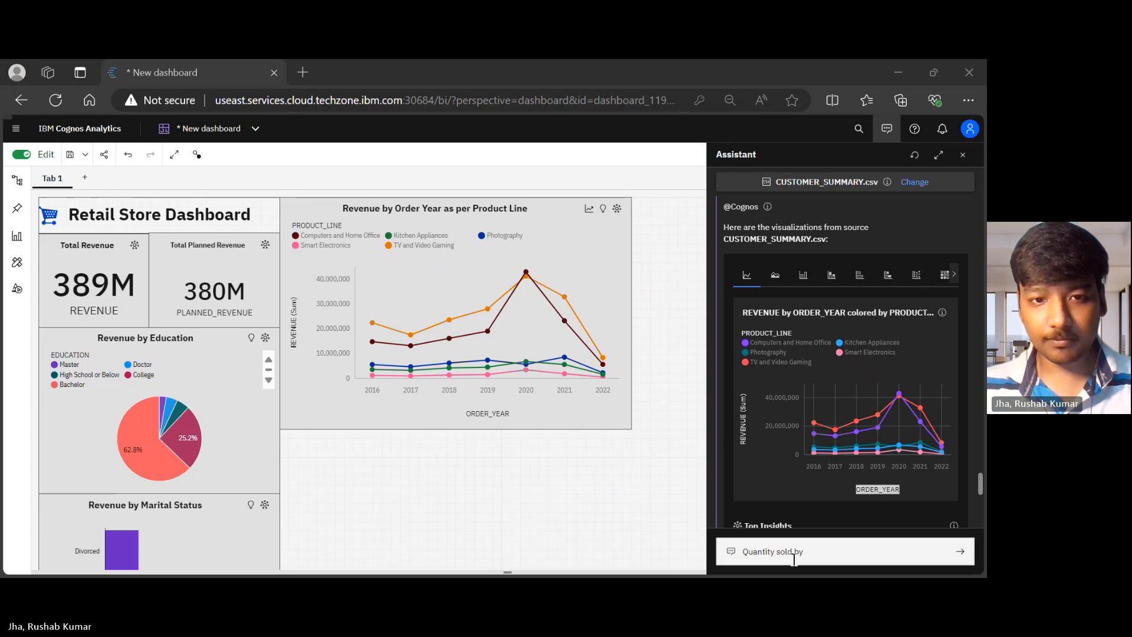
{"action": "key", "text": "alt+Tab"}
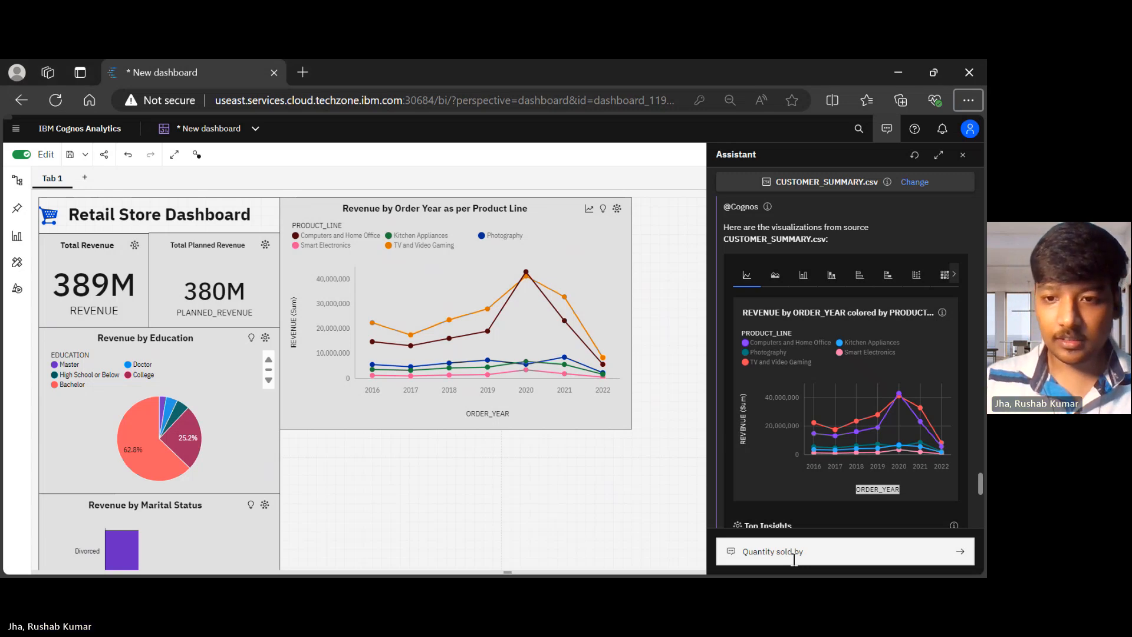
{"action": "left_click", "coordinate": [846, 558]}
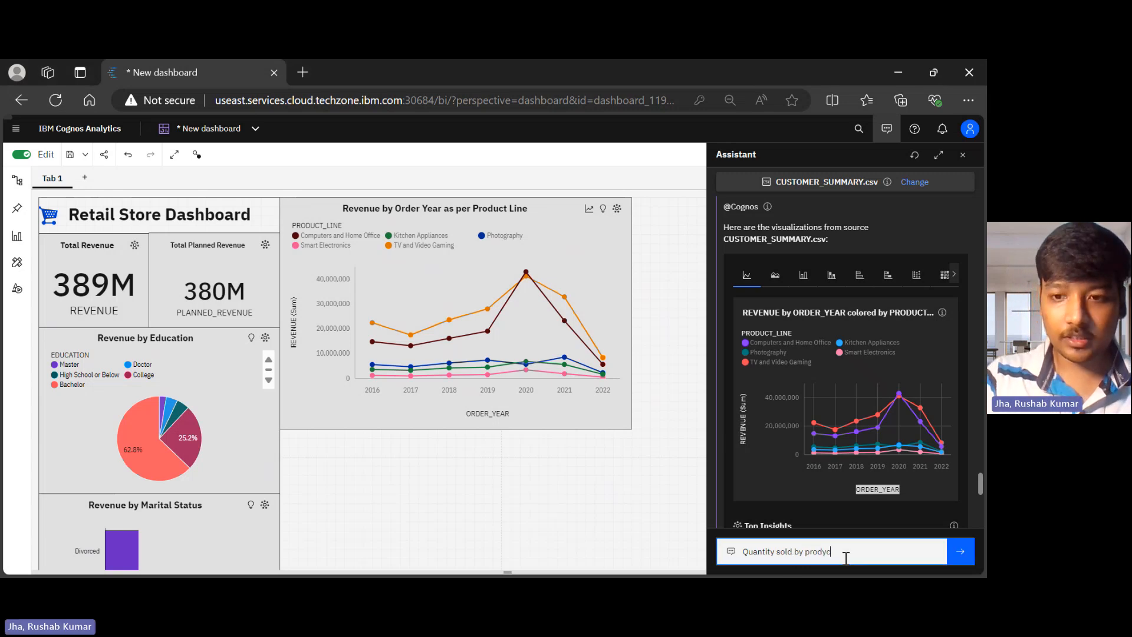
{"action": "type", "text": "prodyc"}
{"action": "key", "text": "BackSpace"}
{"action": "type", "text": "t "}
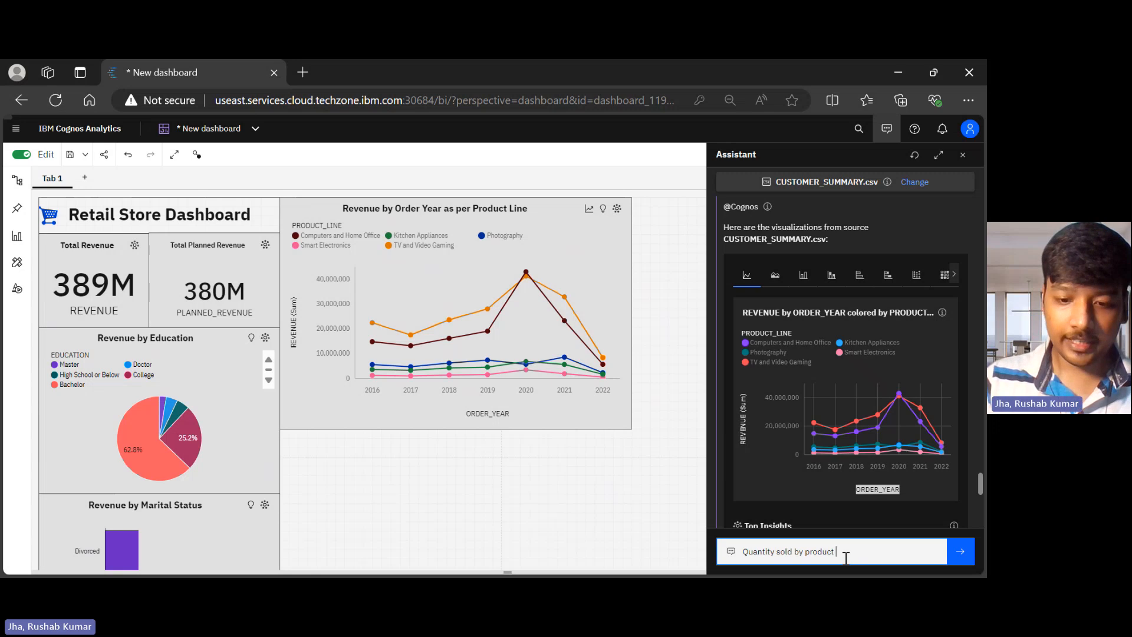
{"action": "type", "text": "line by "}
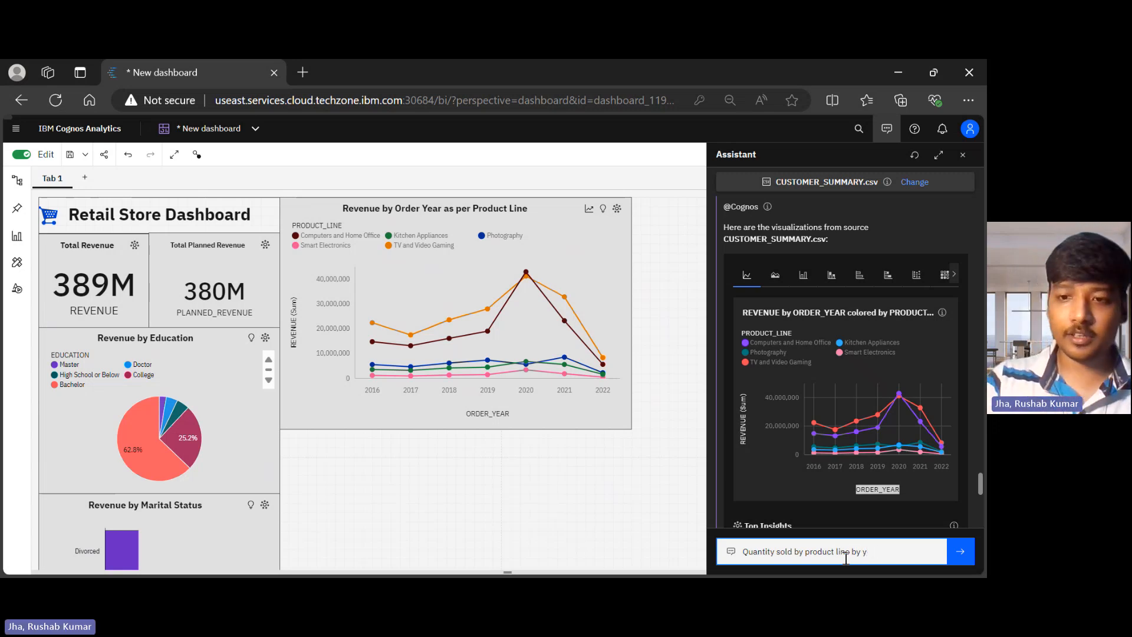
{"action": "type", "text": "order year"}
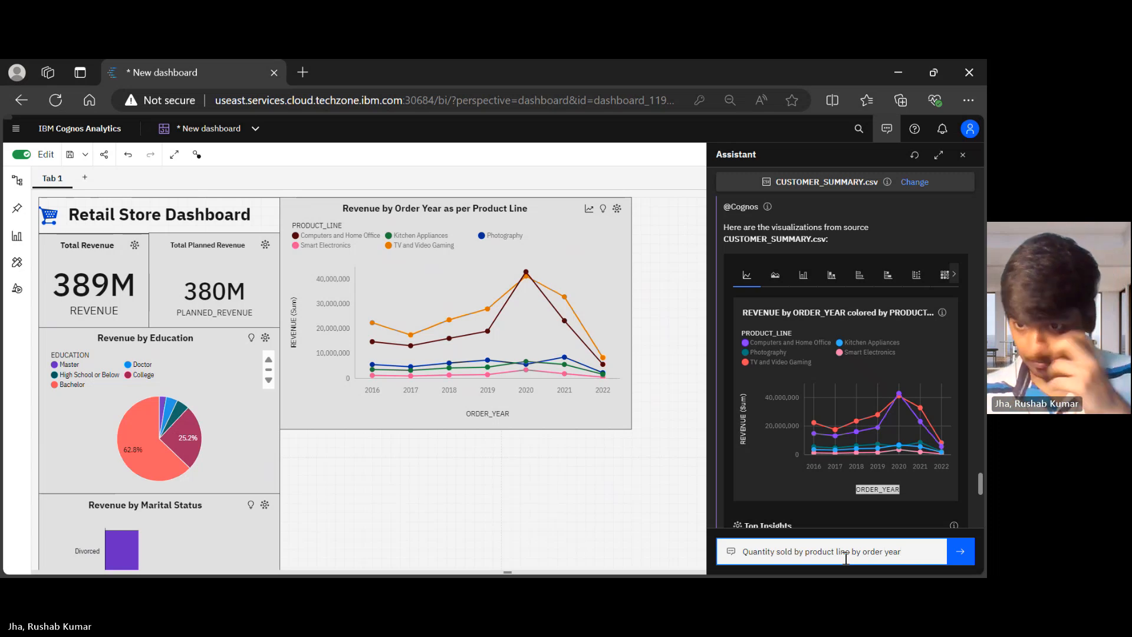
{"action": "key", "text": "Return"}
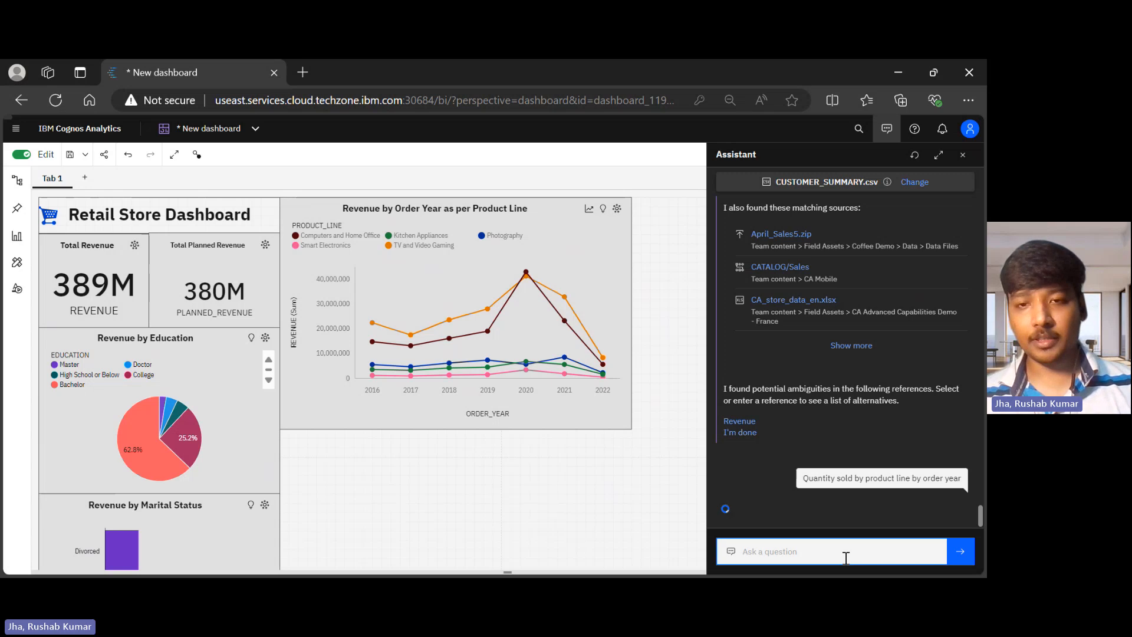
Switch the Assistant's quantity sold by order year visualization to a stacked column chart.
{"action": "left_click", "coordinate": [847, 558]}
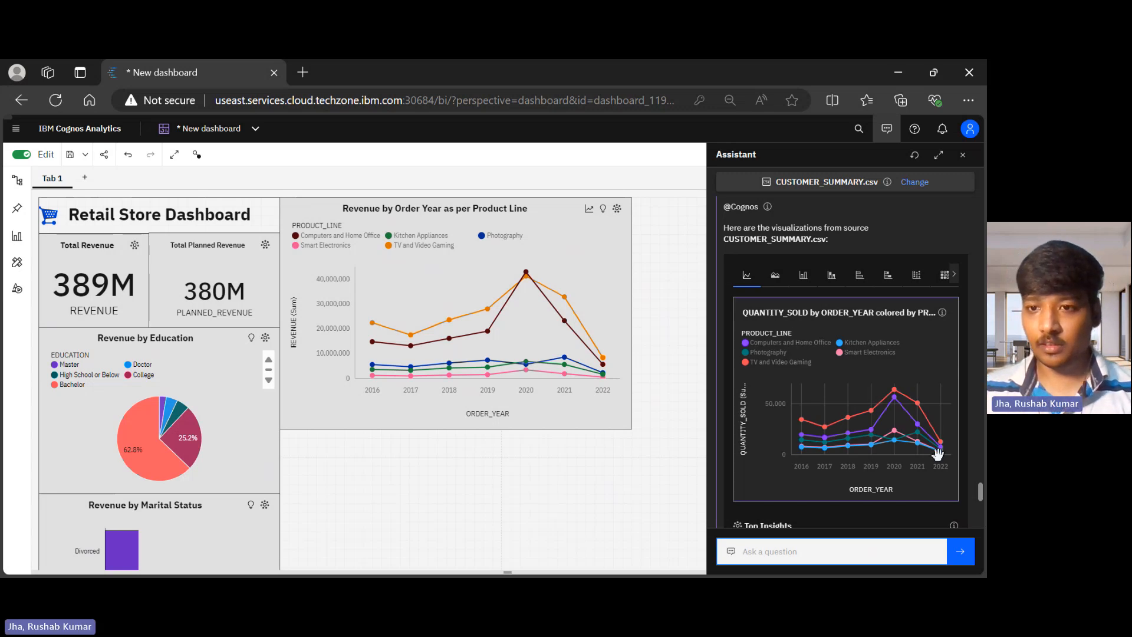
{"action": "left_click", "coordinate": [829, 288]}
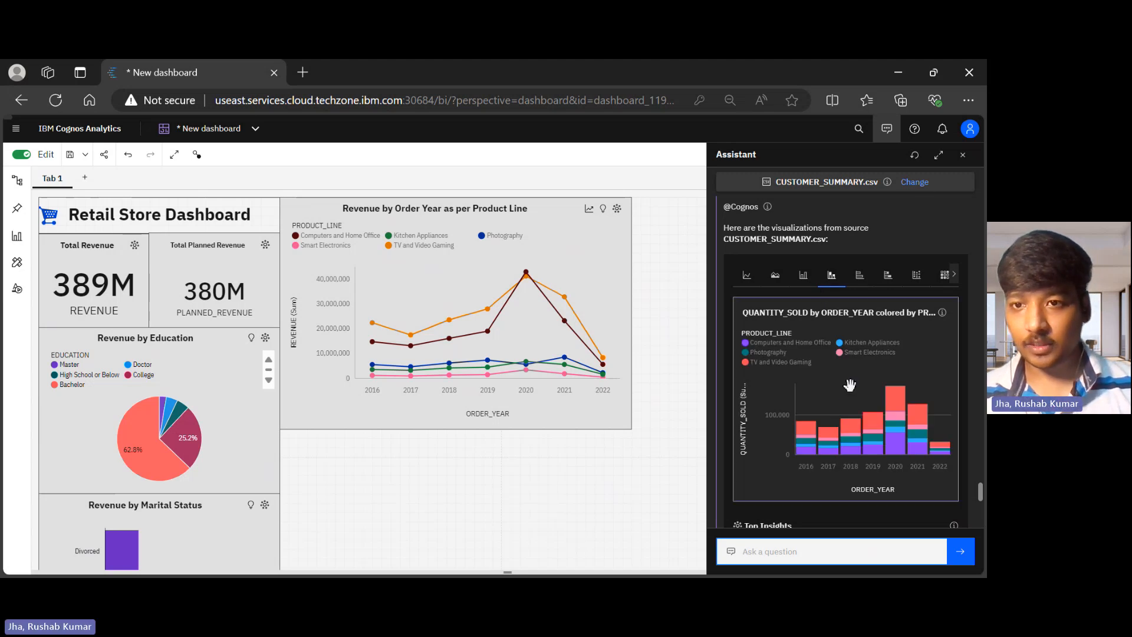
Add the stacked column chart from the Assistant to the dashboard, place it beside the line chart, and widen it to 36 %.
{"action": "left_click_drag", "start_coordinate": [850, 385], "coordinate": [643, 377]}
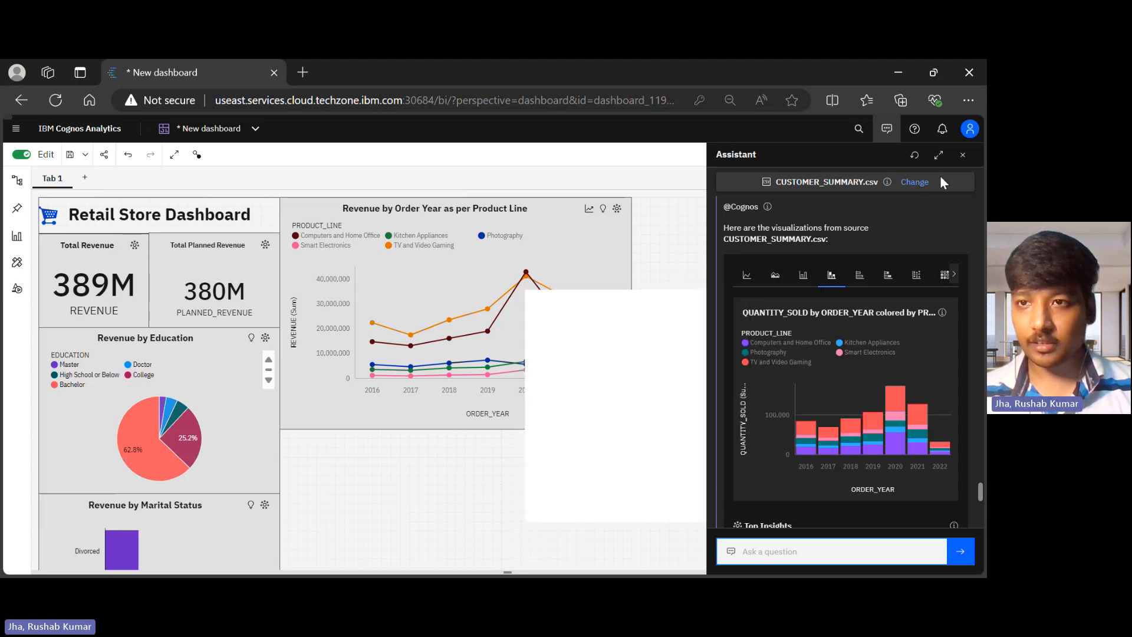
{"action": "left_click", "coordinate": [894, 133]}
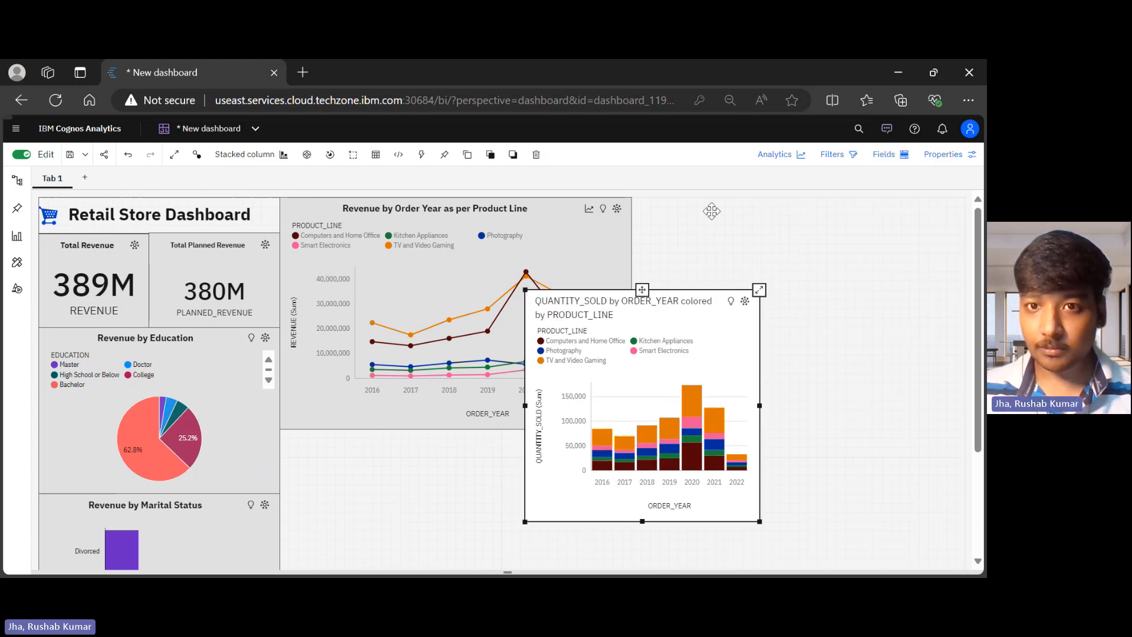
{"action": "left_click_drag", "start_coordinate": [626, 415], "coordinate": [734, 324]}
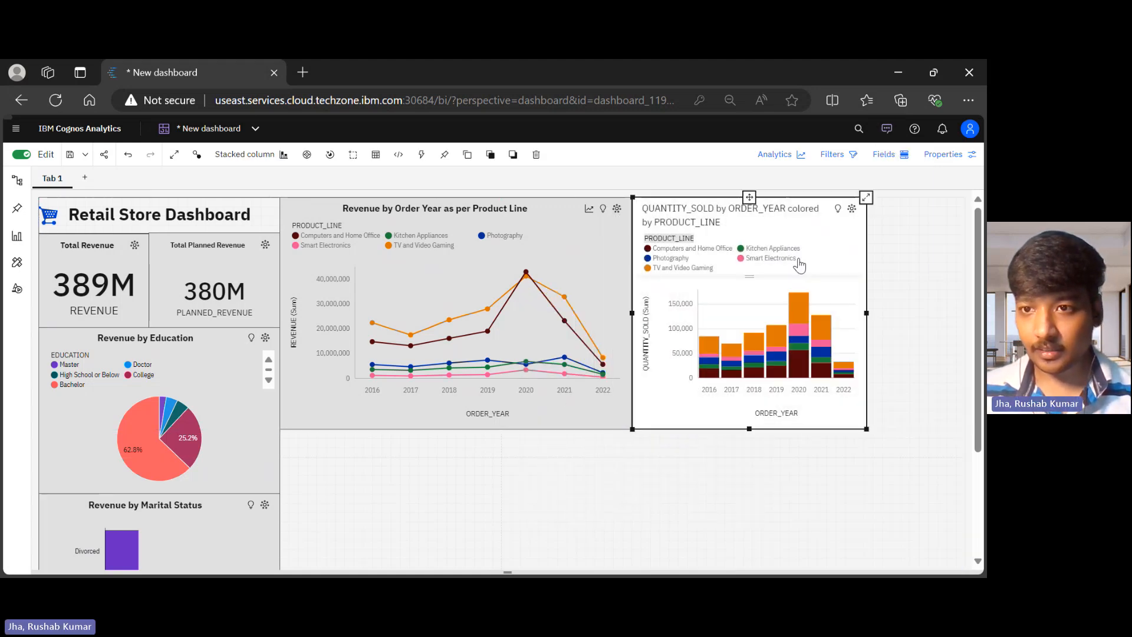
{"action": "left_click_drag", "start_coordinate": [866, 314], "coordinate": [967, 303]}
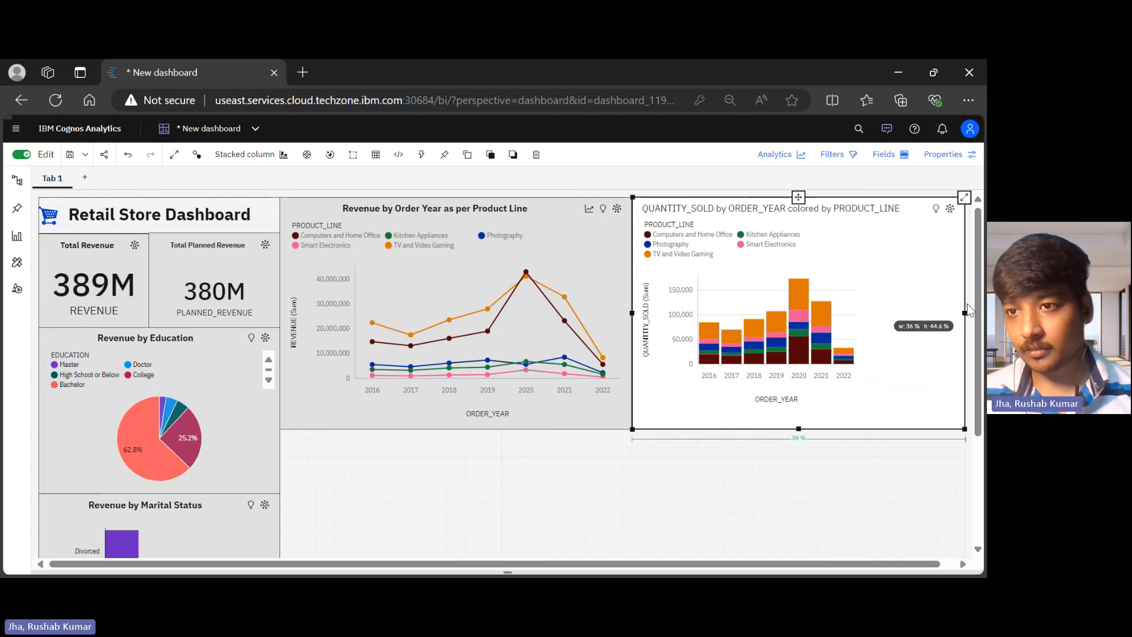
Narrow the line chart from its right edge and extend the stacked column chart leftward until the two charts meet.
{"action": "left_click", "coordinate": [586, 302]}
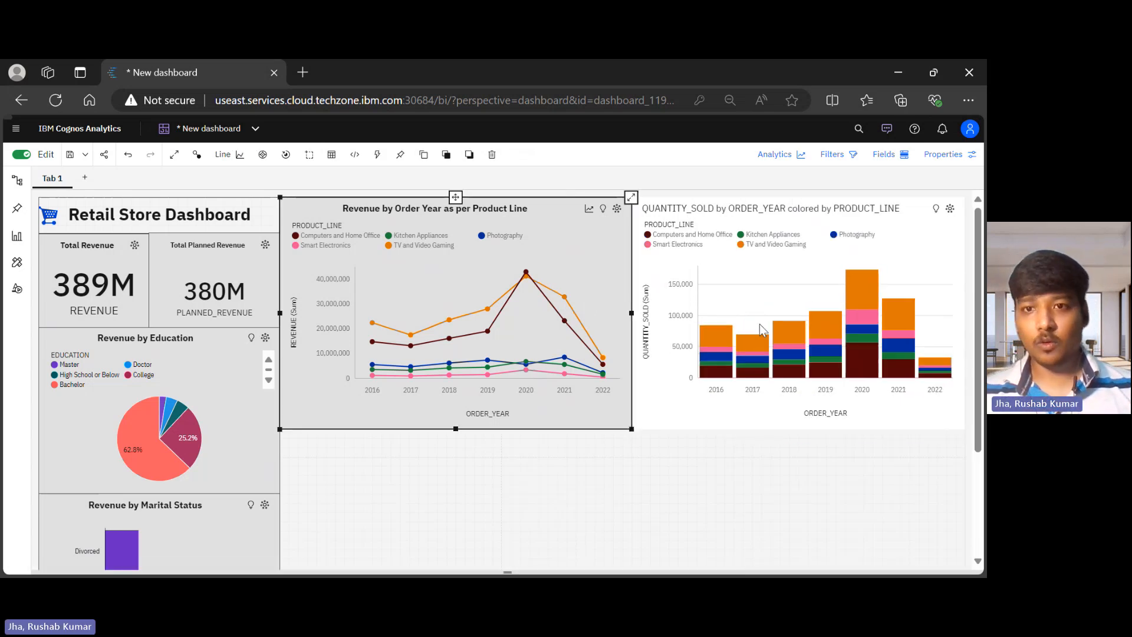
{"action": "left_click", "coordinate": [727, 276]}
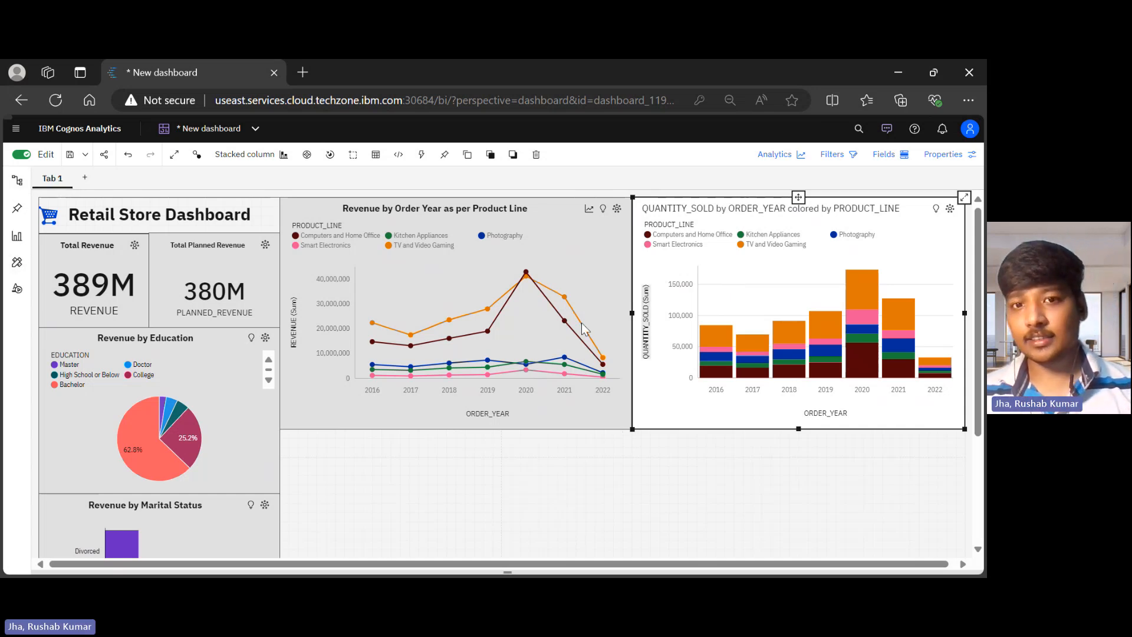
{"action": "mouse_move", "coordinate": [707, 363]}
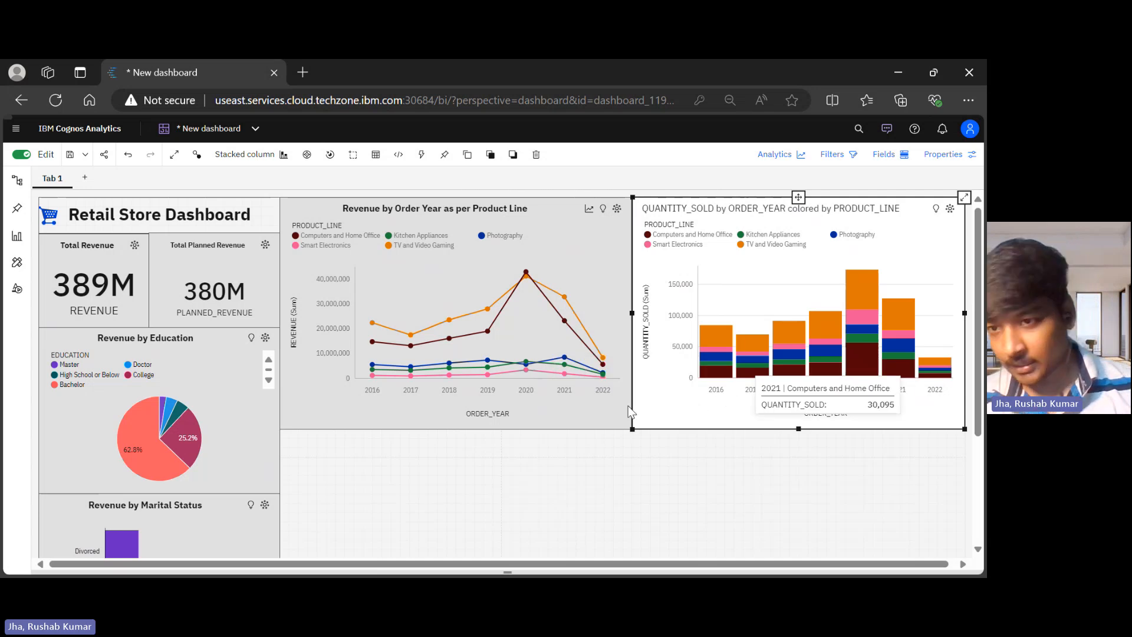
{"action": "left_click", "coordinate": [599, 313]}
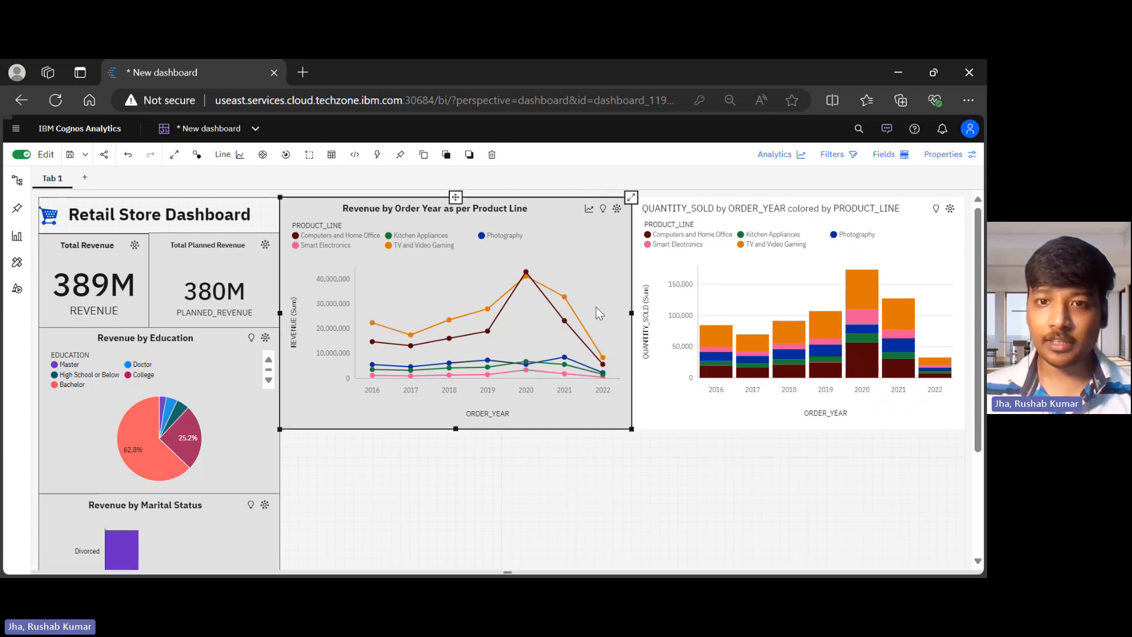
{"action": "left_click_drag", "start_coordinate": [632, 316], "coordinate": [610, 316]}
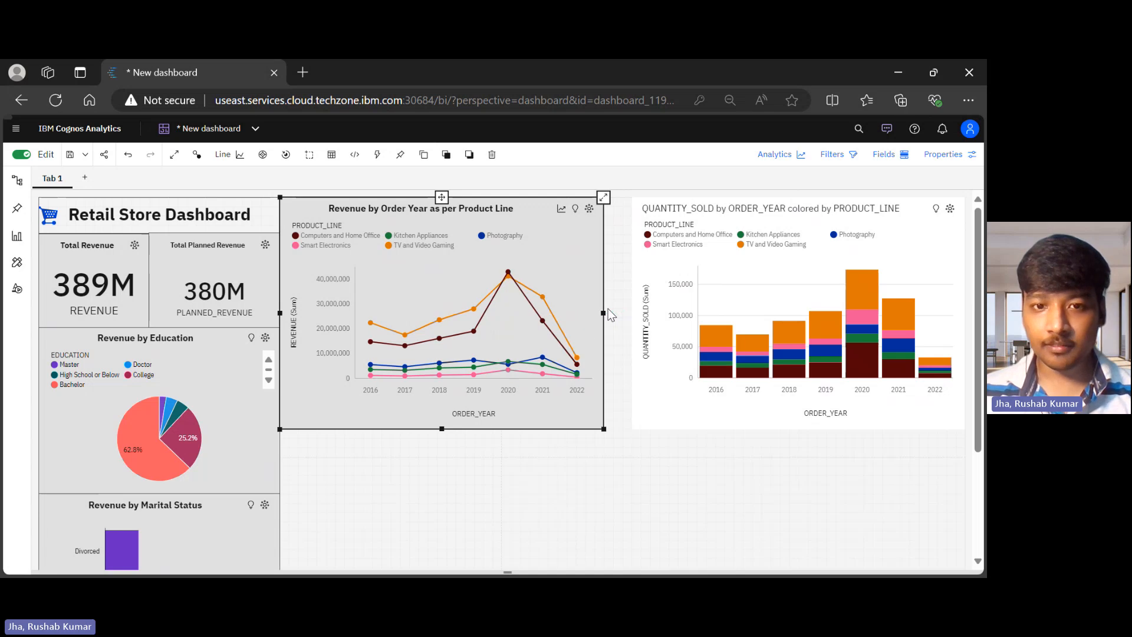
{"action": "left_click", "coordinate": [664, 354]}
{"action": "left_click_drag", "start_coordinate": [631, 313], "coordinate": [616, 319]}
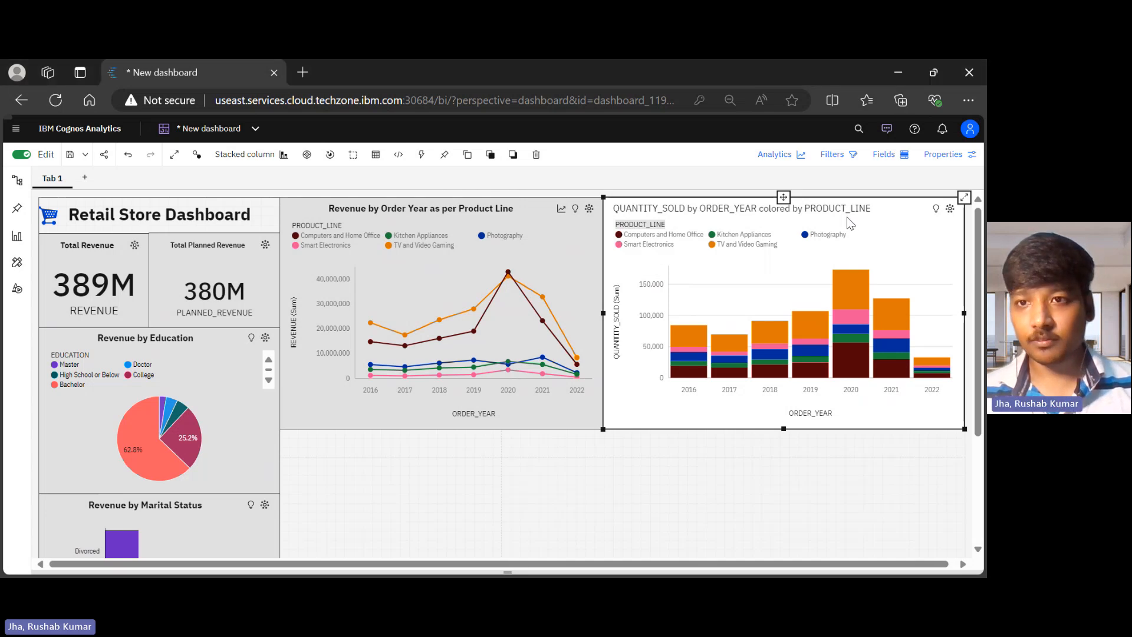
Retitle the stacked column chart "Product Line Performance by Year" and make the title bold.
{"action": "double_click", "coordinate": [815, 208]}
{"action": "key", "text": "BackSpace"}
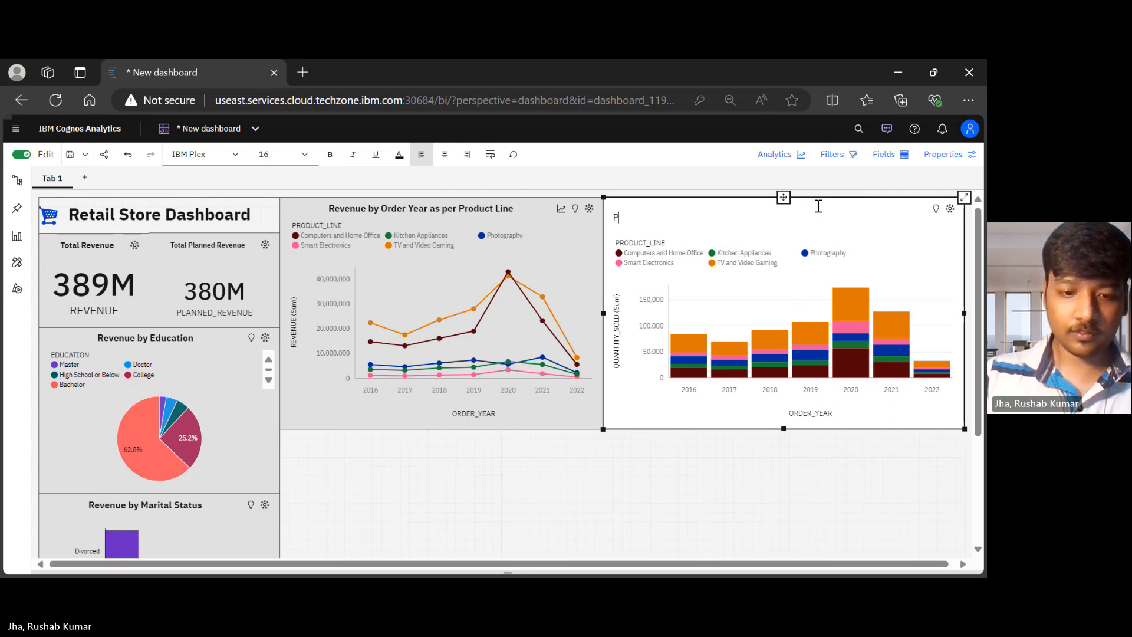
{"action": "type", "text": "Product L"}
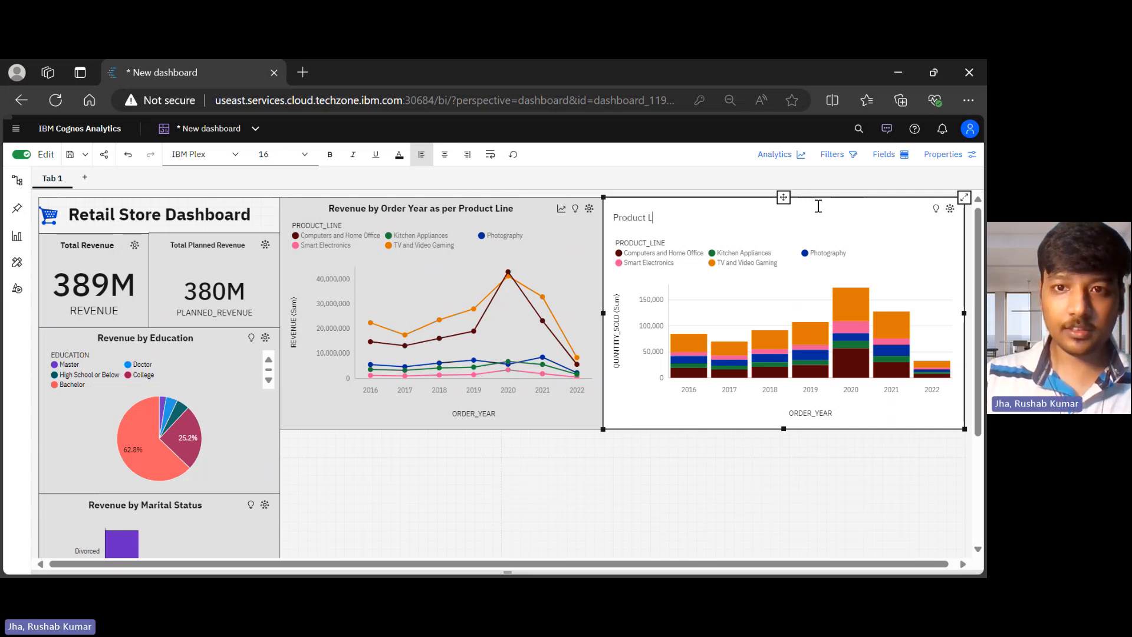
{"action": "type", "text": "ine Pe"}
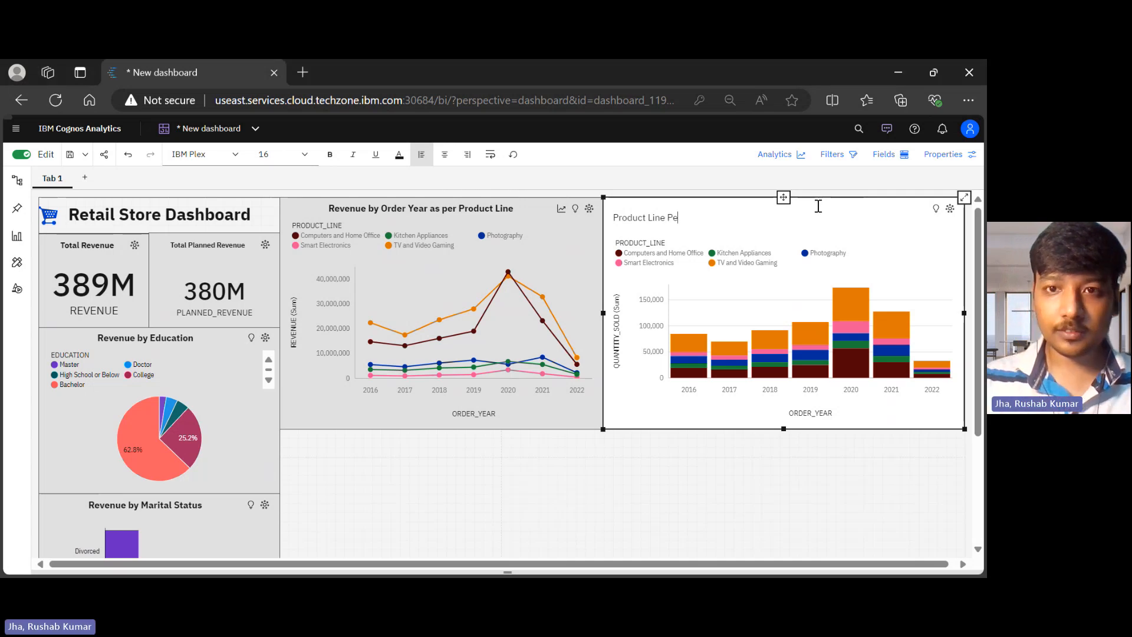
{"action": "key", "text": "Right"}
{"action": "key", "text": "Right"}
{"action": "key", "text": "Right"}
{"action": "key", "text": "Right"}
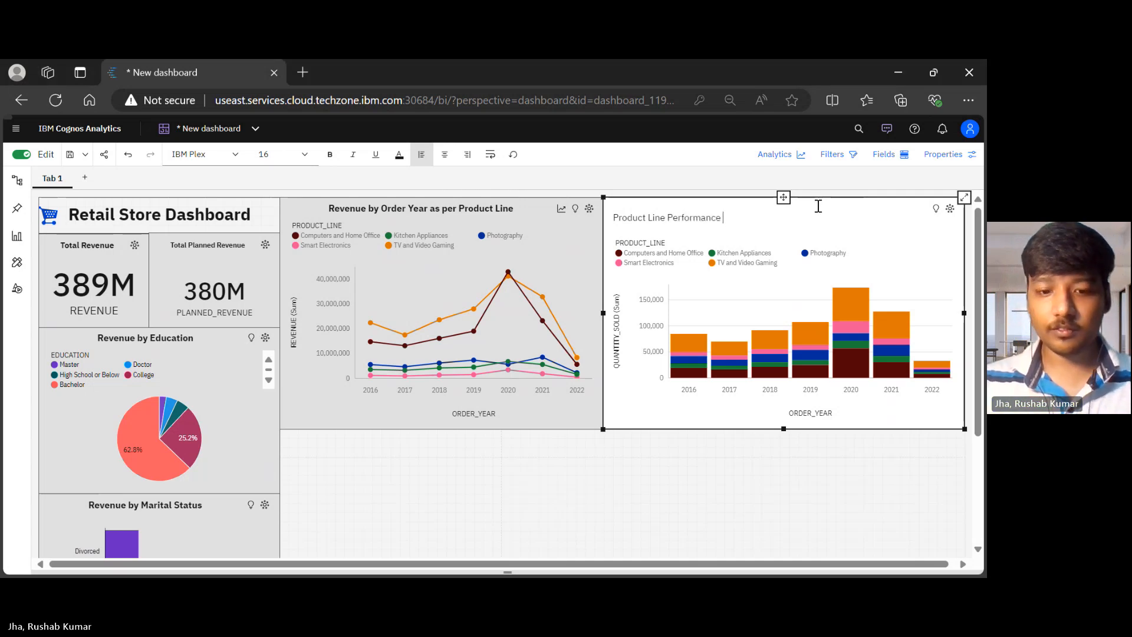
{"action": "type", "text": "by Year"}
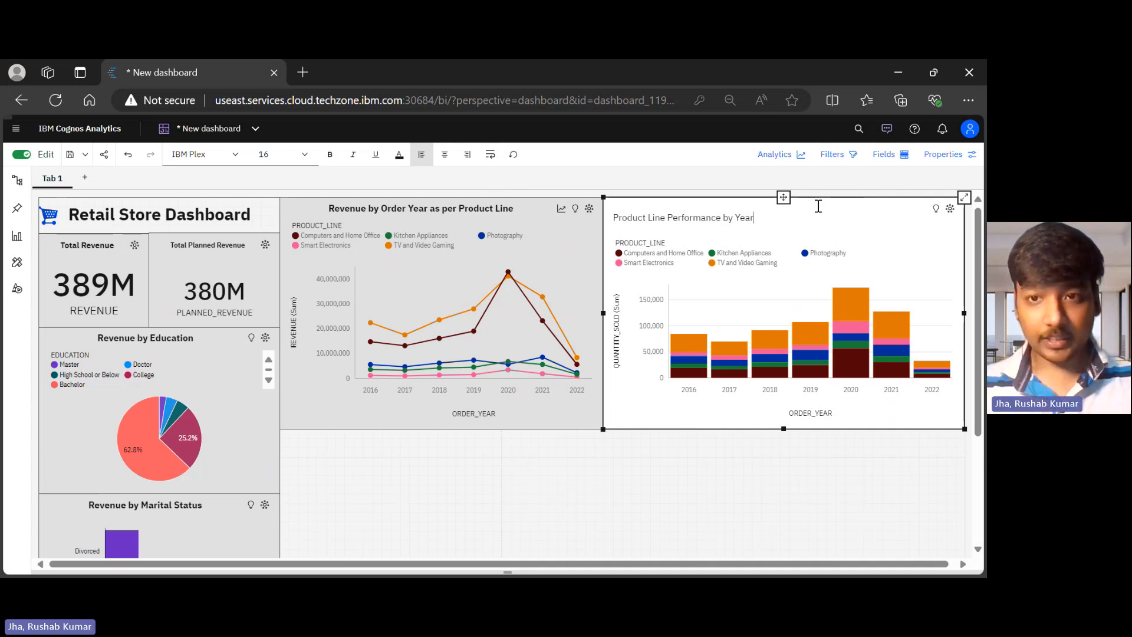
{"action": "key", "text": "ctrl+a"}
{"action": "left_click", "coordinate": [330, 154]}
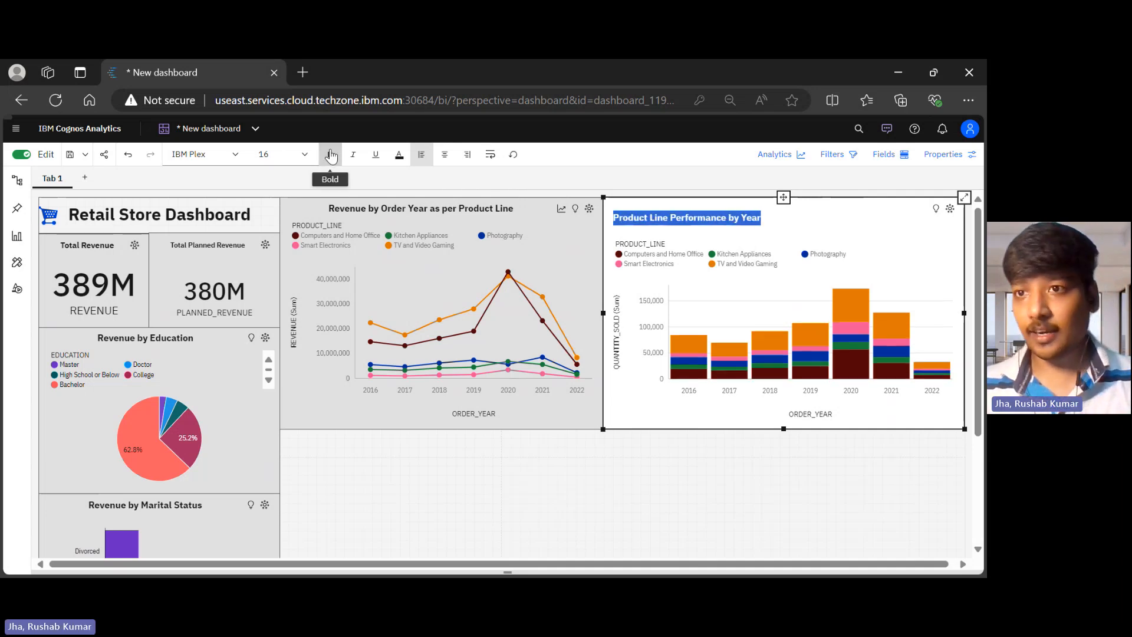
Give the stacked column chart a light grey #E0E0E0 fill and a dark grey #525252 border.
{"action": "left_click", "coordinate": [945, 155]}
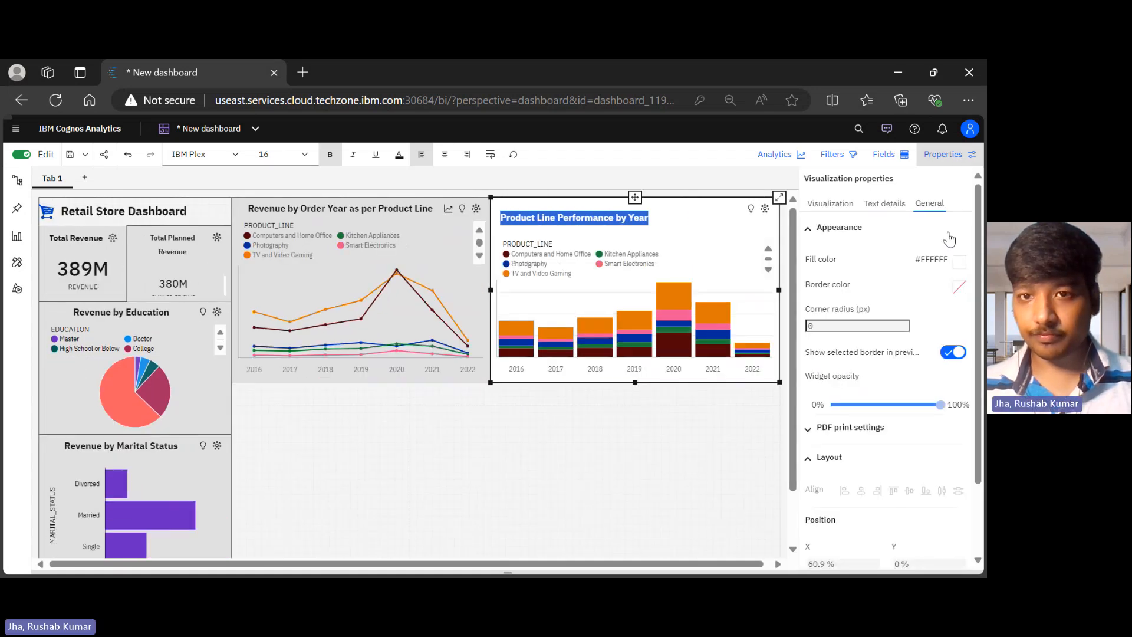
{"action": "left_click", "coordinate": [959, 264]}
{"action": "left_click", "coordinate": [873, 289]}
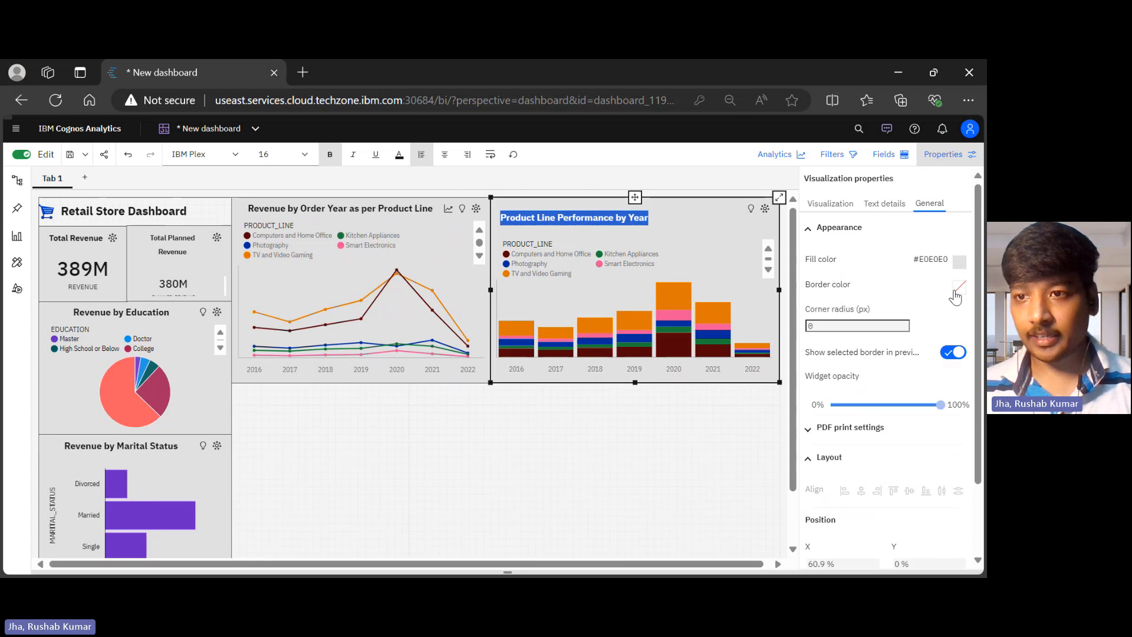
{"action": "left_click", "coordinate": [959, 287]}
{"action": "left_click", "coordinate": [934, 314]}
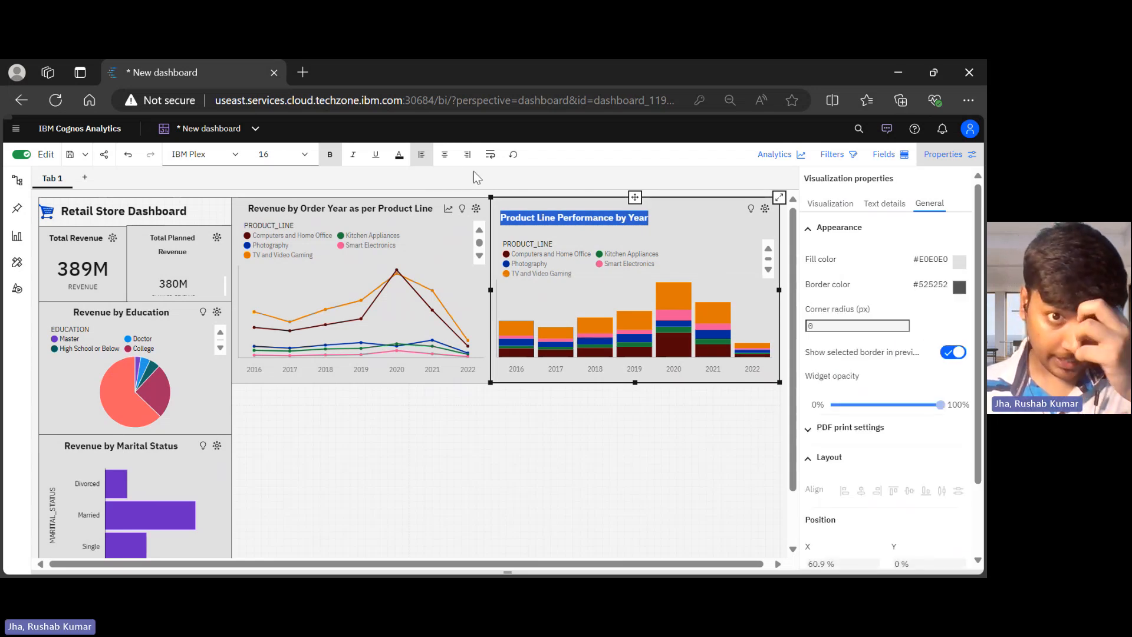
Center the stacked column chart's title and close the properties.
{"action": "left_click", "coordinate": [445, 154]}
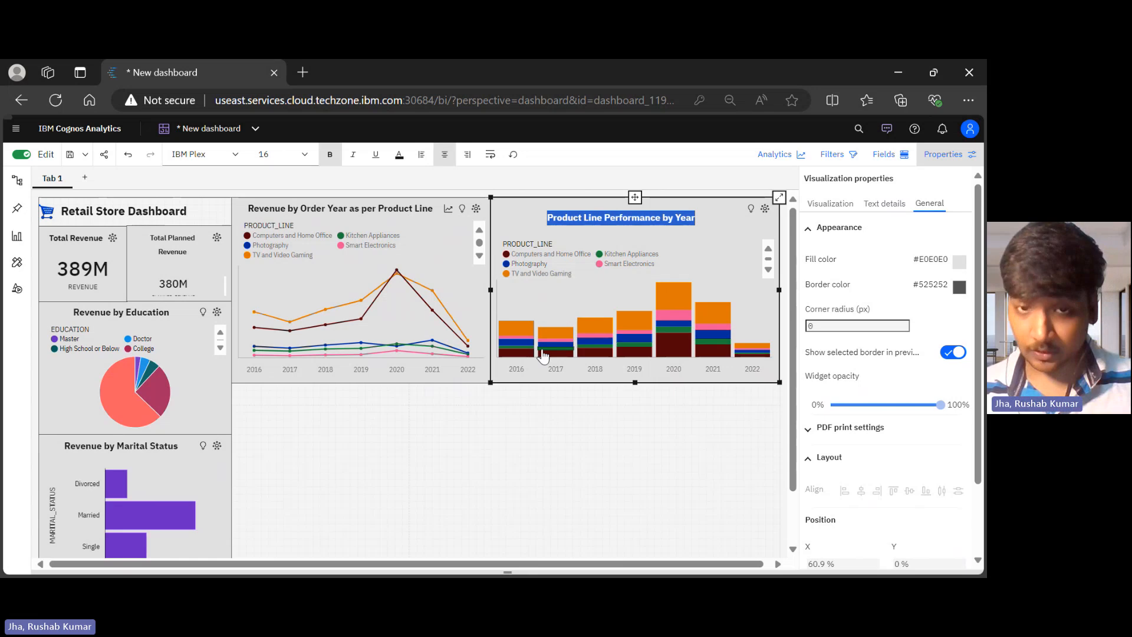
{"action": "left_click", "coordinate": [530, 431]}
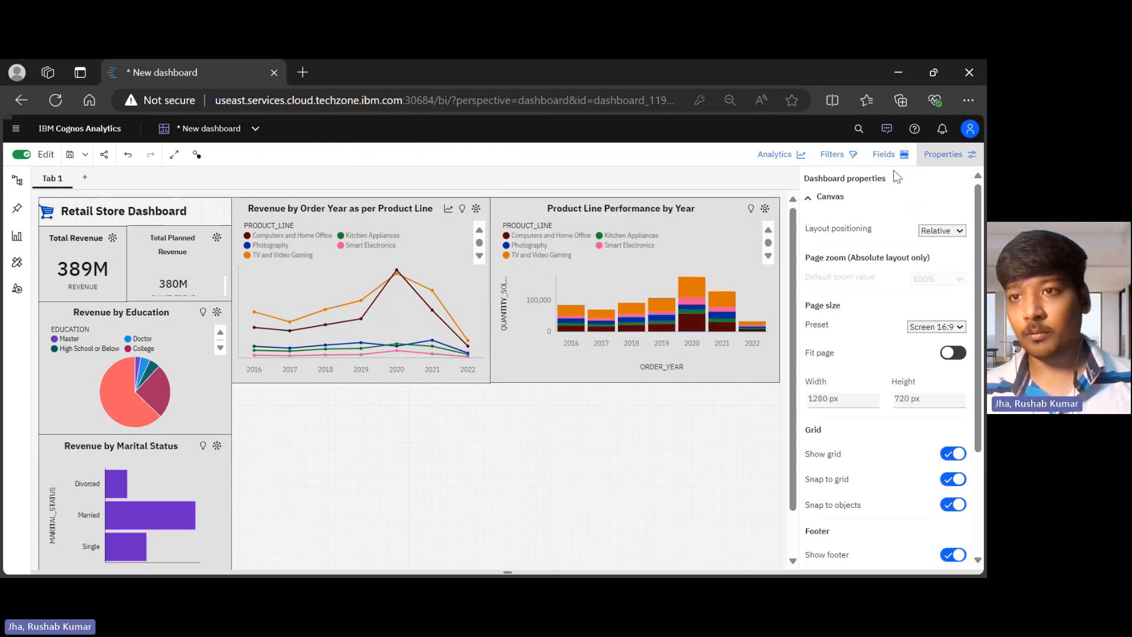
{"action": "left_click", "coordinate": [955, 155]}
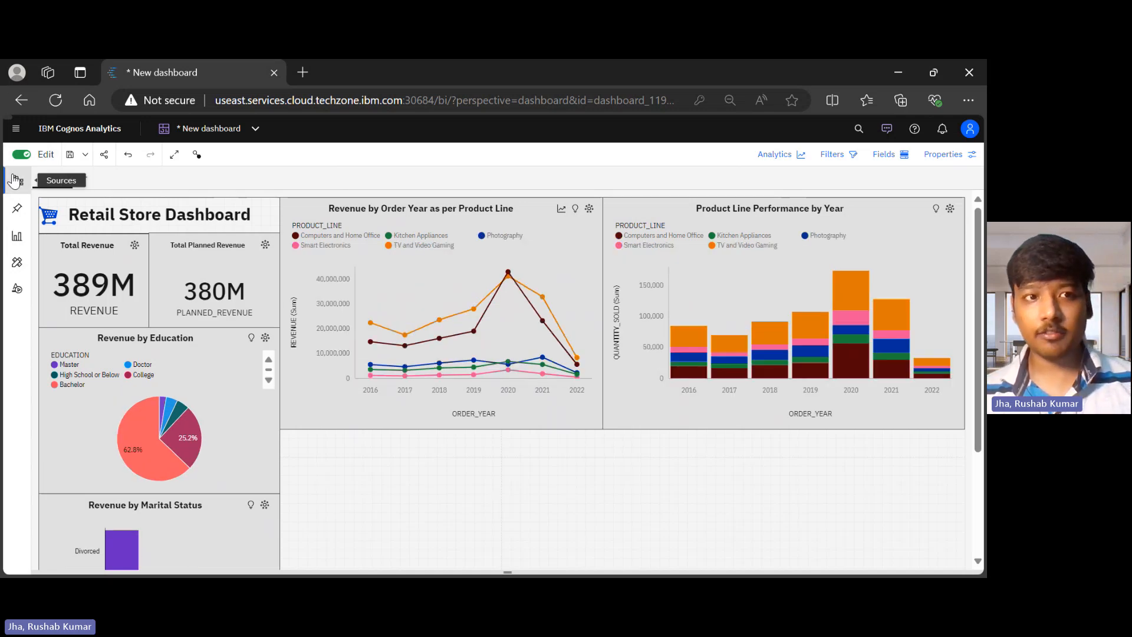
Add the QUARTER field from CUSTOMER_SUMMARY.csv to the stacked column chart's ORDER_YEAR axis.
{"action": "left_click", "coordinate": [15, 180]}
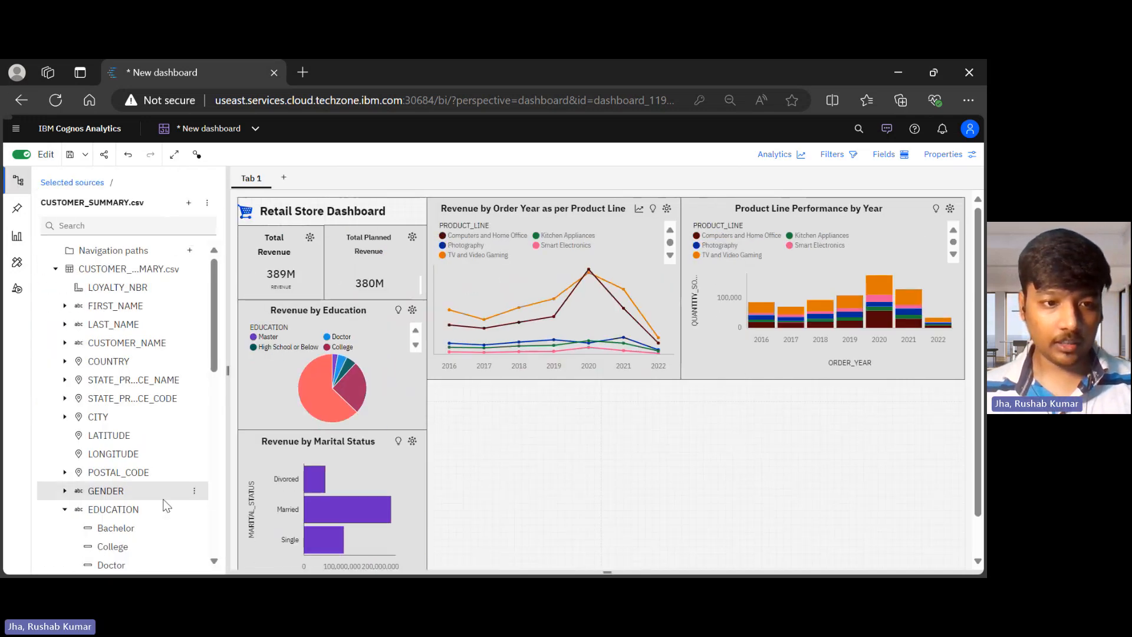
{"action": "scroll", "coordinate": [166, 506], "scroll_direction": "down", "scroll_amount": 5}
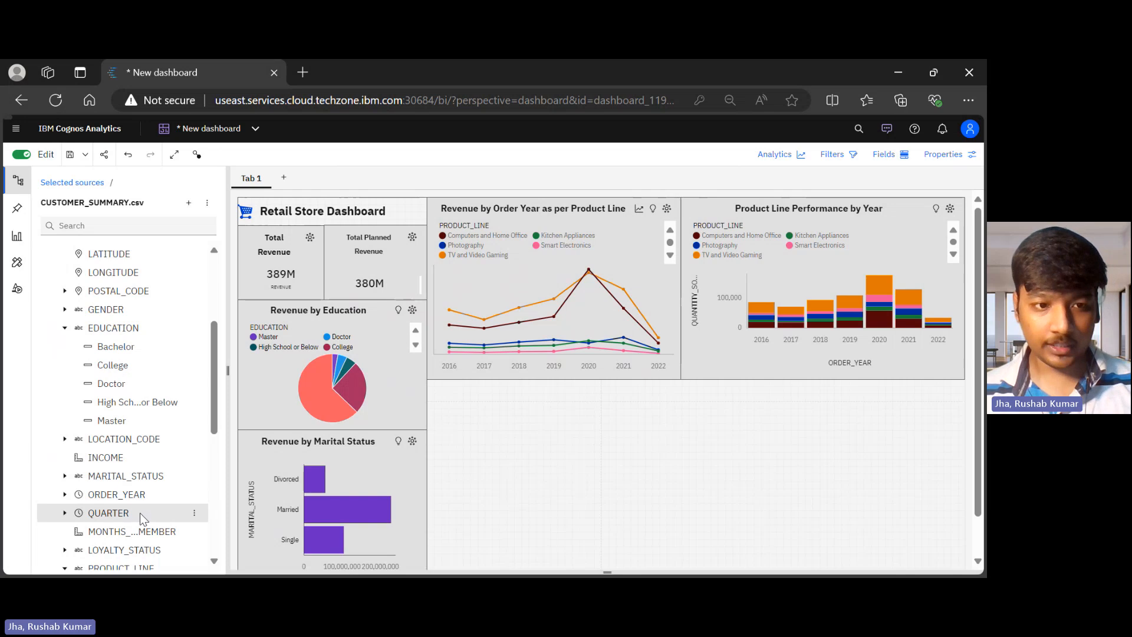
{"action": "left_click_drag", "start_coordinate": [139, 512], "coordinate": [789, 358]}
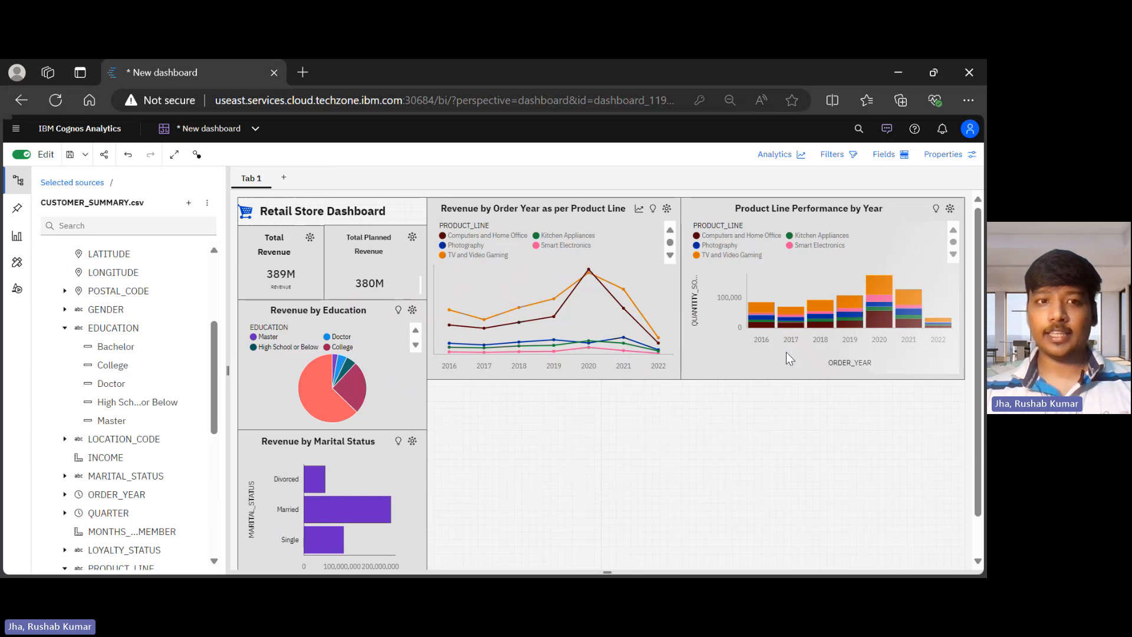
{"action": "left_click", "coordinate": [16, 190]}
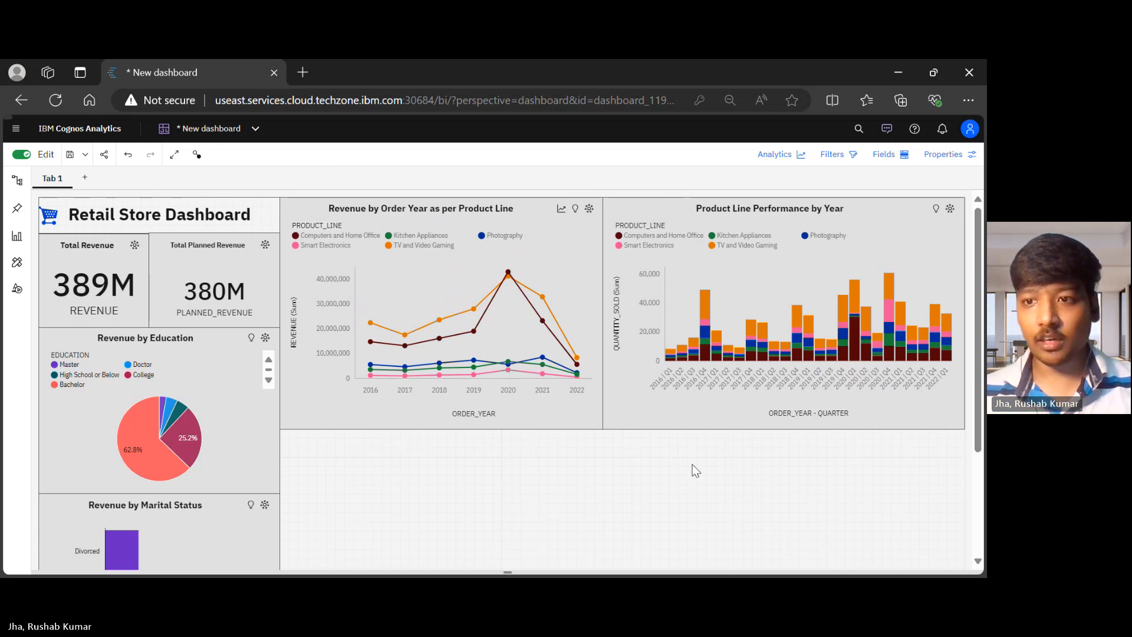
Review the dashboard layout, including in full screen, and return to the normal view.
{"action": "scroll", "coordinate": [696, 470], "scroll_direction": "down", "scroll_amount": 3}
{"action": "scroll", "coordinate": [568, 332], "scroll_direction": "up", "scroll_amount": 2}
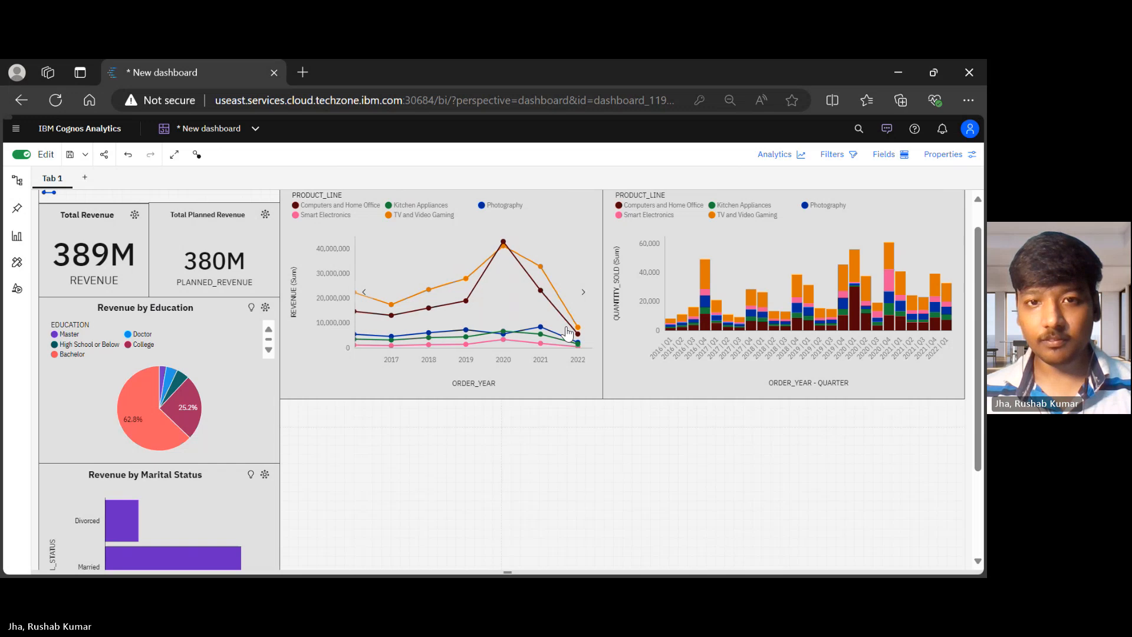
{"action": "scroll", "coordinate": [770, 419], "scroll_direction": "up", "scroll_amount": 1}
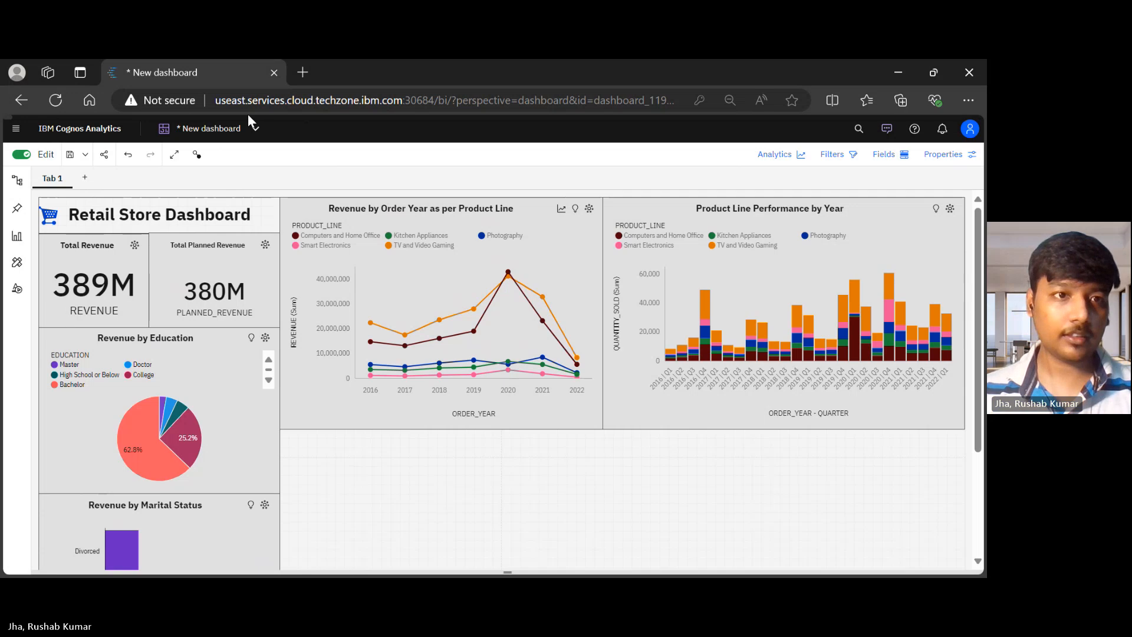
{"action": "left_click", "coordinate": [176, 154]}
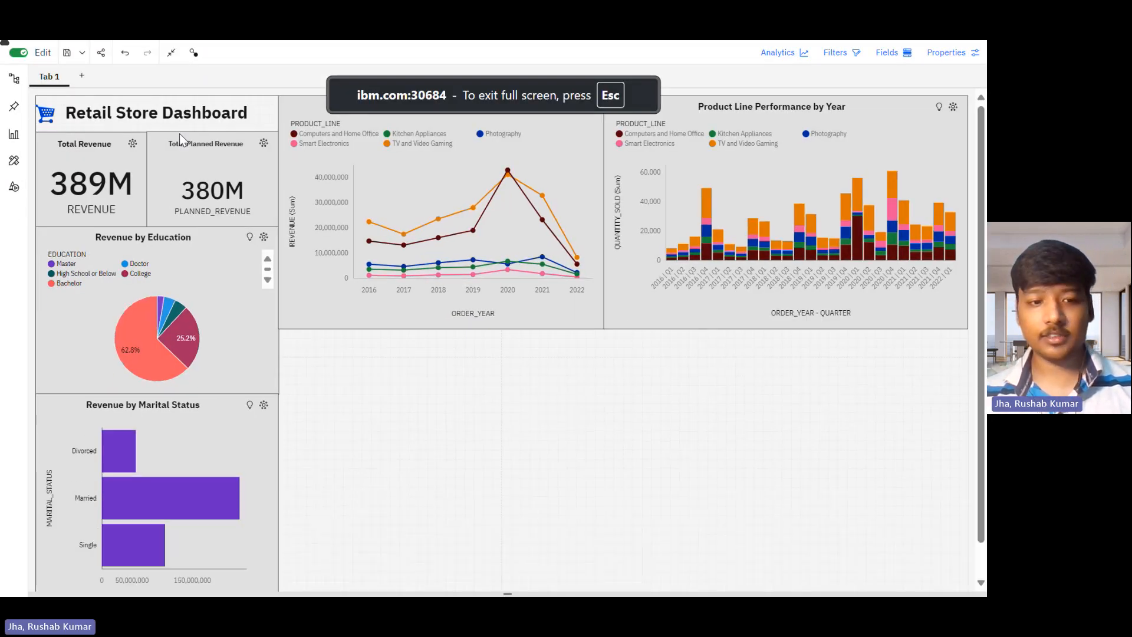
{"action": "key", "text": "Escape"}
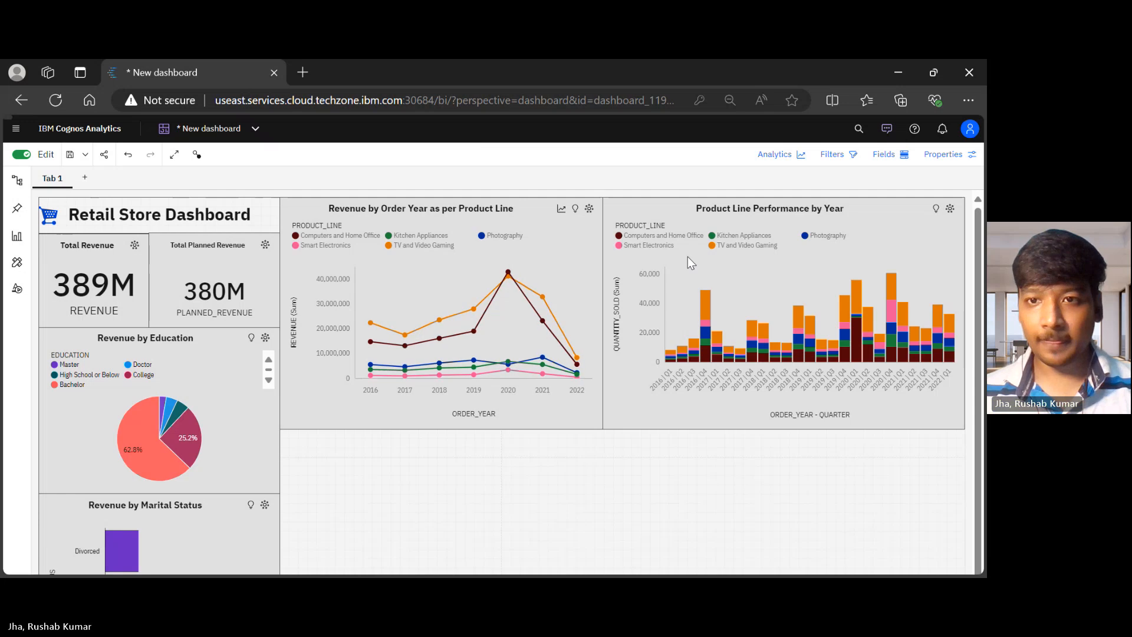
Filter the dashboard by Kitchen Appliances and switch the filter to Photography using the stacked column chart.
{"action": "left_click", "coordinate": [789, 198]}
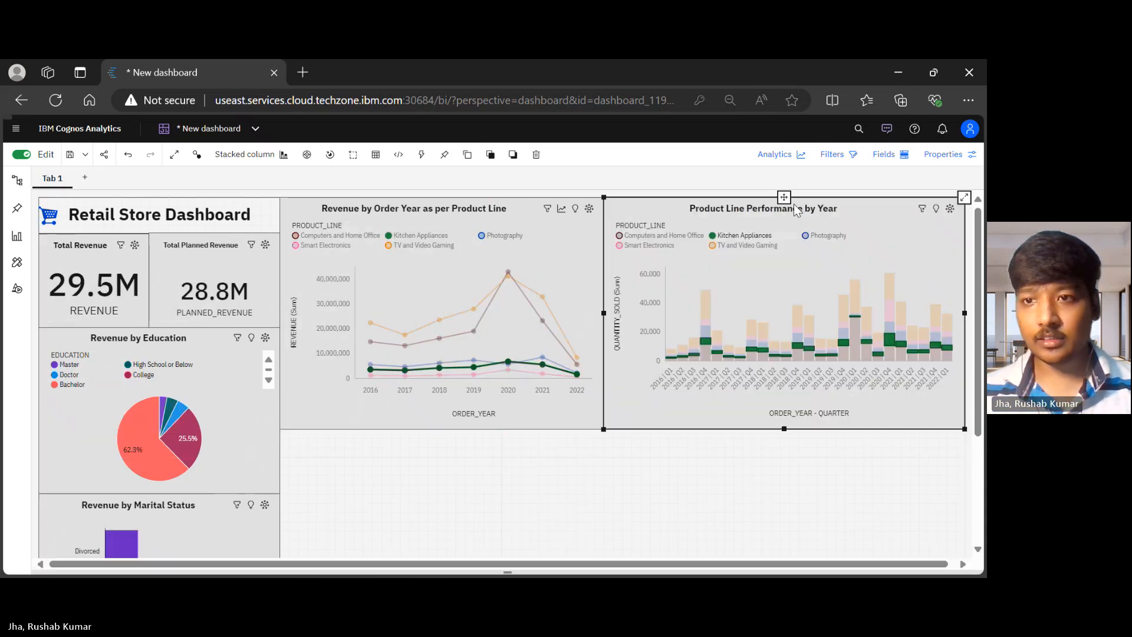
{"action": "left_click", "coordinate": [785, 363]}
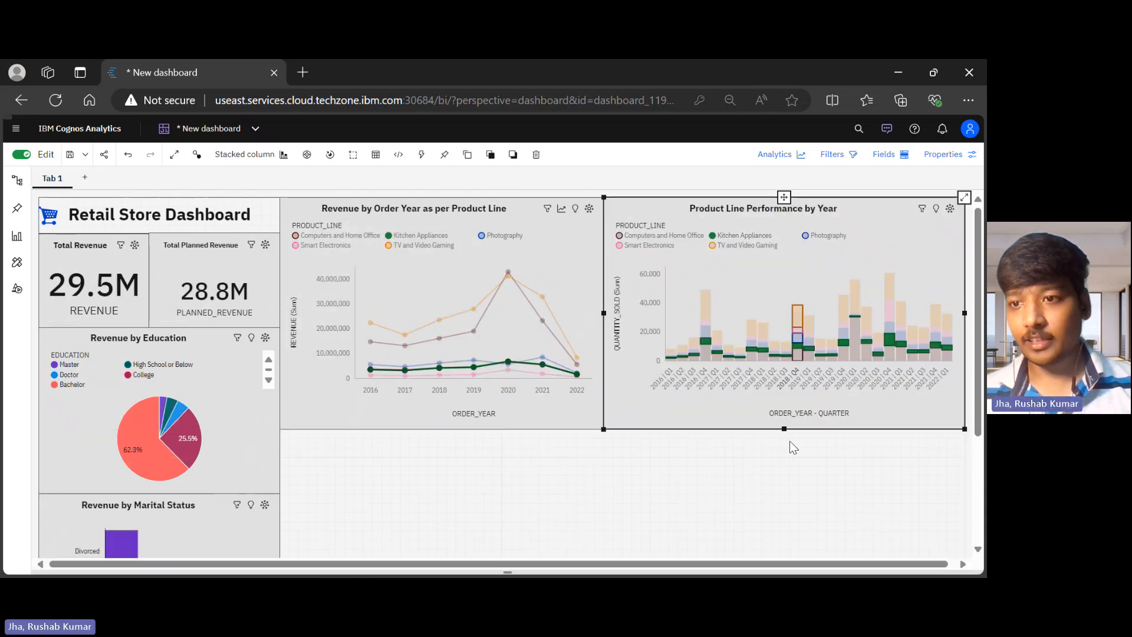
{"action": "left_click", "coordinate": [791, 477]}
{"action": "scroll", "coordinate": [976, 488], "scroll_direction": "down", "scroll_amount": 1}
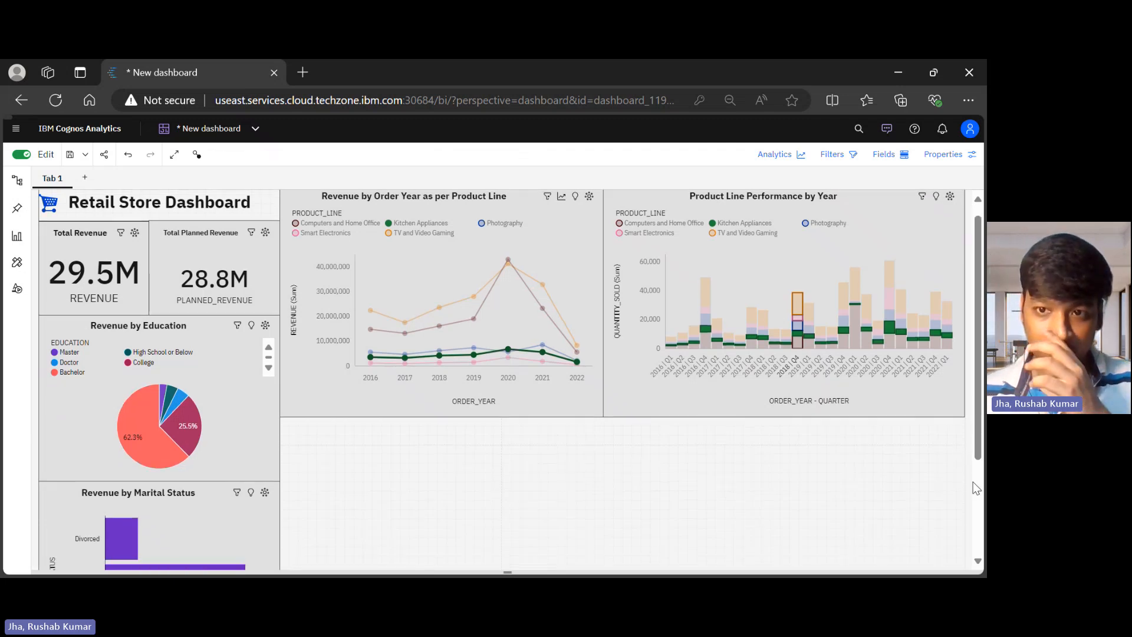
{"action": "left_click", "coordinate": [874, 236]}
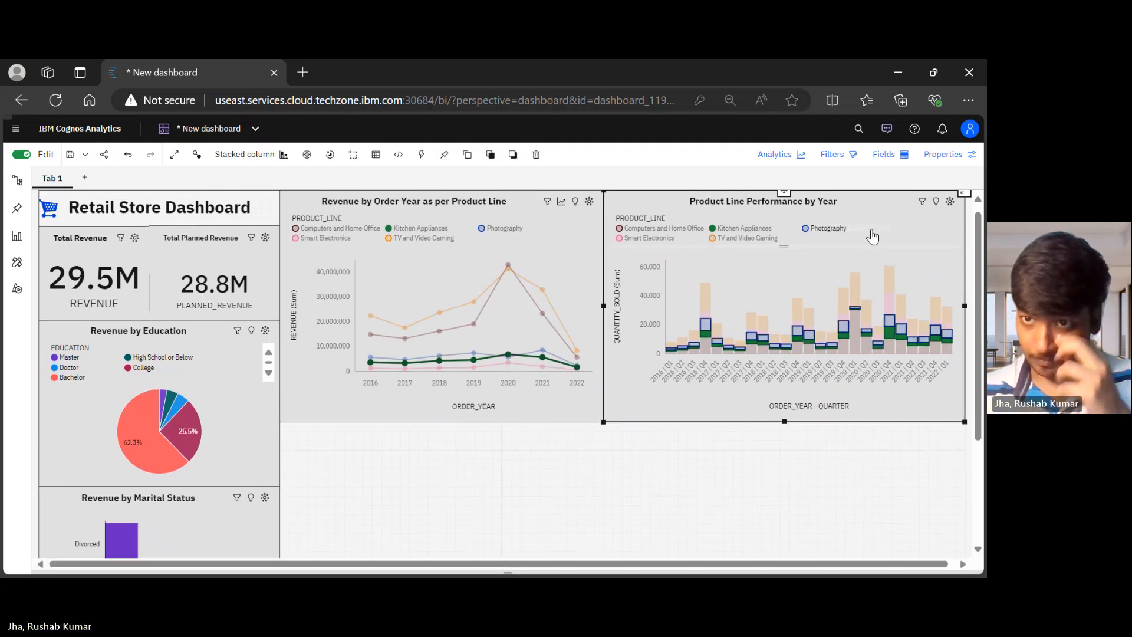
Clear the Photography filter from the dashboard using the stacked column chart.
{"action": "double_click", "coordinate": [900, 204]}
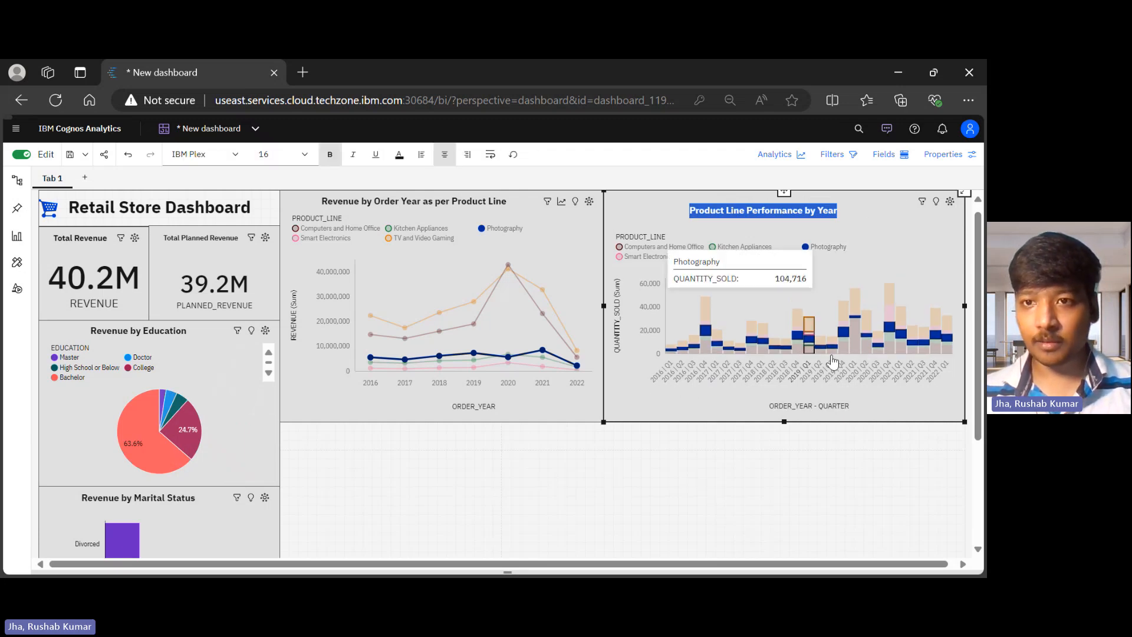
{"action": "left_click", "coordinate": [883, 206]}
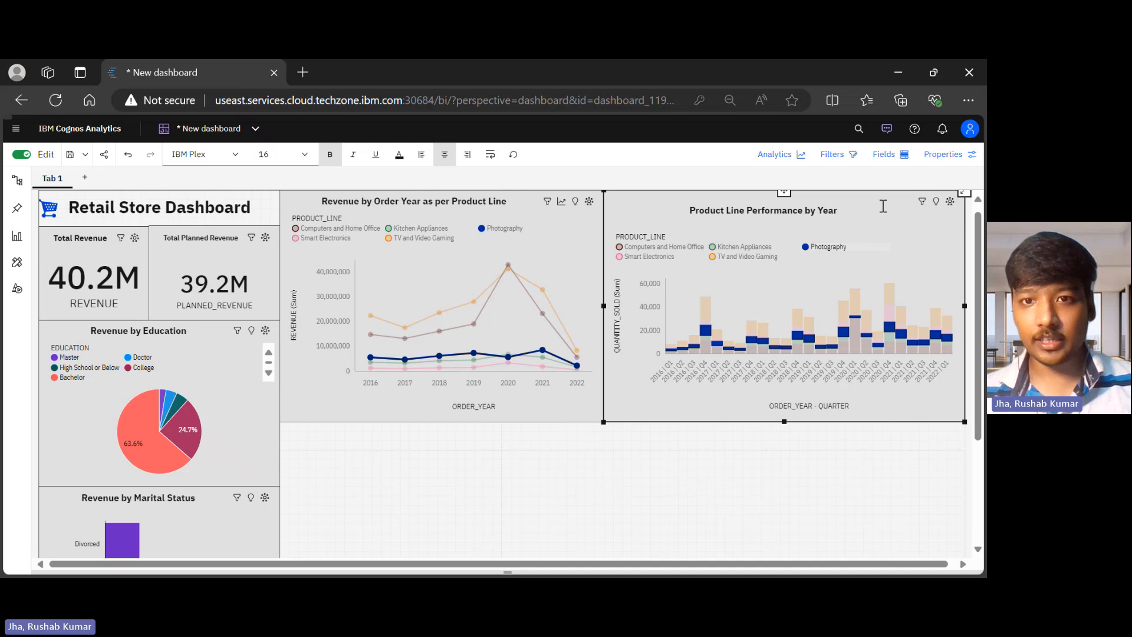
{"action": "left_click", "coordinate": [750, 520]}
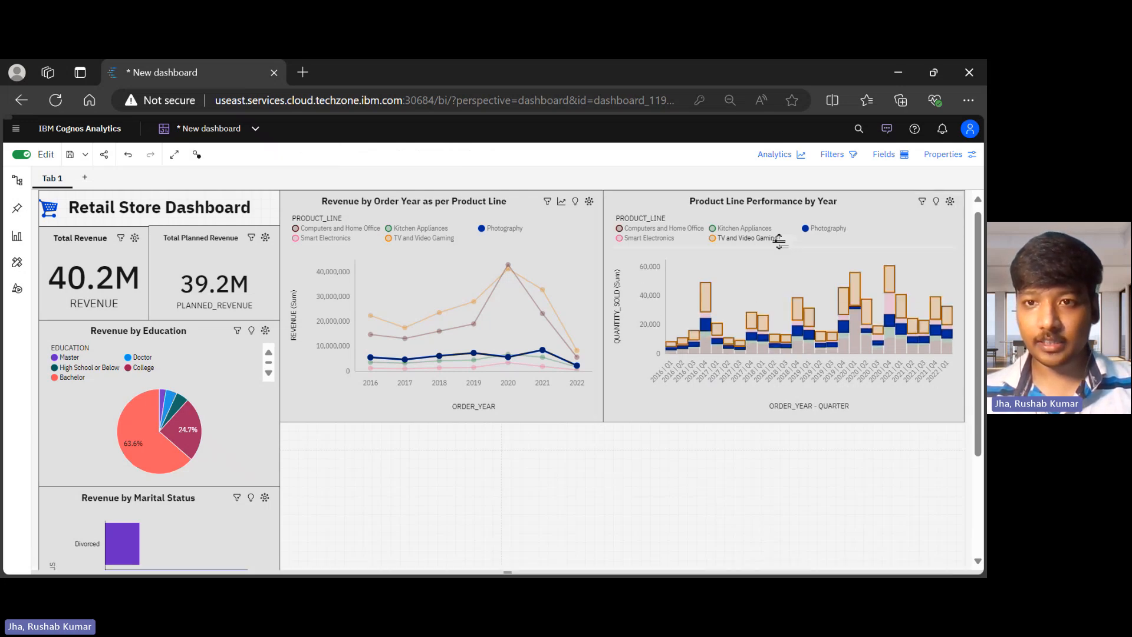
{"action": "left_click", "coordinate": [897, 228]}
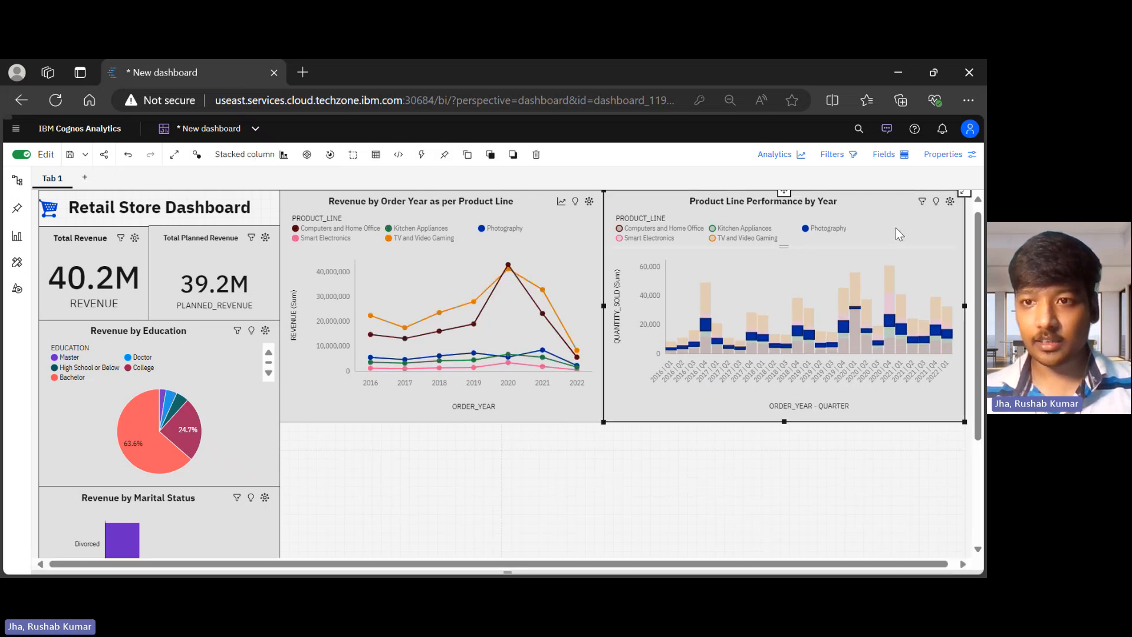
{"action": "left_click", "coordinate": [713, 357]}
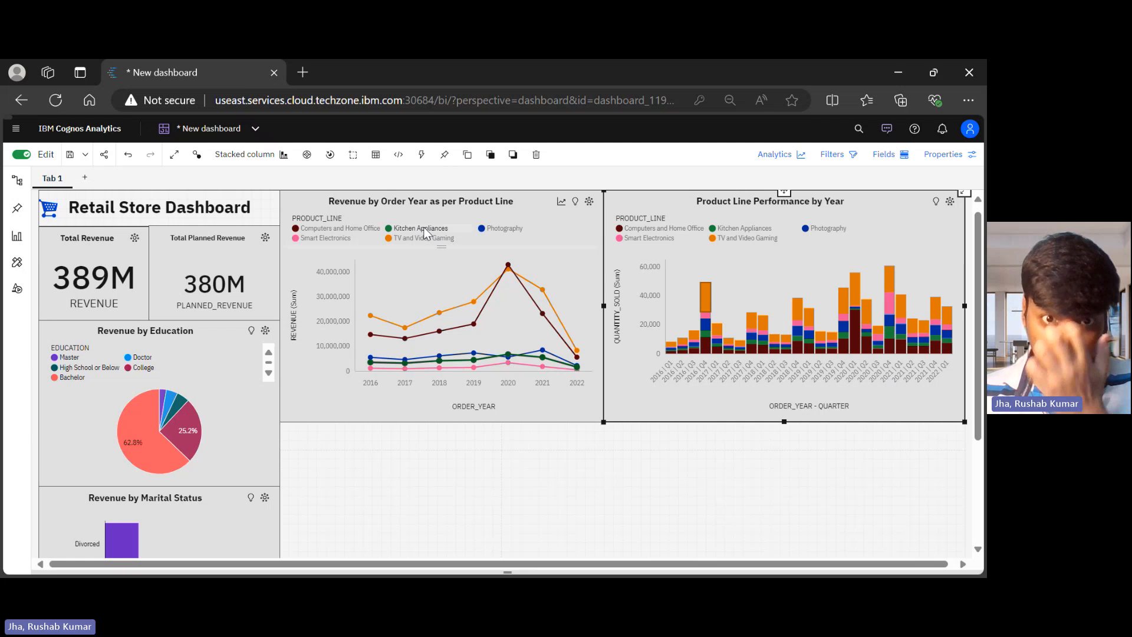
{"action": "scroll", "coordinate": [625, 431], "scroll_direction": "down", "scroll_amount": 2}
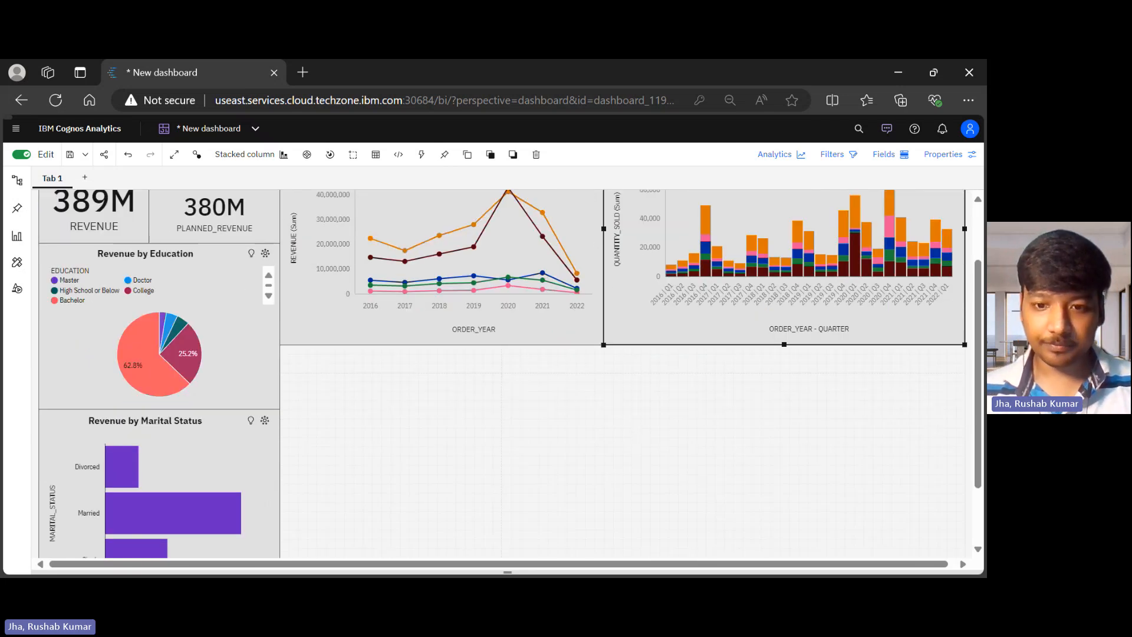
{"action": "scroll", "coordinate": [794, 459], "scroll_direction": "up", "scroll_amount": 2}
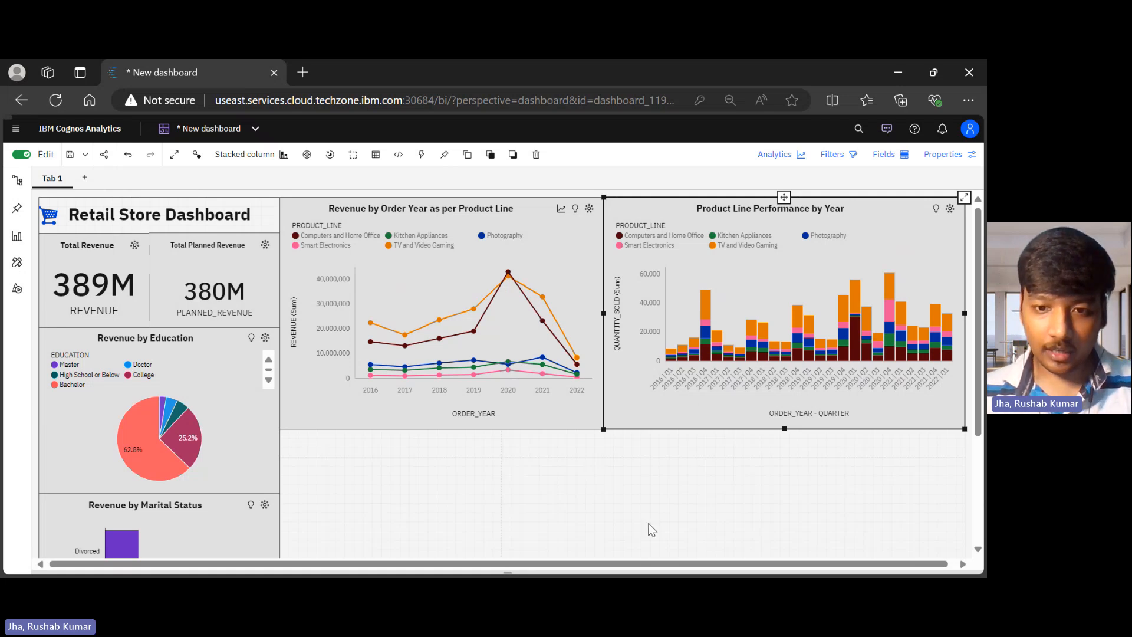
{"action": "scroll", "coordinate": [649, 528], "scroll_direction": "down", "scroll_amount": 3}
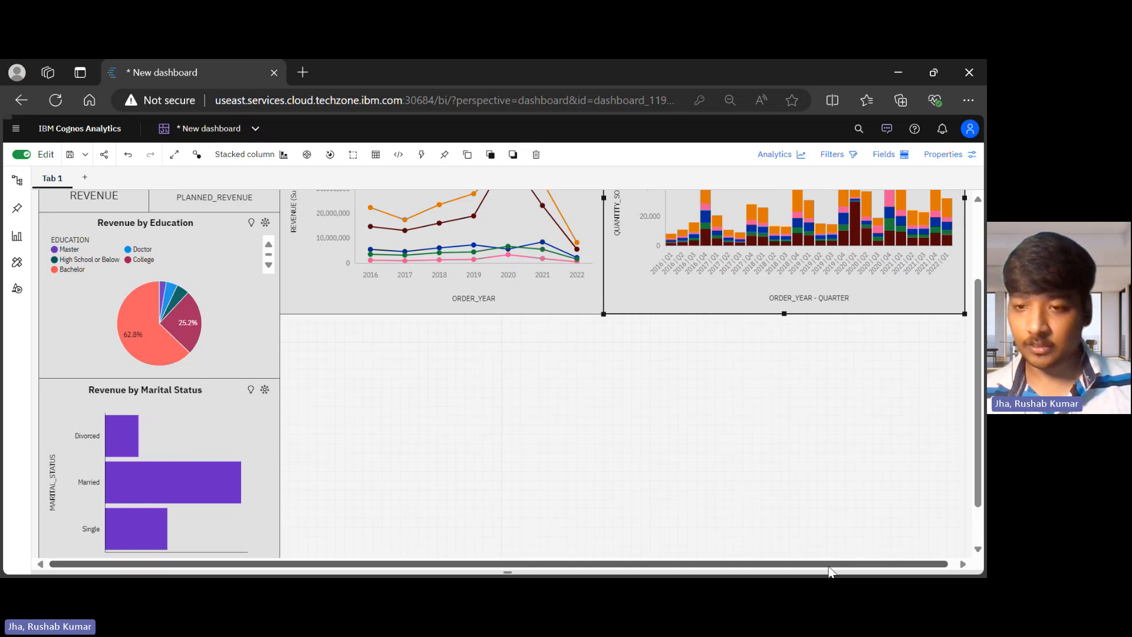
{"action": "left_click_drag", "start_coordinate": [830, 567], "coordinate": [898, 566]}
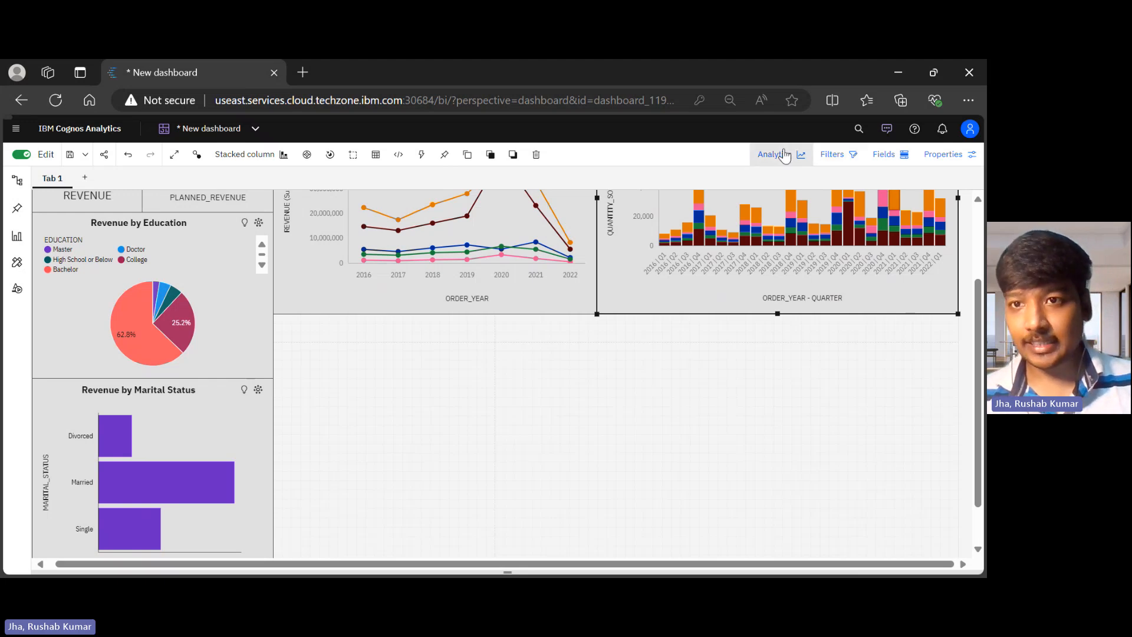
Ask the Assistant for "Quantity sold by product line by coupon response" from CUSTOMER_SUMMARY.csv.
{"action": "left_click", "coordinate": [897, 130]}
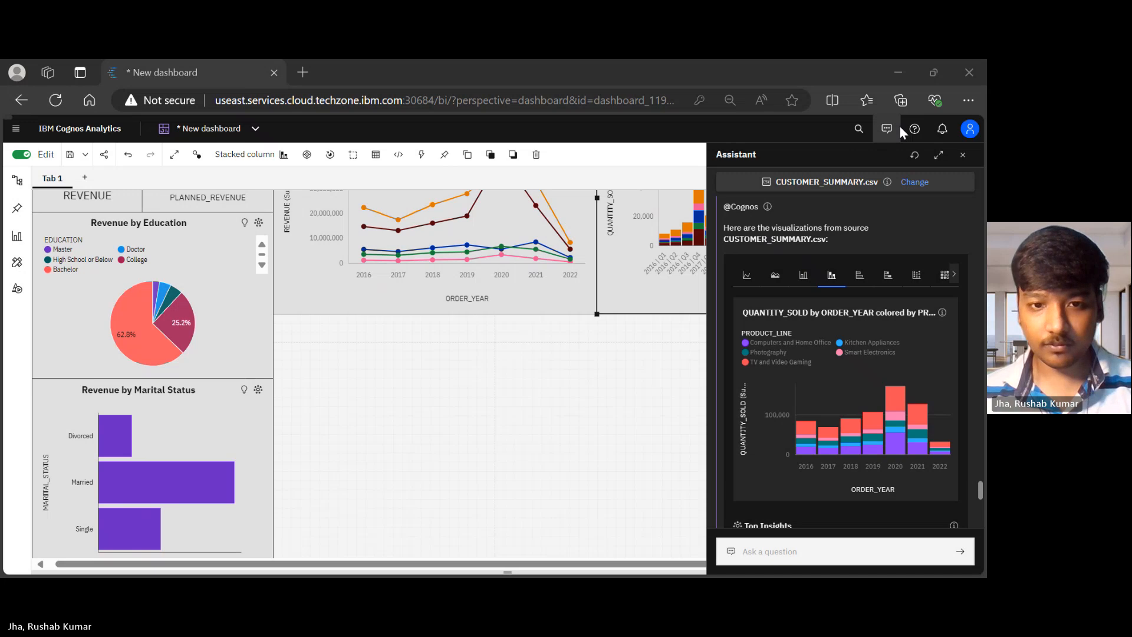
{"action": "left_click", "coordinate": [777, 559]}
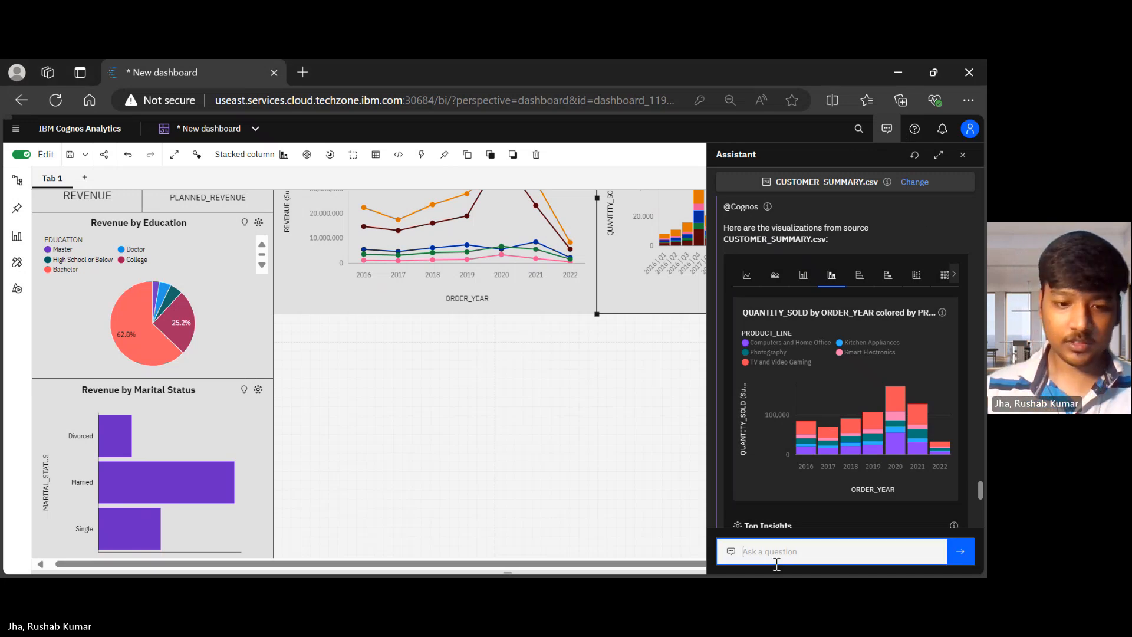
{"action": "type", "text": "Quantity so"}
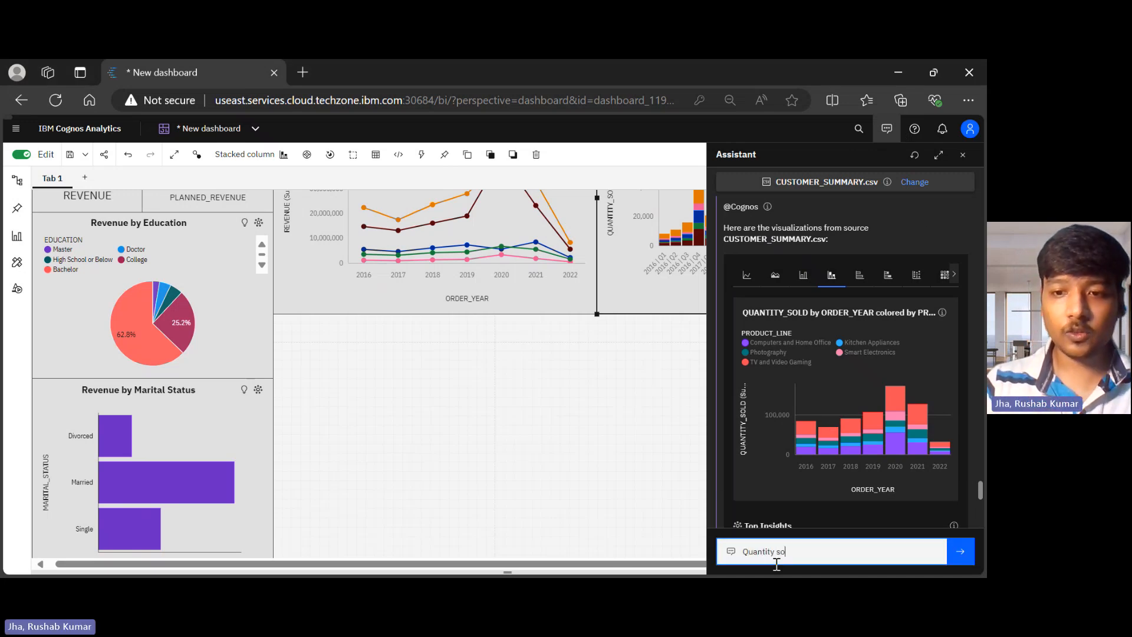
{"action": "type", "text": "ld by"}
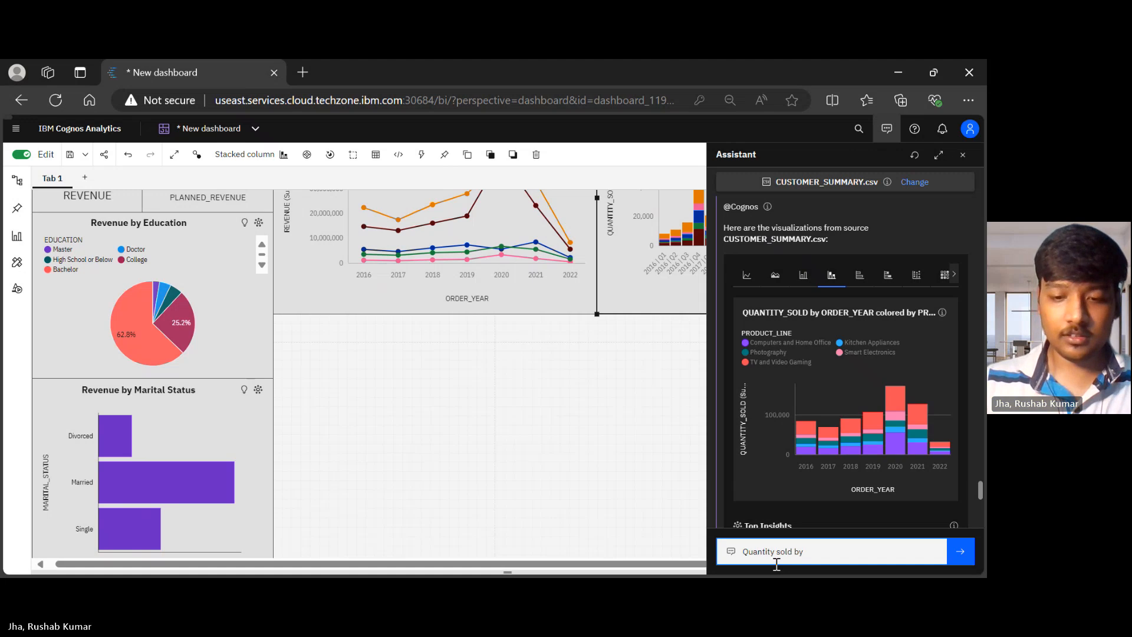
{"action": "type", "text": " product lin"}
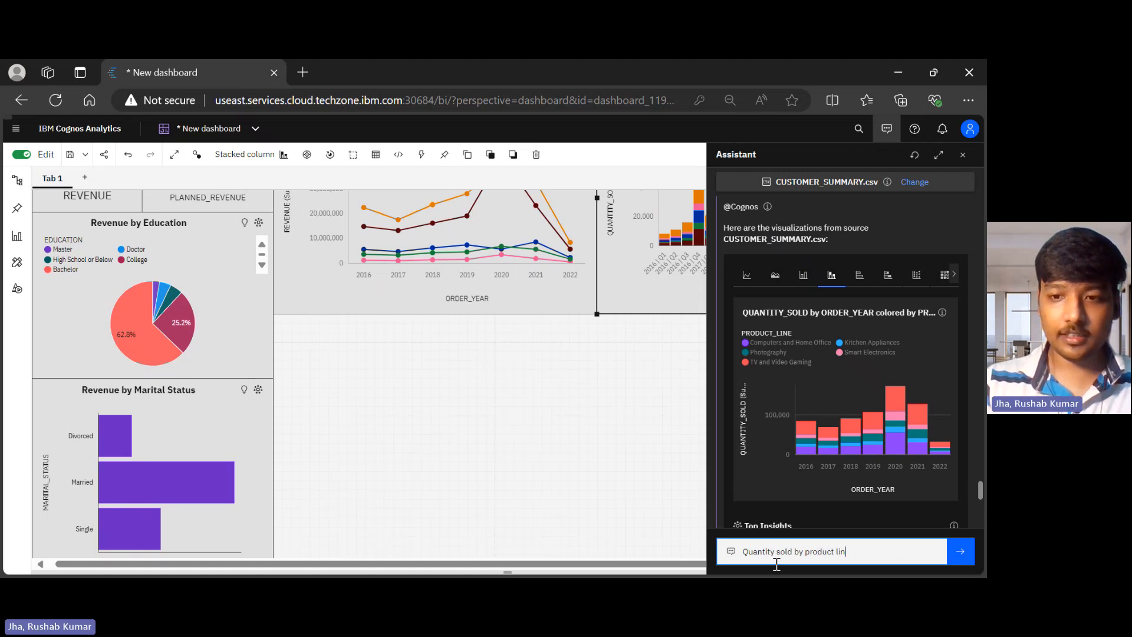
{"action": "type", "text": "e by coup"}
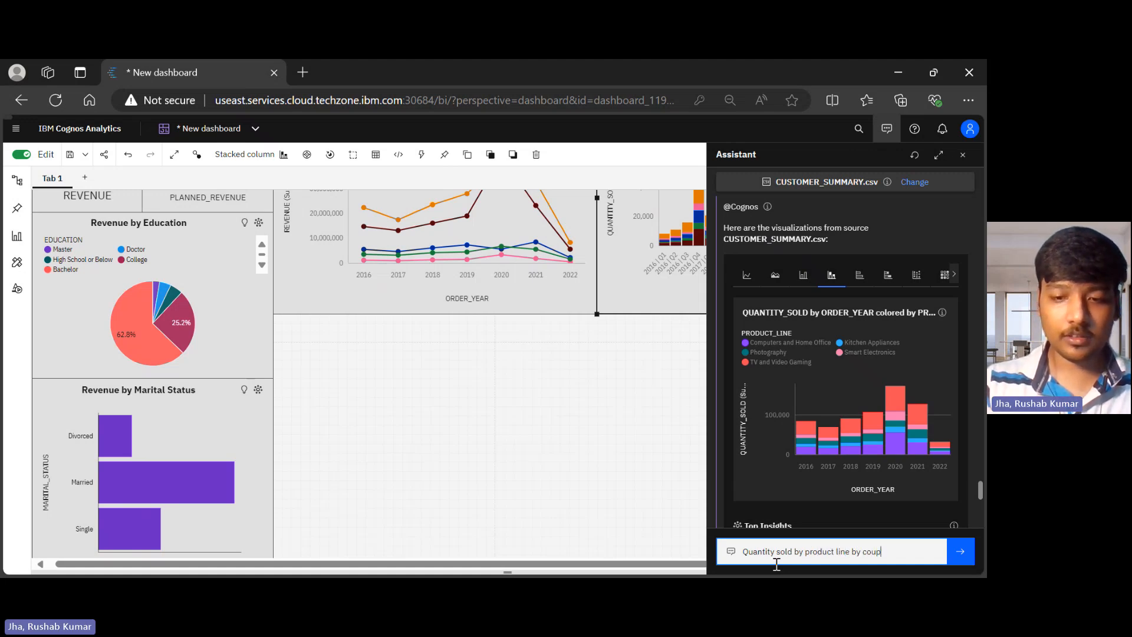
{"action": "type", "text": "on "}
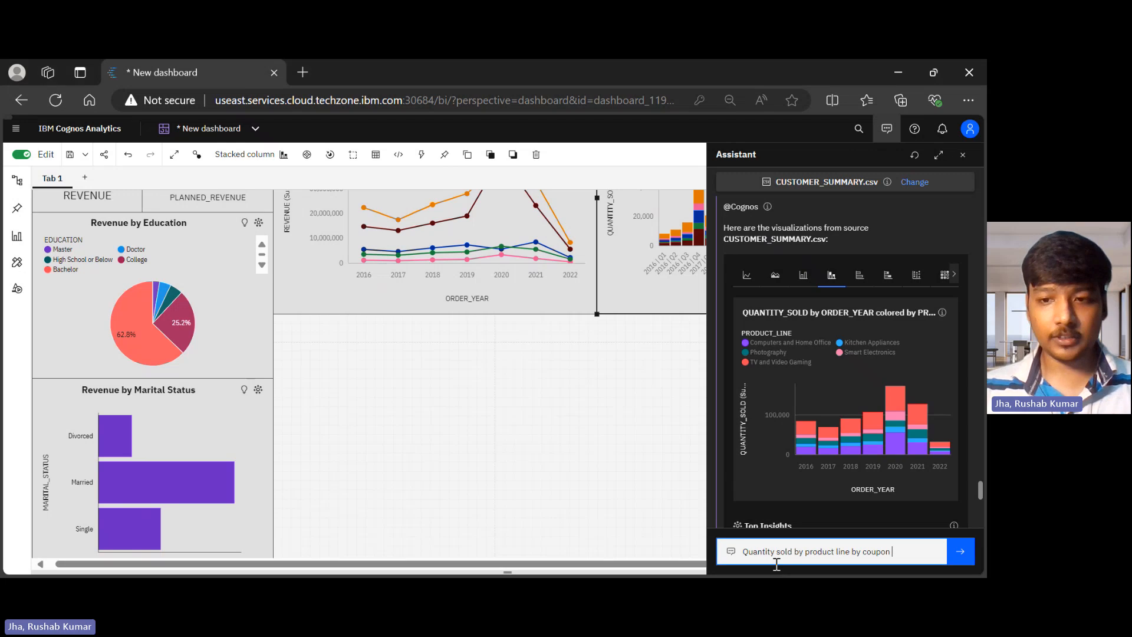
{"action": "type", "text": "respo"}
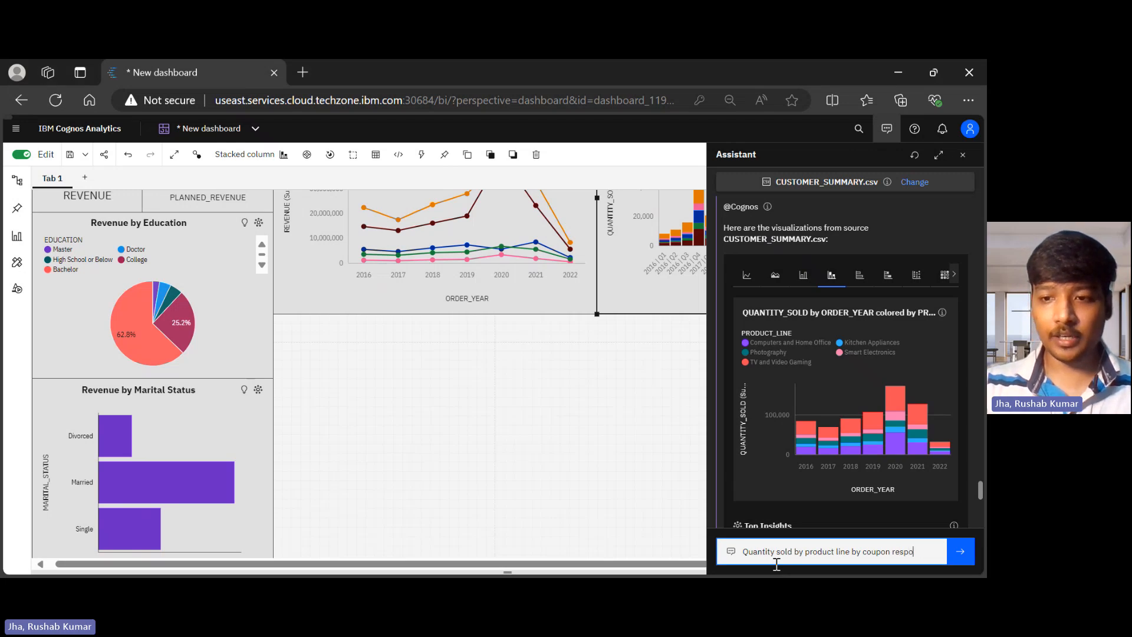
{"action": "type", "text": "nse"}
{"action": "key", "text": "Return"}
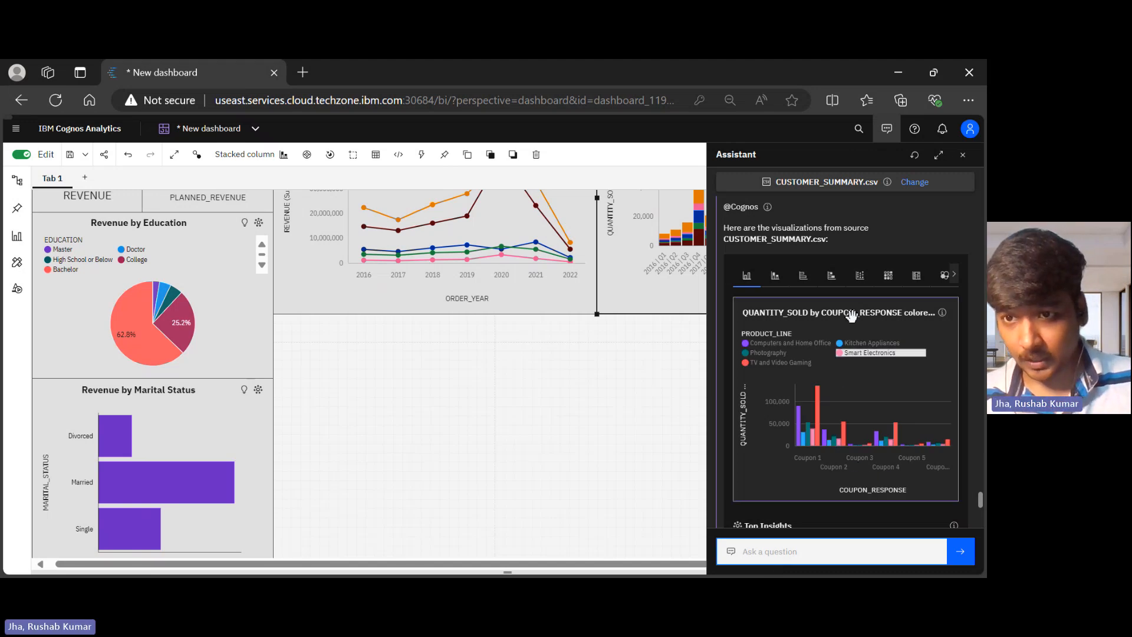
Choose the stacked bar version of the suggested chart, place it below the line chart and close the Assistant.
{"action": "left_click", "coordinate": [833, 277]}
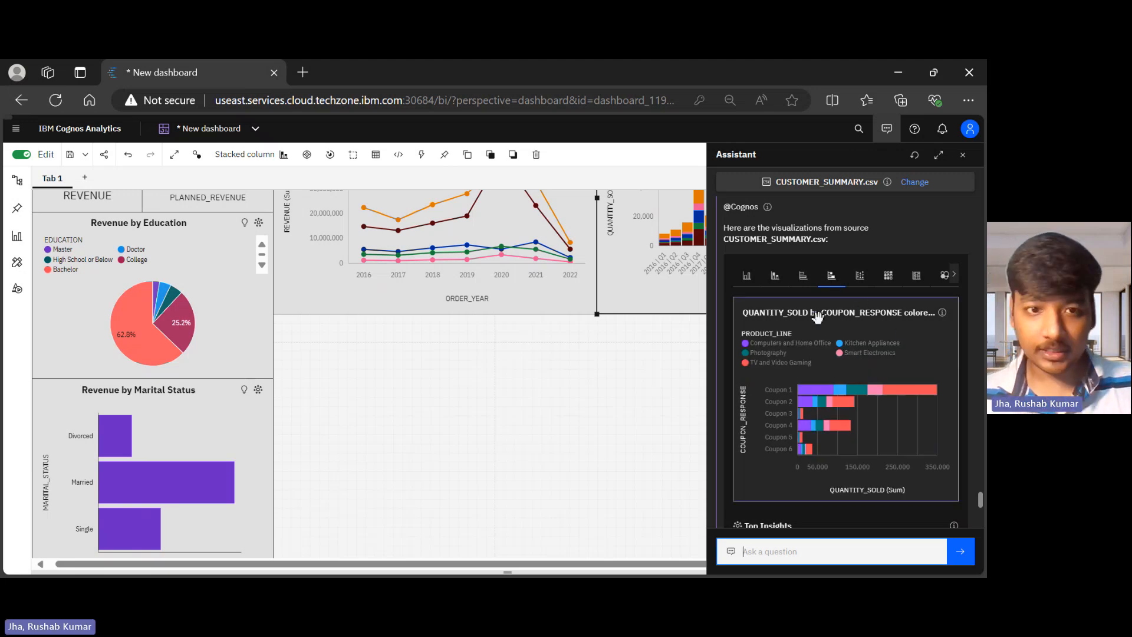
{"action": "left_click_drag", "start_coordinate": [817, 317], "coordinate": [397, 314]}
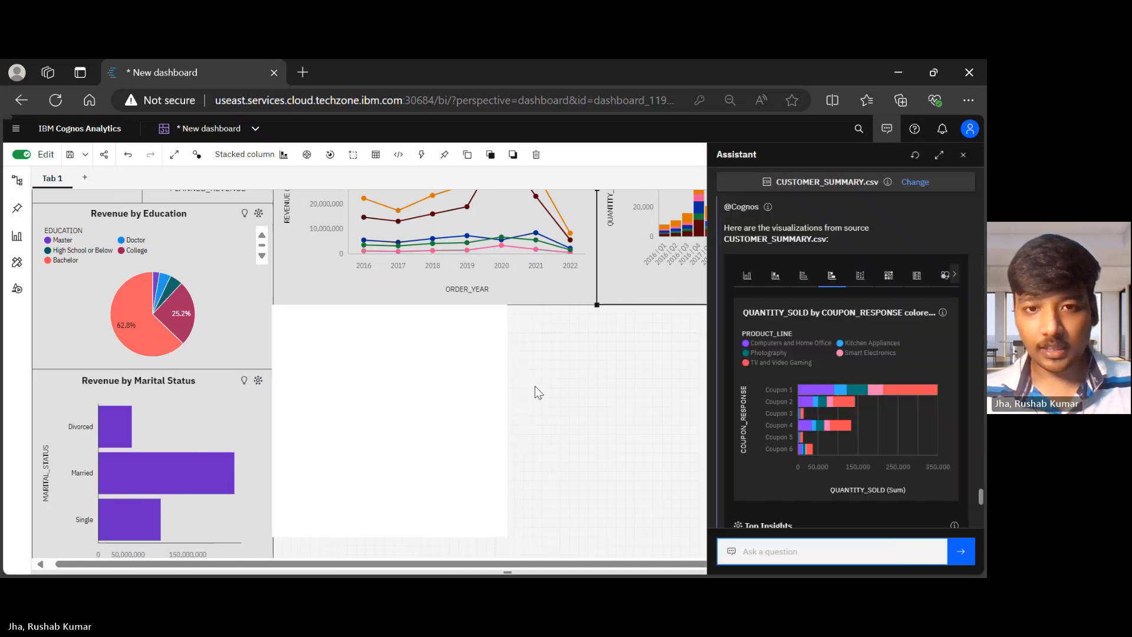
{"action": "left_click", "coordinate": [887, 129]}
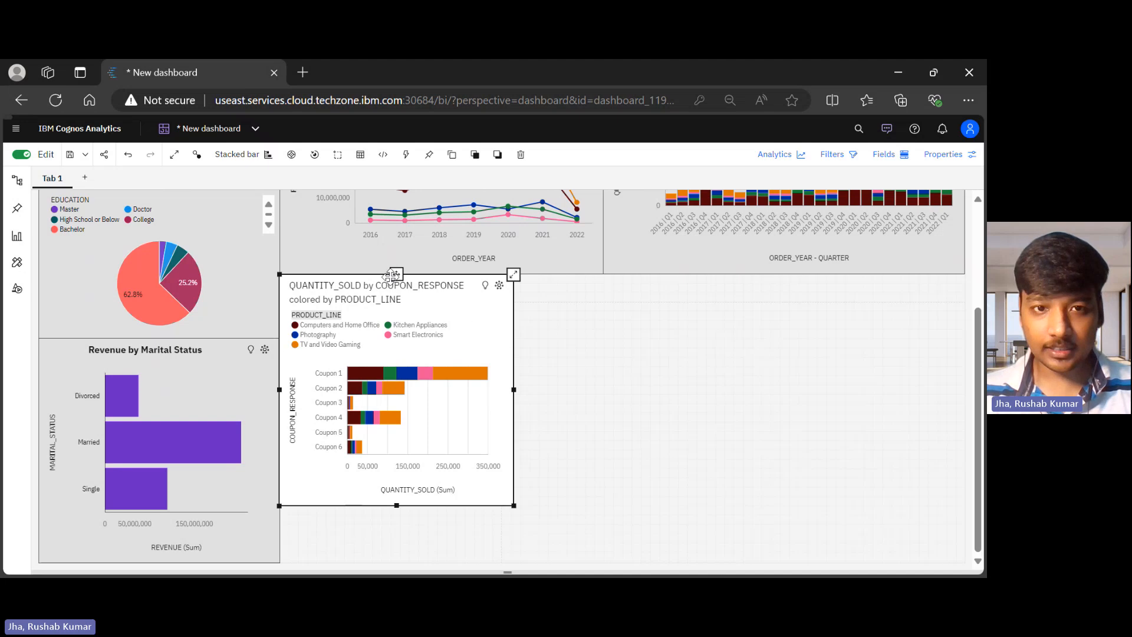
Resize the coupon response chart to the line chart's width and the marital status chart's lower edge, leaving a gap above it.
{"action": "left_click_drag", "start_coordinate": [394, 274], "coordinate": [398, 289]}
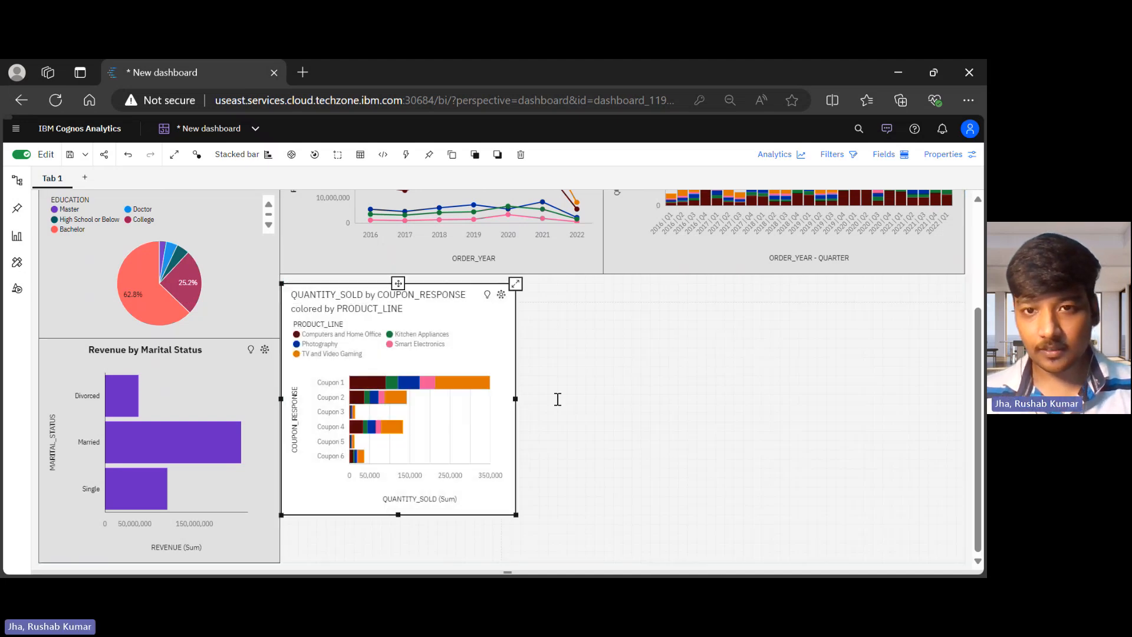
{"action": "left_click_drag", "start_coordinate": [558, 399], "coordinate": [604, 399]}
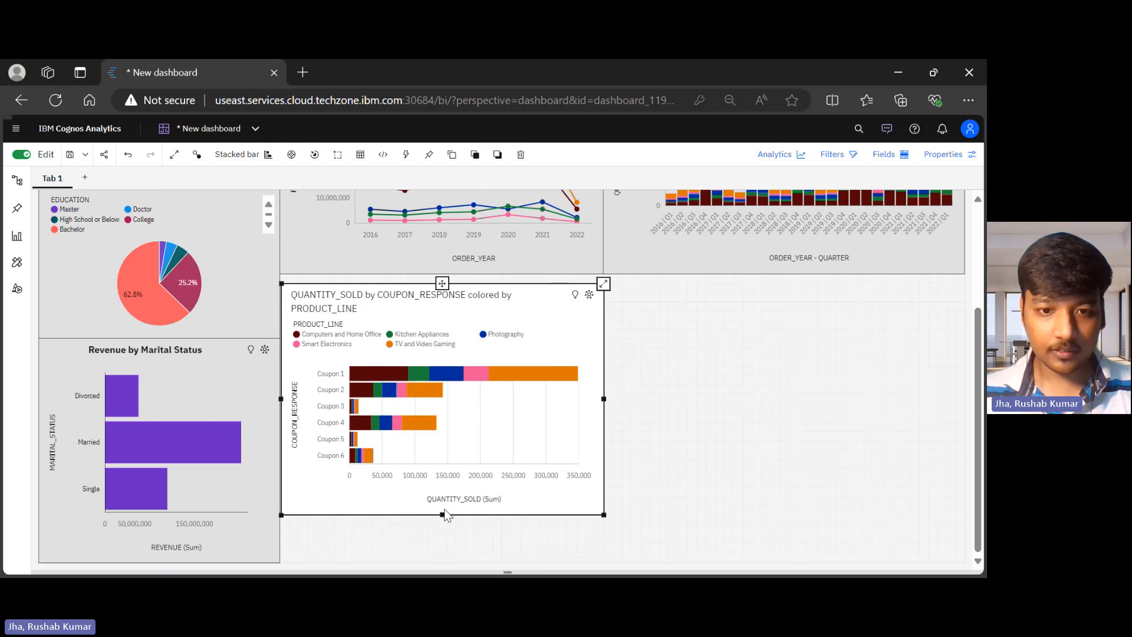
{"action": "left_click_drag", "start_coordinate": [443, 515], "coordinate": [444, 567]}
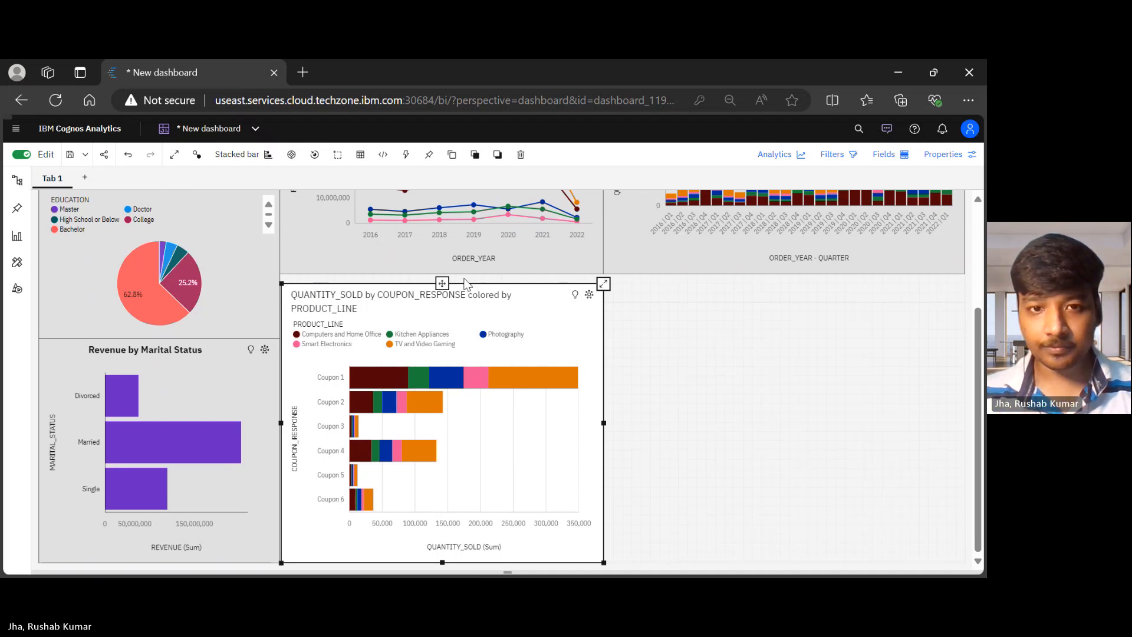
{"action": "mouse_move", "coordinate": [282, 285]}
{"action": "left_mouse_down"}
{"action": "mouse_move", "coordinate": [273, 299]}
{"action": "mouse_move", "coordinate": [287, 303]}
{"action": "left_mouse_up"}
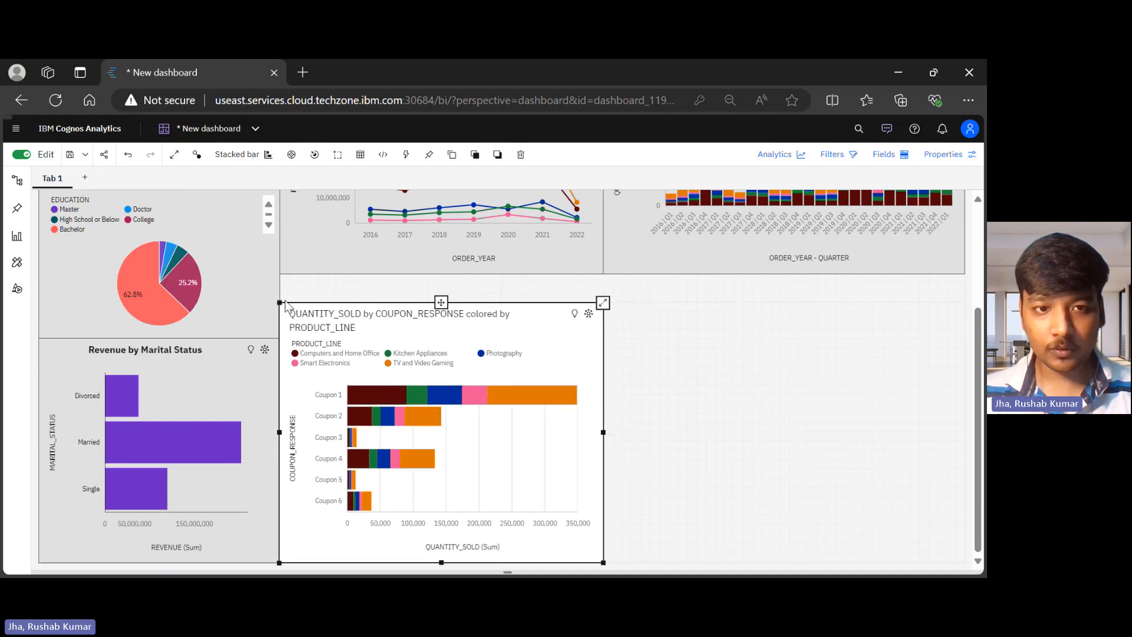
Extend the line chart and the stacked column chart downward to the coupon response chart's upper edge.
{"action": "left_click", "coordinate": [438, 226]}
{"action": "left_click_drag", "start_coordinate": [442, 423], "coordinate": [443, 450]}
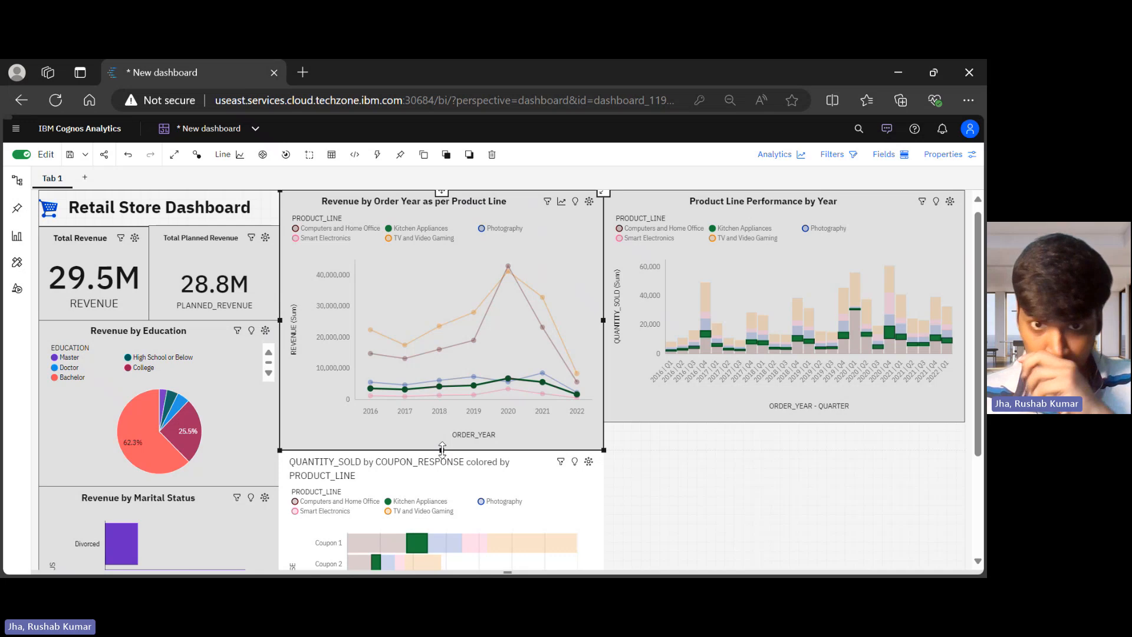
{"action": "left_click", "coordinate": [699, 419]}
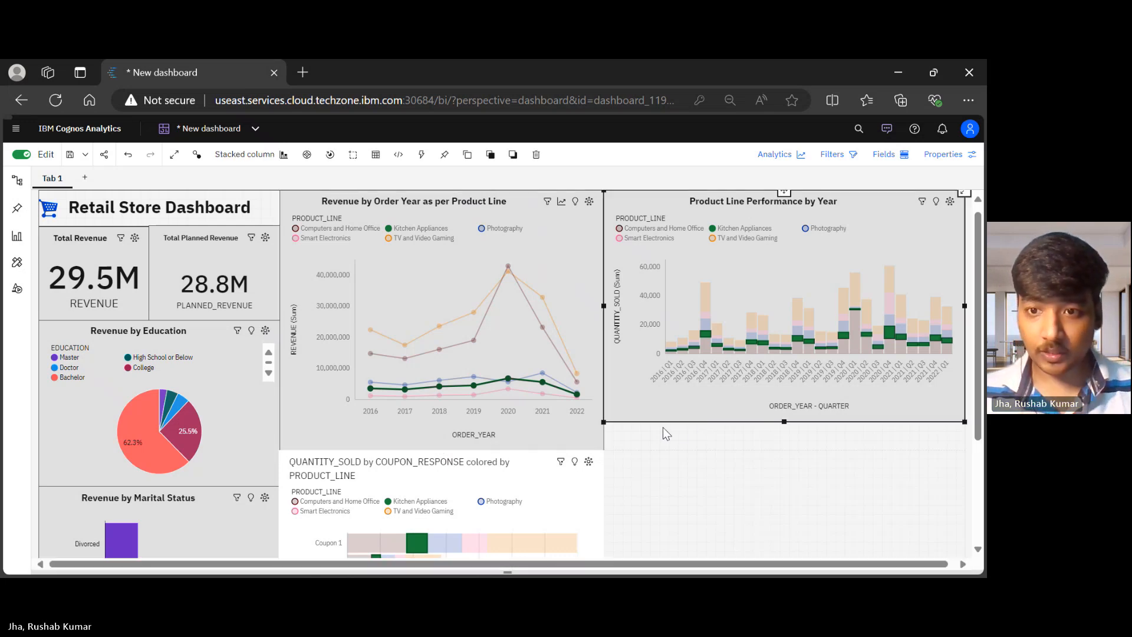
{"action": "left_click_drag", "start_coordinate": [785, 422], "coordinate": [786, 450]}
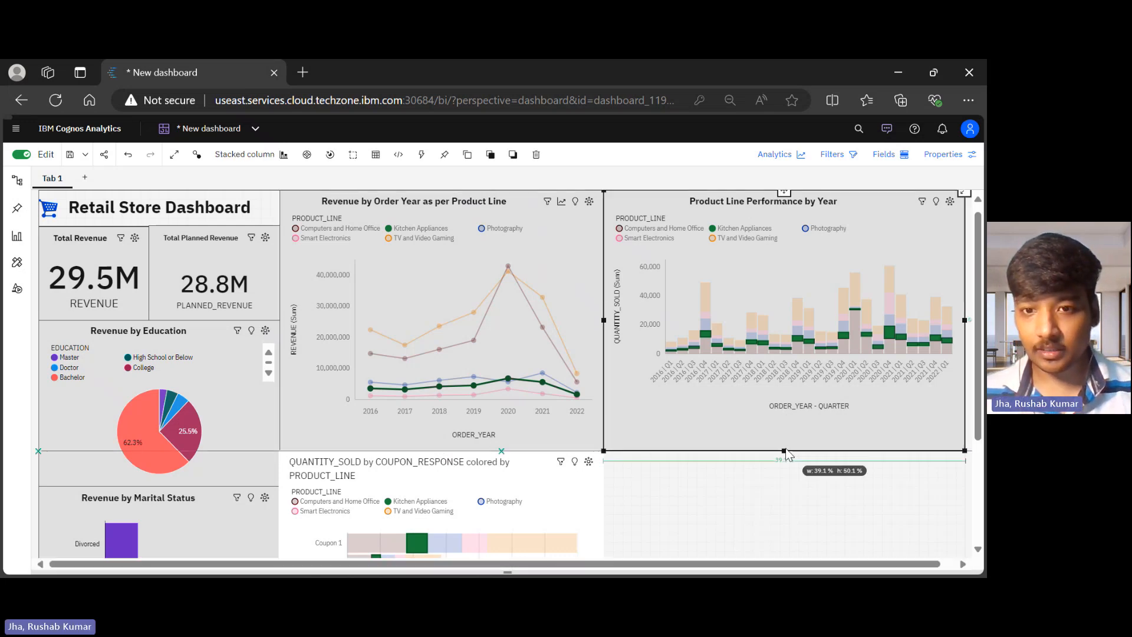
{"action": "left_click", "coordinate": [864, 498]}
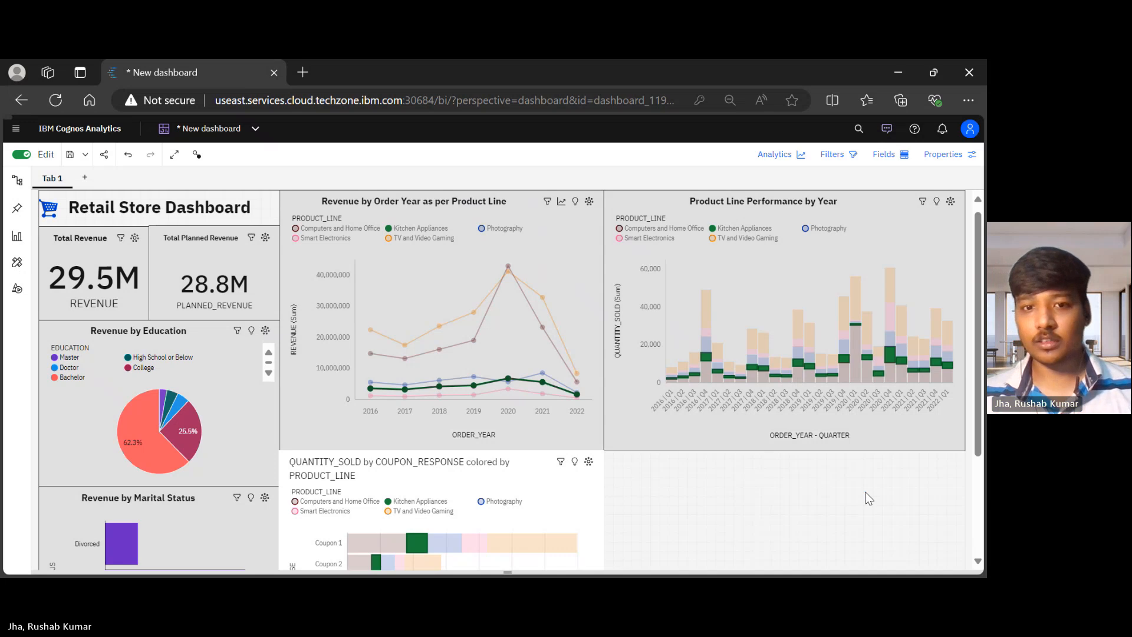
Select the coupon response chart and clear the Kitchen Appliances filter from the dashboard.
{"action": "scroll", "coordinate": [865, 497], "scroll_direction": "down", "scroll_amount": 2}
{"action": "left_click", "coordinate": [580, 460]}
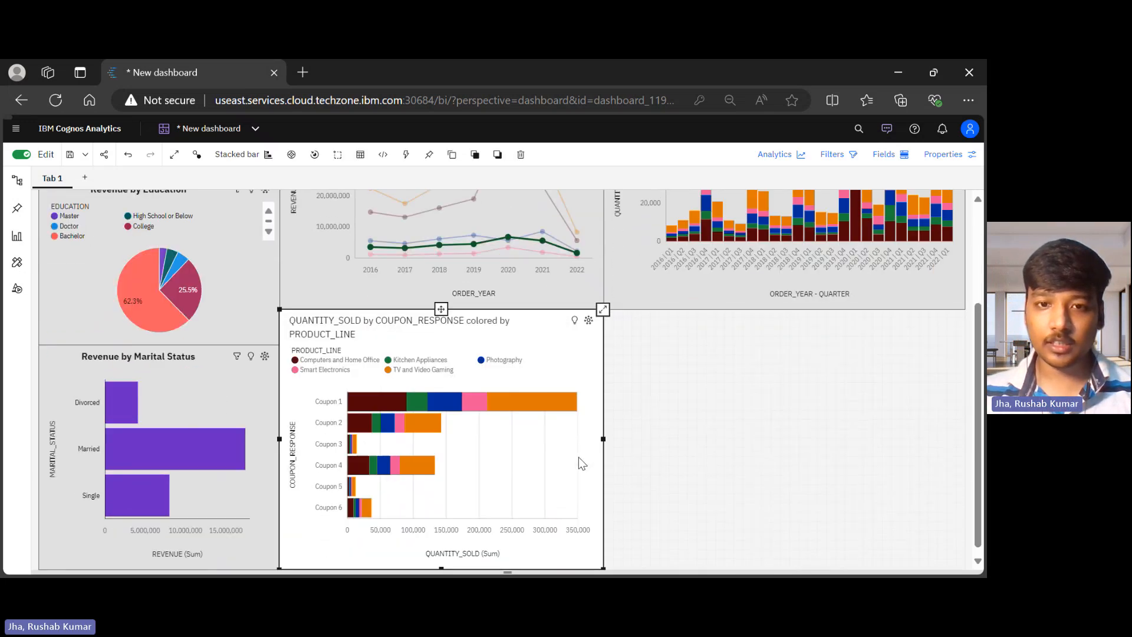
{"action": "scroll", "coordinate": [730, 391], "scroll_direction": "up", "scroll_amount": 2}
{"action": "scroll", "coordinate": [730, 391], "scroll_direction": "down", "scroll_amount": 1}
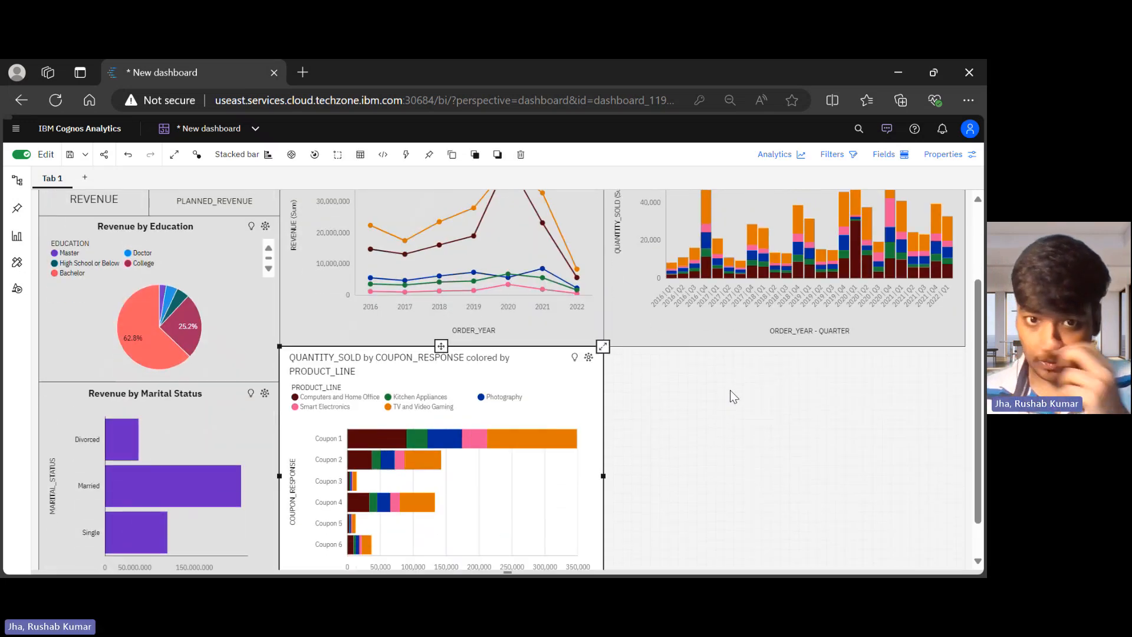
Set the coupon response chart's fill color to #E0E0E0 and its border color to dark gray.
{"action": "left_click", "coordinate": [947, 154]}
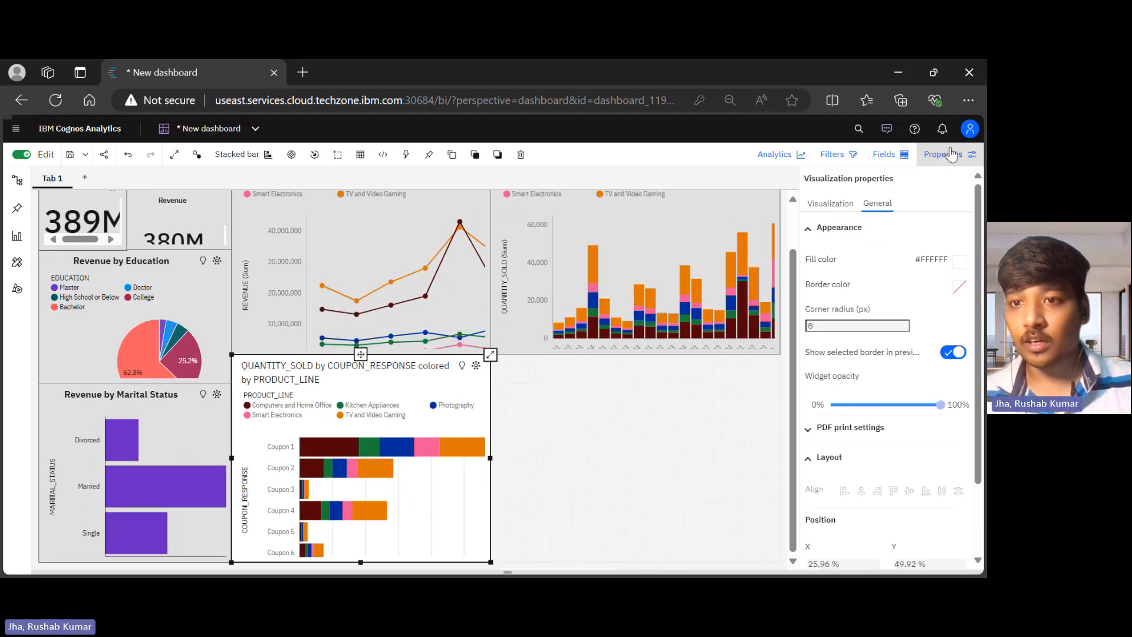
{"action": "left_click", "coordinate": [958, 263]}
{"action": "left_click", "coordinate": [878, 289]}
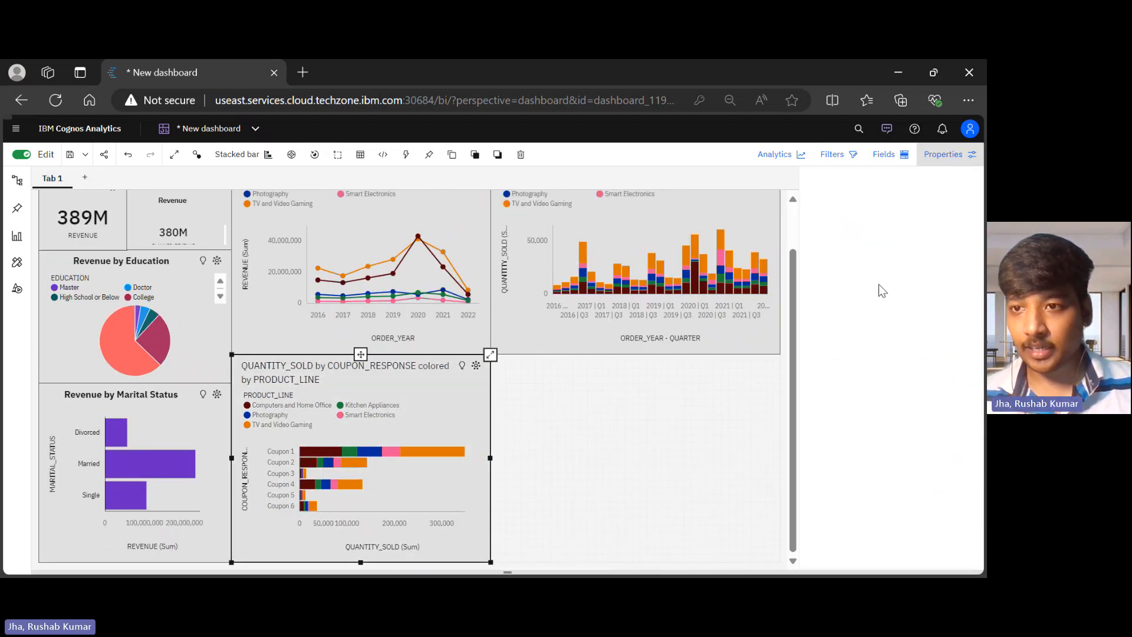
{"action": "left_click", "coordinate": [959, 288]}
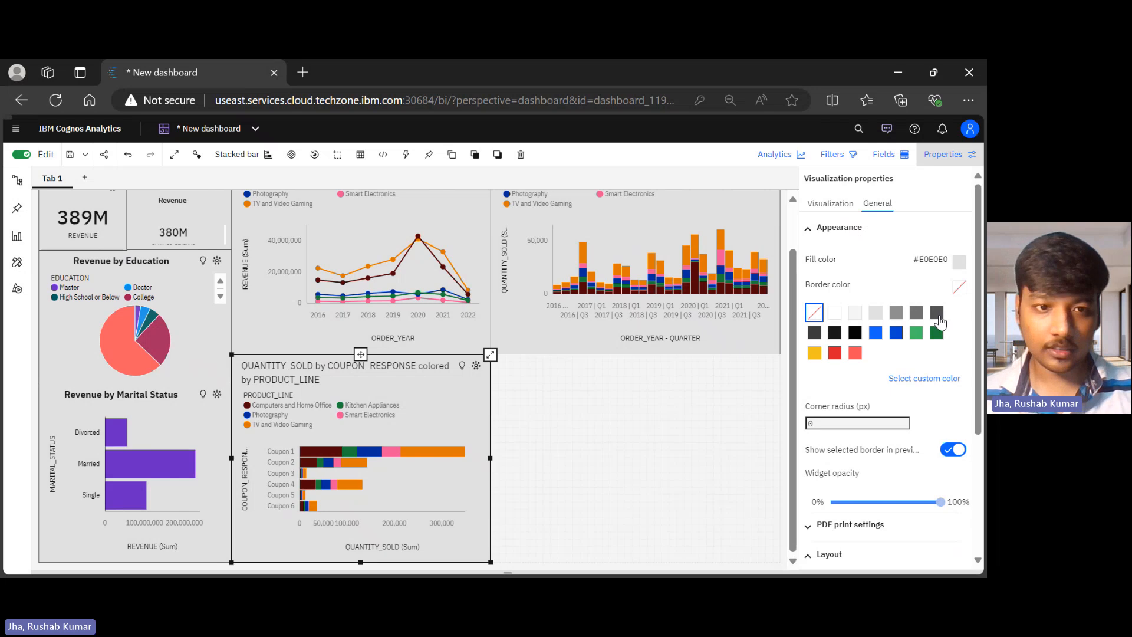
{"action": "left_click", "coordinate": [939, 317]}
Replace the coupon response chart's title with "Marketing Response by Department", correcting the capitalization of "Marketing".
{"action": "double_click", "coordinate": [320, 377]}
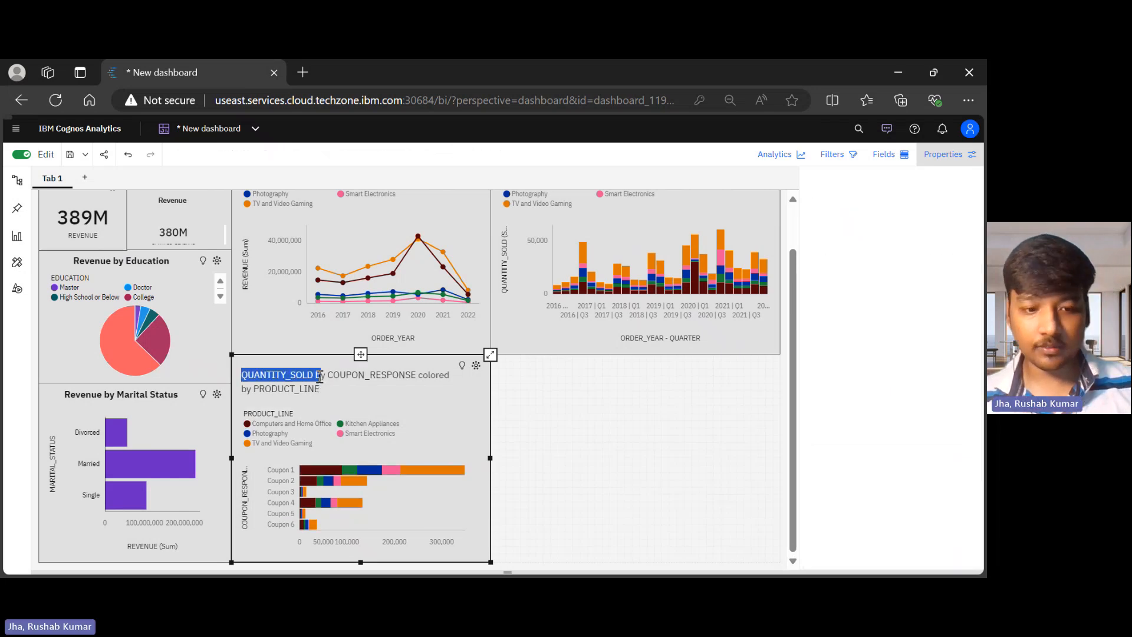
{"action": "left_click_drag", "start_coordinate": [320, 377], "coordinate": [320, 389]}
{"action": "key", "text": "BackSpace"}
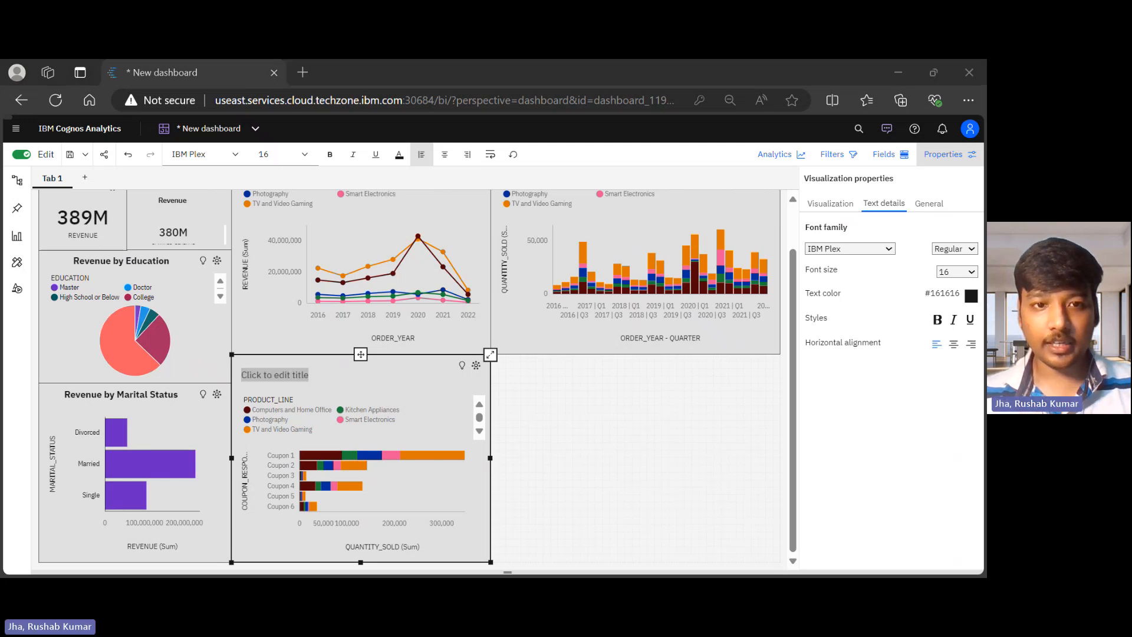
{"action": "double_click", "coordinate": [301, 376]}
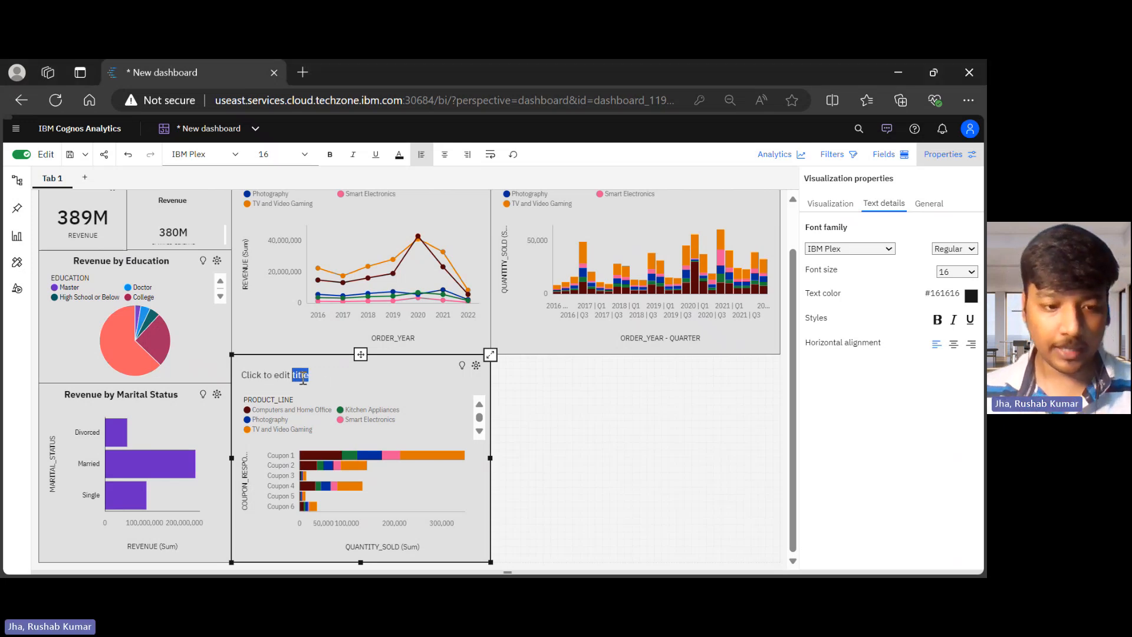
{"action": "triple_click", "coordinate": [303, 377]}
{"action": "type", "text": "MArketing"}
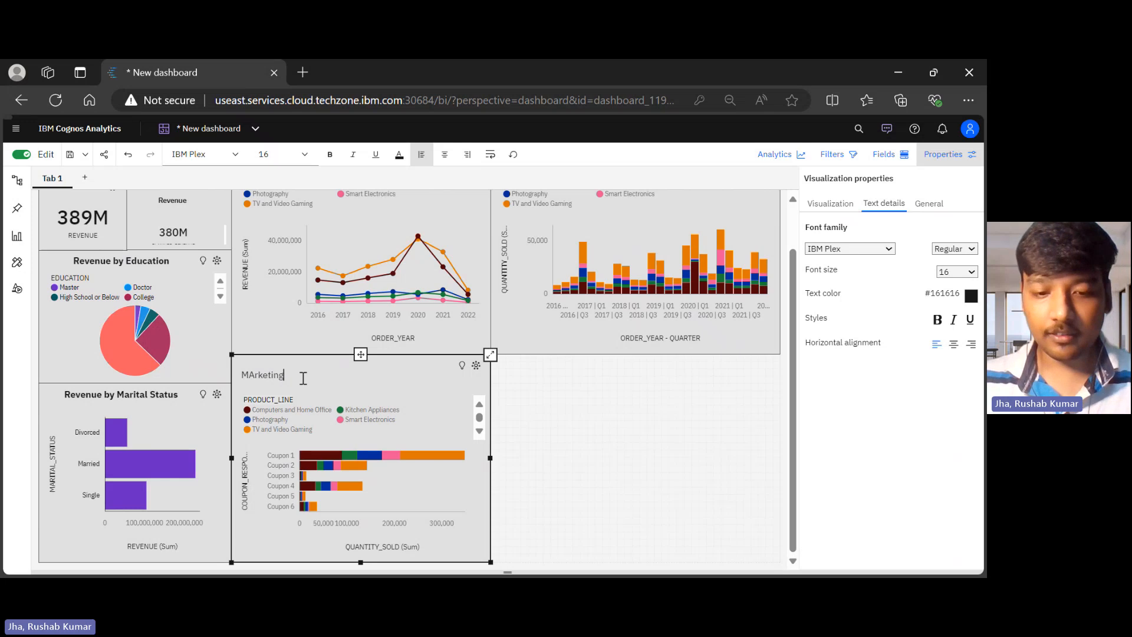
{"action": "type", "text": " Response"}
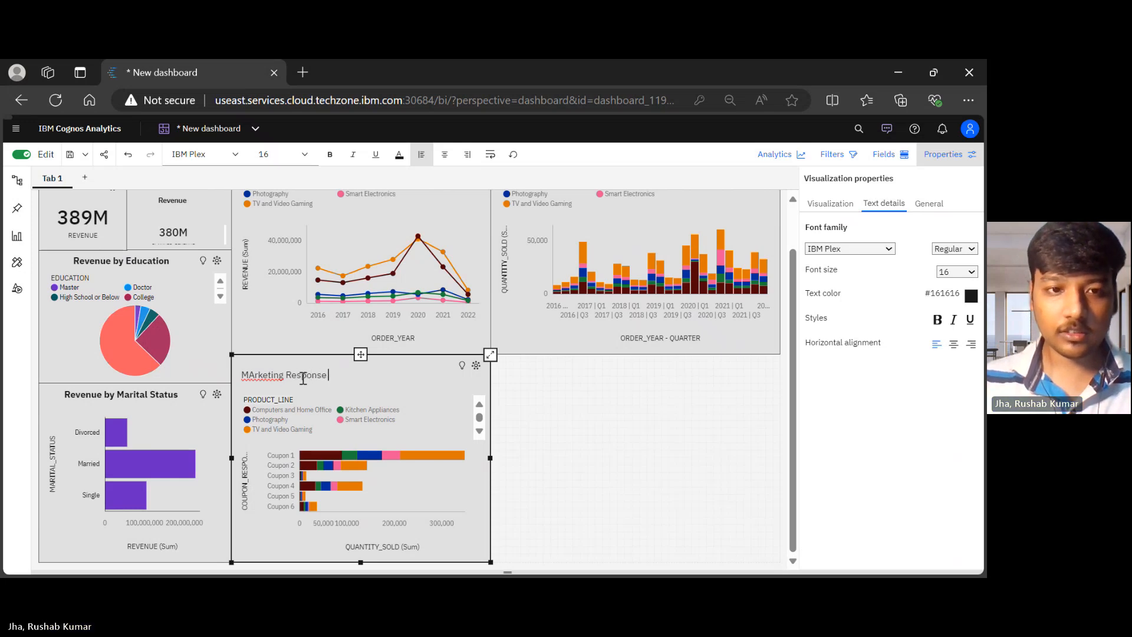
{"action": "right_click", "coordinate": [255, 375]}
{"action": "left_click", "coordinate": [278, 433]}
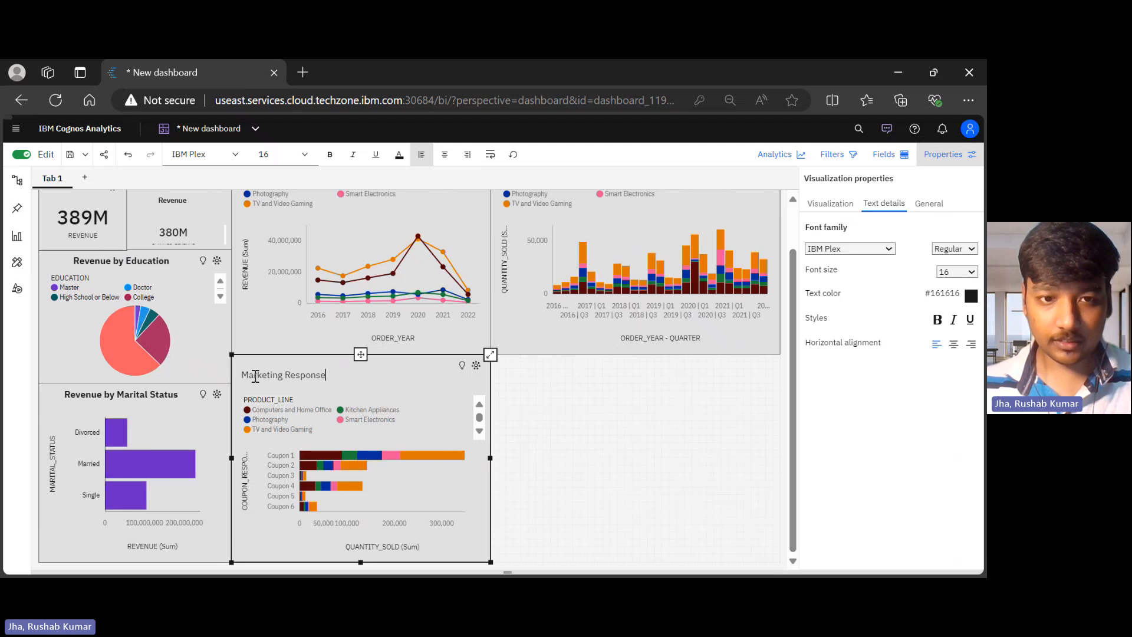
{"action": "type", "text": "by Department of"}
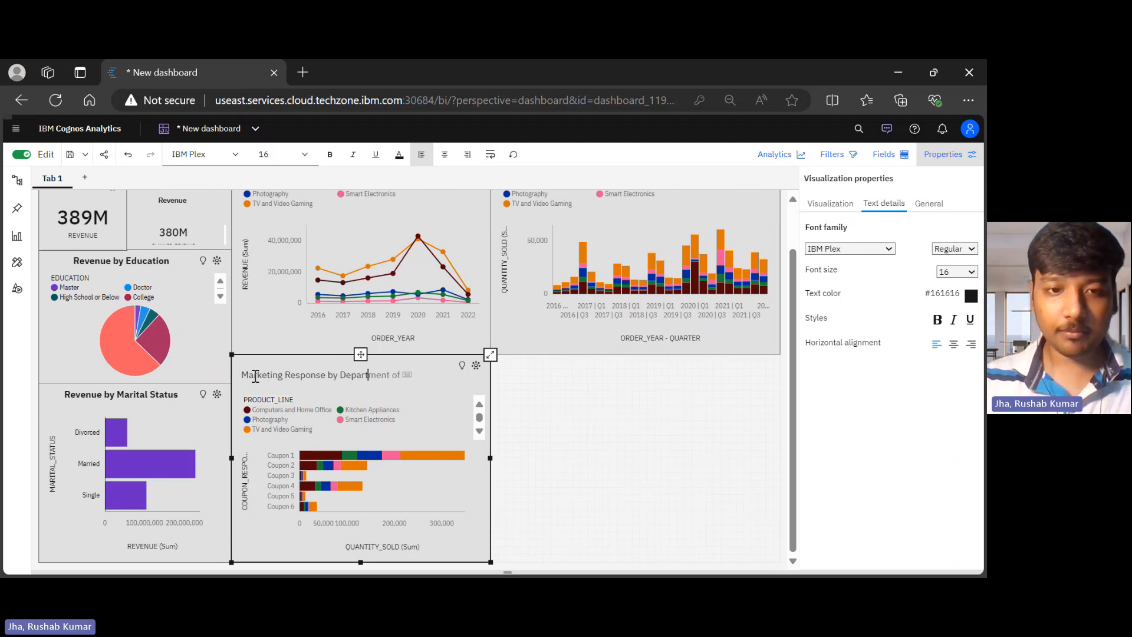
Make the coupon response chart's whole title bold and center it horizontally.
{"action": "key", "text": "ctrl+a"}
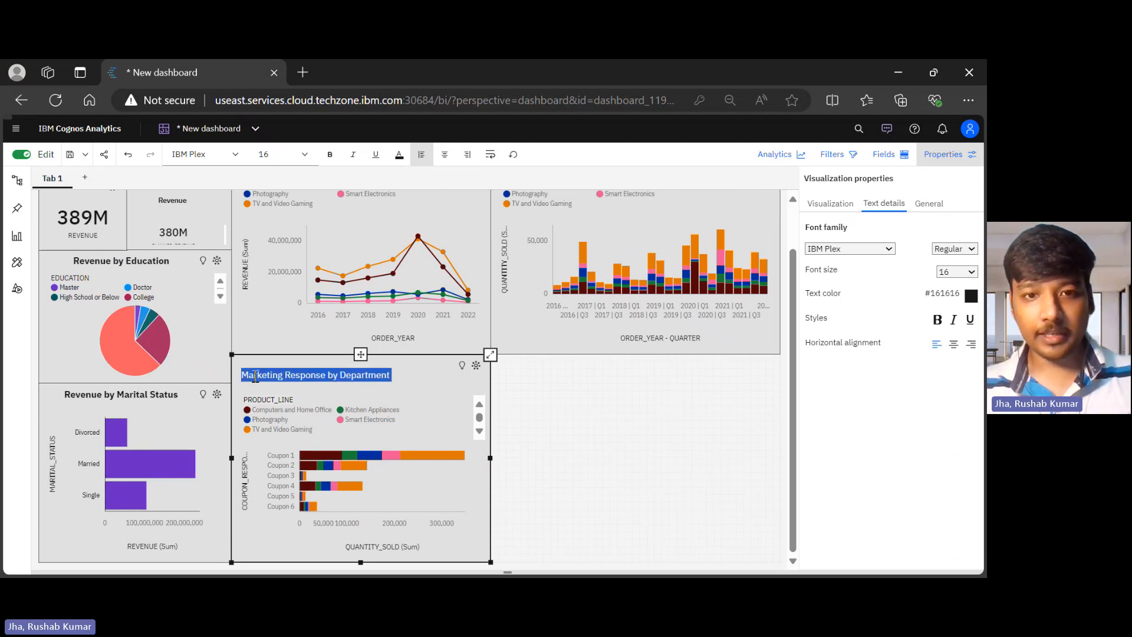
{"action": "left_click", "coordinate": [399, 155]}
{"action": "left_click", "coordinate": [338, 166]}
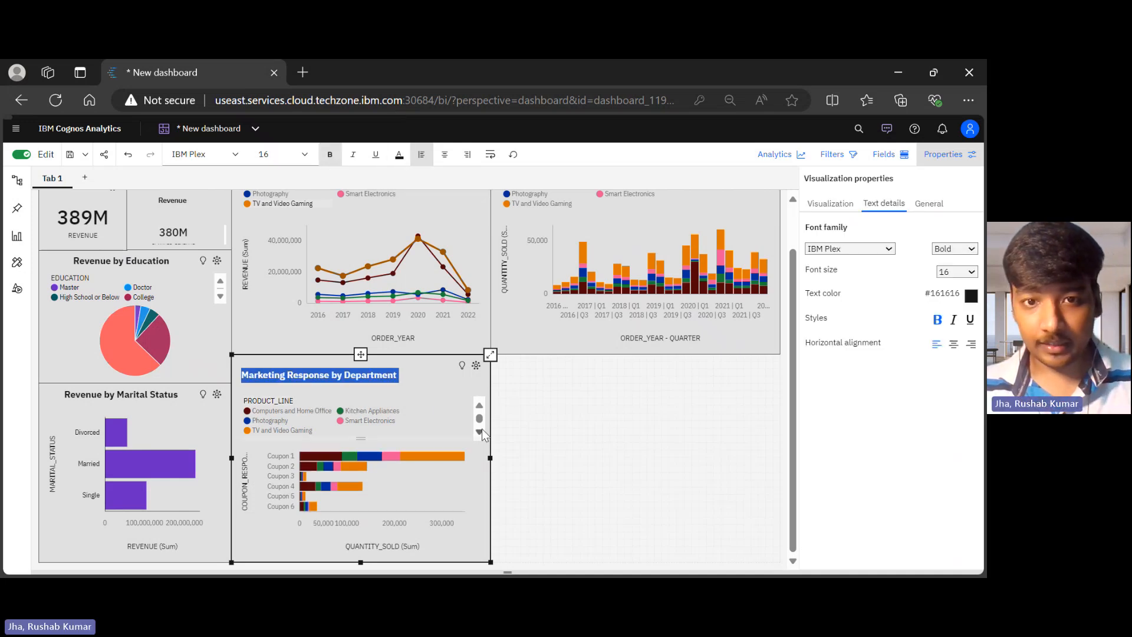
{"action": "left_click", "coordinate": [444, 156]}
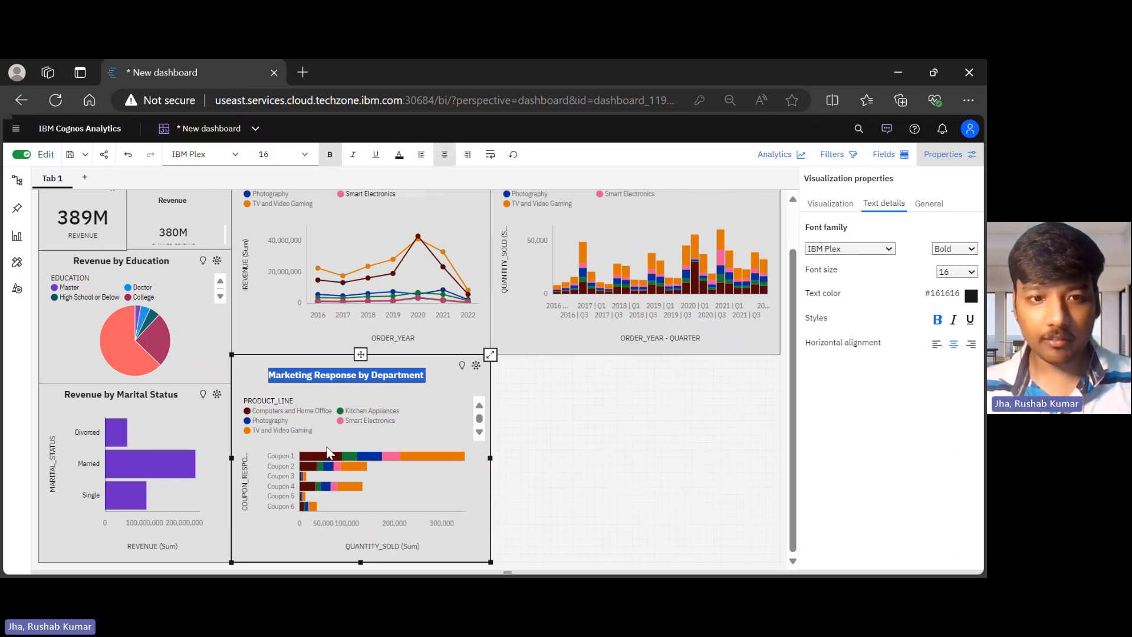
{"action": "left_click", "coordinate": [454, 387]}
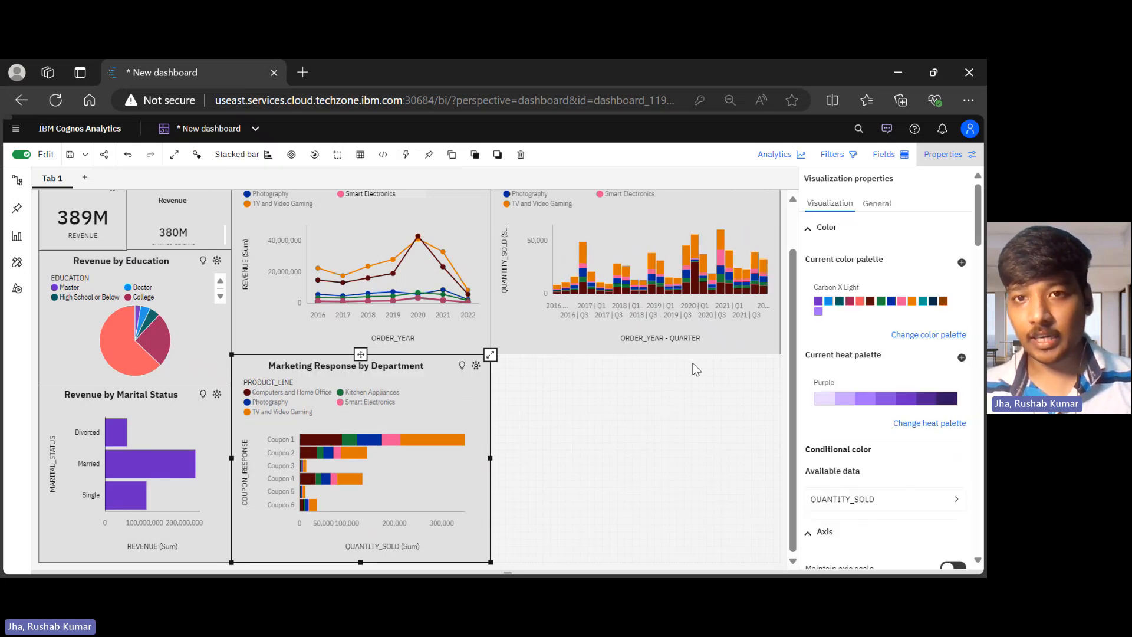
Set both the item axis line color and the value axis line color of the coupon response chart to black (#000000).
{"action": "scroll", "coordinate": [696, 369], "scroll_direction": "up", "scroll_amount": 1}
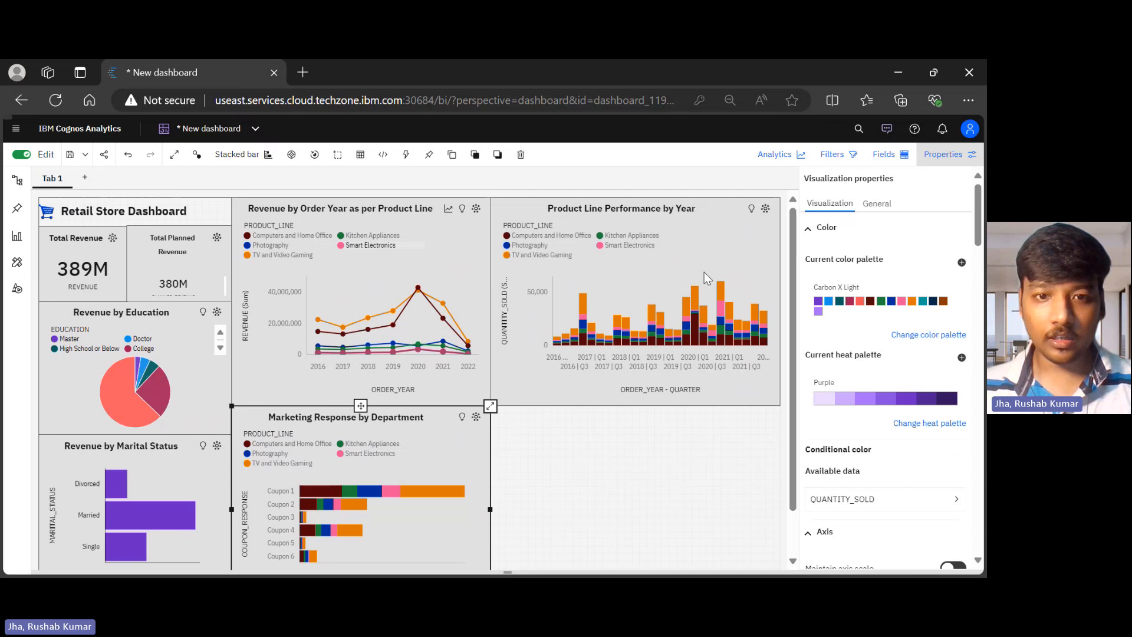
{"action": "left_click", "coordinate": [877, 204]}
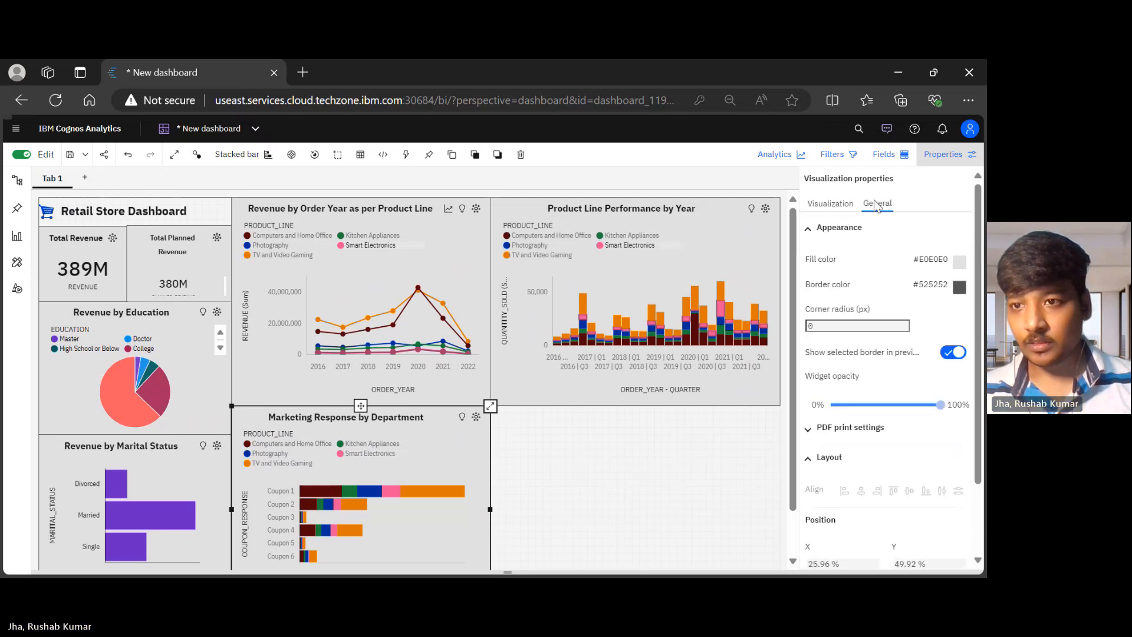
{"action": "left_click", "coordinate": [830, 203]}
{"action": "scroll", "coordinate": [949, 413], "scroll_direction": "down", "scroll_amount": 3}
{"action": "scroll", "coordinate": [951, 424], "scroll_direction": "down", "scroll_amount": 1}
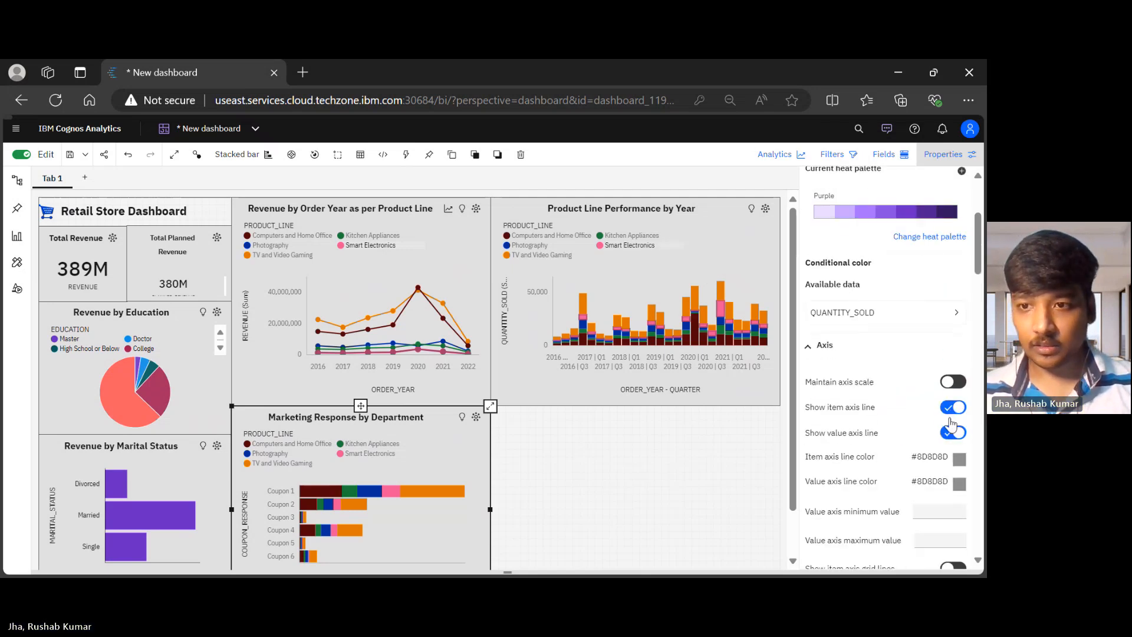
{"action": "scroll", "coordinate": [950, 423], "scroll_direction": "down", "scroll_amount": 3}
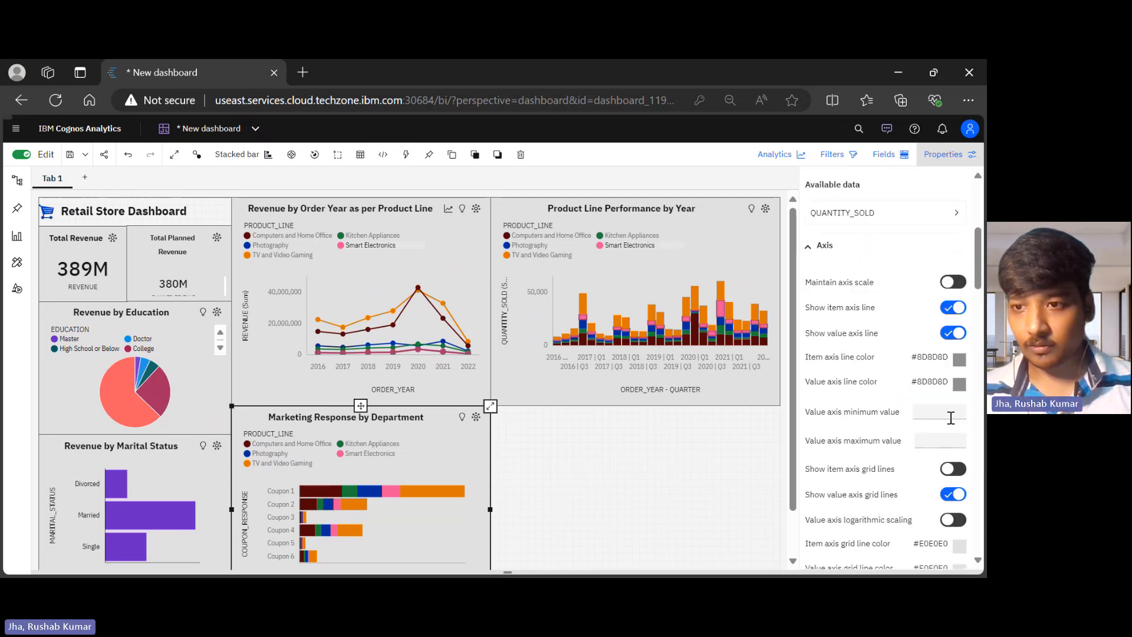
{"action": "left_click", "coordinate": [958, 361]}
{"action": "left_click", "coordinate": [855, 406]}
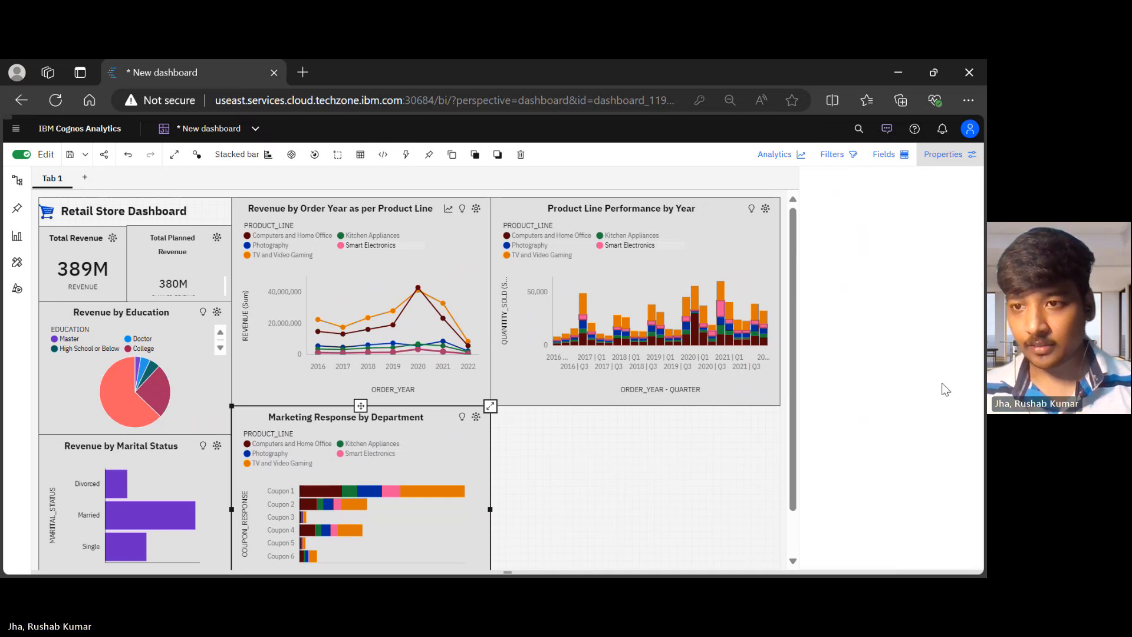
{"action": "left_click", "coordinate": [959, 385]}
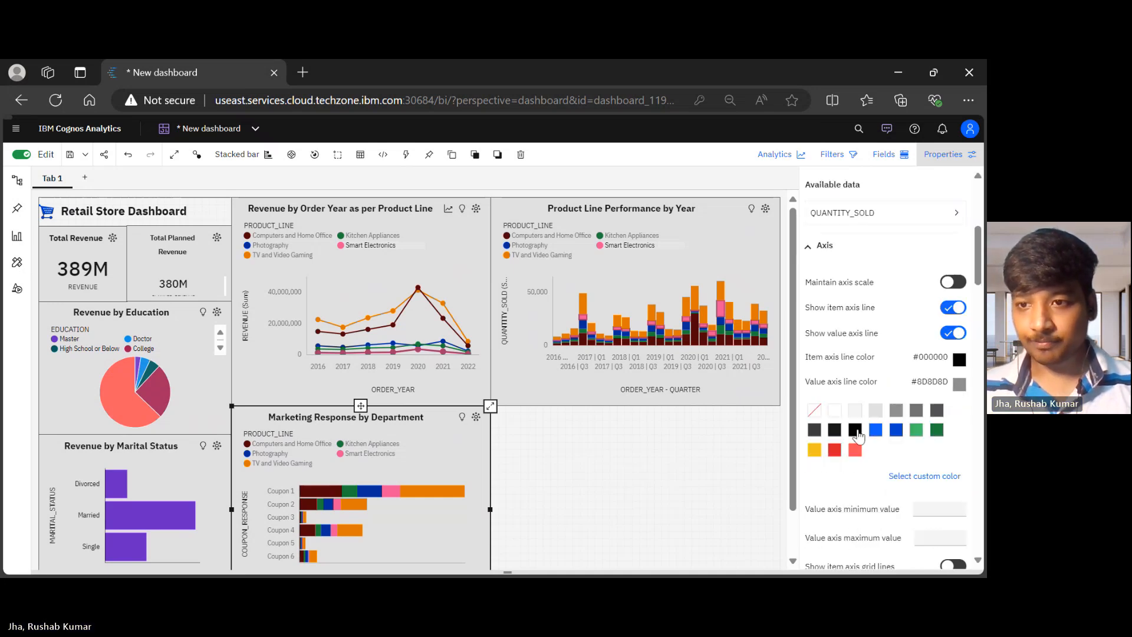
{"action": "left_click", "coordinate": [855, 450]}
Examine the coupon response chart's axis title, label, legend and chart options, plus its general appearance and layout settings.
{"action": "scroll", "coordinate": [884, 413], "scroll_direction": "down", "scroll_amount": 6}
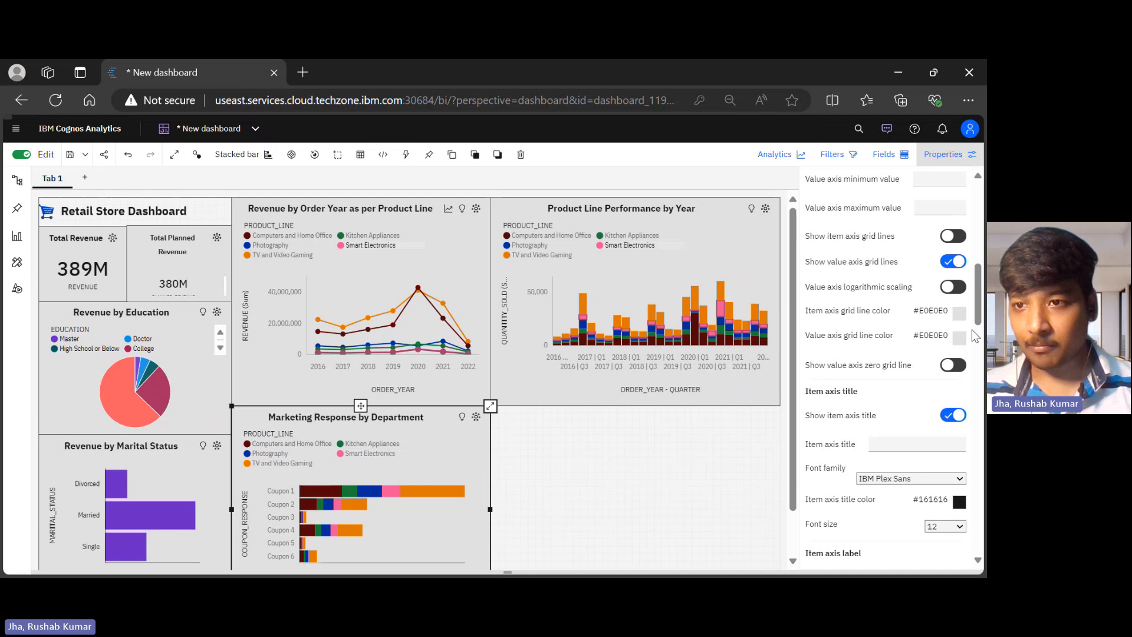
{"action": "scroll", "coordinate": [916, 389], "scroll_direction": "down", "scroll_amount": 5}
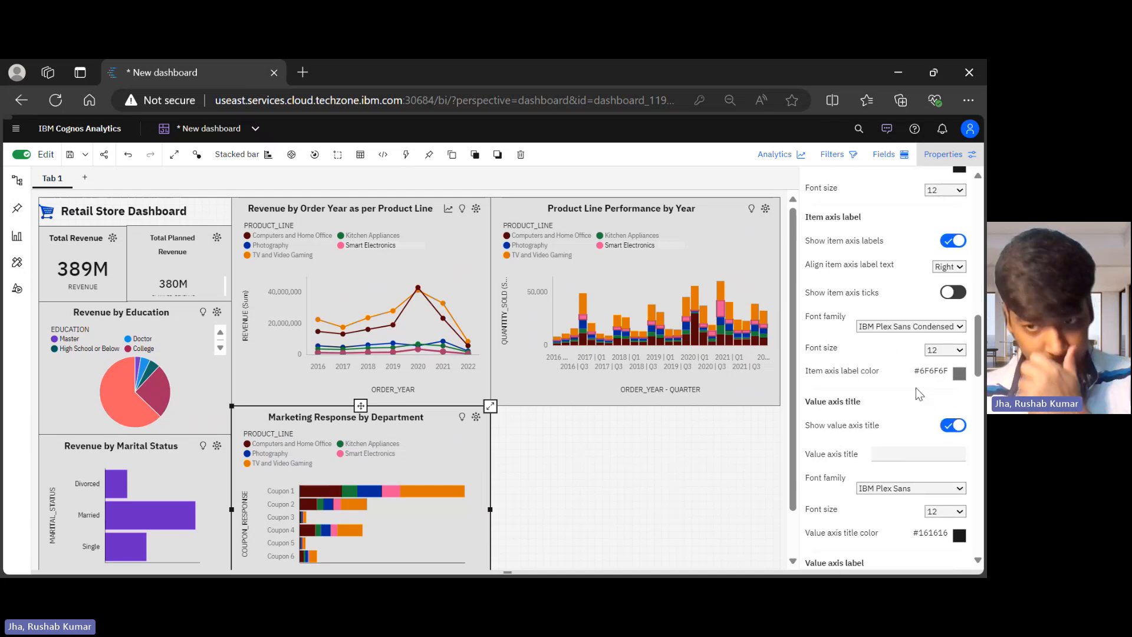
{"action": "scroll", "coordinate": [918, 394], "scroll_direction": "down", "scroll_amount": 3}
{"action": "scroll", "coordinate": [916, 394], "scroll_direction": "down", "scroll_amount": 7}
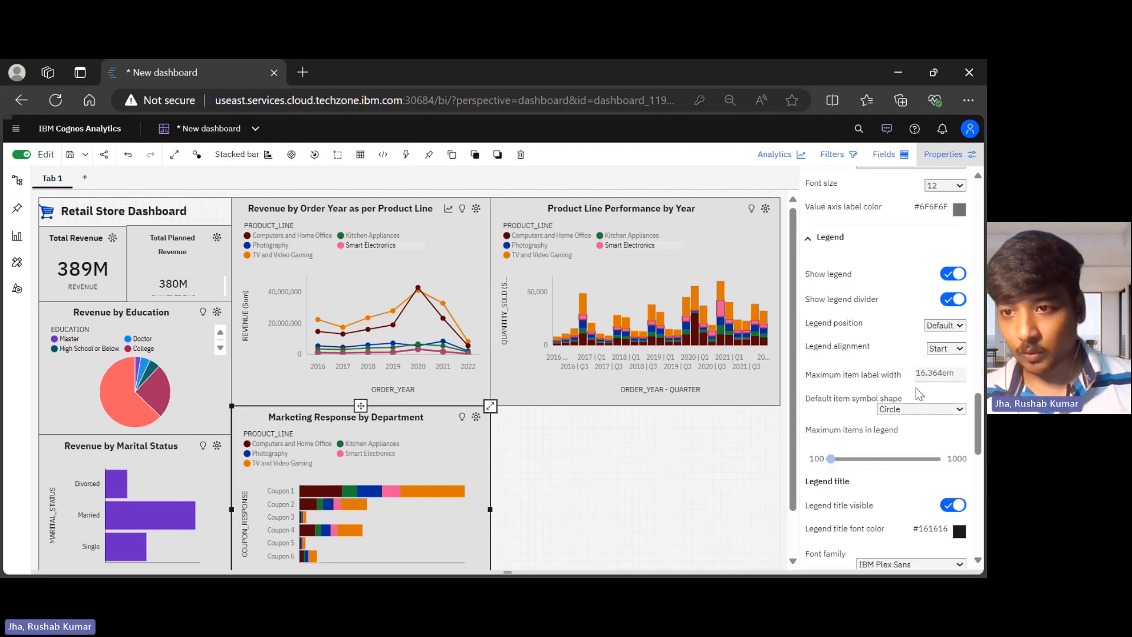
{"action": "scroll", "coordinate": [920, 400], "scroll_direction": "down", "scroll_amount": 3}
{"action": "scroll", "coordinate": [924, 407], "scroll_direction": "down", "scroll_amount": 2}
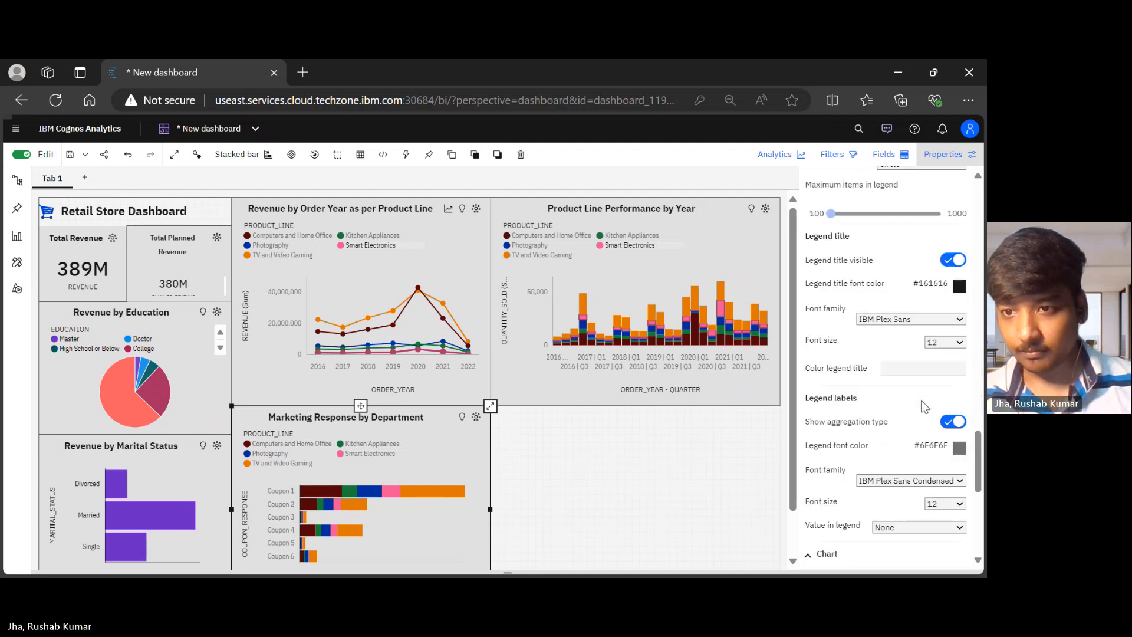
{"action": "scroll", "coordinate": [881, 520], "scroll_direction": "down", "scroll_amount": 8}
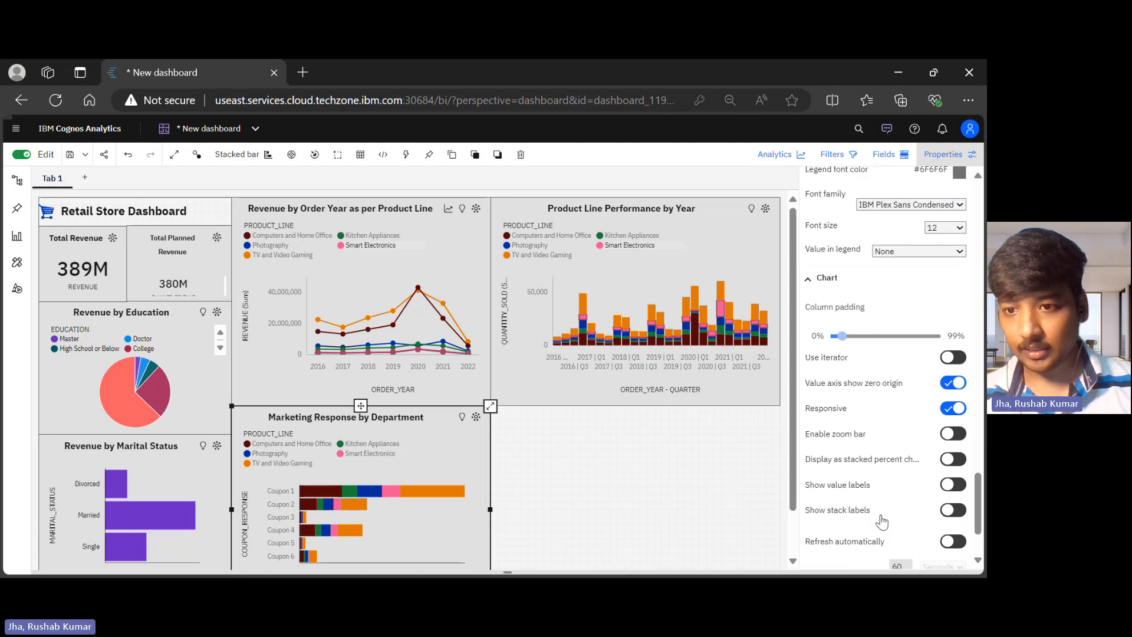
{"action": "scroll", "coordinate": [881, 520], "scroll_direction": "up", "scroll_amount": 7}
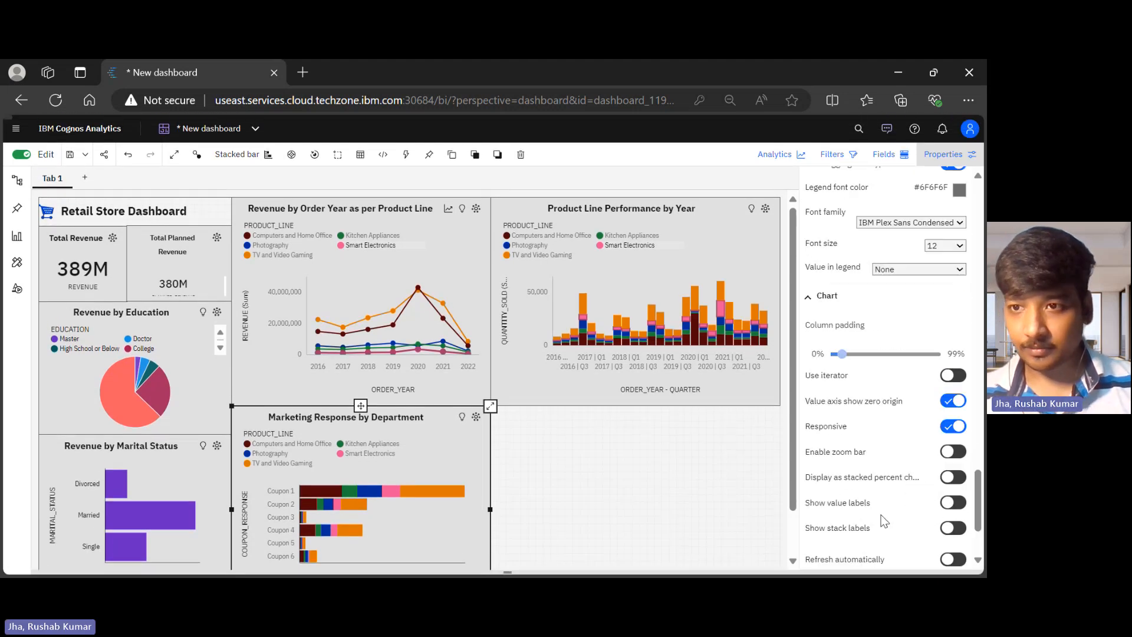
{"action": "scroll", "coordinate": [884, 520], "scroll_direction": "up", "scroll_amount": 1}
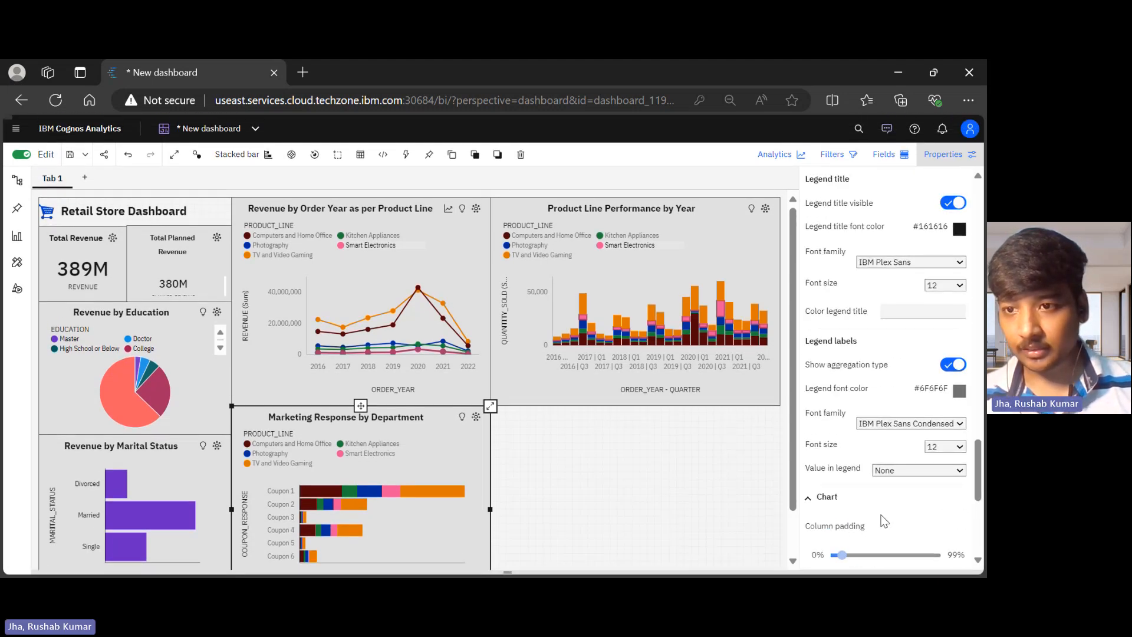
{"action": "scroll", "coordinate": [913, 466], "scroll_direction": "down", "scroll_amount": 3}
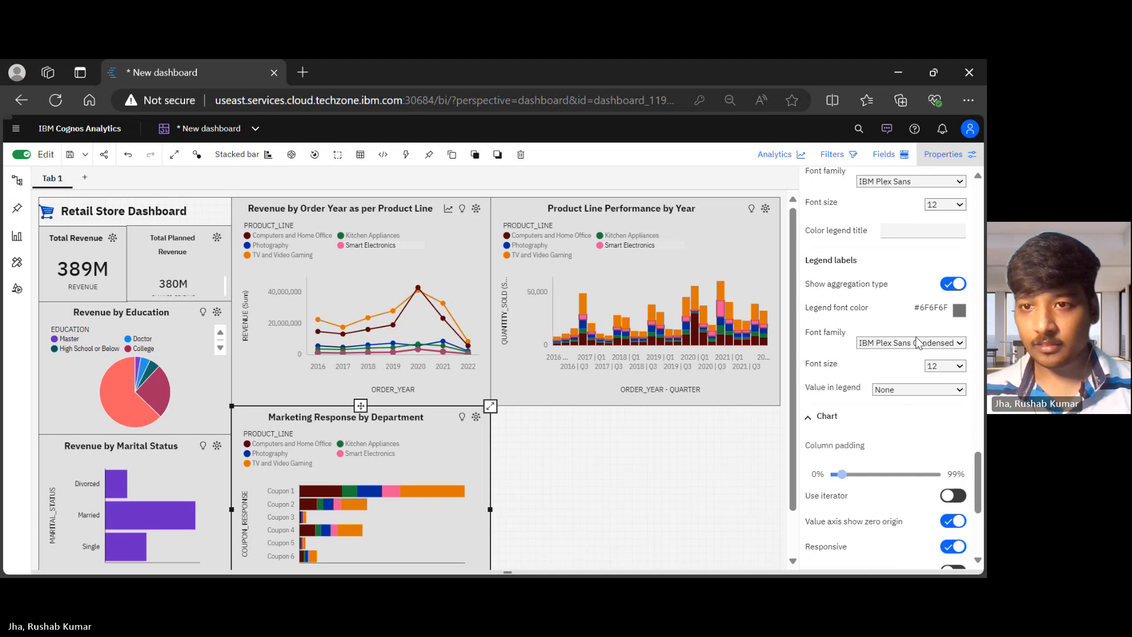
{"action": "scroll", "coordinate": [915, 354], "scroll_direction": "down", "scroll_amount": 5}
{"action": "scroll", "coordinate": [915, 340], "scroll_direction": "down", "scroll_amount": 3}
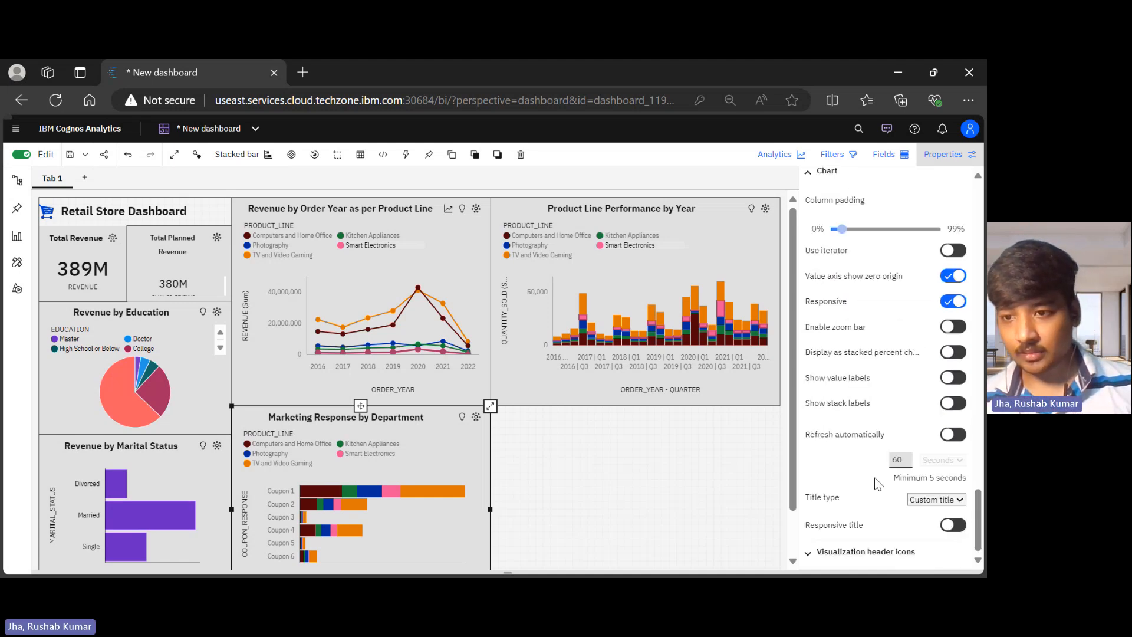
{"action": "scroll", "coordinate": [879, 483], "scroll_direction": "up", "scroll_amount": 12}
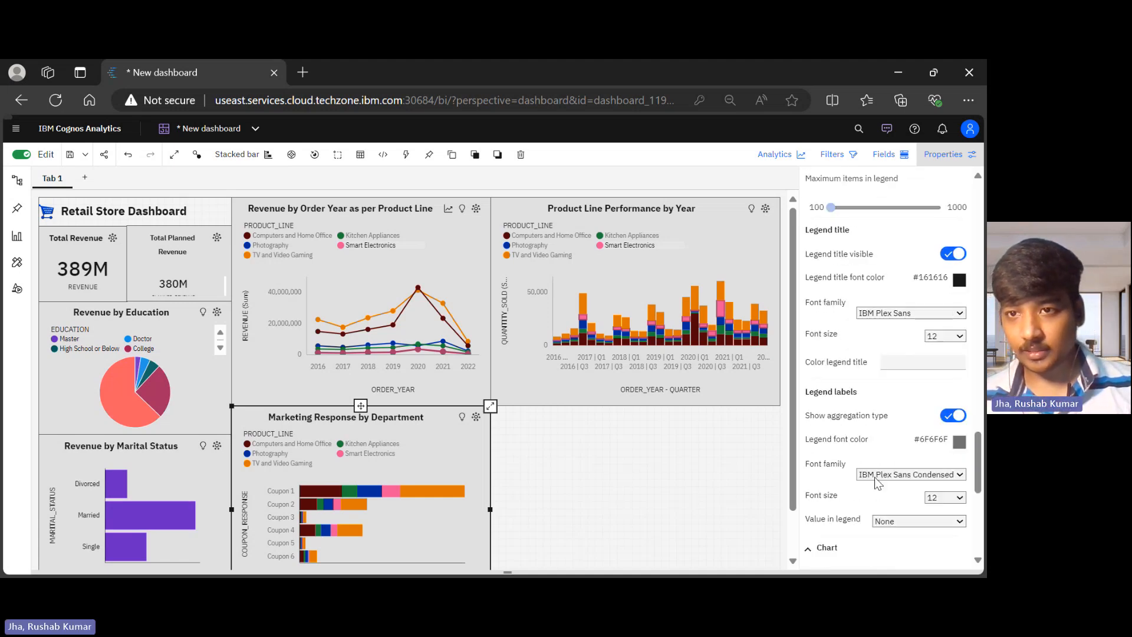
{"action": "scroll", "coordinate": [879, 482], "scroll_direction": "up", "scroll_amount": 6}
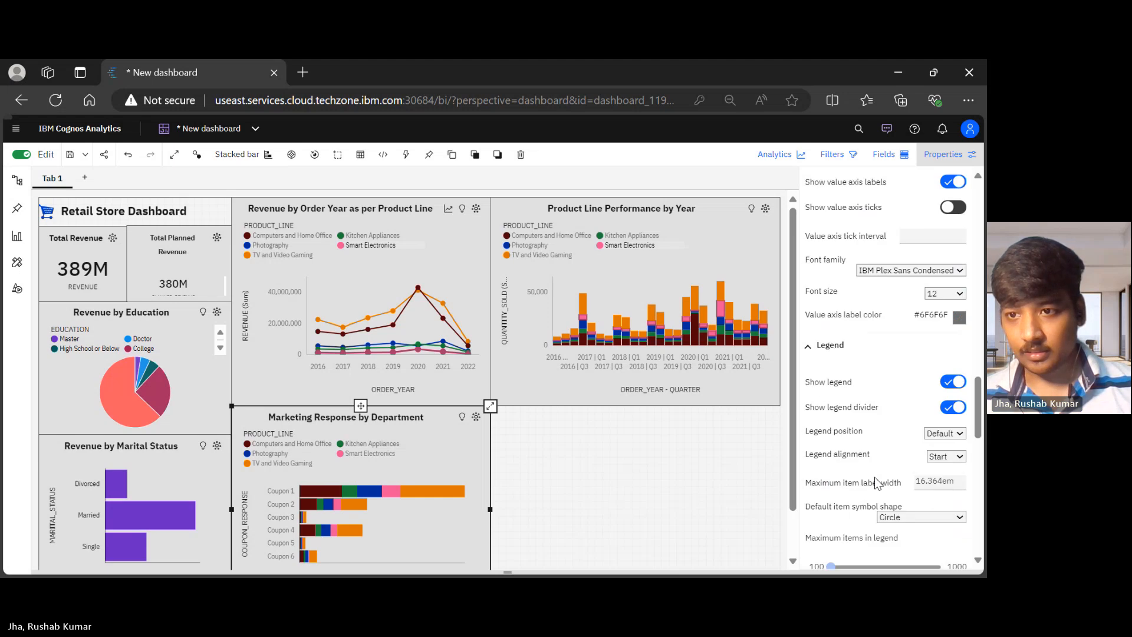
{"action": "scroll", "coordinate": [877, 484], "scroll_direction": "up", "scroll_amount": 2}
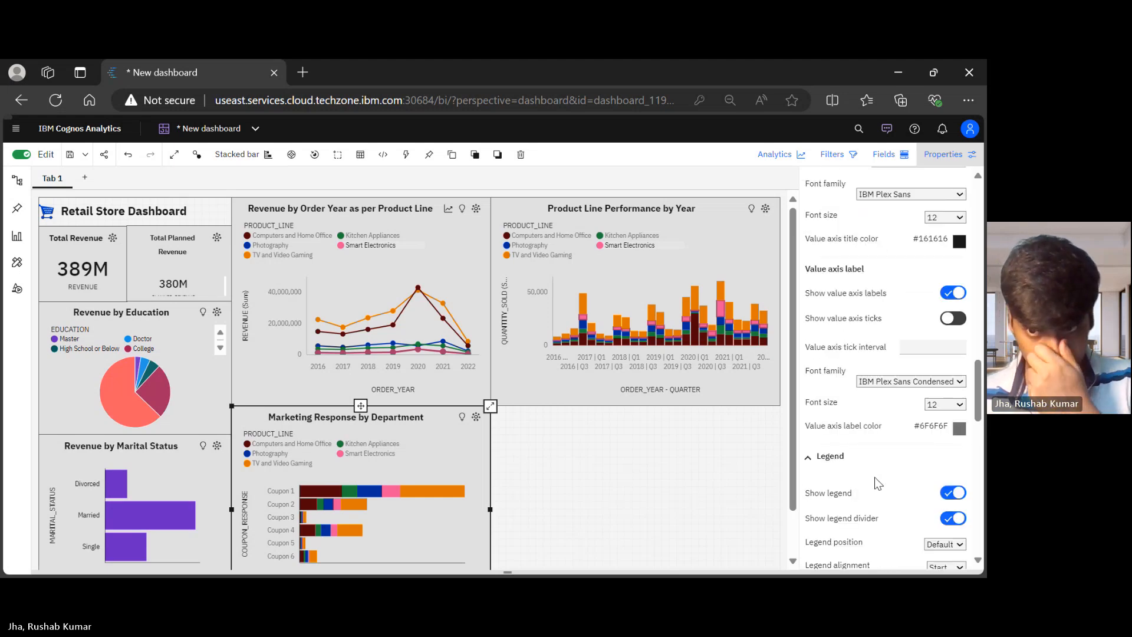
{"action": "scroll", "coordinate": [919, 382], "scroll_direction": "up", "scroll_amount": 5}
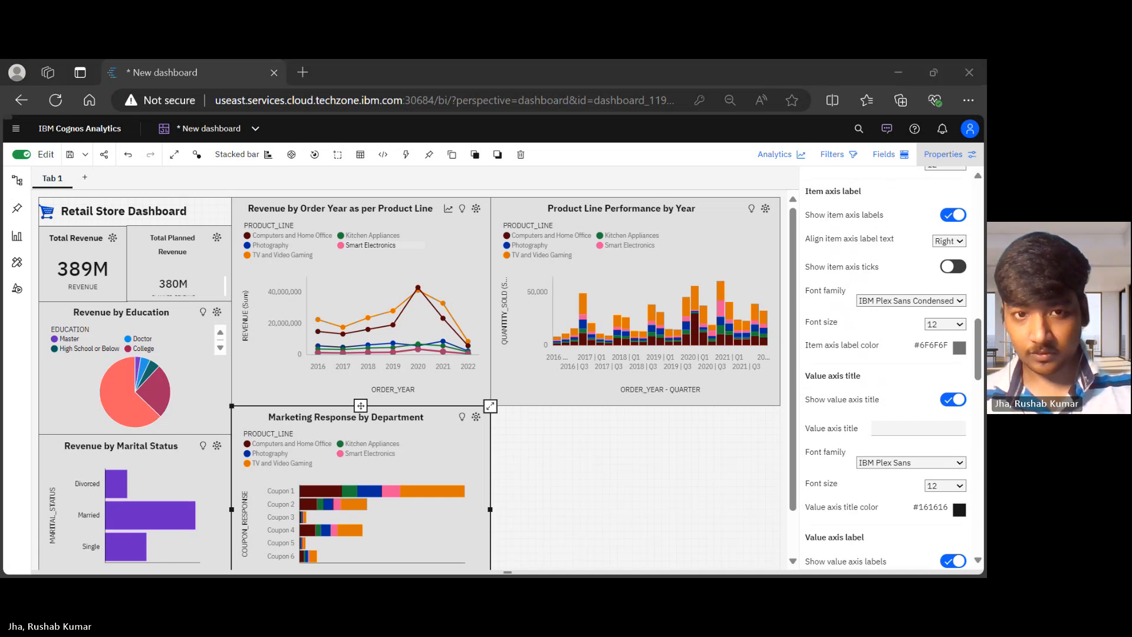
{"action": "left_click", "coordinate": [884, 470]}
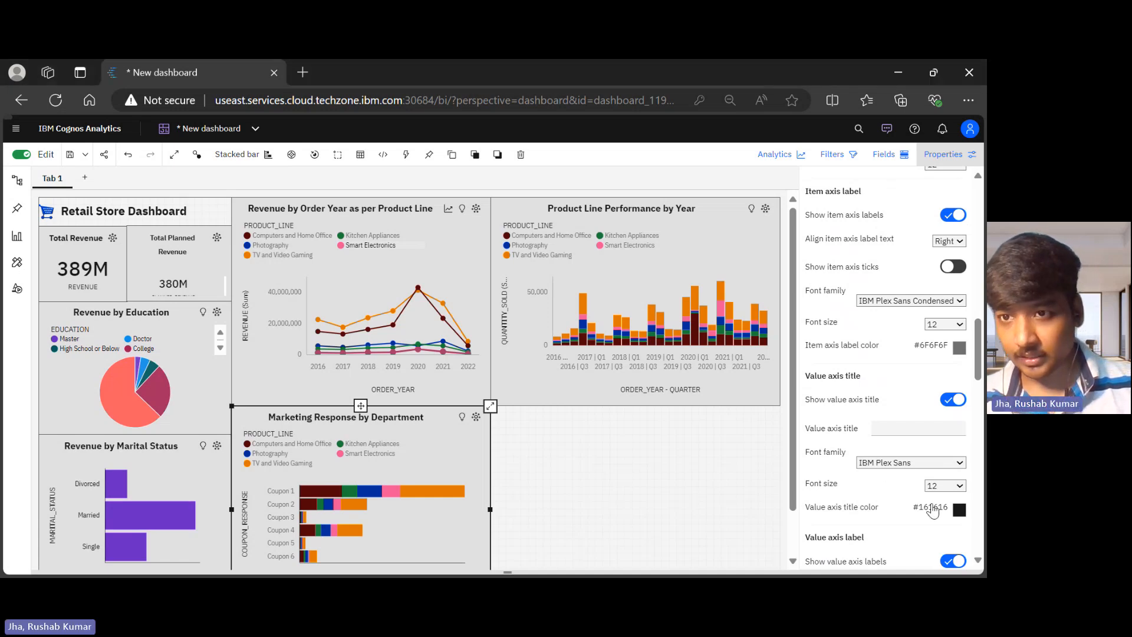
{"action": "scroll", "coordinate": [933, 511], "scroll_direction": "up", "scroll_amount": 5}
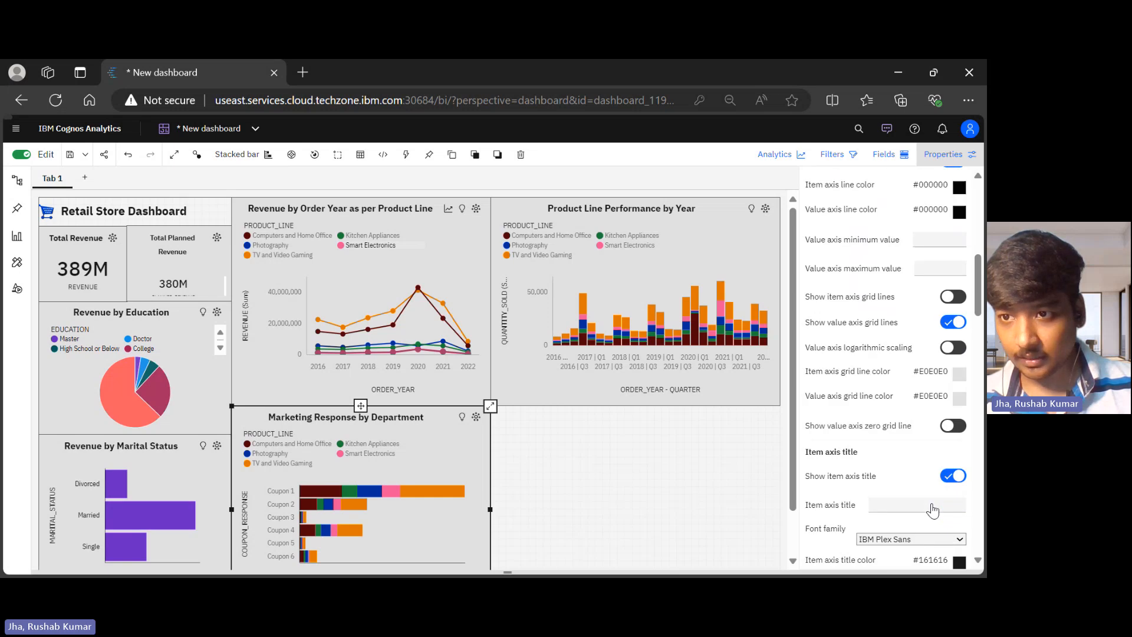
{"action": "scroll", "coordinate": [933, 511], "scroll_direction": "up", "scroll_amount": 4}
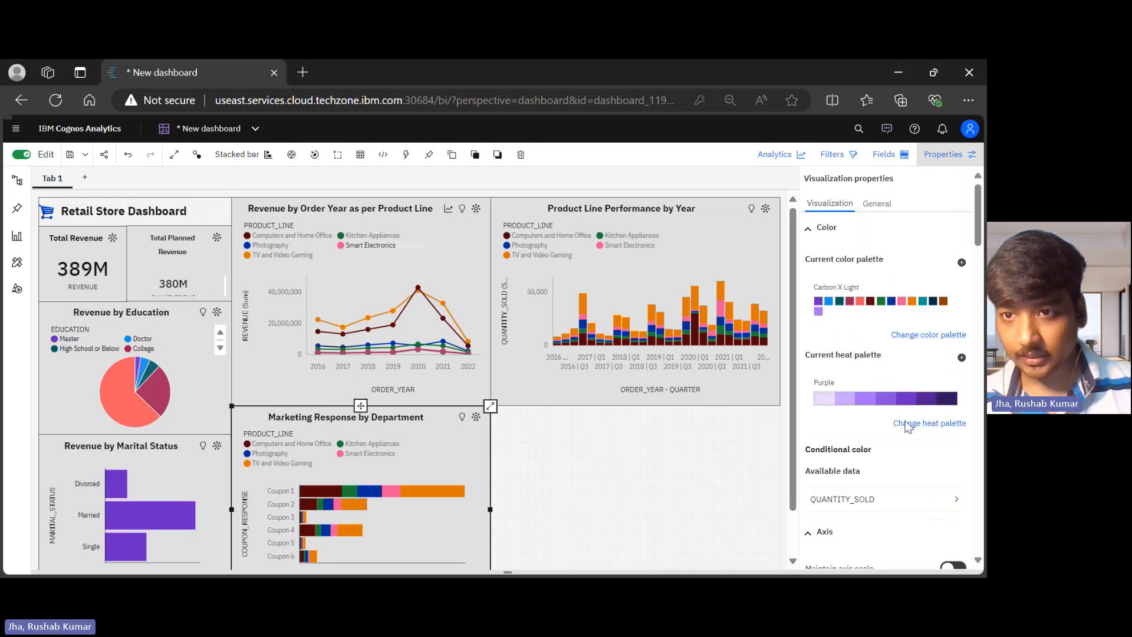
{"action": "left_click", "coordinate": [883, 207]}
{"action": "scroll", "coordinate": [887, 380], "scroll_direction": "down", "scroll_amount": 1}
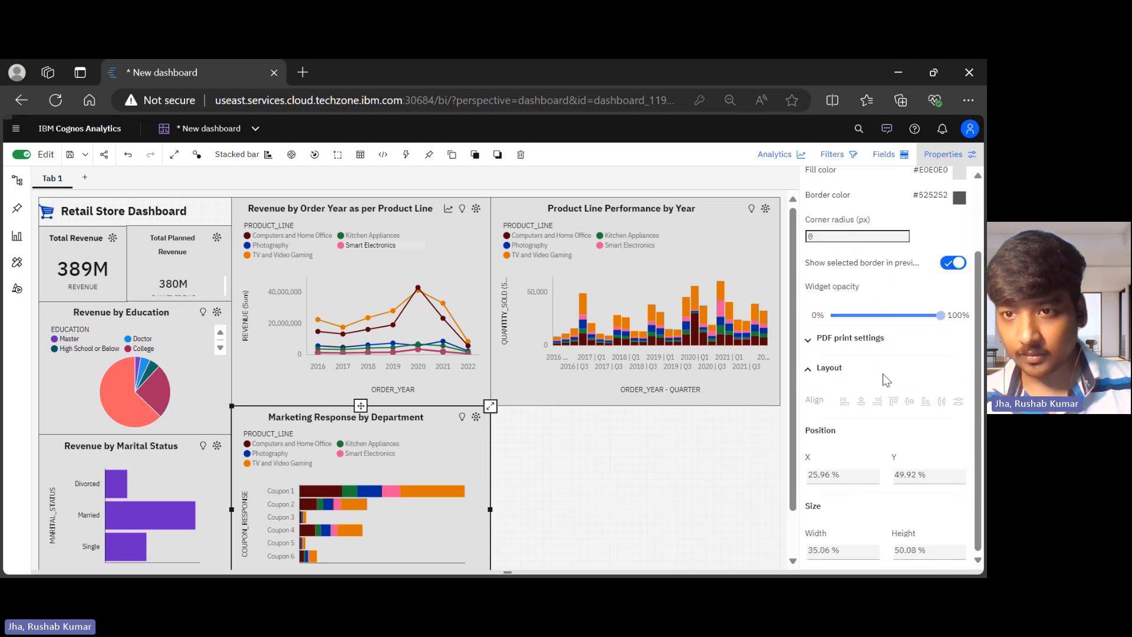
{"action": "scroll", "coordinate": [837, 293], "scroll_direction": "up", "scroll_amount": 2}
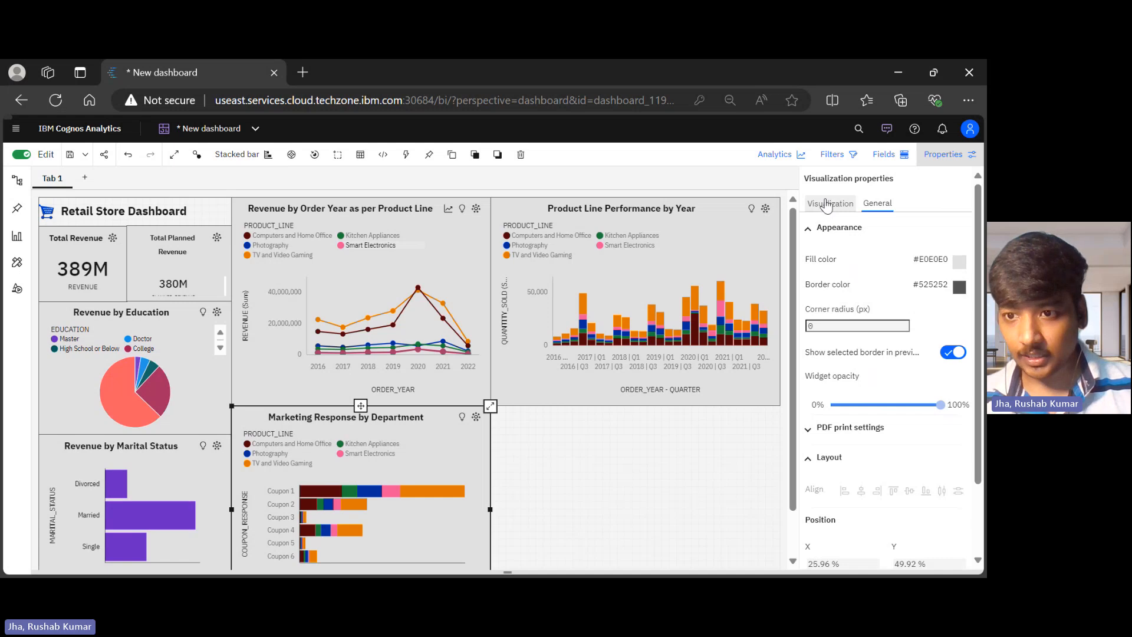
Review the Marketing Response by Department chart's axis, legend and chart display settings for a way to show values.
{"action": "left_click", "coordinate": [829, 206]}
{"action": "scroll", "coordinate": [909, 417], "scroll_direction": "down", "scroll_amount": 10}
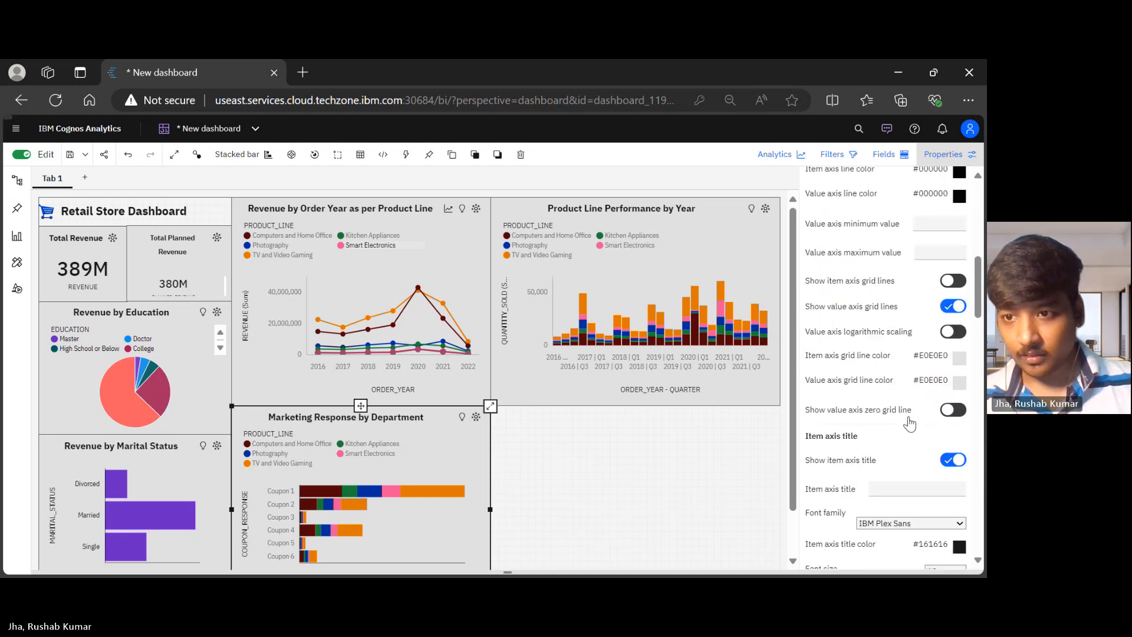
{"action": "scroll", "coordinate": [909, 420], "scroll_direction": "down", "scroll_amount": 8}
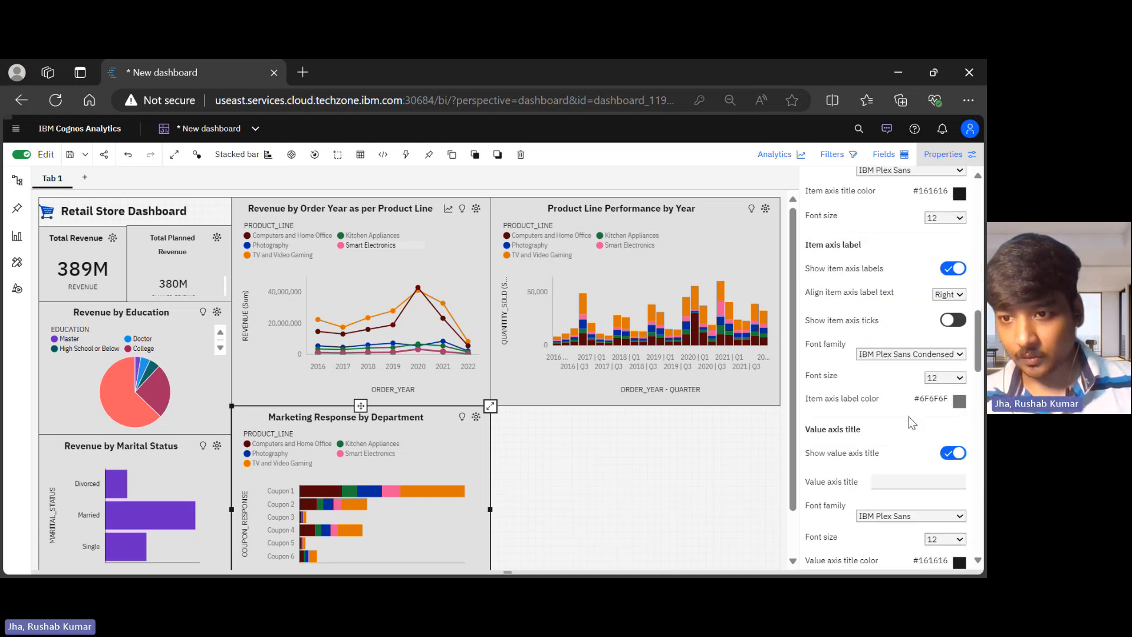
{"action": "scroll", "coordinate": [909, 417], "scroll_direction": "down", "scroll_amount": 8}
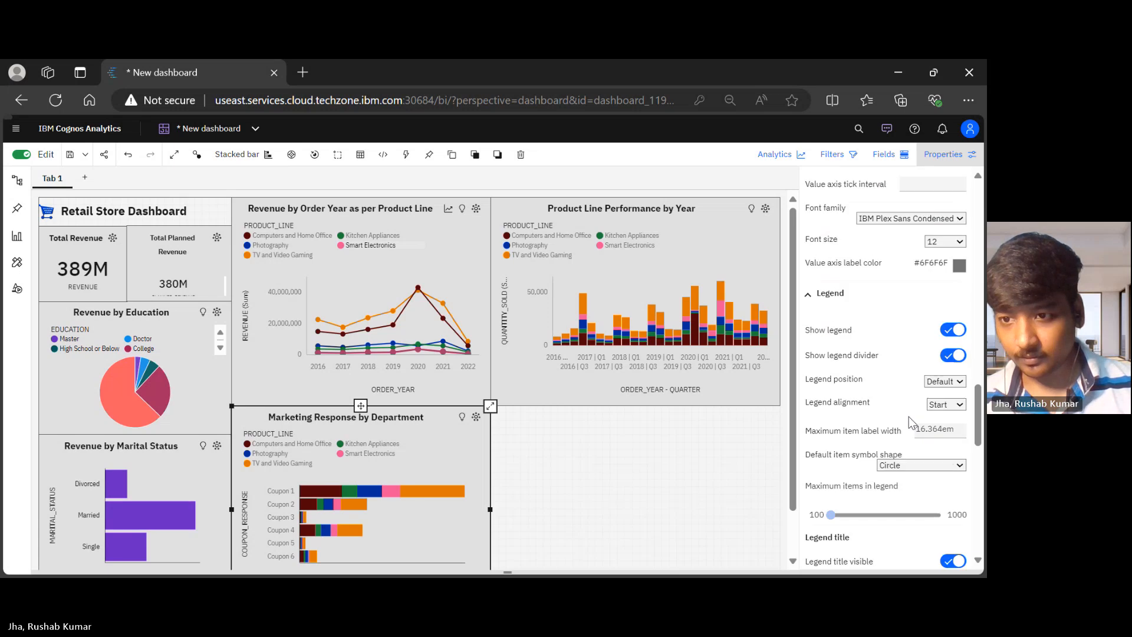
{"action": "scroll", "coordinate": [909, 420], "scroll_direction": "down", "scroll_amount": 7}
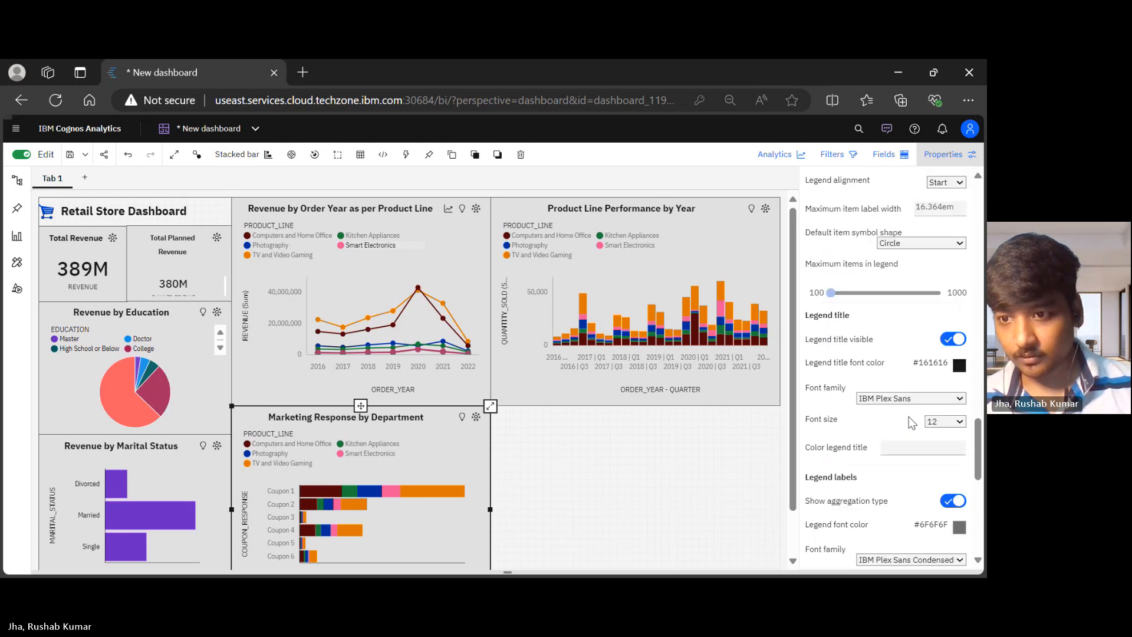
{"action": "scroll", "coordinate": [909, 420], "scroll_direction": "down", "scroll_amount": 5}
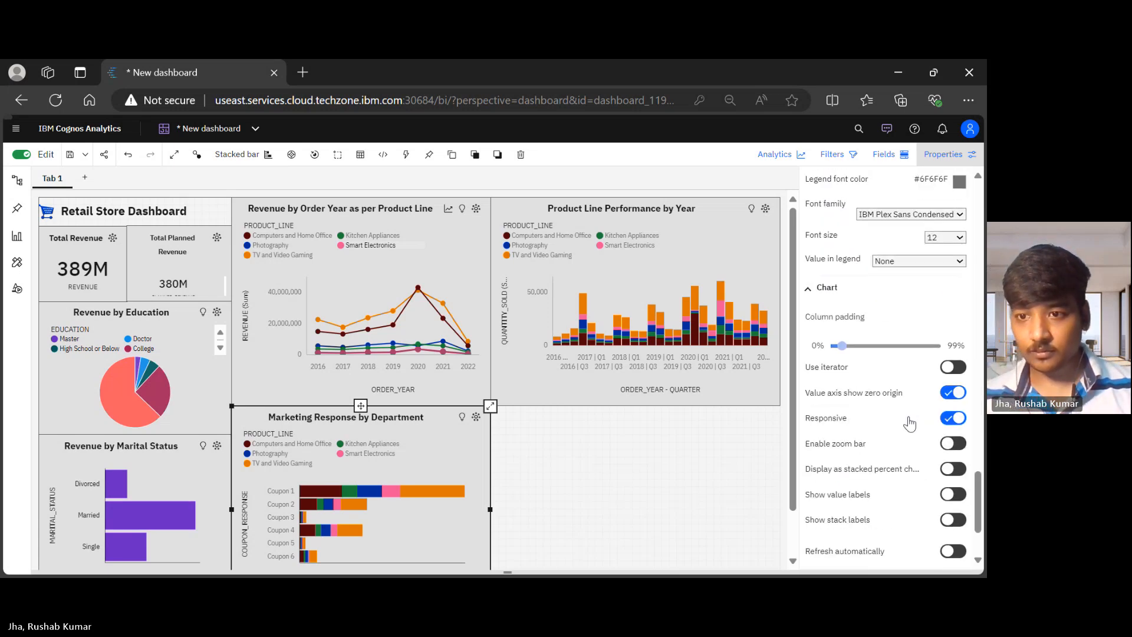
{"action": "scroll", "coordinate": [910, 424], "scroll_direction": "down", "scroll_amount": 2}
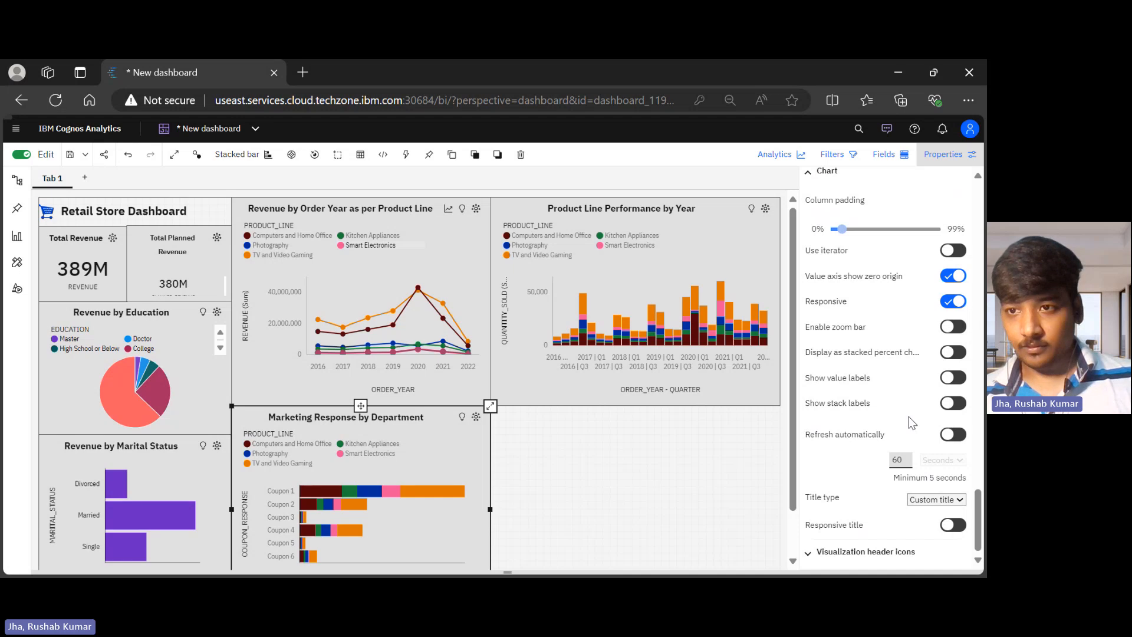
{"action": "scroll", "coordinate": [885, 305], "scroll_direction": "up", "scroll_amount": 2}
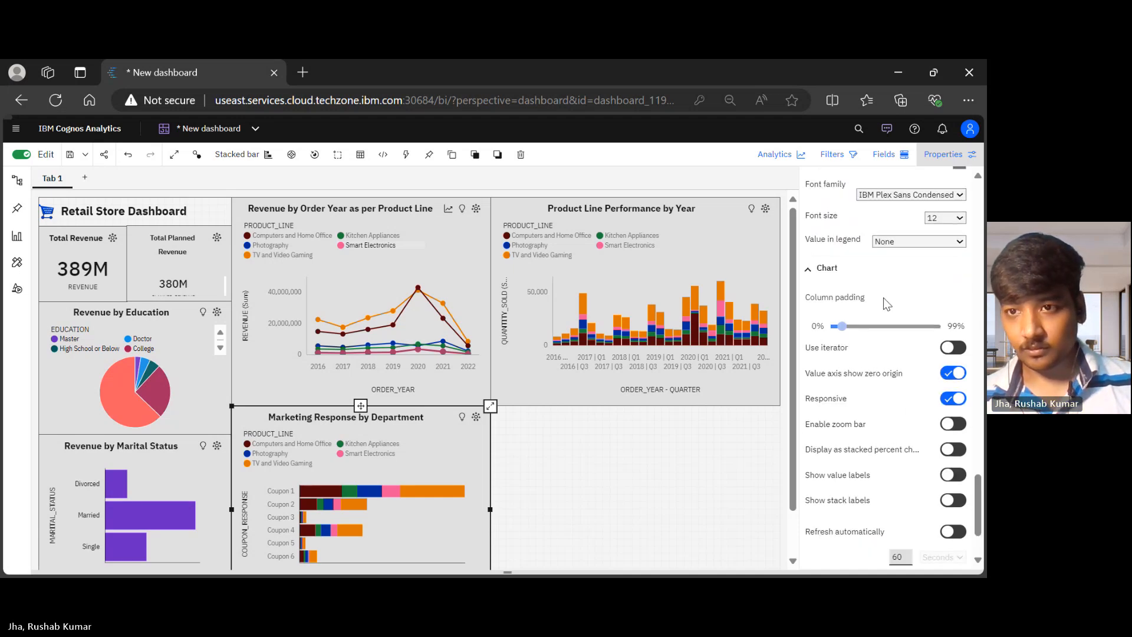
{"action": "scroll", "coordinate": [884, 305], "scroll_direction": "up", "scroll_amount": 2}
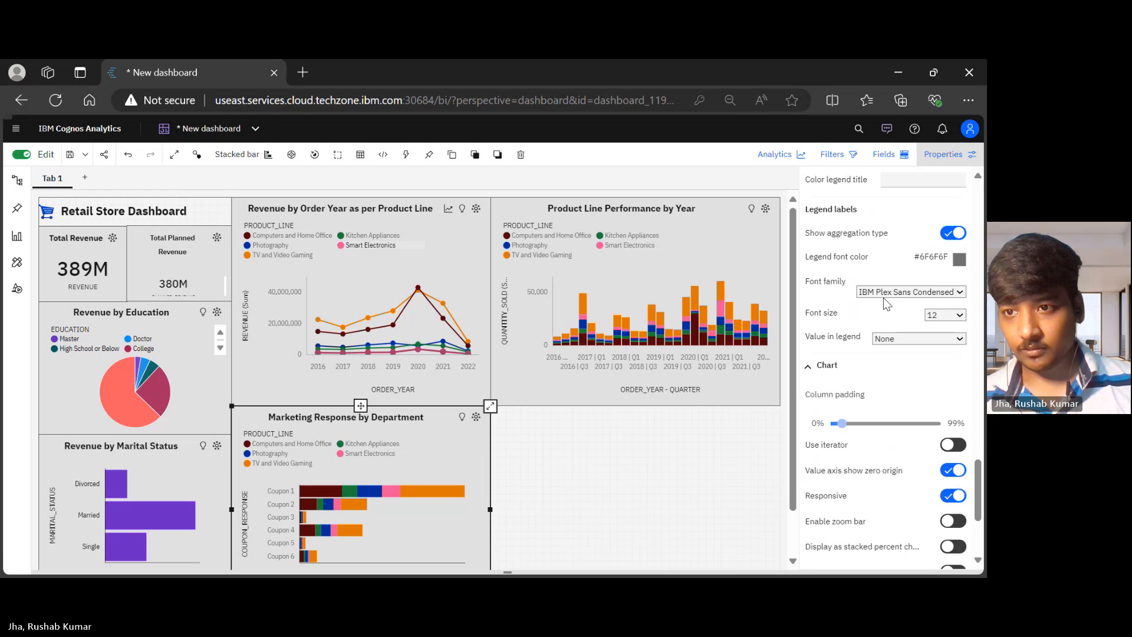
{"action": "scroll", "coordinate": [885, 305], "scroll_direction": "up", "scroll_amount": 6}
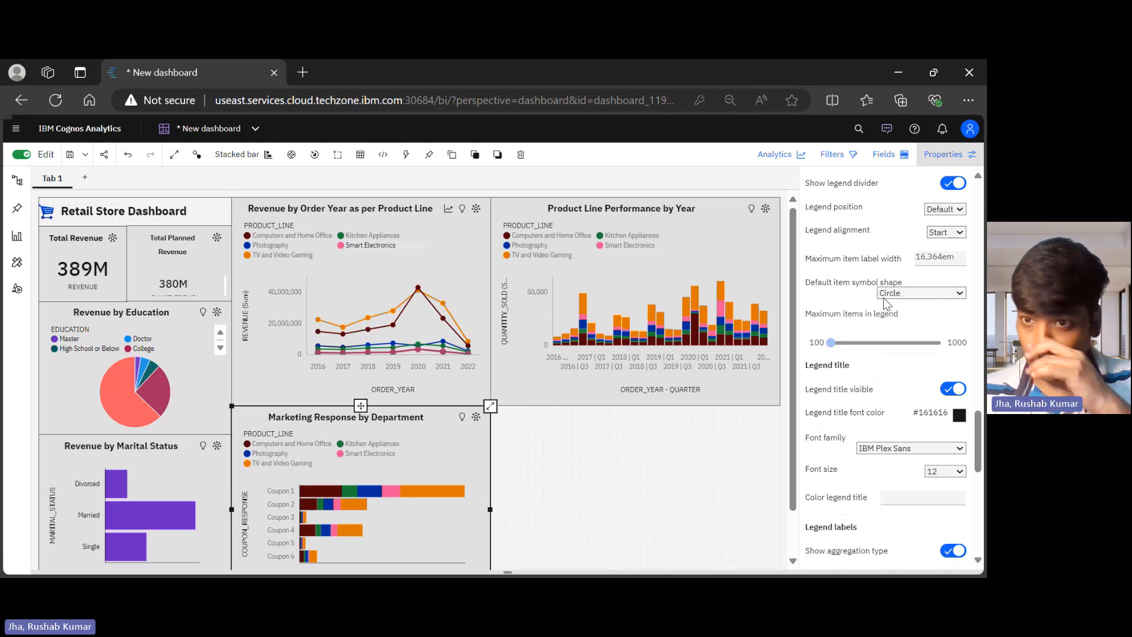
{"action": "scroll", "coordinate": [884, 303], "scroll_direction": "up", "scroll_amount": 4}
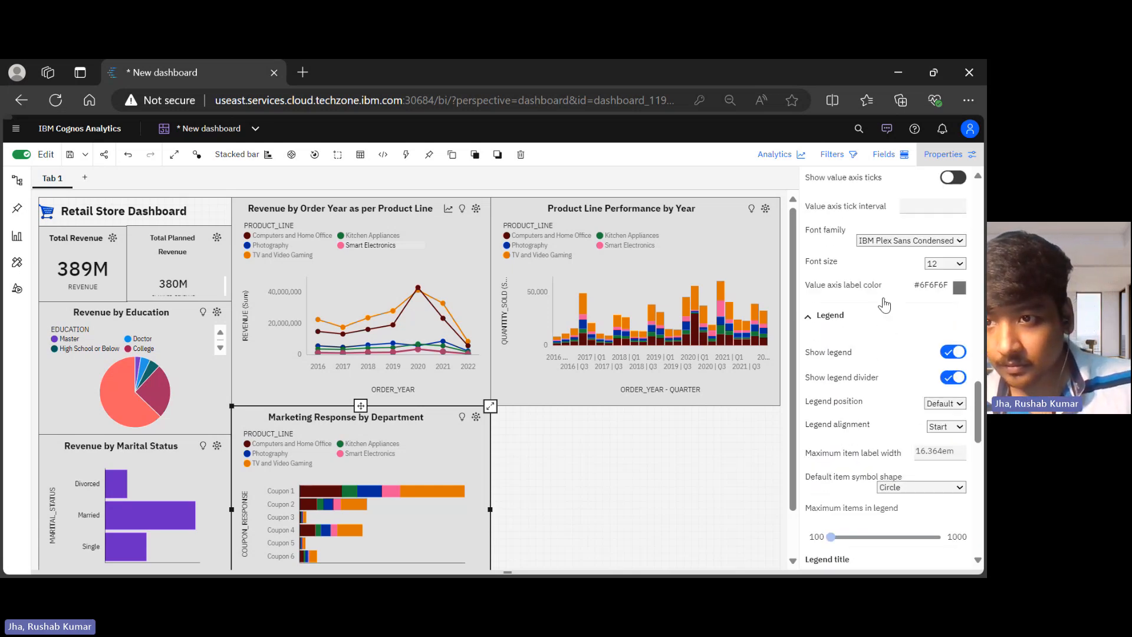
{"action": "scroll", "coordinate": [885, 303], "scroll_direction": "up", "scroll_amount": 3}
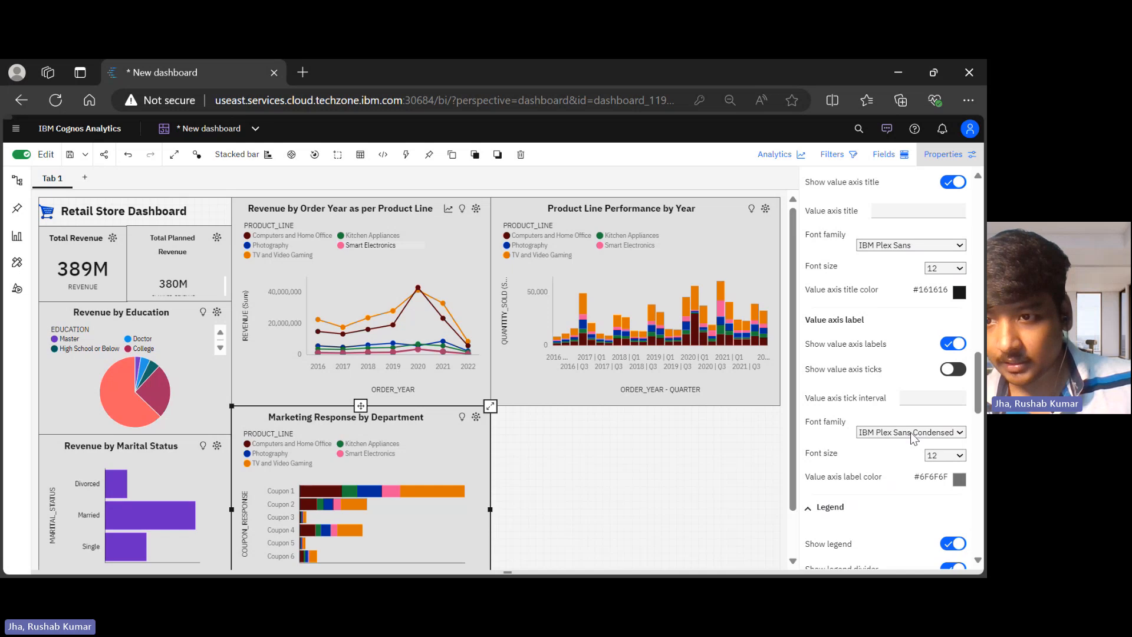
Set the Marketing Response by Department chart's value in legend to Value and Percentage.
{"action": "scroll", "coordinate": [915, 438], "scroll_direction": "down", "scroll_amount": 3}
{"action": "scroll", "coordinate": [913, 436], "scroll_direction": "down", "scroll_amount": 2}
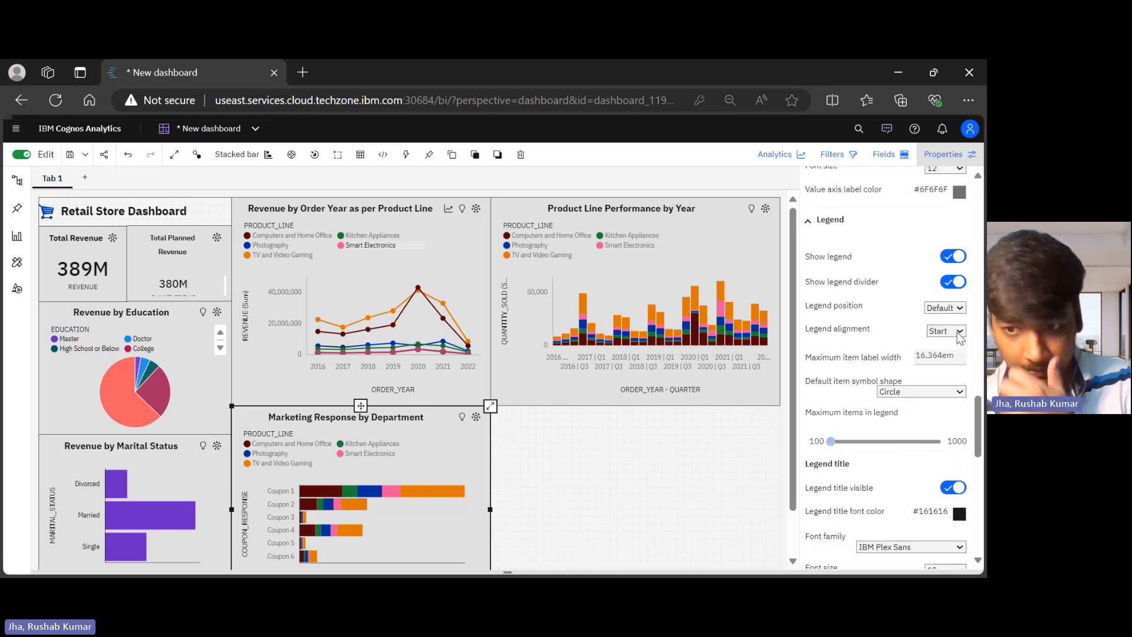
{"action": "scroll", "coordinate": [959, 336], "scroll_direction": "down", "scroll_amount": 4}
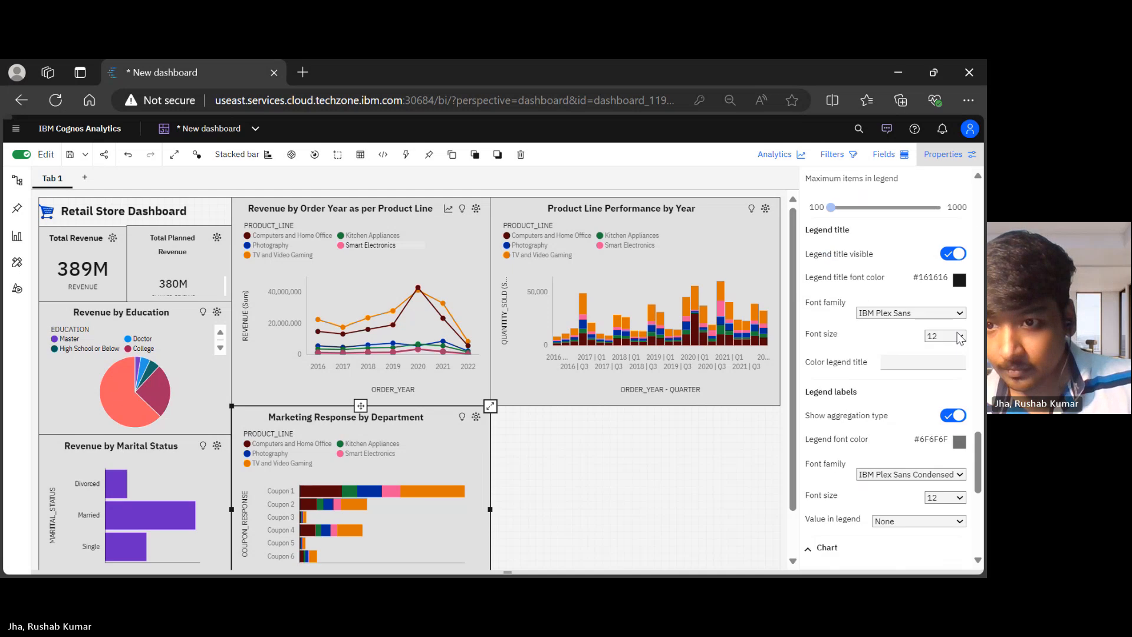
{"action": "scroll", "coordinate": [959, 334], "scroll_direction": "down", "scroll_amount": 2}
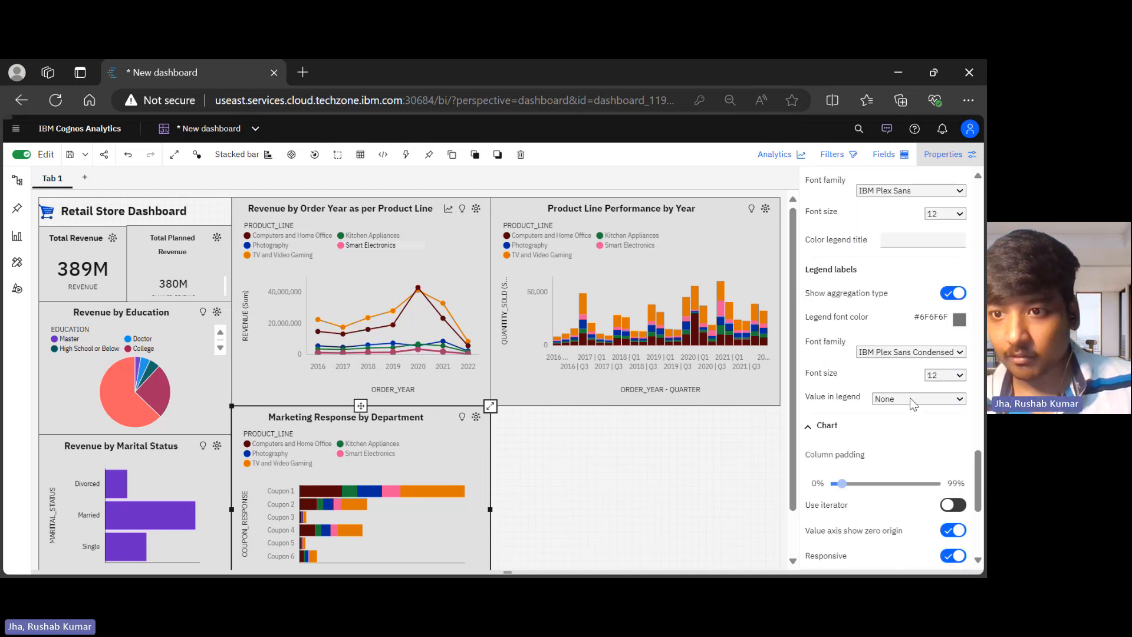
{"action": "left_click", "coordinate": [911, 399]}
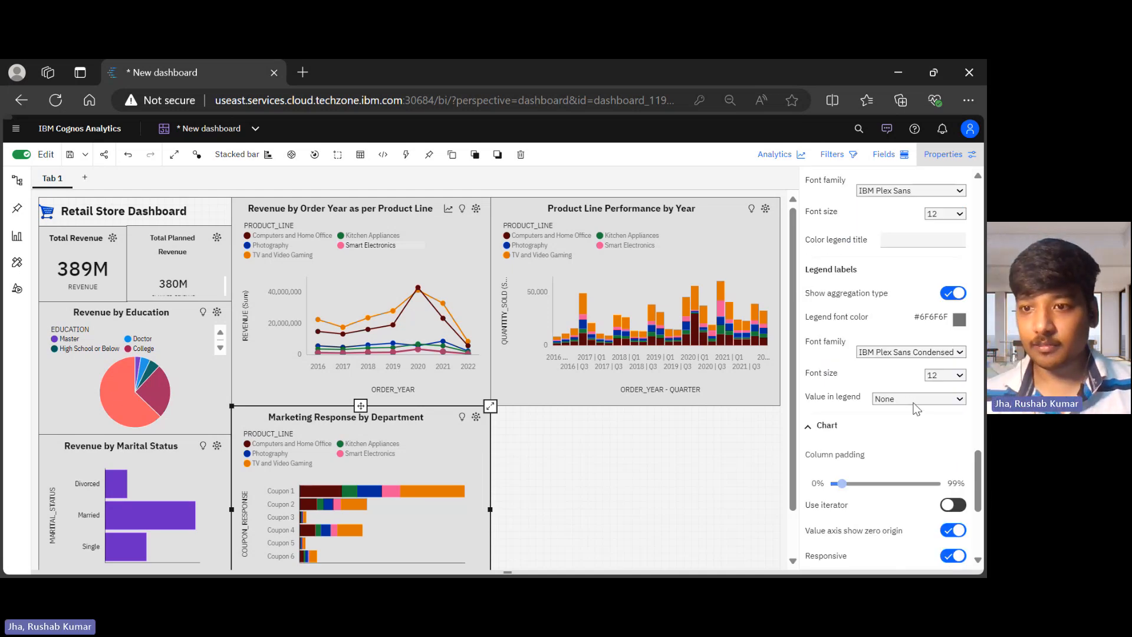
{"action": "left_click", "coordinate": [919, 469]}
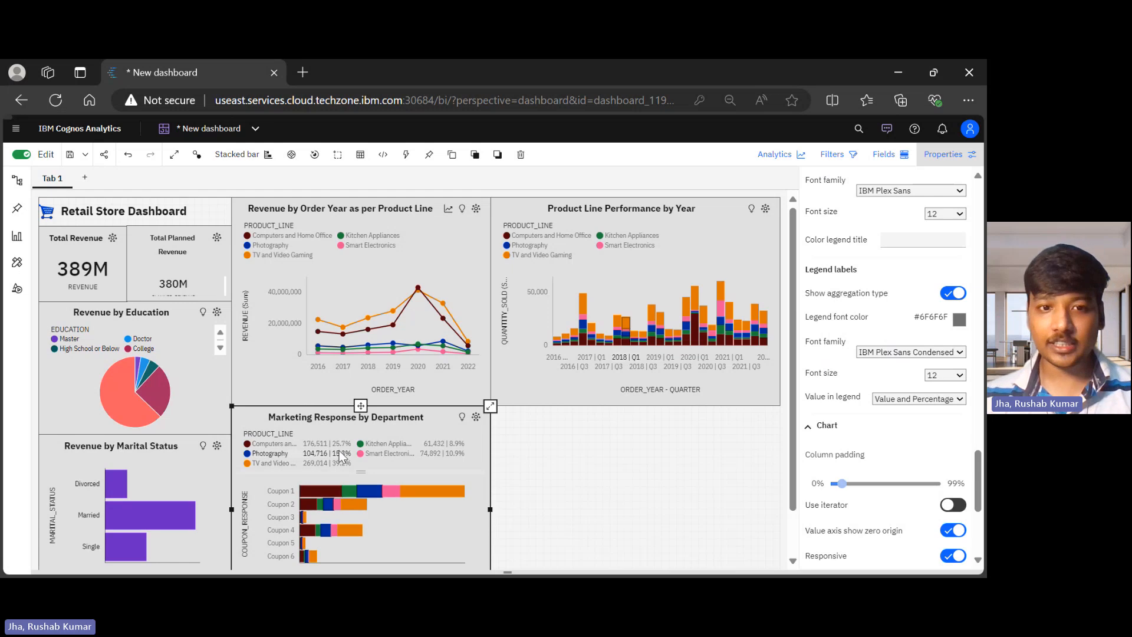
{"action": "left_click", "coordinate": [943, 161]}
Examine the general appearance and layout properties of the Product Line Performance by Year chart.
{"action": "left_click", "coordinate": [844, 230]}
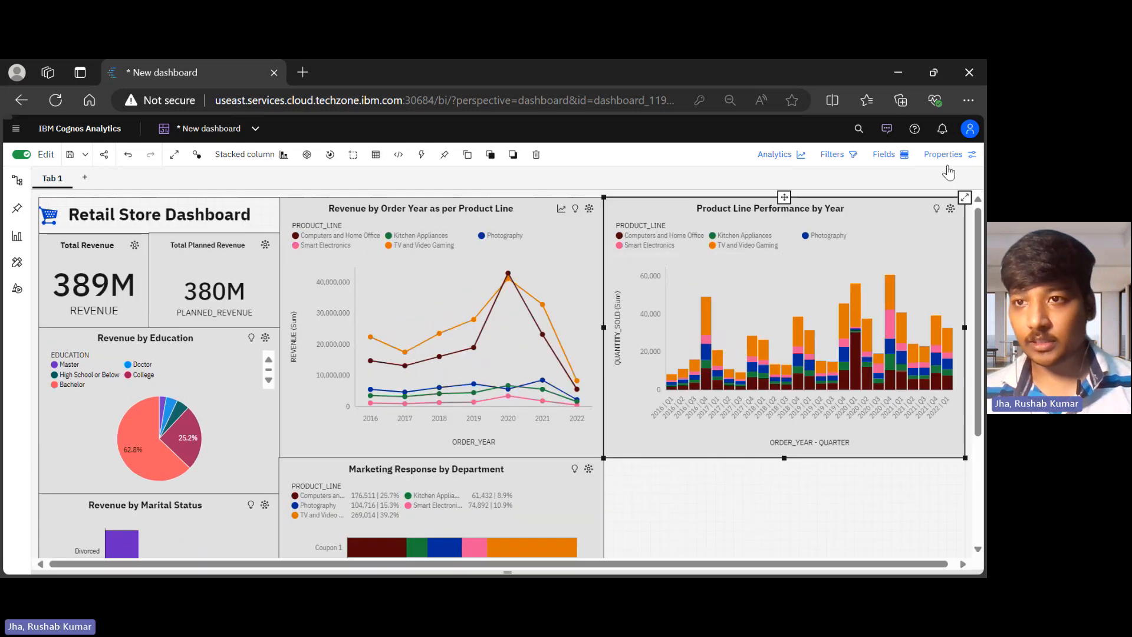
{"action": "left_click", "coordinate": [964, 160]}
{"action": "left_click", "coordinate": [878, 203]}
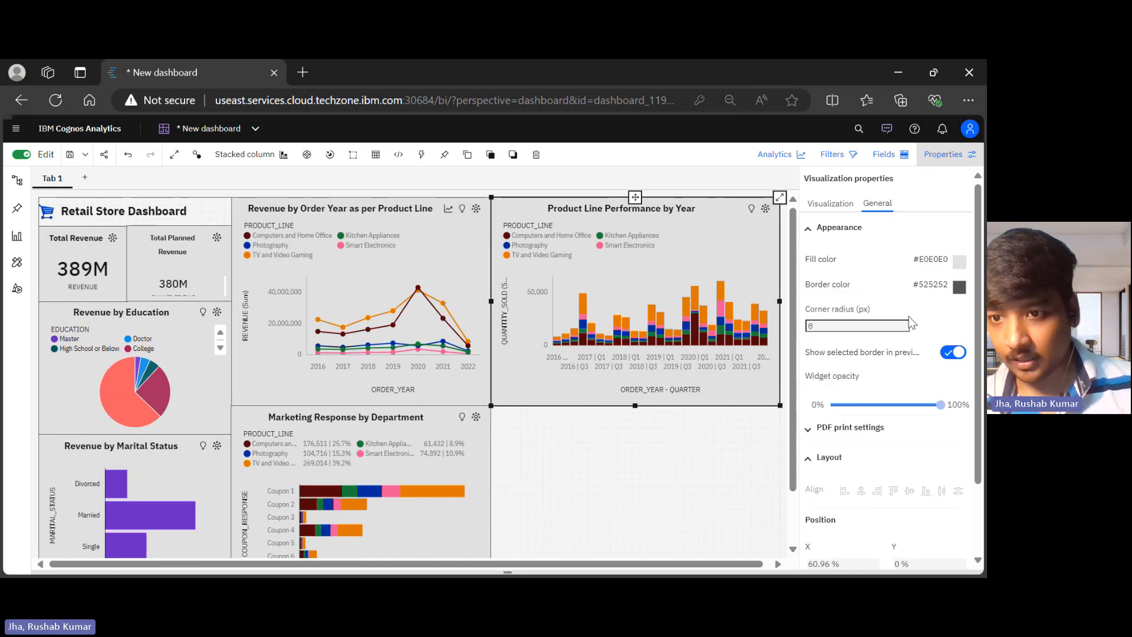
{"action": "scroll", "coordinate": [909, 316], "scroll_direction": "down", "scroll_amount": 2}
{"action": "scroll", "coordinate": [908, 316], "scroll_direction": "up", "scroll_amount": 2}
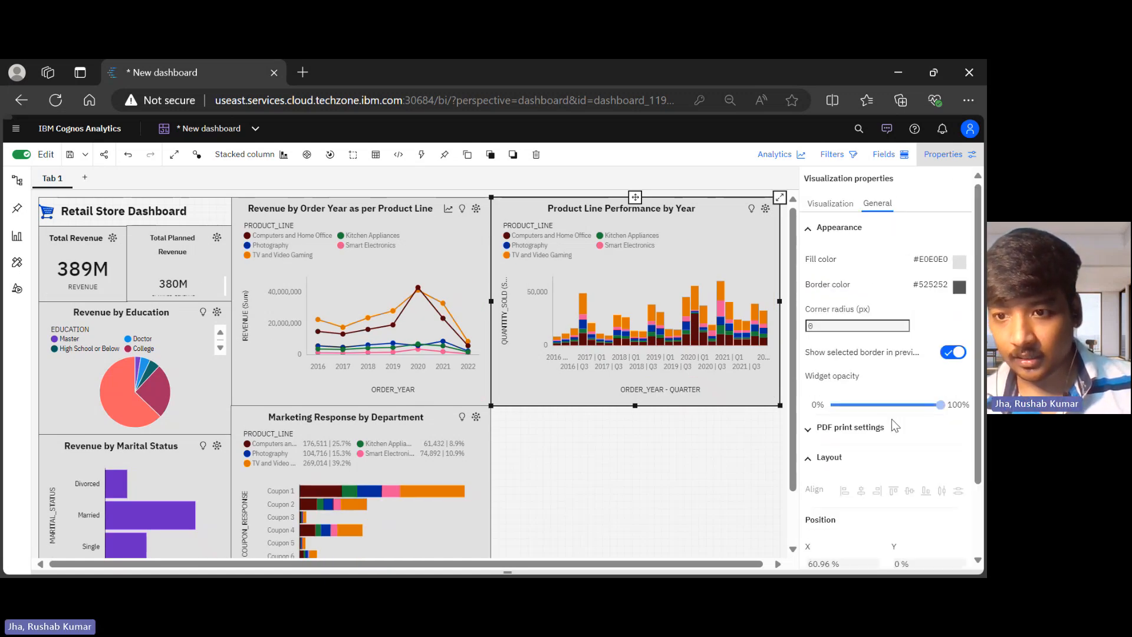
{"action": "scroll", "coordinate": [892, 419], "scroll_direction": "down", "scroll_amount": 2}
{"action": "scroll", "coordinate": [892, 418], "scroll_direction": "up", "scroll_amount": 2}
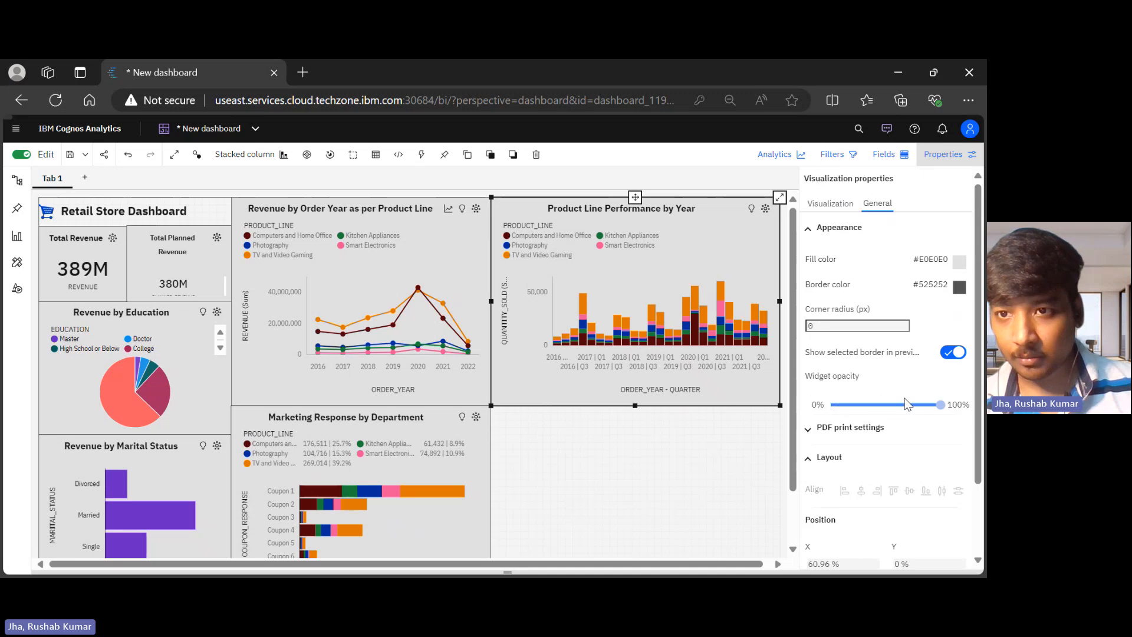
Set the Product Line Performance by Year chart's value in legend to Value and Percentage.
{"action": "left_click", "coordinate": [841, 206]}
{"action": "scroll", "coordinate": [841, 206], "scroll_direction": "down", "scroll_amount": 10}
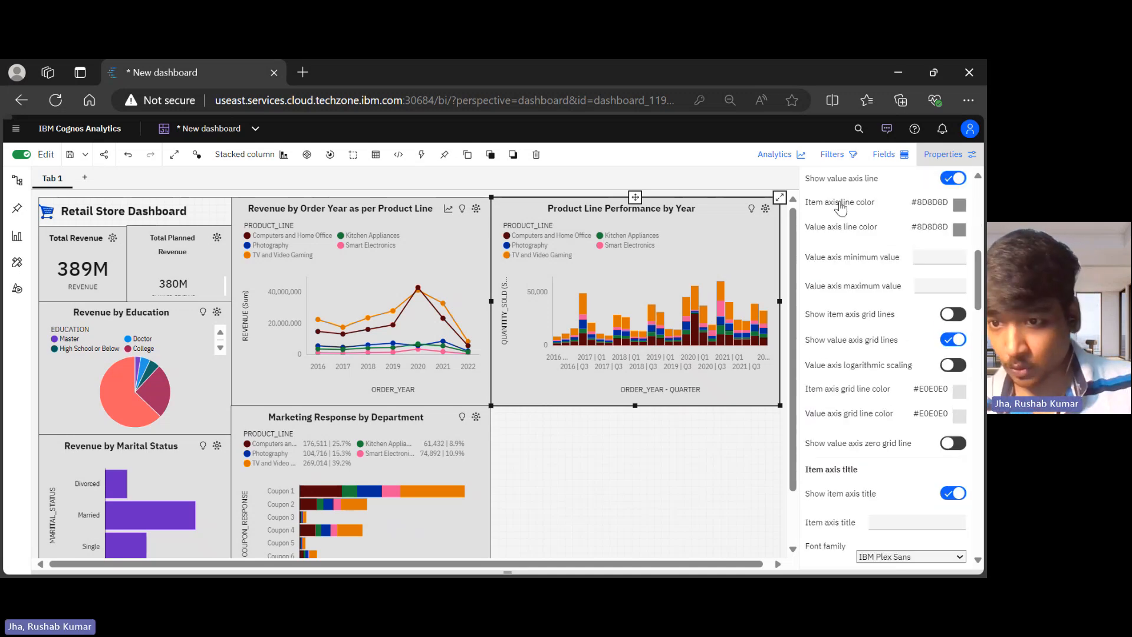
{"action": "scroll", "coordinate": [841, 206], "scroll_direction": "down", "scroll_amount": 2}
{"action": "scroll", "coordinate": [882, 429], "scroll_direction": "down", "scroll_amount": 8}
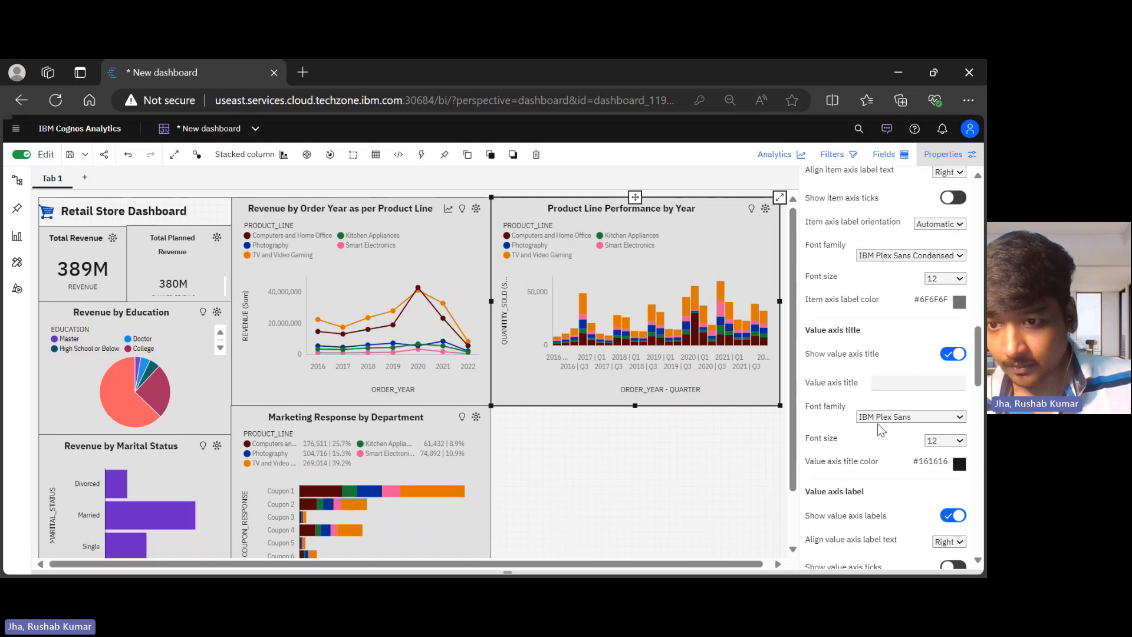
{"action": "scroll", "coordinate": [881, 429], "scroll_direction": "down", "scroll_amount": 4}
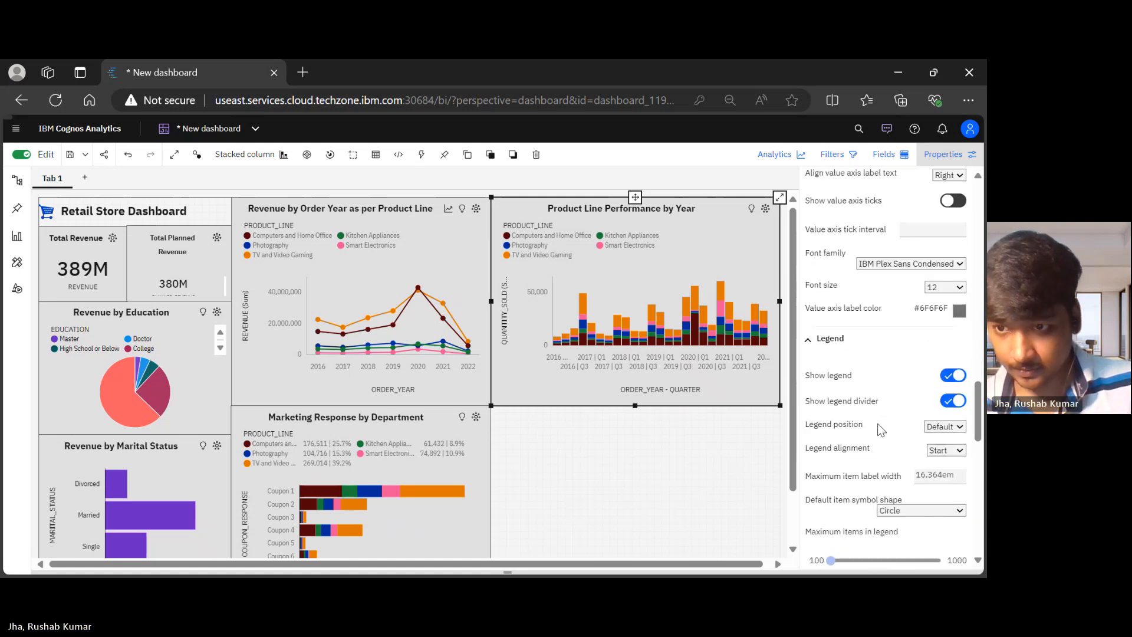
{"action": "scroll", "coordinate": [881, 430], "scroll_direction": "down", "scroll_amount": 1}
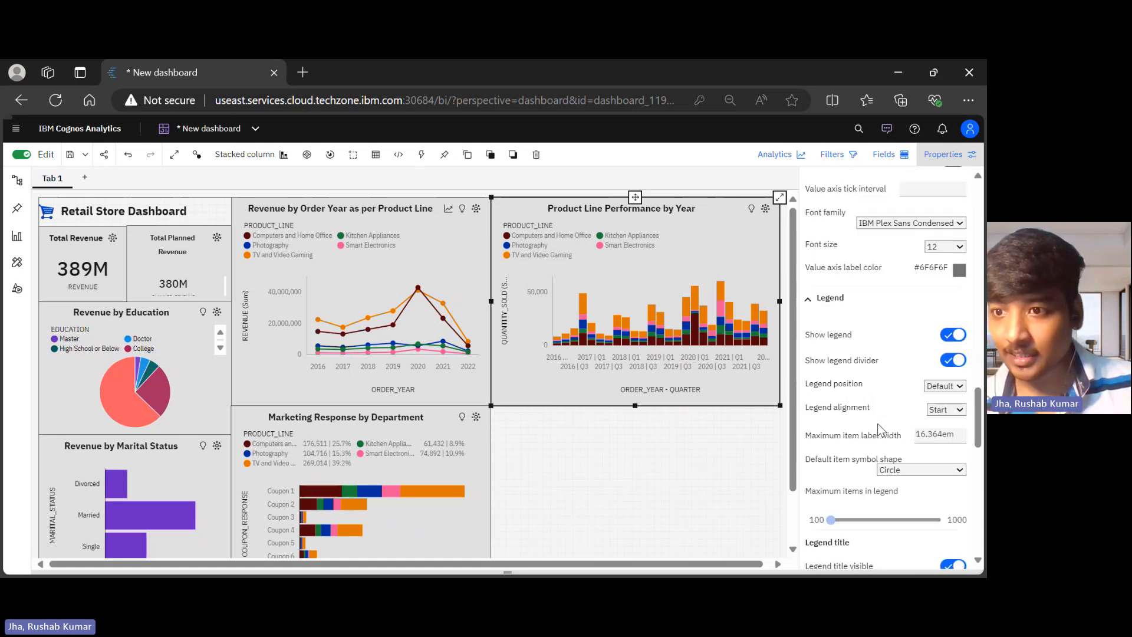
{"action": "scroll", "coordinate": [882, 429], "scroll_direction": "down", "scroll_amount": 6}
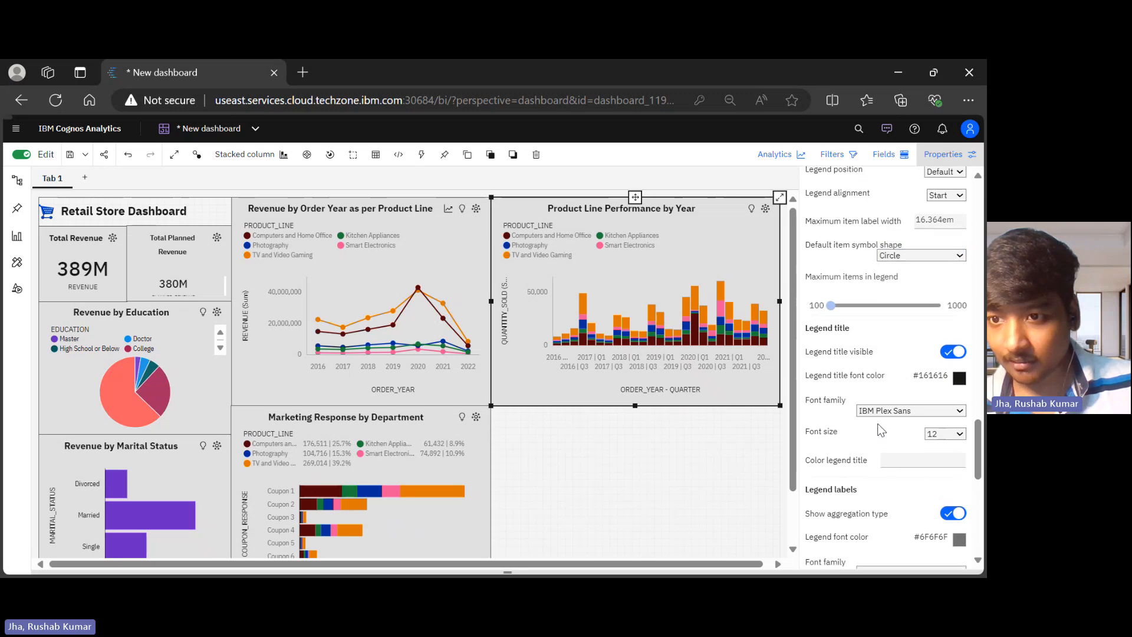
{"action": "scroll", "coordinate": [882, 429], "scroll_direction": "down", "scroll_amount": 3}
{"action": "scroll", "coordinate": [881, 429], "scroll_direction": "up", "scroll_amount": 3}
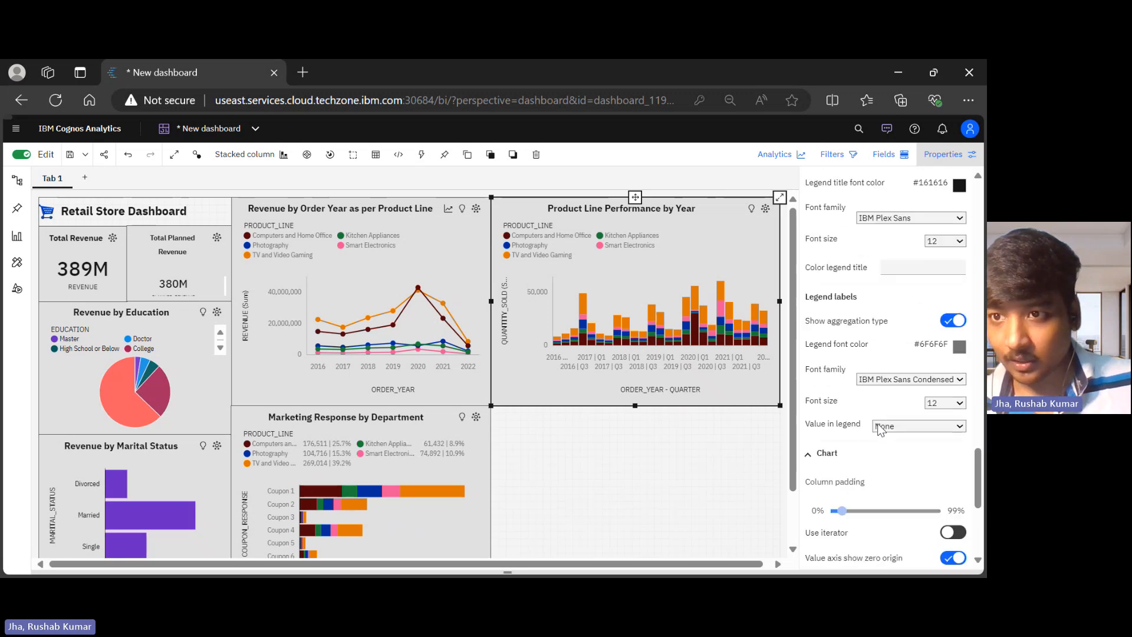
{"action": "scroll", "coordinate": [881, 429], "scroll_direction": "down", "scroll_amount": 6}
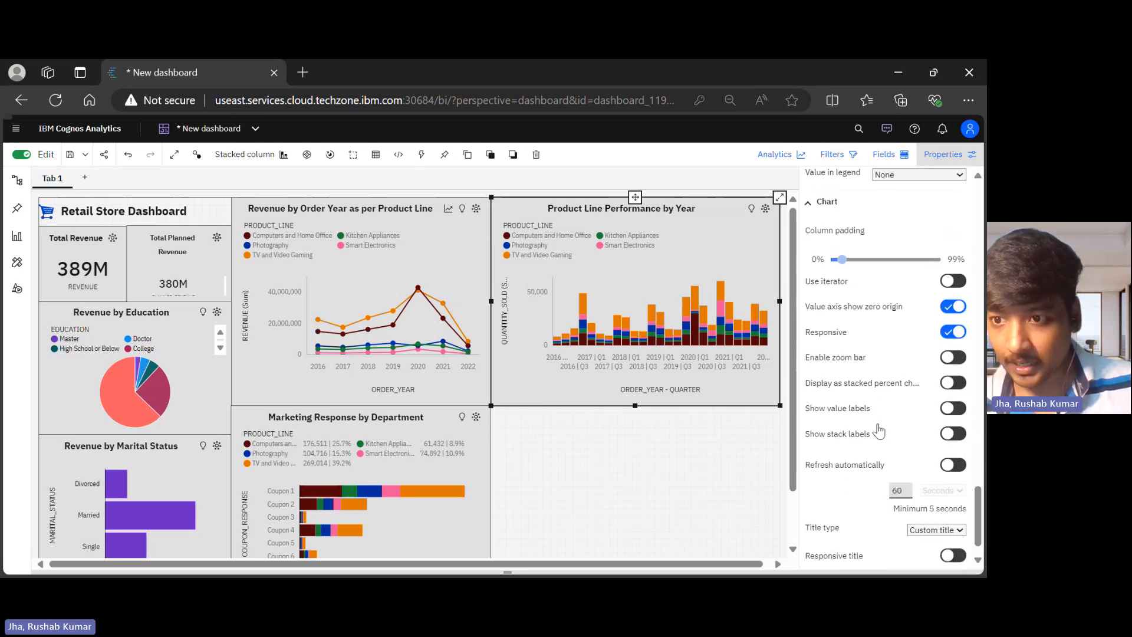
{"action": "scroll", "coordinate": [881, 432], "scroll_direction": "up", "scroll_amount": 4}
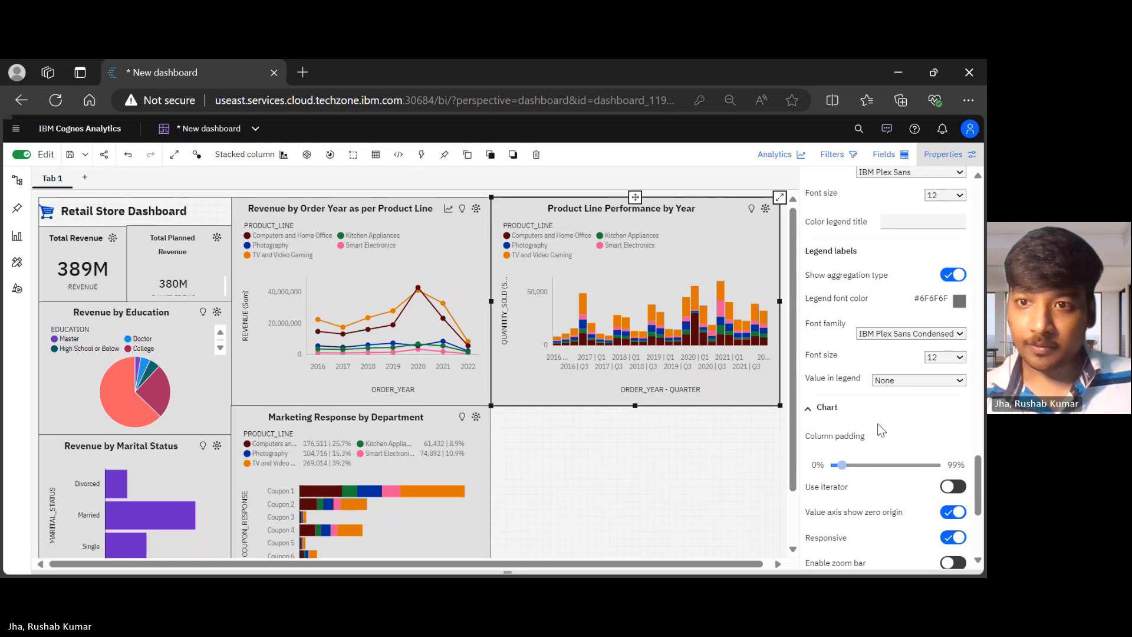
{"action": "scroll", "coordinate": [881, 430], "scroll_direction": "up", "scroll_amount": 1}
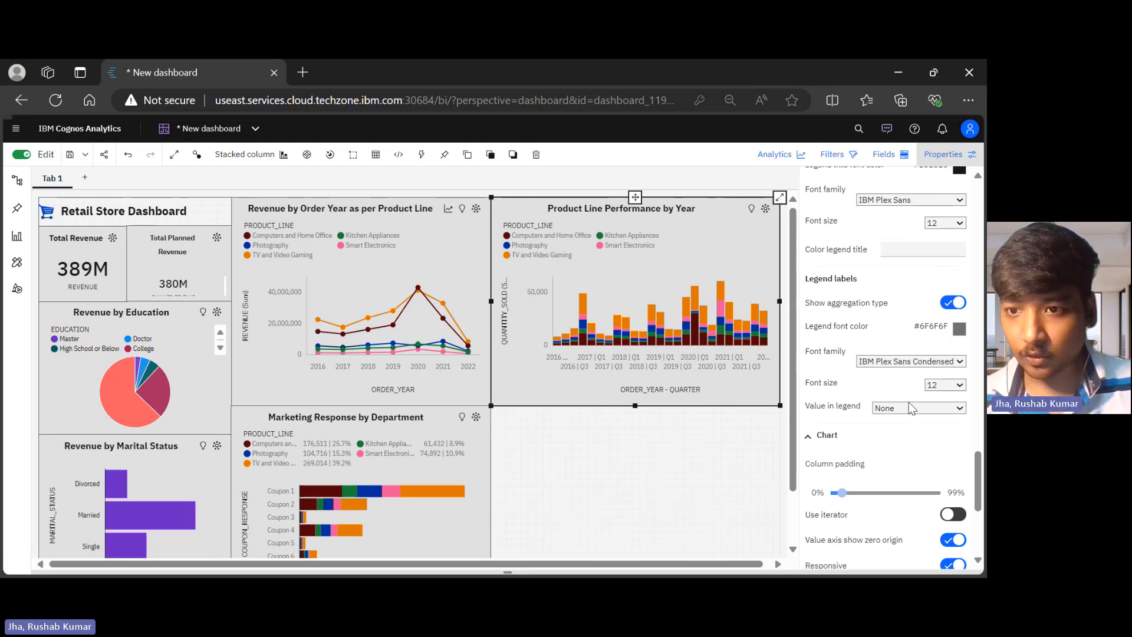
{"action": "left_click", "coordinate": [922, 481]}
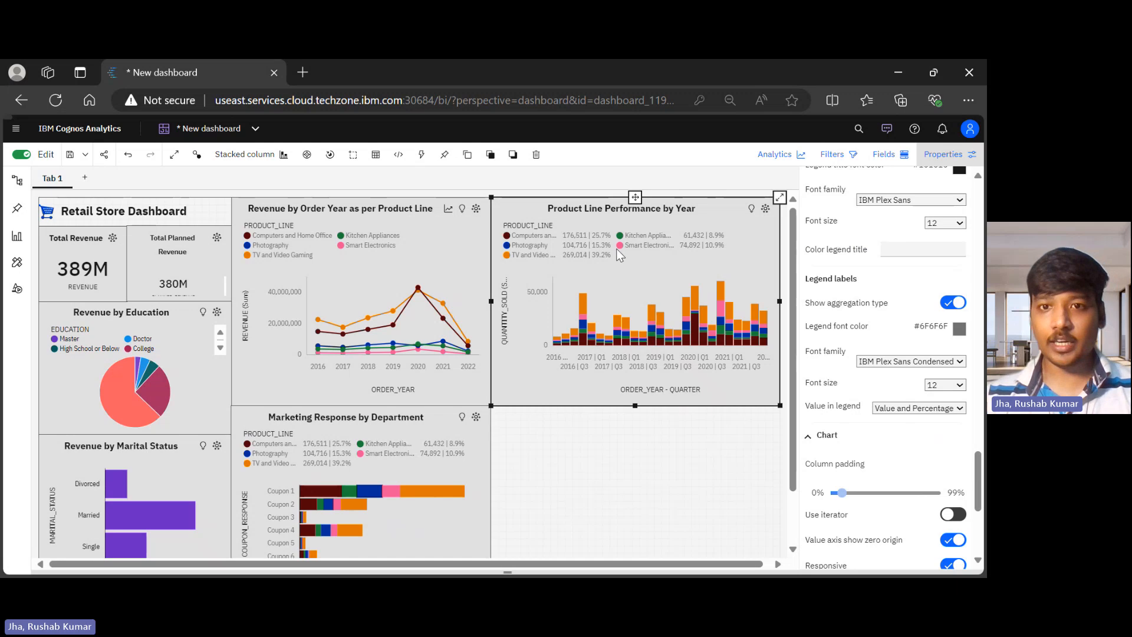
{"action": "left_click", "coordinate": [973, 155]}
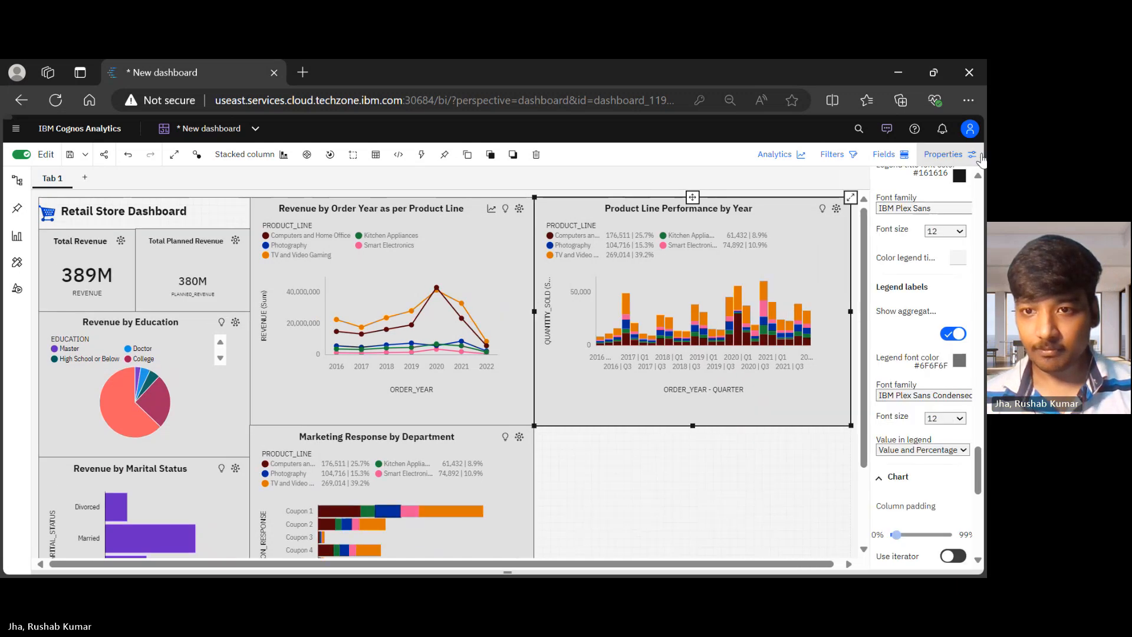
Add a visualization of REVENUE by LATITUDE and LONGITUDE in the empty area below the Product Line Performance by Year chart.
{"action": "scroll", "coordinate": [853, 511], "scroll_direction": "down", "scroll_amount": 2}
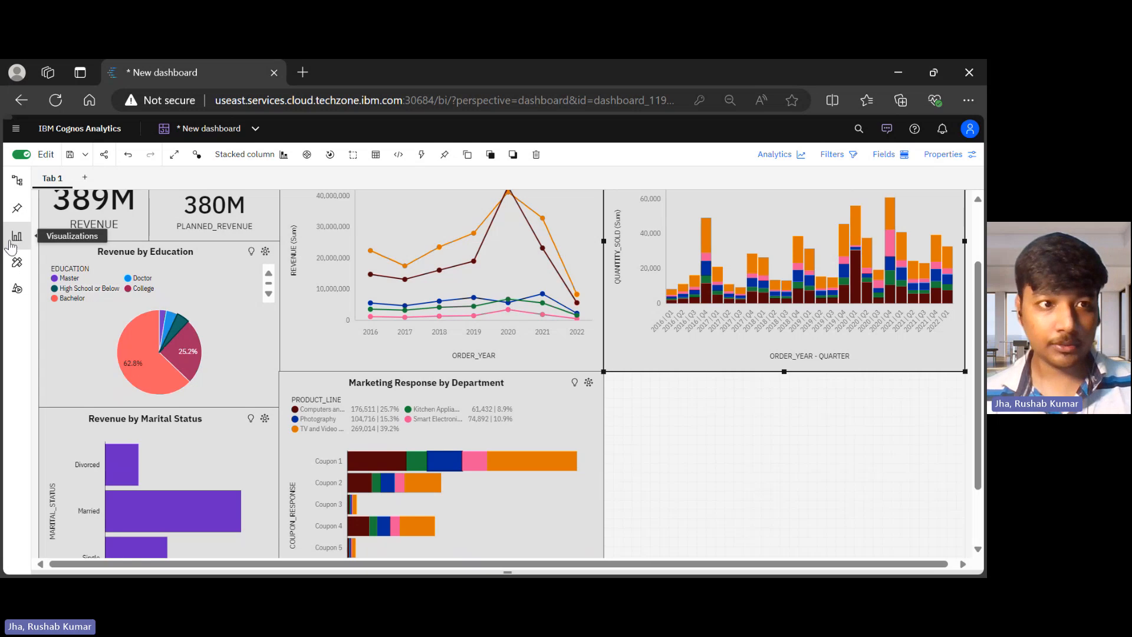
{"action": "left_click", "coordinate": [18, 181]}
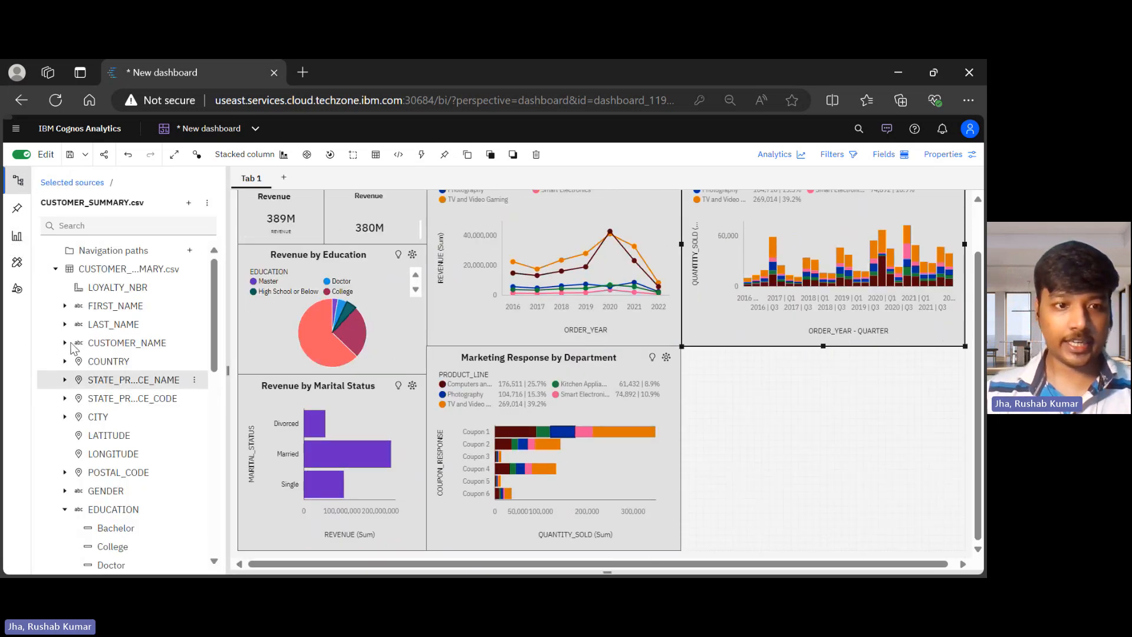
{"action": "left_click", "coordinate": [158, 431]}
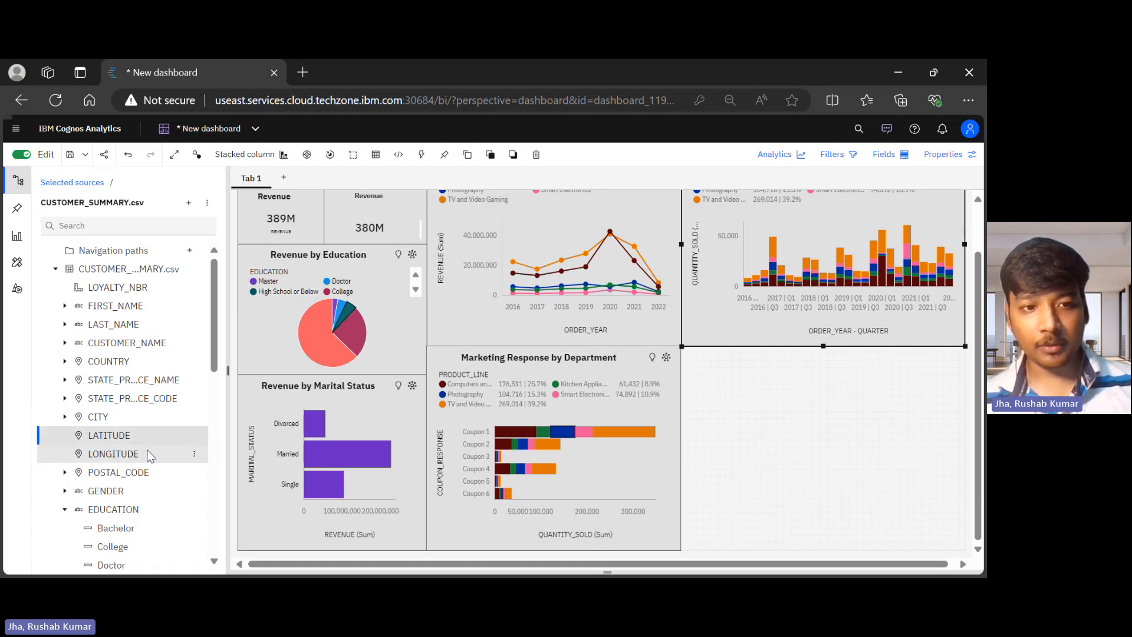
{"action": "left_click", "coordinate": [146, 450], "text": "ctrl"}
{"action": "scroll", "coordinate": [147, 449], "scroll_direction": "down", "scroll_amount": 3}
{"action": "scroll", "coordinate": [147, 449], "scroll_direction": "down", "scroll_amount": 2}
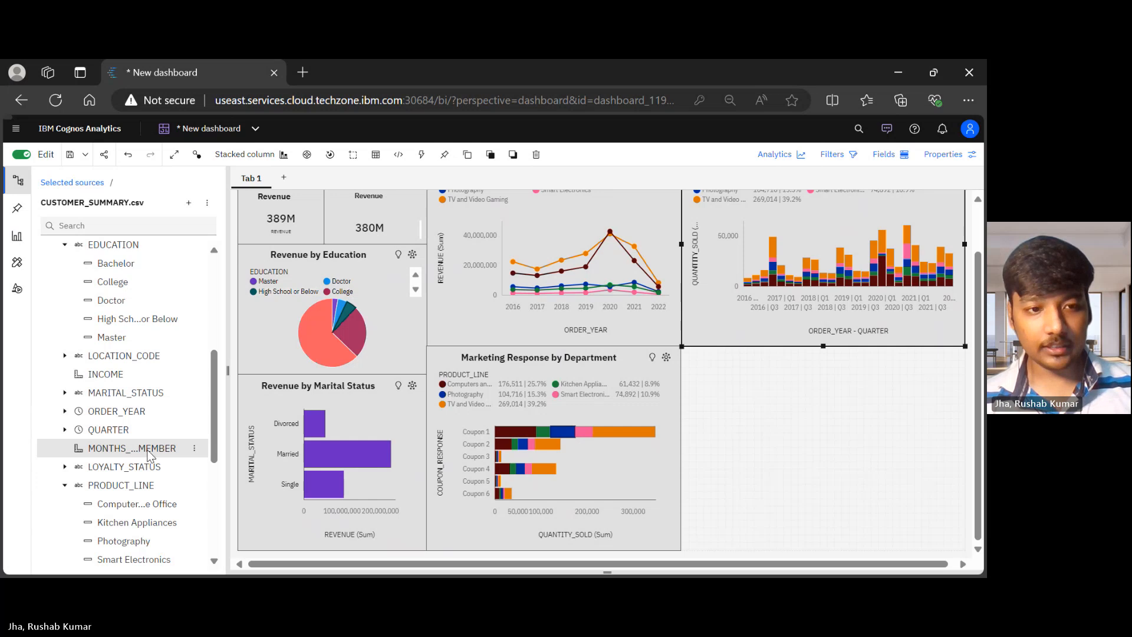
{"action": "scroll", "coordinate": [148, 450], "scroll_direction": "down", "scroll_amount": 2}
{"action": "scroll", "coordinate": [147, 450], "scroll_direction": "down", "scroll_amount": 2}
{"action": "scroll", "coordinate": [148, 450], "scroll_direction": "up", "scroll_amount": 2}
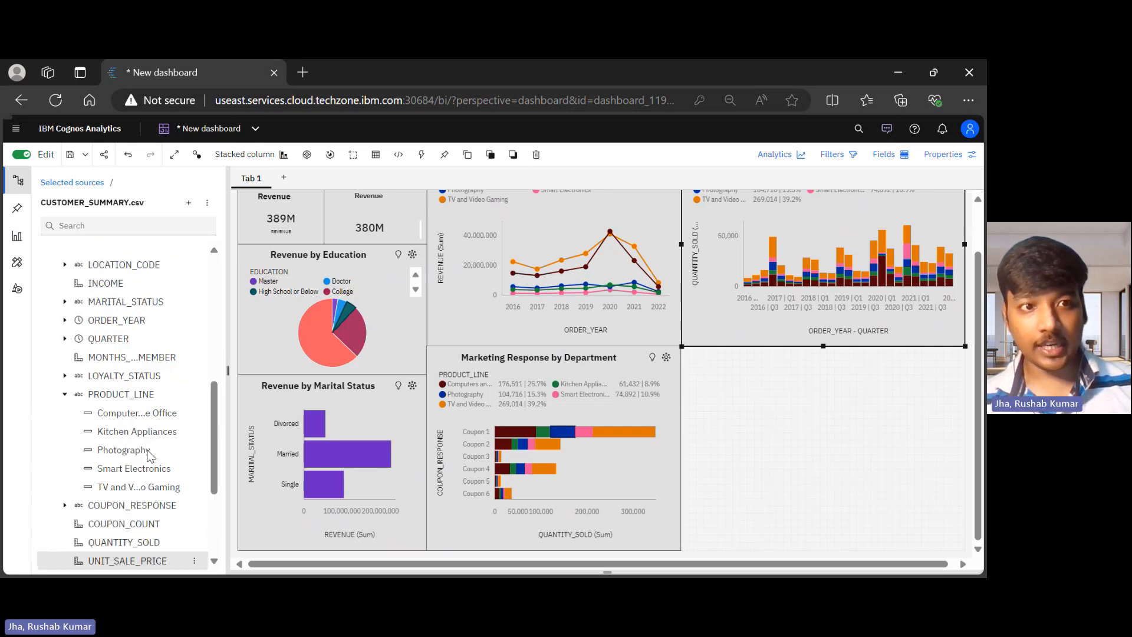
{"action": "scroll", "coordinate": [146, 450], "scroll_direction": "up", "scroll_amount": 3}
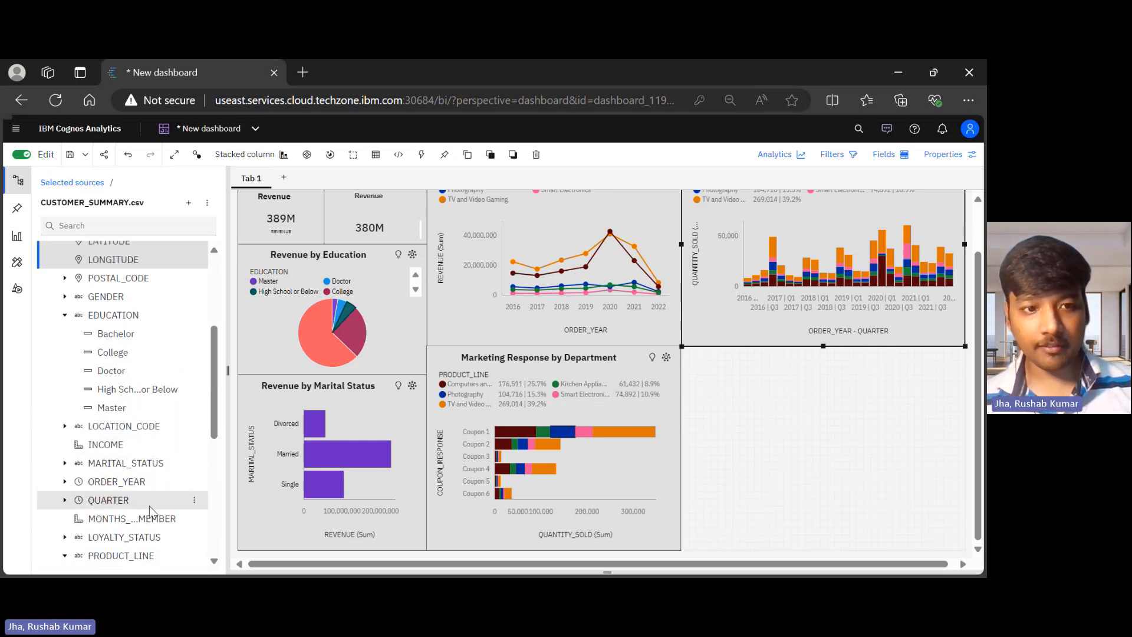
{"action": "scroll", "coordinate": [150, 507], "scroll_direction": "down", "scroll_amount": 5}
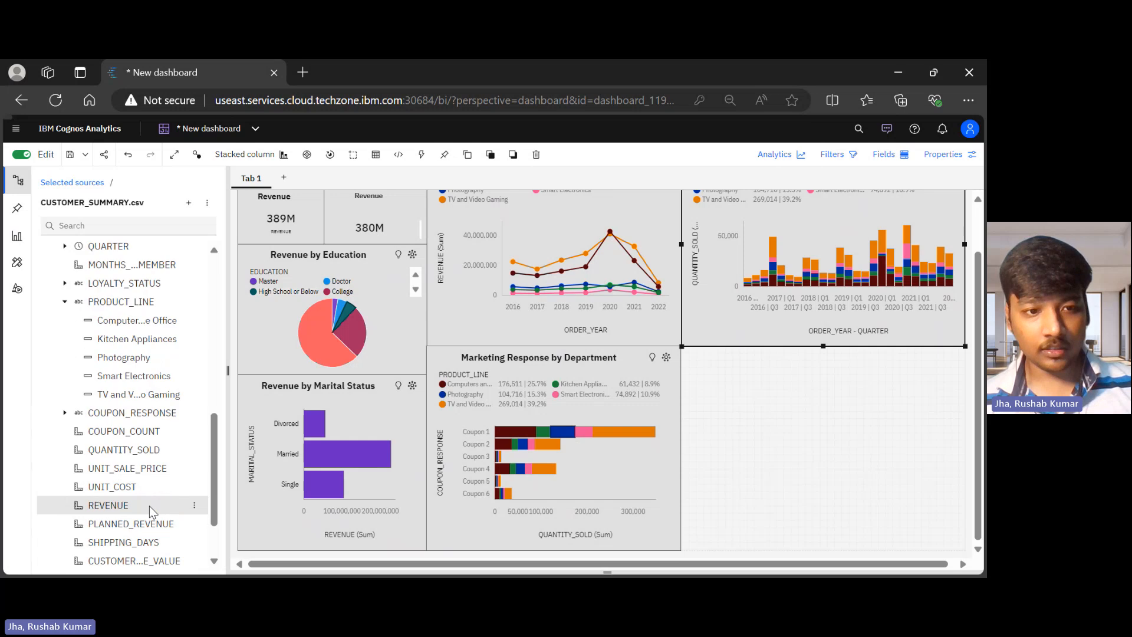
{"action": "left_click", "coordinate": [150, 506]}
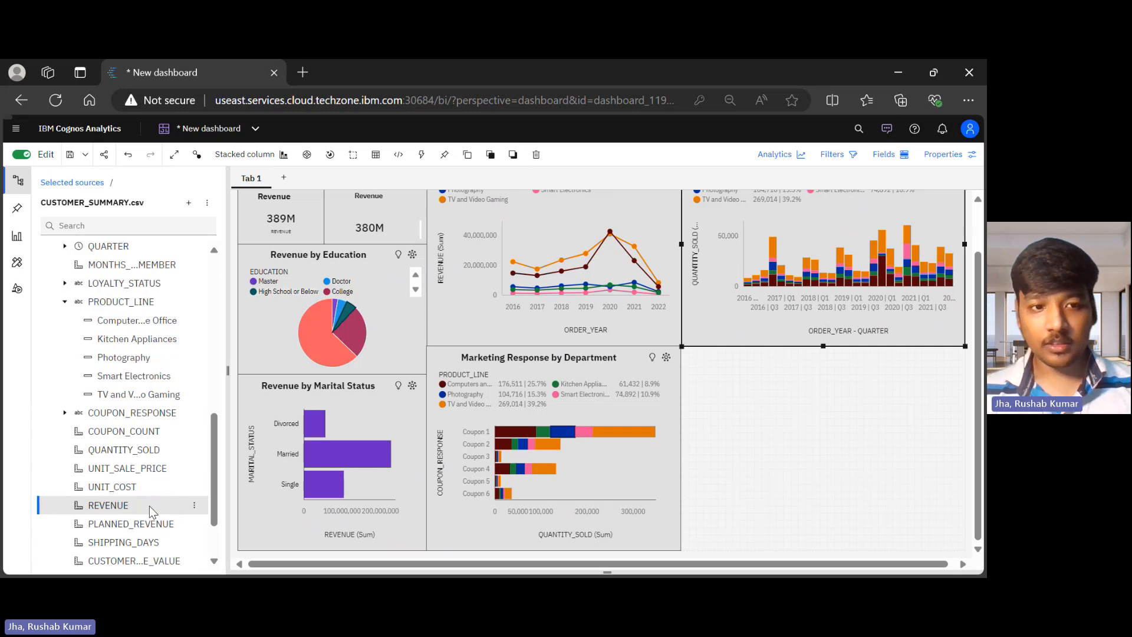
{"action": "left_click_drag", "start_coordinate": [149, 506], "coordinate": [761, 417]}
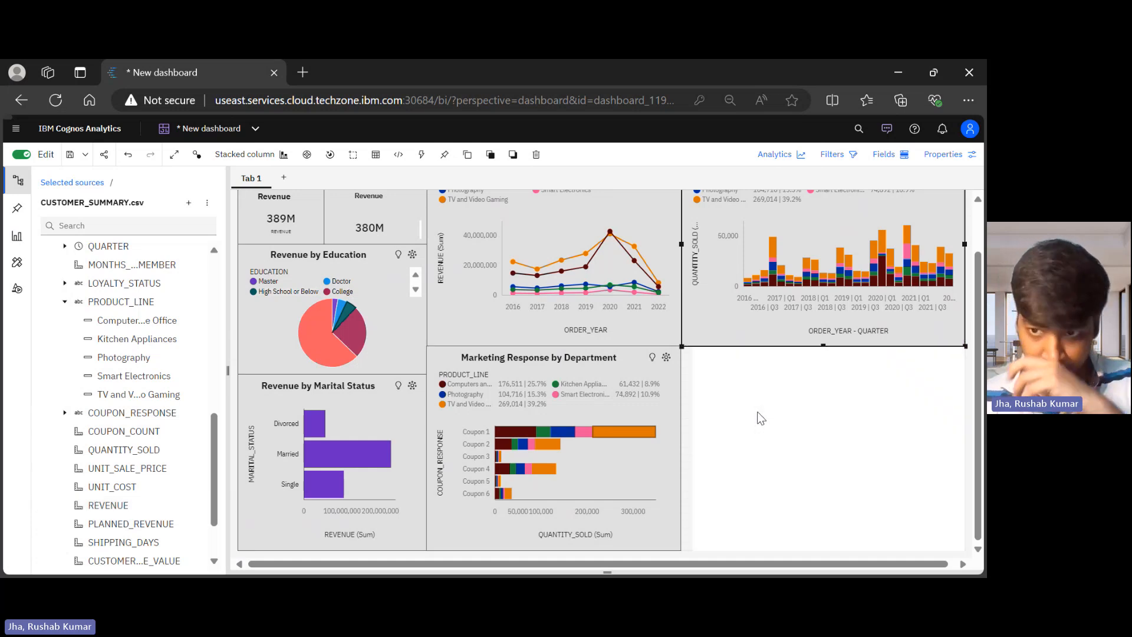
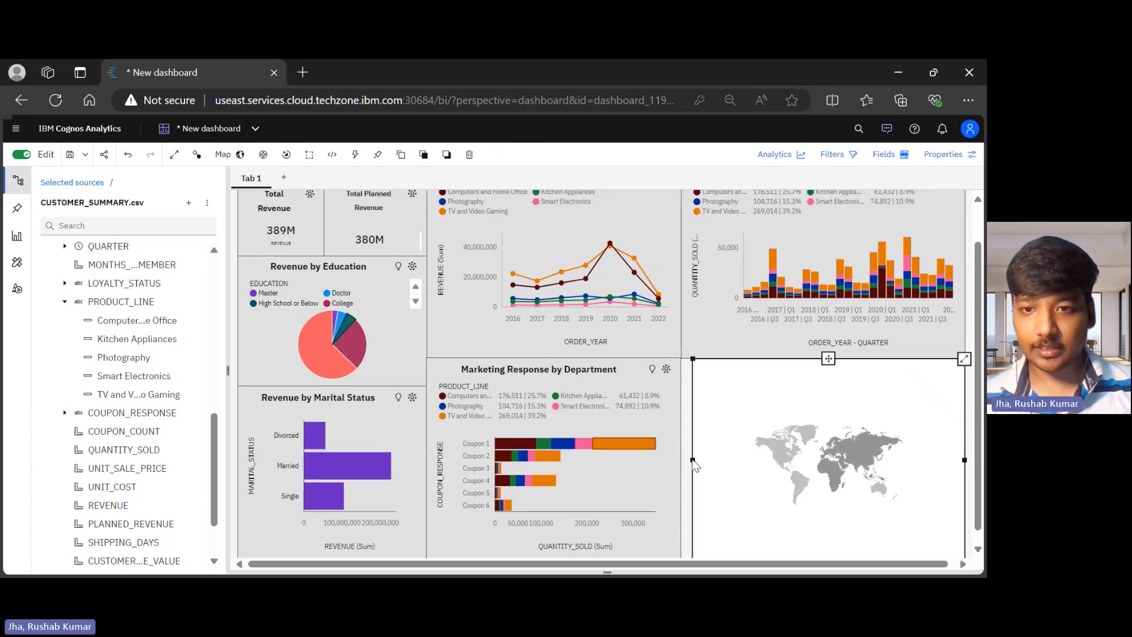
Resize the new map to fill the empty space beside the Marketing Response by Department chart.
{"action": "left_click_drag", "start_coordinate": [694, 462], "coordinate": [682, 461]}
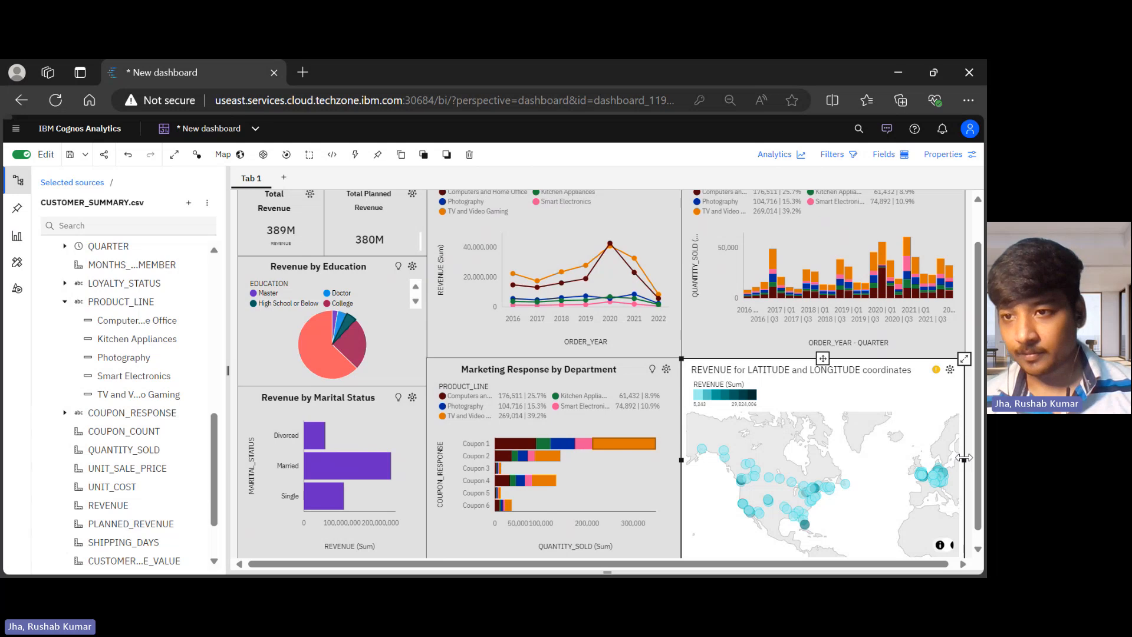
{"action": "left_click_drag", "start_coordinate": [965, 458], "coordinate": [971, 452]}
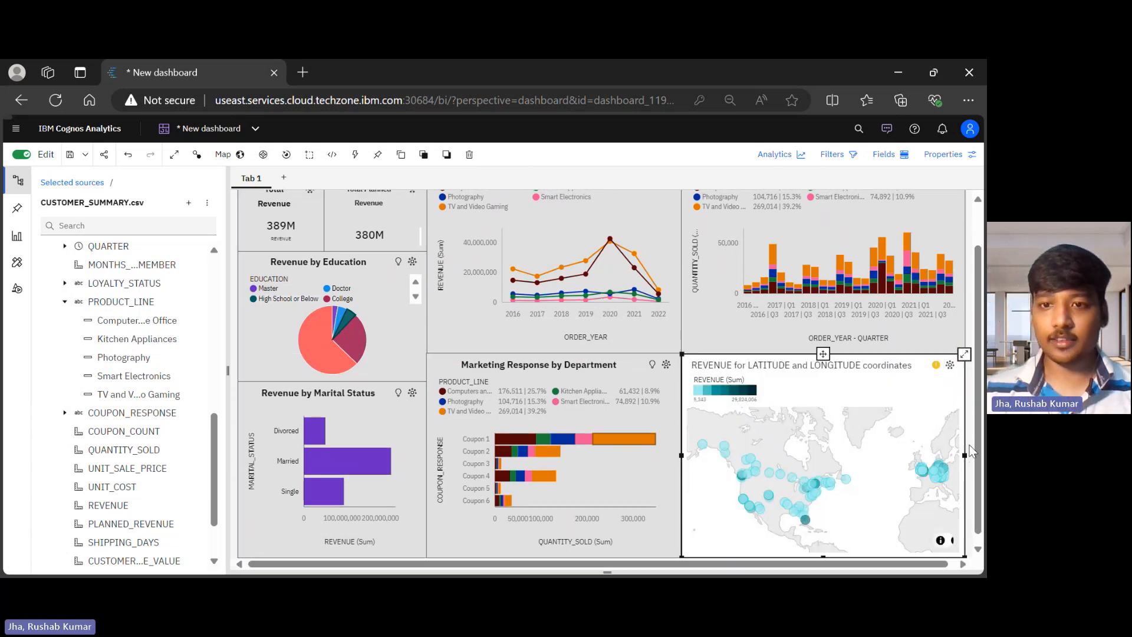
{"action": "key", "text": "alt+Tab"}
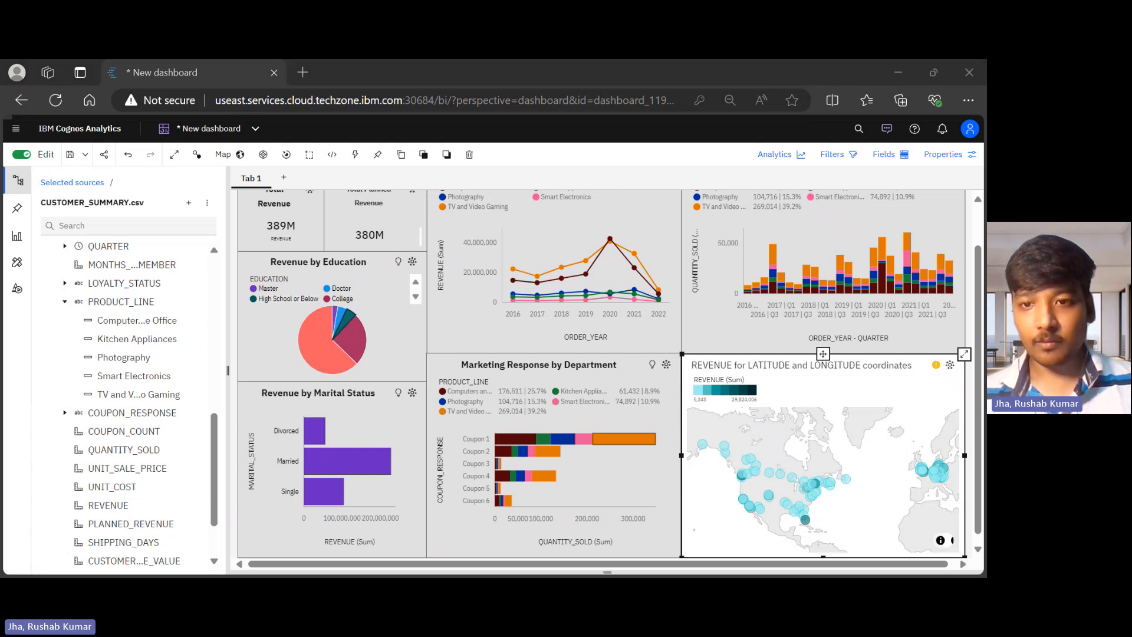
{"action": "key", "text": "alt+Tab"}
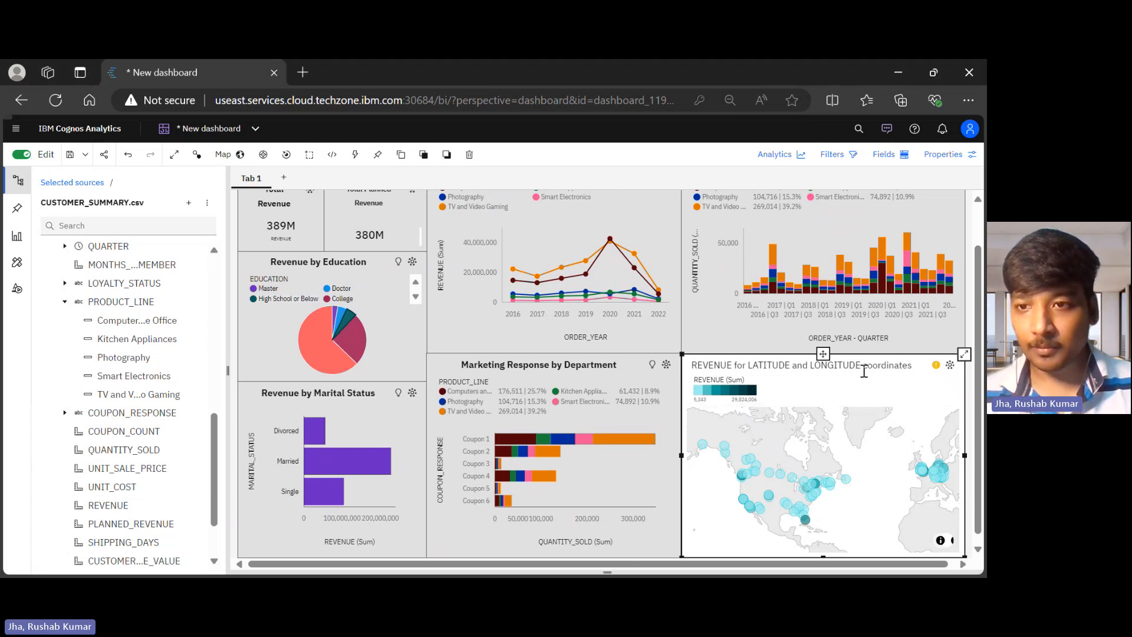
Rename the map's title as Sales Performance by Region.
{"action": "double_click", "coordinate": [863, 370]}
{"action": "key", "text": "ctrl+a"}
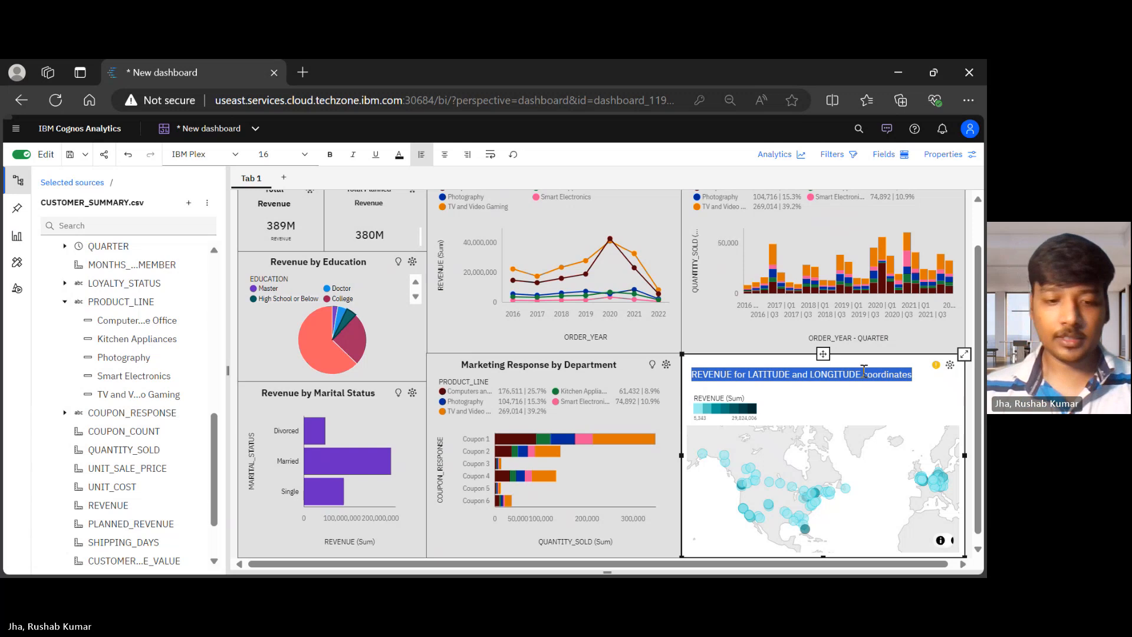
{"action": "key", "text": "BackSpace"}
{"action": "type", "text": "Slaes"}
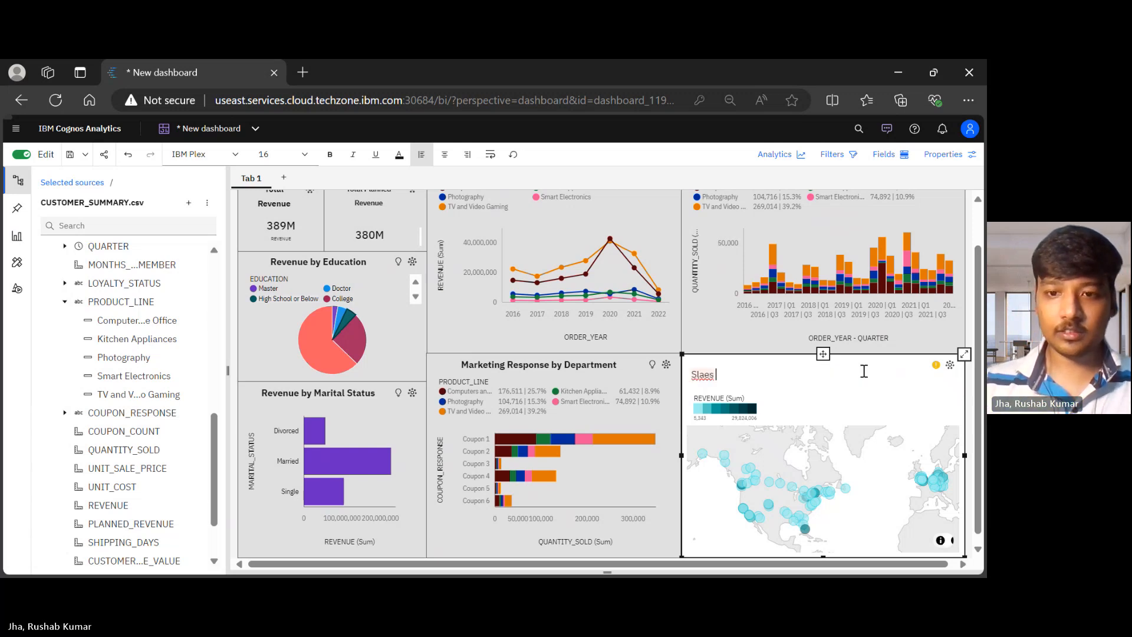
{"action": "type", "text": " PErdo"}
{"action": "key", "text": "BackSpace"}
{"action": "key", "text": "BackSpace"}
{"action": "type", "text": "f"}
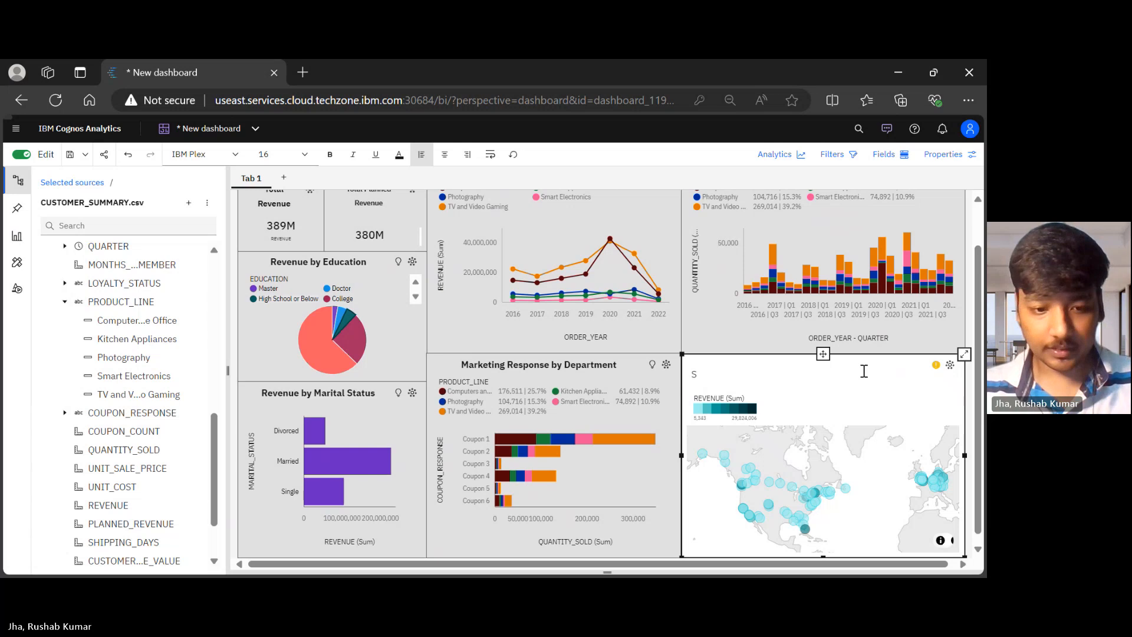
{"action": "type", "text": "ales"}
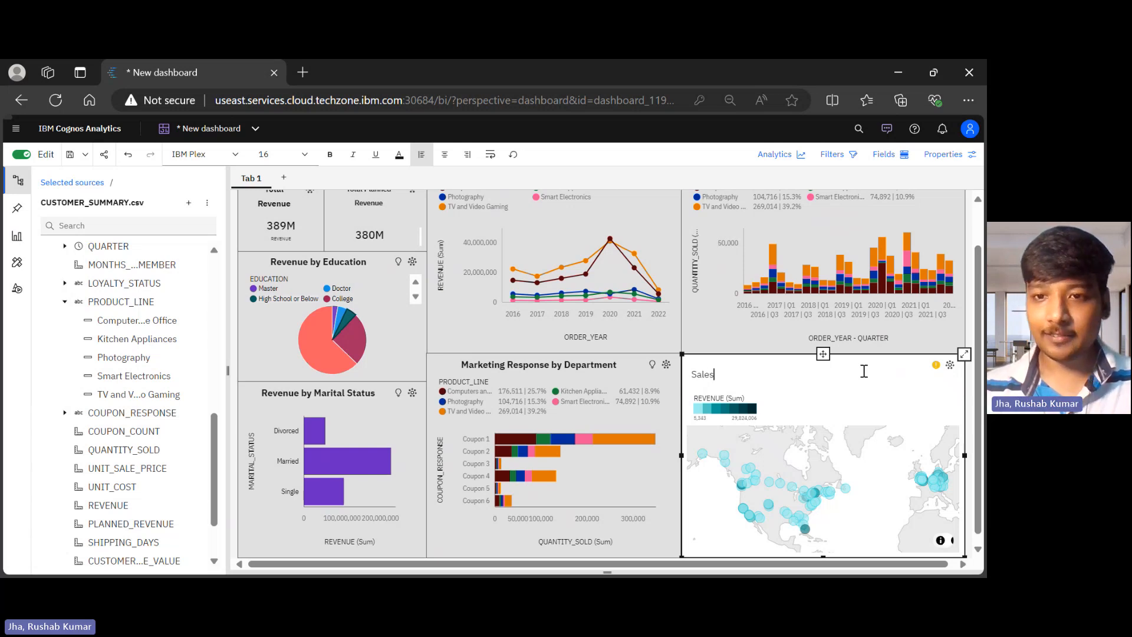
{"action": "type", "text": " Performance"}
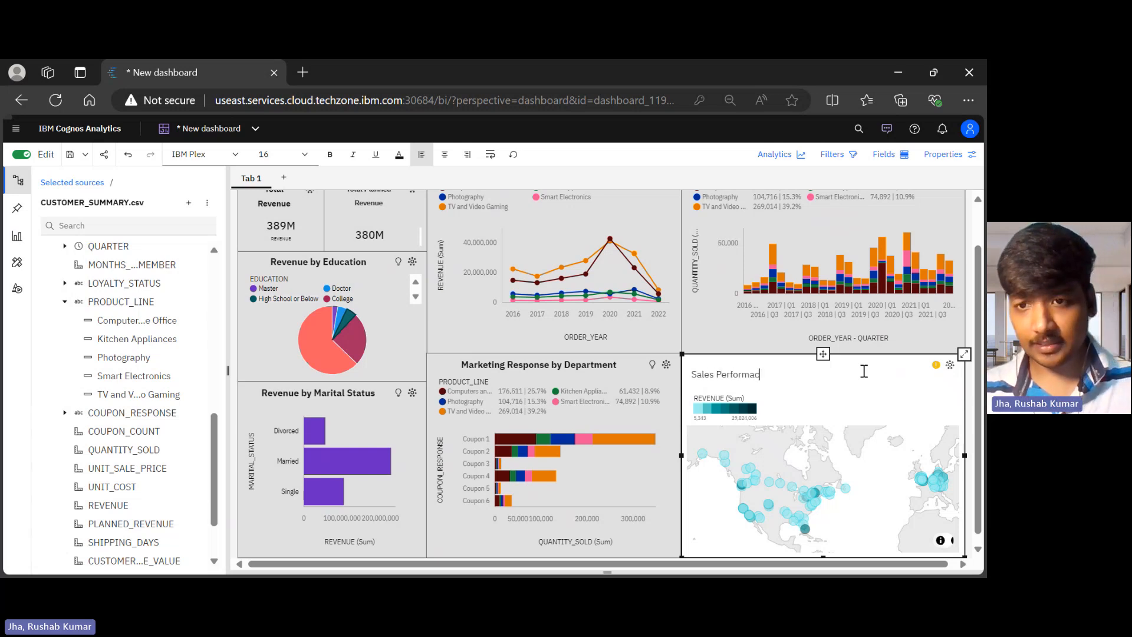
{"action": "type", "text": "nce by"}
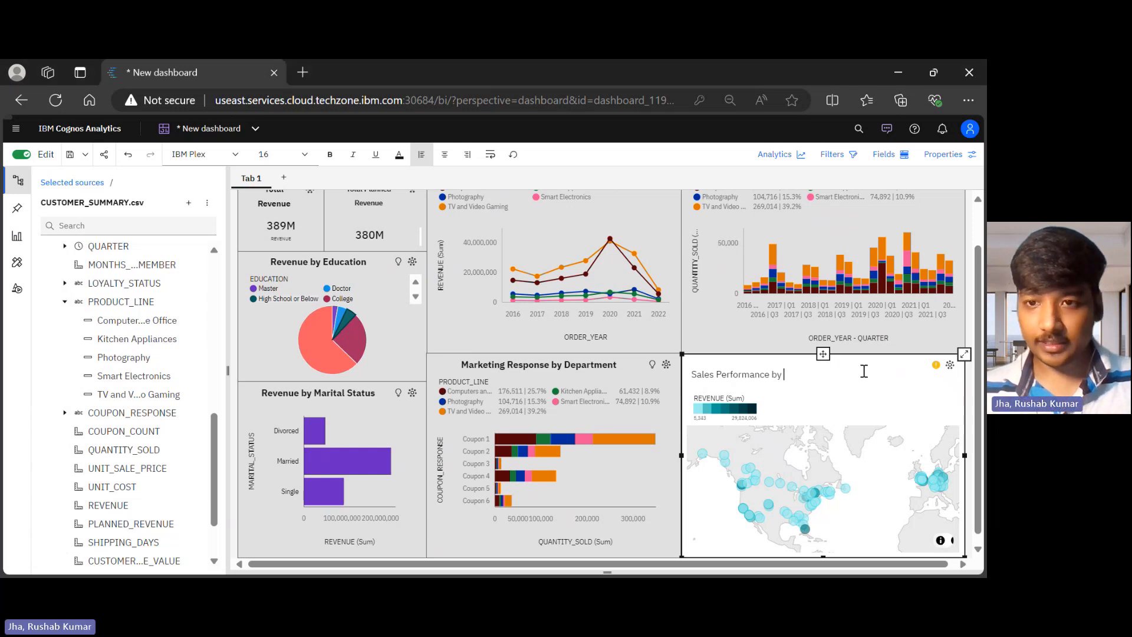
{"action": "type", "text": " Region"}
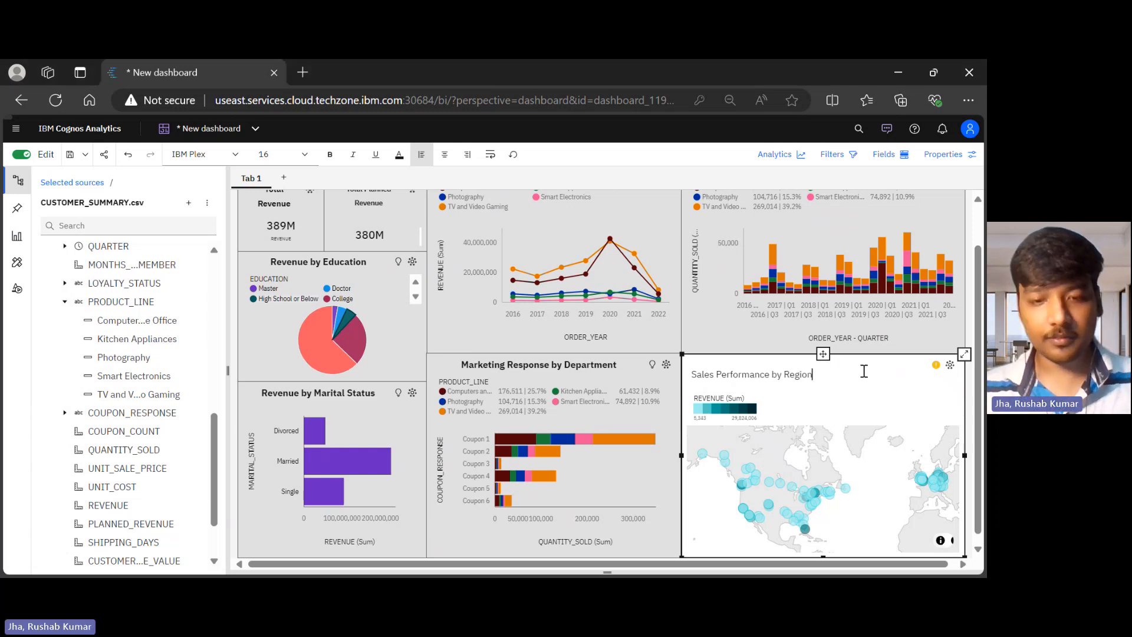
Make the Sales Performance by Region title bold and centre it above the map.
{"action": "key", "text": "ctrl+a"}
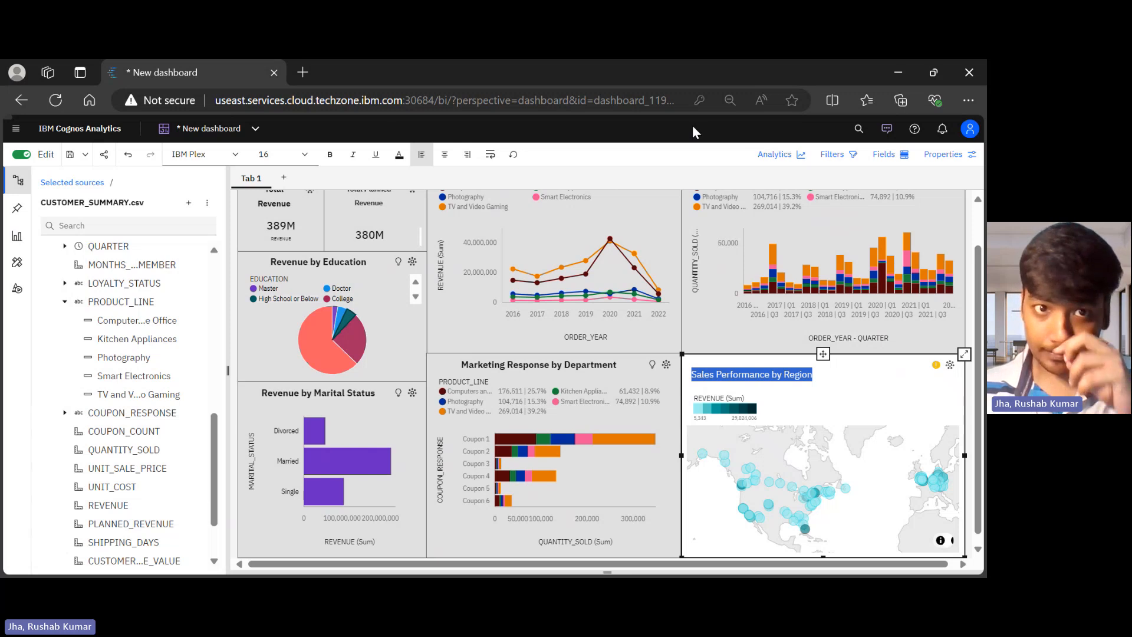
{"action": "left_click", "coordinate": [330, 154]}
{"action": "left_click", "coordinate": [399, 155]}
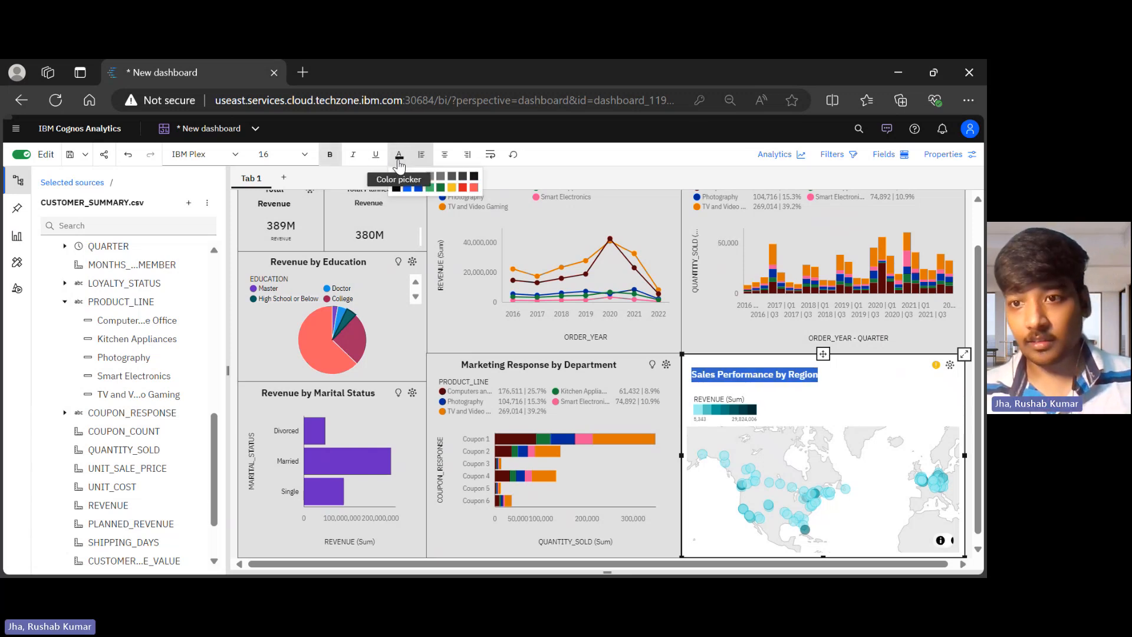
{"action": "left_click", "coordinate": [399, 158]}
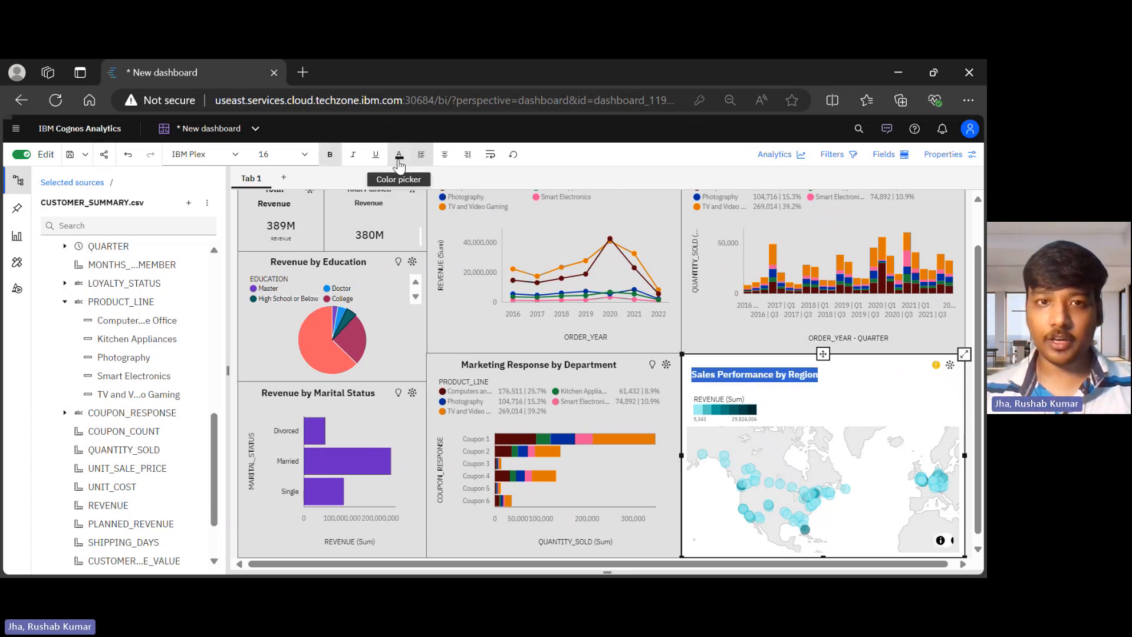
{"action": "left_click", "coordinate": [442, 157]}
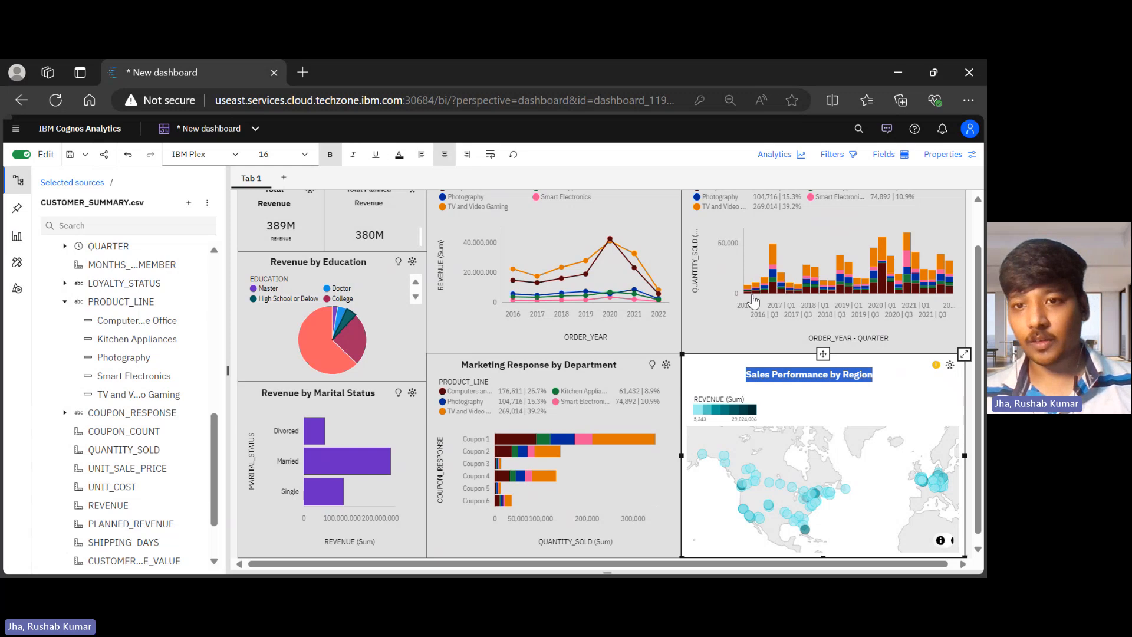
{"action": "left_click", "coordinate": [889, 391]}
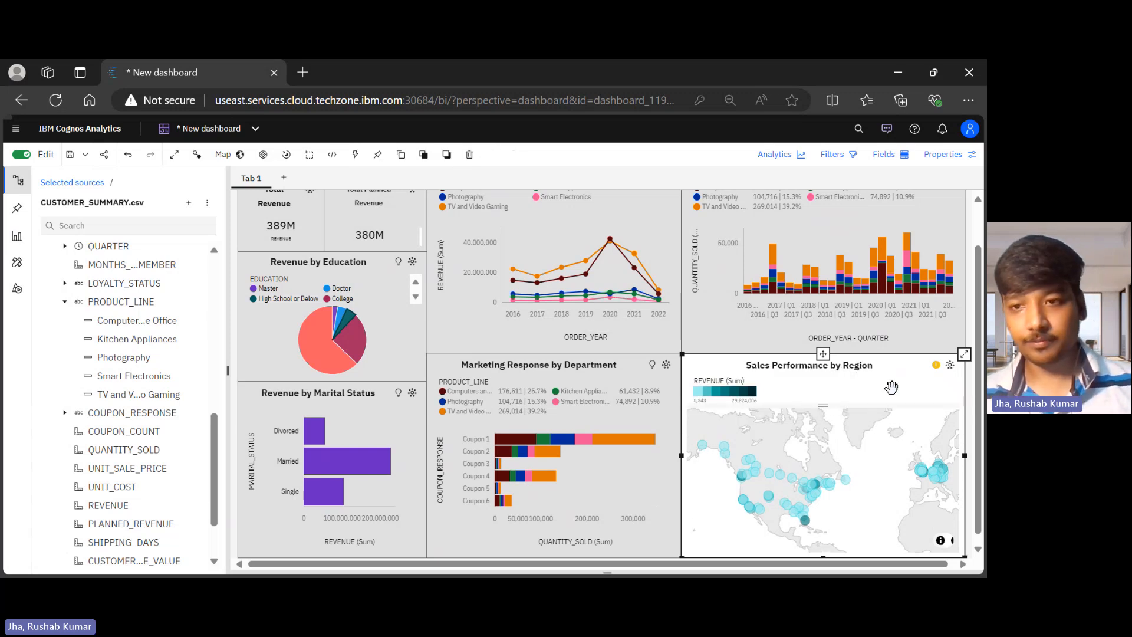
Open the field assignments of the Sales Performance by Region map and try to assign COUNTRY to the Regions locations.
{"action": "left_click", "coordinate": [899, 158]}
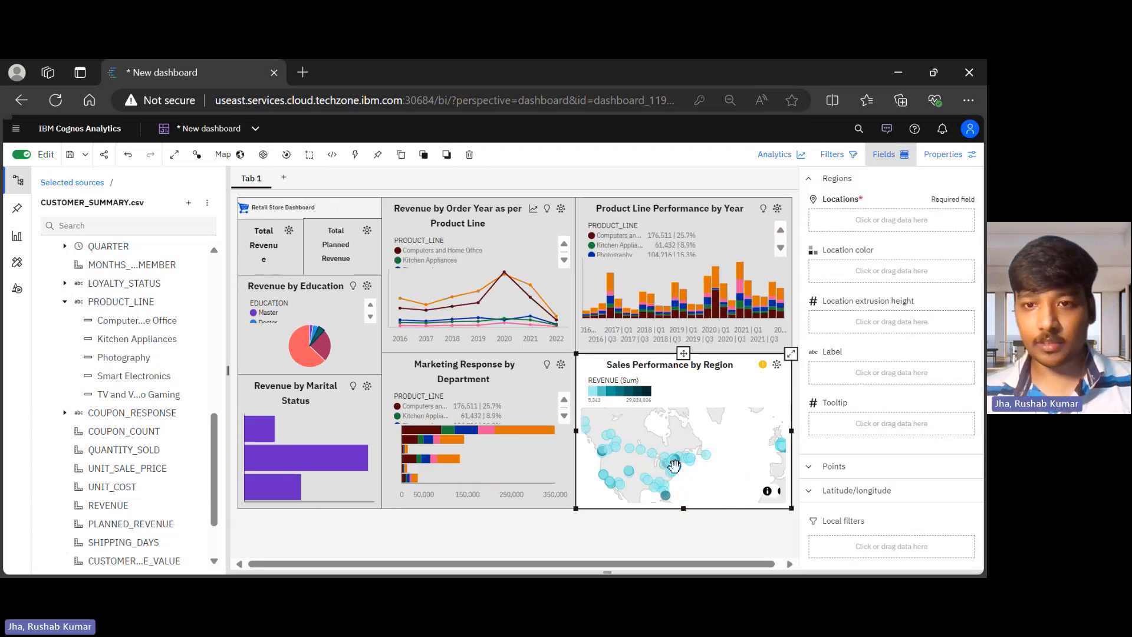
{"action": "left_click", "coordinate": [857, 222]}
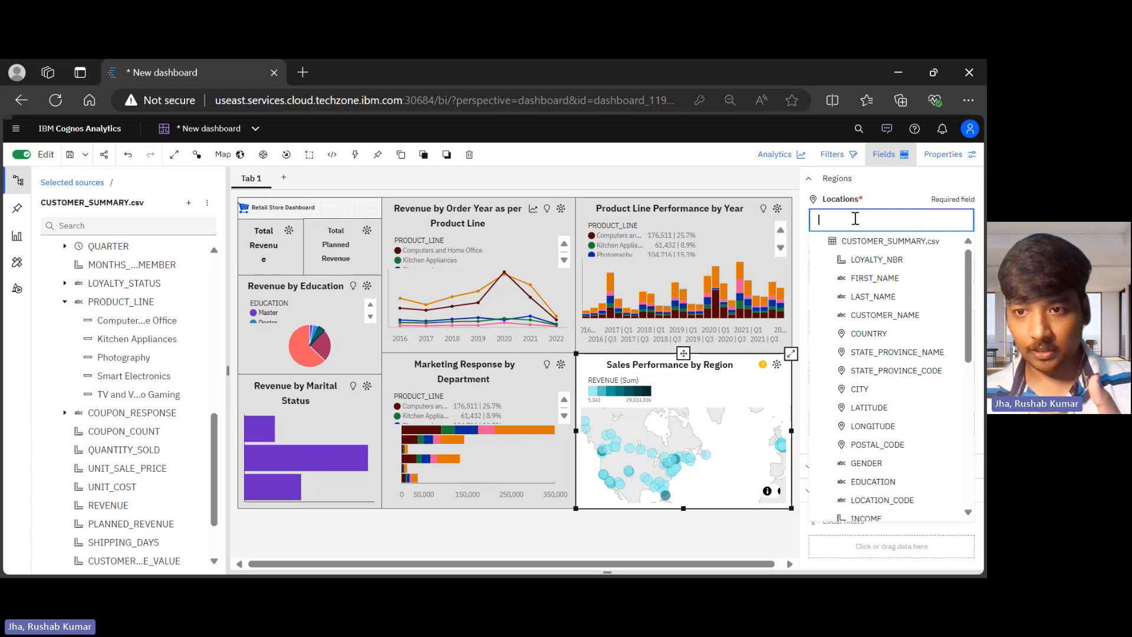
{"action": "scroll", "coordinate": [920, 472], "scroll_direction": "down", "scroll_amount": 1}
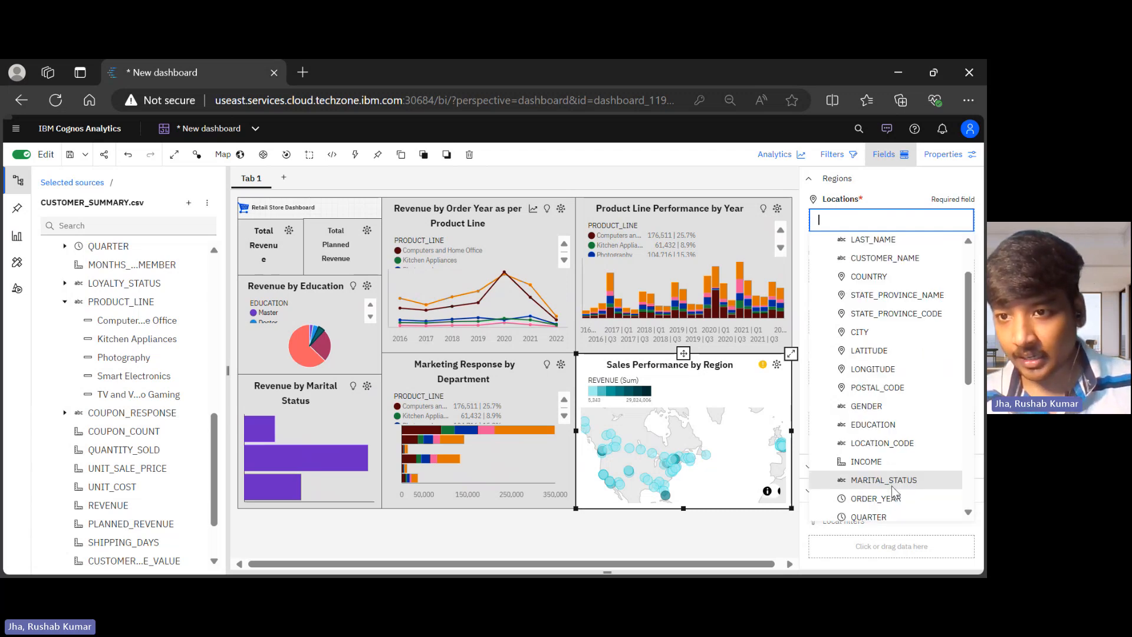
{"action": "left_click", "coordinate": [897, 270]}
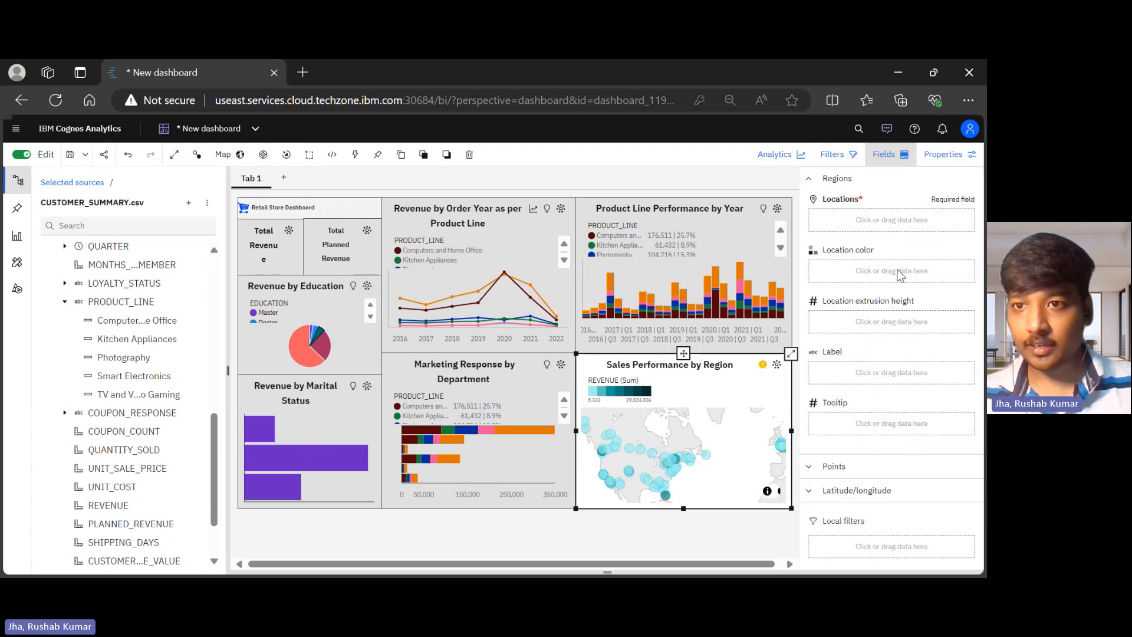
{"action": "left_click", "coordinate": [887, 223]}
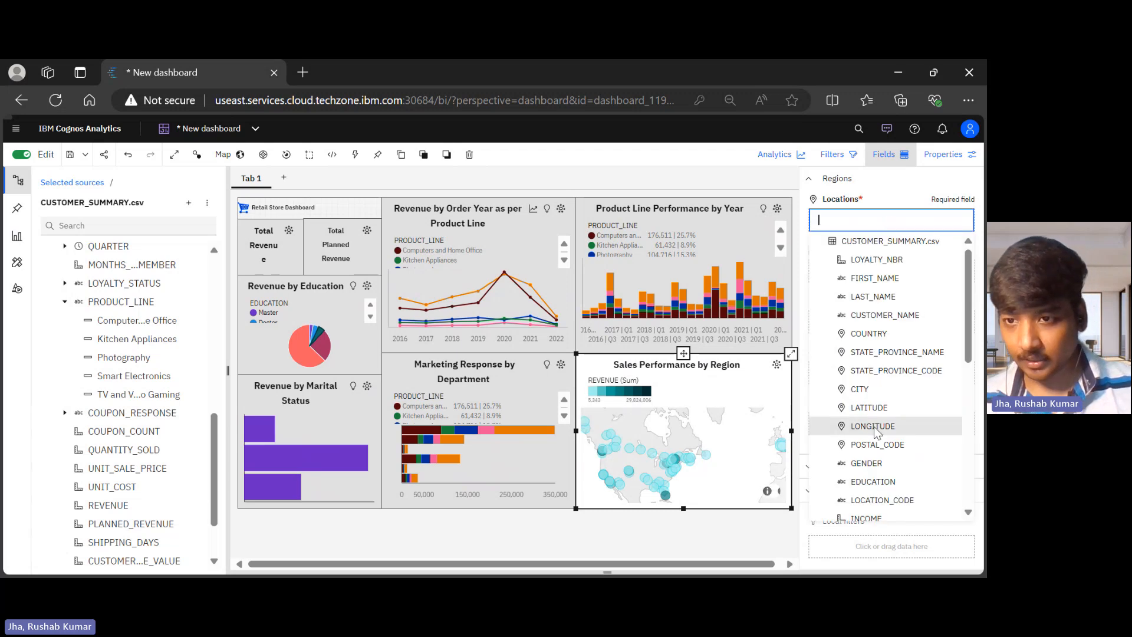
{"action": "left_click", "coordinate": [915, 332]}
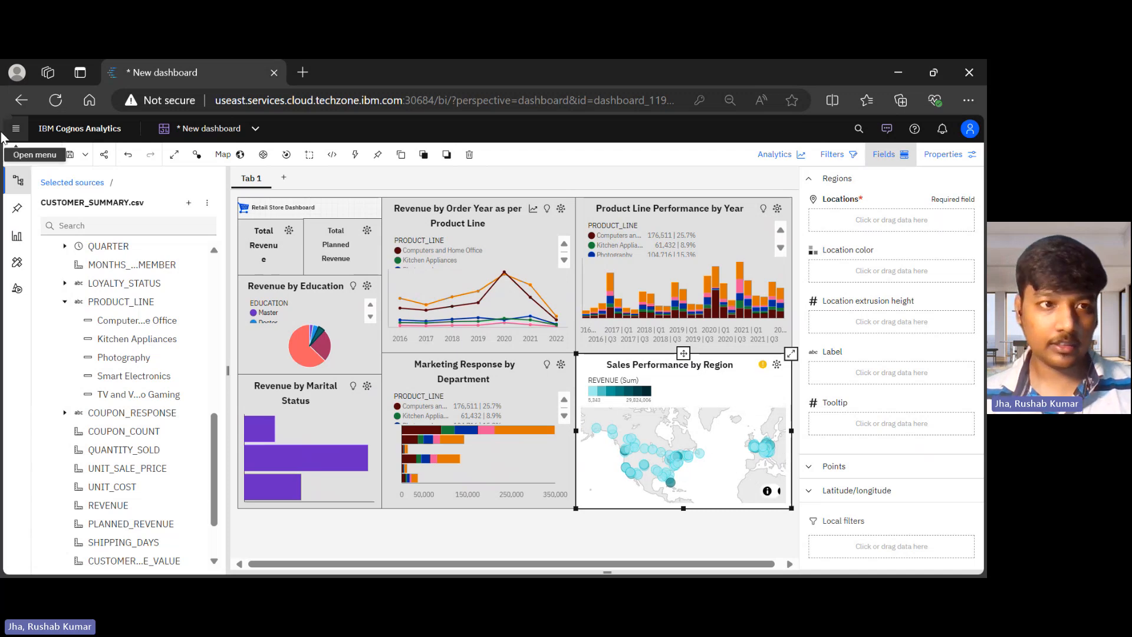
Hide the data source list and retry assigning COUNTRY as the map's region location.
{"action": "left_click", "coordinate": [17, 180]}
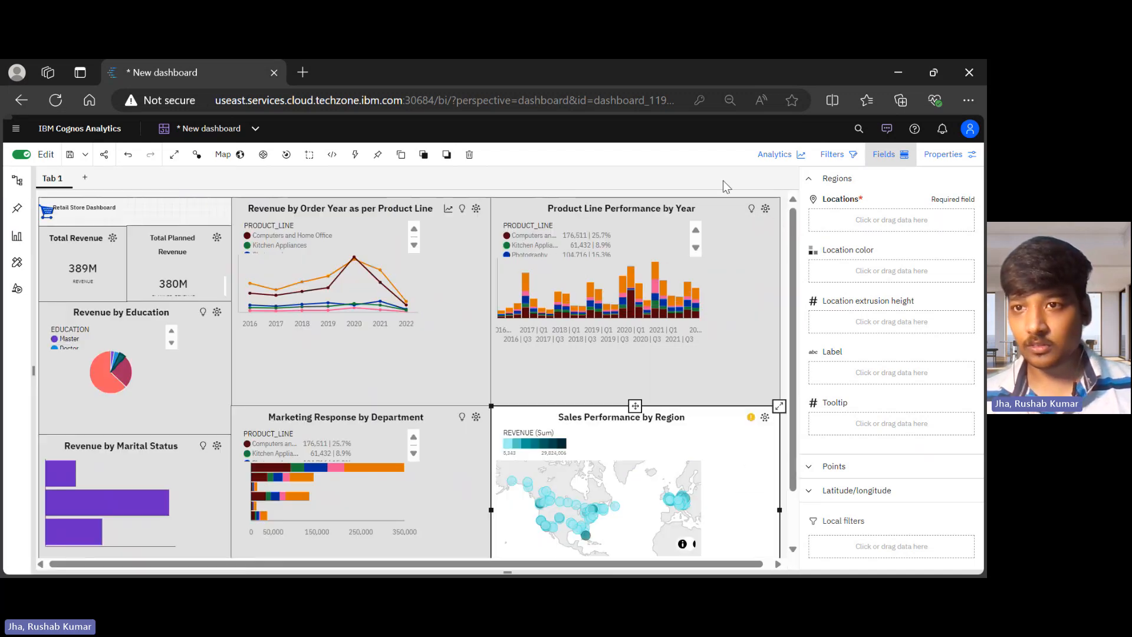
{"action": "left_click", "coordinate": [872, 224]}
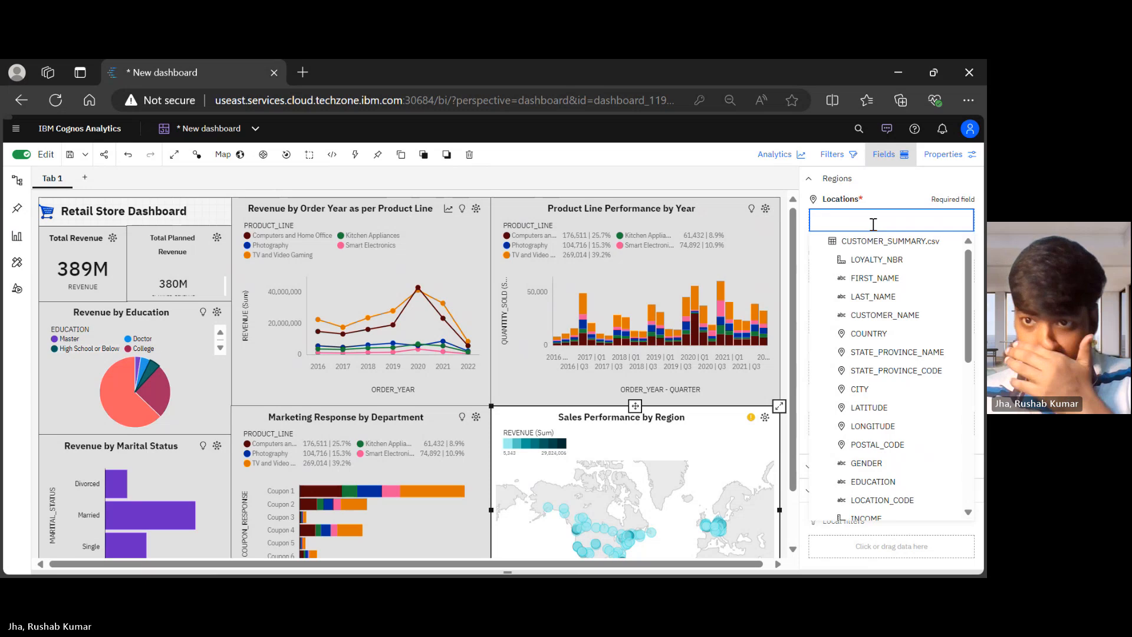
{"action": "left_click", "coordinate": [876, 337]}
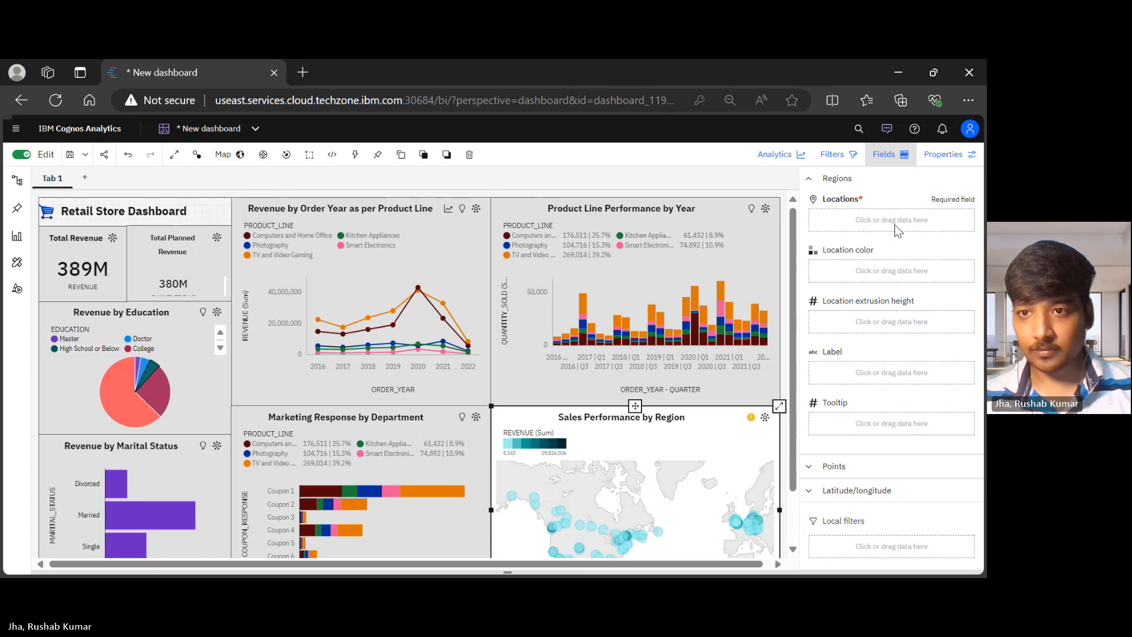
Try to place COUNTRY from the redisplayed data source list into the map's Regions locations, and hide the list again.
{"action": "left_click", "coordinate": [19, 184]}
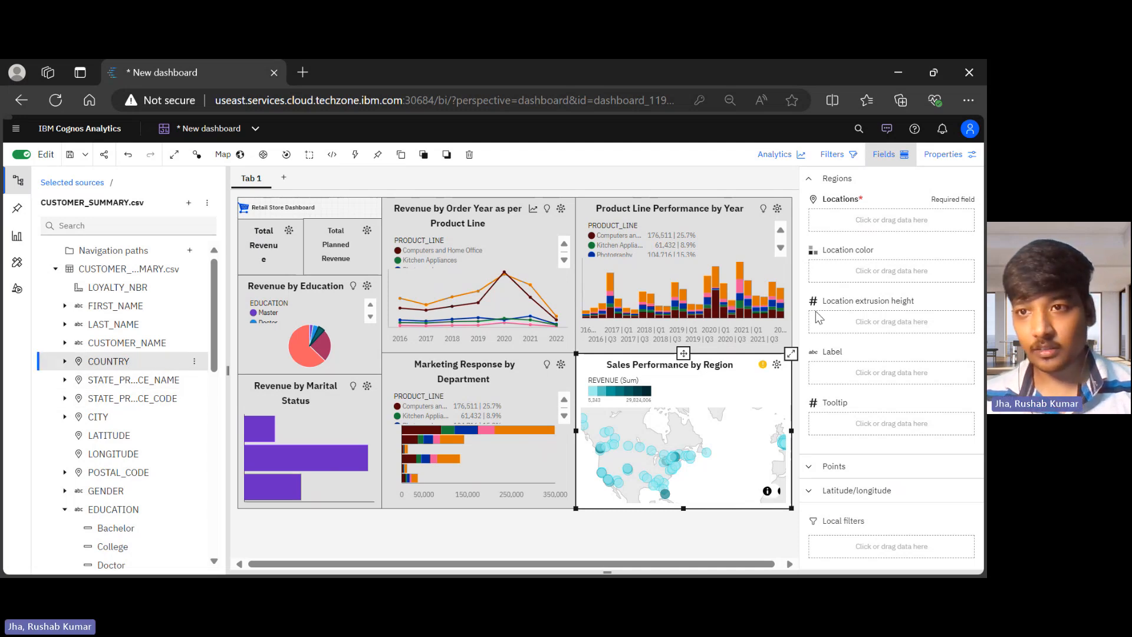
{"action": "left_click_drag", "start_coordinate": [819, 318], "coordinate": [855, 223]}
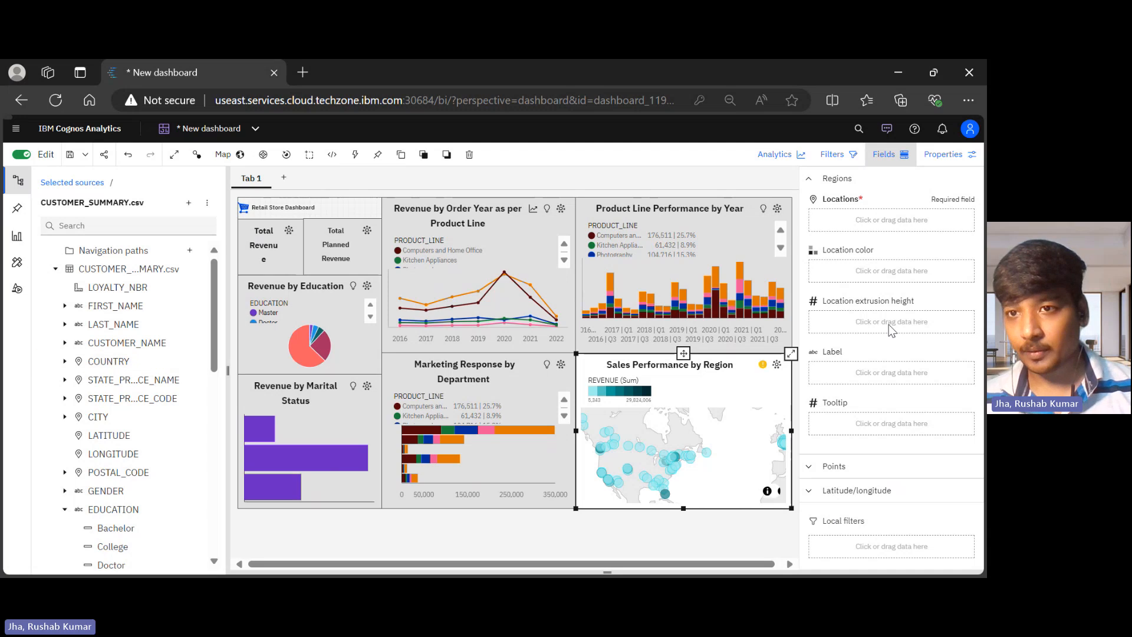
{"action": "left_click", "coordinate": [884, 220]}
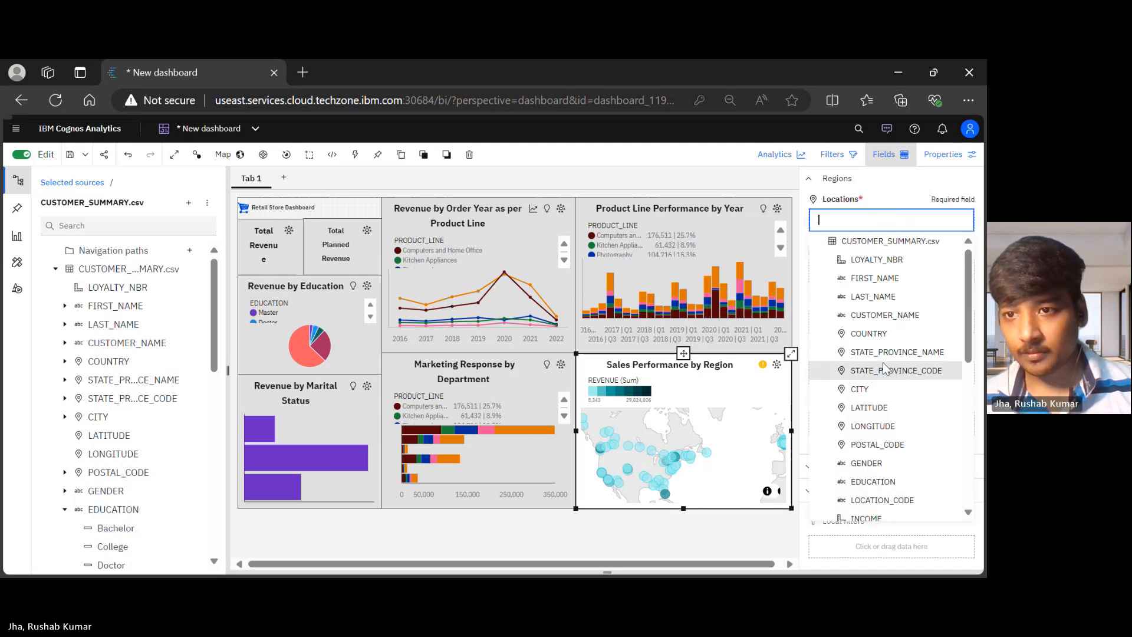
{"action": "left_click", "coordinate": [900, 335]}
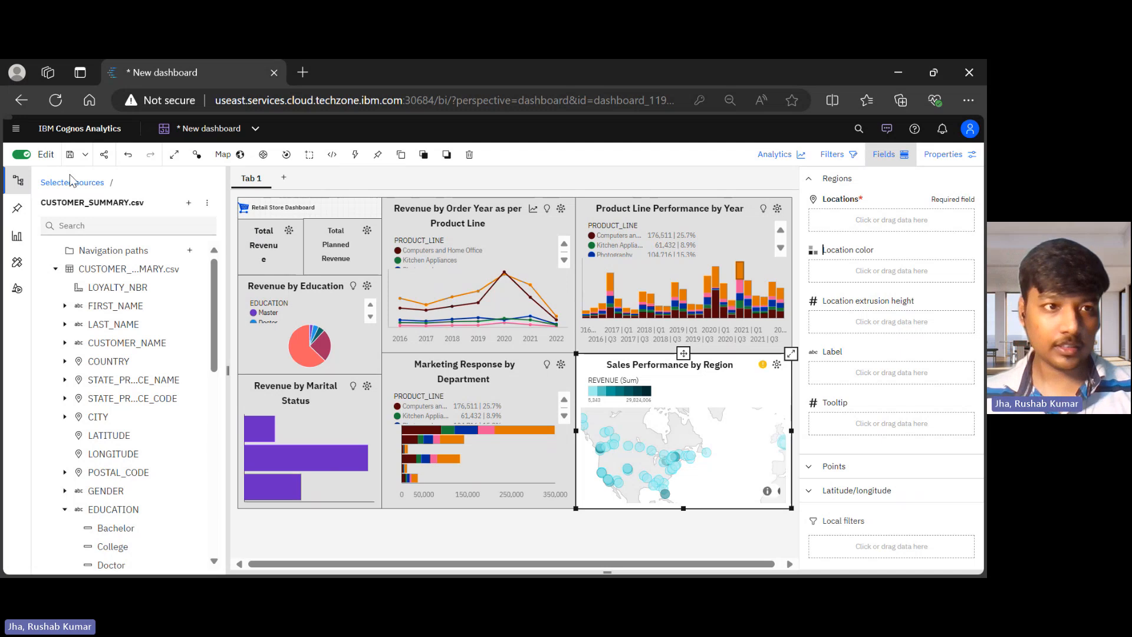
{"action": "left_click", "coordinate": [26, 187]}
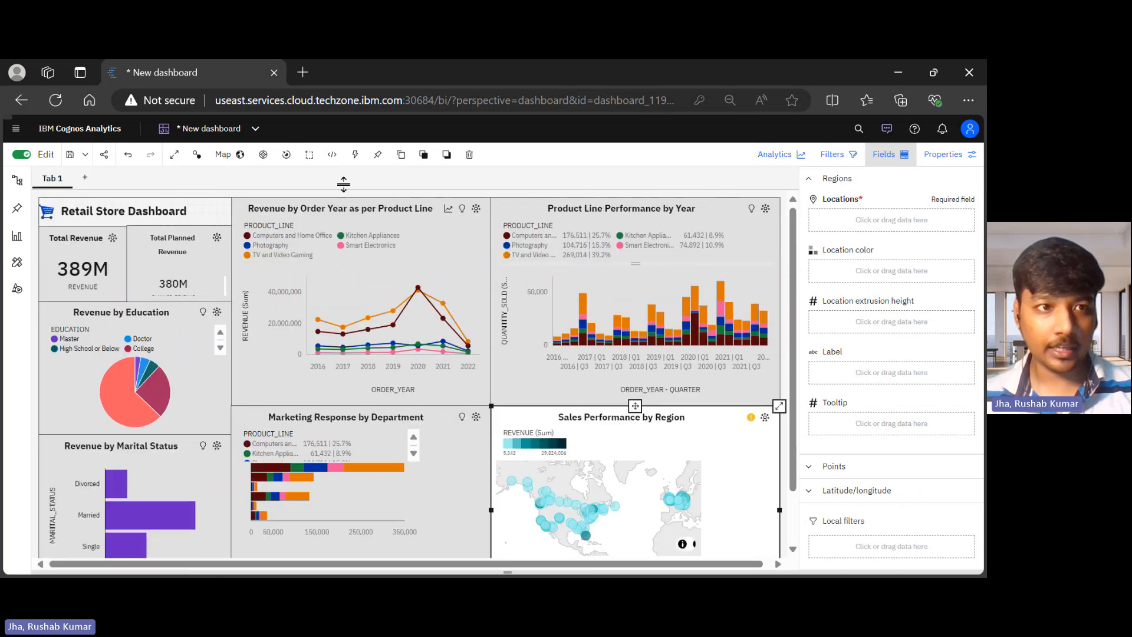
Save the dashboard as Shopperoo Retail Dashboard in My content and dismiss the notification about widgets outside the canvas.
{"action": "left_click", "coordinate": [69, 155]}
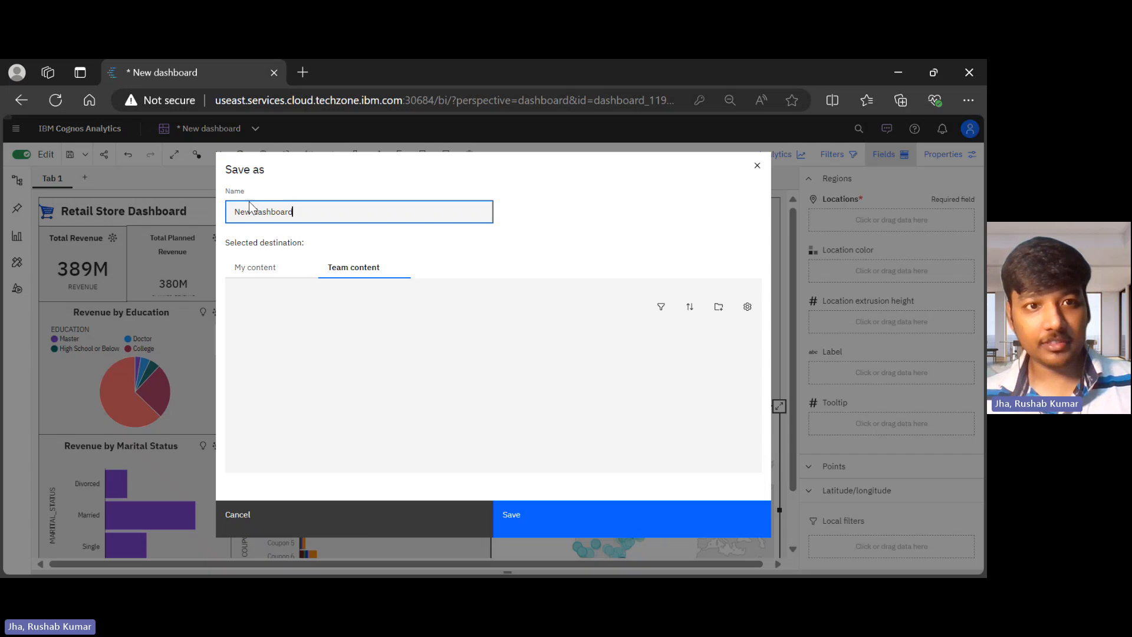
{"action": "key", "text": "ctrl+a"}
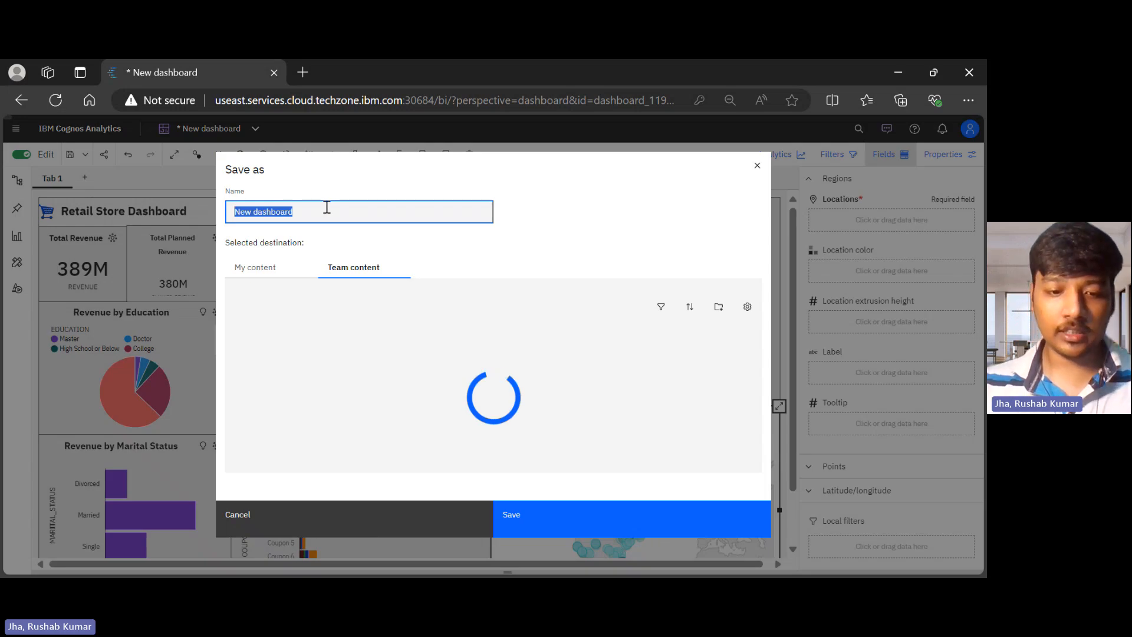
{"action": "type", "text": "Shopp"}
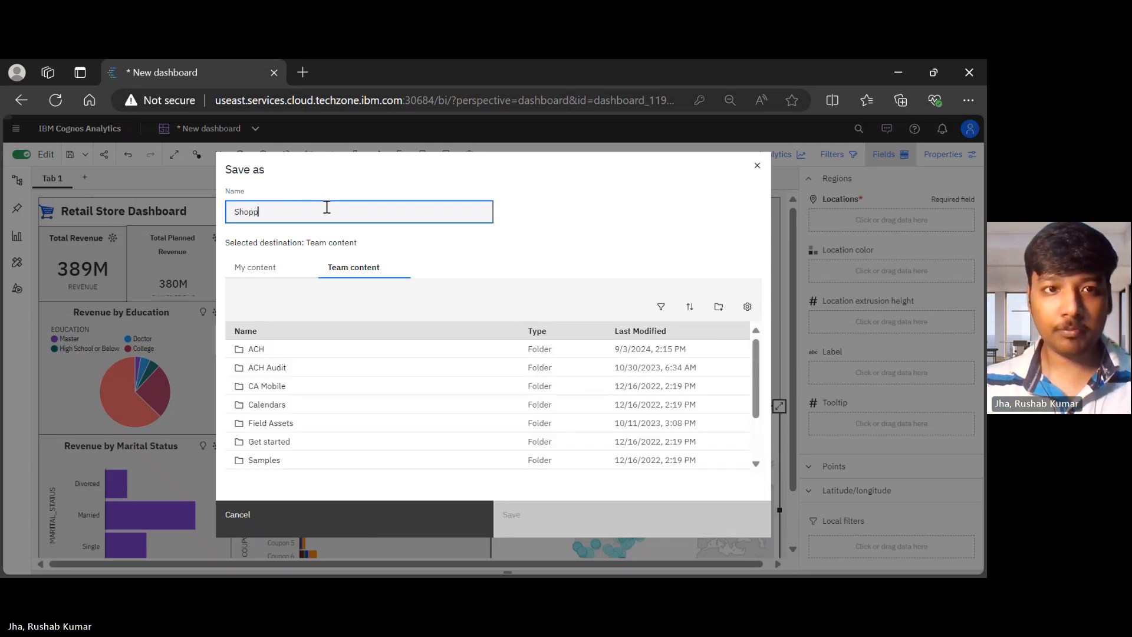
{"action": "type", "text": "eroo"}
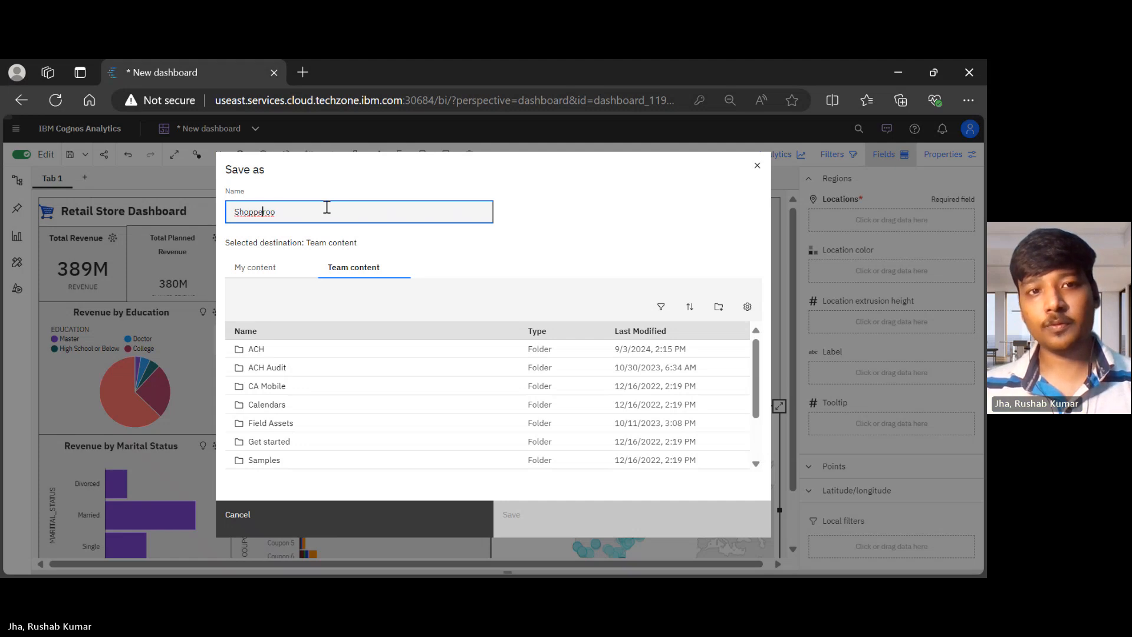
{"action": "type", "text": " Retail "}
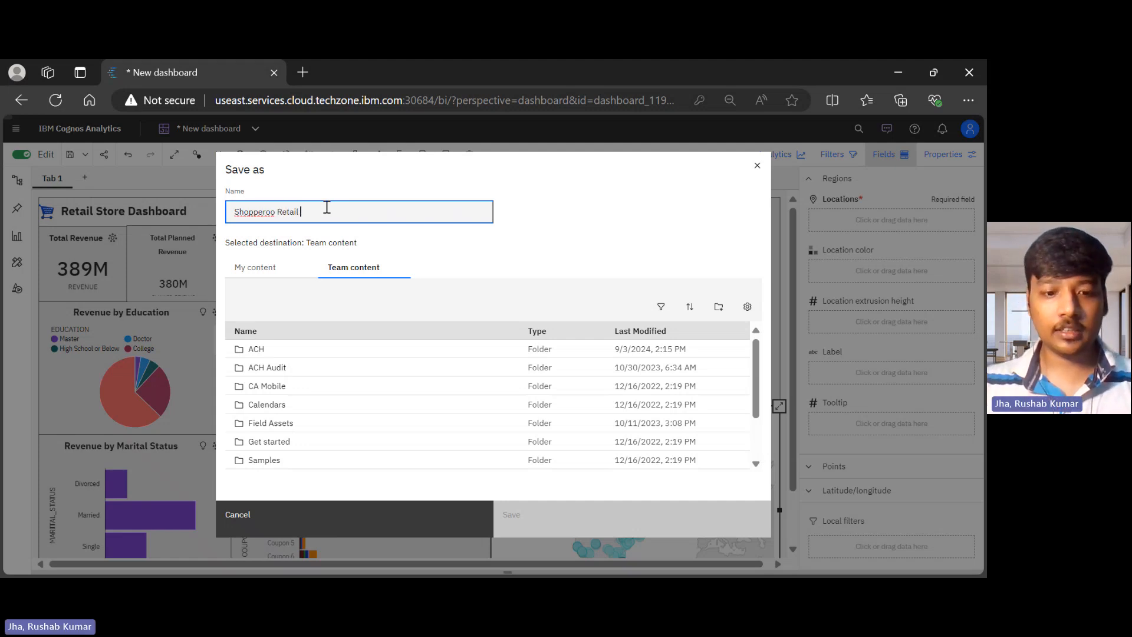
{"action": "type", "text": "Dashboard"}
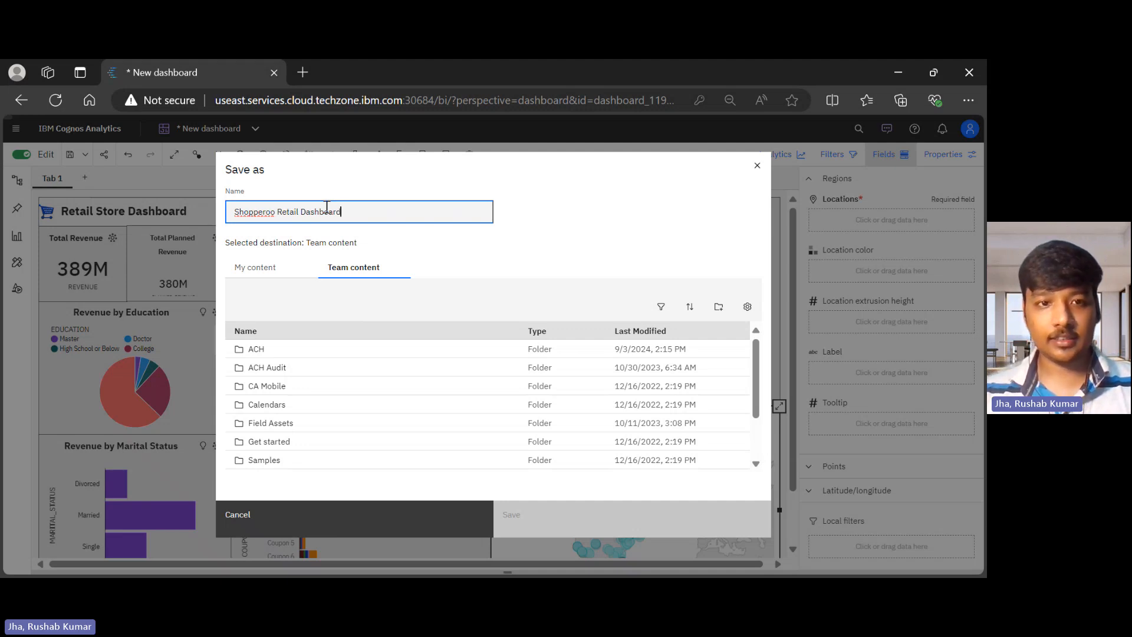
{"action": "left_click", "coordinate": [293, 266]}
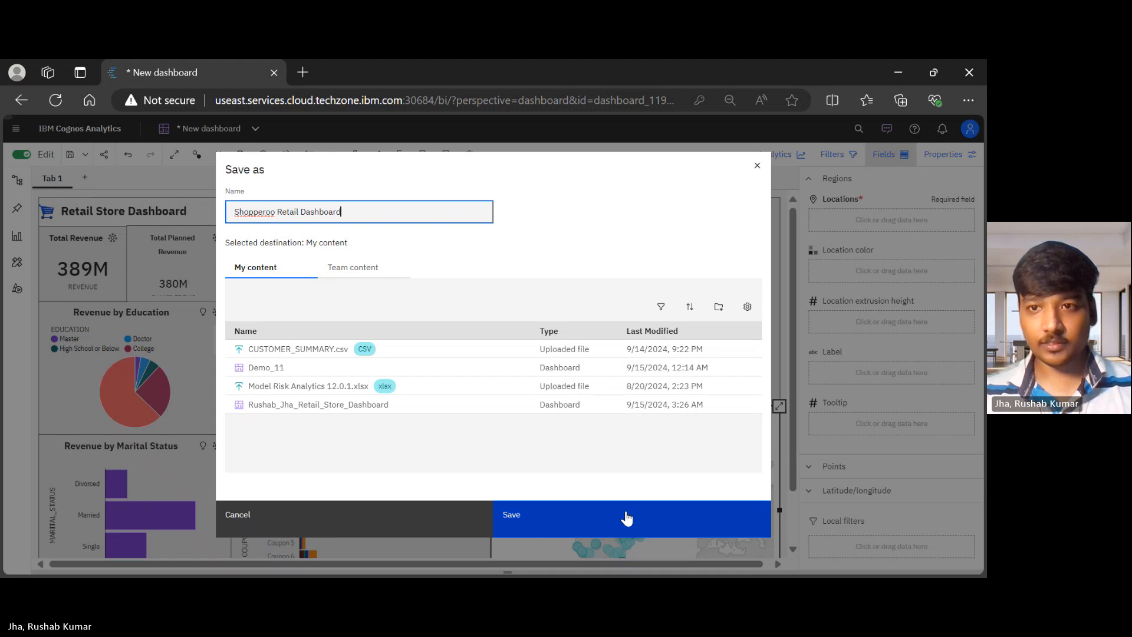
{"action": "left_click", "coordinate": [627, 518]}
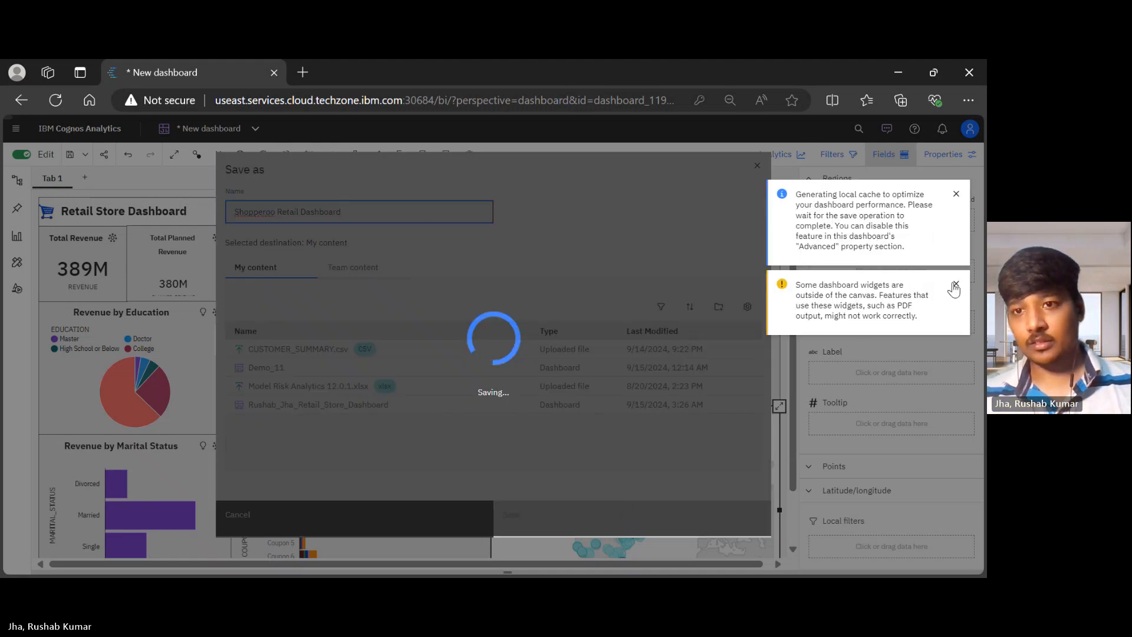
{"action": "left_click", "coordinate": [955, 286]}
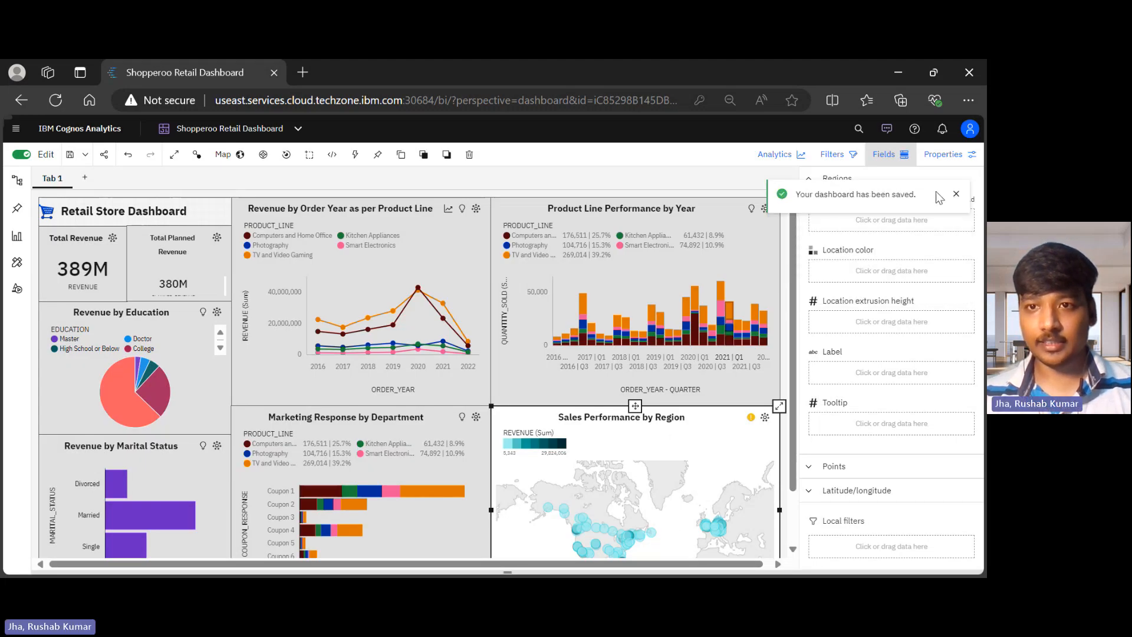
Retry assigning a field to the map's Regions locations, and reopen Shopperoo Retail Dashboard from the recent items on the home page.
{"action": "left_click", "coordinate": [882, 219]}
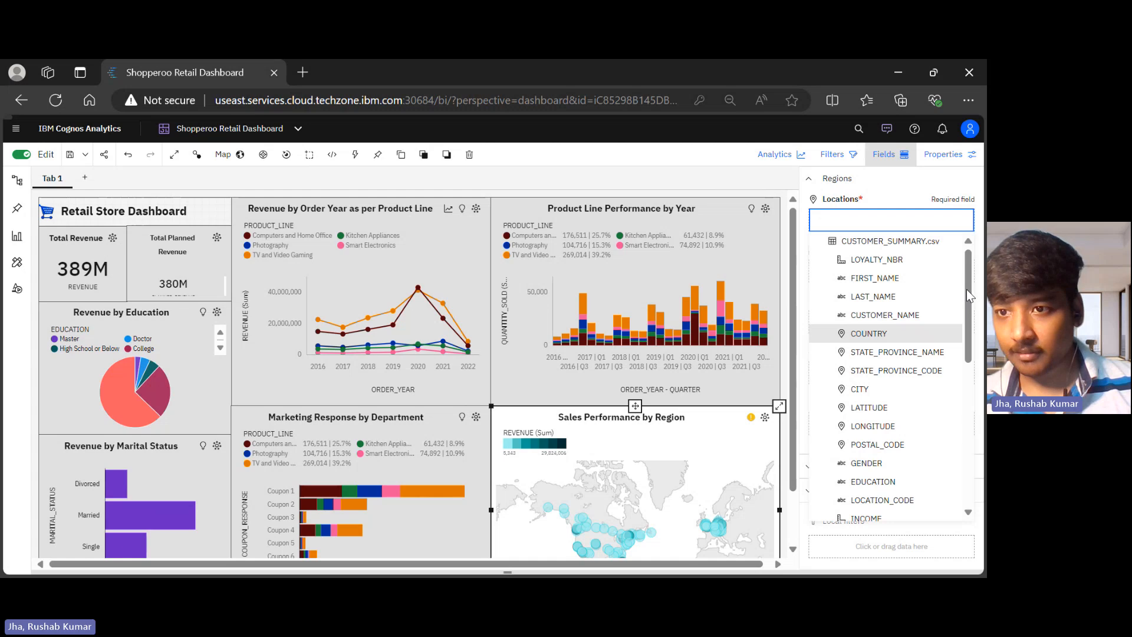
{"action": "left_click", "coordinate": [903, 316]}
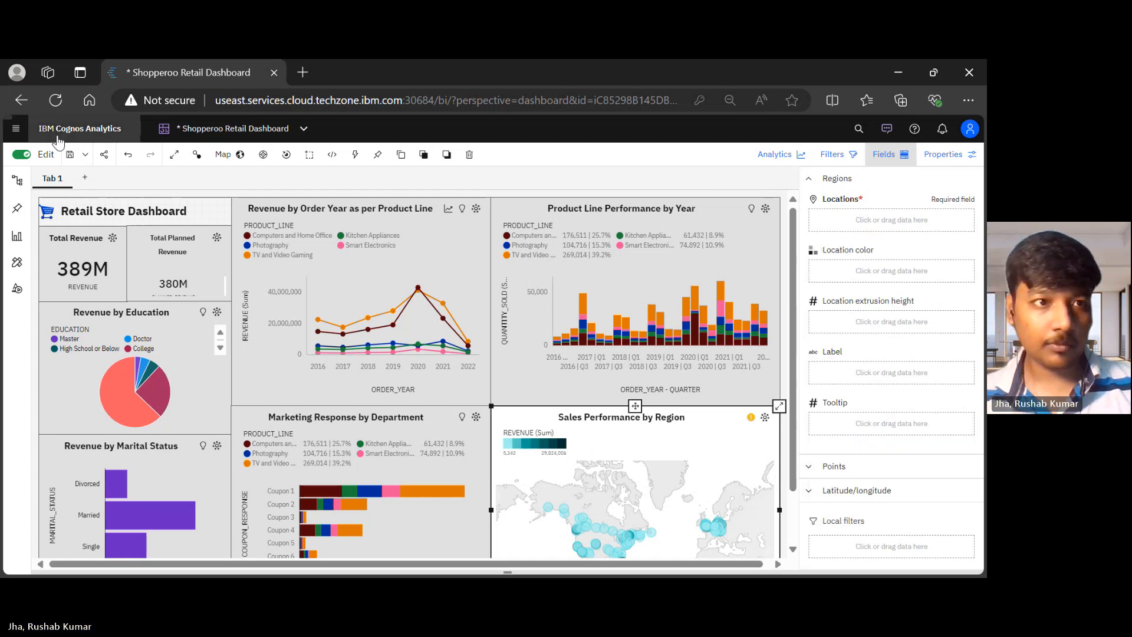
{"action": "left_click", "coordinate": [81, 131]}
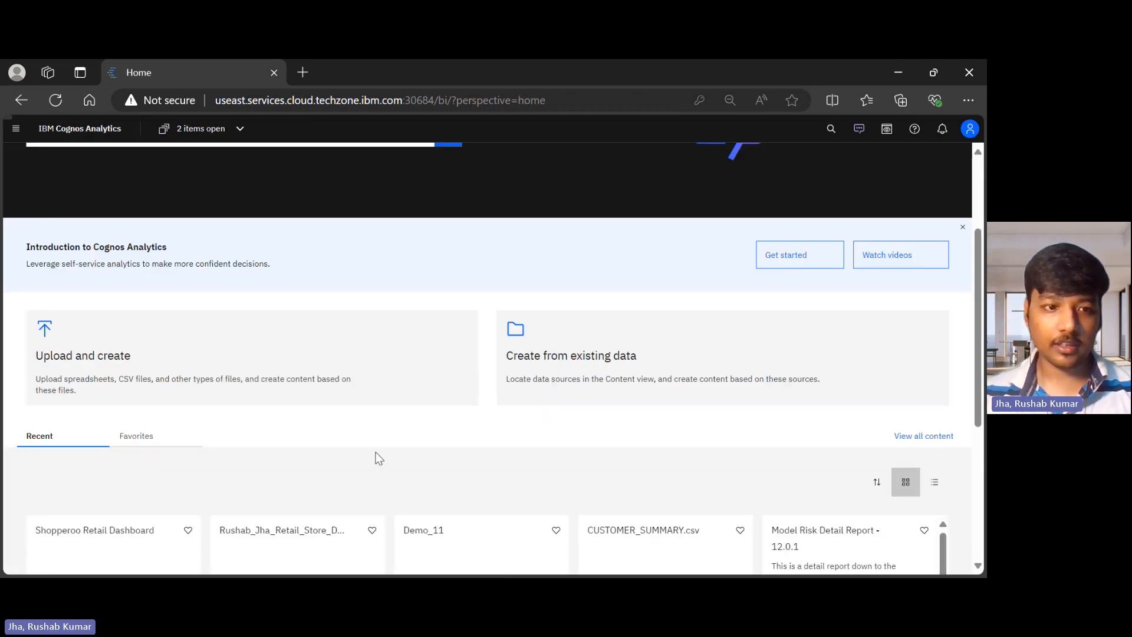
{"action": "scroll", "coordinate": [374, 458], "scroll_direction": "down", "scroll_amount": 1}
{"action": "scroll", "coordinate": [378, 458], "scroll_direction": "down", "scroll_amount": 2}
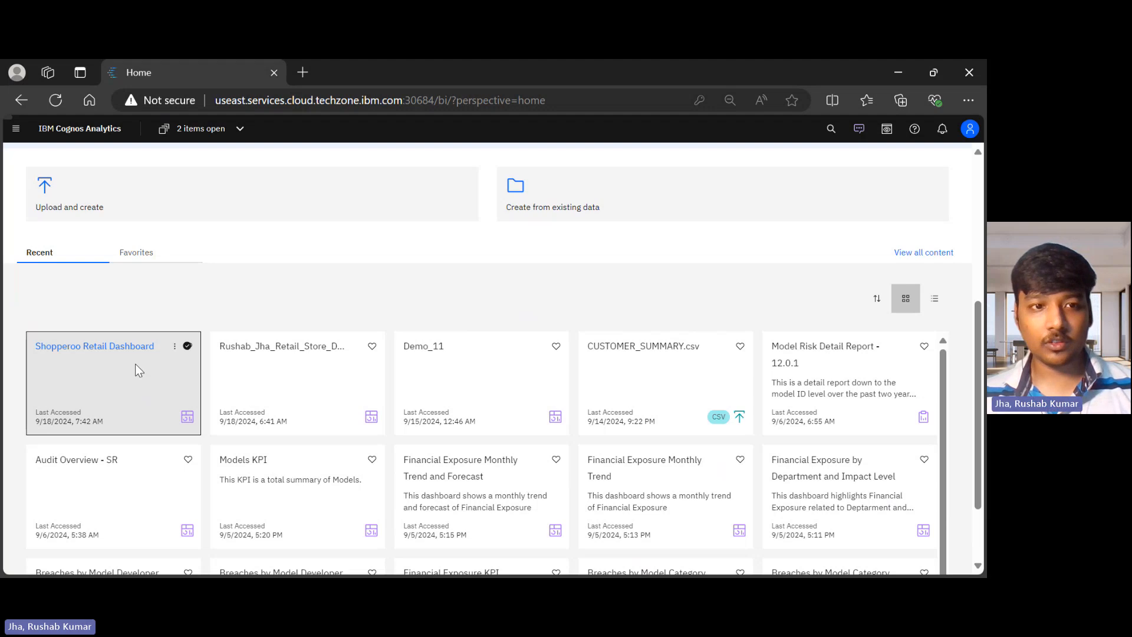
{"action": "left_click", "coordinate": [131, 357]}
{"action": "left_click", "coordinate": [90, 354]}
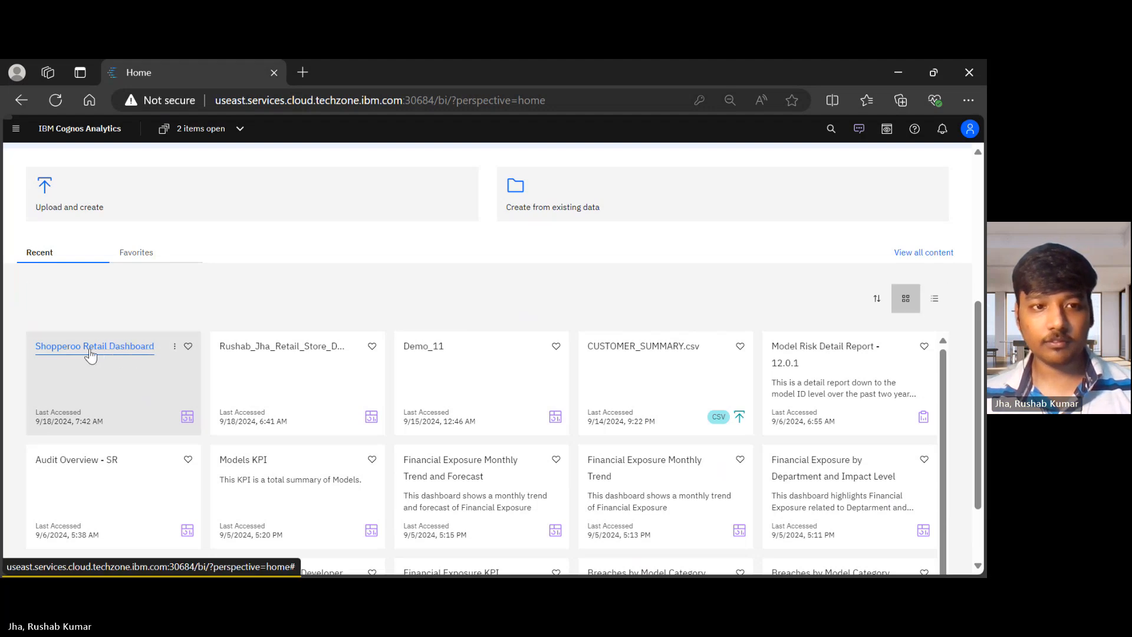
{"action": "left_click", "coordinate": [90, 354]}
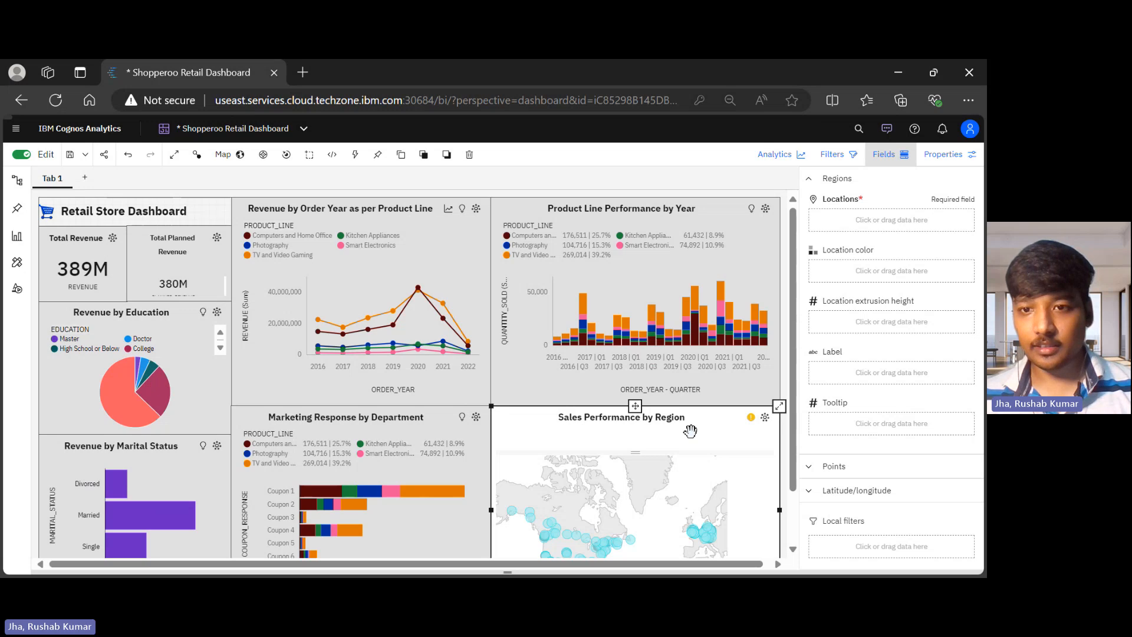
Try repeatedly to set COUNTRY as the Regions location of the Sales Performance by Region map in the reopened dashboard.
{"action": "left_click", "coordinate": [925, 221]}
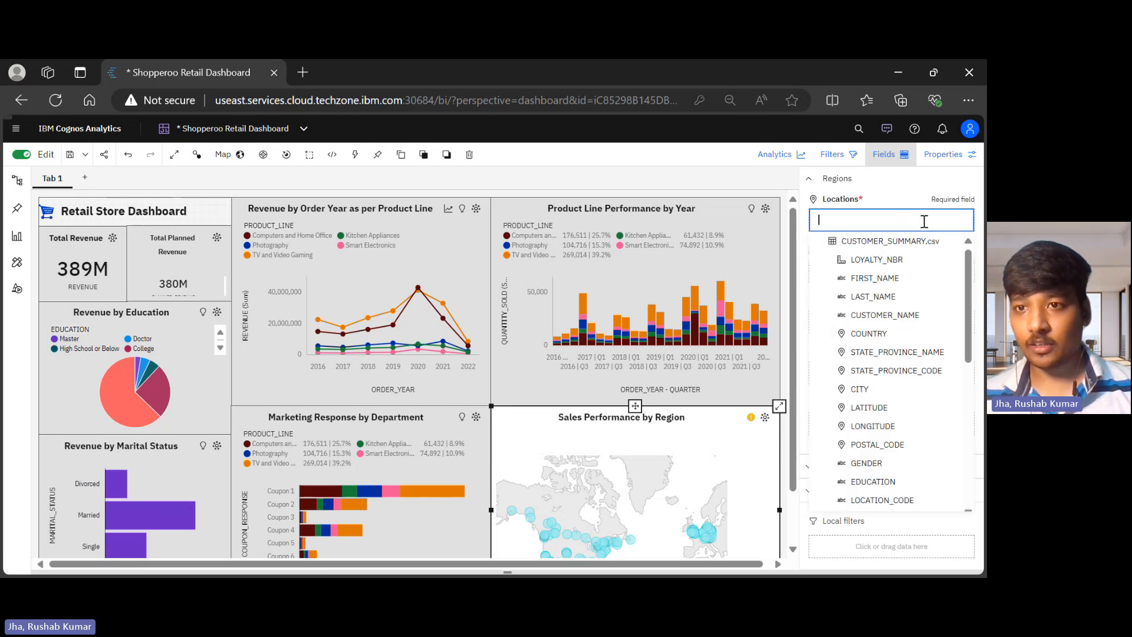
{"action": "left_click", "coordinate": [894, 339]}
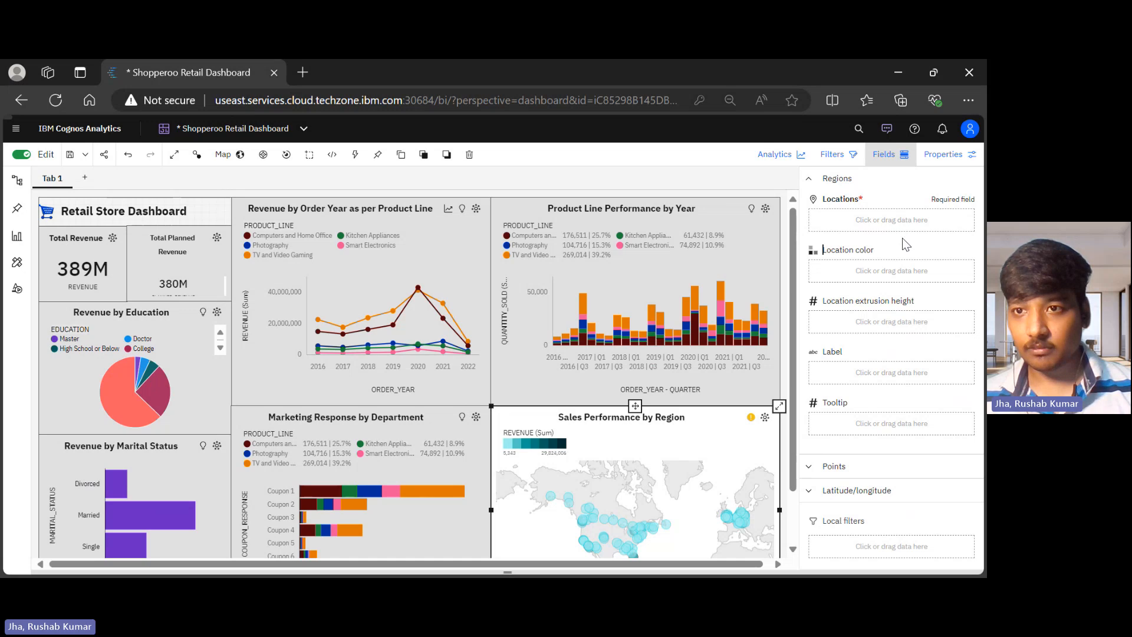
{"action": "left_click", "coordinate": [914, 220]}
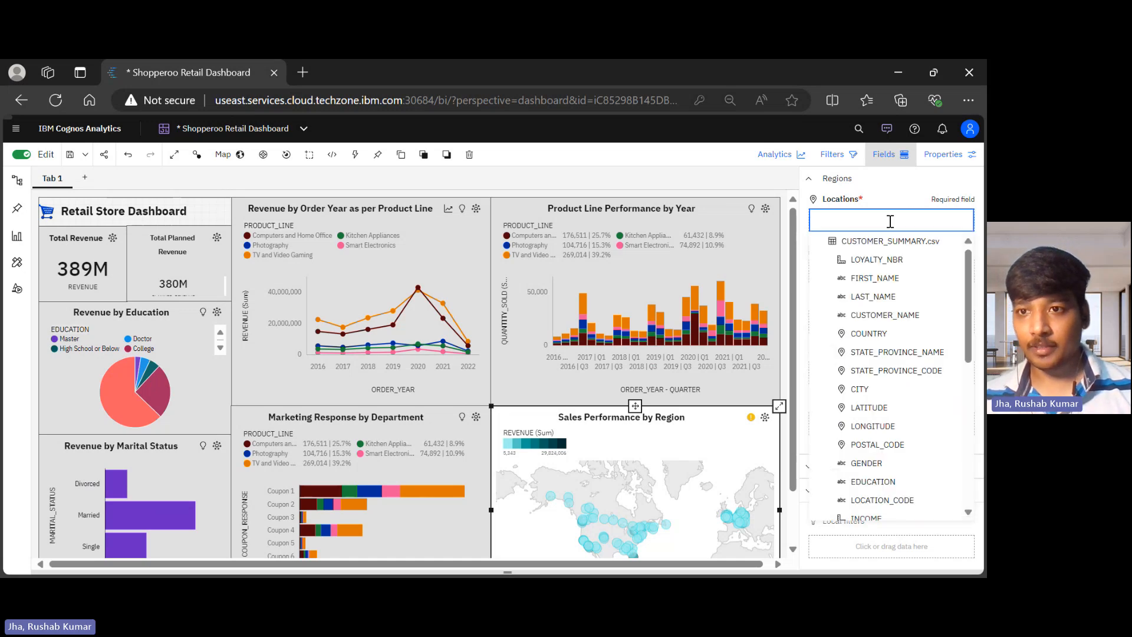
{"action": "left_click", "coordinate": [897, 219]}
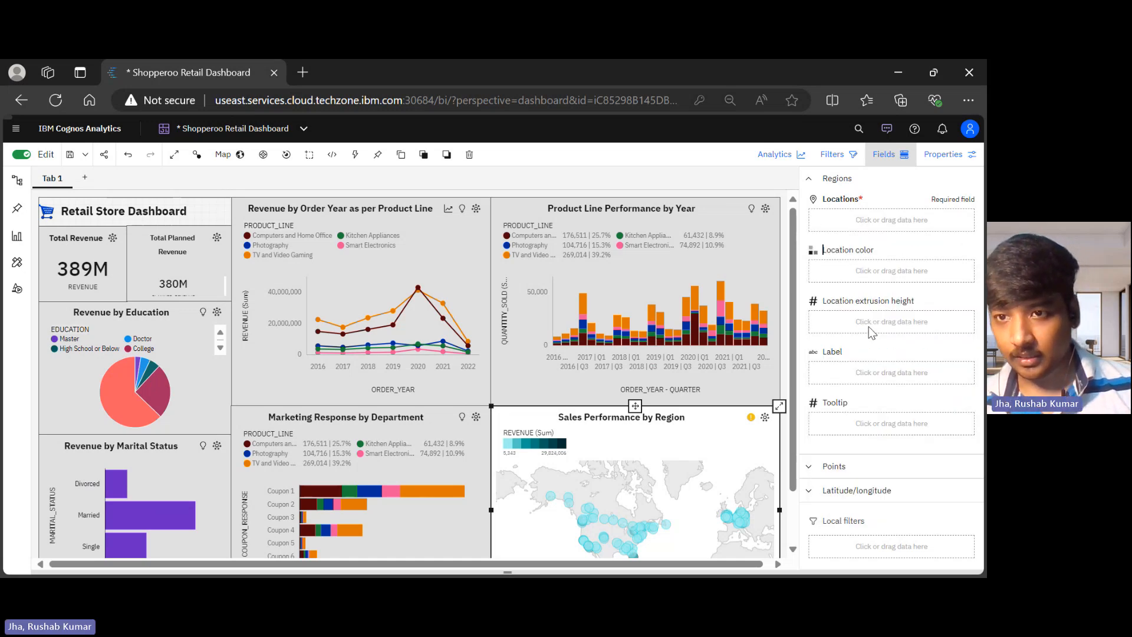
{"action": "left_click", "coordinate": [883, 211]}
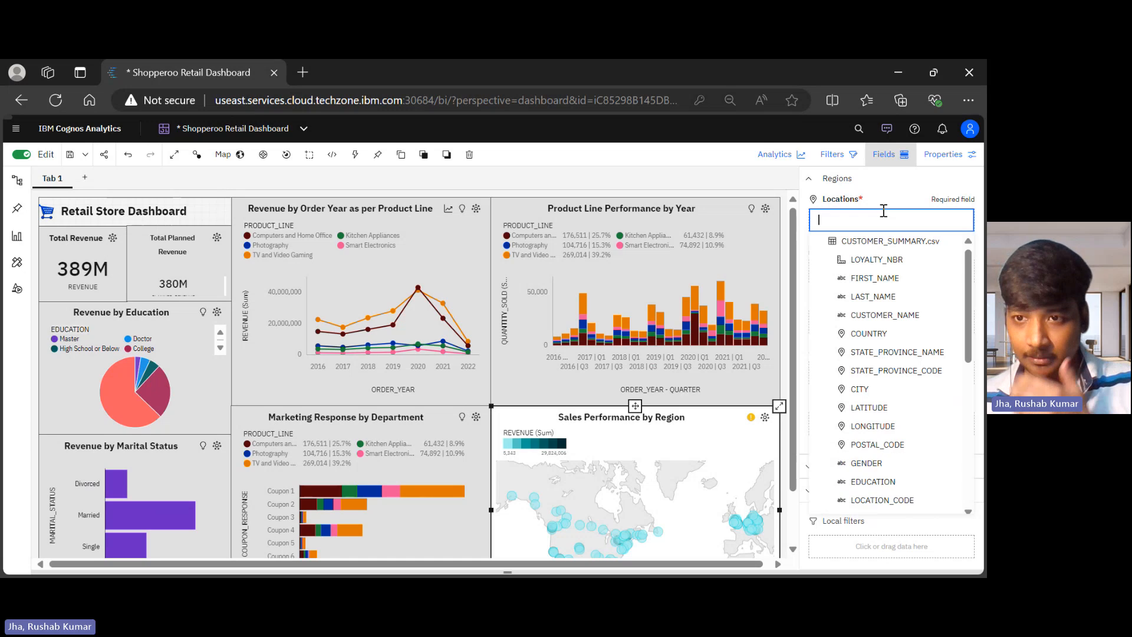
{"action": "left_click", "coordinate": [905, 328]}
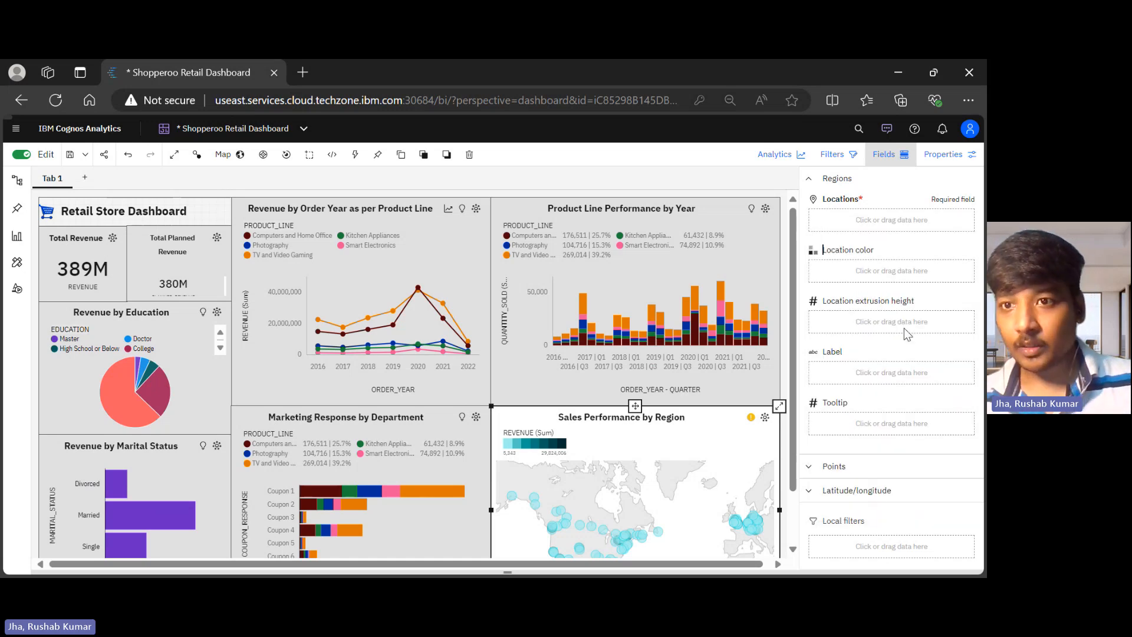
Open the finished retail store dashboard and examine the fields assigned to its country and state province map.
{"action": "left_click", "coordinate": [92, 129]}
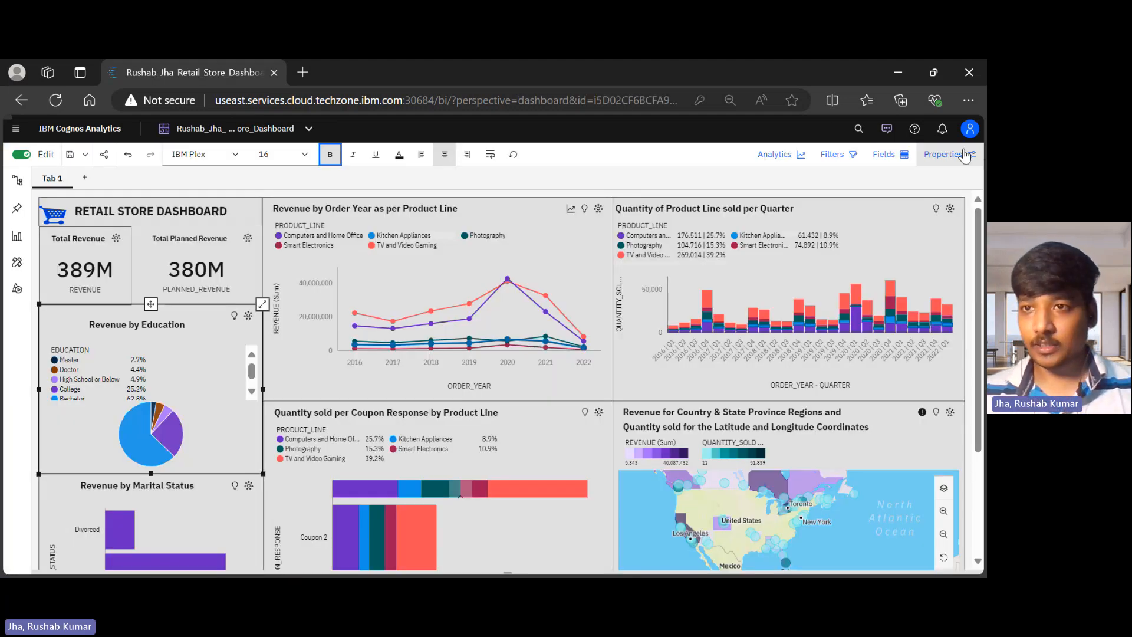
{"action": "left_click", "coordinate": [965, 155]}
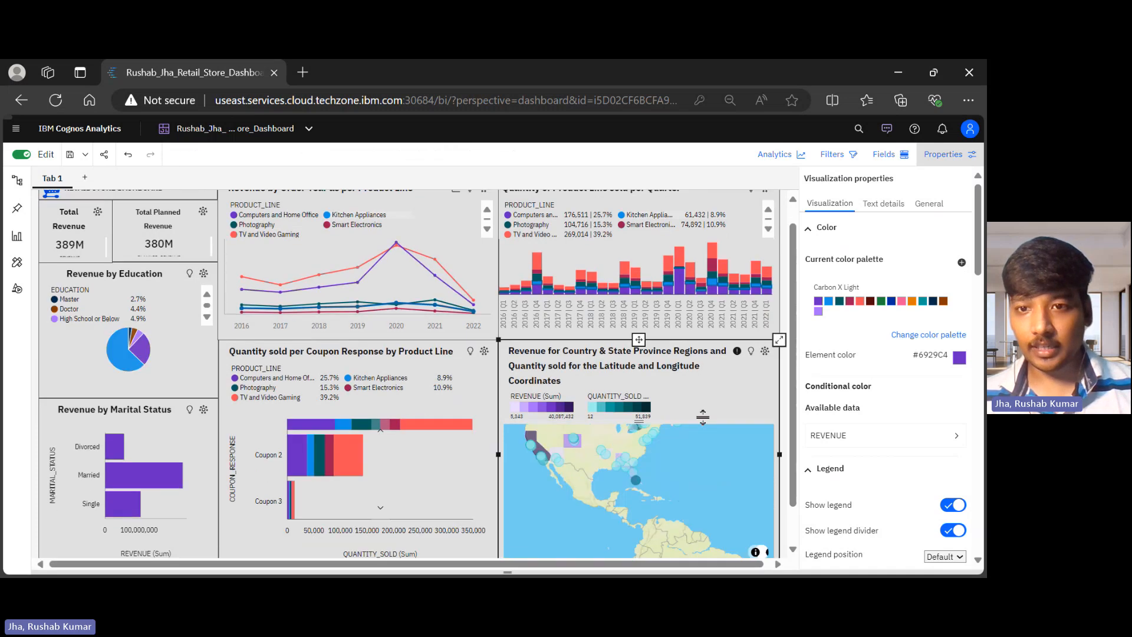
{"action": "left_click", "coordinate": [704, 417]}
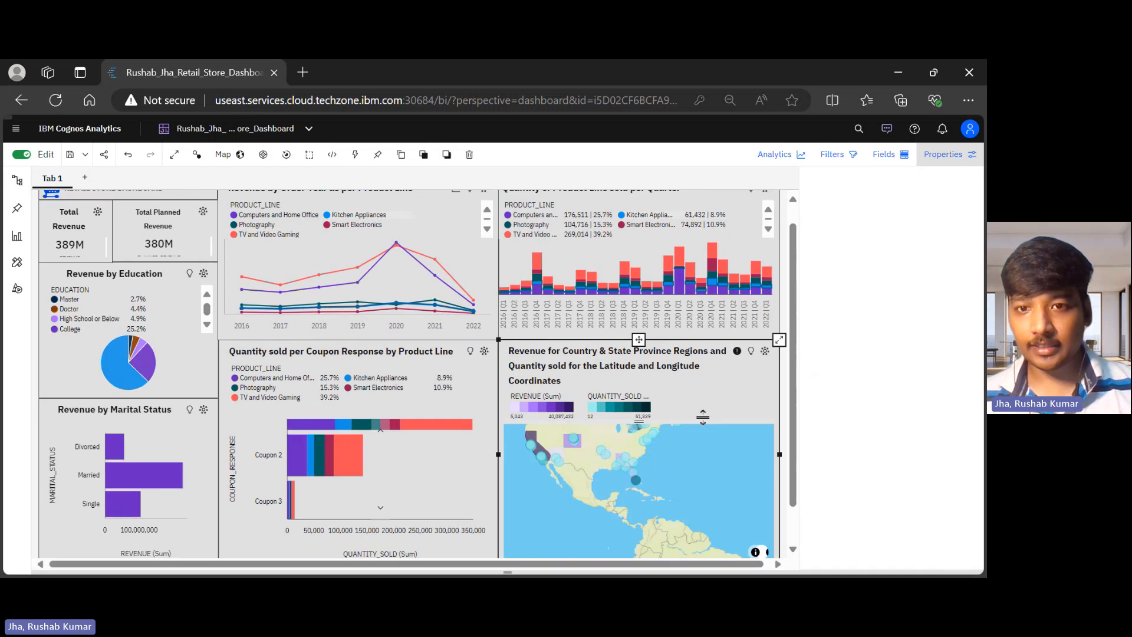
{"action": "left_click", "coordinate": [888, 164]}
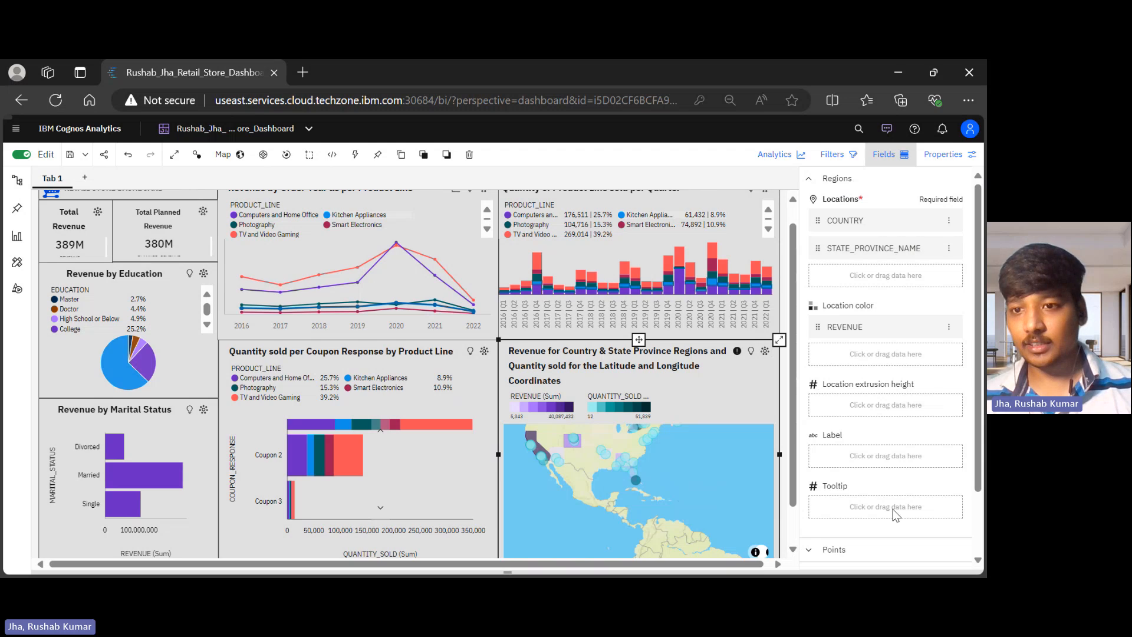
{"action": "scroll", "coordinate": [893, 508], "scroll_direction": "down", "scroll_amount": 2}
{"action": "scroll", "coordinate": [880, 299], "scroll_direction": "up", "scroll_amount": 2}
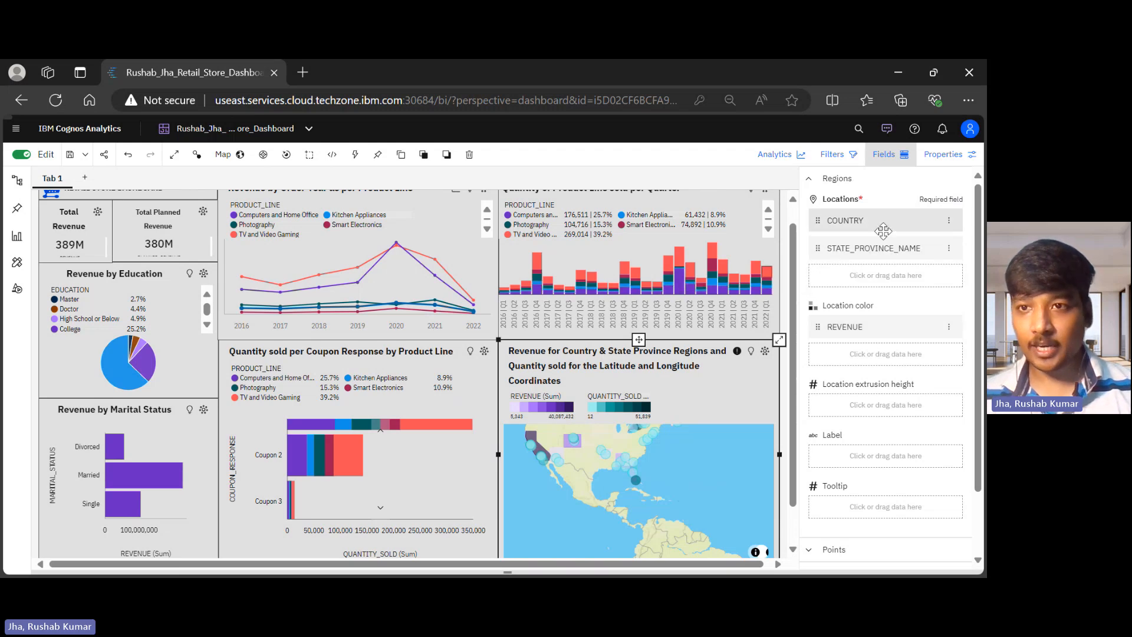
Examine the Legend and Chart properties of the country and state province map, and close the properties.
{"action": "left_click", "coordinate": [944, 154]}
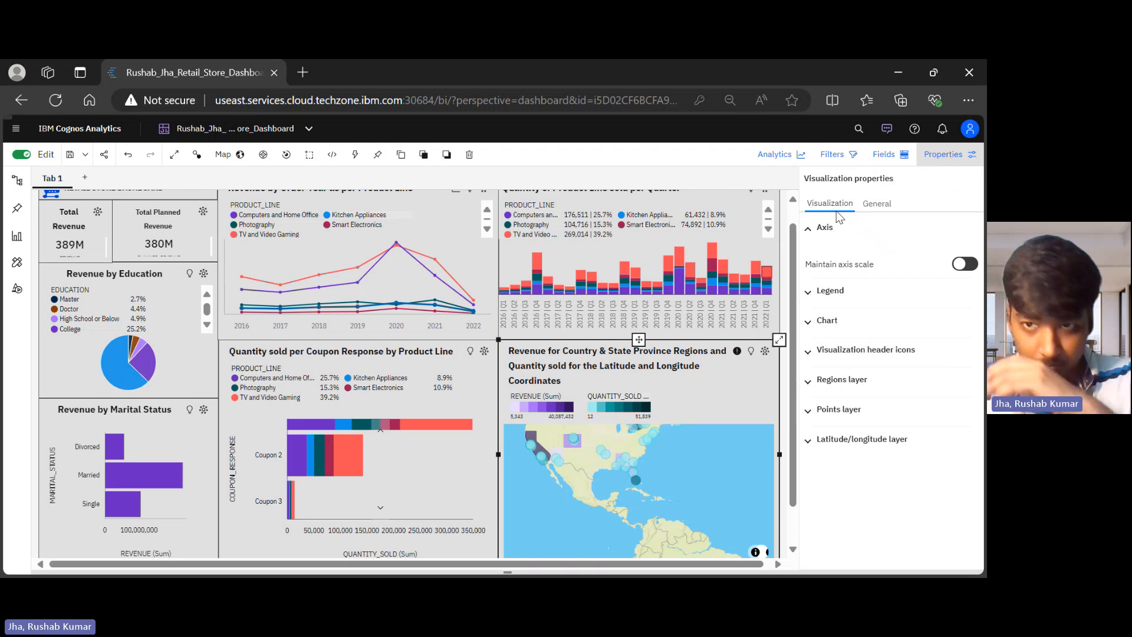
{"action": "left_click", "coordinate": [844, 294]}
{"action": "scroll", "coordinate": [909, 401], "scroll_direction": "down", "scroll_amount": 6}
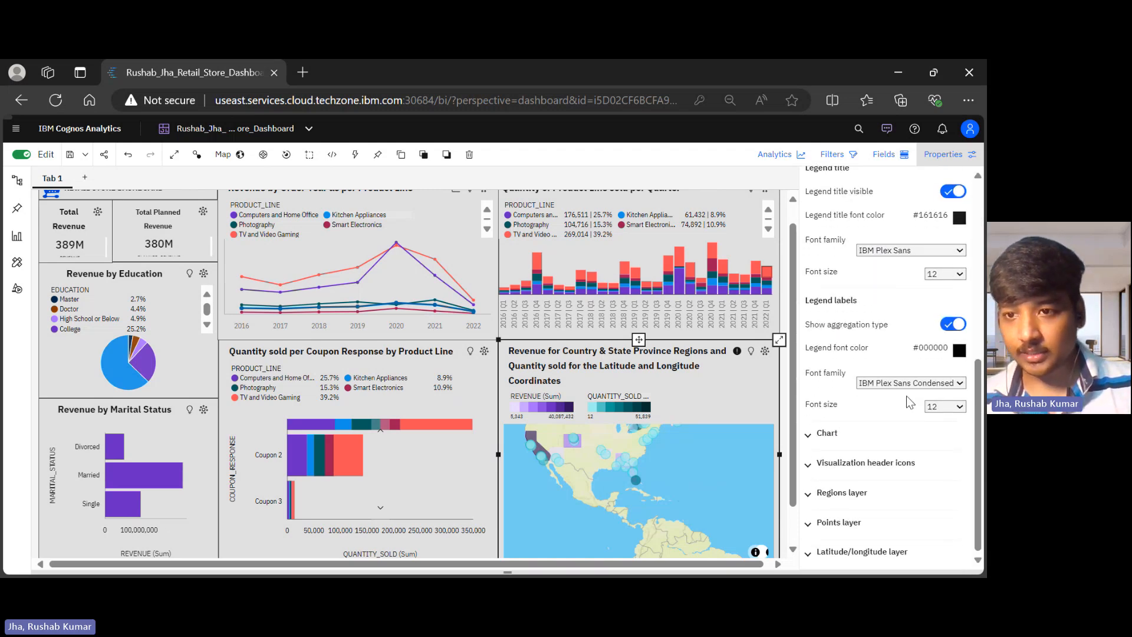
{"action": "left_click", "coordinate": [879, 432]}
{"action": "scroll", "coordinate": [936, 243], "scroll_direction": "down", "scroll_amount": 3}
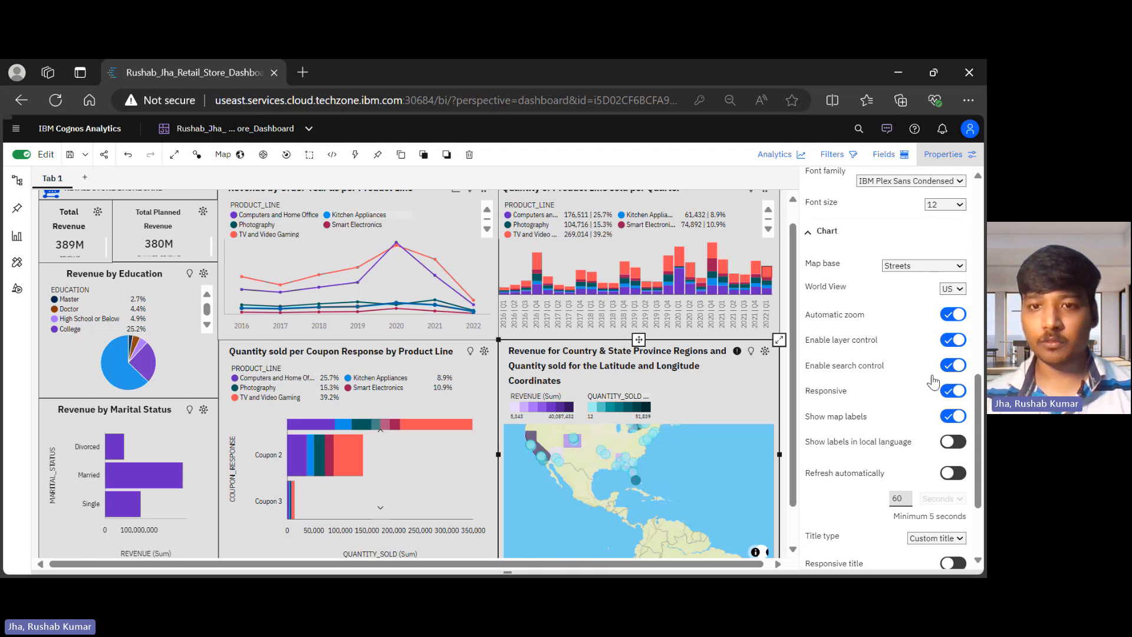
{"action": "scroll", "coordinate": [609, 445], "scroll_direction": "up", "scroll_amount": 1}
{"action": "scroll", "coordinate": [608, 446], "scroll_direction": "up", "scroll_amount": 1}
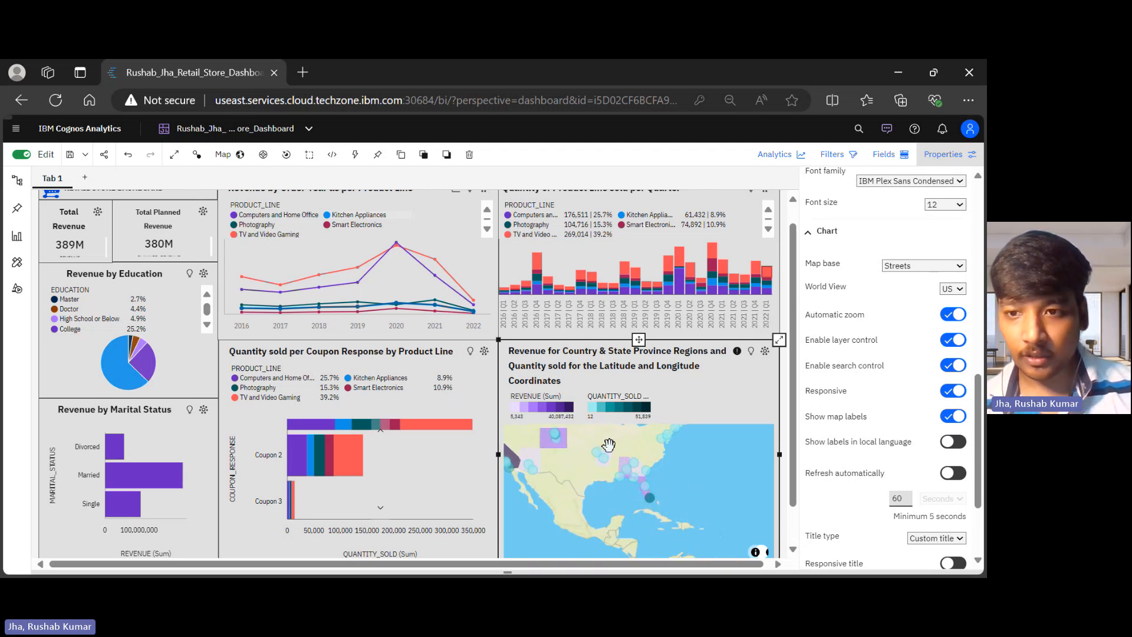
{"action": "left_click", "coordinate": [955, 158]}
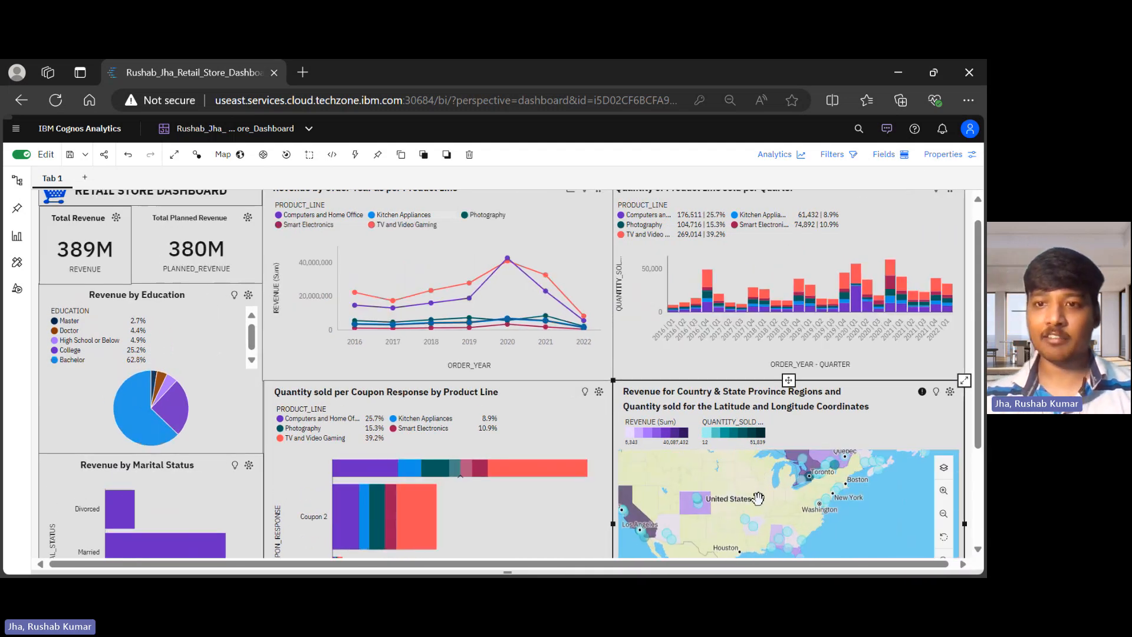
{"action": "scroll", "coordinate": [756, 495], "scroll_direction": "down", "scroll_amount": 1}
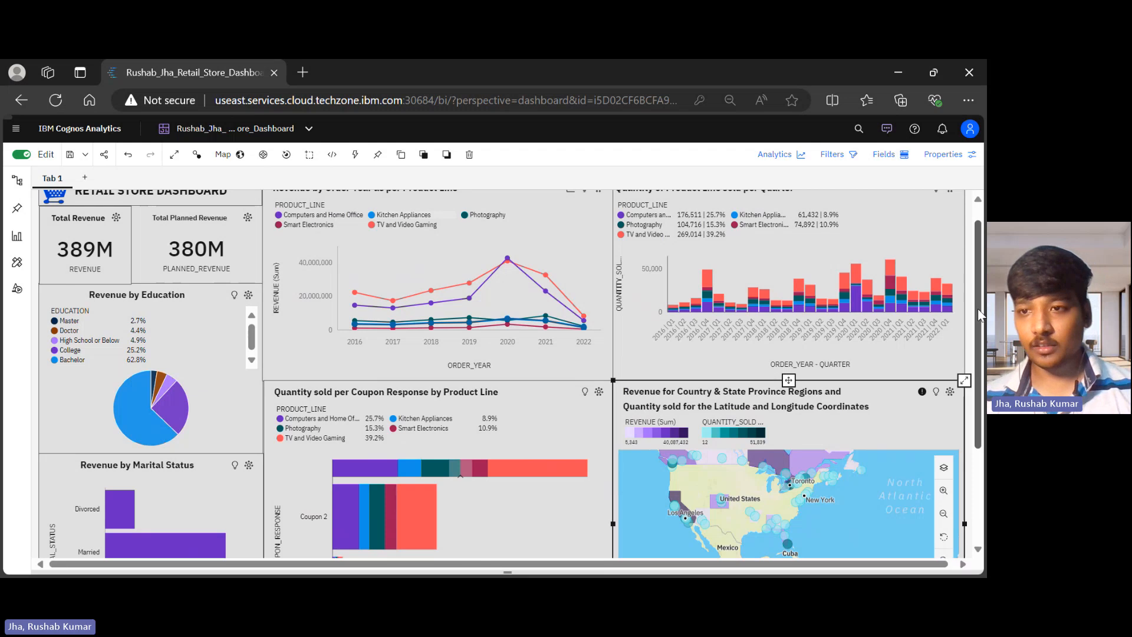
{"action": "mouse_move", "coordinate": [979, 315]}
{"action": "left_mouse_down"}
{"action": "mouse_move", "coordinate": [980, 352]}
{"action": "mouse_move", "coordinate": [979, 300]}
{"action": "left_mouse_up"}
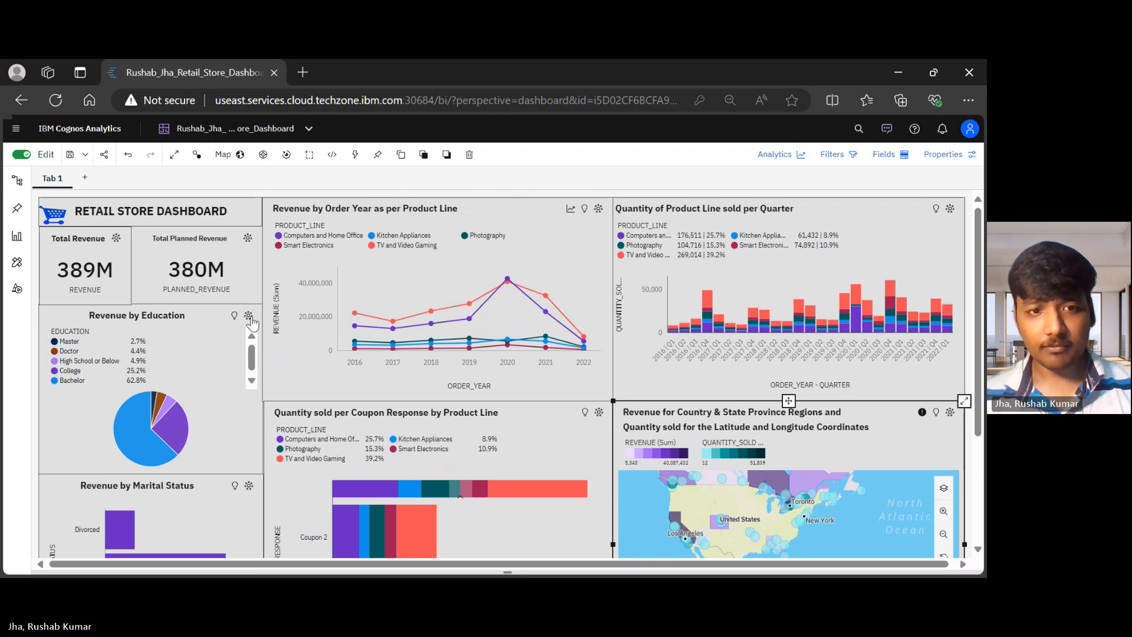
Turn on Forecast and Insights for the Revenue by Order Year as per Product Line chart.
{"action": "left_click", "coordinate": [529, 247]}
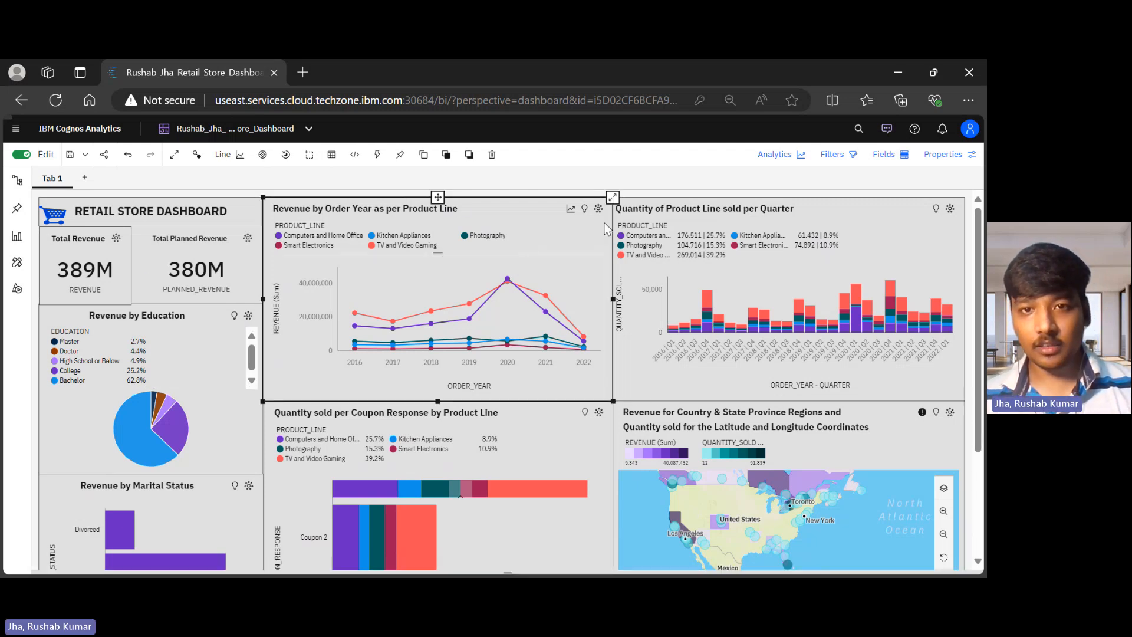
{"action": "left_click", "coordinate": [570, 209]}
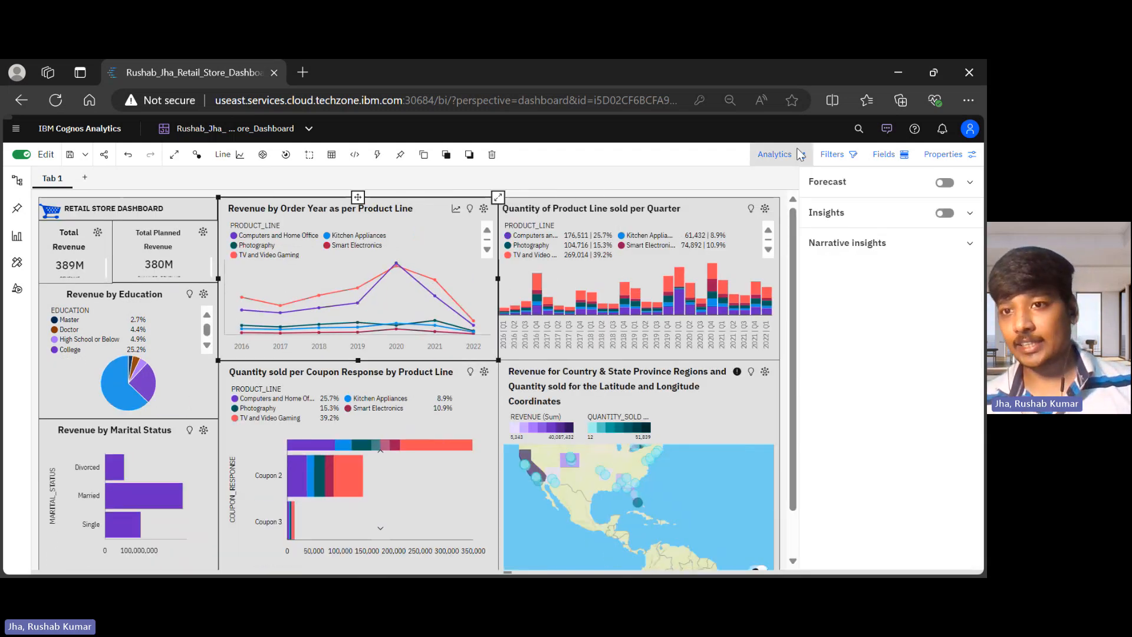
{"action": "left_click", "coordinate": [945, 183]}
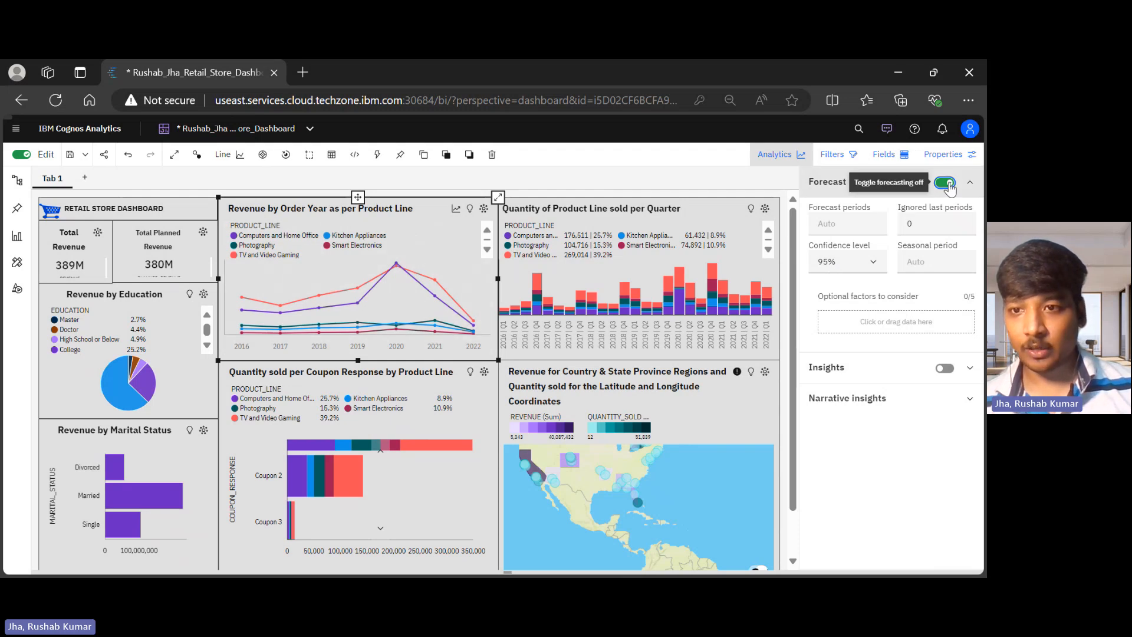
{"action": "left_click", "coordinate": [944, 368]}
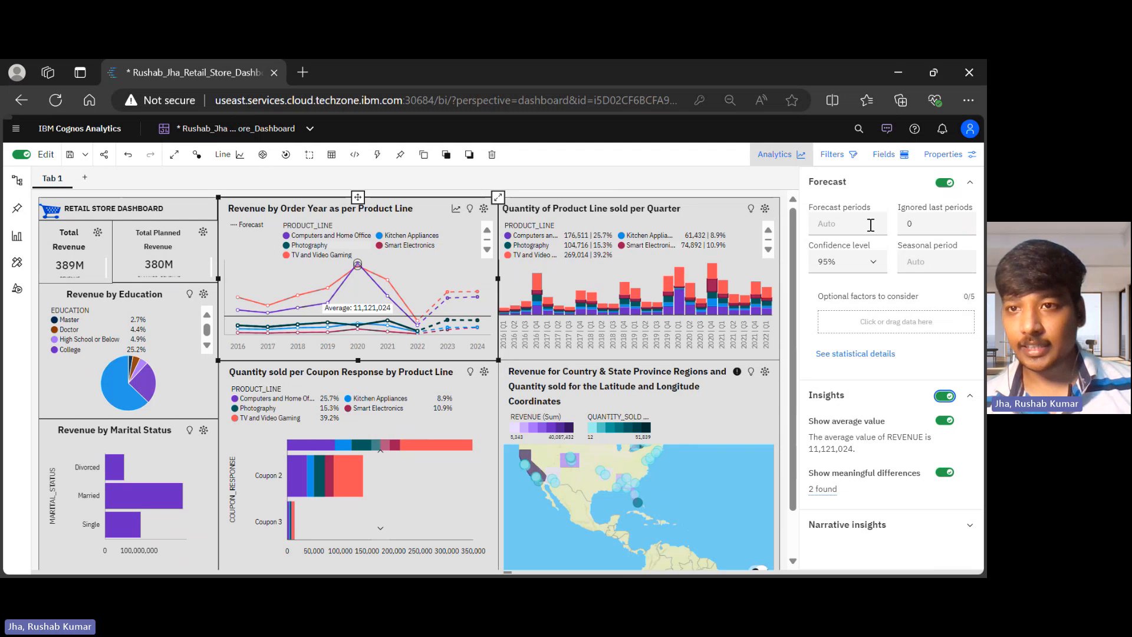
Turn off Forecast and Insights for the Revenue by Order Year as per Product Line chart.
{"action": "left_click", "coordinate": [944, 183]}
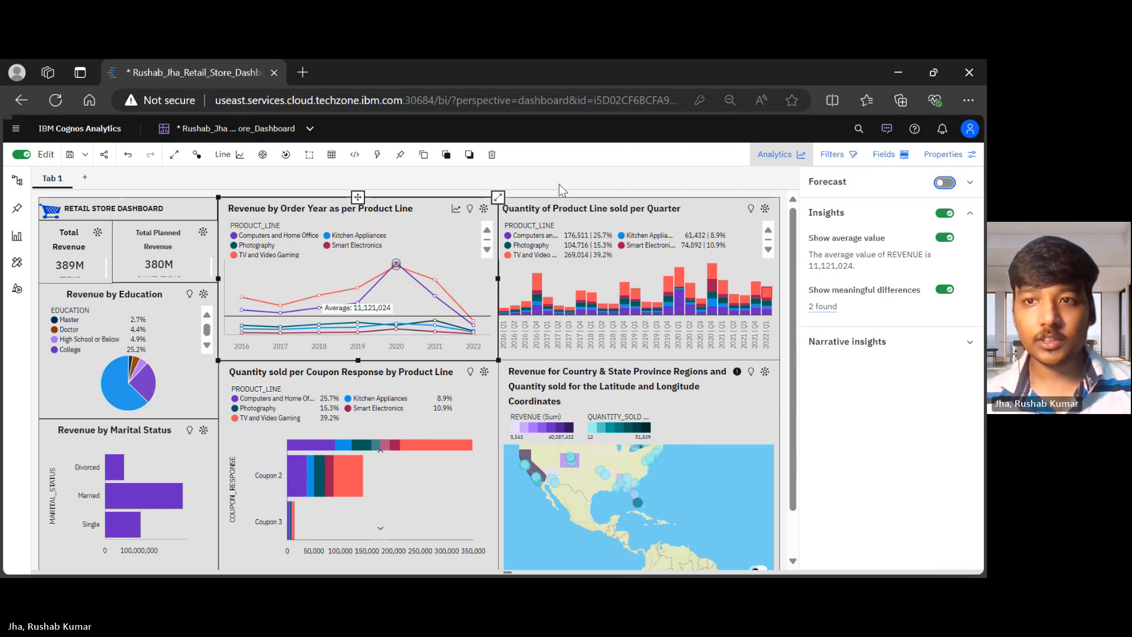
{"action": "left_click", "coordinate": [810, 156]}
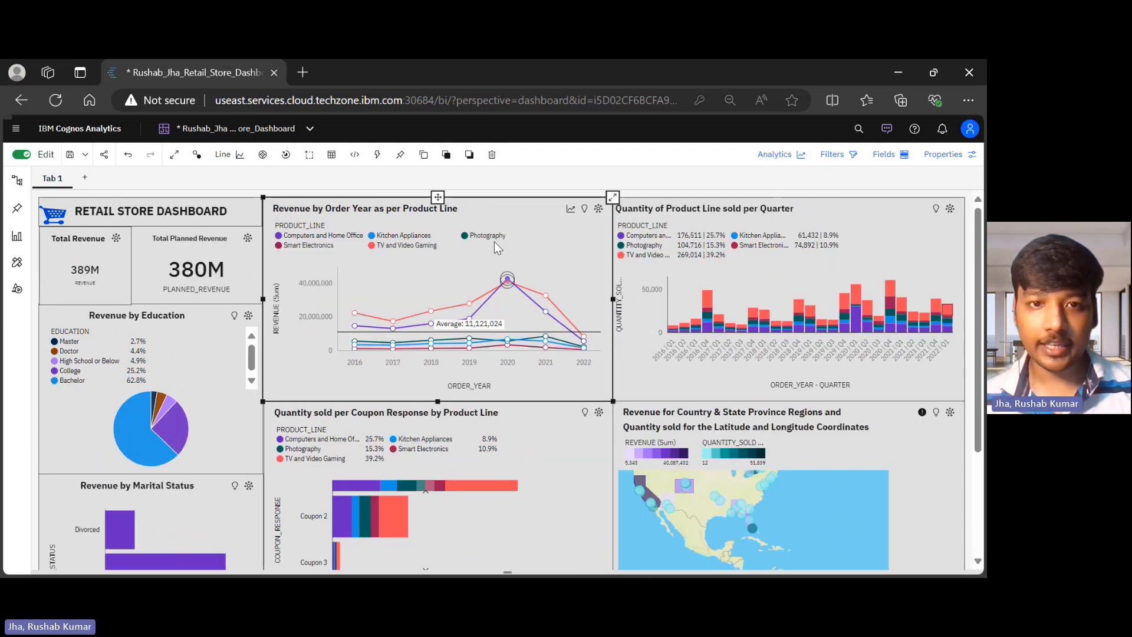
{"action": "left_click", "coordinate": [585, 210]}
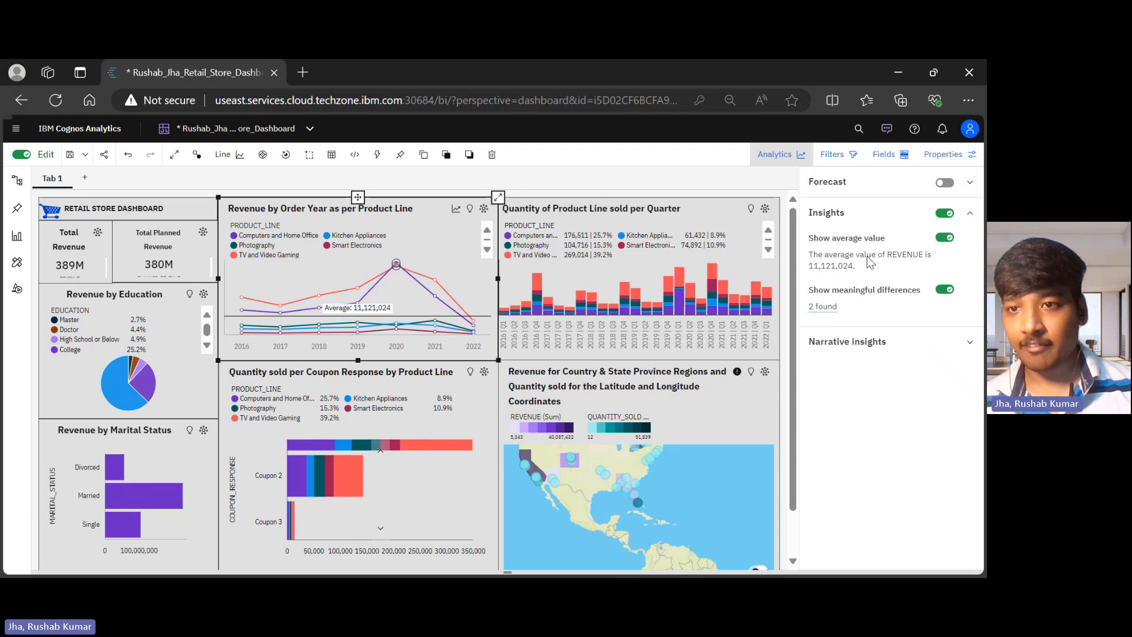
{"action": "left_click", "coordinate": [944, 214]}
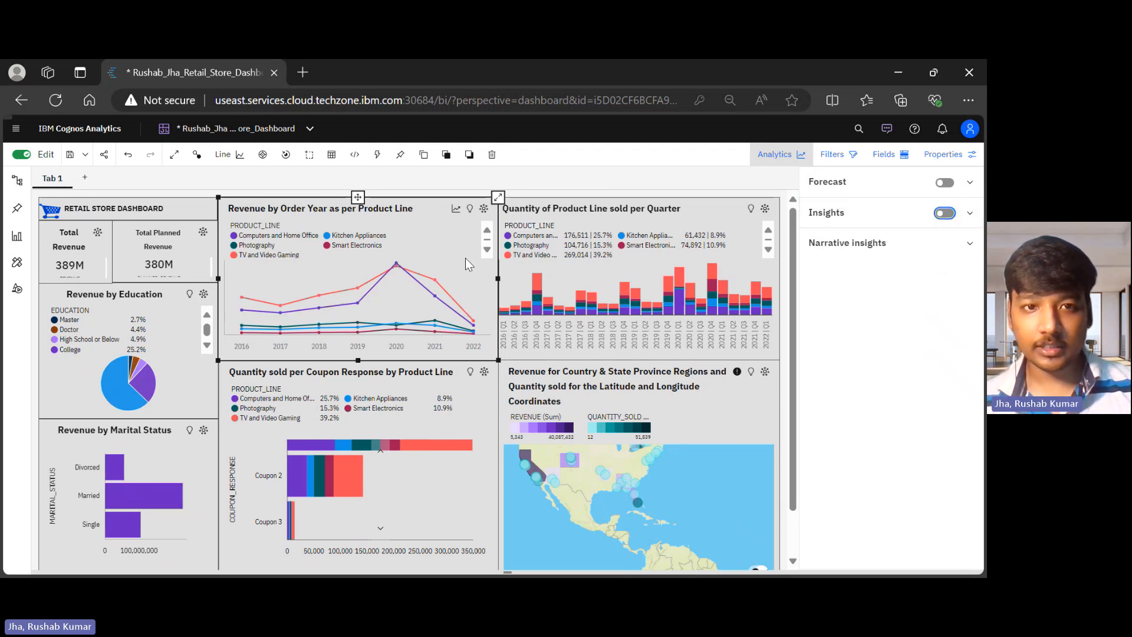
Turn Insights back on for the Revenue by Order Year as per Product Line chart and collapse the insight options.
{"action": "left_click", "coordinate": [469, 210]}
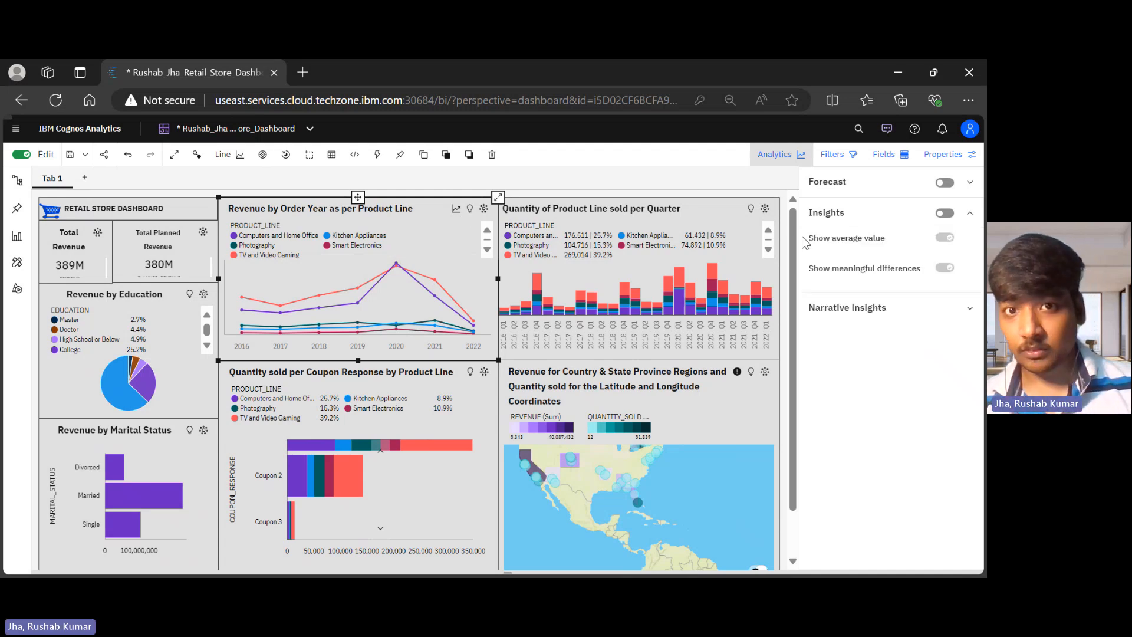
{"action": "left_click", "coordinate": [942, 216]}
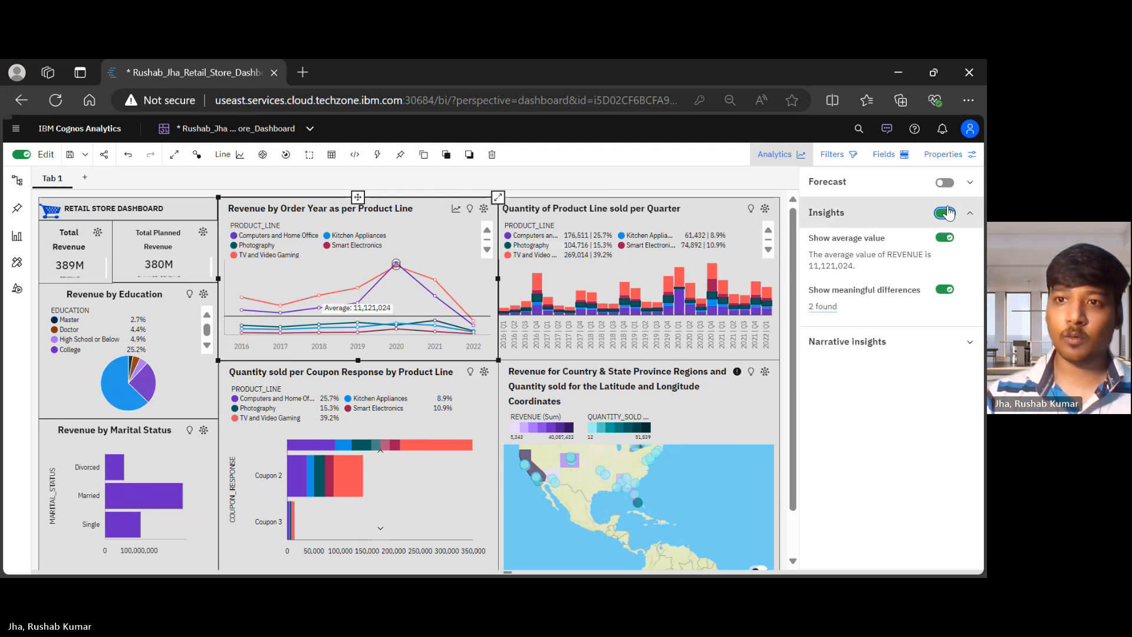
{"action": "left_click", "coordinate": [969, 214]}
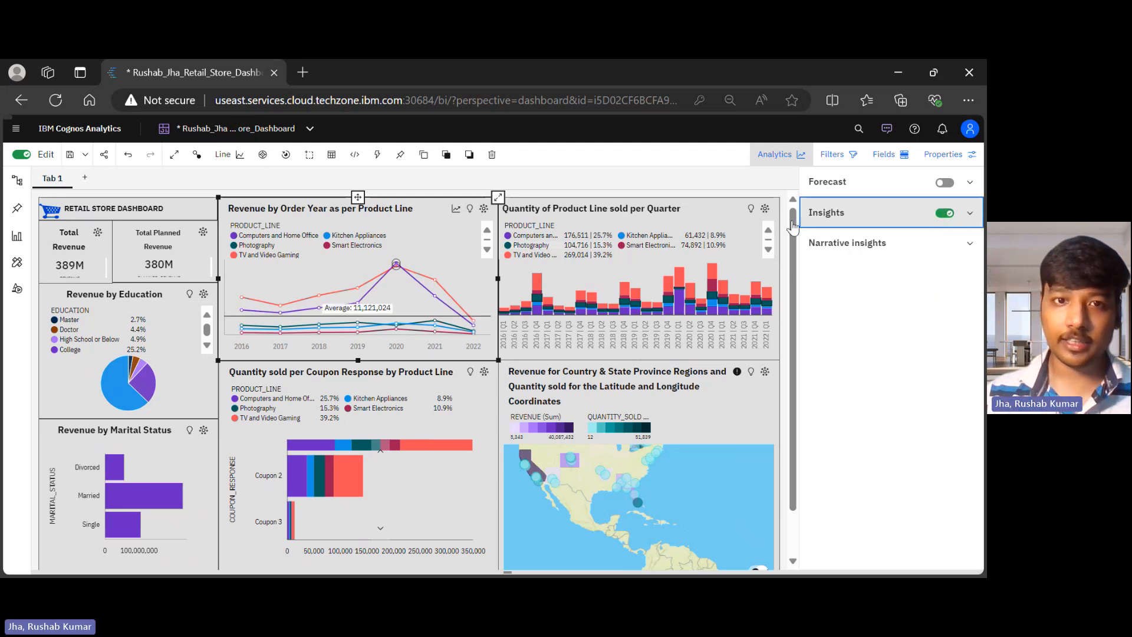
Read the narrative insights of the Revenue by Order Year as per Product Line chart with the chart maximized, and restore its size.
{"action": "left_click", "coordinate": [483, 210]}
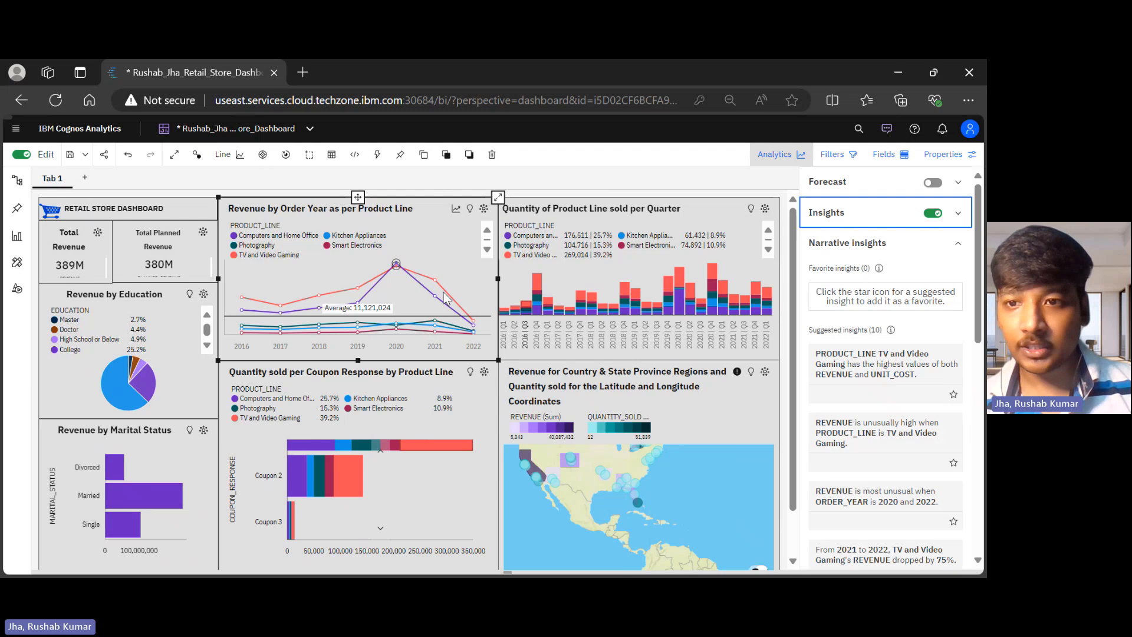
{"action": "left_click", "coordinate": [498, 199]}
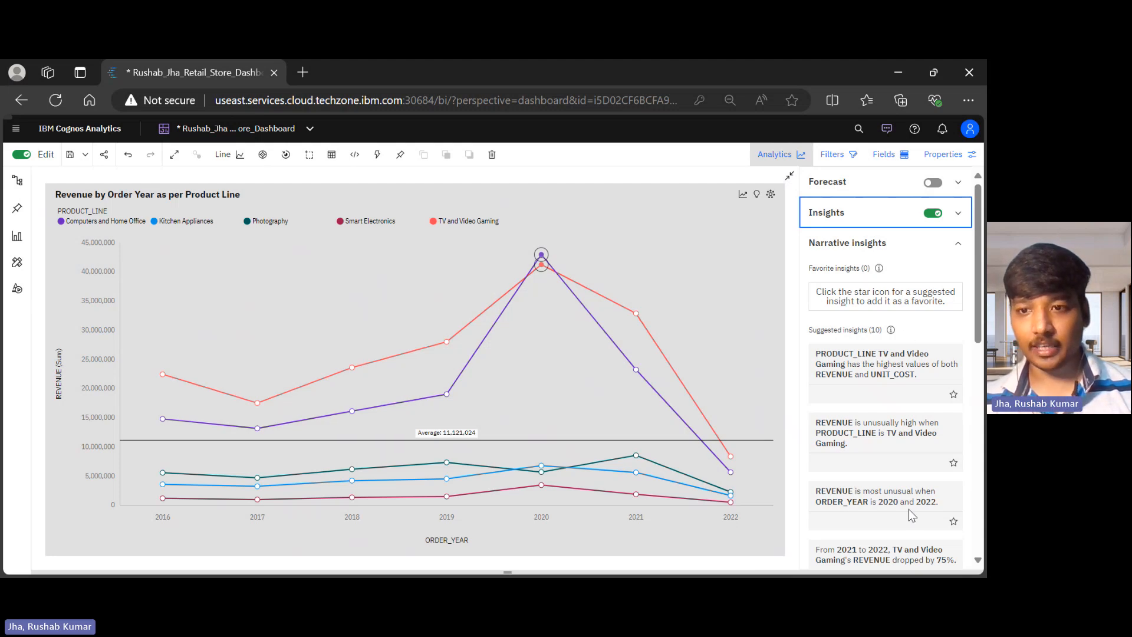
{"action": "scroll", "coordinate": [908, 509], "scroll_direction": "down", "scroll_amount": 5}
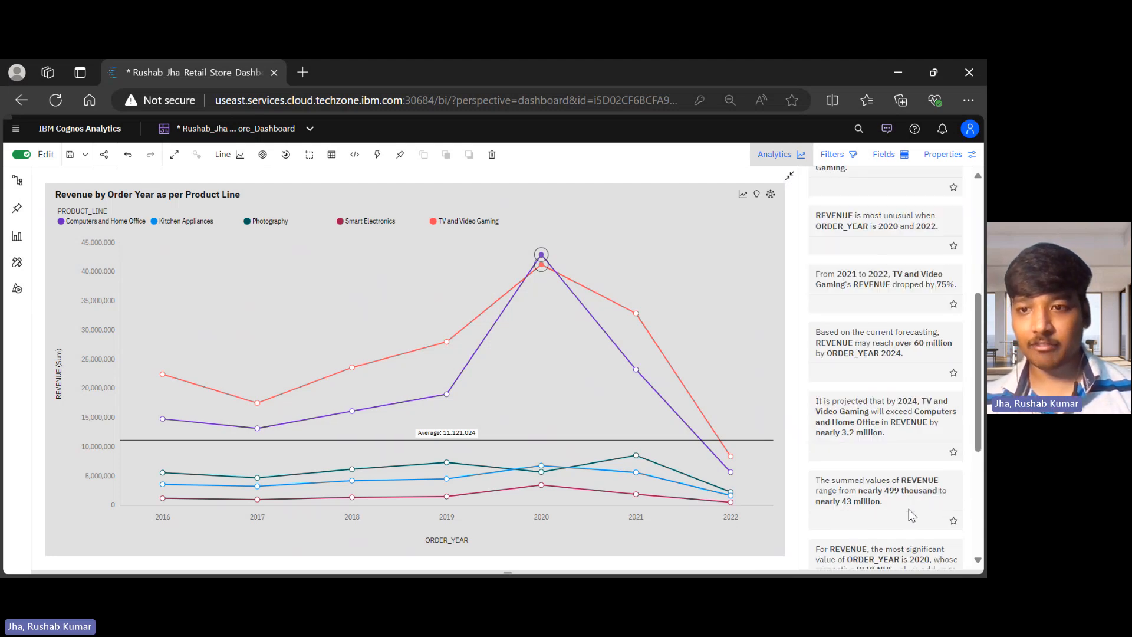
{"action": "left_click", "coordinate": [790, 180]}
{"action": "scroll", "coordinate": [578, 317], "scroll_direction": "down", "scroll_amount": 1}
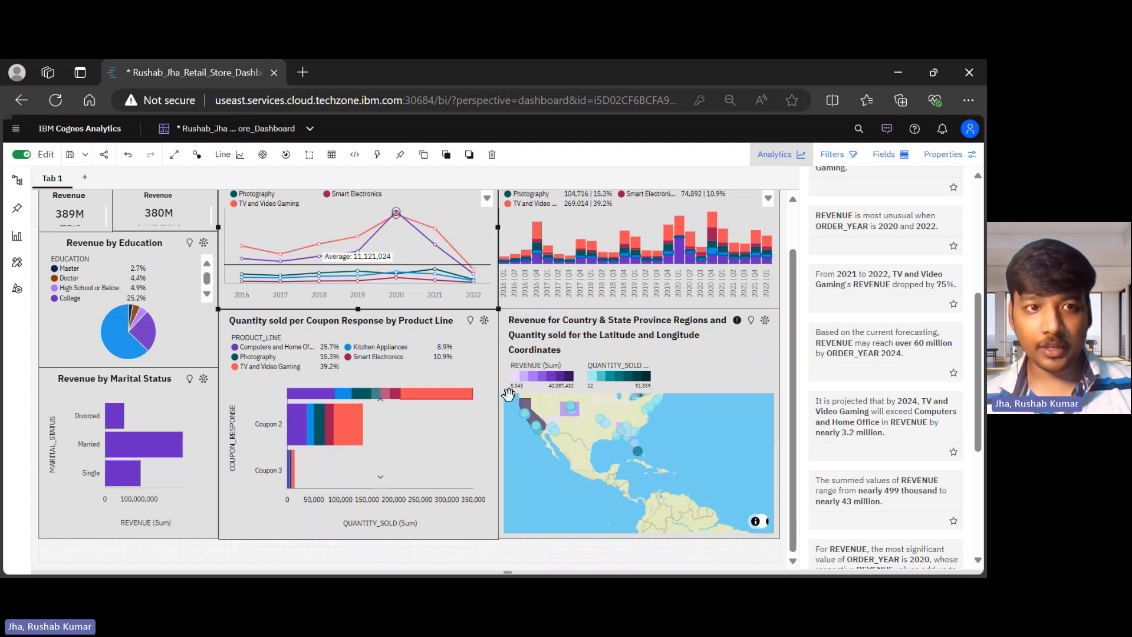
View the dashboard in full screen with and without the analytics options shown, and return to the normal view.
{"action": "left_click", "coordinate": [172, 156]}
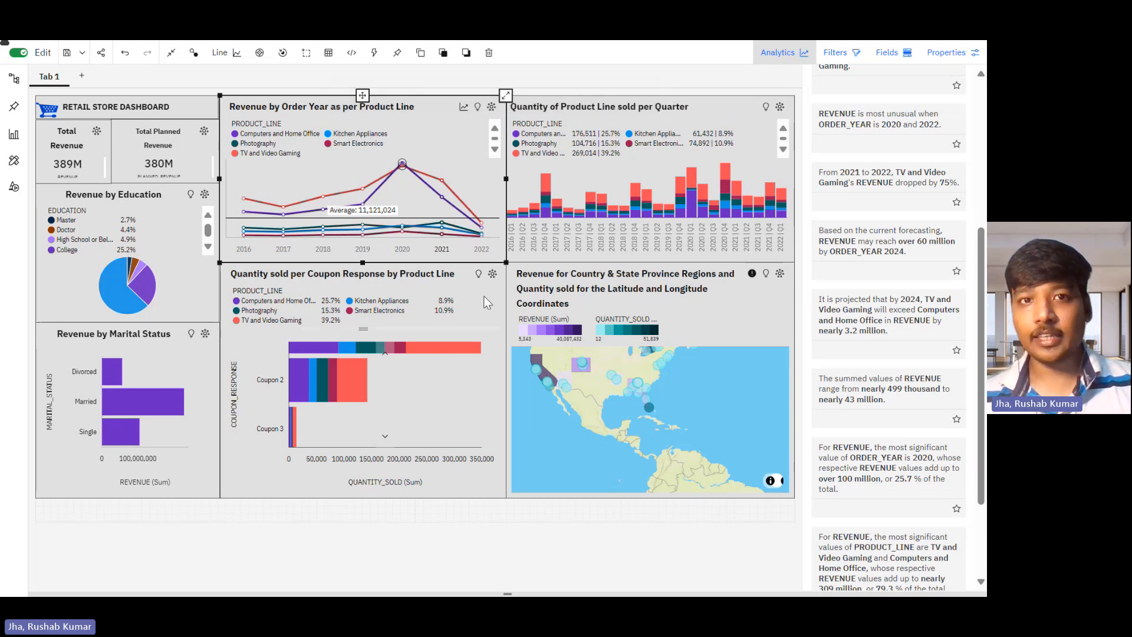
{"action": "key", "text": "Escape"}
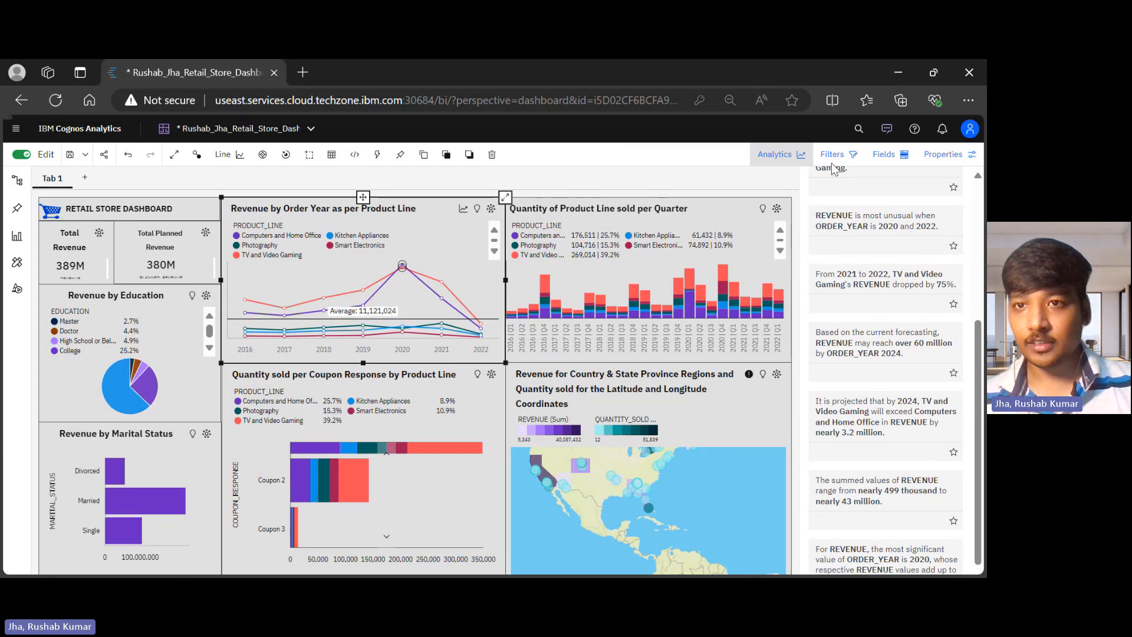
{"action": "left_click", "coordinate": [789, 155]}
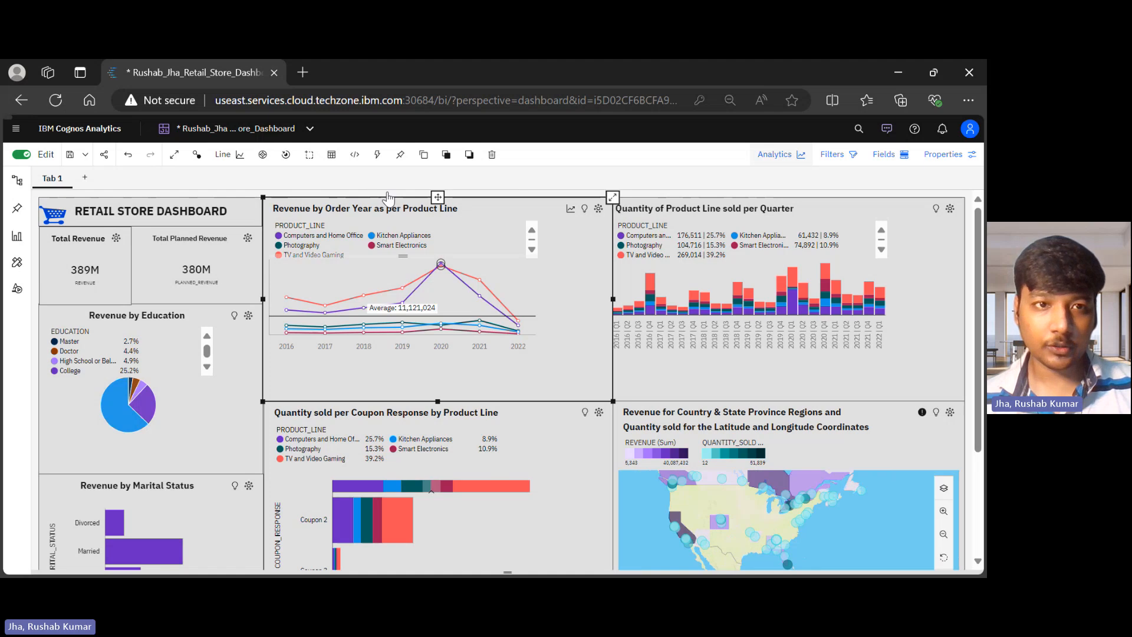
{"action": "left_click", "coordinate": [174, 157]}
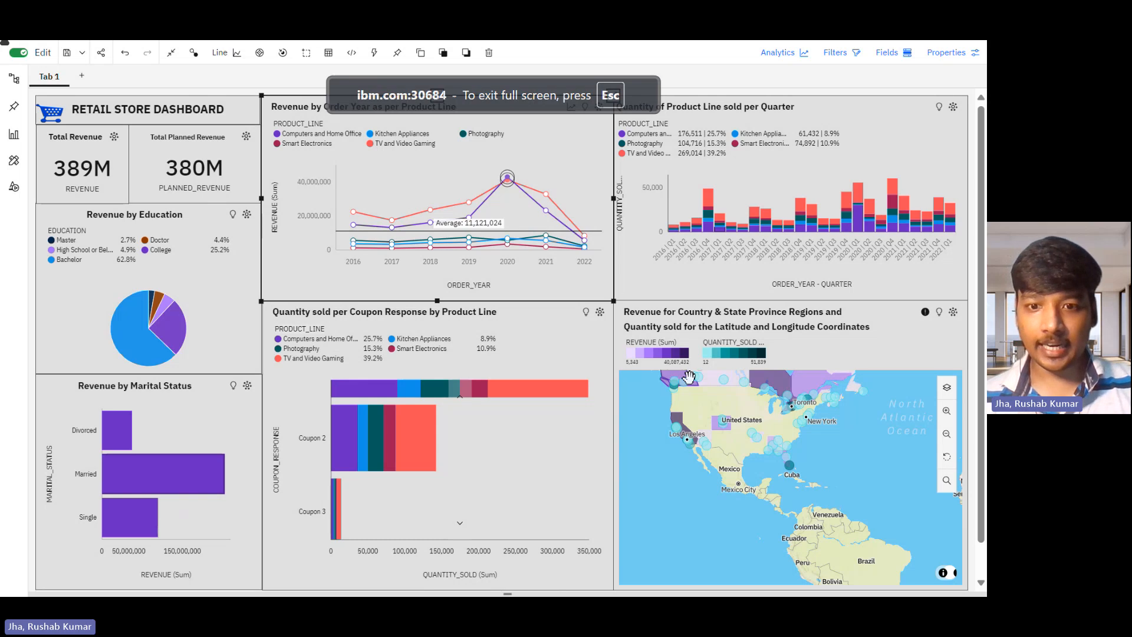
{"action": "key", "text": "Escape"}
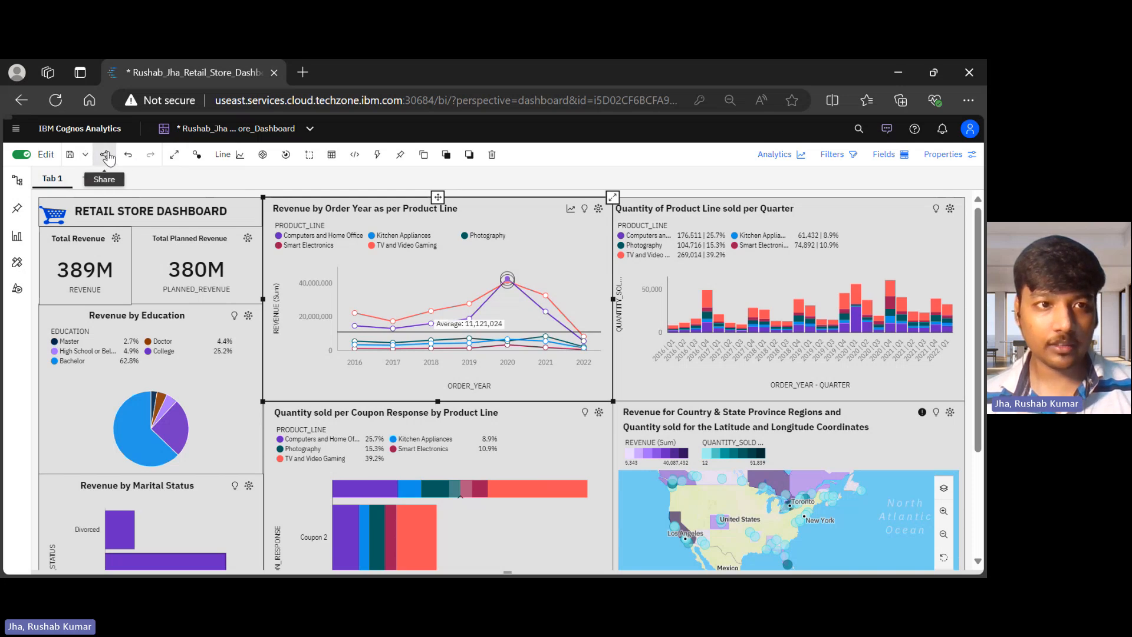
Review the dashboard's save options and the Share dialog's PDF export settings, and cancel without exporting.
{"action": "left_click", "coordinate": [86, 155]}
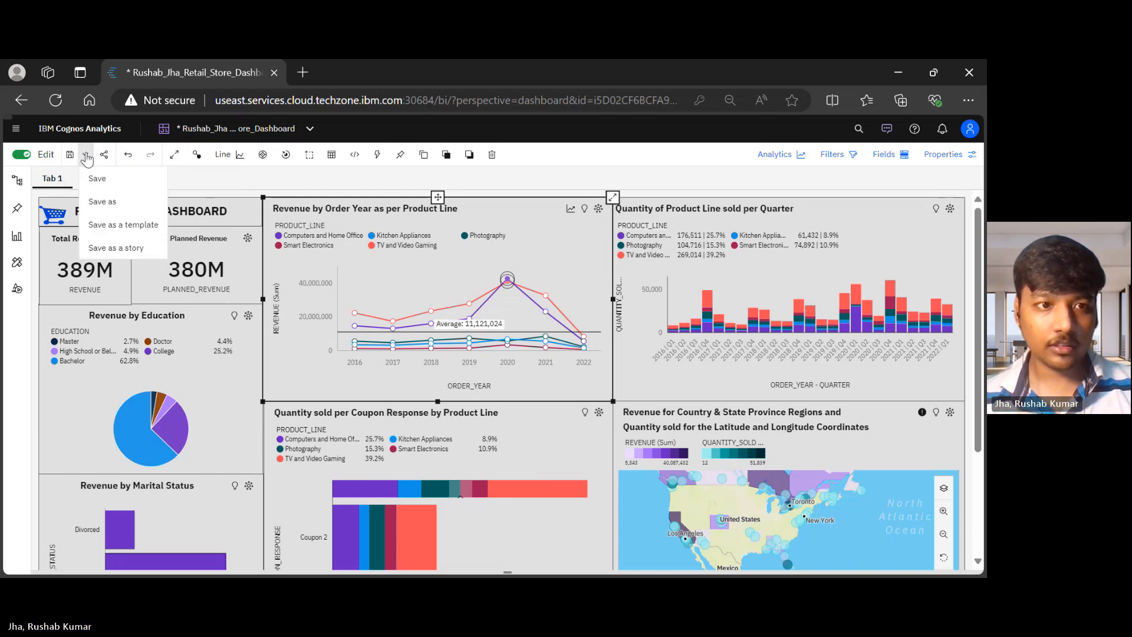
{"action": "left_click", "coordinate": [113, 158]}
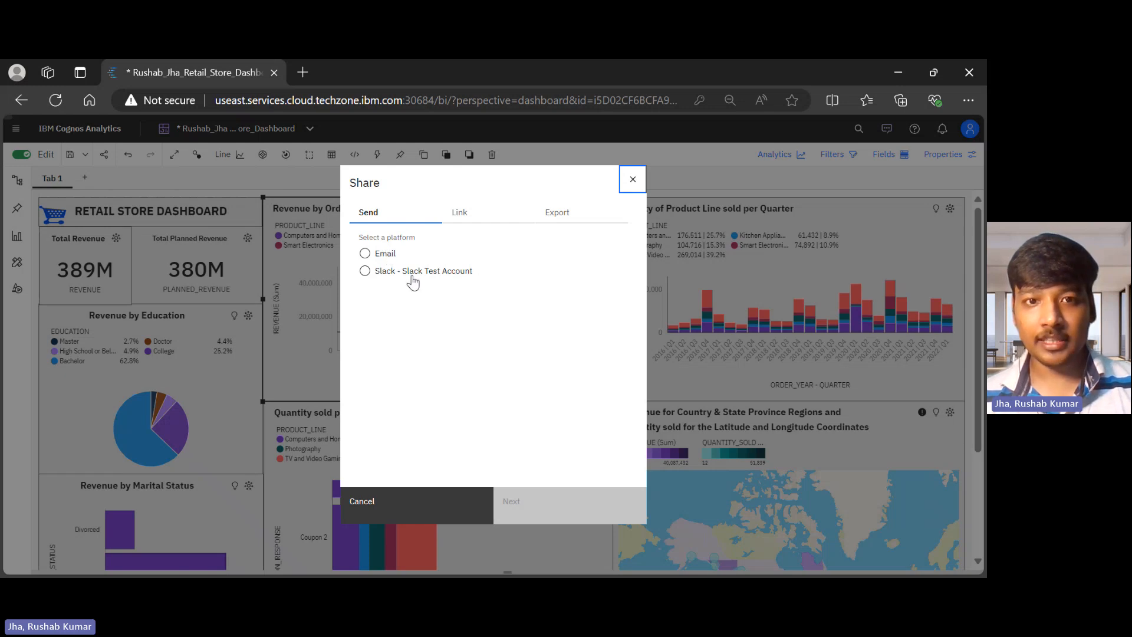
{"action": "left_click", "coordinate": [590, 210]}
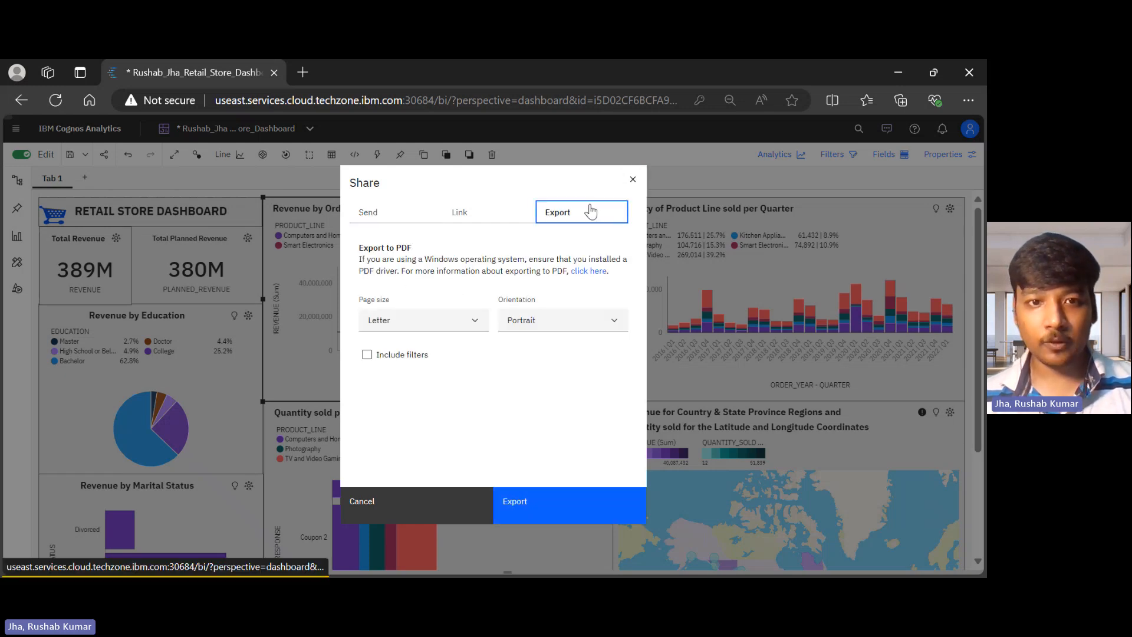
{"action": "key", "text": "Tab"}
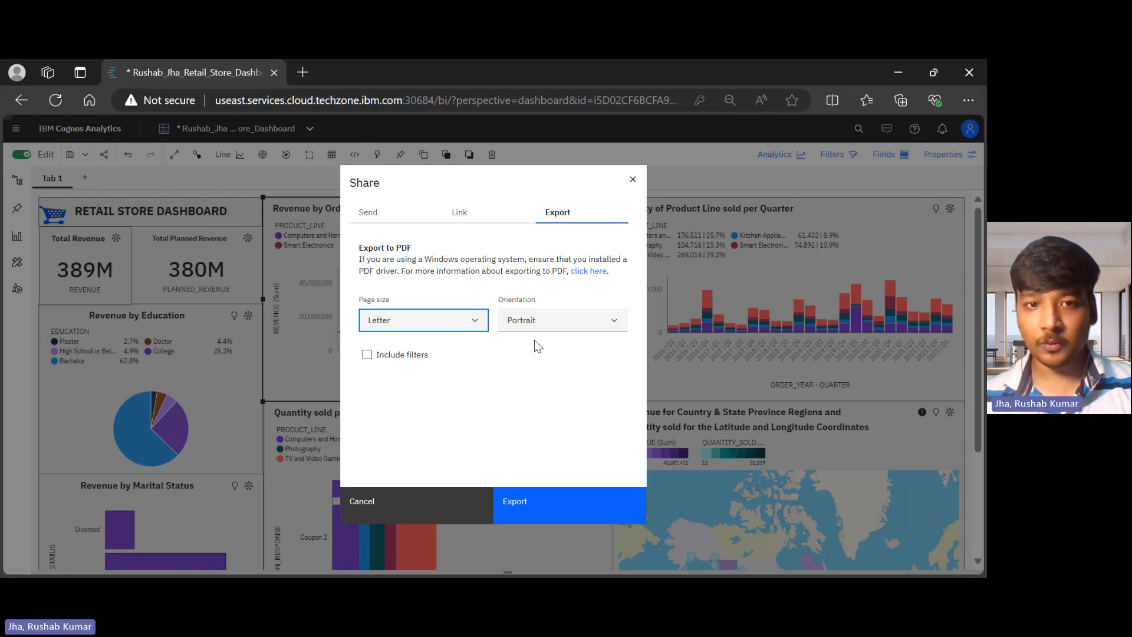
{"action": "left_click", "coordinate": [454, 505]}
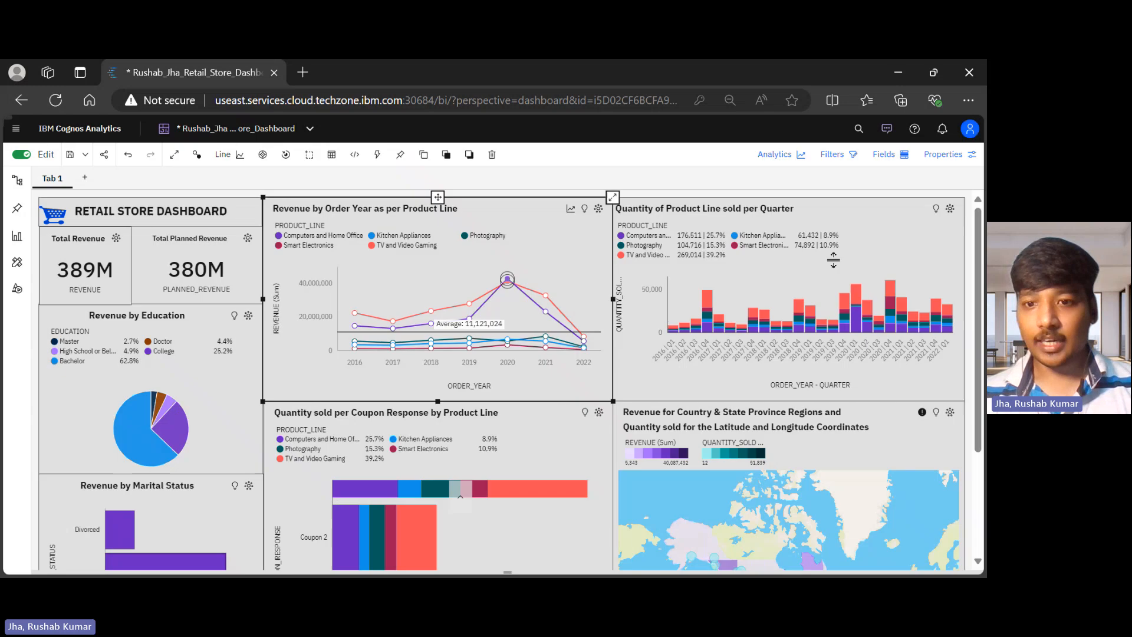